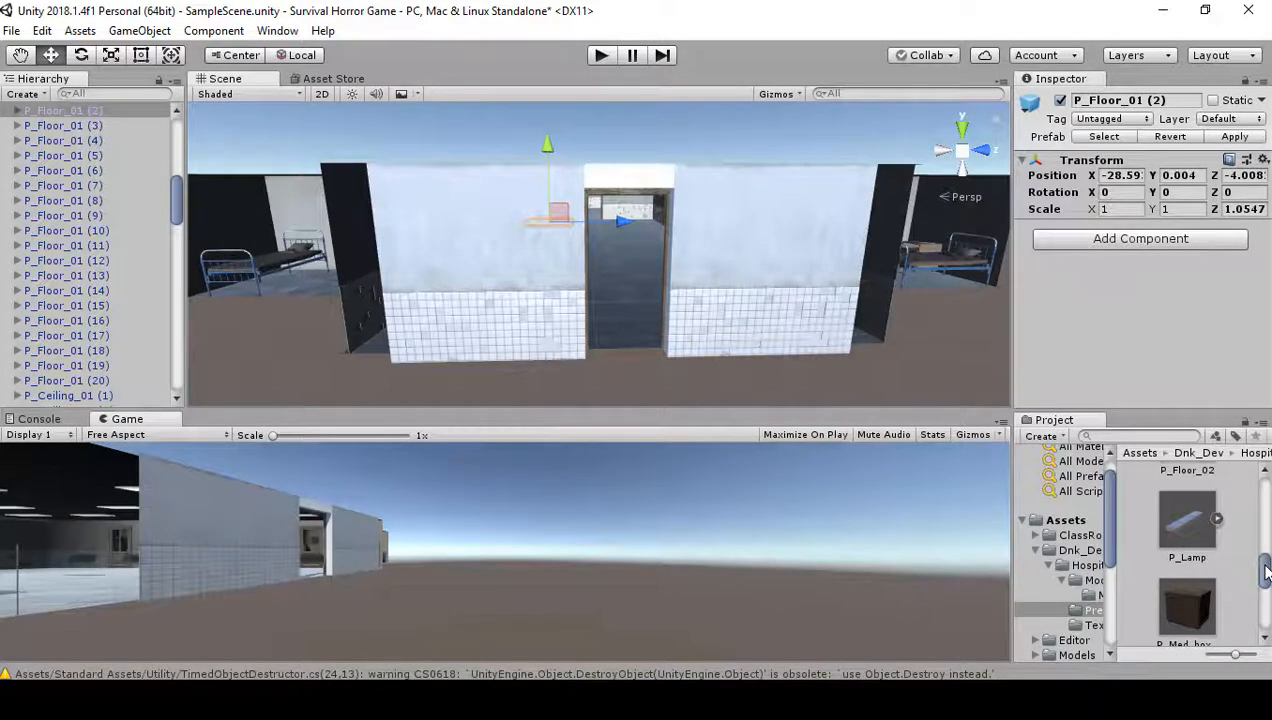
- Place a P_Wall_02 prefab from the hospital prefabs in front of the doorway wall, on its left side
{"action": "left_click_drag", "start_coordinate": [1265, 578], "coordinate": [1254, 640]}
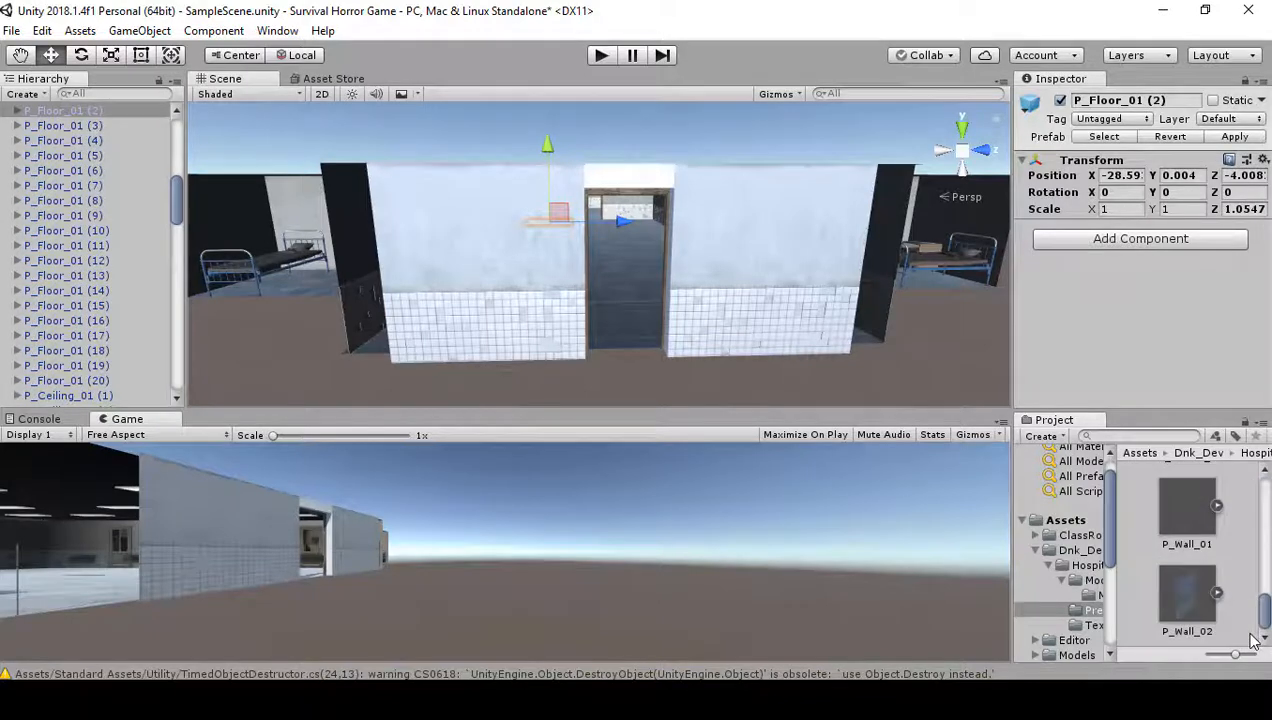
{"action": "left_click", "coordinate": [1176, 595]}
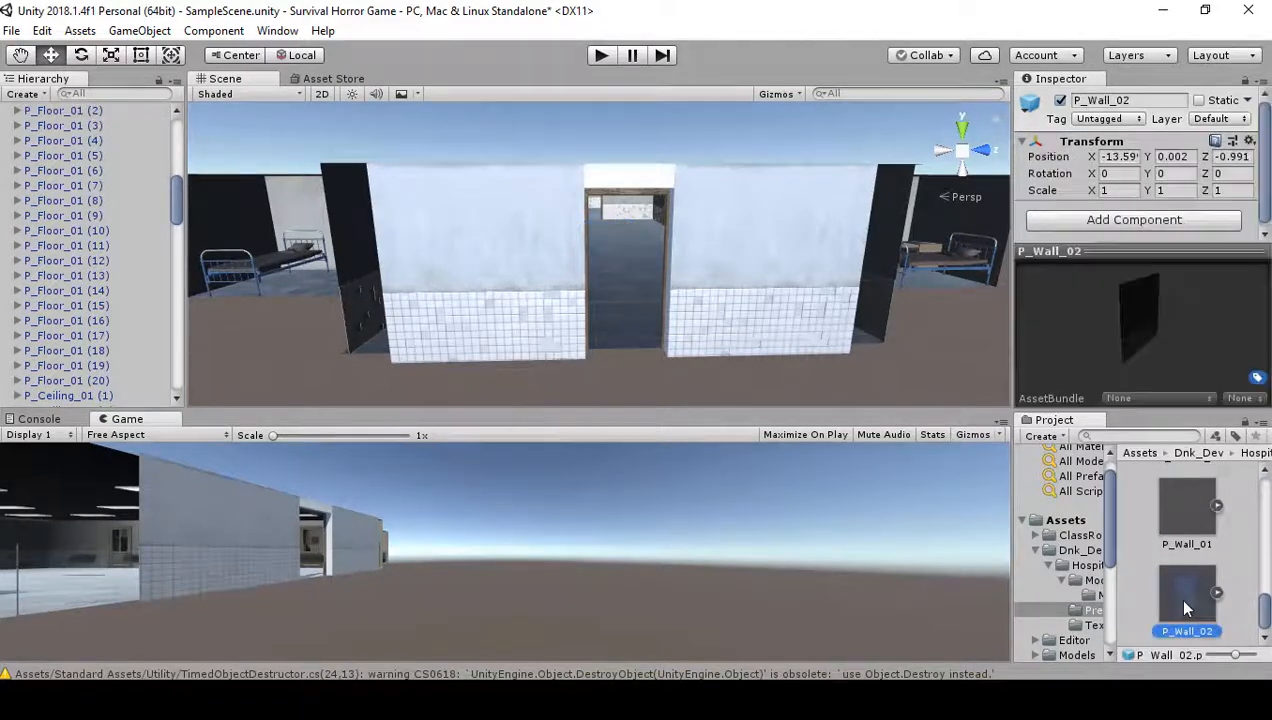
{"action": "left_click", "coordinate": [1187, 538]}
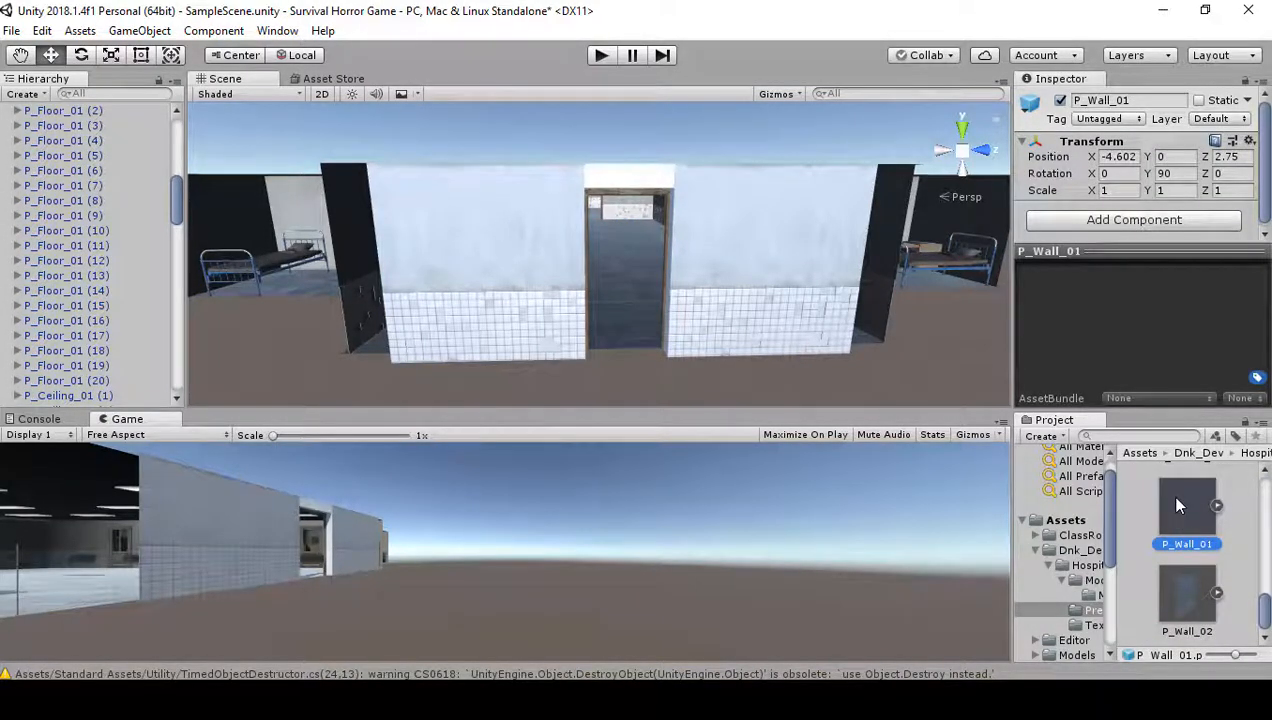
{"action": "left_click", "coordinate": [1178, 605]}
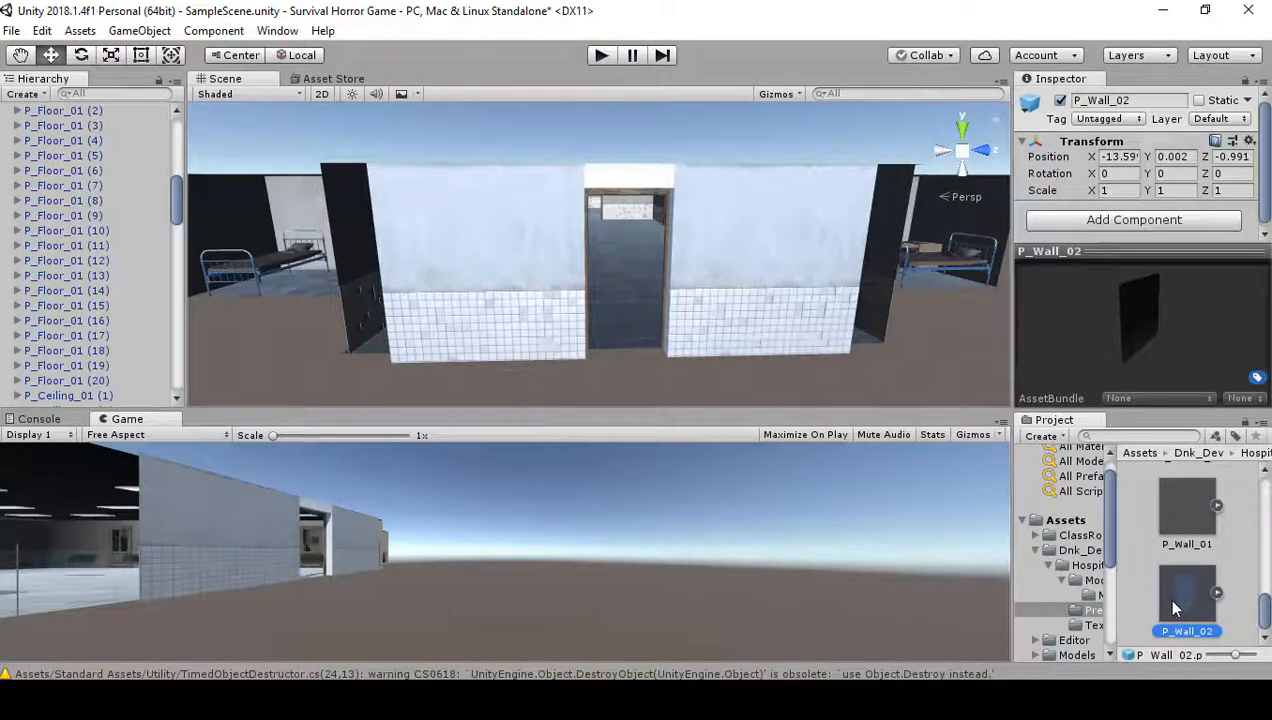
{"action": "left_click_drag", "start_coordinate": [1175, 608], "coordinate": [483, 358]}
{"action": "left_click_drag", "start_coordinate": [588, 321], "coordinate": [458, 336], "text": "alt"}
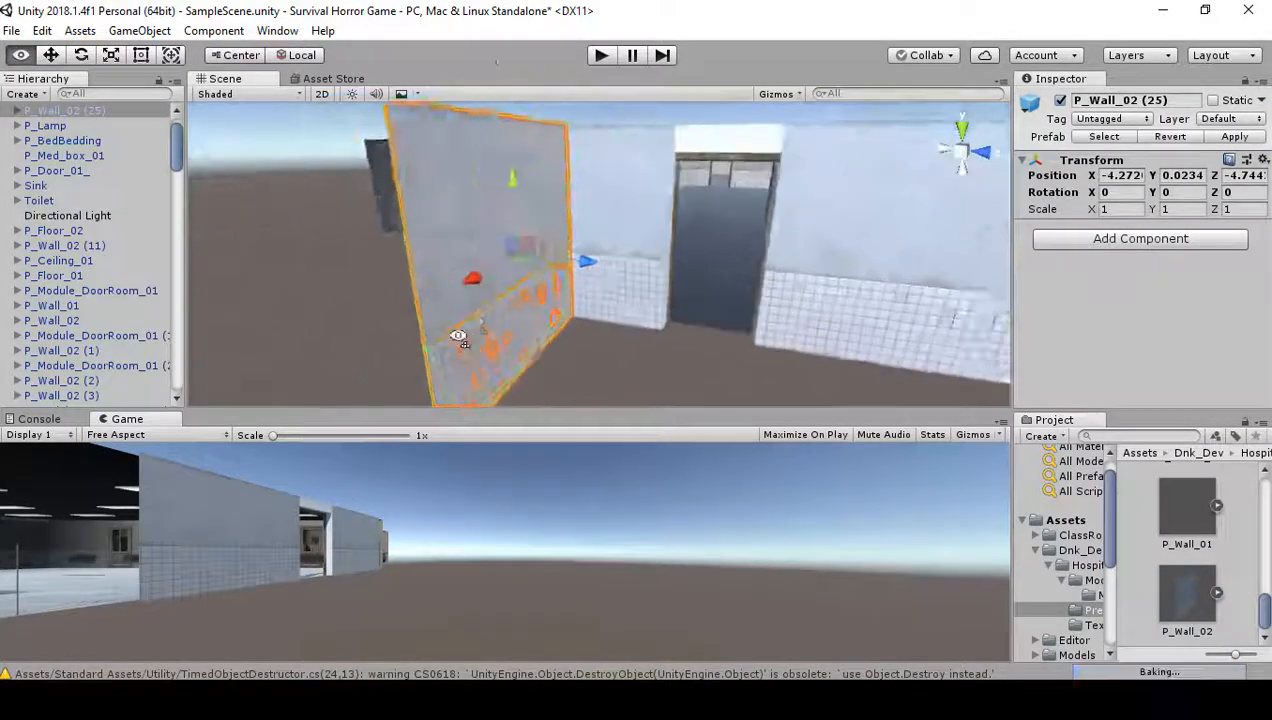
- Move the new wall outward and vertex-snap its top corner to the left end of the doorway wall
{"action": "right_click_drag", "start_coordinate": [458, 336], "coordinate": [434, 330]}
{"action": "left_click_drag", "start_coordinate": [321, 286], "coordinate": [241, 311]}
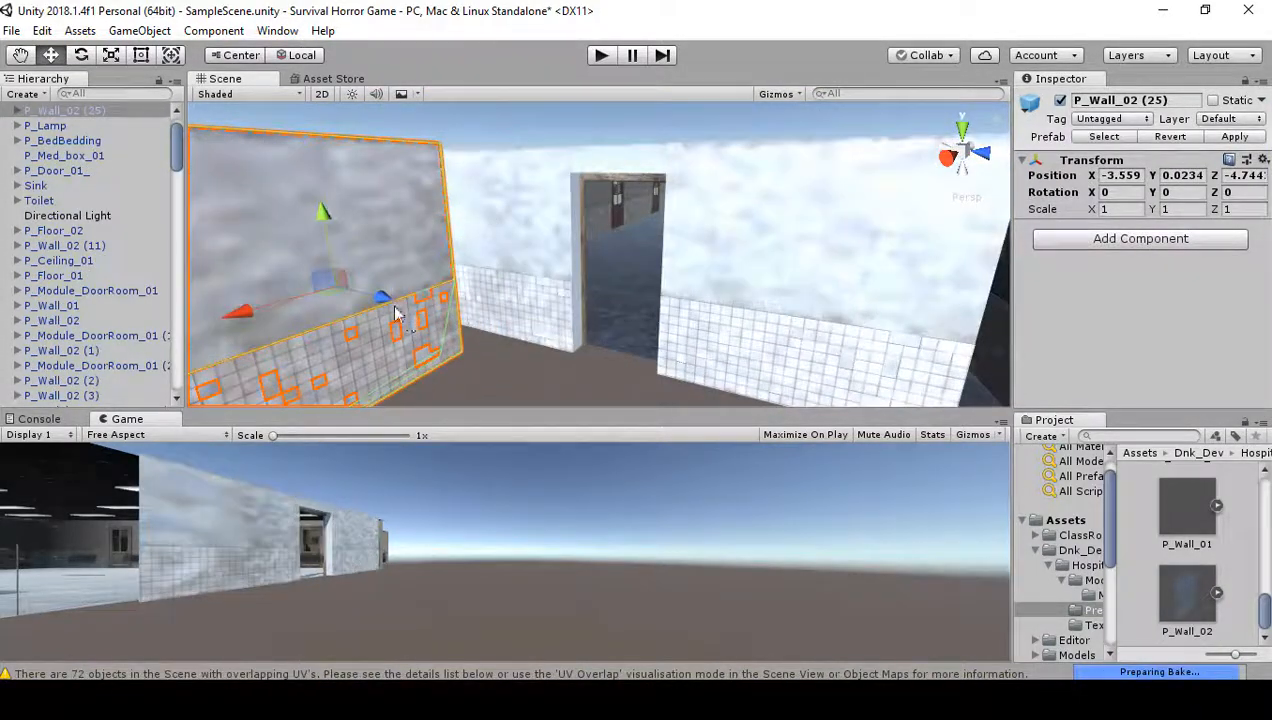
{"action": "left_click_drag", "start_coordinate": [384, 298], "coordinate": [378, 258]}
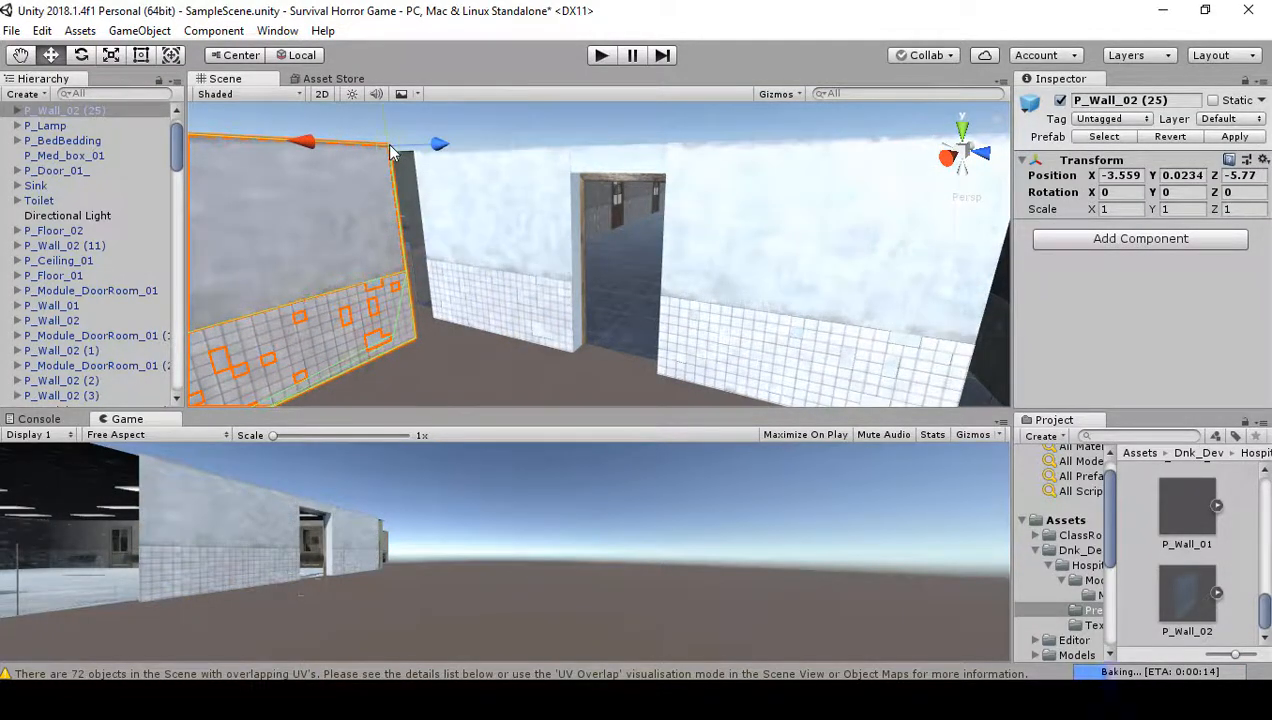
{"action": "left_click_drag", "start_coordinate": [392, 152], "coordinate": [419, 159]}
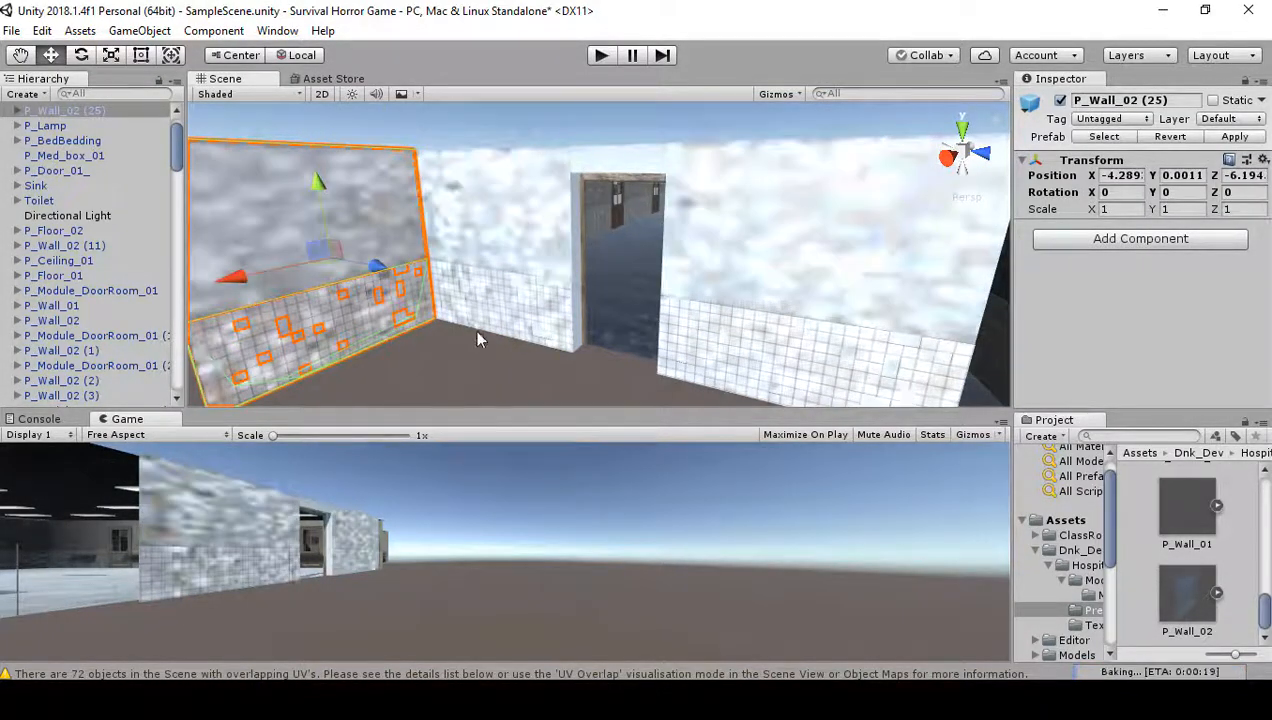
- Duplicate the side wall, move the copy along Z to about 0.62 at the doorway wall's other end, and set its Y rotation to 180
{"action": "right_click_drag", "start_coordinate": [468, 358], "coordinate": [683, 367]}
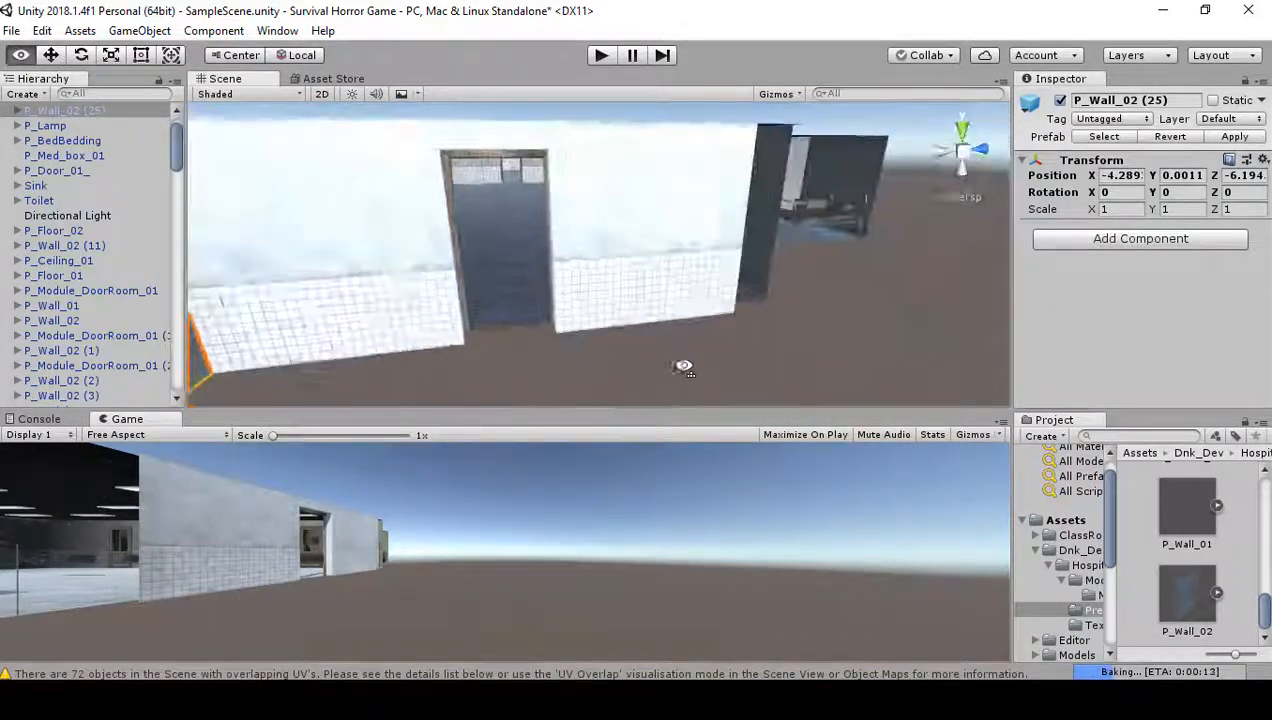
{"action": "right_click_drag", "start_coordinate": [499, 361], "coordinate": [366, 307]}
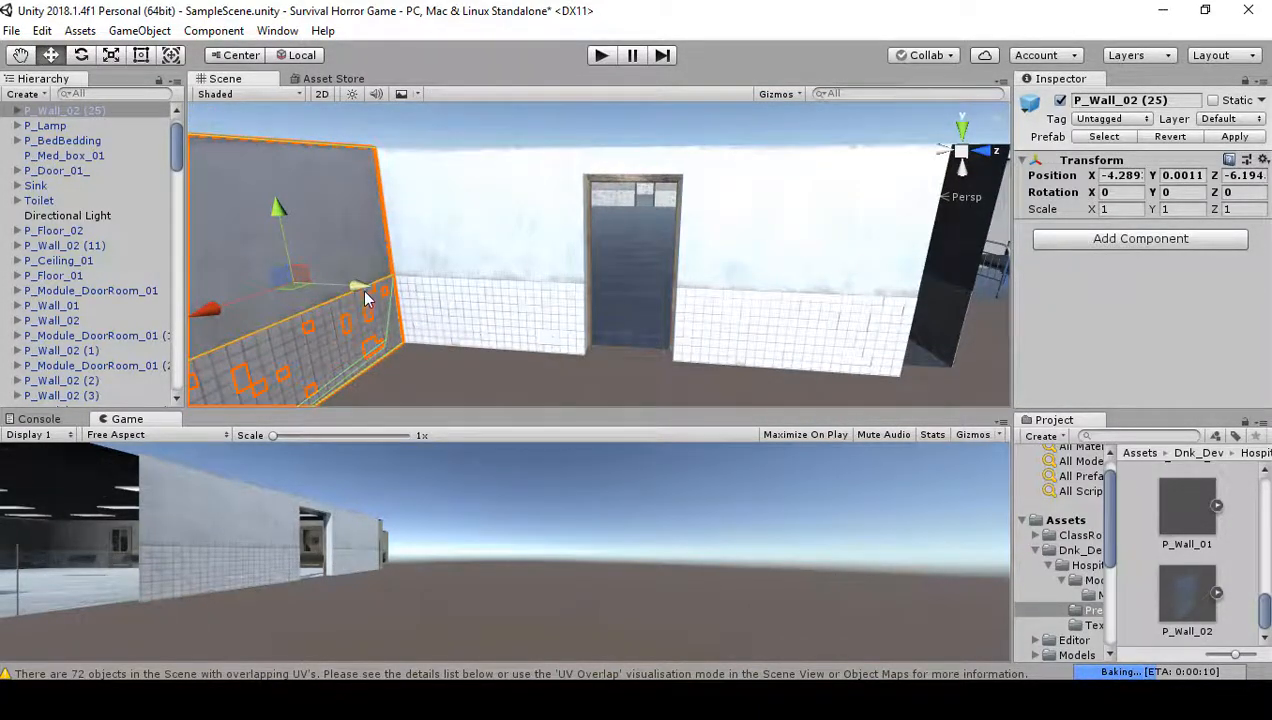
{"action": "key", "text": "ctrl+d"}
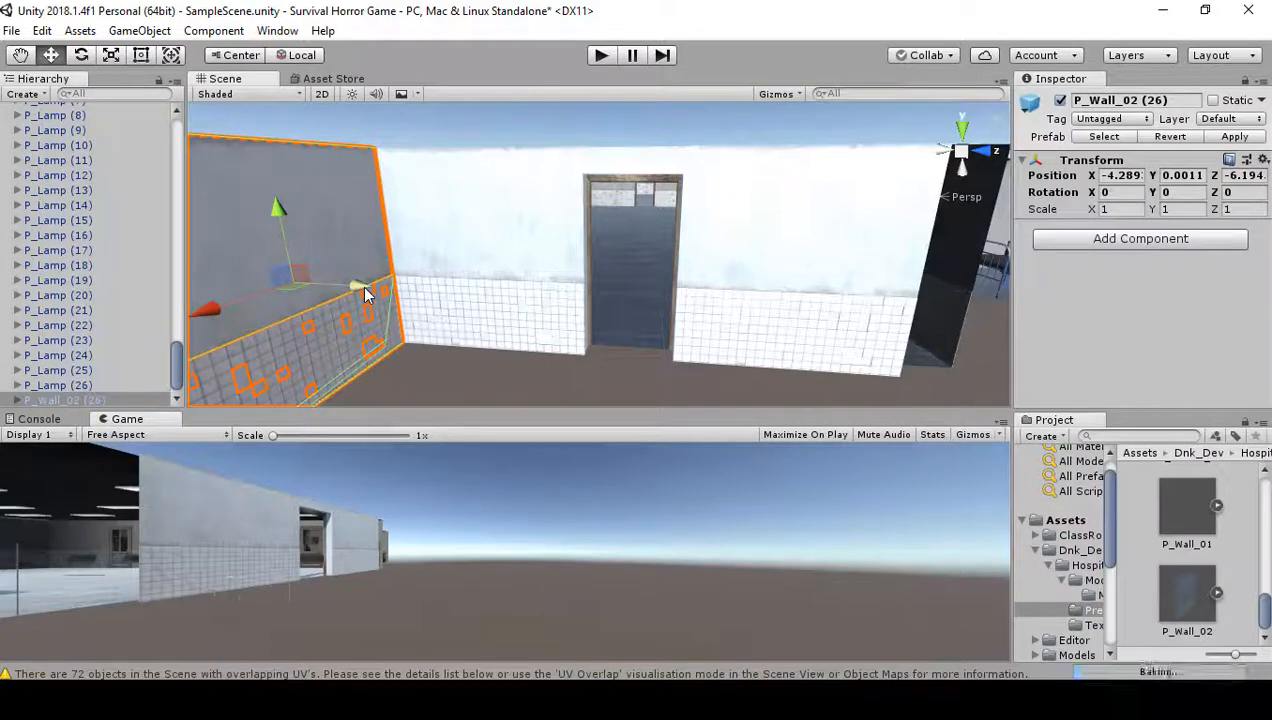
{"action": "left_click_drag", "start_coordinate": [362, 292], "coordinate": [868, 345]}
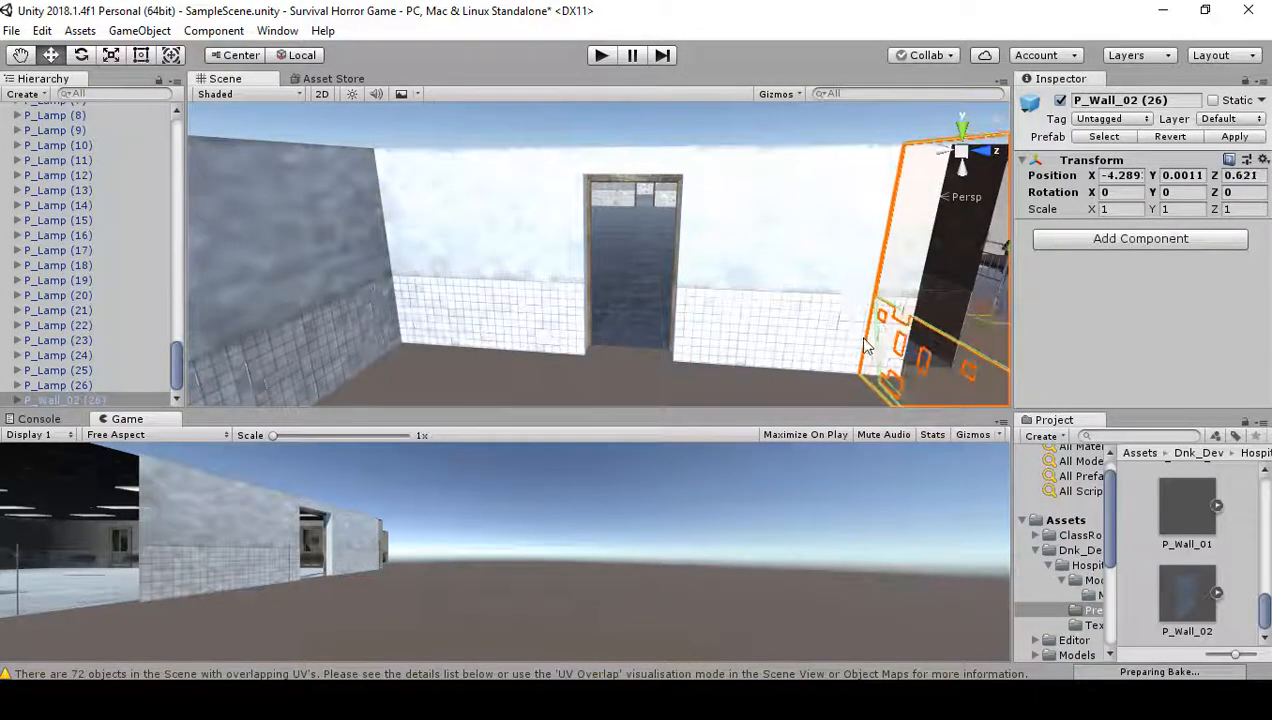
{"action": "key", "text": "f"}
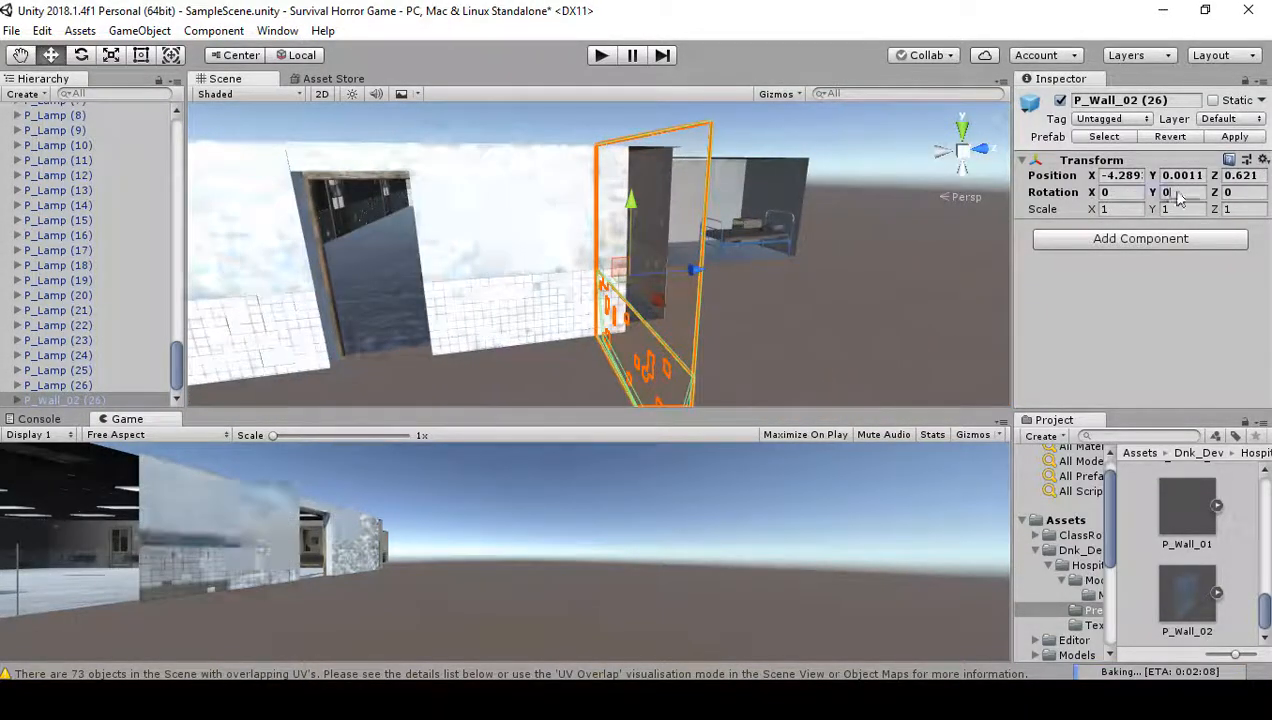
{"action": "left_click", "coordinate": [1170, 192]}
{"action": "type", "text": "180"}
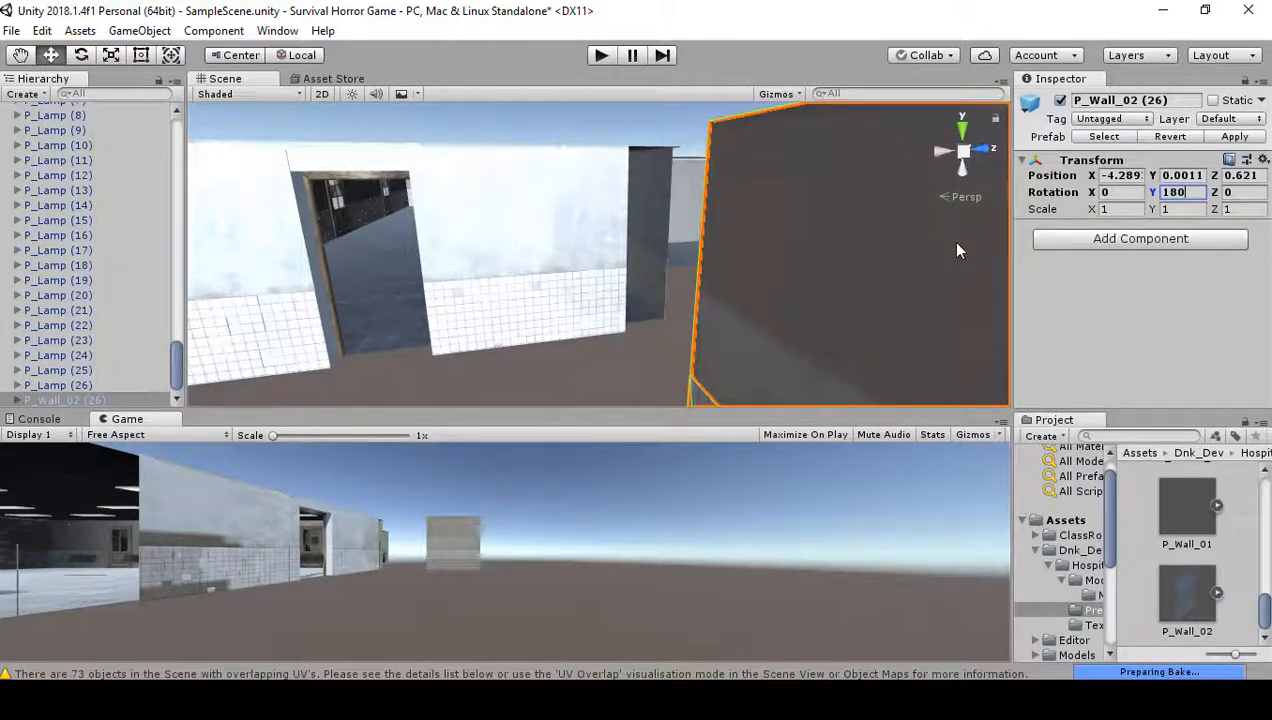
- Move the rotated wall along X toward the doorway wall and vertex-snap its top corner to that wall's right end
{"action": "mouse_move", "coordinate": [822, 299]}
{"action": "right_mouse_down"}
{"action": "mouse_move", "coordinate": [1011, 334]}
{"action": "mouse_move", "coordinate": [821, 318]}
{"action": "right_mouse_up"}
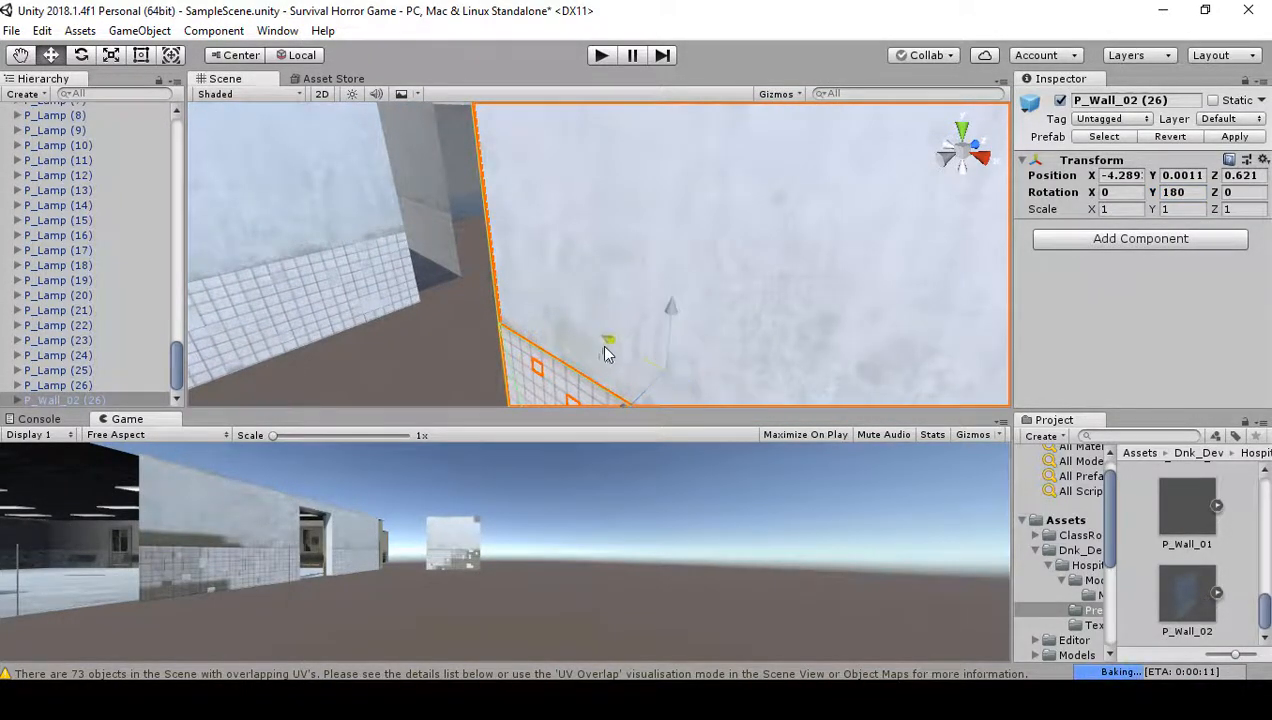
{"action": "left_click_drag", "start_coordinate": [605, 352], "coordinate": [410, 258]}
{"action": "right_click_drag", "start_coordinate": [405, 250], "coordinate": [392, 185]}
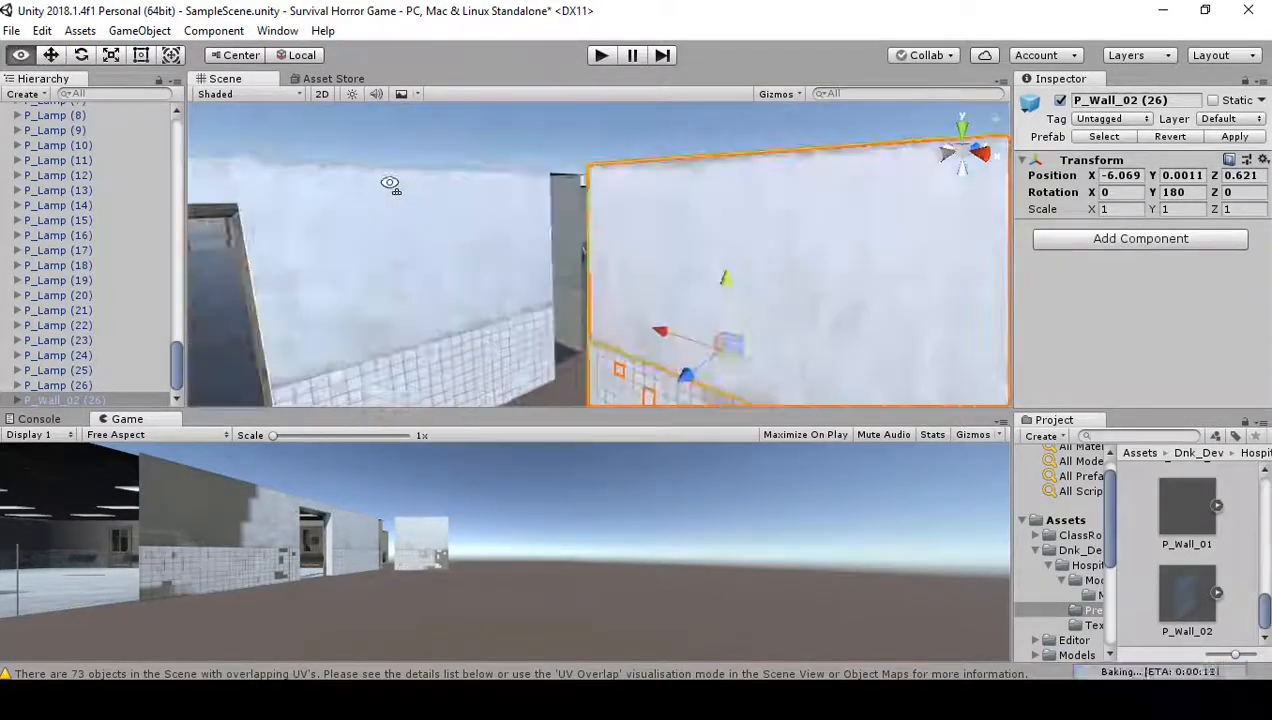
{"action": "key", "text": "v"}
{"action": "left_click_drag", "start_coordinate": [594, 172], "coordinate": [554, 176]}
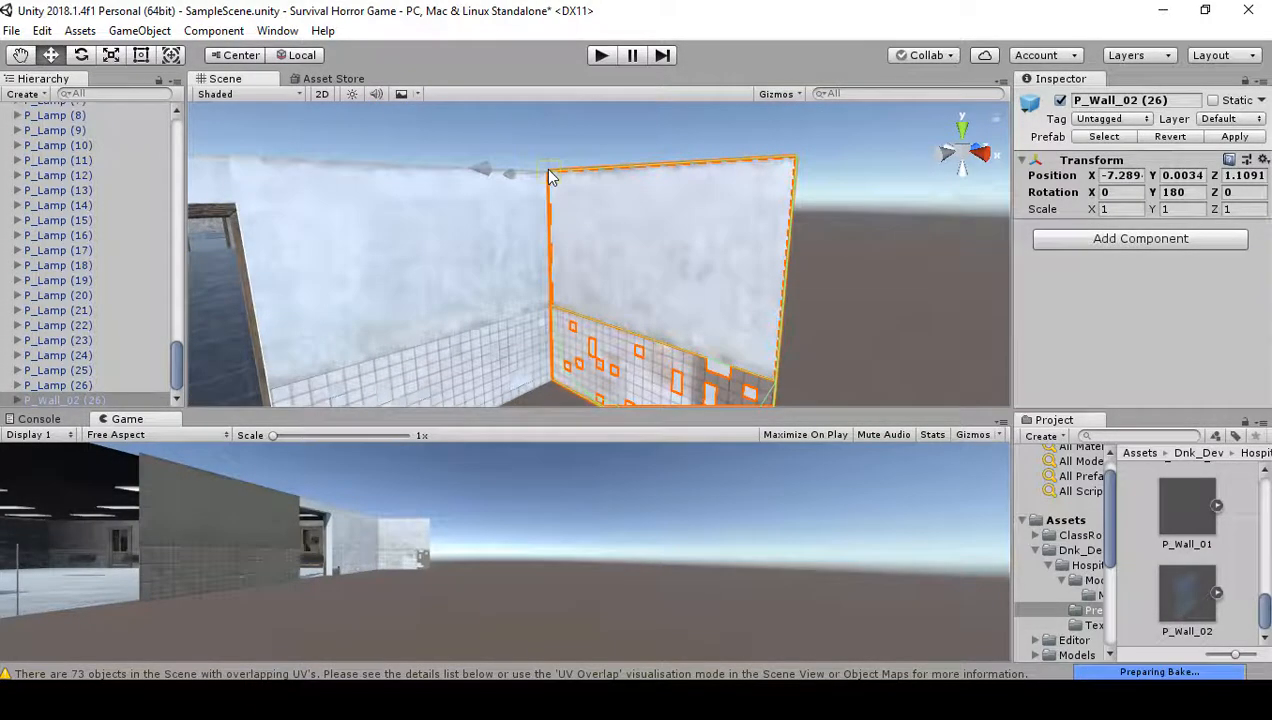
{"action": "left_click", "coordinate": [829, 316]}
- Duplicate the left side wall, pull the copy out along X, and vertex-snap it to the original's free end
{"action": "right_click_drag", "start_coordinate": [829, 316], "coordinate": [668, 428]}
{"action": "left_click", "coordinate": [443, 325]}
{"action": "mouse_move", "coordinate": [581, 342]}
{"action": "right_mouse_down"}
{"action": "mouse_move", "coordinate": [690, 383]}
{"action": "mouse_move", "coordinate": [554, 343]}
{"action": "mouse_move", "coordinate": [562, 333]}
{"action": "right_mouse_up"}
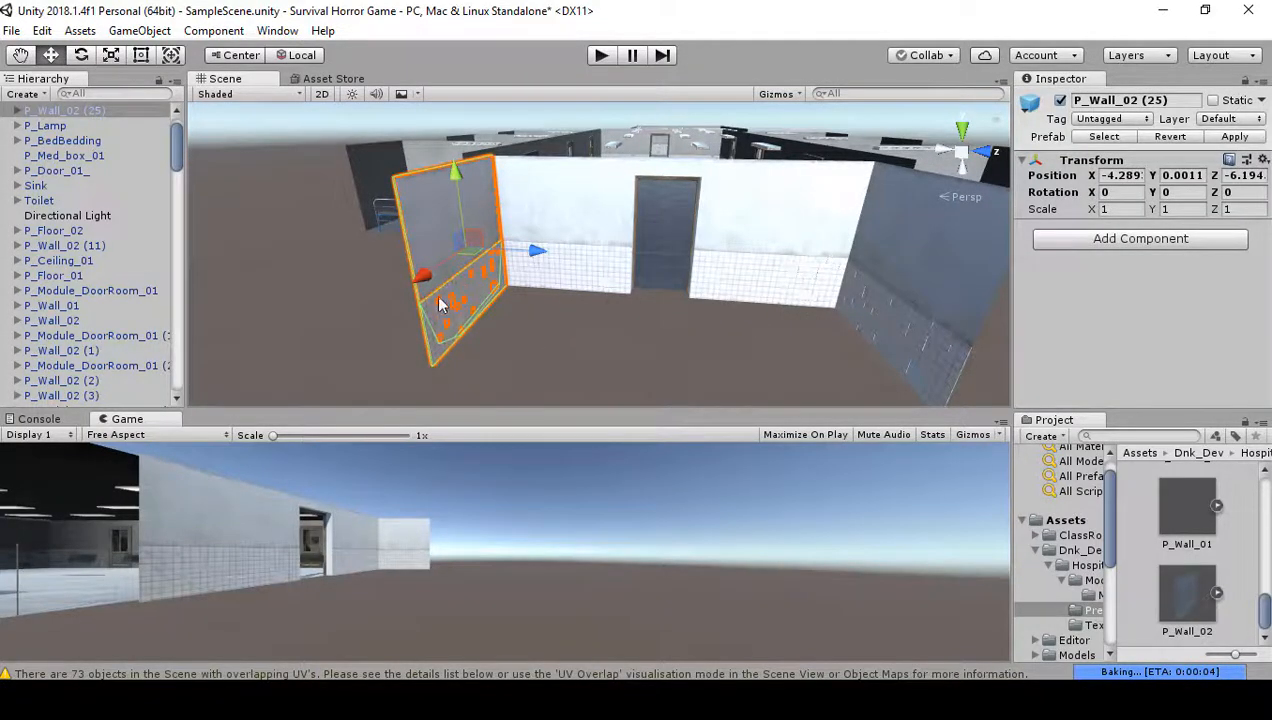
{"action": "key", "text": "ctrl+d"}
{"action": "left_click_drag", "start_coordinate": [430, 284], "coordinate": [343, 348]}
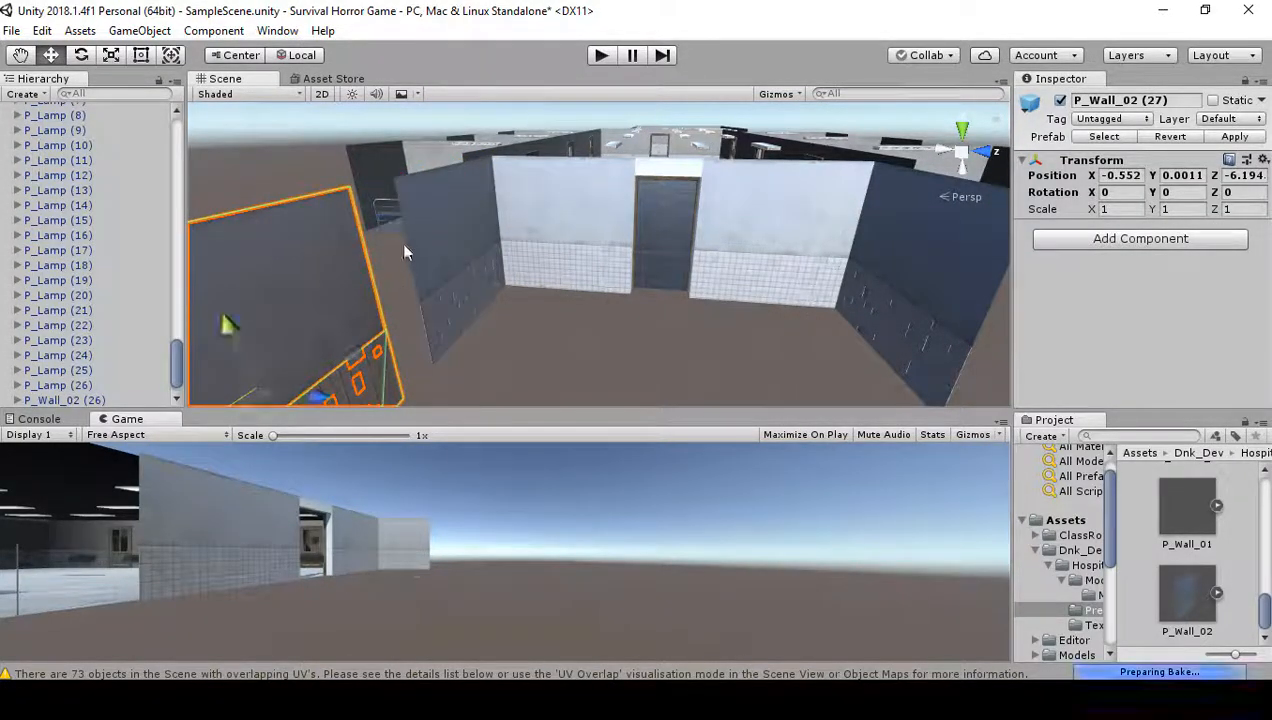
{"action": "key", "text": "v"}
{"action": "left_click_drag", "start_coordinate": [348, 186], "coordinate": [412, 184]}
{"action": "left_click", "coordinate": [582, 349]}
- Extend the left side with a third P_Wall_02 section, vertex-snapping a duplicate to the outer end of the second
{"action": "right_click_drag", "start_coordinate": [582, 349], "coordinate": [446, 321]}
{"action": "left_click", "coordinate": [477, 295]}
{"action": "right_click_drag", "start_coordinate": [590, 321], "coordinate": [508, 285]}
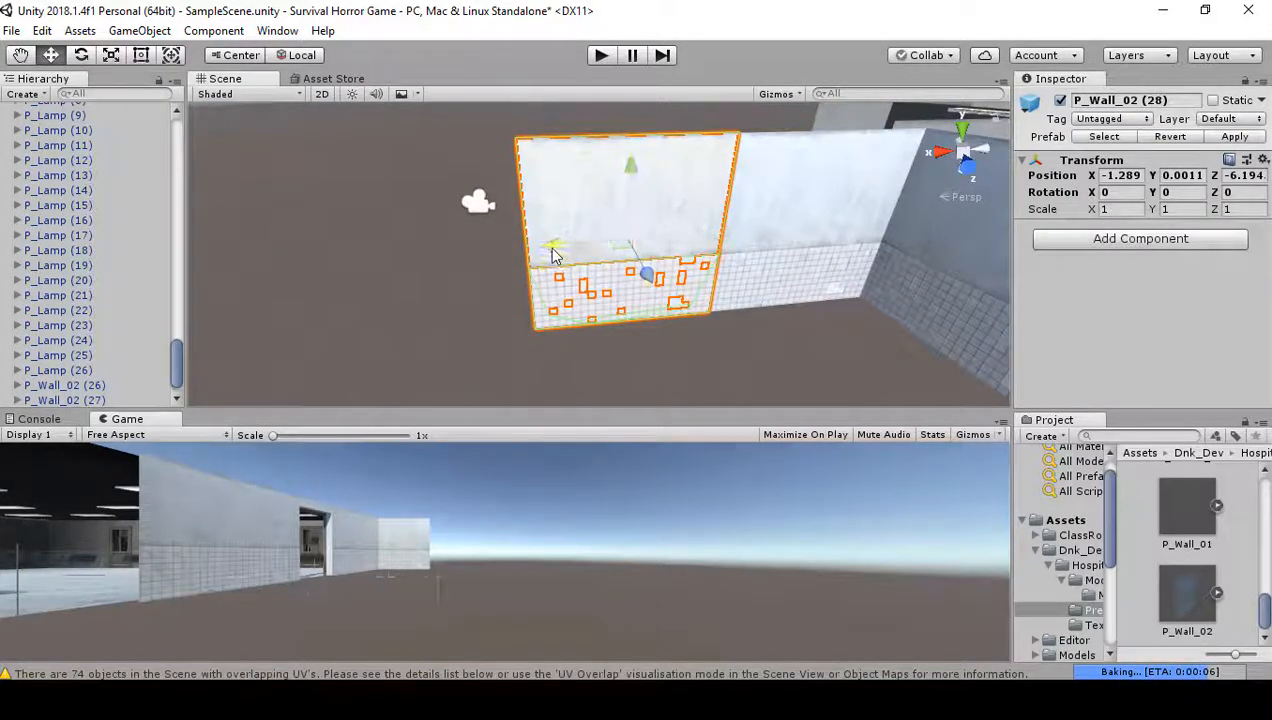
{"action": "left_click_drag", "start_coordinate": [555, 250], "coordinate": [310, 262]}
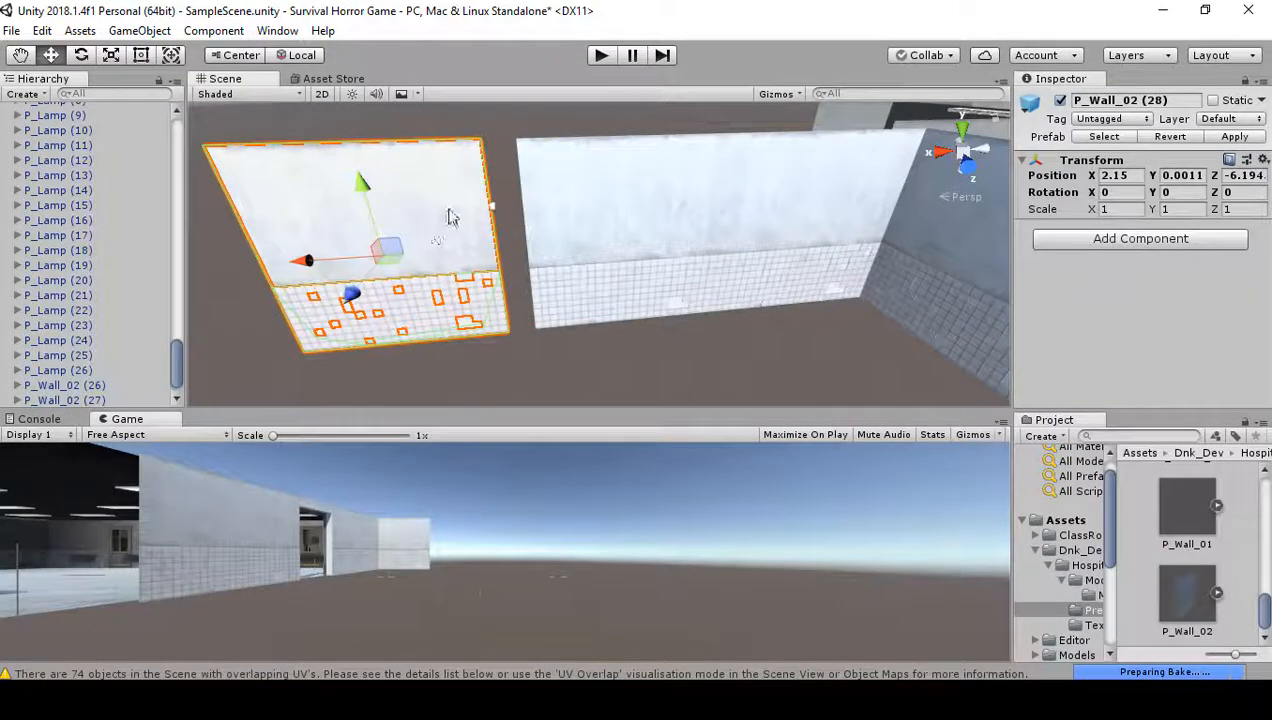
{"action": "left_click_drag", "start_coordinate": [478, 174], "coordinate": [517, 150]}
{"action": "key", "text": "v"}
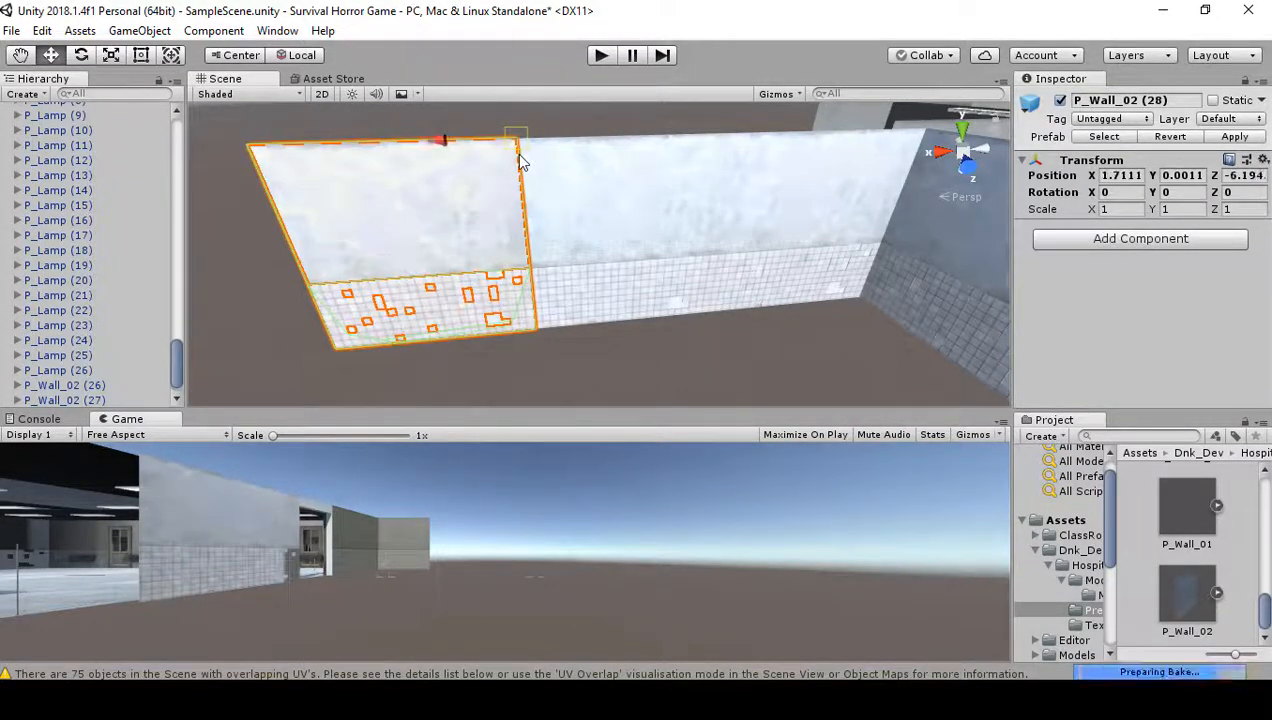
{"action": "left_click", "coordinate": [675, 352]}
- Duplicate the right side wall, move the copy outward along X, and vertex-snap it to the original's free end
{"action": "right_click_drag", "start_coordinate": [592, 371], "coordinate": [890, 341]}
{"action": "left_click", "coordinate": [829, 263]}
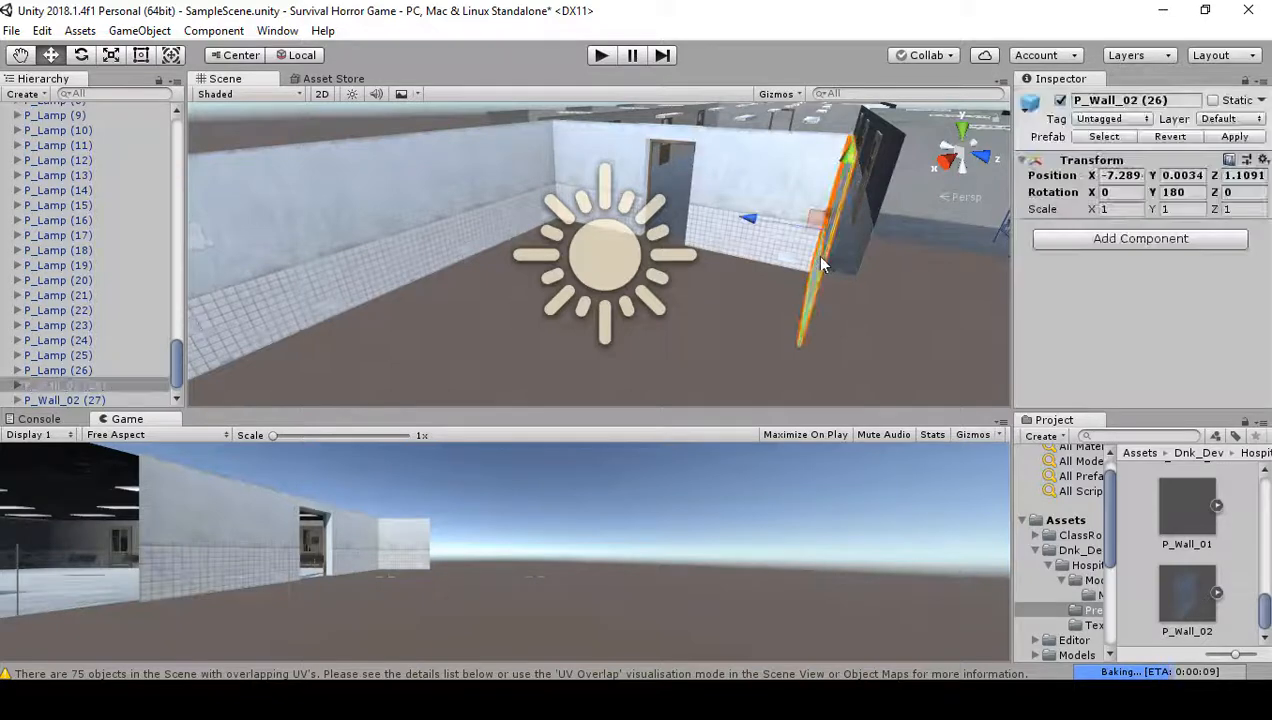
{"action": "key", "text": "f"}
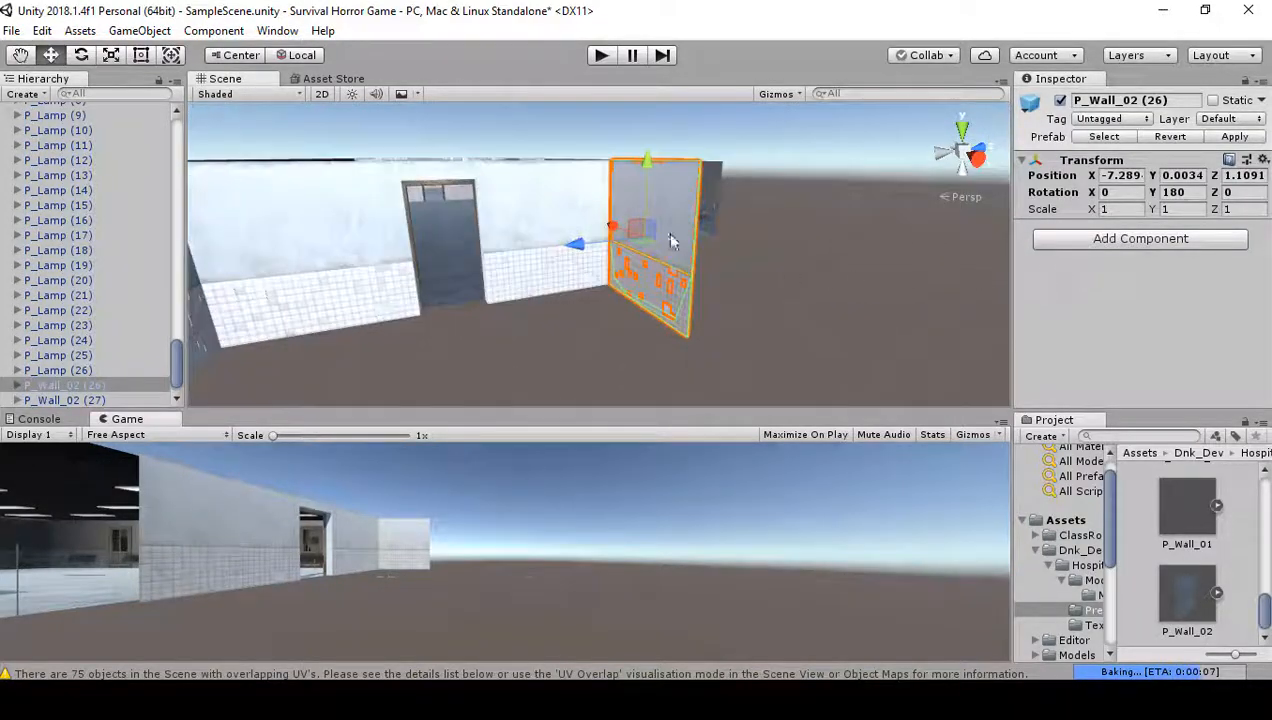
{"action": "key", "text": "ctrl+d"}
{"action": "left_click_drag", "start_coordinate": [639, 241], "coordinate": [698, 269]}
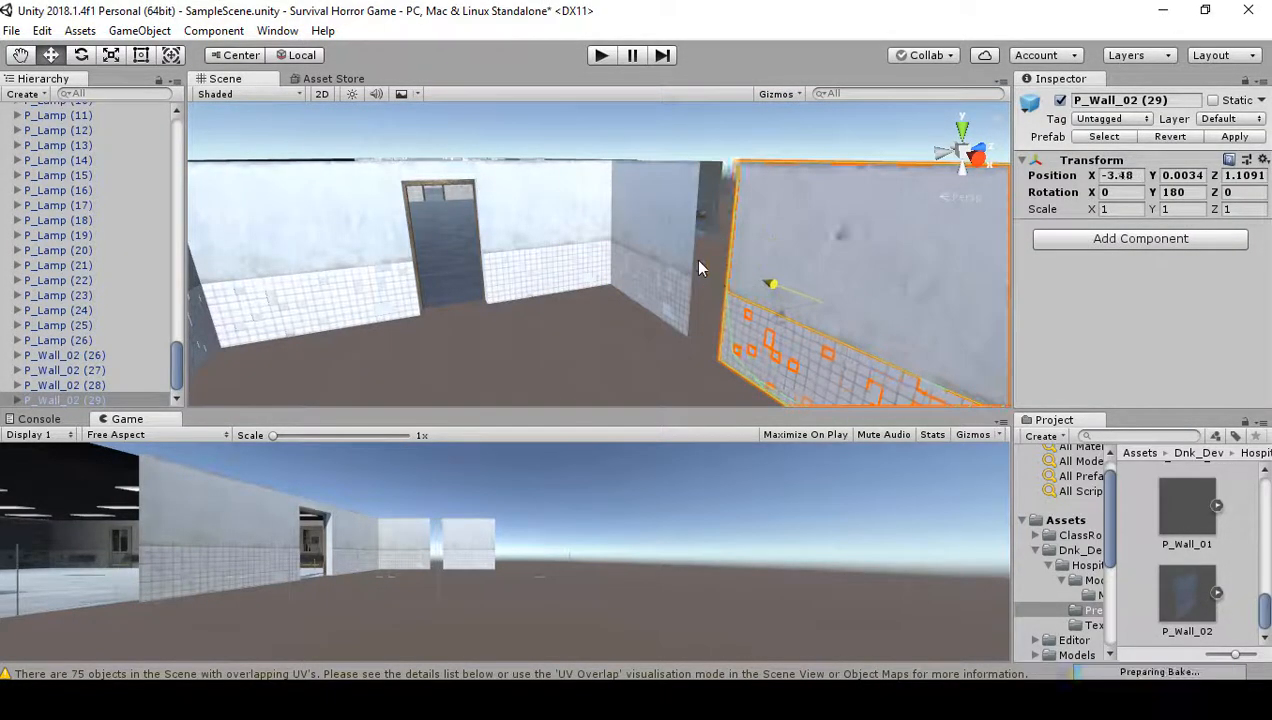
{"action": "left_click_drag", "start_coordinate": [735, 165], "coordinate": [694, 178]}
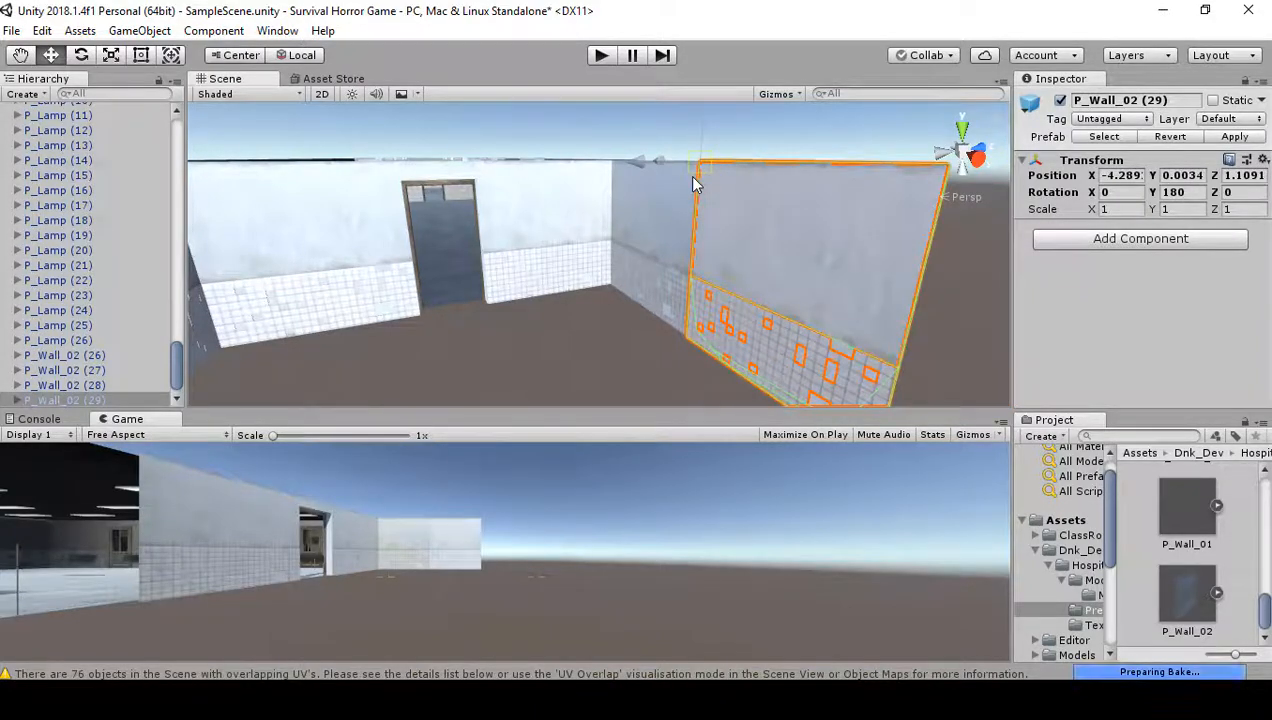
- Duplicate the outer right wall section, set the copy's Y rotation to 0, and move it along X to about 0.8
{"action": "right_click_drag", "start_coordinate": [742, 305], "coordinate": [627, 356]}
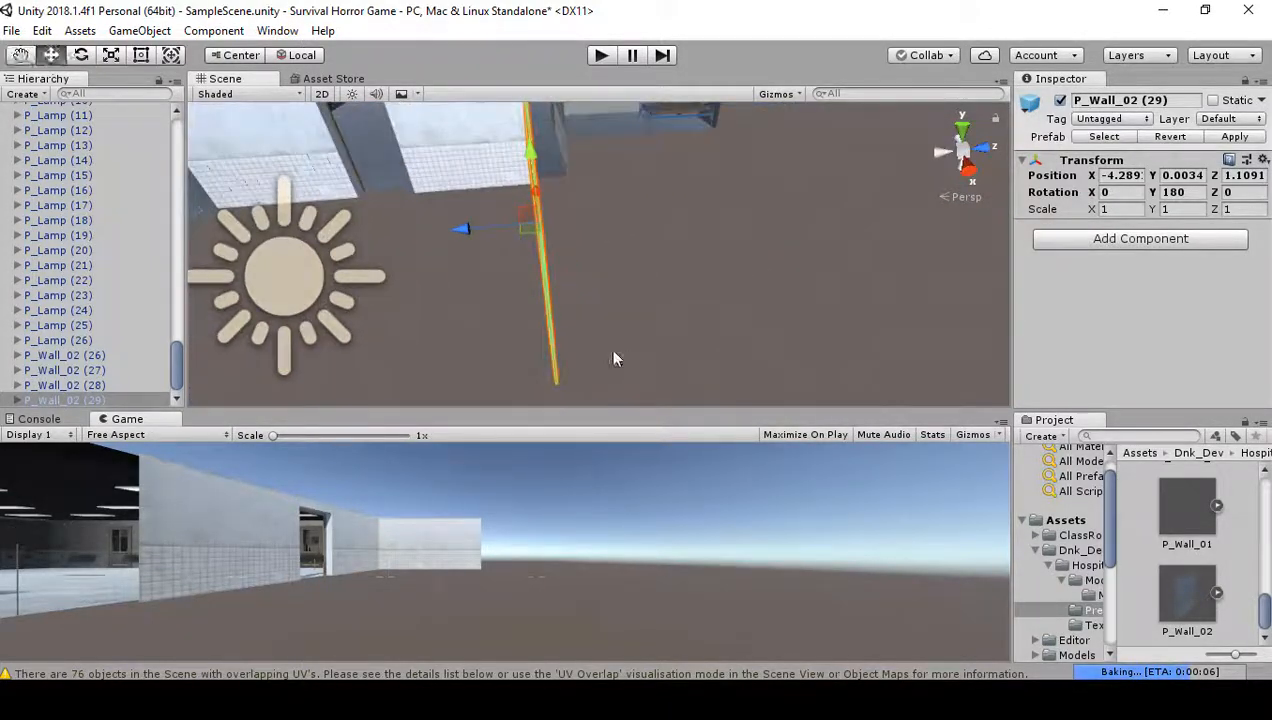
{"action": "key", "text": "ctrl+d"}
{"action": "left_click_drag", "start_coordinate": [502, 291], "coordinate": [700, 325], "text": "alt"}
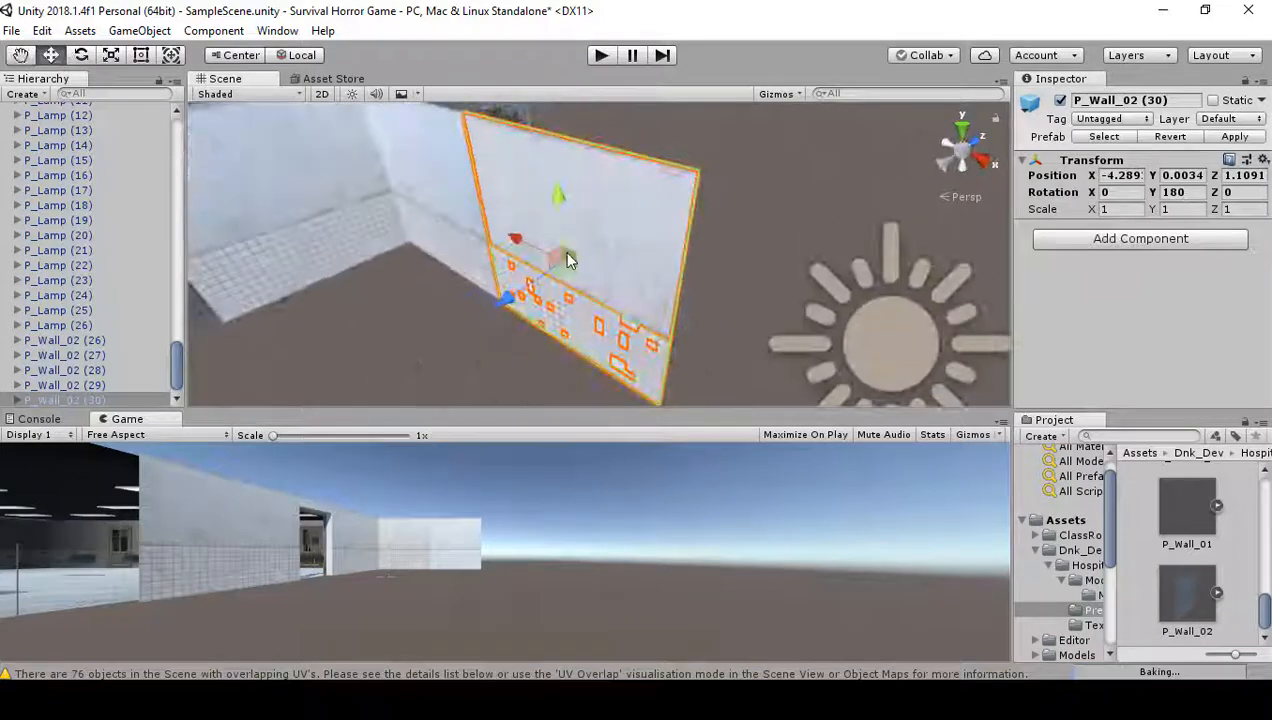
{"action": "left_click_drag", "start_coordinate": [533, 252], "coordinate": [717, 304]}
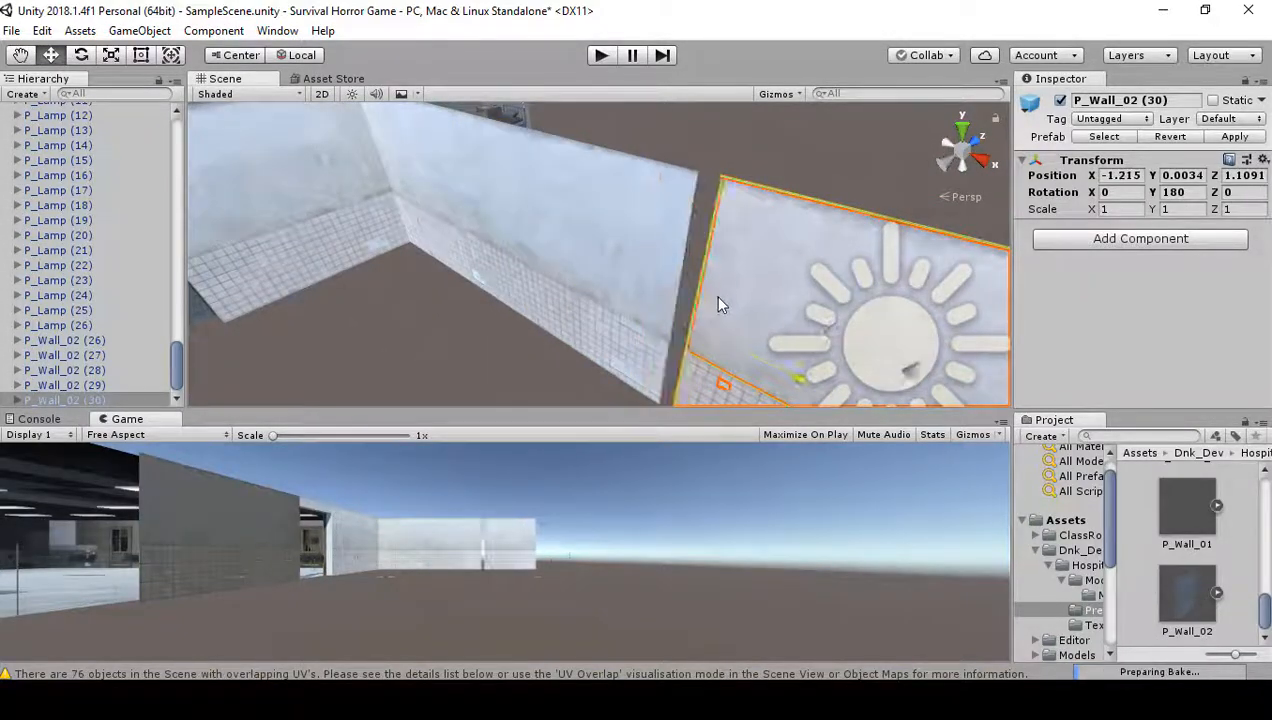
{"action": "left_click", "coordinate": [1190, 194]}
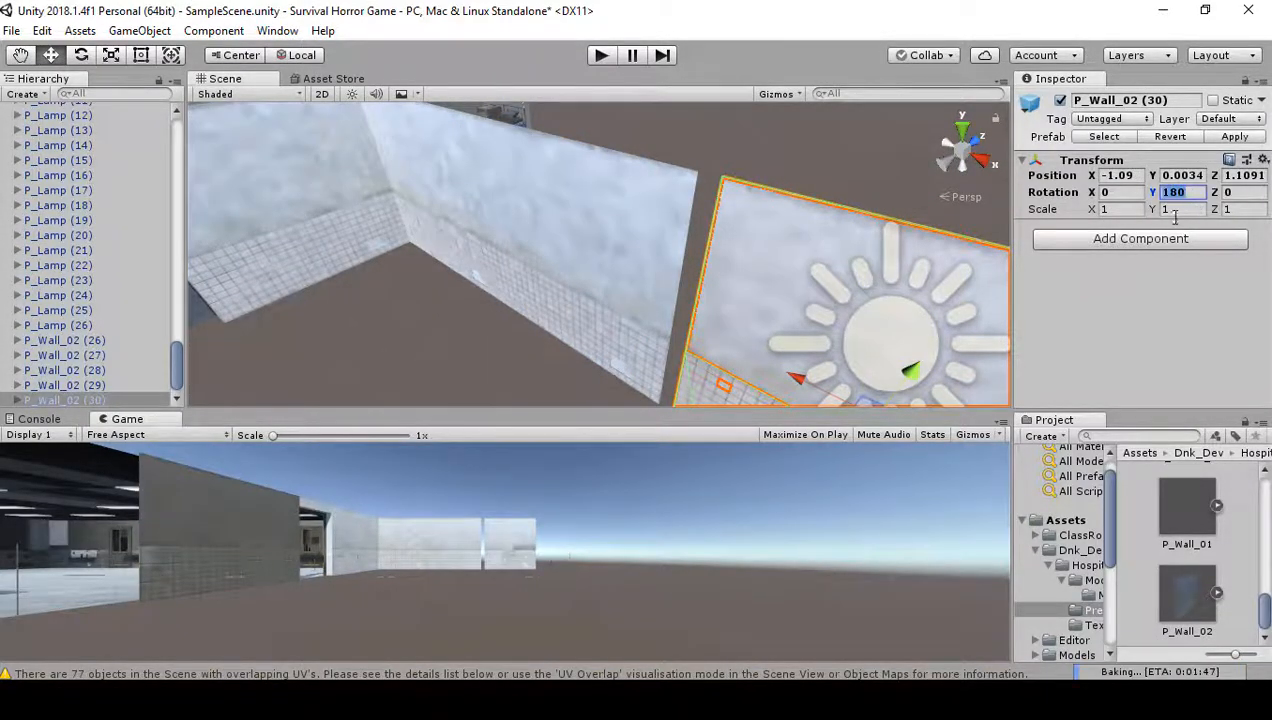
{"action": "type", "text": "0"}
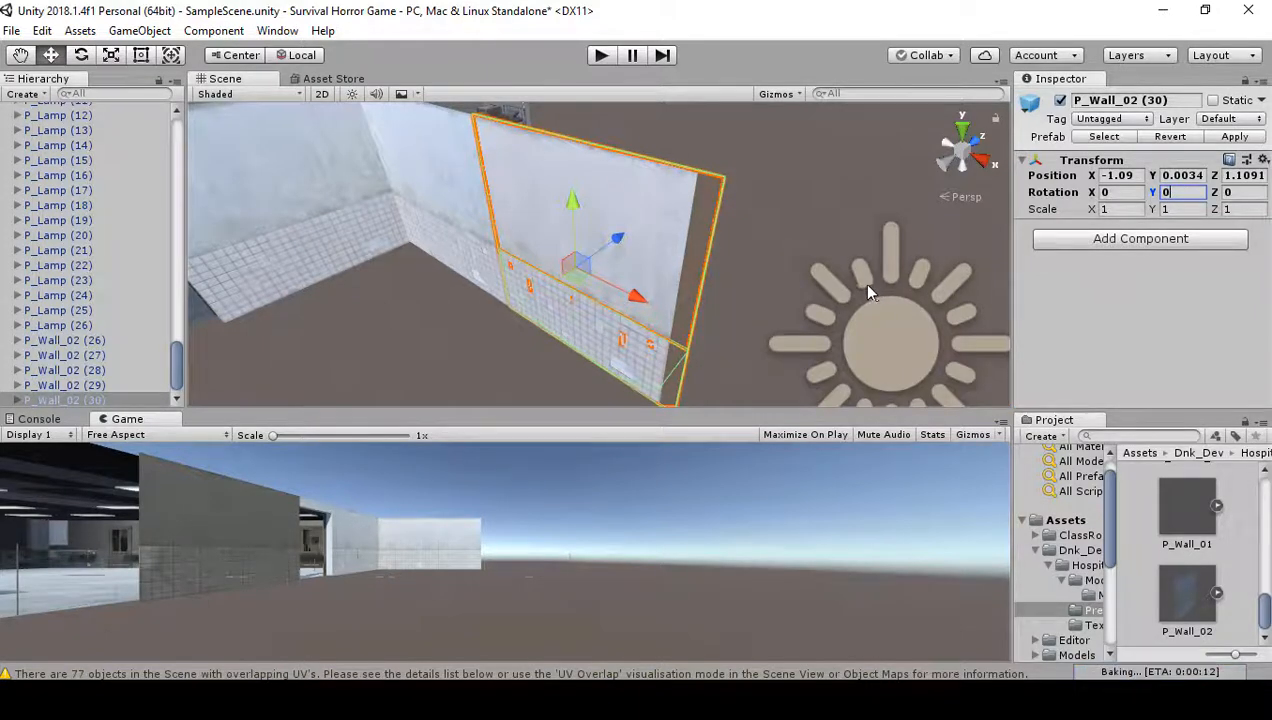
{"action": "left_click_drag", "start_coordinate": [634, 296], "coordinate": [910, 255]}
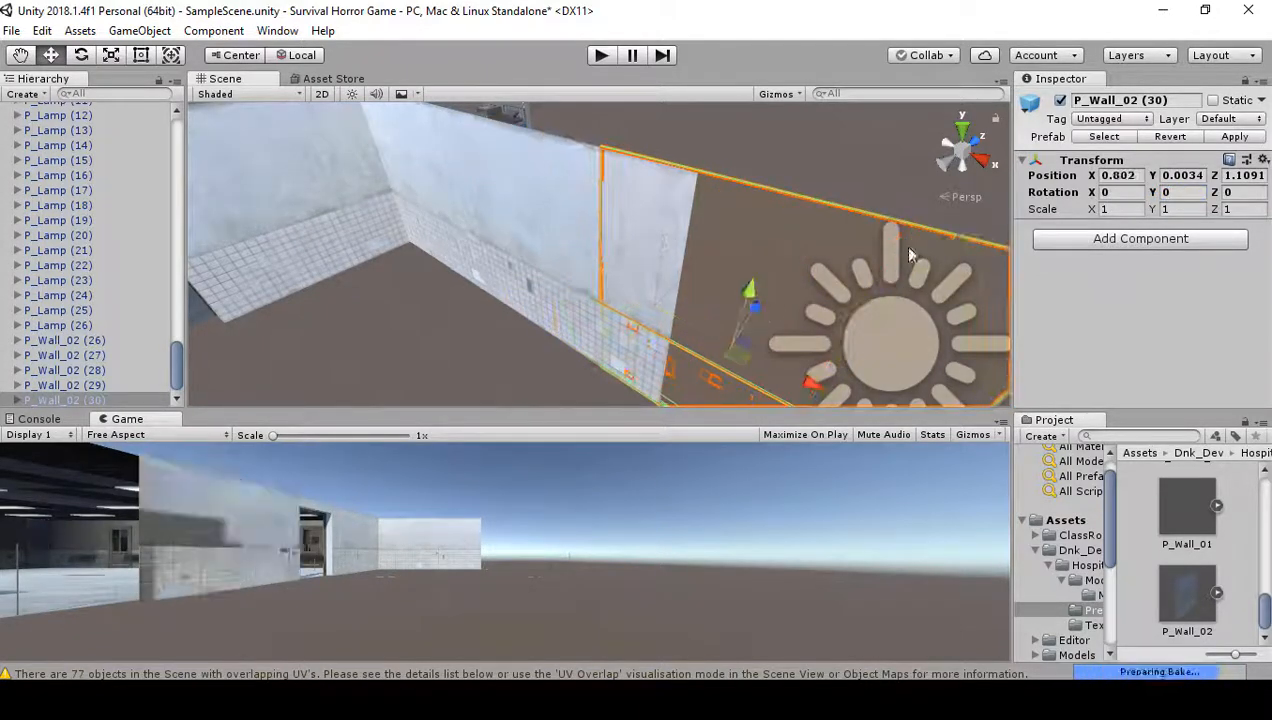
- Set the new wall's Y rotation to 90, move it along Z to about 2.41, and vertex-snap it to the right side wall's free end
{"action": "left_click", "coordinate": [1180, 194]}
{"action": "type", "text": "90"}
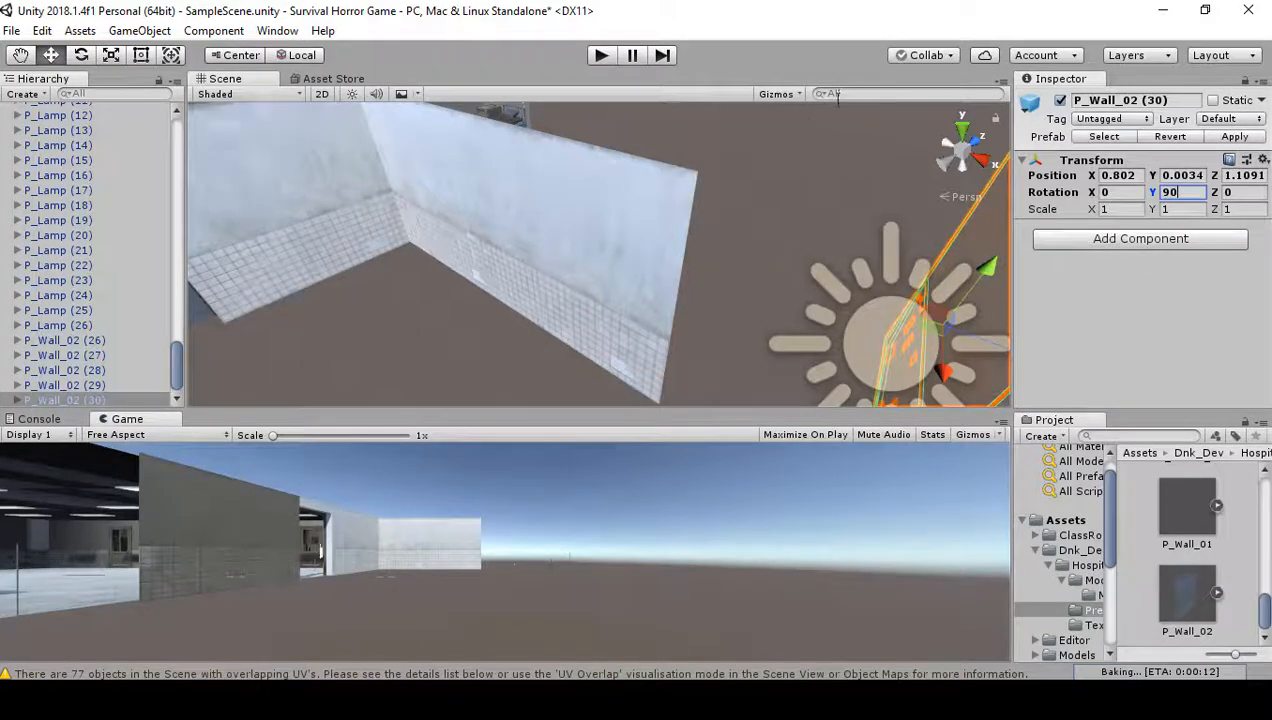
{"action": "right_click_drag", "start_coordinate": [803, 195], "coordinate": [624, 163]}
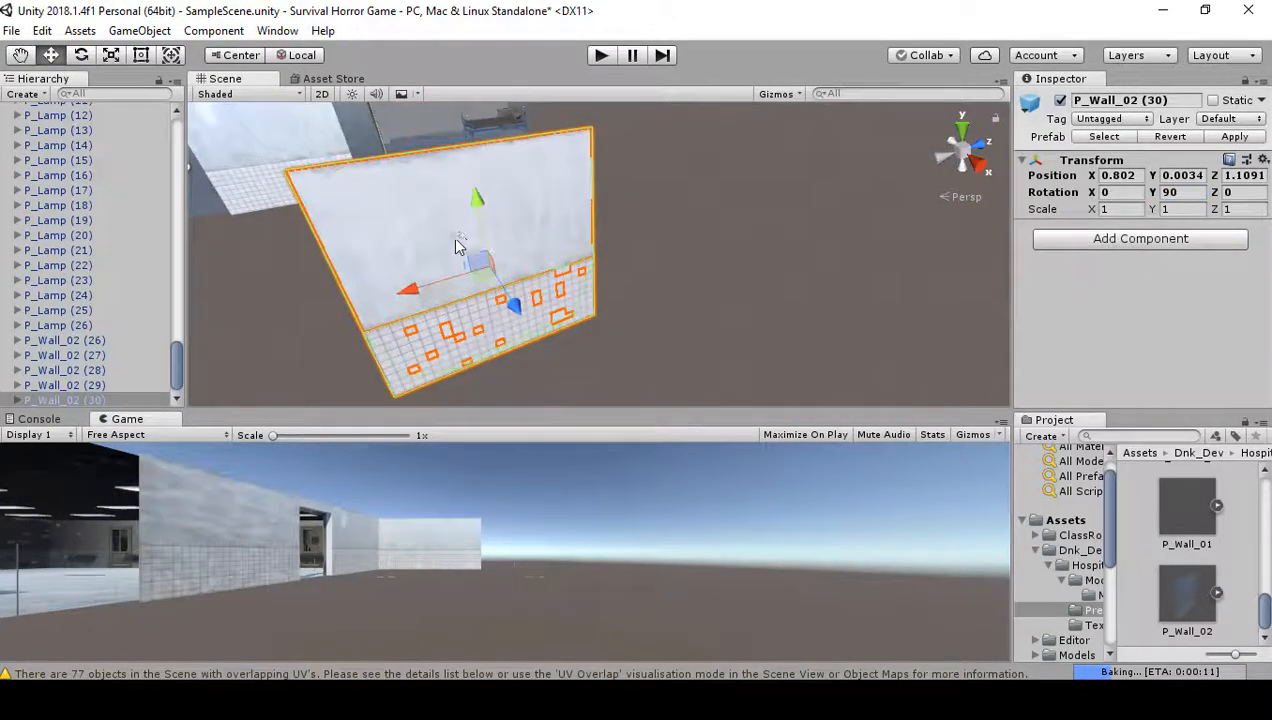
{"action": "left_click_drag", "start_coordinate": [407, 287], "coordinate": [505, 264]}
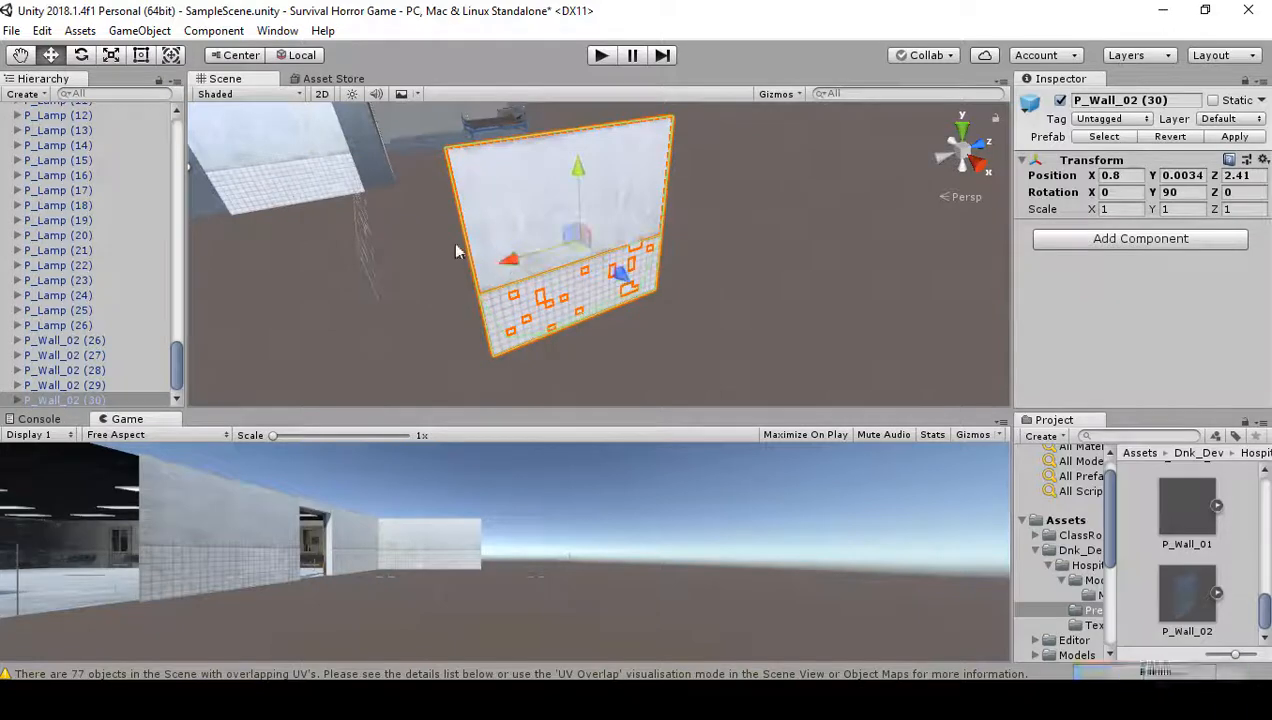
{"action": "middle_click_drag", "start_coordinate": [472, 197], "coordinate": [616, 210]}
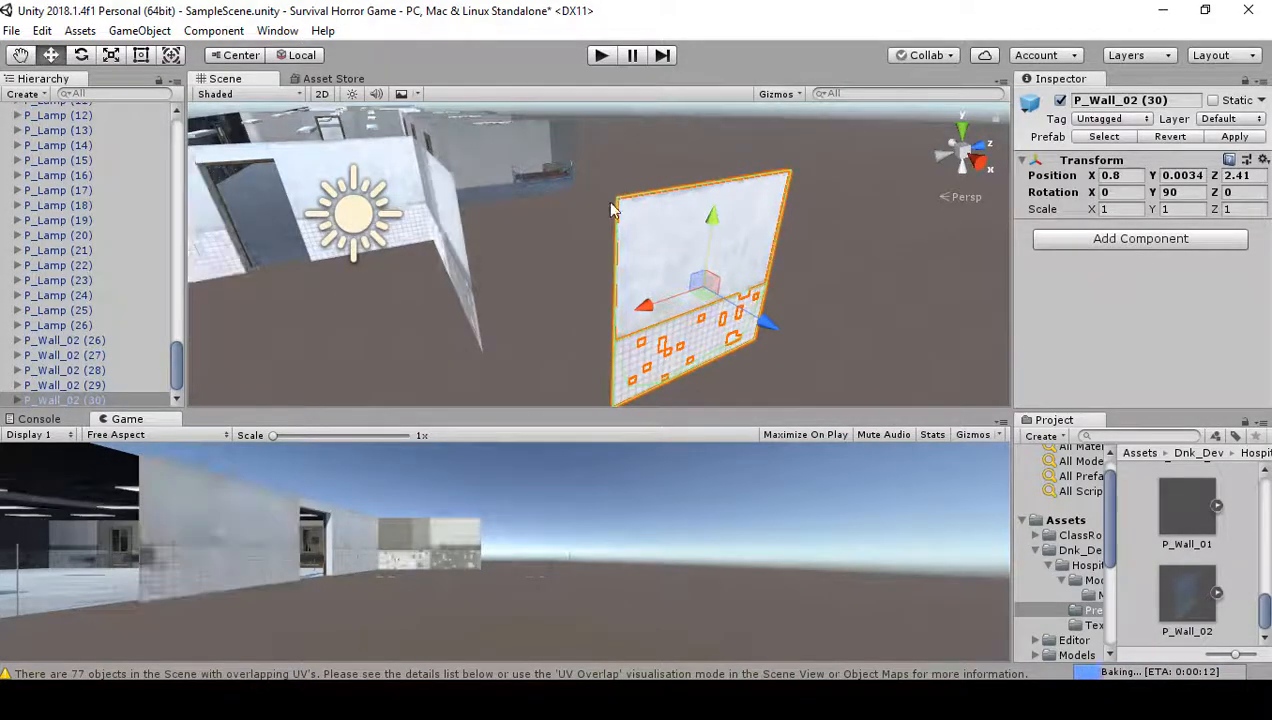
{"action": "left_click_drag", "start_coordinate": [616, 210], "coordinate": [463, 191]}
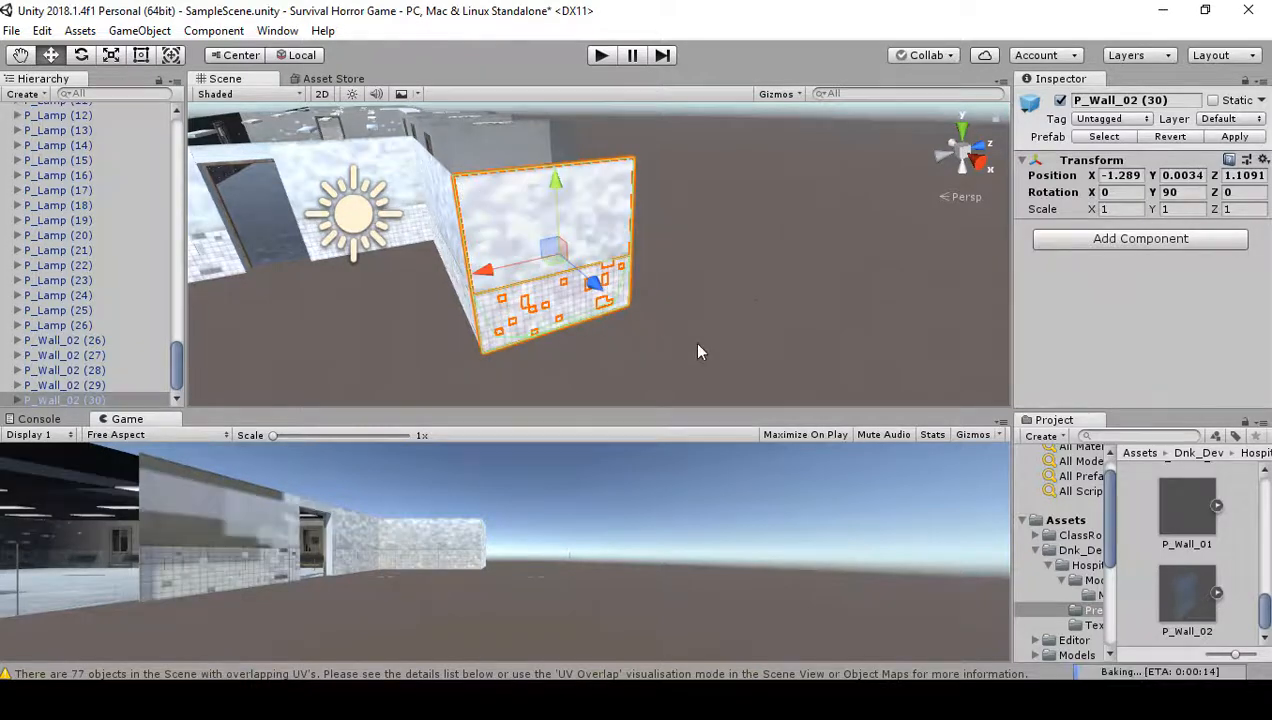
- Duplicate the outermost left side wall, pull the copy out along X to about 5.02, and set its Y rotation to -90
{"action": "left_click", "coordinate": [695, 345]}
{"action": "left_click_drag", "start_coordinate": [695, 345], "coordinate": [345, 290], "text": "alt"}
{"action": "left_click", "coordinate": [440, 266]}
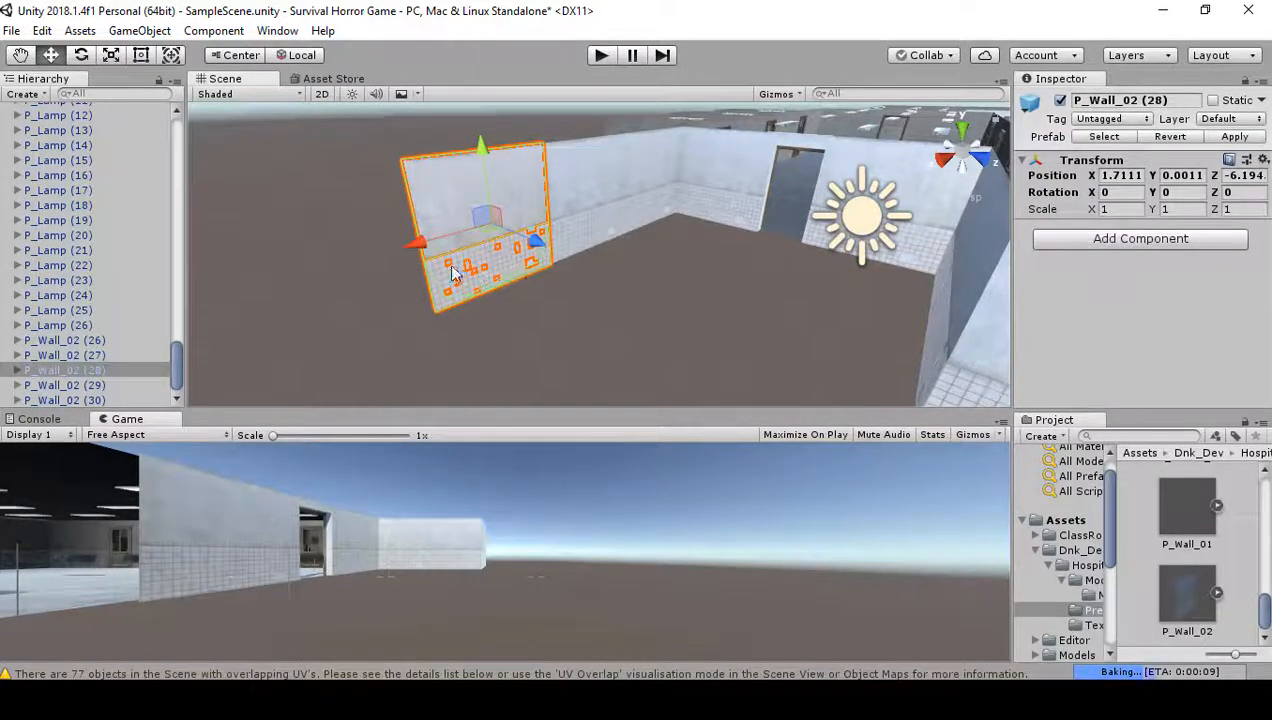
{"action": "key", "text": "ctrl+d"}
{"action": "left_click_drag", "start_coordinate": [450, 243], "coordinate": [300, 306]}
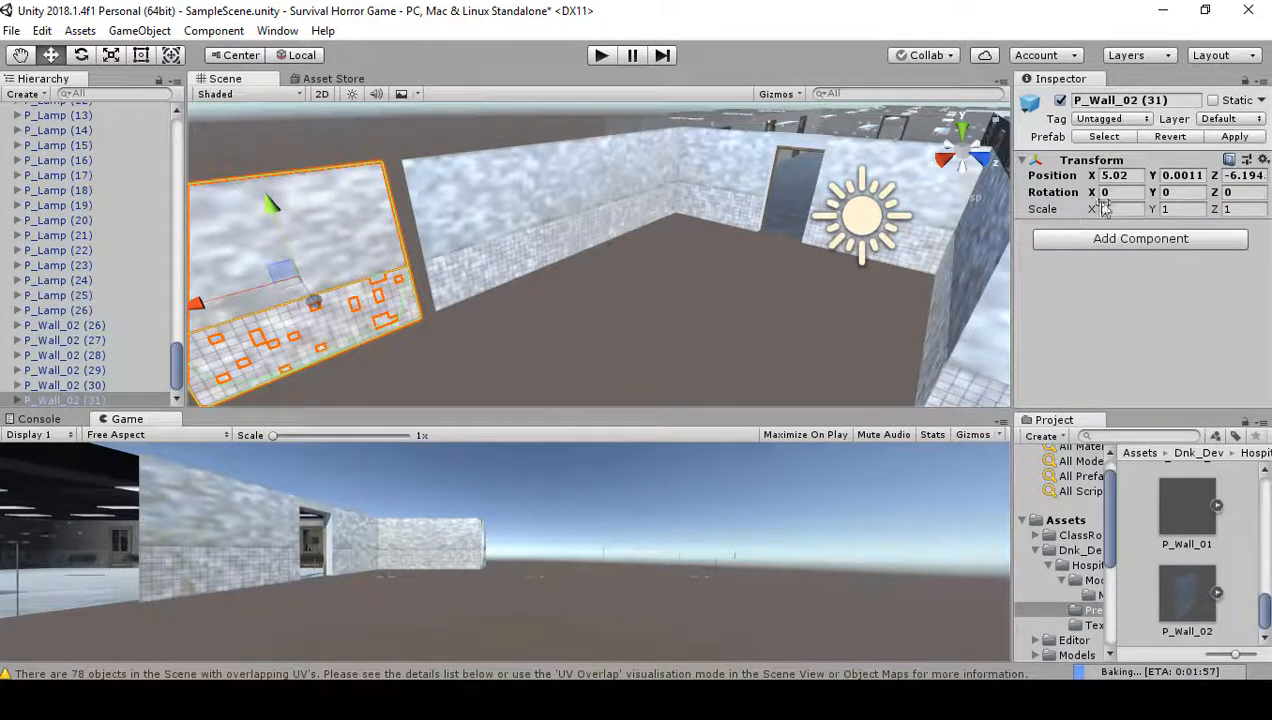
{"action": "type", "text": "9"}
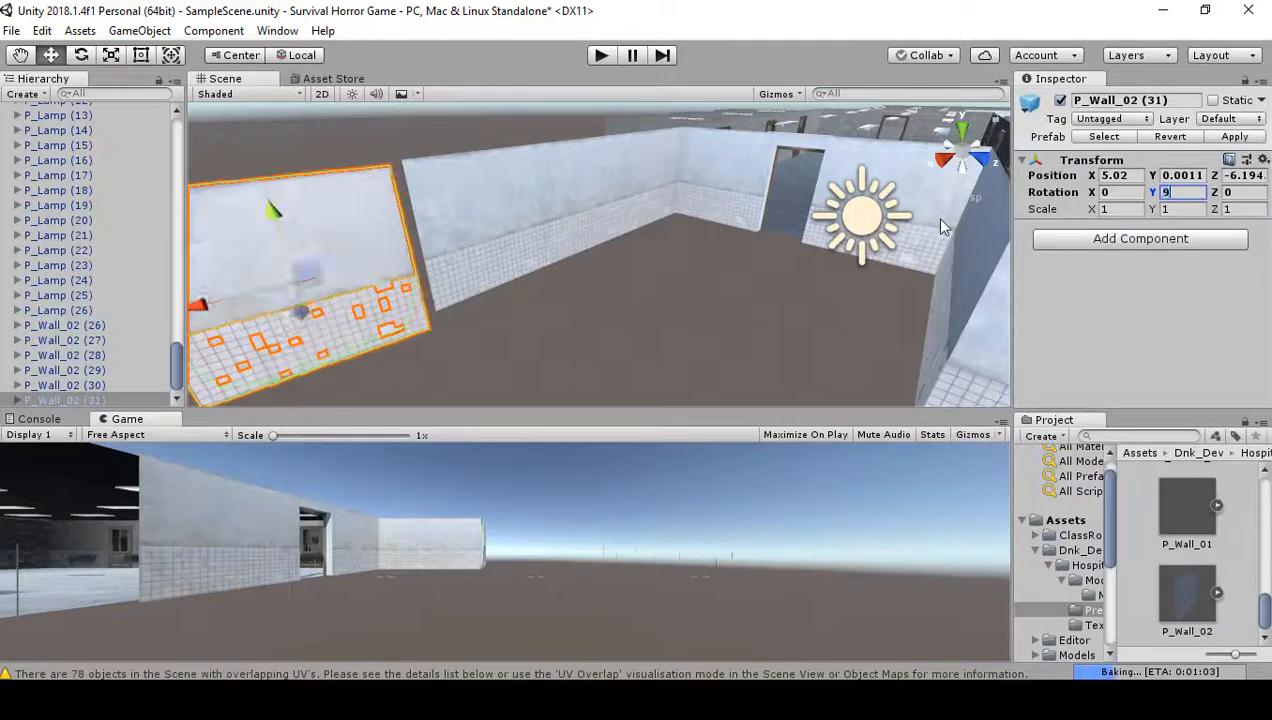
{"action": "key", "text": "BackSpace"}
{"action": "type", "text": "-"}
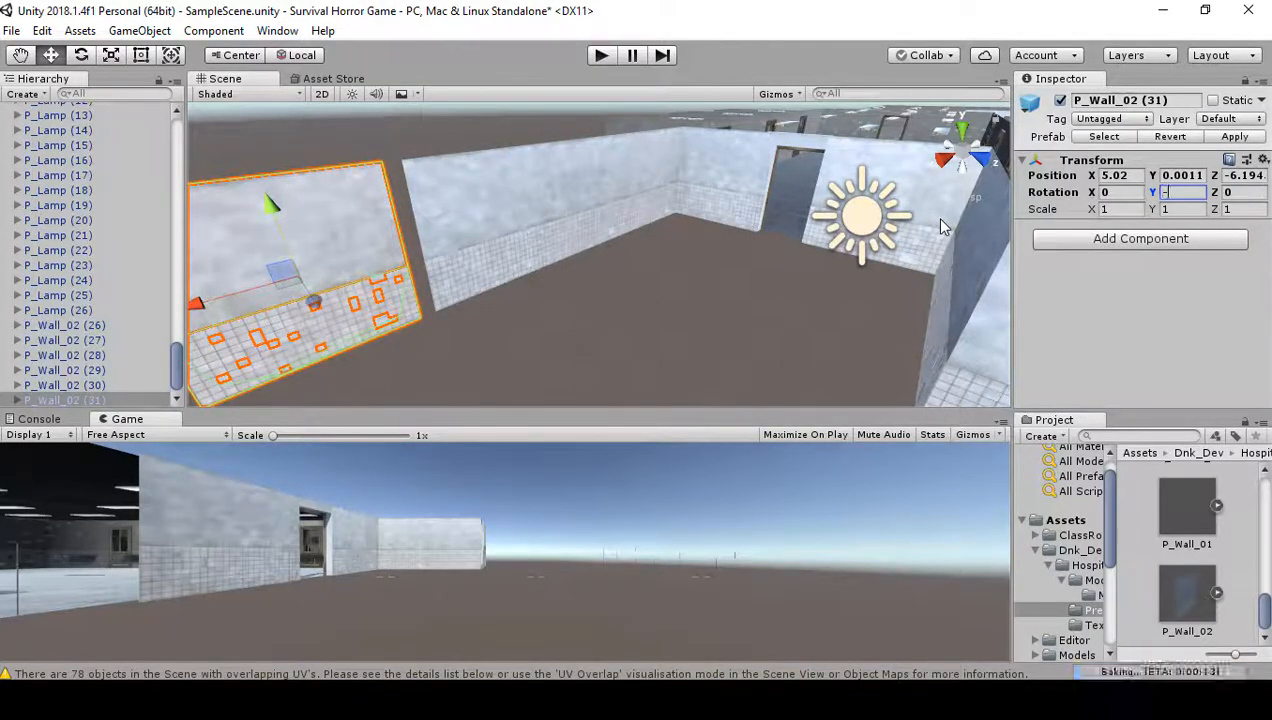
{"action": "type", "text": "90"}
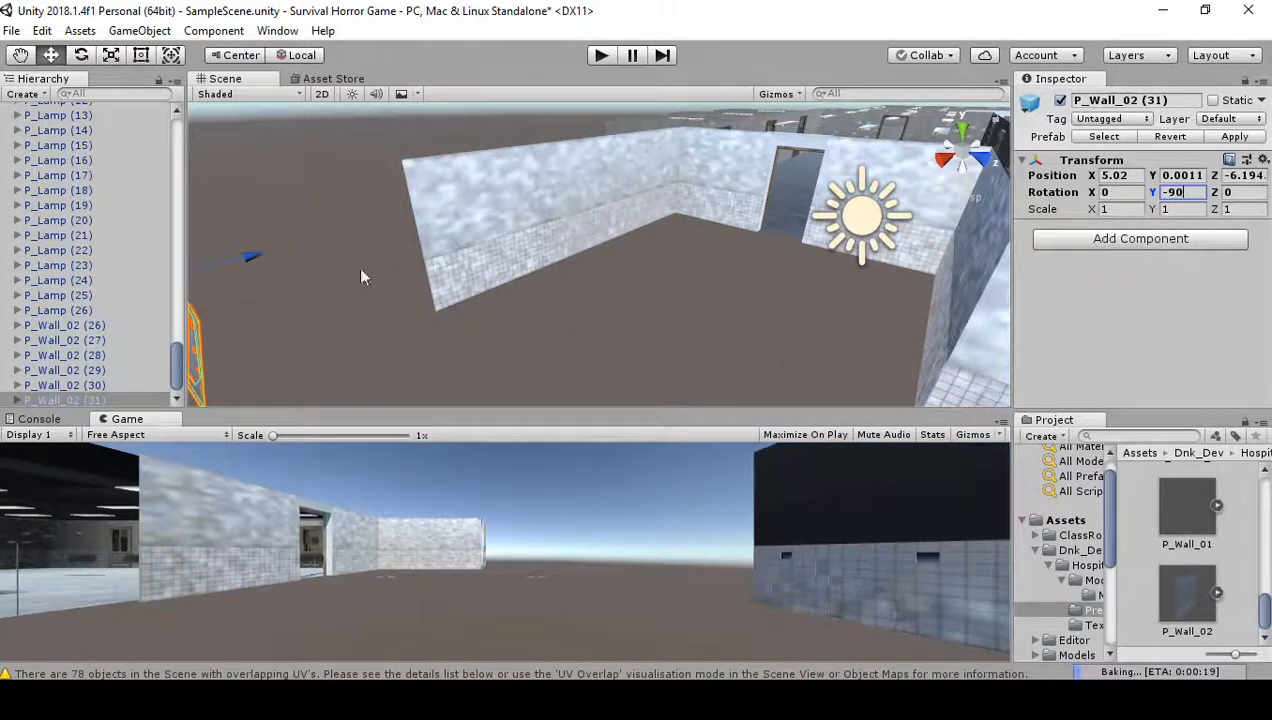
- Bring the rotated wall to about X 2.85, Z -3.61, and vertex-snap its edge to the left side wall's free end
{"action": "right_click_drag", "start_coordinate": [300, 290], "coordinate": [190, 300]}
{"action": "left_click_drag", "start_coordinate": [522, 229], "coordinate": [613, 262]}
{"action": "key", "text": "d"}
{"action": "right_click_drag", "start_coordinate": [547, 184], "coordinate": [350, 235]}
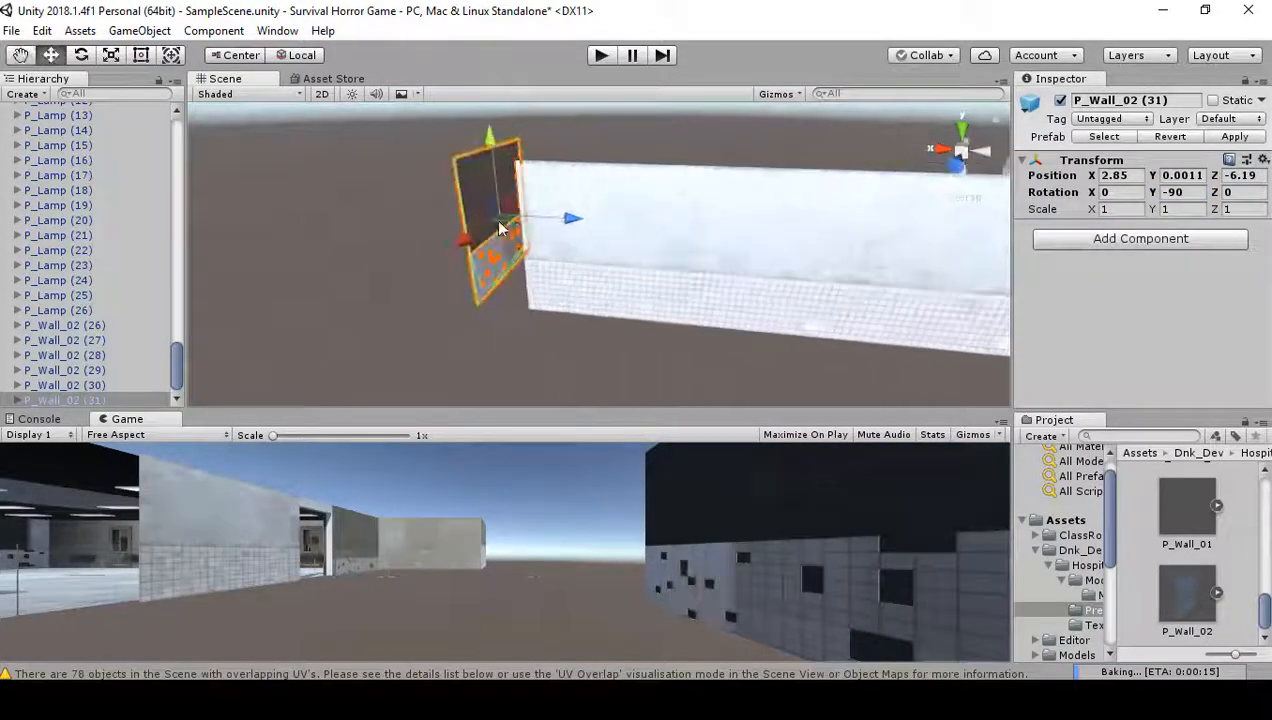
{"action": "left_click_drag", "start_coordinate": [466, 250], "coordinate": [503, 205]}
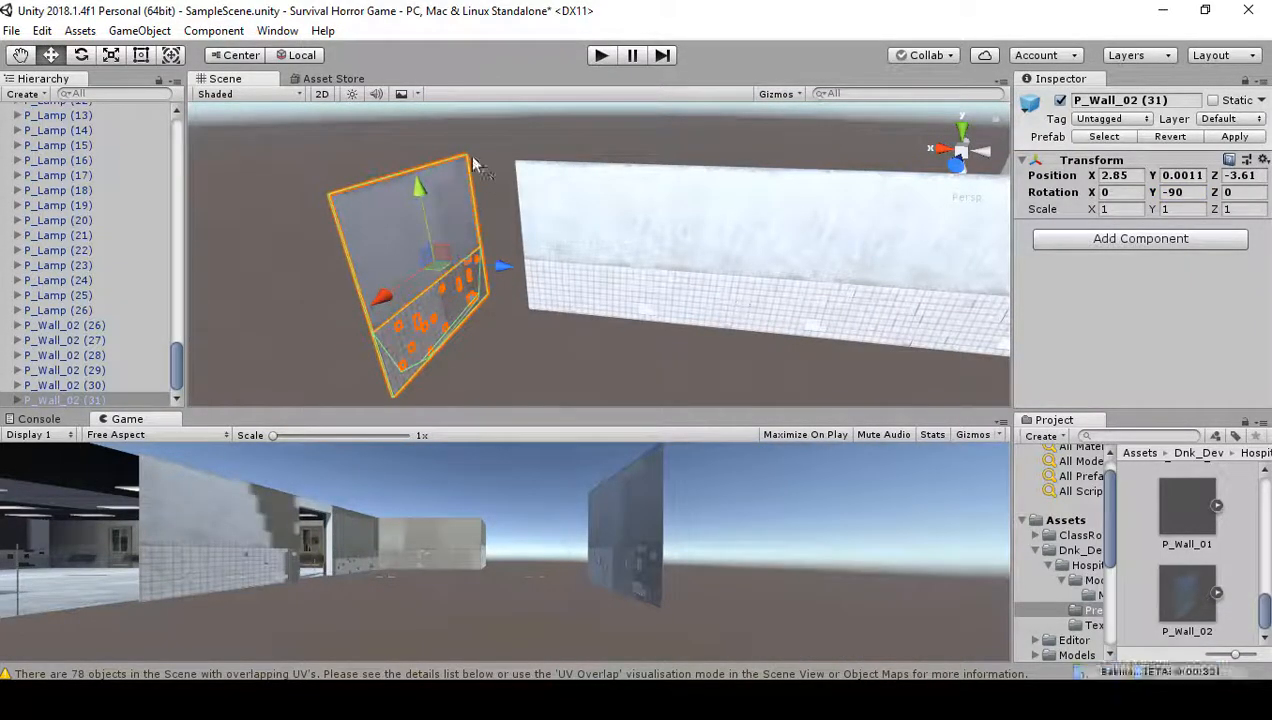
{"action": "left_click_drag", "start_coordinate": [469, 155], "coordinate": [506, 164]}
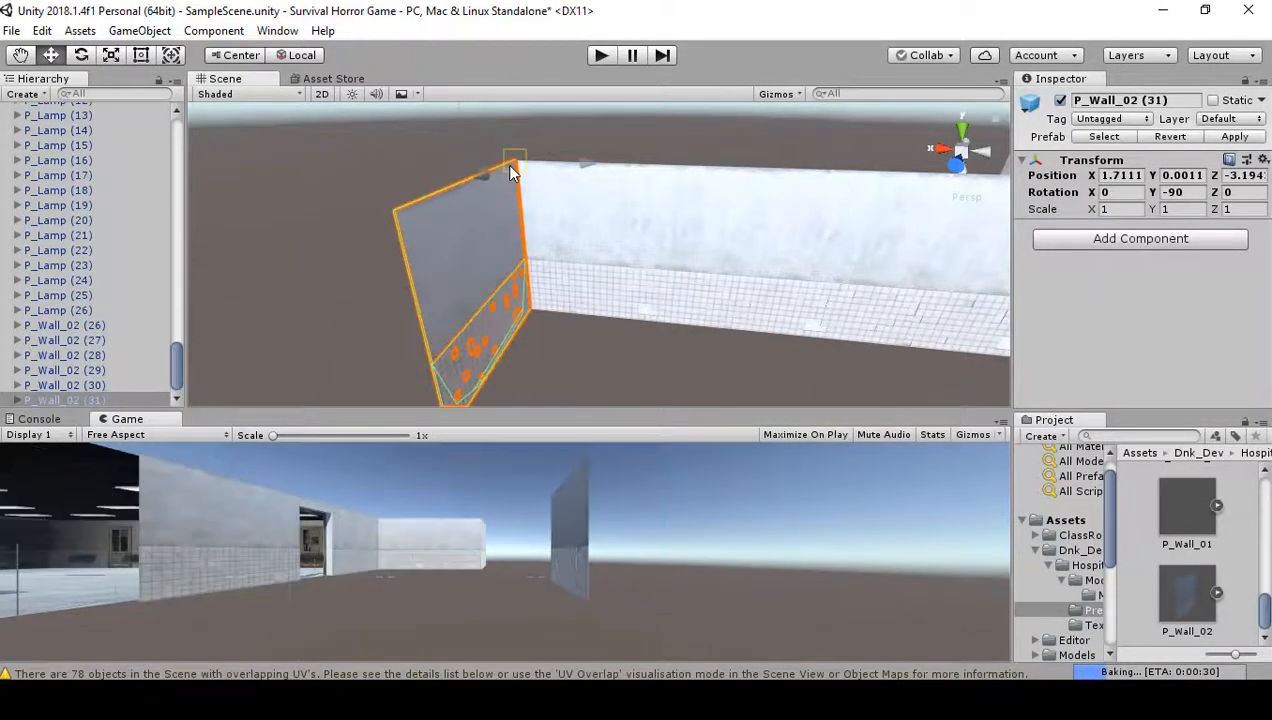
- Duplicate the rotated far wall, move the copy along Z to about 0.39, and vertex-snap it to the original's free end
{"action": "right_click_drag", "start_coordinate": [530, 242], "coordinate": [175, 240]}
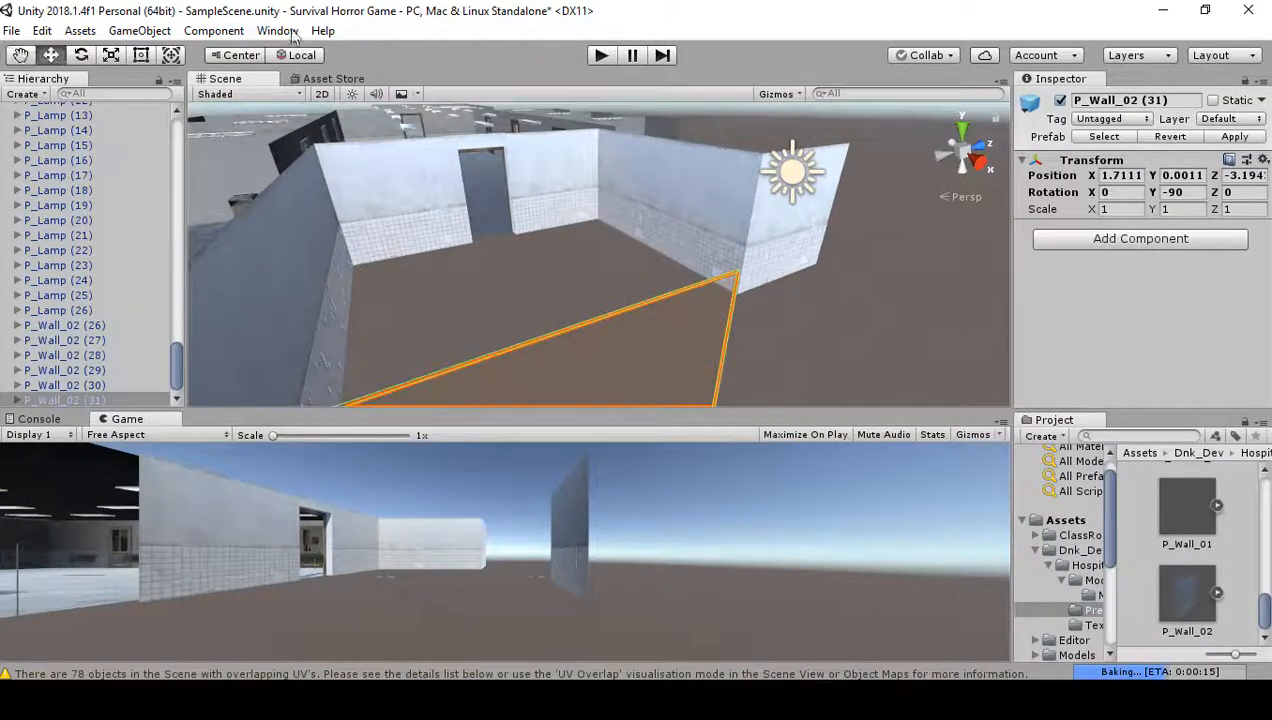
{"action": "right_click_drag", "start_coordinate": [489, 175], "coordinate": [447, 251]}
{"action": "key", "text": "ctrl+d"}
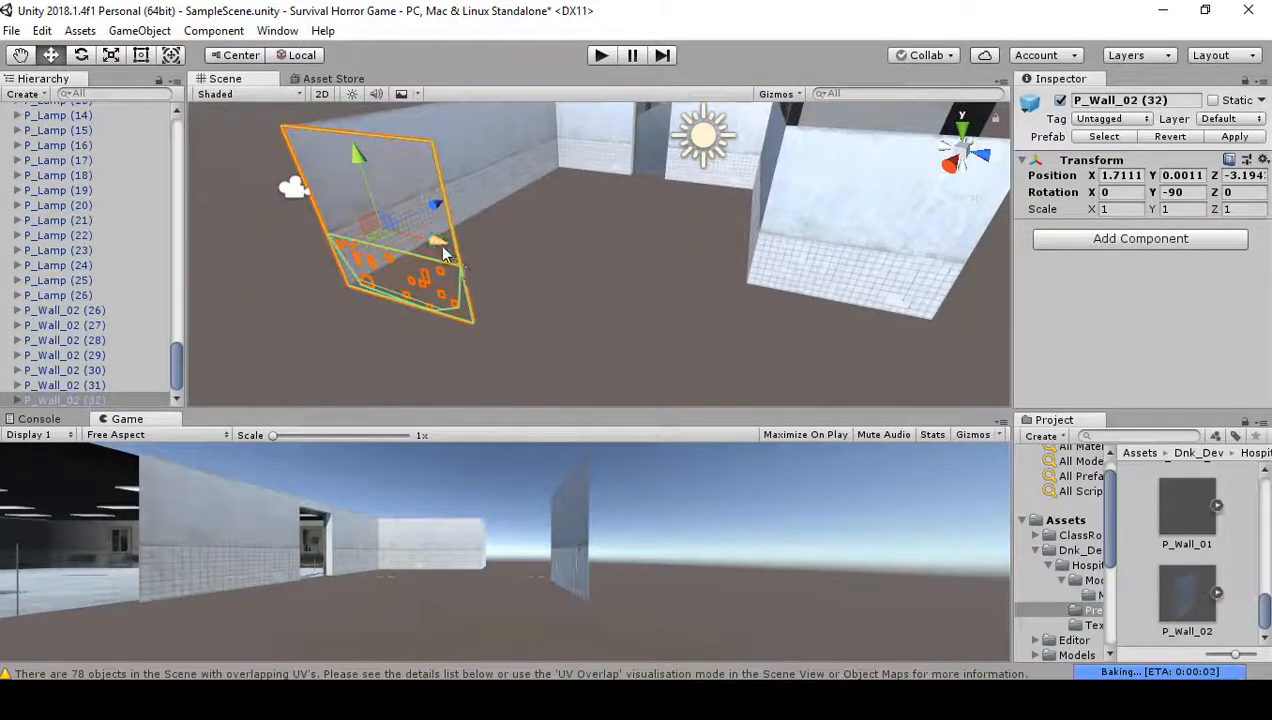
{"action": "left_click_drag", "start_coordinate": [439, 244], "coordinate": [580, 294]}
{"action": "right_click_drag", "start_coordinate": [580, 296], "coordinate": [1135, 276]}
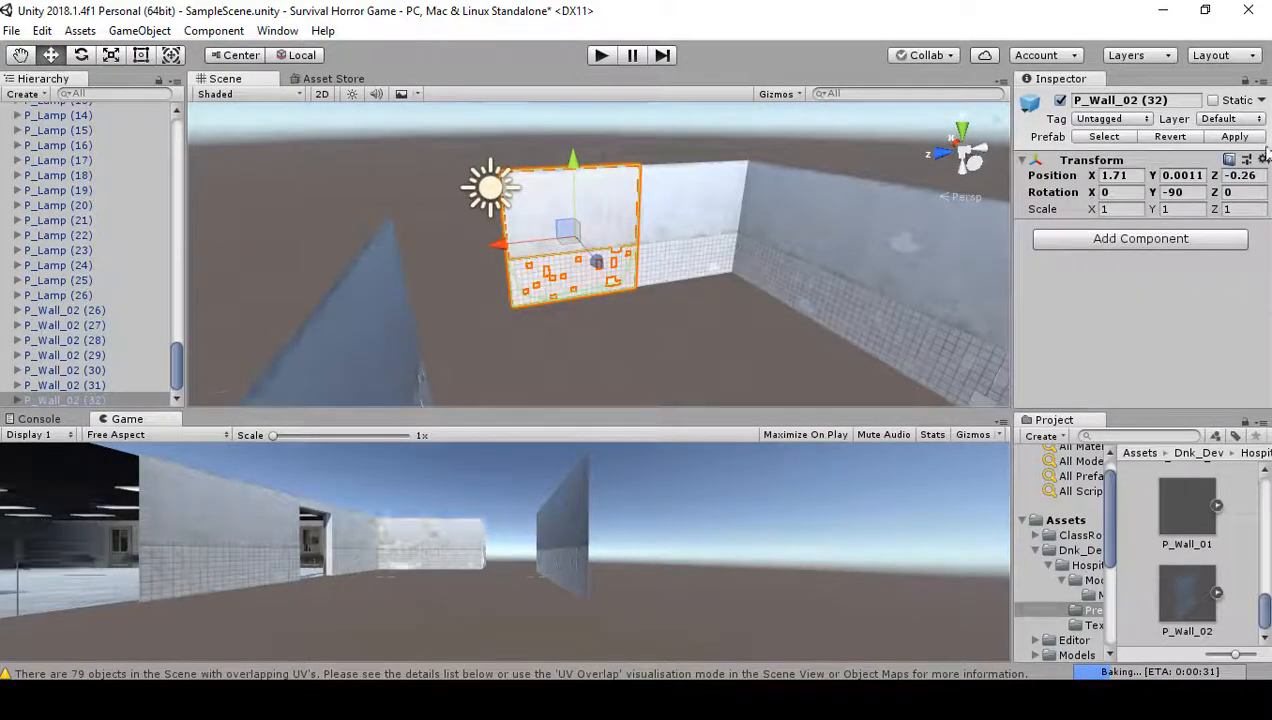
{"action": "left_click_drag", "start_coordinate": [490, 249], "coordinate": [467, 257]}
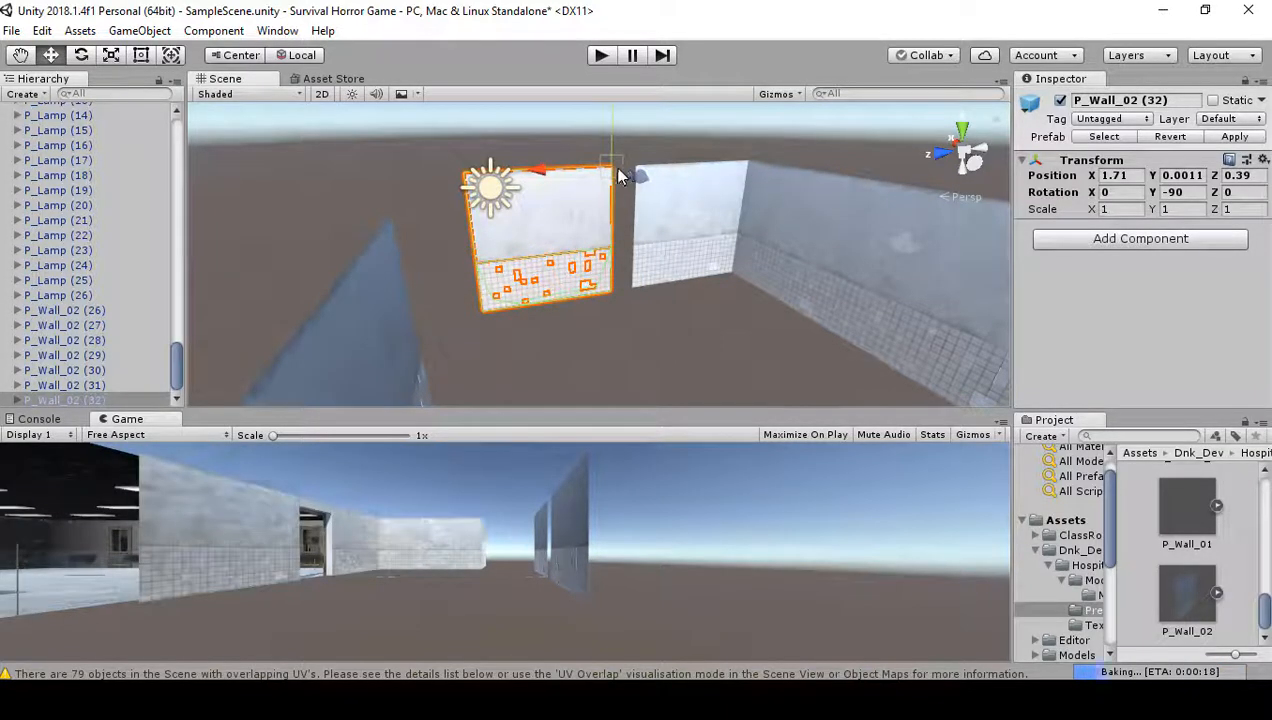
{"action": "left_click_drag", "start_coordinate": [616, 172], "coordinate": [641, 190]}
{"action": "right_click_drag", "start_coordinate": [716, 243], "coordinate": [531, 284]}
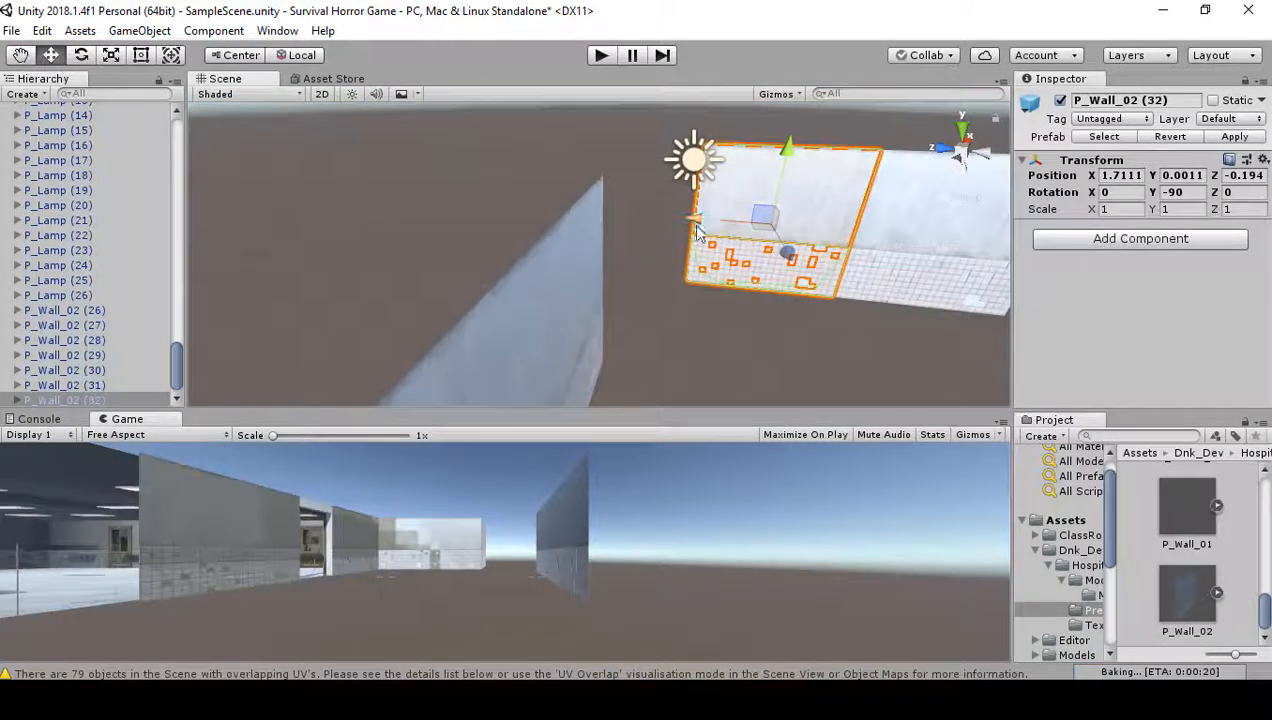
- Extend the far wall with a third section, moving a duplicate to about Z 3.19 and vertex-snapping it to the second
{"action": "key", "text": "ctrl+d"}
{"action": "left_click_drag", "start_coordinate": [698, 224], "coordinate": [552, 228]}
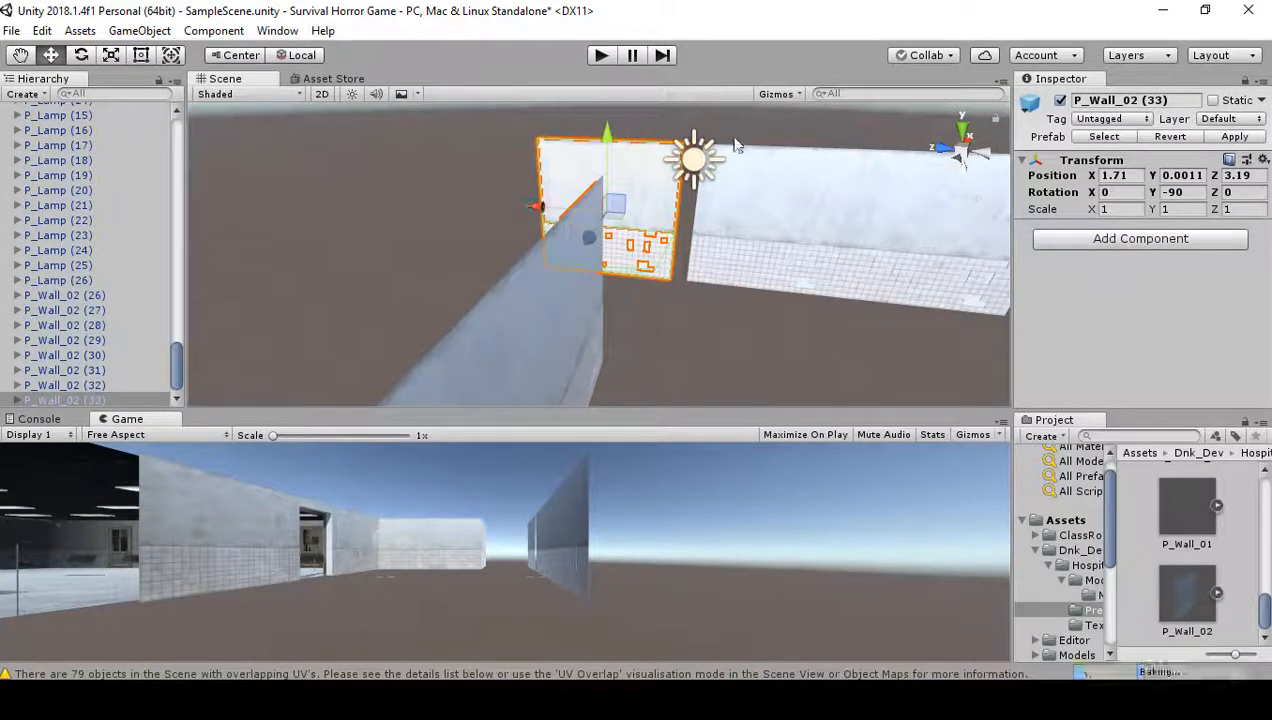
{"action": "right_click_drag", "start_coordinate": [737, 194], "coordinate": [748, 143]}
{"action": "key", "text": "w"}
{"action": "key", "text": "d"}
{"action": "key", "text": "v"}
{"action": "left_click_drag", "start_coordinate": [633, 190], "coordinate": [651, 181]}
- Add a fourth far wall section, moving a duplicate to about Z 6.23 and vertex-snapping it to the third
{"action": "right_click_drag", "start_coordinate": [651, 181], "coordinate": [56, 272]}
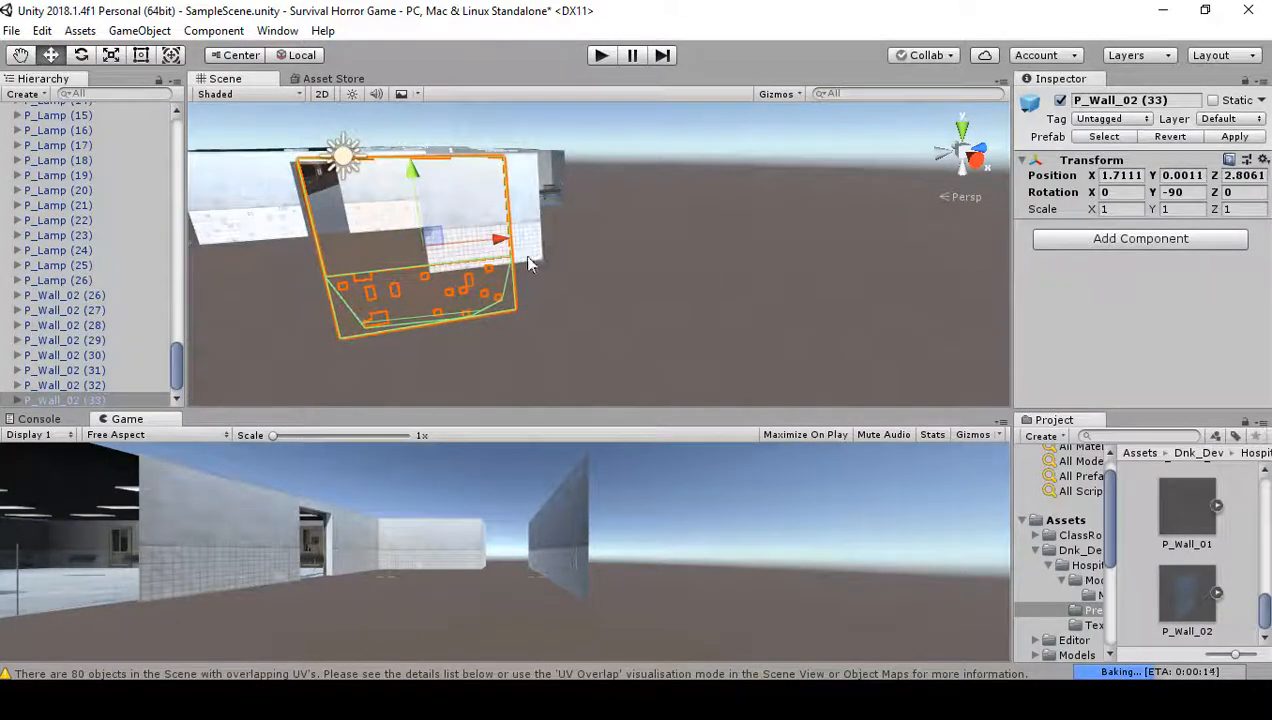
{"action": "left_click_drag", "start_coordinate": [503, 243], "coordinate": [673, 252]}
{"action": "right_click_drag", "start_coordinate": [673, 252], "coordinate": [110, 263]}
{"action": "key", "text": "d"}
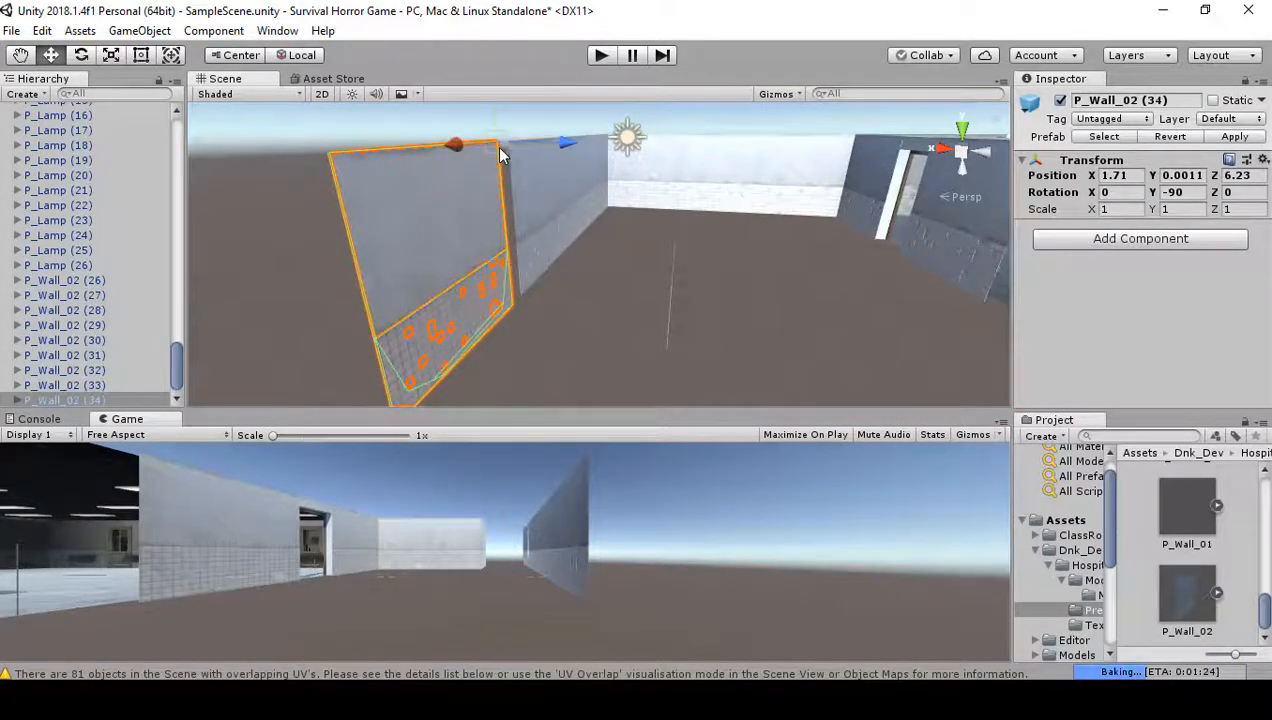
{"action": "left_click_drag", "start_coordinate": [498, 148], "coordinate": [515, 146]}
- Duplicate the turned wall at the right side wall's end, move the copy to about Z 4.45, and vertex-snap it to the original's free end
{"action": "right_click_drag", "start_coordinate": [650, 260], "coordinate": [195, 275]}
{"action": "key", "text": "w"}
{"action": "right_click_drag", "start_coordinate": [353, 251], "coordinate": [711, 267]}
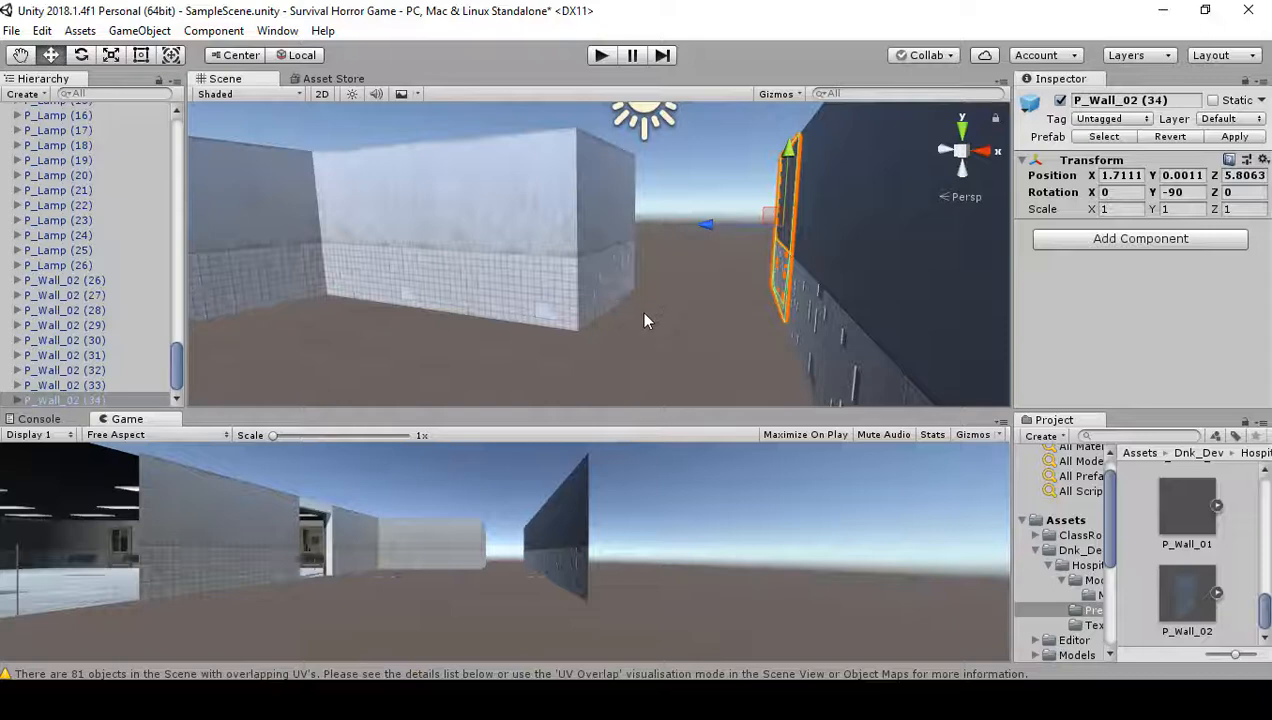
{"action": "right_click_drag", "start_coordinate": [655, 327], "coordinate": [453, 253]}
{"action": "left_click", "coordinate": [457, 292]}
{"action": "key", "text": "ctrl+d"}
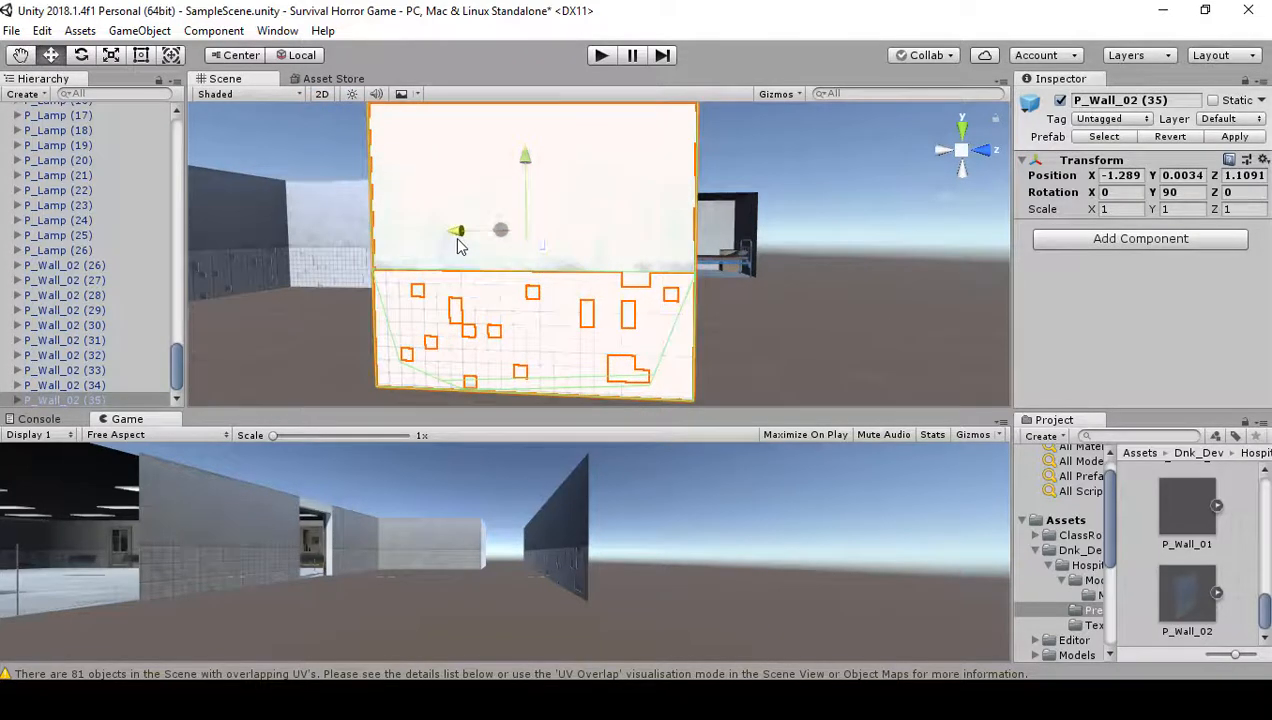
{"action": "left_click_drag", "start_coordinate": [458, 245], "coordinate": [806, 292]}
{"action": "right_click_drag", "start_coordinate": [806, 292], "coordinate": [757, 249]}
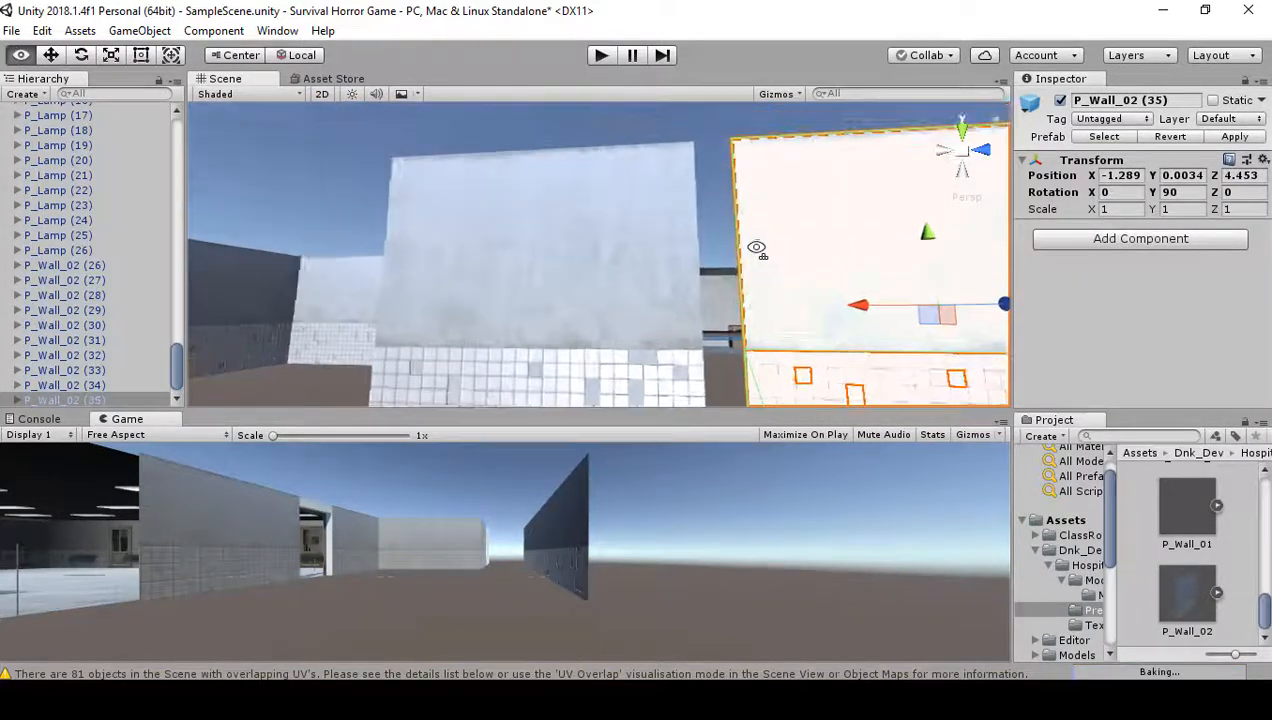
{"action": "key", "text": "v"}
{"action": "left_click_drag", "start_coordinate": [732, 151], "coordinate": [707, 160]}
- Place a Doorway prefab from the Other Prefabs folder in the open gap between the two parallel walls
{"action": "right_click_drag", "start_coordinate": [776, 276], "coordinate": [987, 286]}
{"action": "right_click_drag", "start_coordinate": [760, 336], "coordinate": [812, 344]}
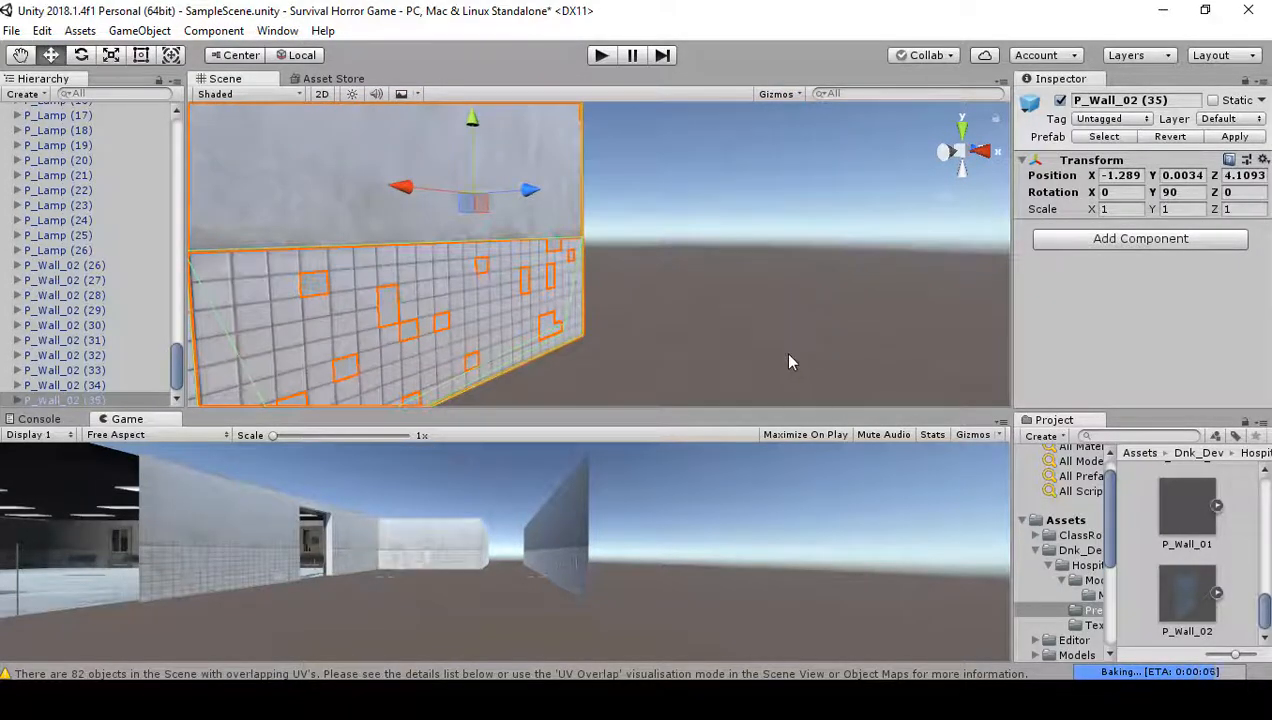
{"action": "right_click_drag", "start_coordinate": [661, 352], "coordinate": [786, 319]}
{"action": "key", "text": "w"}
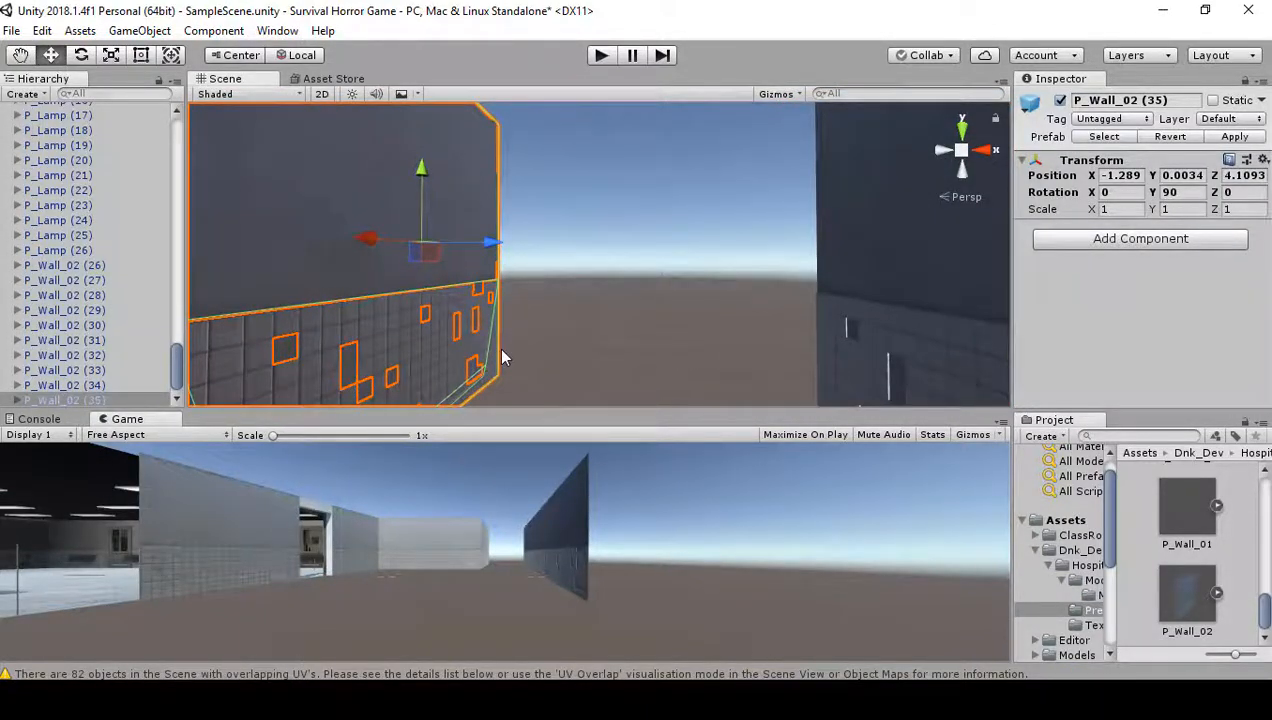
{"action": "right_click_drag", "start_coordinate": [620, 362], "coordinate": [651, 418]}
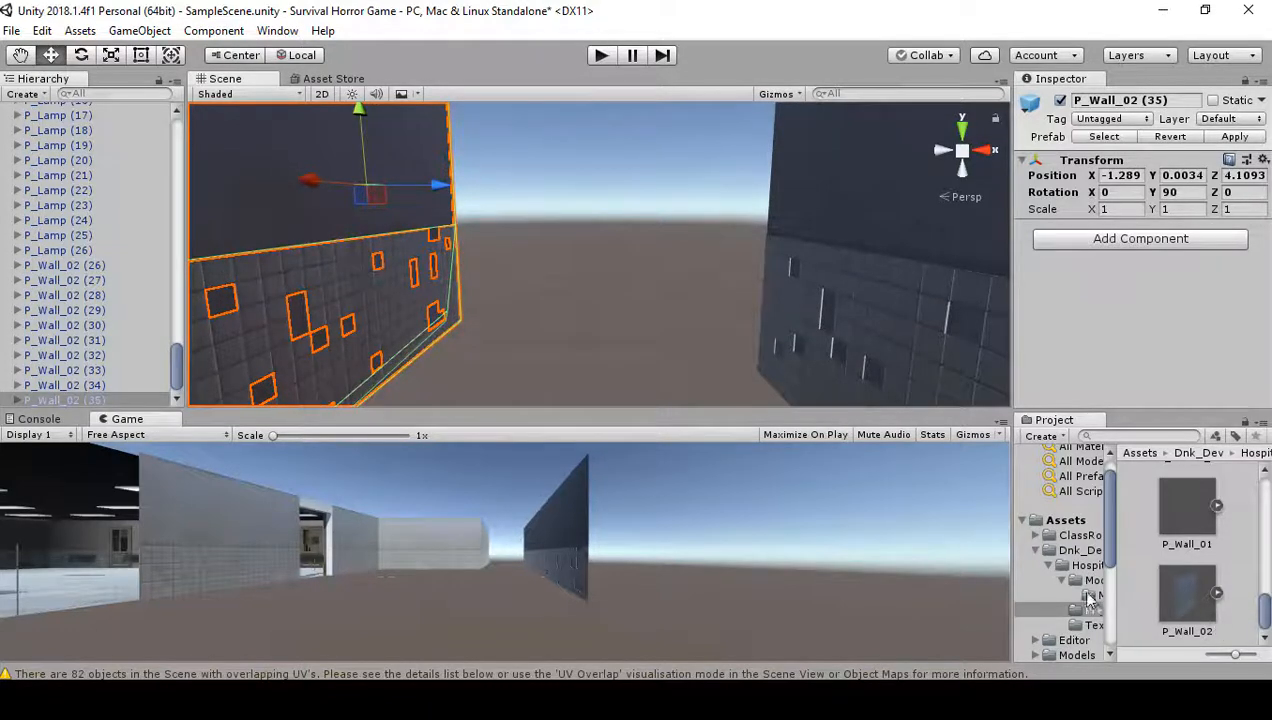
{"action": "scroll", "coordinate": [1090, 612], "scroll_direction": "down", "scroll_amount": 5}
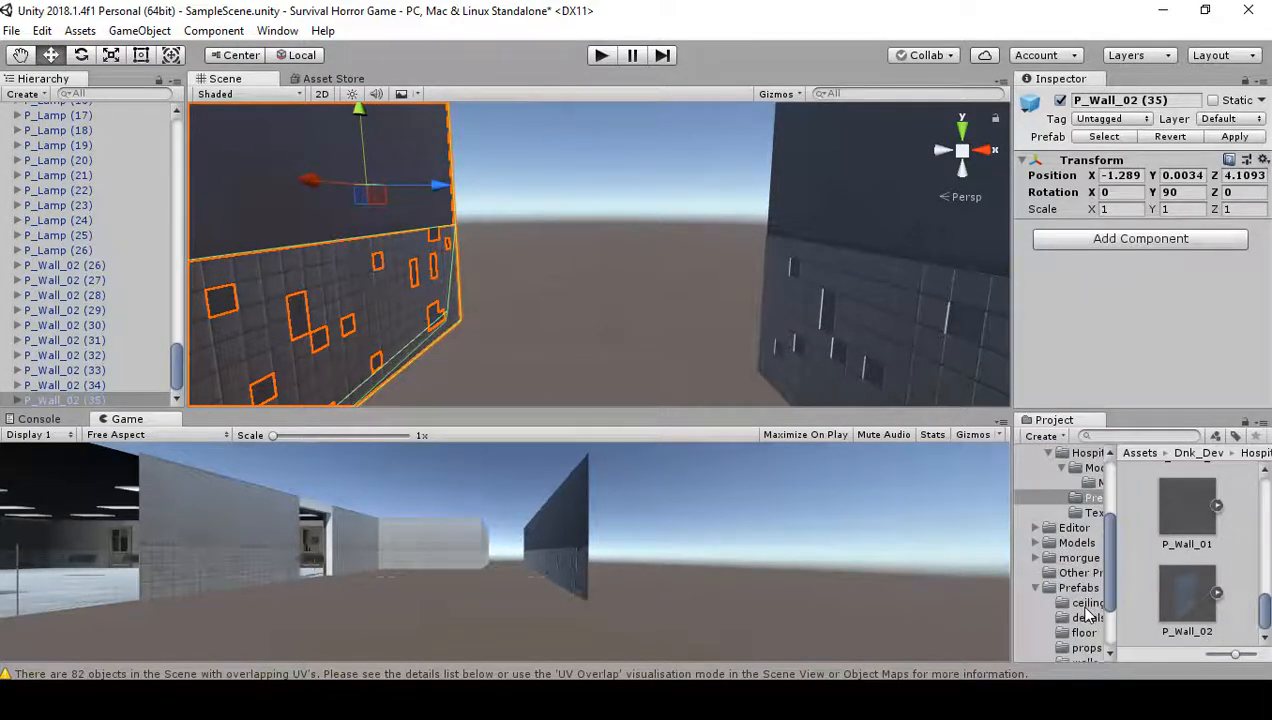
{"action": "left_click", "coordinate": [1082, 573]}
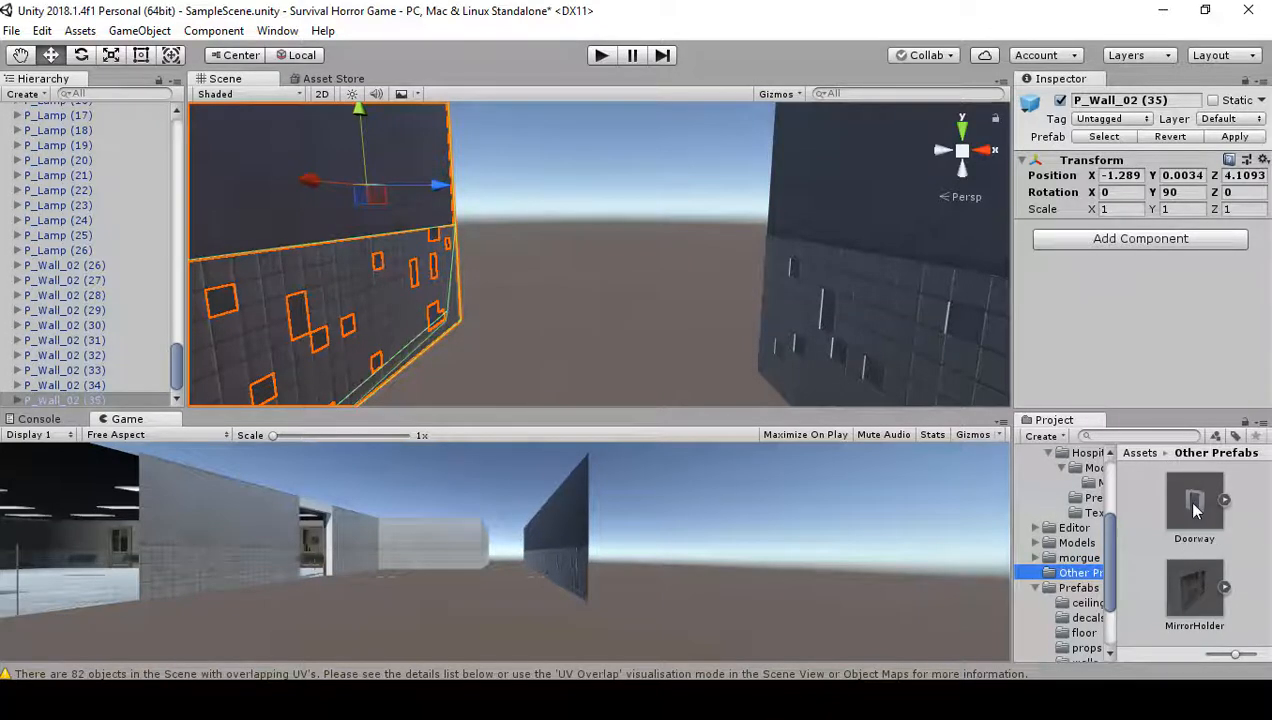
{"action": "left_click_drag", "start_coordinate": [1194, 510], "coordinate": [829, 368]}
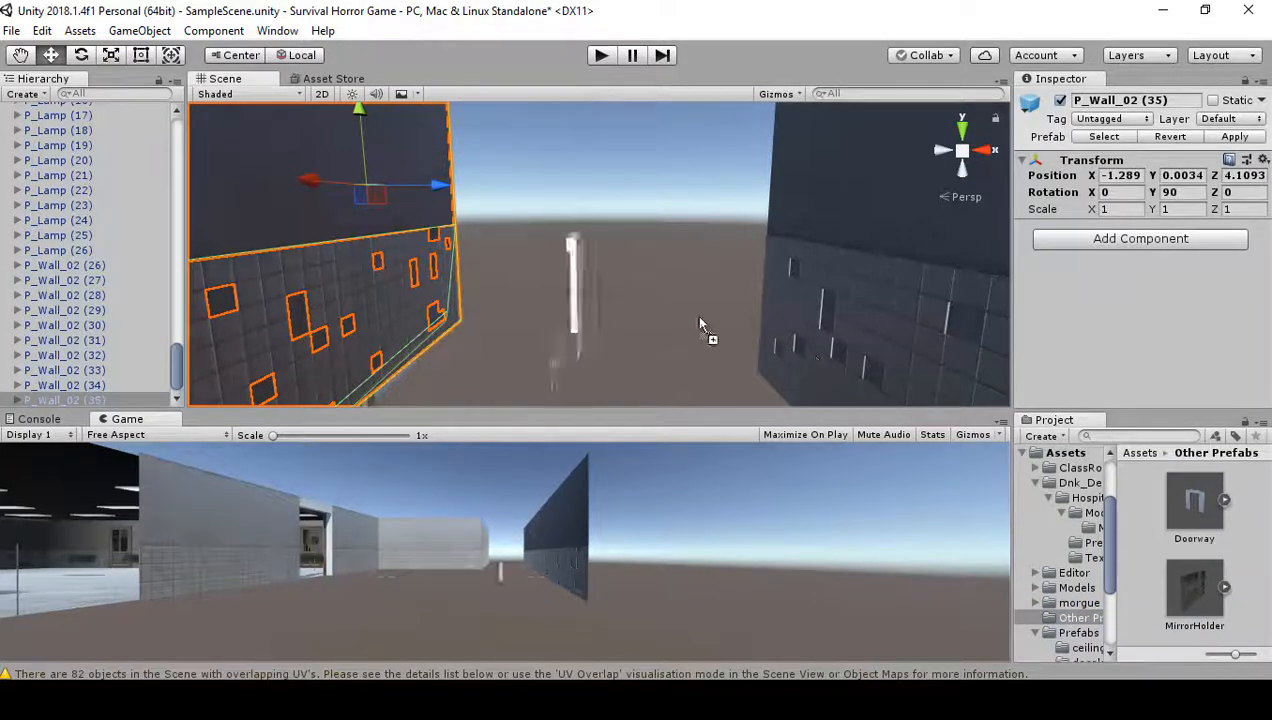
- Move the doorway to about Z 8.75, set its Y position to 0 and its Y rotation to 90
{"action": "left_click_drag", "start_coordinate": [697, 262], "coordinate": [580, 265]}
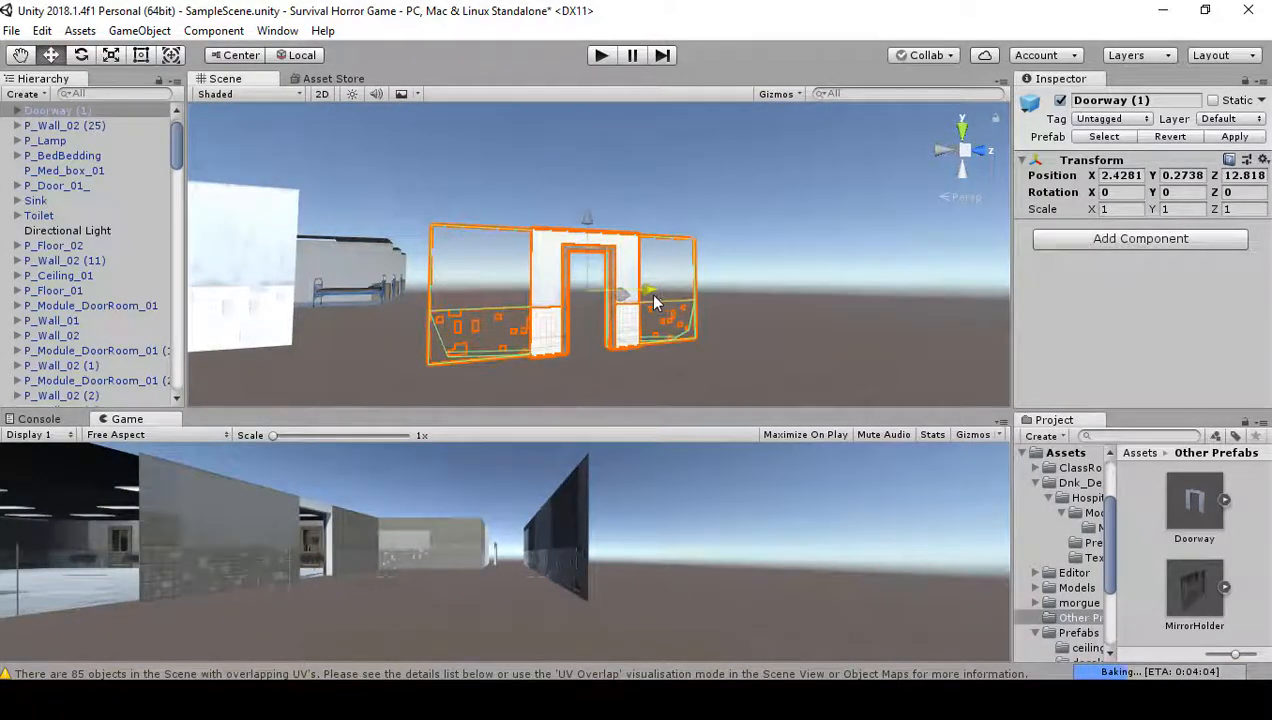
{"action": "left_click_drag", "start_coordinate": [649, 292], "coordinate": [631, 360]}
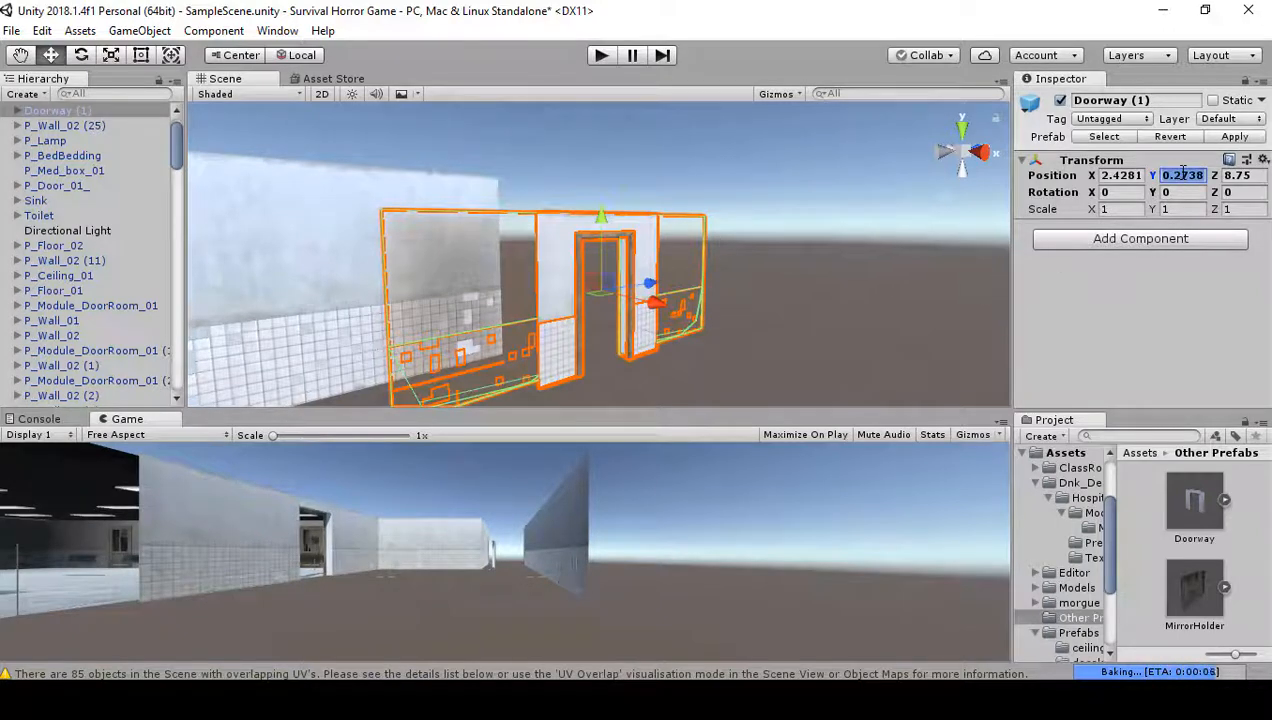
{"action": "type", "text": "0"}
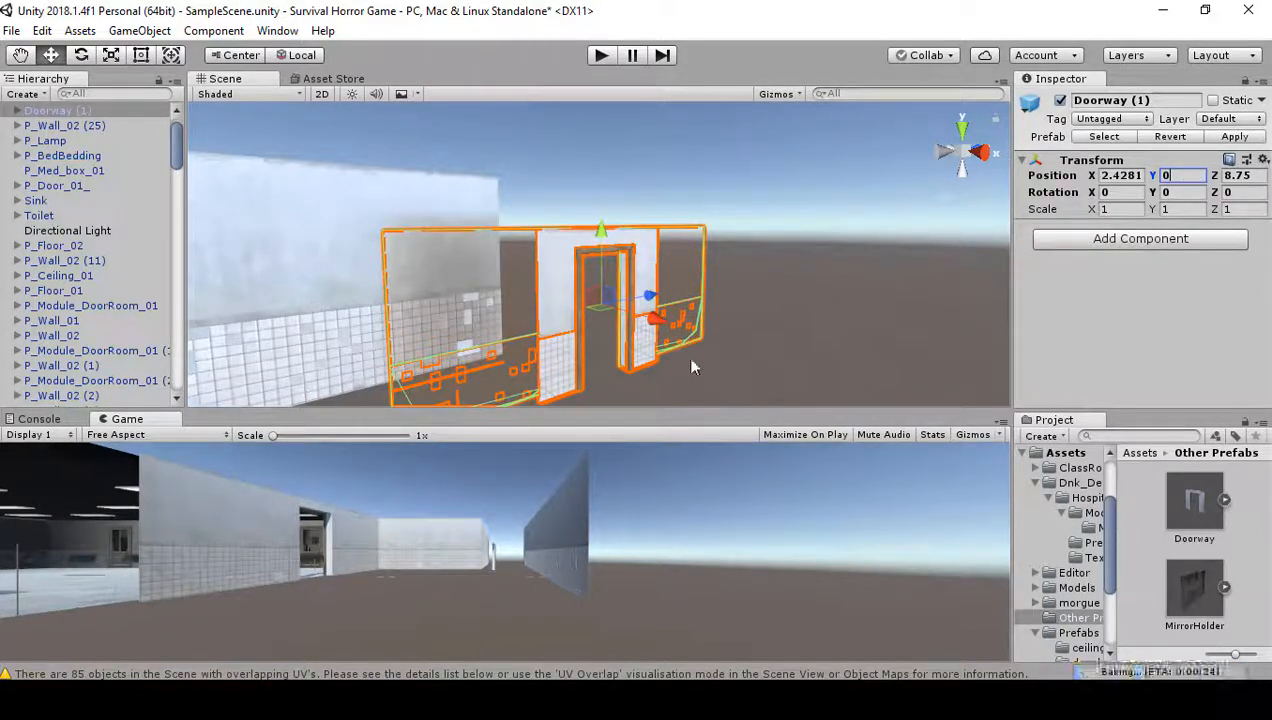
{"action": "left_click_drag", "start_coordinate": [693, 367], "coordinate": [650, 357], "text": "alt"}
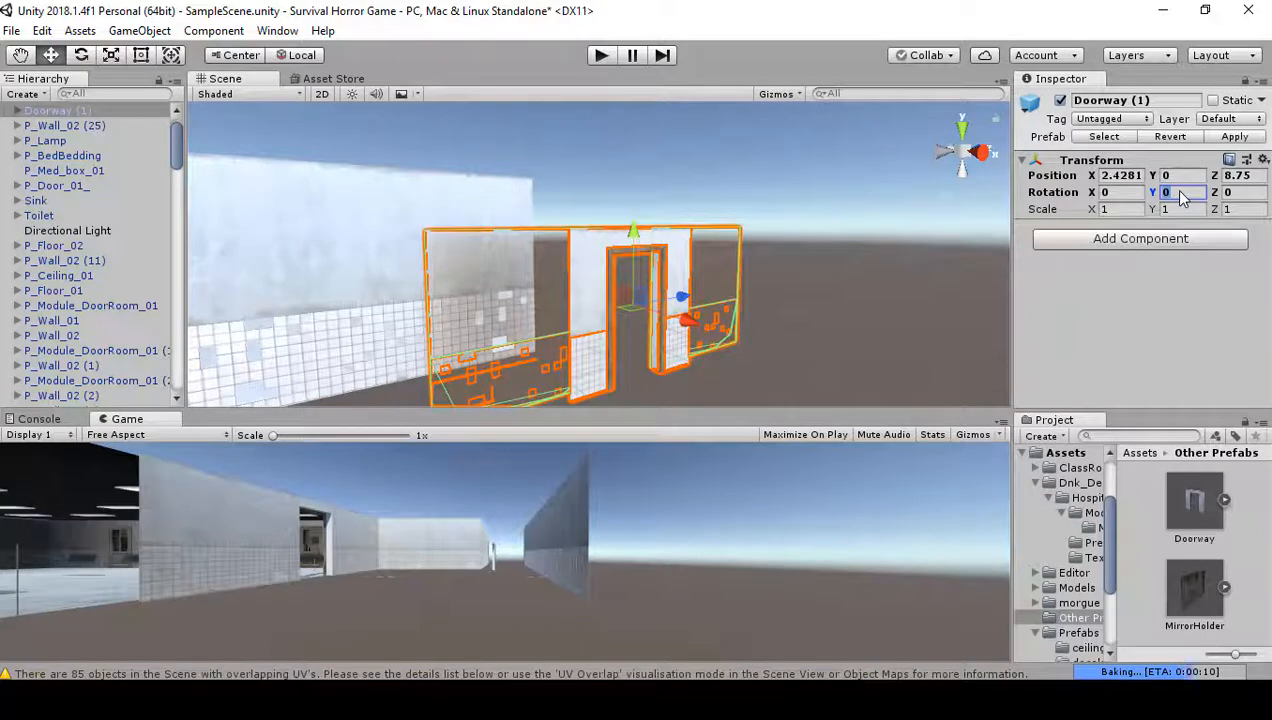
{"action": "type", "text": "9"}
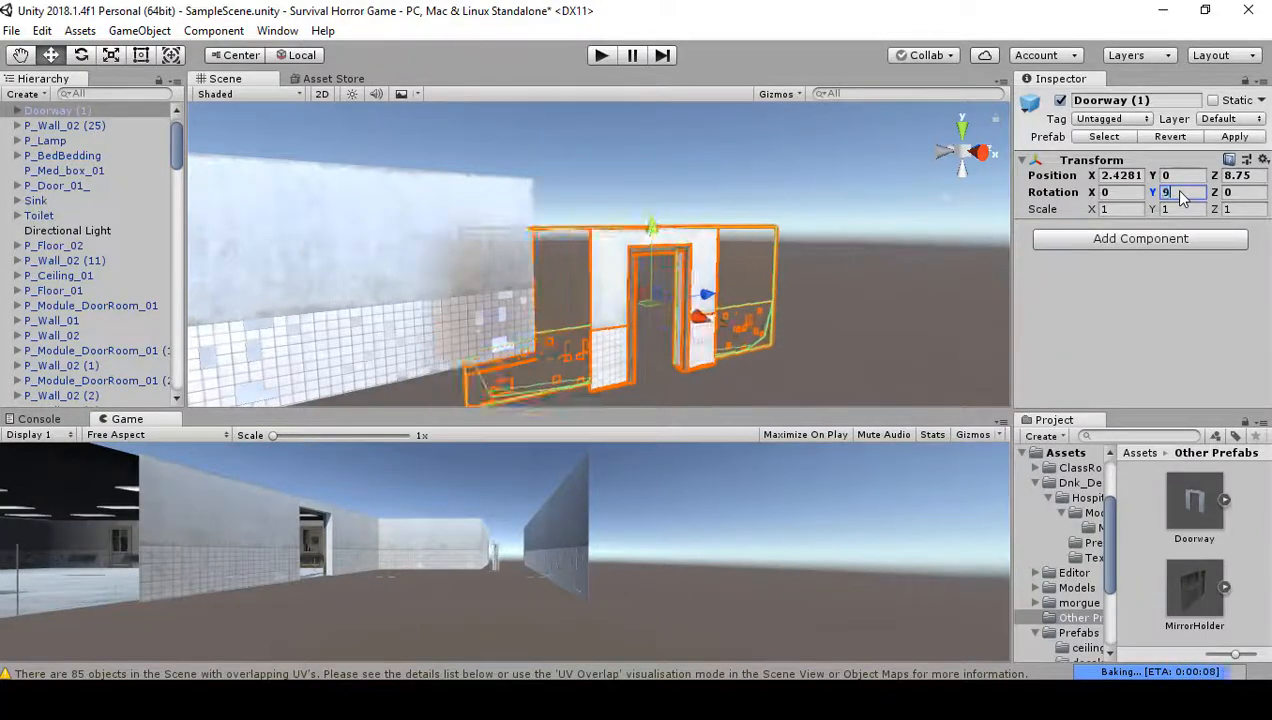
{"action": "type", "text": "0"}
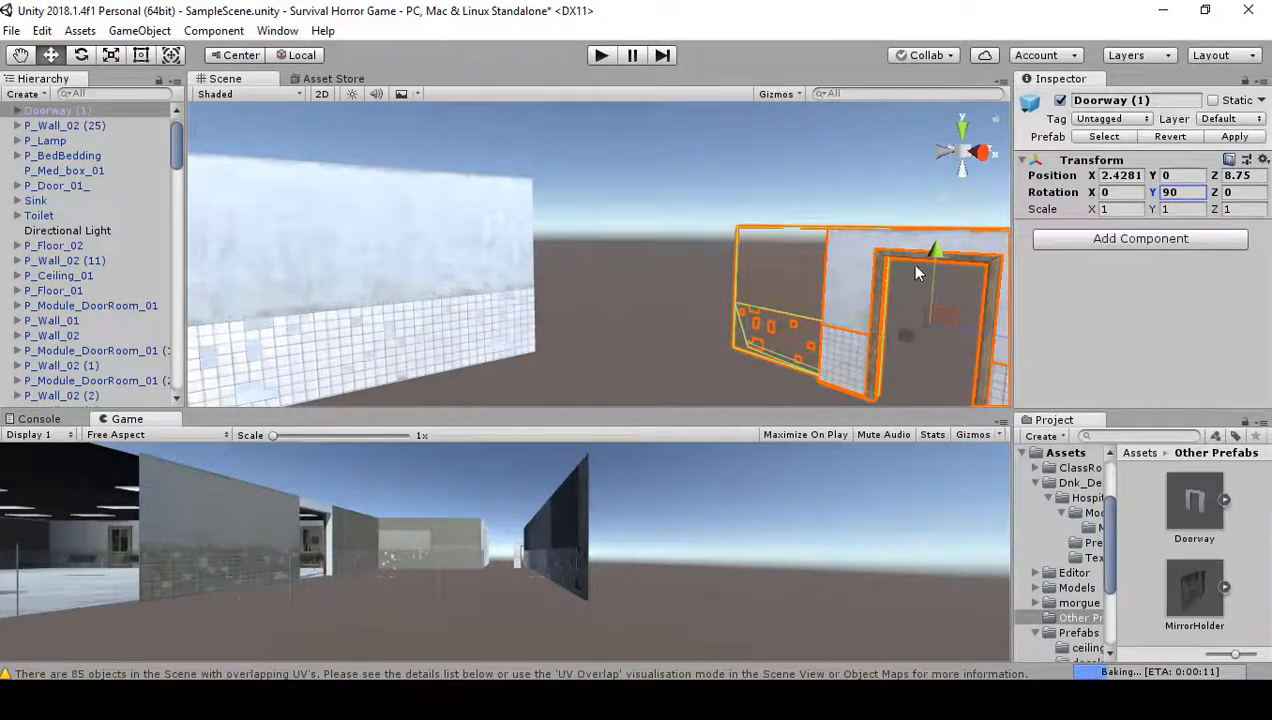
- Raise the doorway and align it against the wall's free end, at about X -0.087, Y 0.849, Z 3.859
{"action": "left_click_drag", "start_coordinate": [935, 250], "coordinate": [938, 225]}
{"action": "right_click_drag", "start_coordinate": [903, 233], "coordinate": [840, 222]}
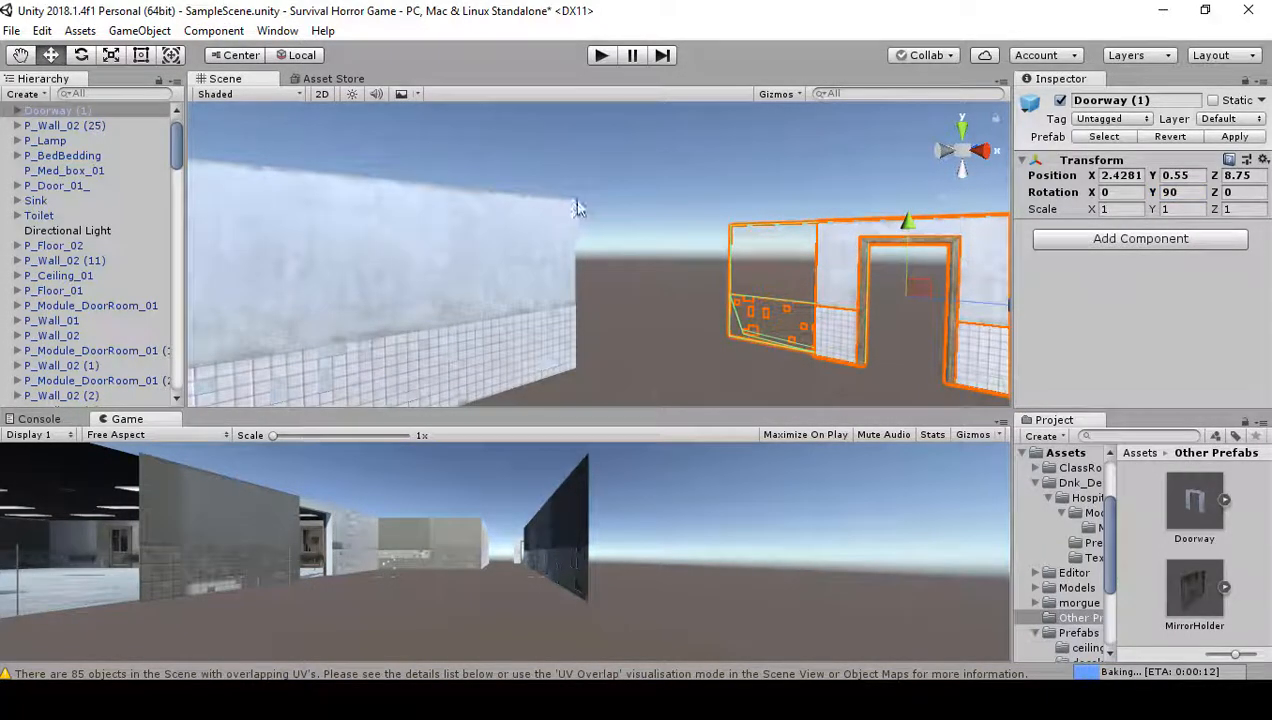
{"action": "left_click_drag", "start_coordinate": [806, 227], "coordinate": [585, 227]}
{"action": "right_click_drag", "start_coordinate": [607, 258], "coordinate": [141, 337]}
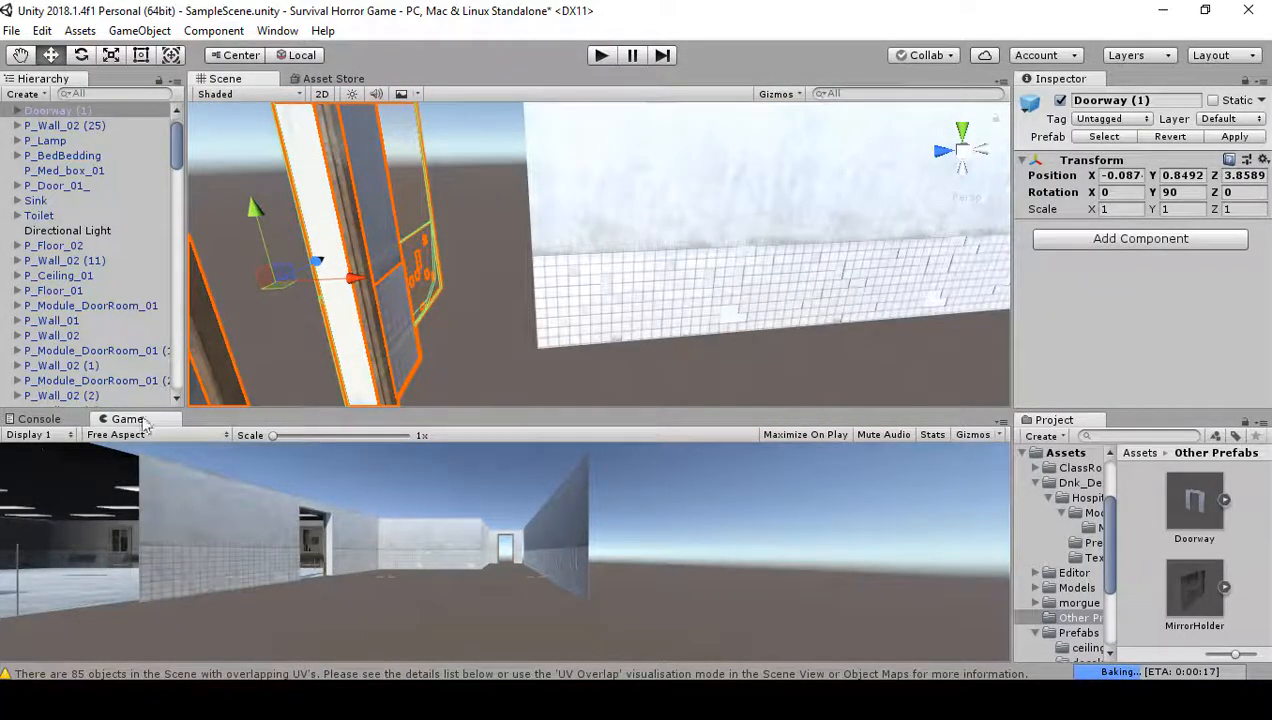
{"action": "right_click_drag", "start_coordinate": [627, 344], "coordinate": [622, 302]}
- Try to stretch the end wall section opposite the doorway to an X scale of about 1.24, and undo it
{"action": "left_click", "coordinate": [575, 314]}
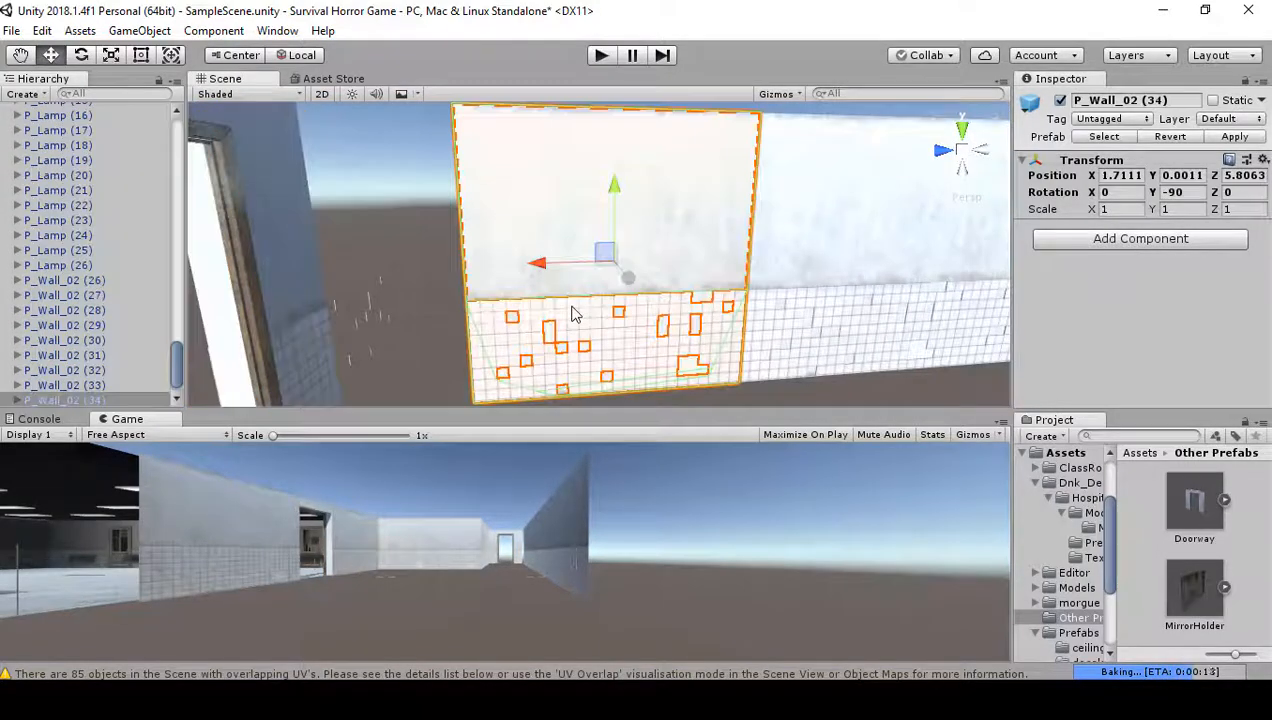
{"action": "right_click_drag", "start_coordinate": [480, 310], "coordinate": [685, 325]}
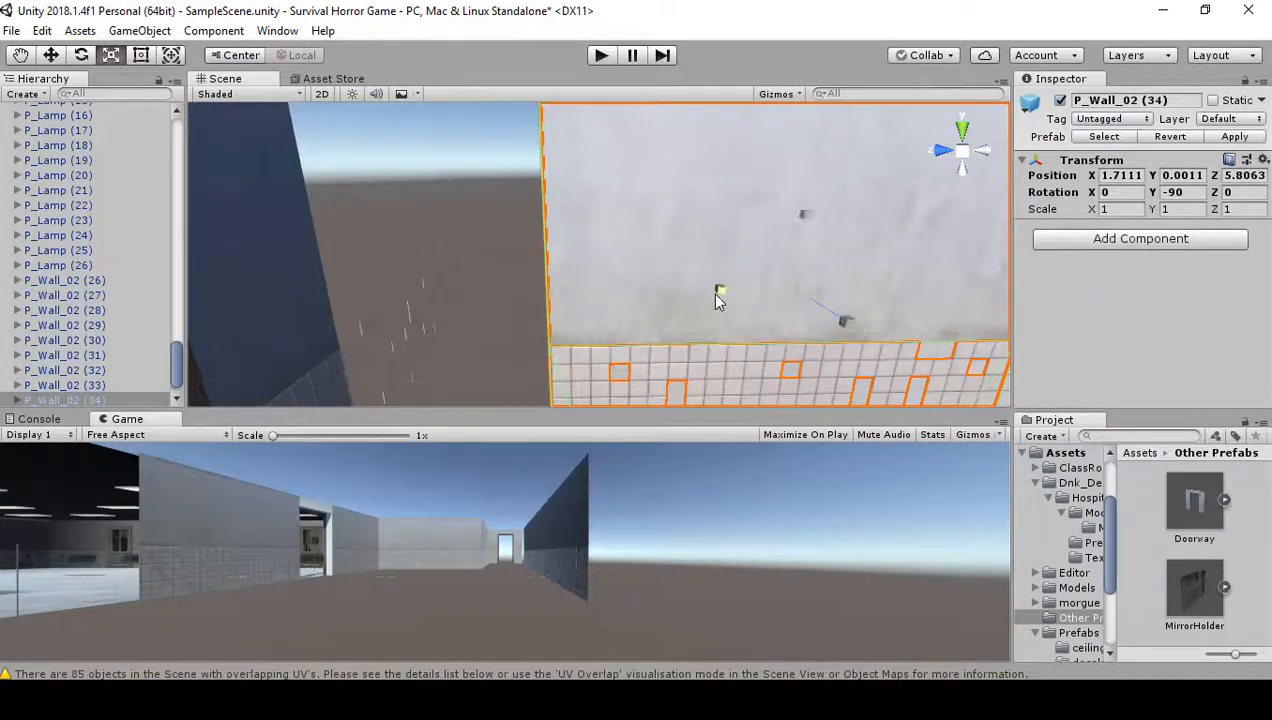
{"action": "left_click_drag", "start_coordinate": [719, 291], "coordinate": [698, 306]}
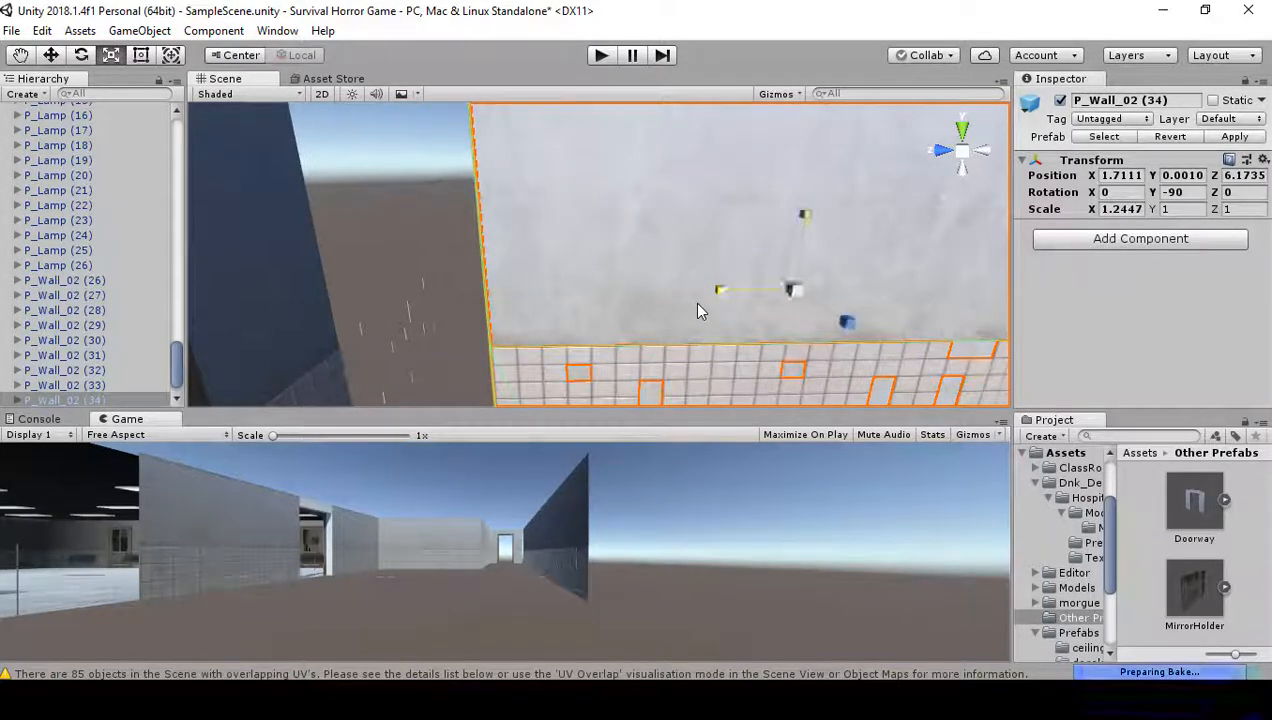
{"action": "key", "text": "ctrl+z"}
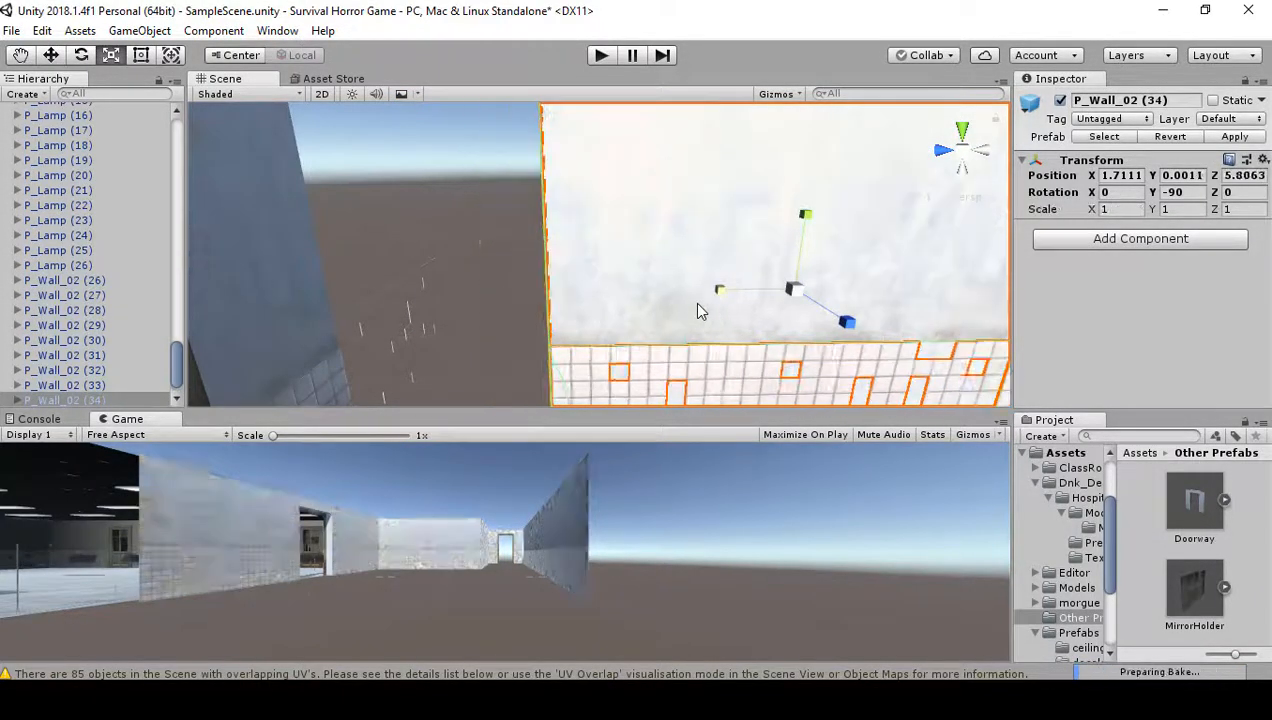
- Try to shift the end wall section itself along its length into the gap by the doorway, and undo the move
{"action": "left_click", "coordinate": [53, 60]}
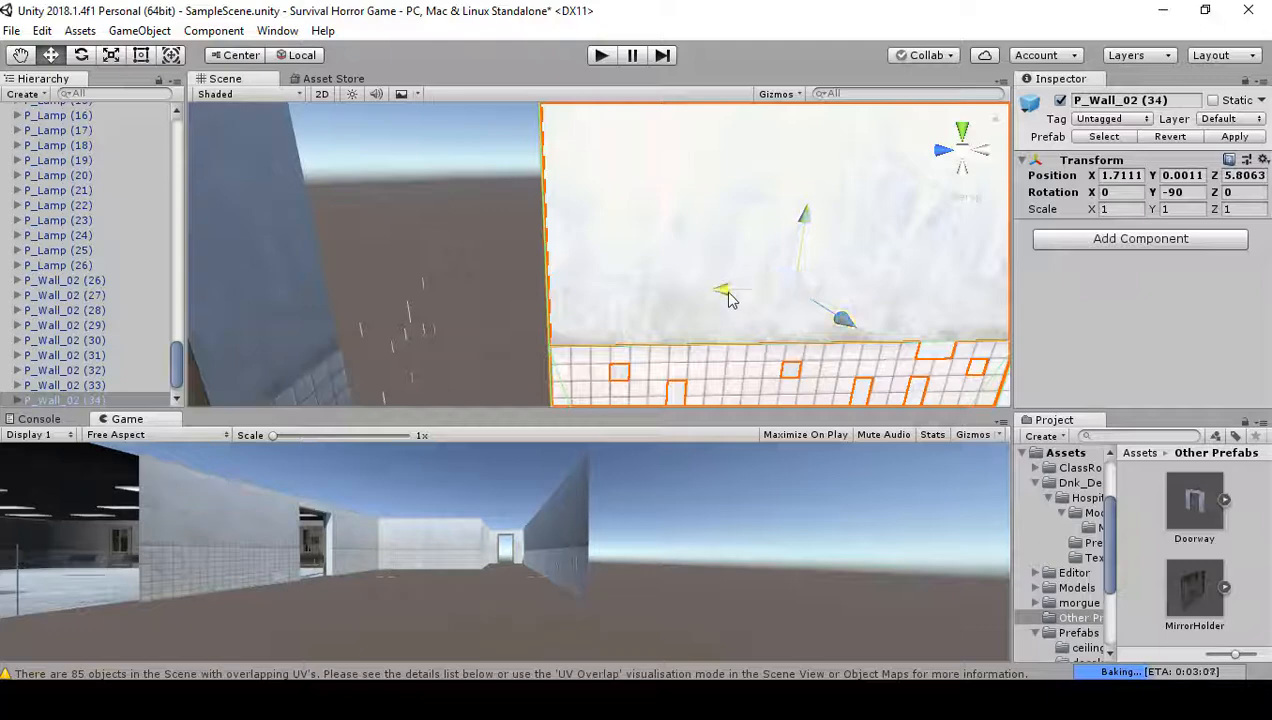
{"action": "left_click_drag", "start_coordinate": [729, 298], "coordinate": [535, 305]}
{"action": "right_click_drag", "start_coordinate": [548, 326], "coordinate": [583, 343]}
{"action": "key", "text": "ctrl+z"}
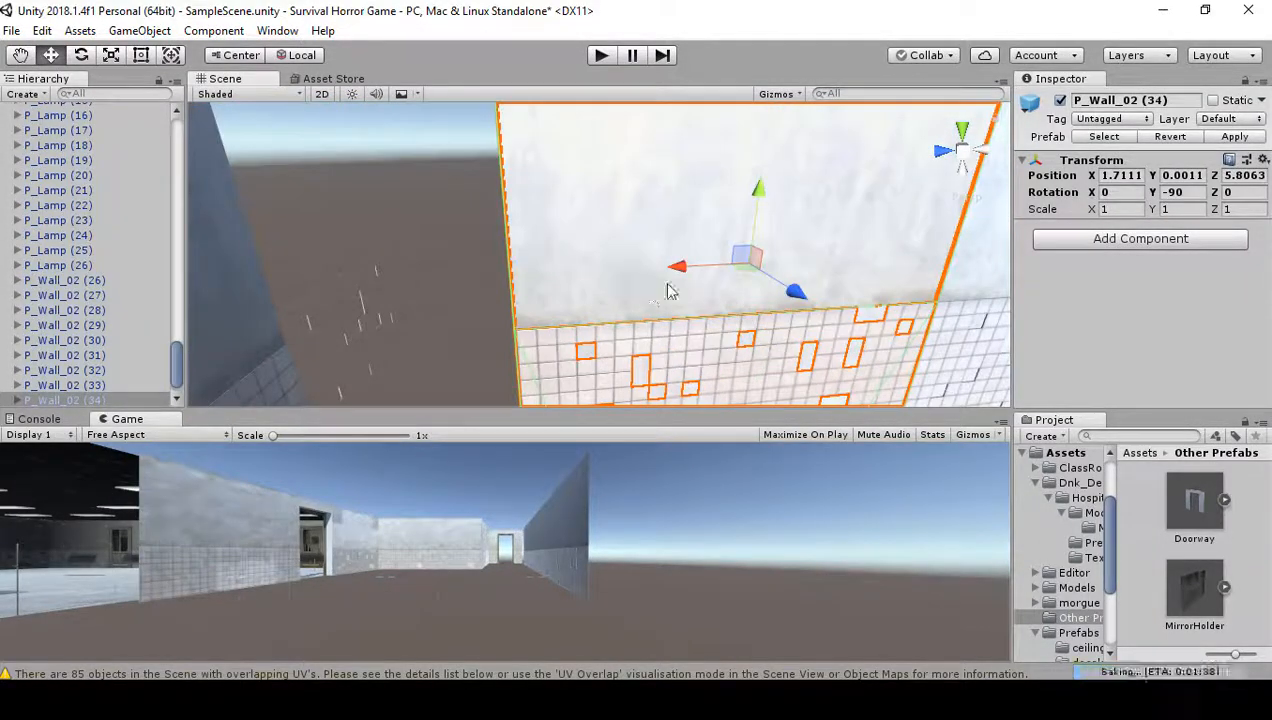
- Duplicate the end wall section and move the copy past its free end to about Z 8.947
{"action": "key", "text": "ctrl+d"}
{"action": "key", "text": "ctrl+d"}
{"action": "left_click_drag", "start_coordinate": [670, 291], "coordinate": [257, 325]}
{"action": "right_click_drag", "start_coordinate": [441, 312], "coordinate": [322, 250]}
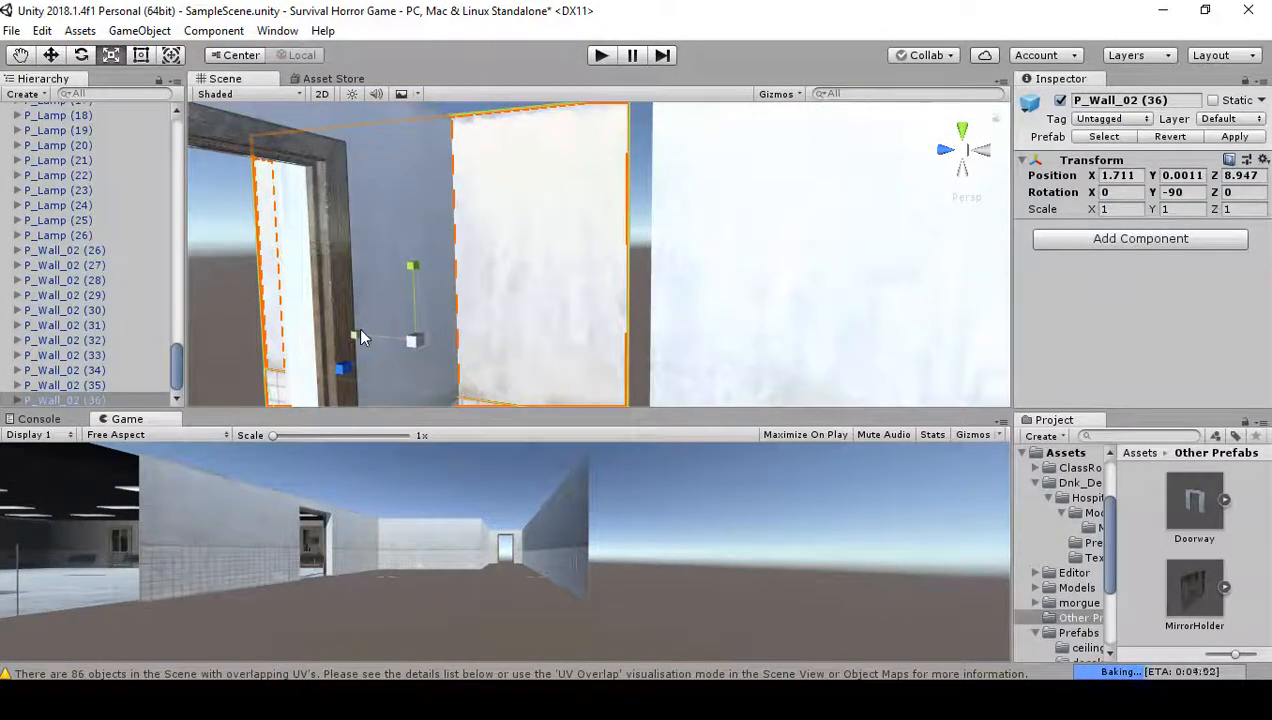
- Narrow the copied wall section to an X scale of about 0.53 and vertex-snap it to the neighbouring wall's free end
{"action": "left_click_drag", "start_coordinate": [360, 337], "coordinate": [383, 337]}
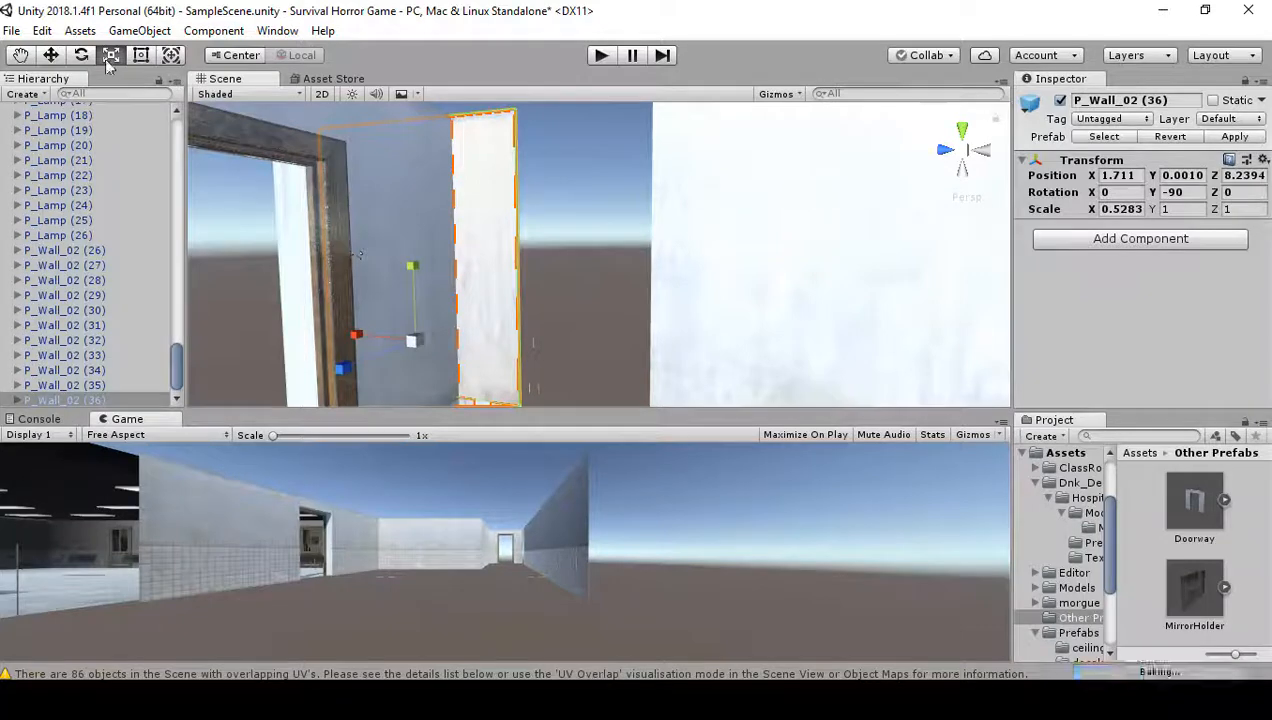
{"action": "left_click", "coordinate": [51, 55]}
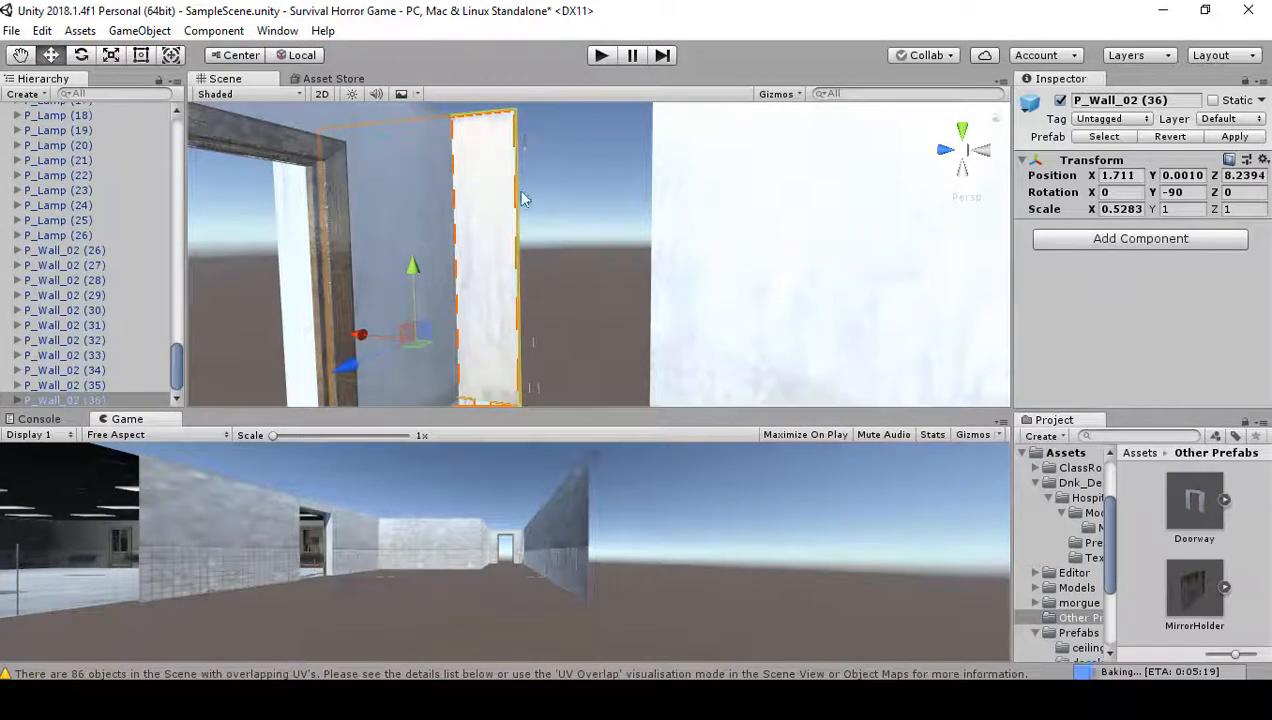
{"action": "right_click_drag", "start_coordinate": [524, 204], "coordinate": [527, 168]}
{"action": "key", "text": "v"}
{"action": "left_click_drag", "start_coordinate": [527, 168], "coordinate": [654, 309]}
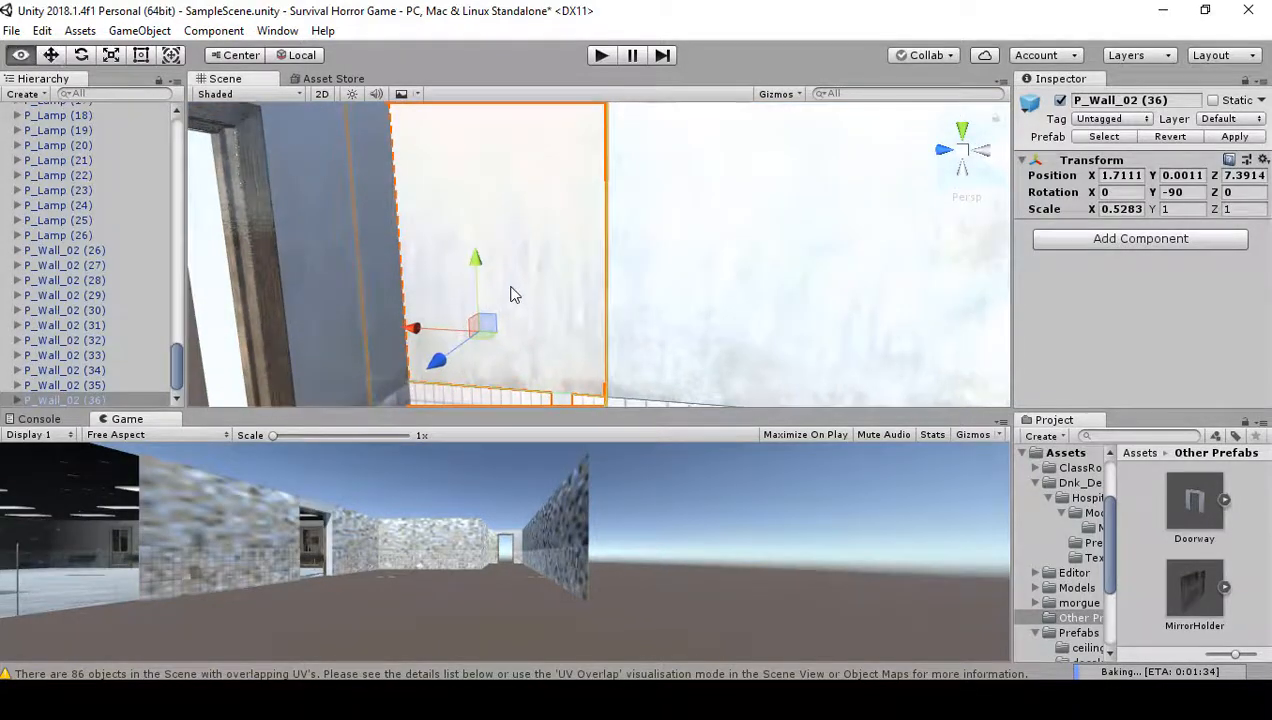
{"action": "left_click_drag", "start_coordinate": [510, 294], "coordinate": [577, 344], "text": "alt"}
{"action": "left_click", "coordinate": [489, 312]}
{"action": "left_click_drag", "start_coordinate": [489, 312], "coordinate": [372, 235], "text": "alt"}
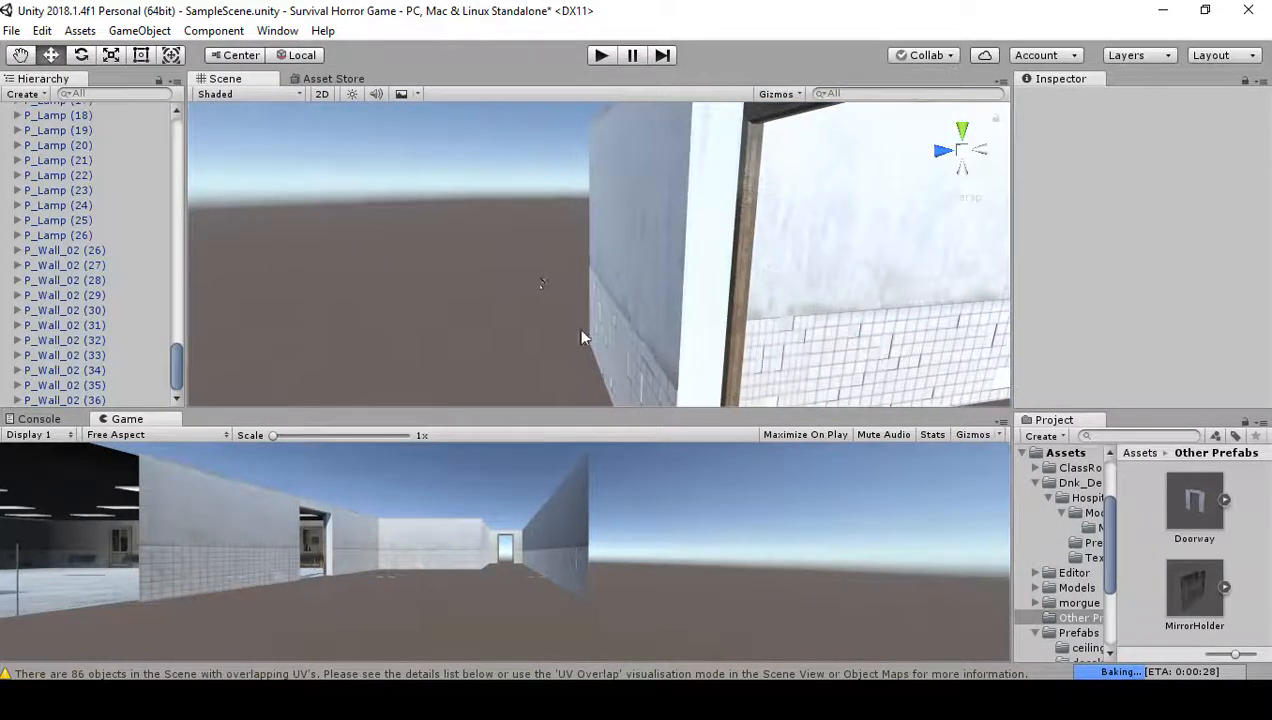
- Place a P_Floor_01 prefab from the Dnk_Dev hospital prefabs folder on the ground of the new room
{"action": "left_click_drag", "start_coordinate": [607, 303], "coordinate": [1022, 457], "text": "alt"}
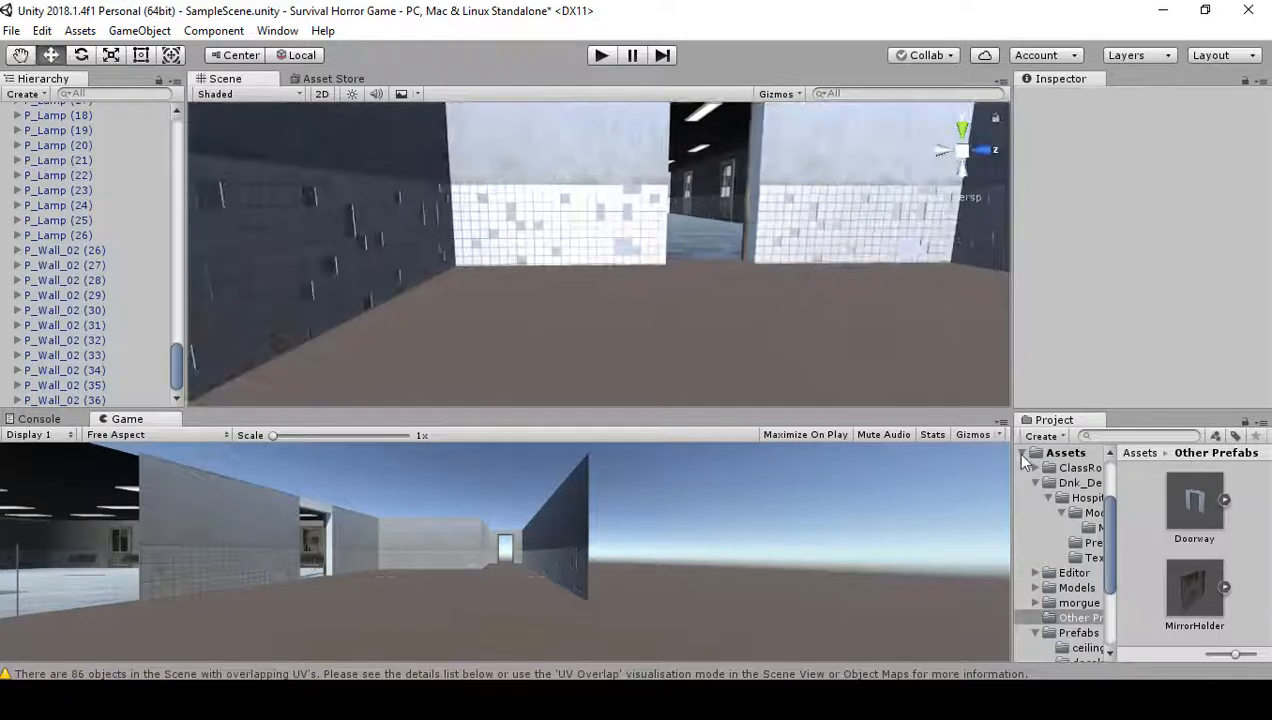
{"action": "scroll", "coordinate": [1084, 598], "scroll_direction": "up", "scroll_amount": 3}
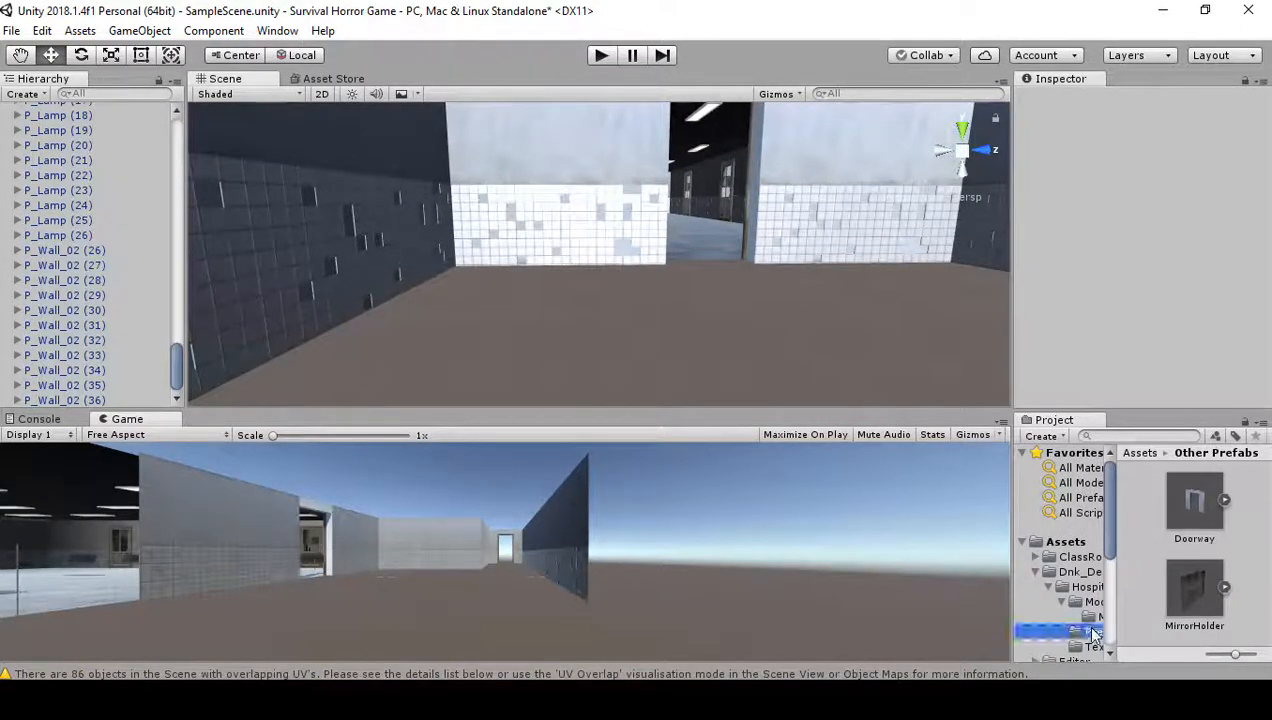
{"action": "left_click", "coordinate": [1093, 632]}
{"action": "scroll", "coordinate": [1192, 595], "scroll_direction": "down", "scroll_amount": 5}
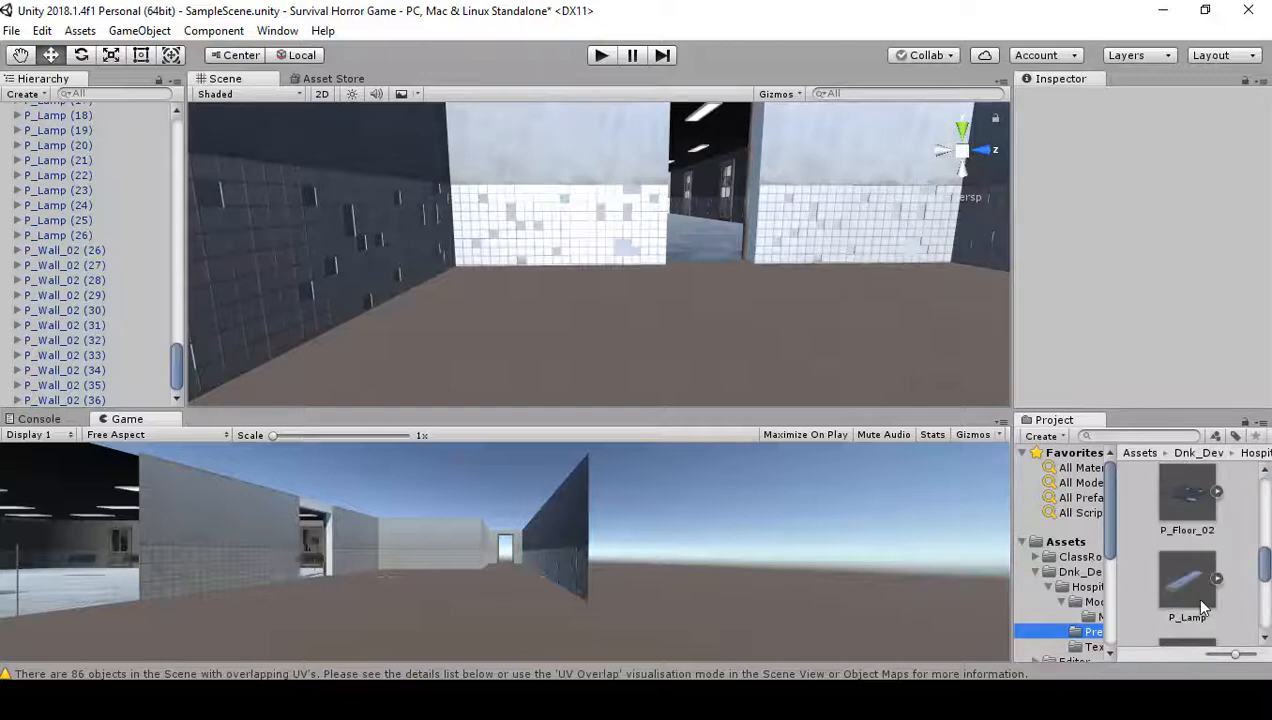
{"action": "scroll", "coordinate": [1192, 595], "scroll_direction": "up", "scroll_amount": 2}
{"action": "left_click", "coordinate": [1176, 538]}
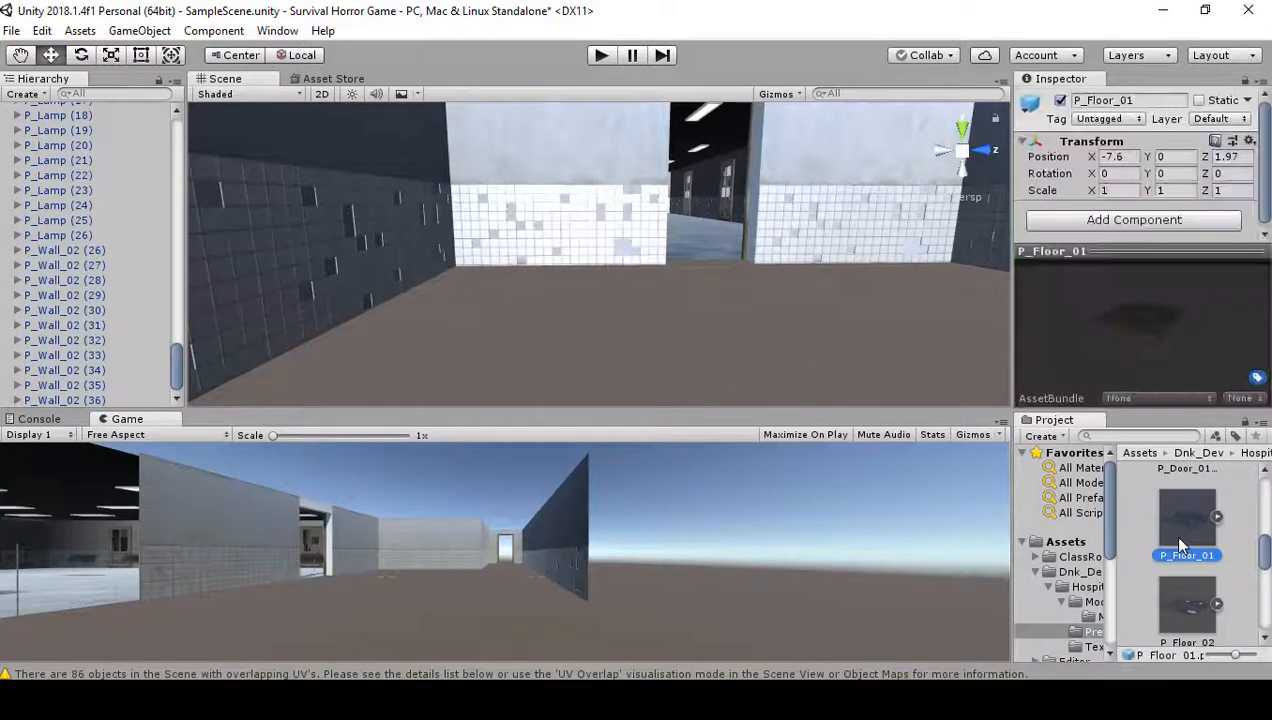
{"action": "left_click_drag", "start_coordinate": [898, 440], "coordinate": [587, 294]}
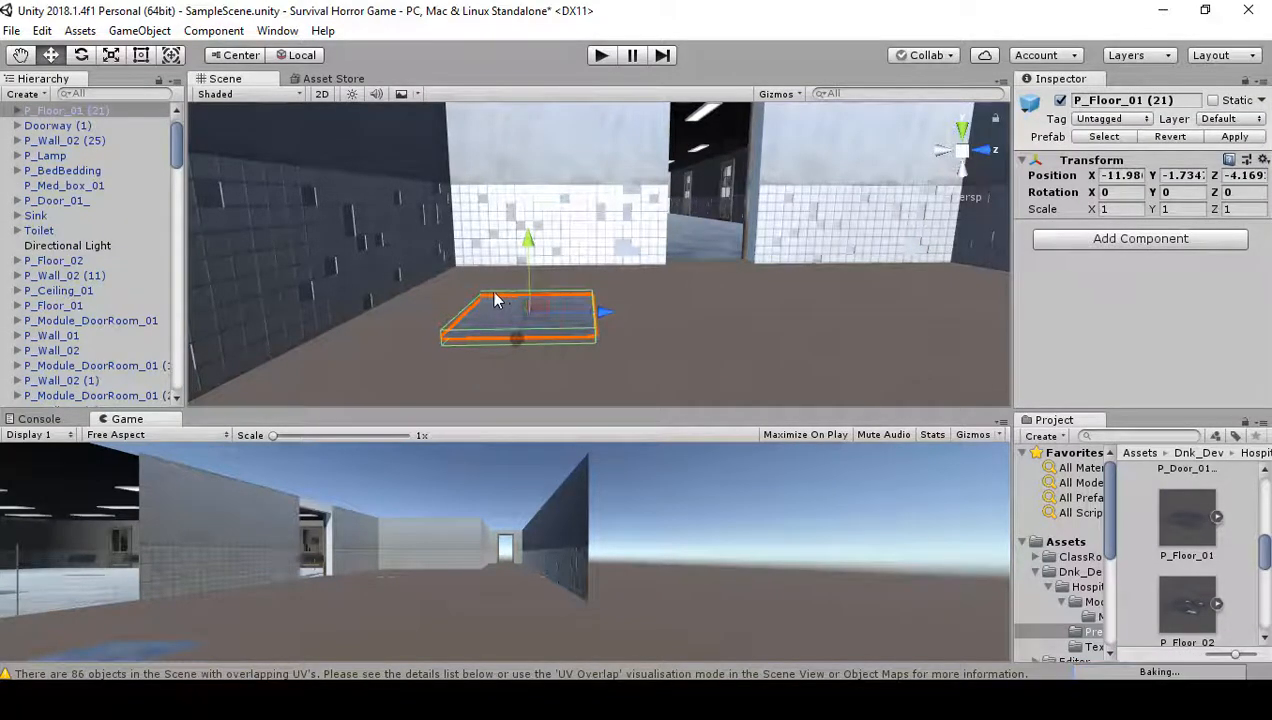
- Raise the floor tile to wall base level and vertex-snap it into the room corner, at about X -7.29, Z -3.20
{"action": "right_click_drag", "start_coordinate": [494, 296], "coordinate": [464, 270]}
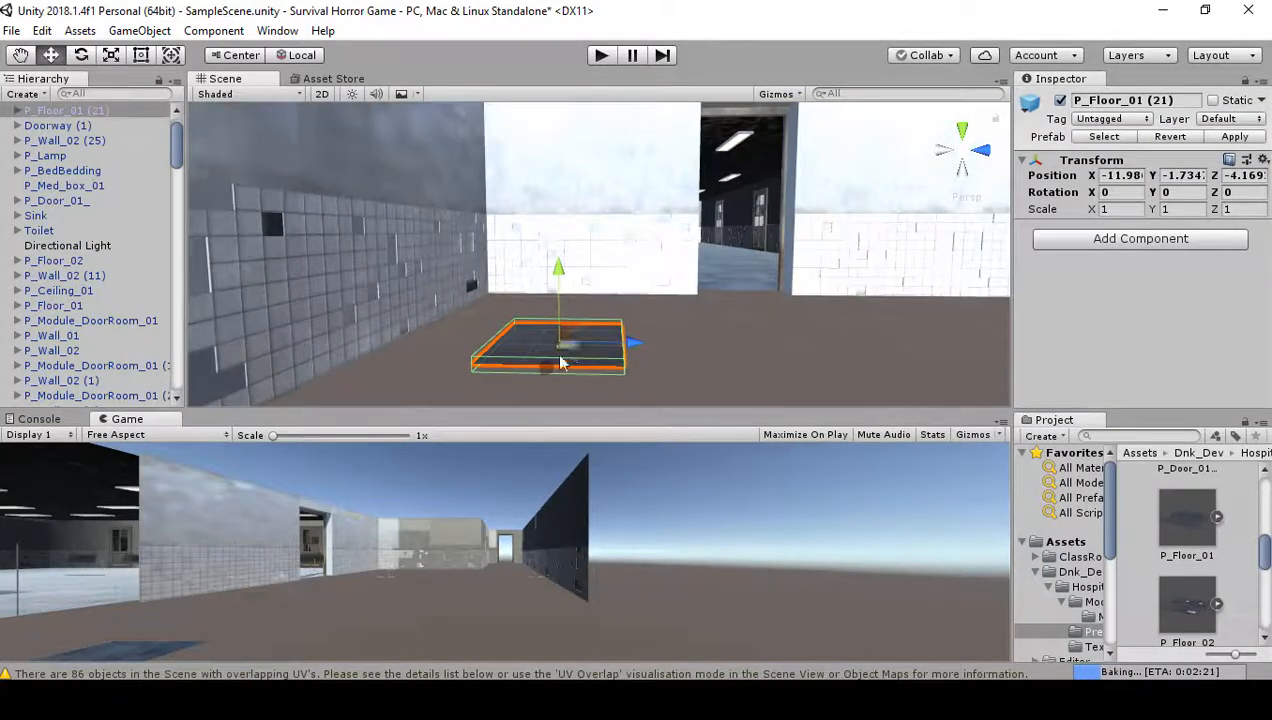
{"action": "left_click_drag", "start_coordinate": [560, 357], "coordinate": [560, 321]}
{"action": "right_click_drag", "start_coordinate": [544, 320], "coordinate": [534, 389]}
{"action": "key", "text": "w"}
{"action": "left_click_drag", "start_coordinate": [574, 307], "coordinate": [556, 342]}
{"action": "key", "text": "v"}
{"action": "left_click_drag", "start_coordinate": [494, 312], "coordinate": [454, 308]}
{"action": "right_click_drag", "start_coordinate": [563, 374], "coordinate": [540, 342]}
- Try to cover the ground before the door opening with a duplicate floor tile at about Z -0.206, and delete it
{"action": "key", "text": "ctrl+d"}
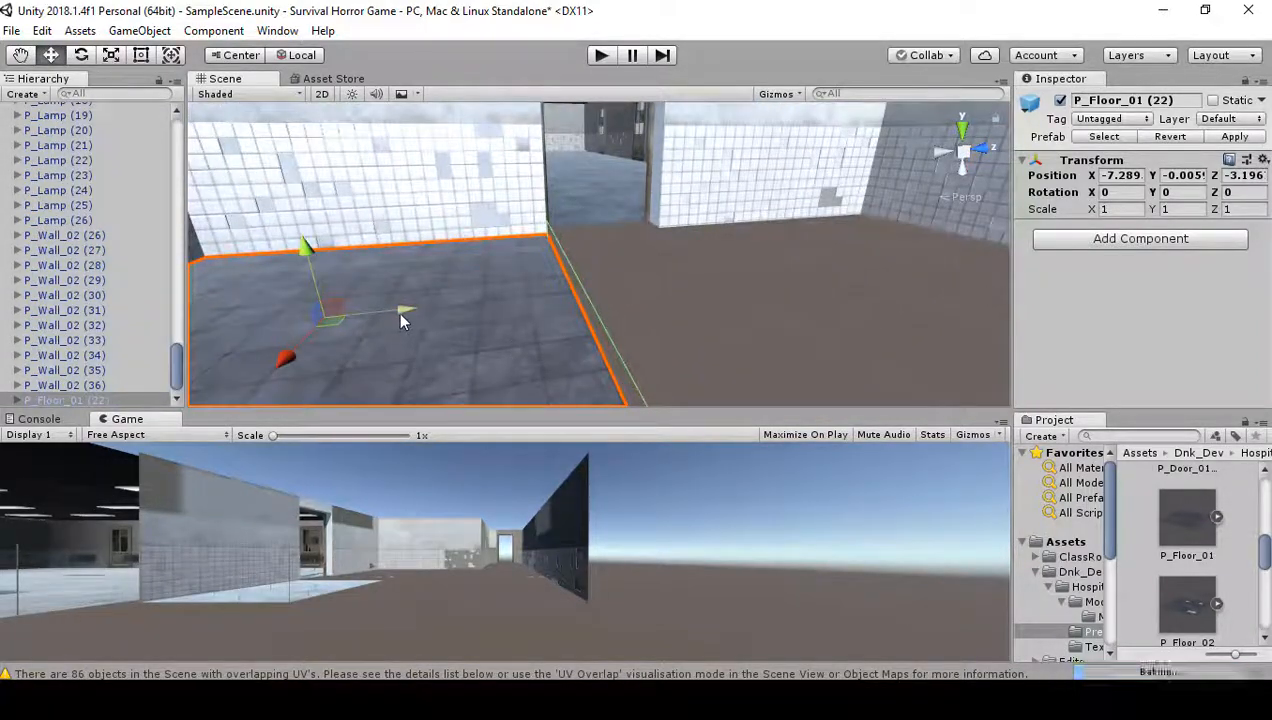
{"action": "left_click_drag", "start_coordinate": [400, 316], "coordinate": [946, 284]}
{"action": "right_click_drag", "start_coordinate": [946, 284], "coordinate": [601, 273]}
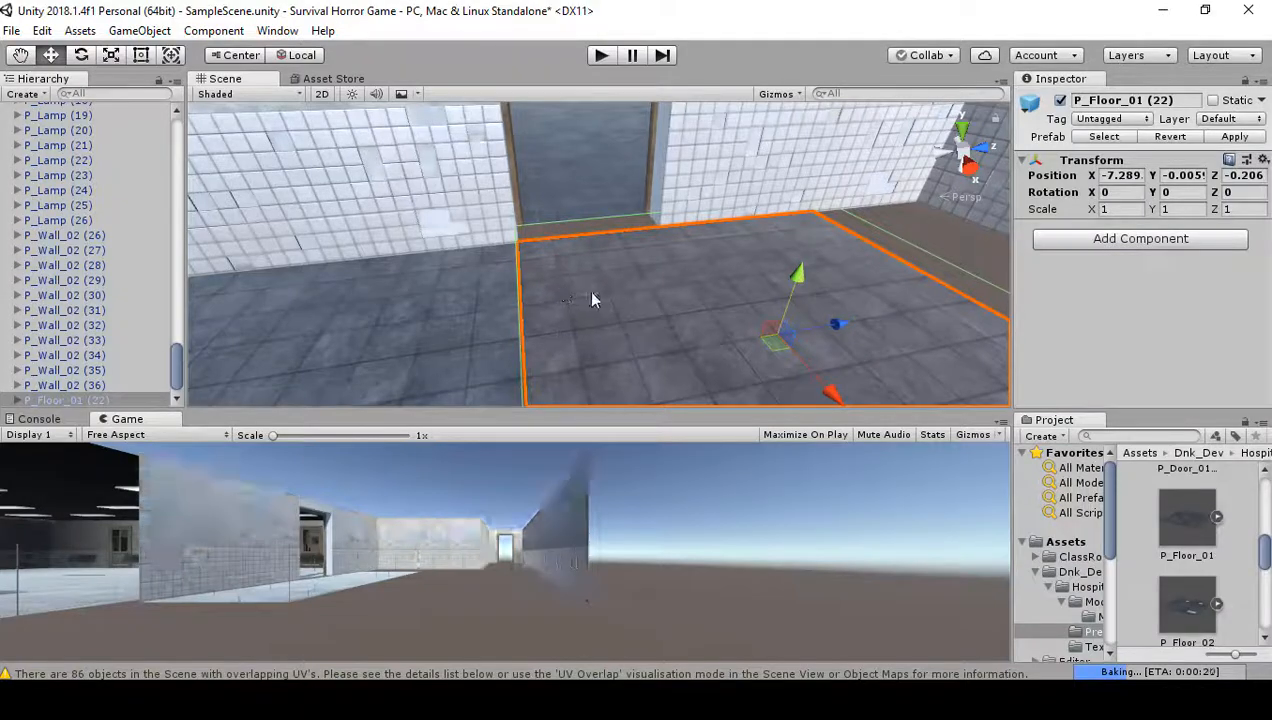
{"action": "key", "text": "Delete"}
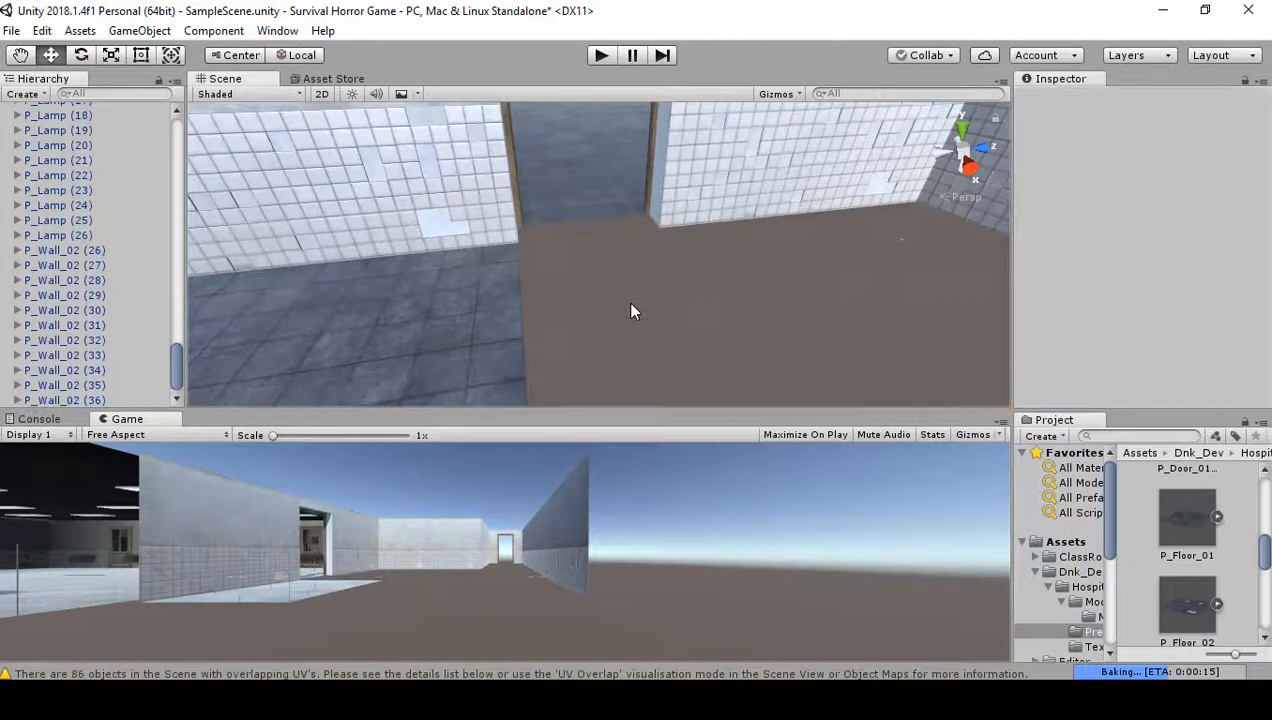
- Duplicate the notched Tile01 floor piece at the washroom's door opening and move the copy to about Z -7.83
{"action": "right_click_drag", "start_coordinate": [610, 295], "coordinate": [138, 196]}
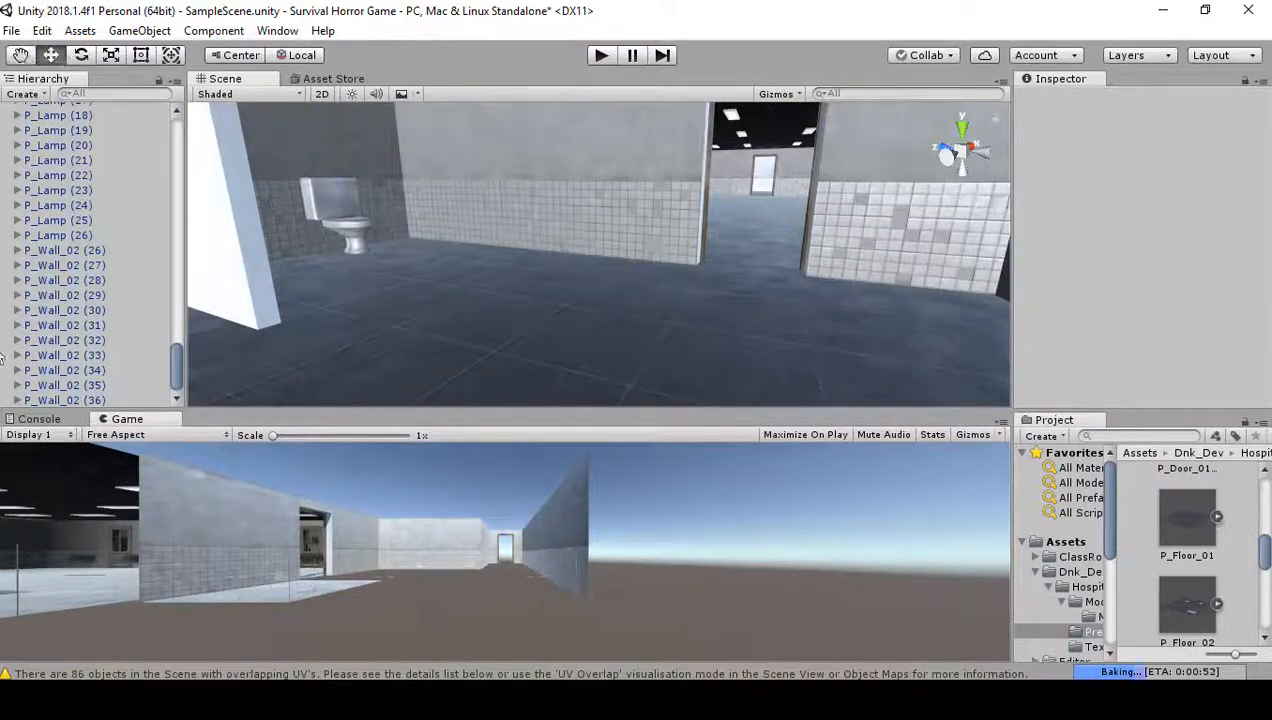
{"action": "left_click", "coordinate": [740, 352]}
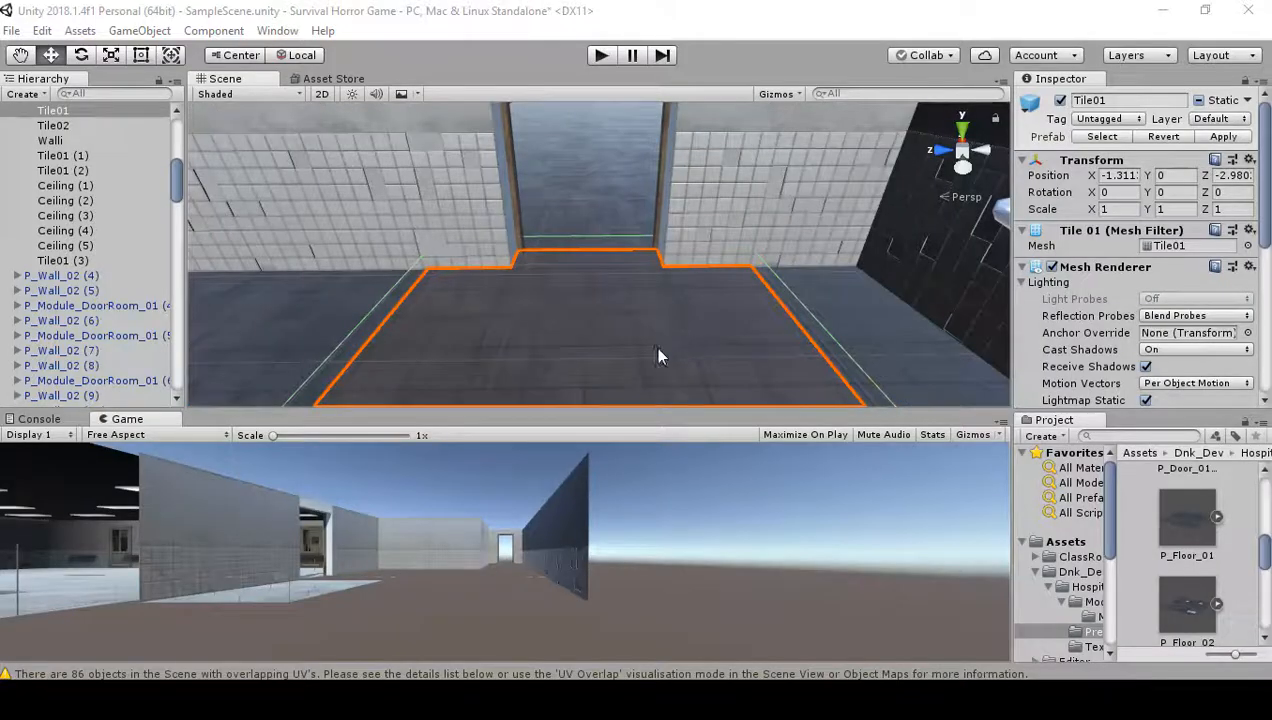
{"action": "right_click_drag", "start_coordinate": [654, 346], "coordinate": [676, 369]}
{"action": "key", "text": "ctrl+d"}
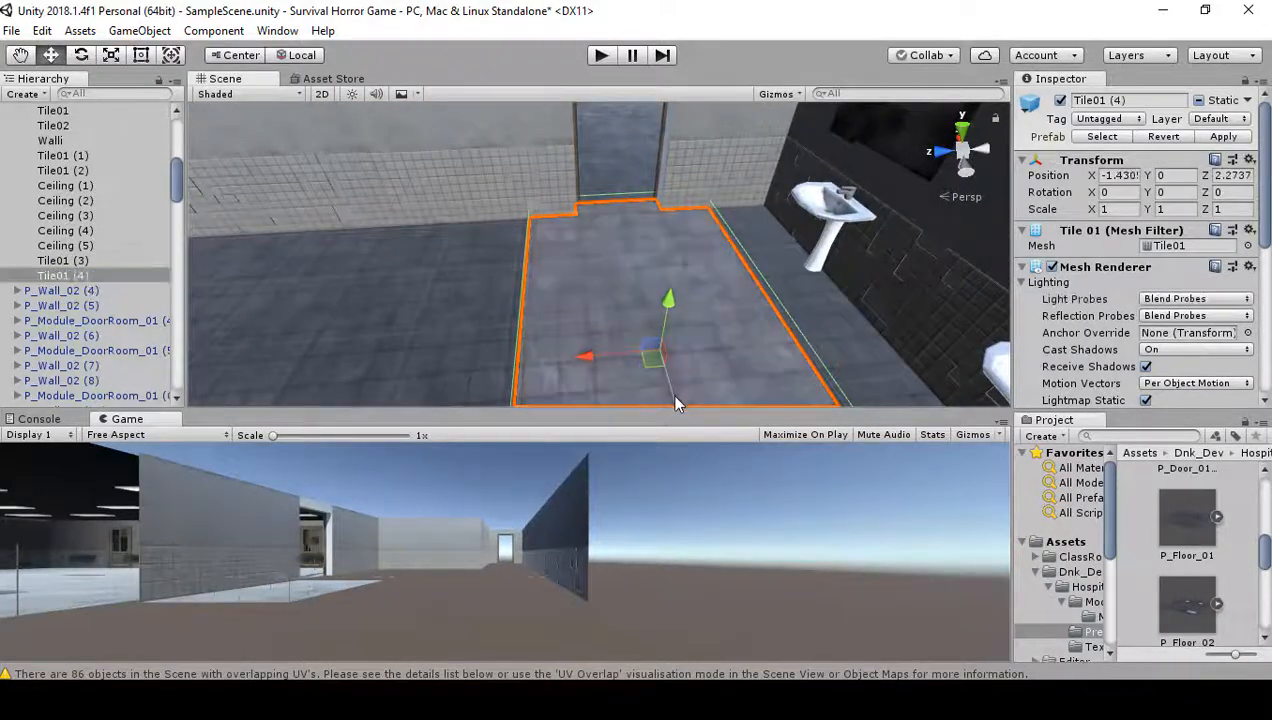
{"action": "left_click_drag", "start_coordinate": [675, 397], "coordinate": [510, 632]}
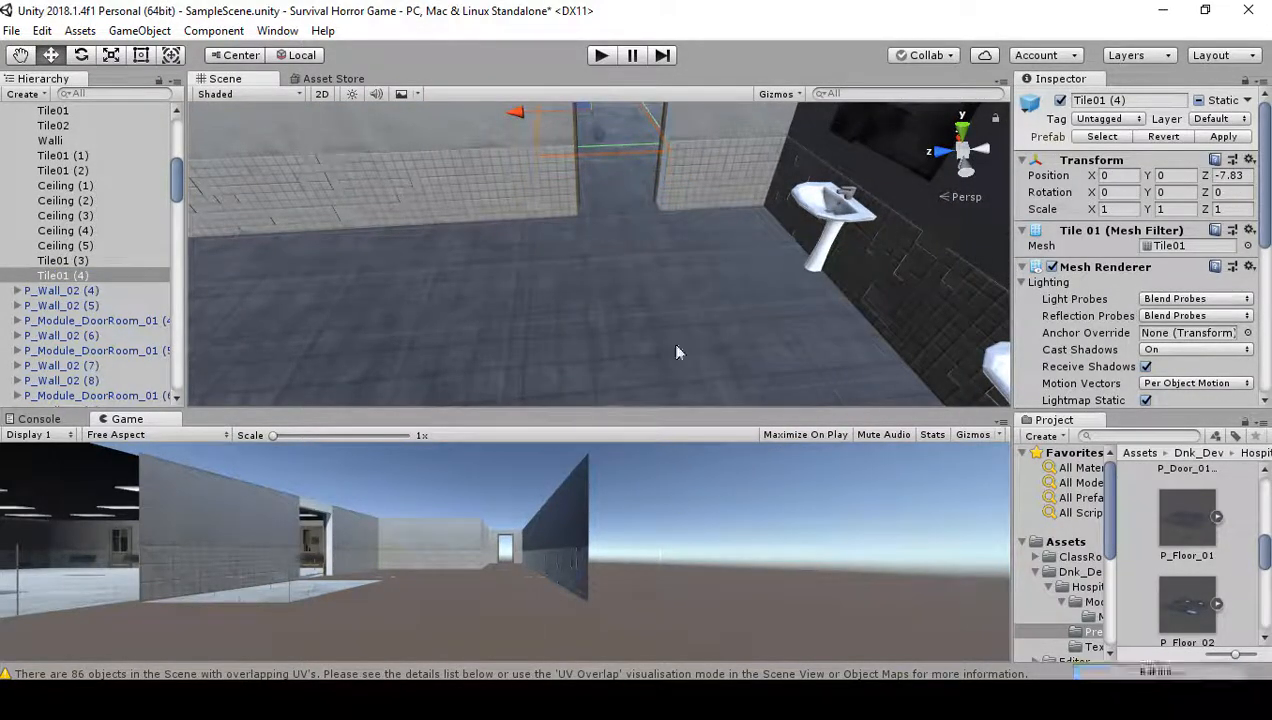
- Move the copied notched floor piece into the new room at about Z -27.83 and set its Y rotation to 180
{"action": "right_click_drag", "start_coordinate": [662, 259], "coordinate": [670, 284]}
{"action": "left_click_drag", "start_coordinate": [669, 274], "coordinate": [625, 184]}
{"action": "right_click_drag", "start_coordinate": [668, 230], "coordinate": [938, 313]}
{"action": "key", "text": "w"}
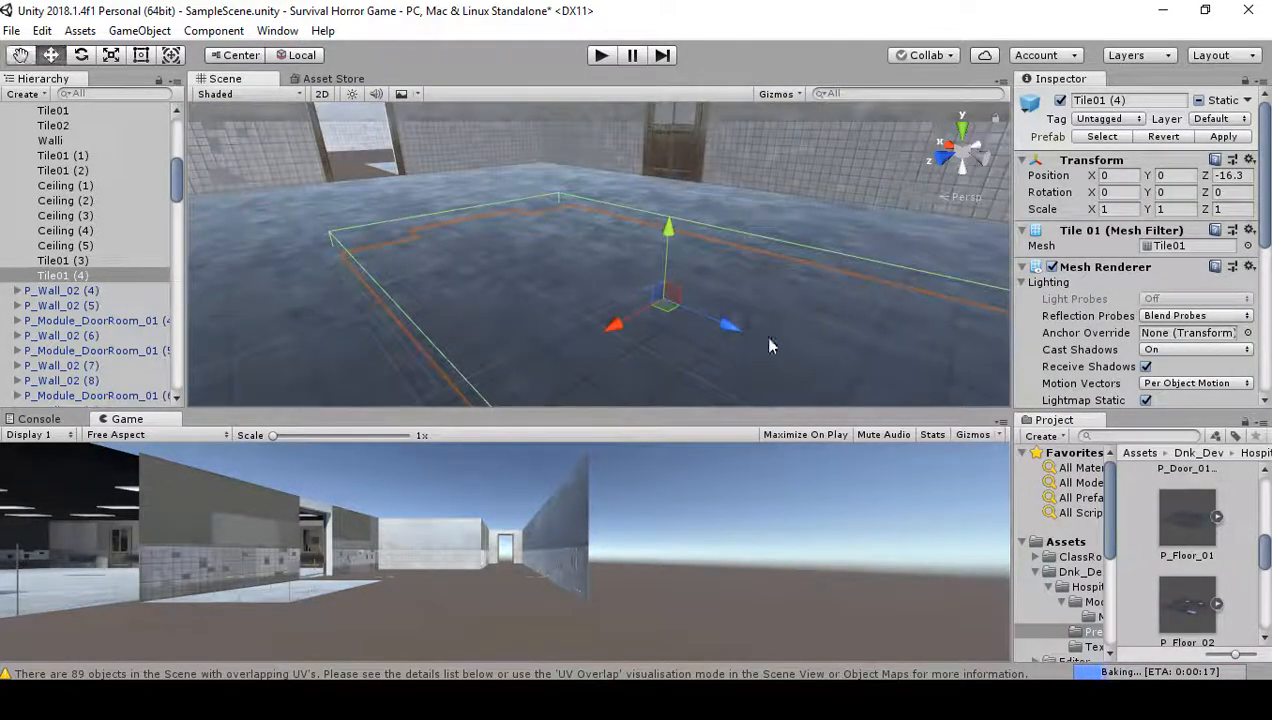
{"action": "left_click_drag", "start_coordinate": [727, 324], "coordinate": [343, 163]}
{"action": "right_click_drag", "start_coordinate": [443, 198], "coordinate": [906, 162]}
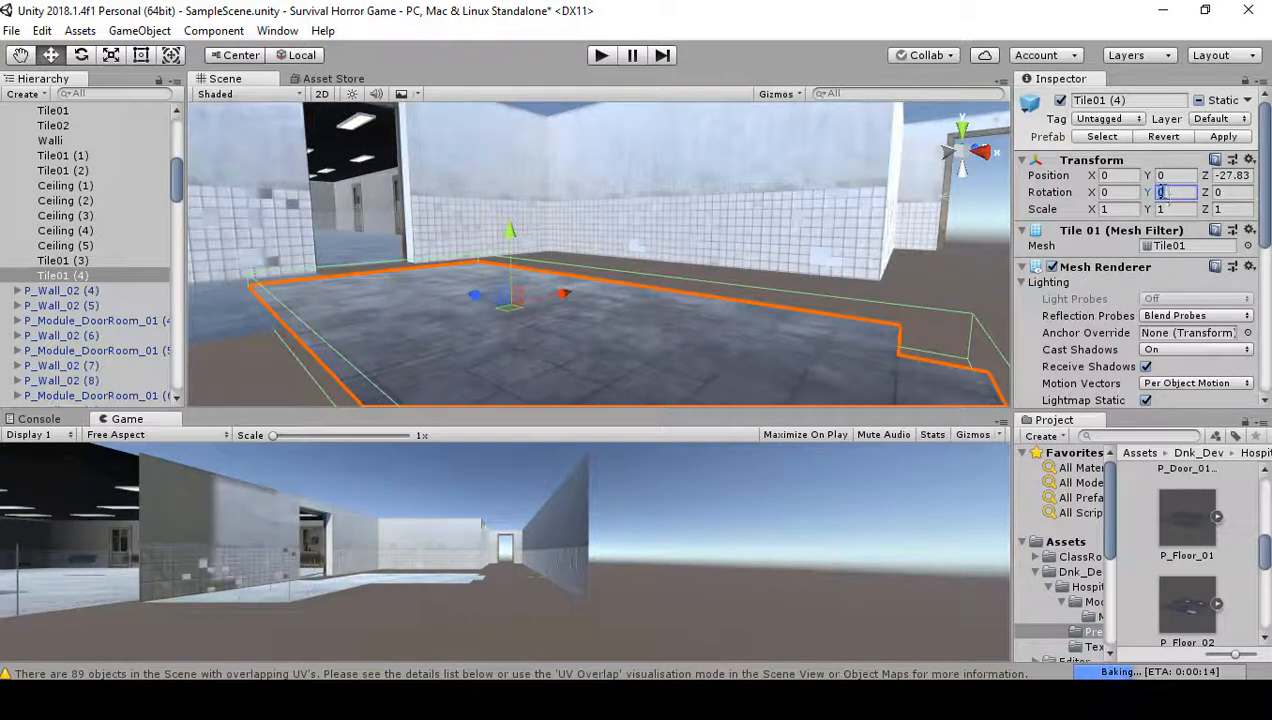
{"action": "type", "text": "180"}
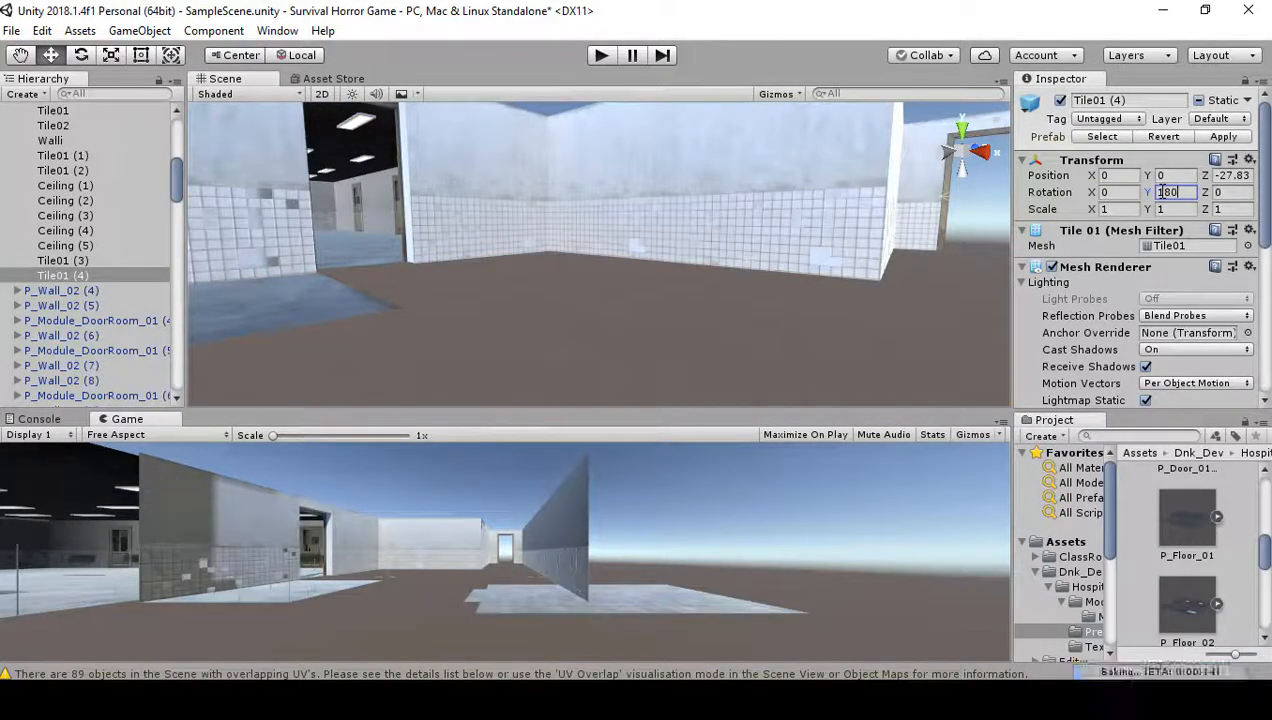
- Move the rotated notched floor tile up to the new room's door opening, at about X 3.12, Z -21.01
{"action": "right_click_drag", "start_coordinate": [652, 342], "coordinate": [900, 292]}
{"action": "left_click_drag", "start_coordinate": [900, 292], "coordinate": [568, 317]}
{"action": "left_click_drag", "start_coordinate": [558, 238], "coordinate": [400, 305]}
{"action": "right_click_drag", "start_coordinate": [795, 196], "coordinate": [326, 275]}
{"action": "right_click_drag", "start_coordinate": [466, 353], "coordinate": [511, 352]}
{"action": "left_click_drag", "start_coordinate": [511, 352], "coordinate": [542, 322]}
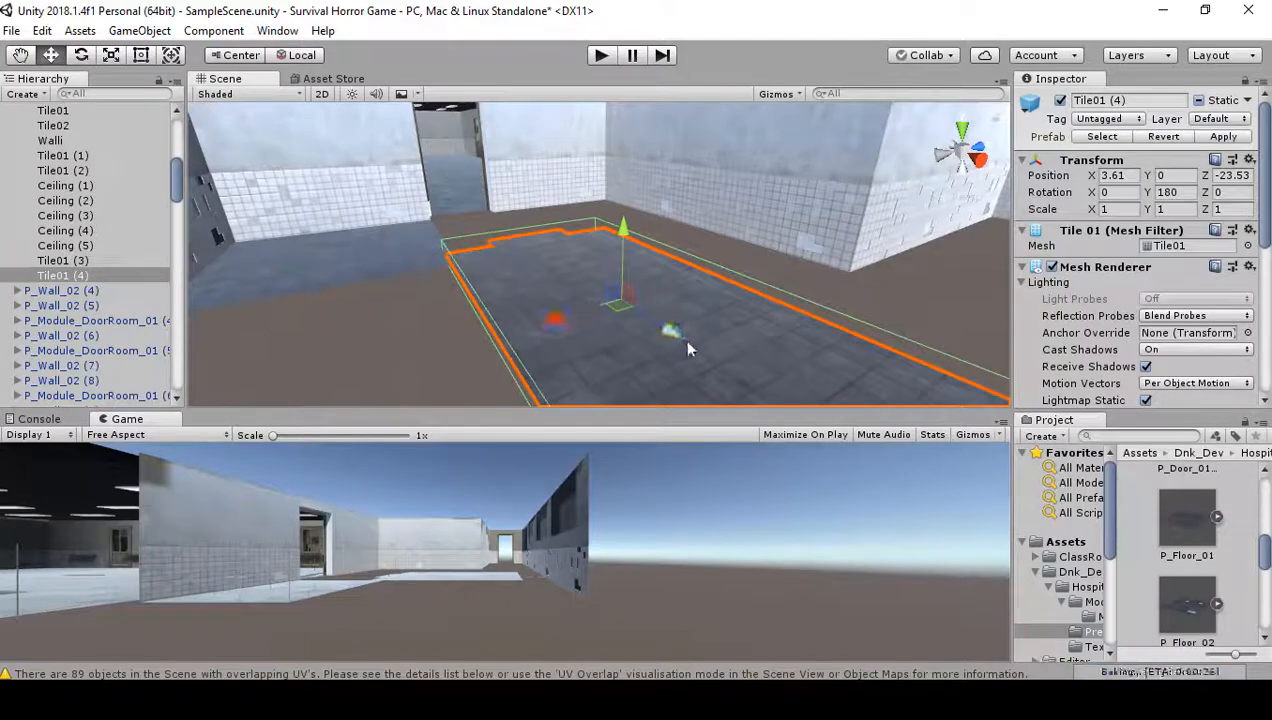
{"action": "left_click_drag", "start_coordinate": [678, 336], "coordinate": [581, 274]}
{"action": "right_click_drag", "start_coordinate": [581, 274], "coordinate": [714, 482]}
{"action": "key", "text": "w"}
{"action": "right_click_drag", "start_coordinate": [640, 365], "coordinate": [367, 229]}
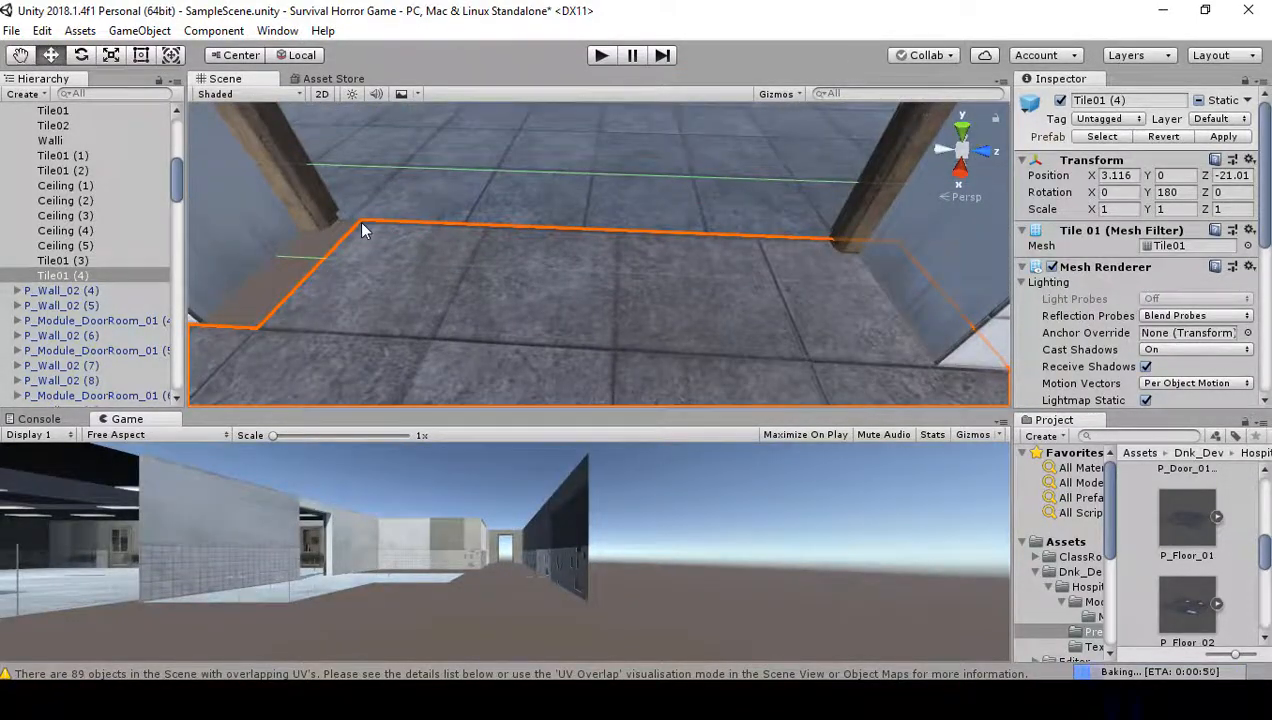
- Vertex-snap the notched tile's corner to the door frame and align the tile at X 3, Z about -21.00
{"action": "key", "text": "v"}
{"action": "left_click_drag", "start_coordinate": [361, 221], "coordinate": [309, 239]}
{"action": "right_click_drag", "start_coordinate": [530, 290], "coordinate": [922, 368]}
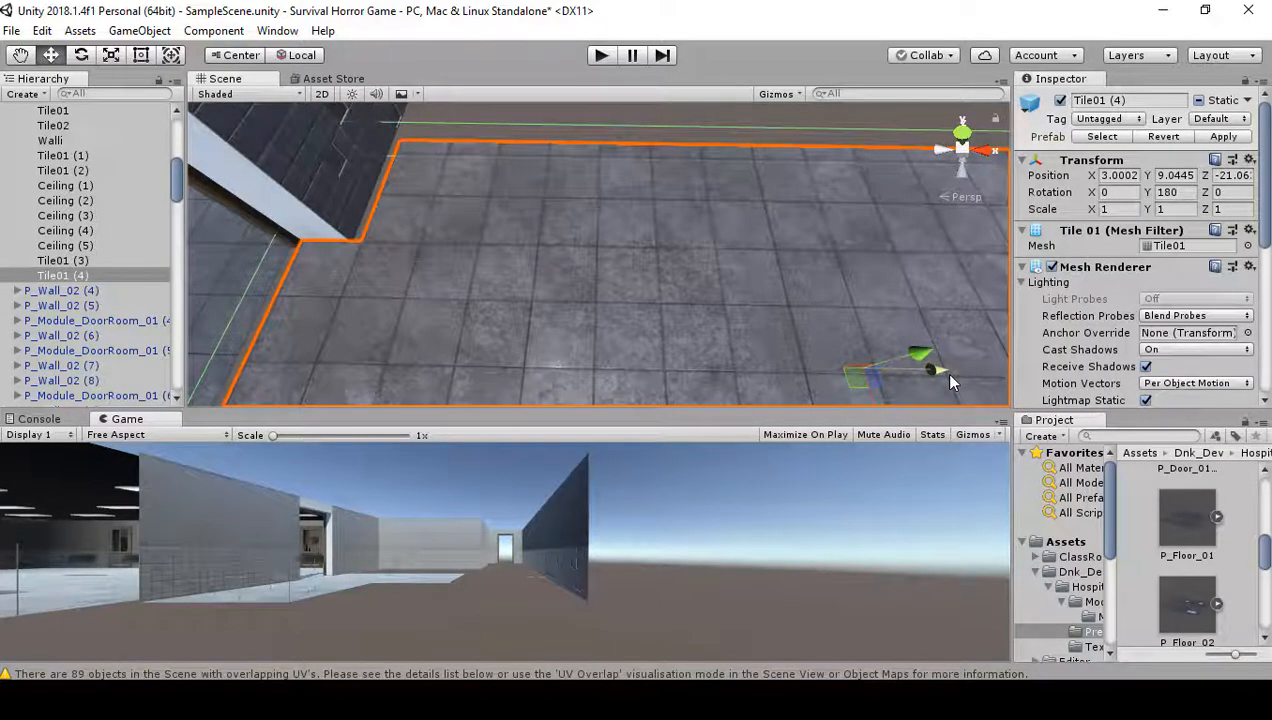
{"action": "left_click_drag", "start_coordinate": [950, 376], "coordinate": [938, 377]}
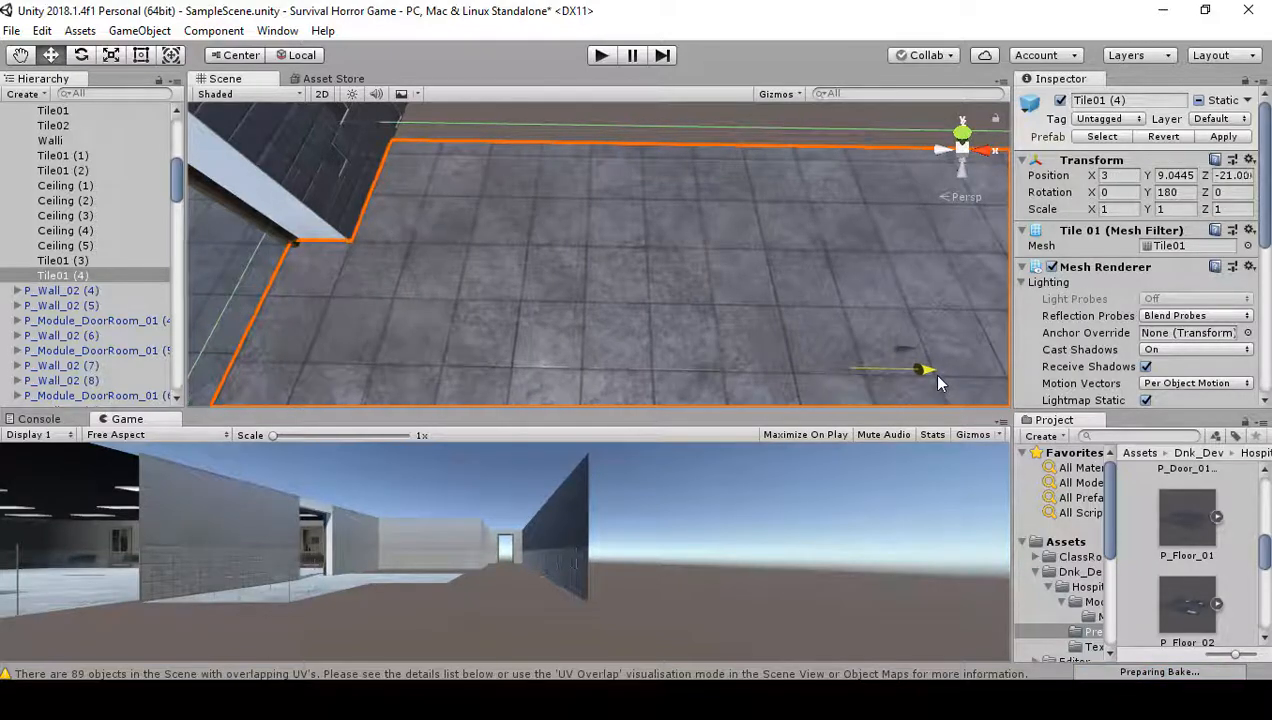
- Delete the P_Floor_01 tile in the room corner that overlaps the notched floor piece
{"action": "right_click_drag", "start_coordinate": [642, 248], "coordinate": [385, 120]}
{"action": "left_click", "coordinate": [475, 222]}
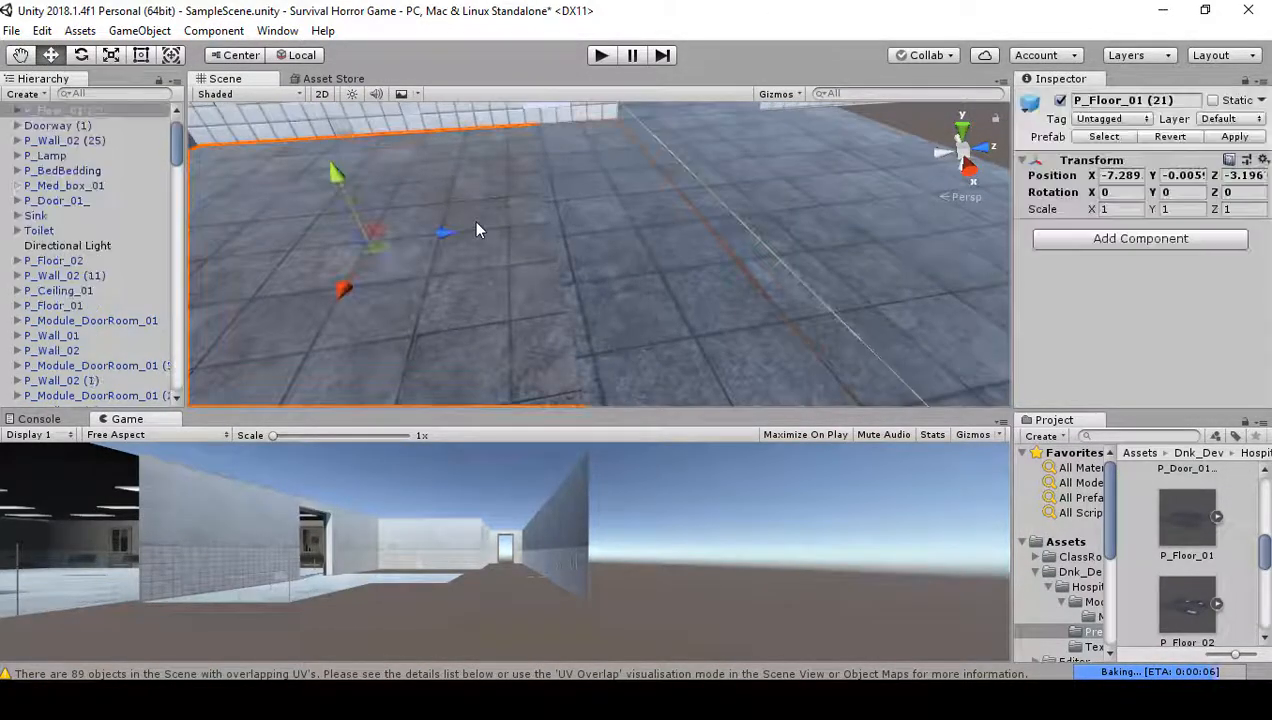
{"action": "right_click_drag", "start_coordinate": [653, 227], "coordinate": [710, 229]}
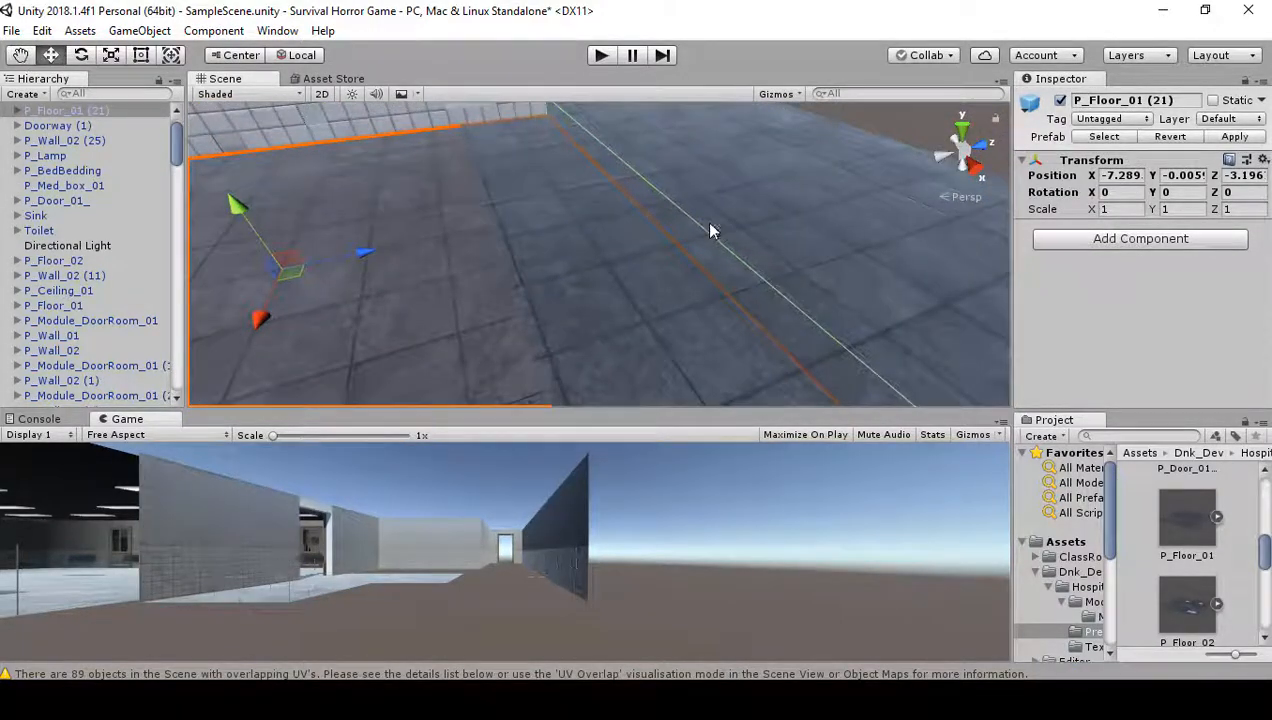
{"action": "key", "text": "Delete"}
{"action": "mouse_move", "coordinate": [624, 245]}
{"action": "right_mouse_down"}
{"action": "mouse_move", "coordinate": [733, 162]}
{"action": "mouse_move", "coordinate": [632, 252]}
{"action": "right_mouse_up"}
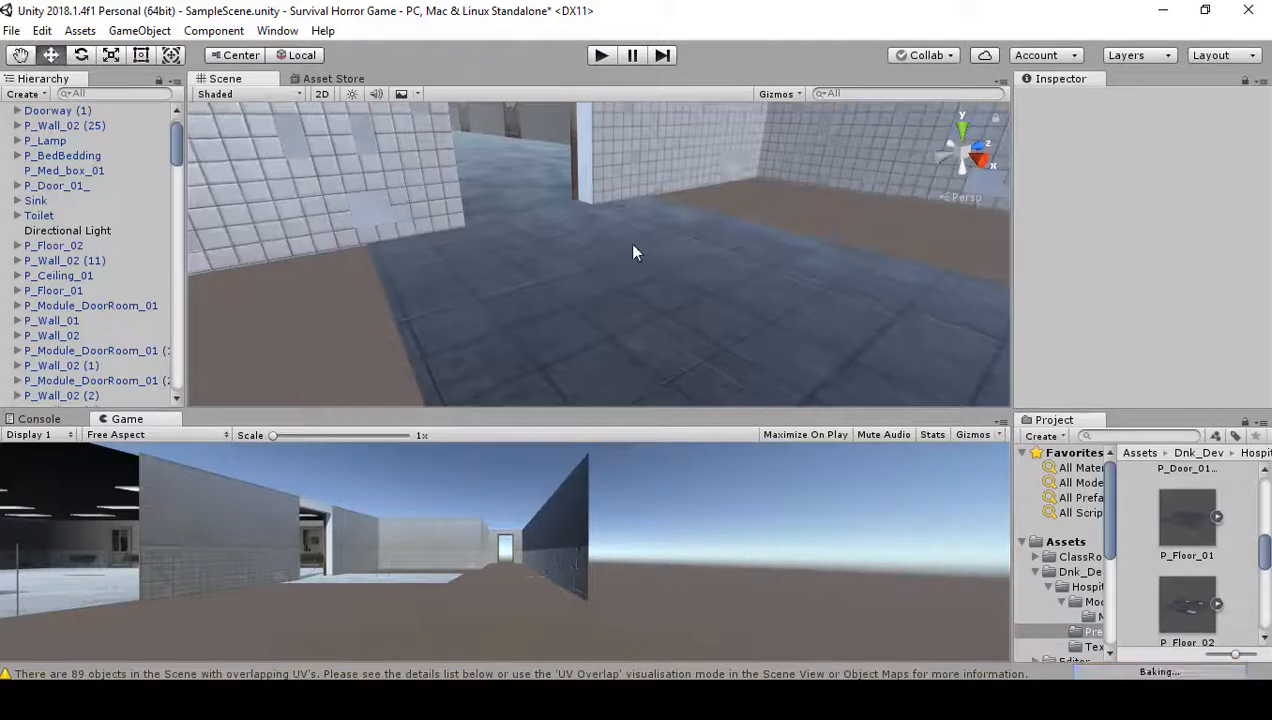
- Duplicate the notched floor tile at the doorway and place the copy beside it, at about X 0.22
{"action": "left_click", "coordinate": [633, 246]}
{"action": "right_click_drag", "start_coordinate": [737, 279], "coordinate": [617, 301]}
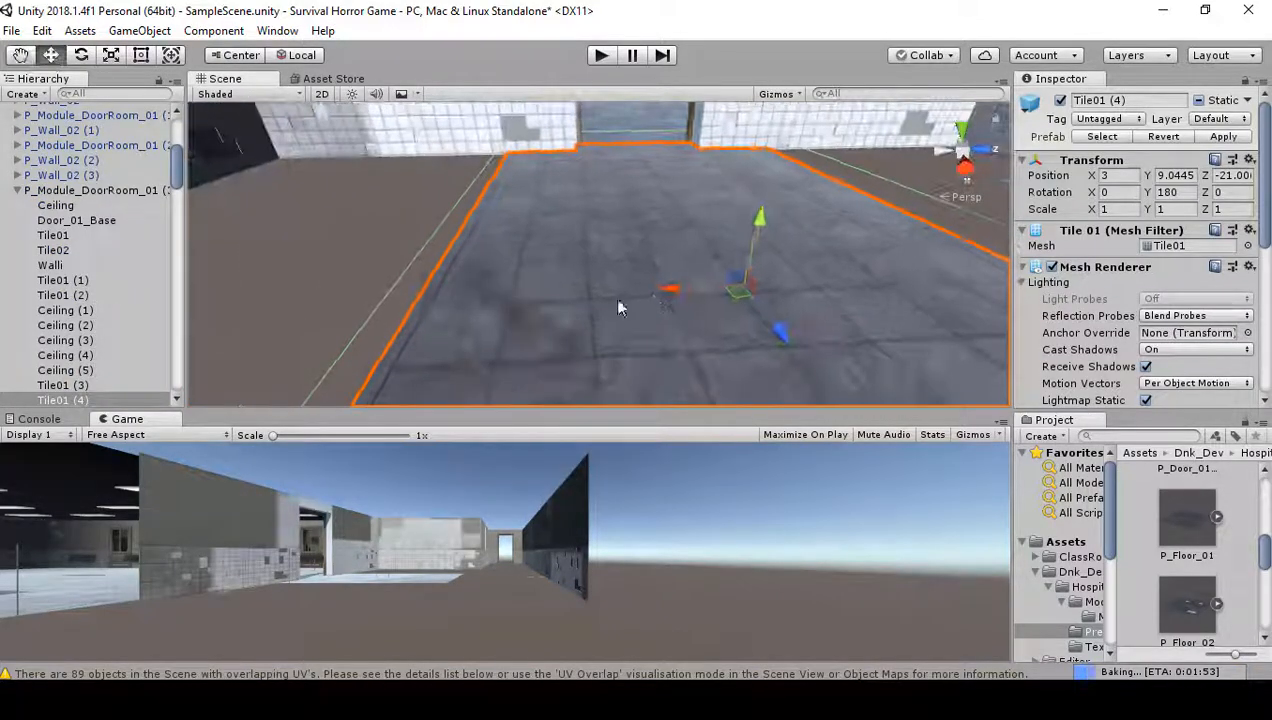
{"action": "key", "text": "ctrl+d"}
{"action": "left_click_drag", "start_coordinate": [664, 290], "coordinate": [12, 275]}
{"action": "right_click_drag", "start_coordinate": [325, 292], "coordinate": [566, 347]}
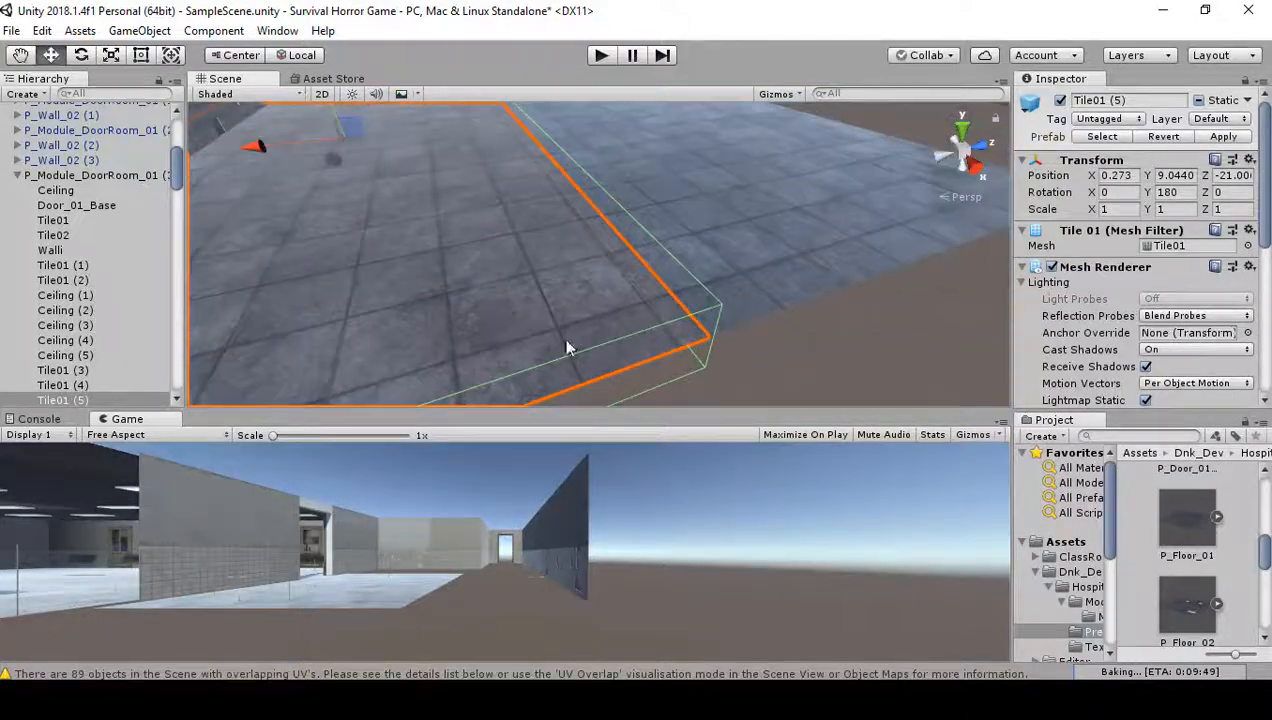
{"action": "left_click_drag", "start_coordinate": [706, 344], "coordinate": [684, 356]}
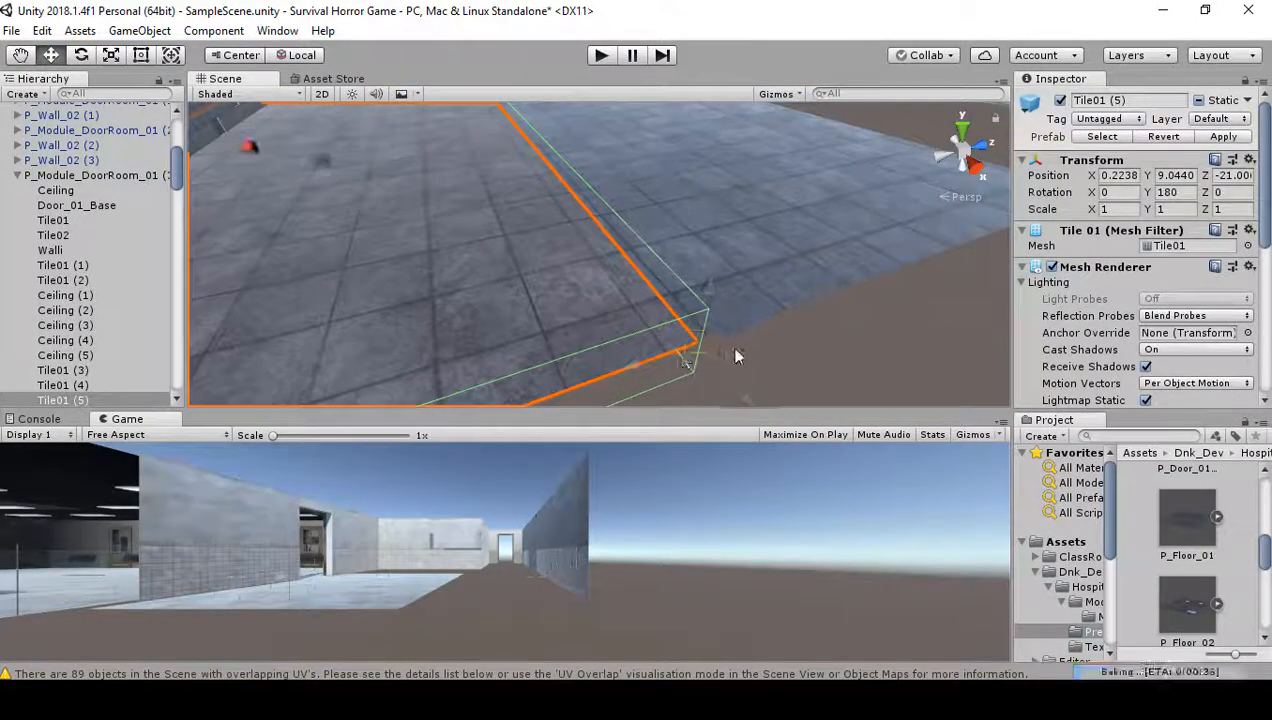
{"action": "right_click_drag", "start_coordinate": [736, 351], "coordinate": [365, 240]}
- Duplicate the doorway's notched tile again and place the copy on its other side, at about X 5.78
{"action": "left_click", "coordinate": [702, 279]}
{"action": "key", "text": "ctrl+d"}
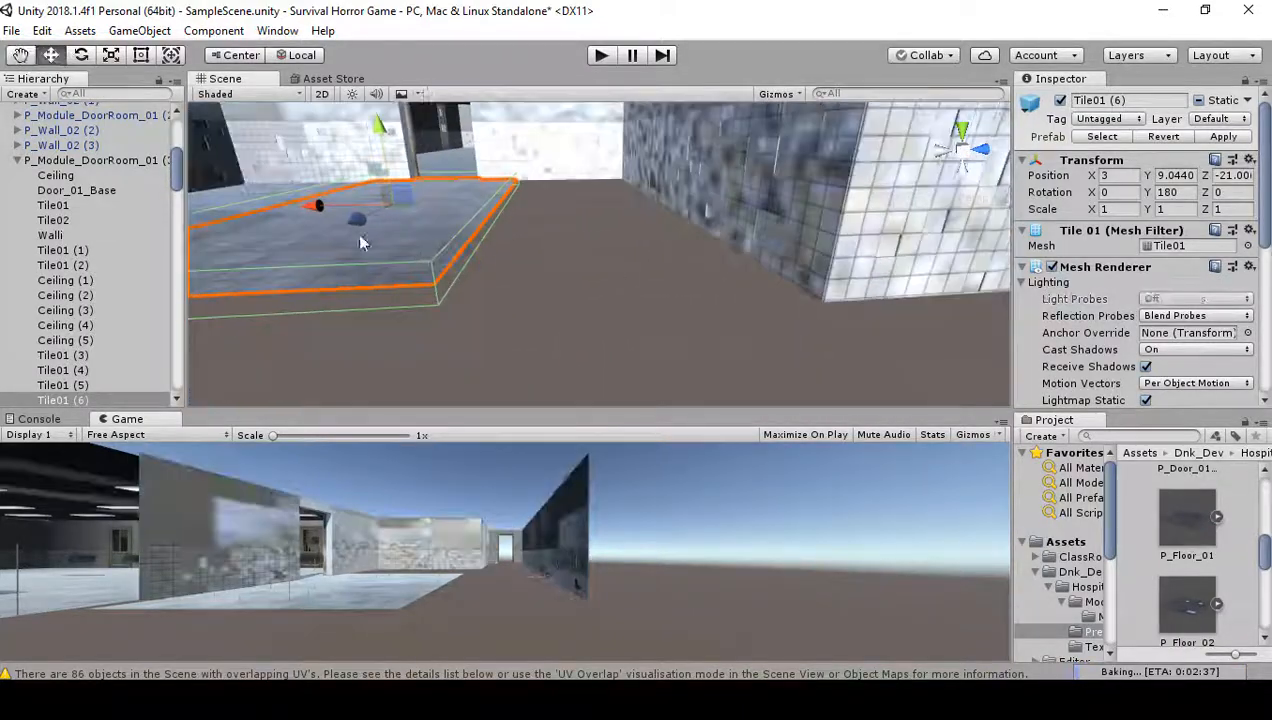
{"action": "left_click_drag", "start_coordinate": [313, 212], "coordinate": [469, 277]}
{"action": "key", "text": "v"}
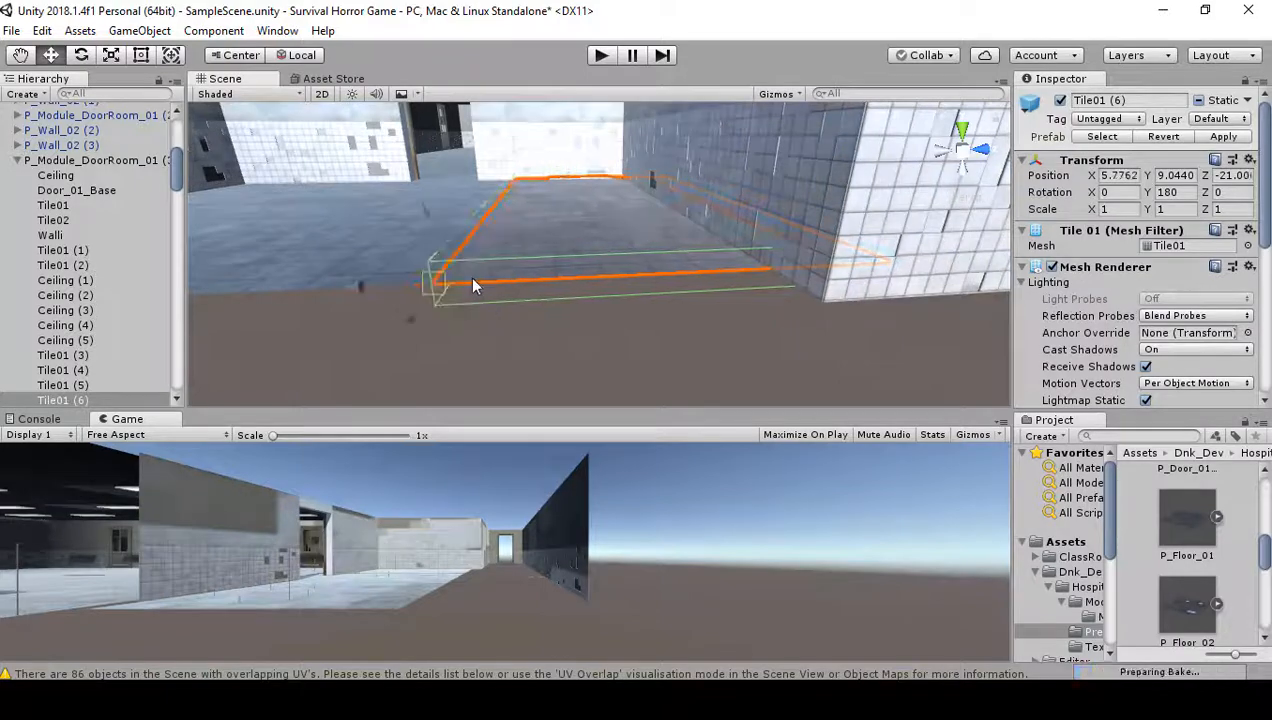
{"action": "right_click_drag", "start_coordinate": [469, 277], "coordinate": [373, 241]}
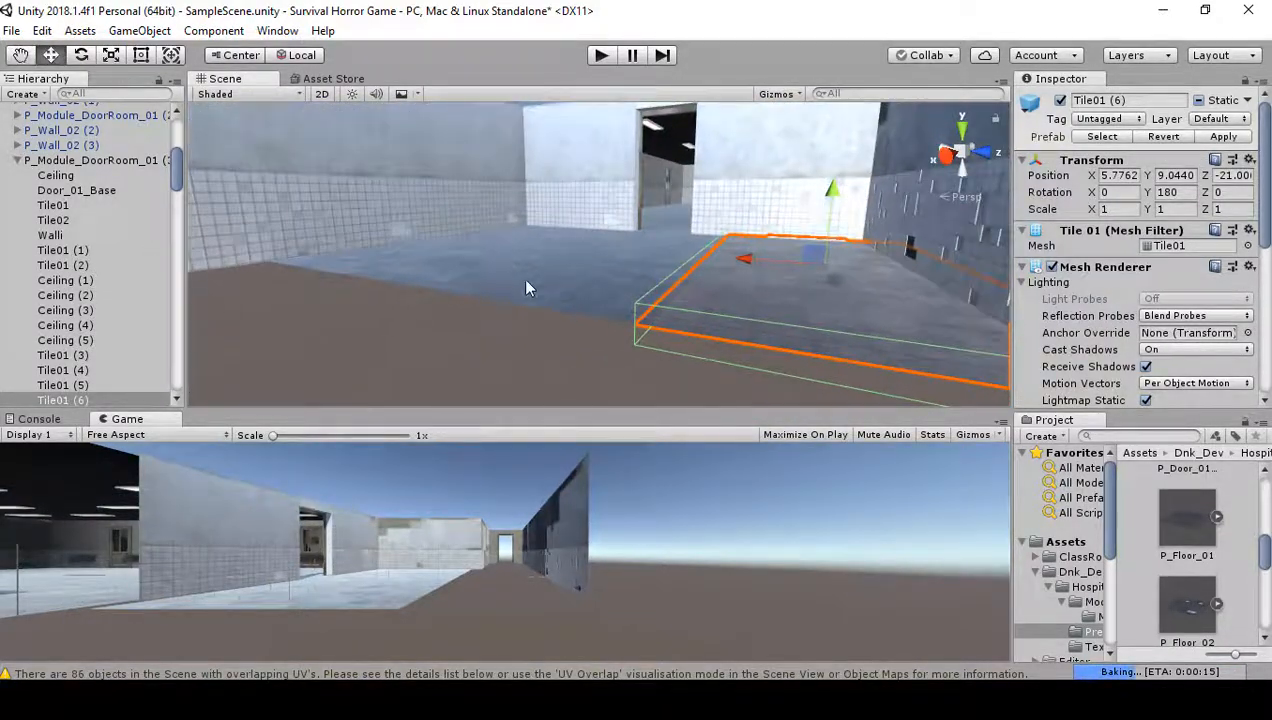
- Add a P_Floor_01 tile to the uncovered floor and snap it into the wall corner, at about X -1.29, Z -3.20
{"action": "left_click", "coordinate": [1186, 525]}
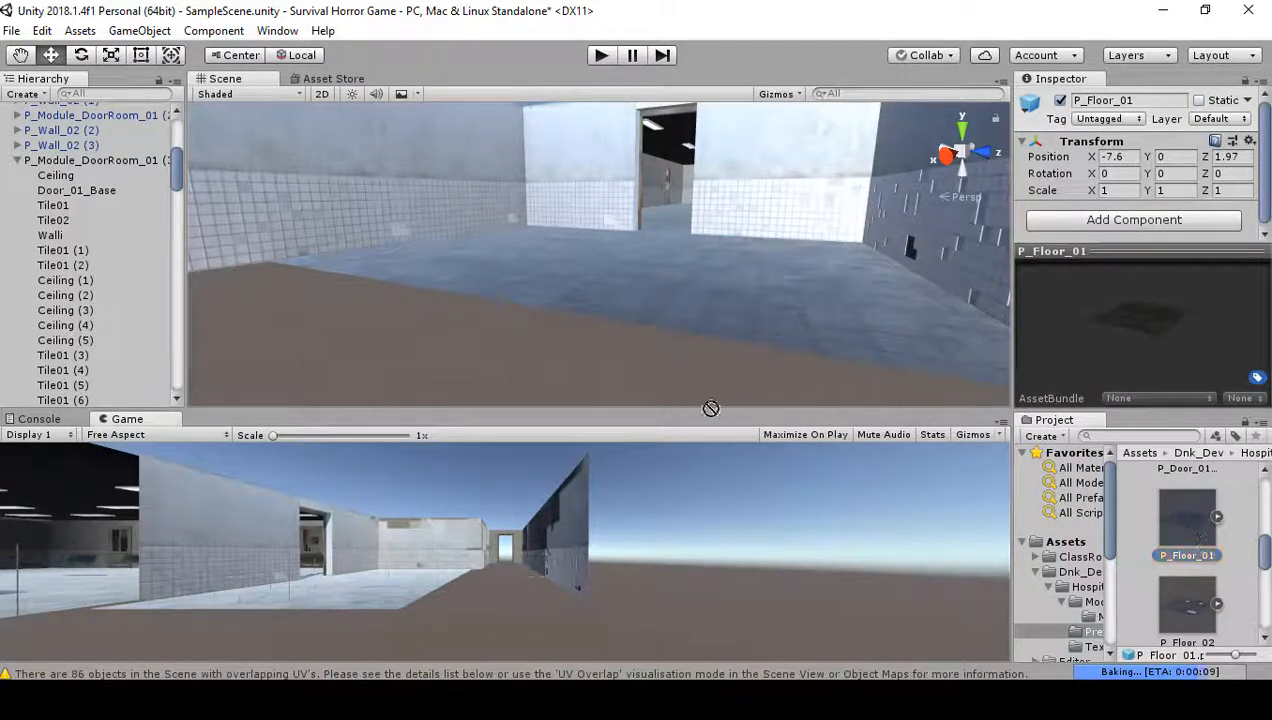
{"action": "left_click_drag", "start_coordinate": [488, 322], "coordinate": [428, 294]}
{"action": "right_click_drag", "start_coordinate": [428, 294], "coordinate": [12, 498]}
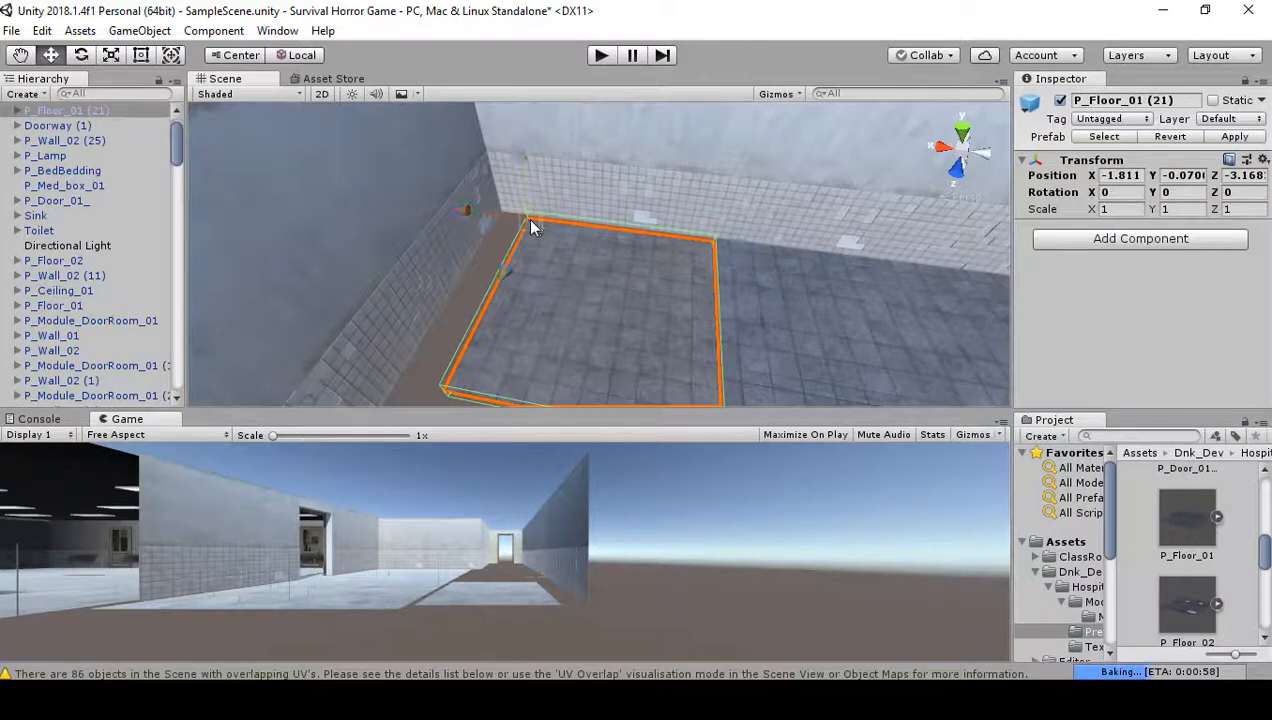
{"action": "left_click_drag", "start_coordinate": [530, 227], "coordinate": [497, 215]}
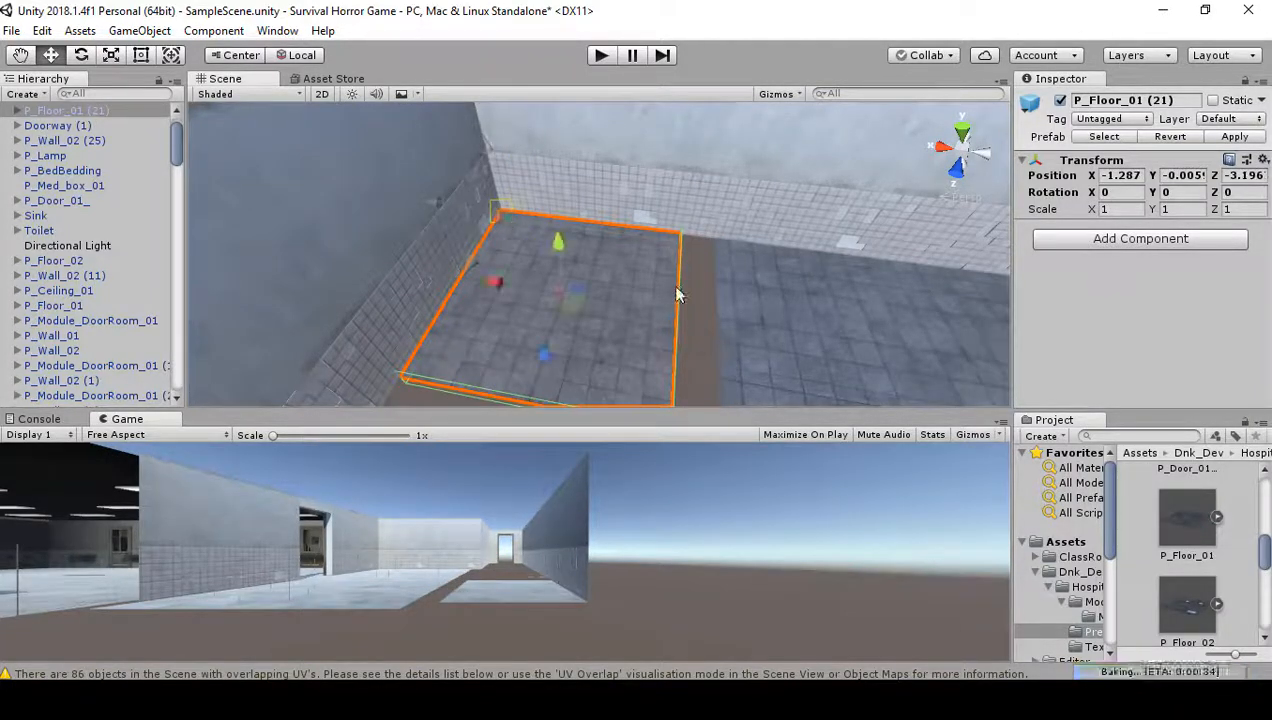
{"action": "right_click_drag", "start_coordinate": [629, 344], "coordinate": [694, 385]}
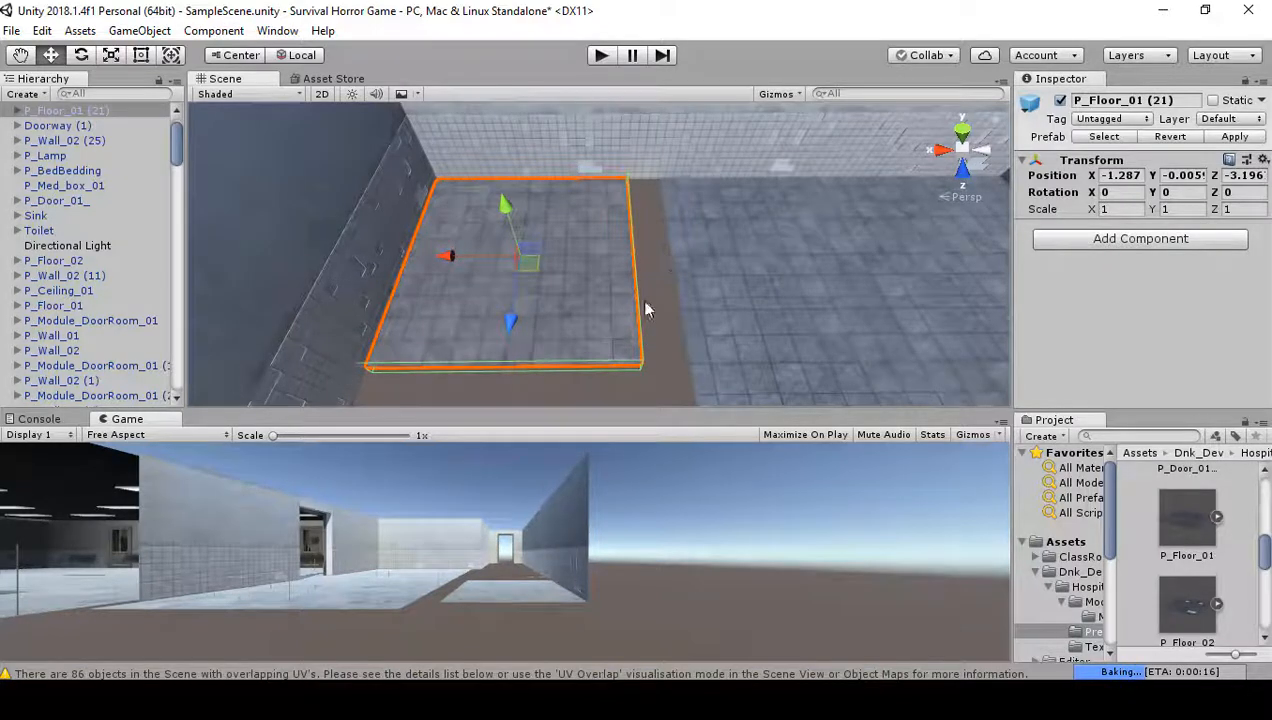
- Widen the new floor tile to an X scale of about 1.35 and shift it to about X -1.81 to close the gap
{"action": "left_click", "coordinate": [111, 56]}
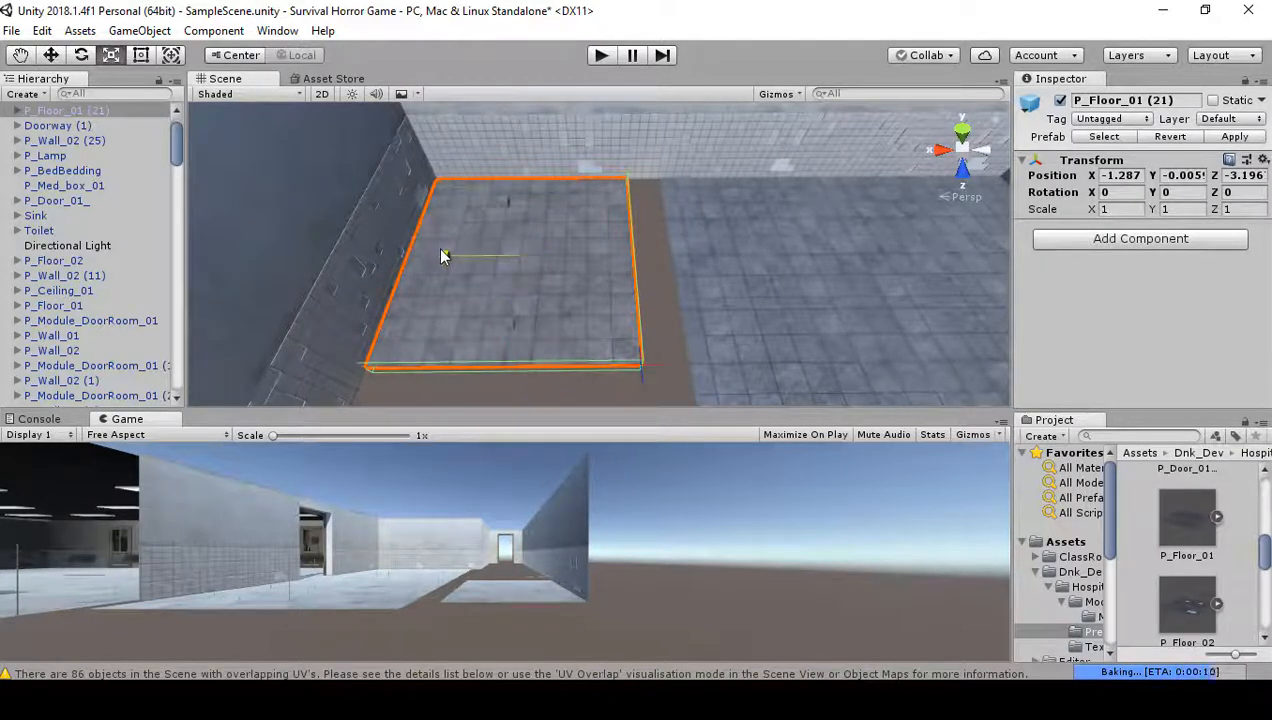
{"action": "left_click_drag", "start_coordinate": [440, 255], "coordinate": [413, 255]}
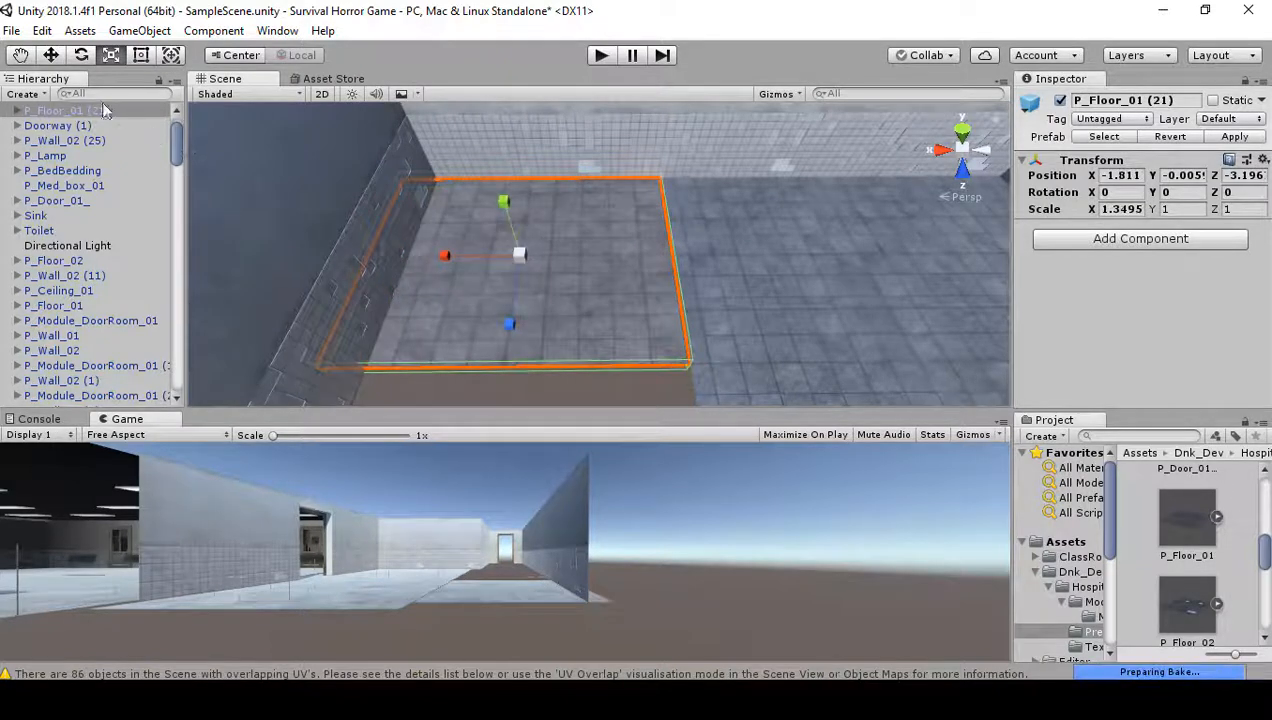
{"action": "left_click", "coordinate": [50, 55]}
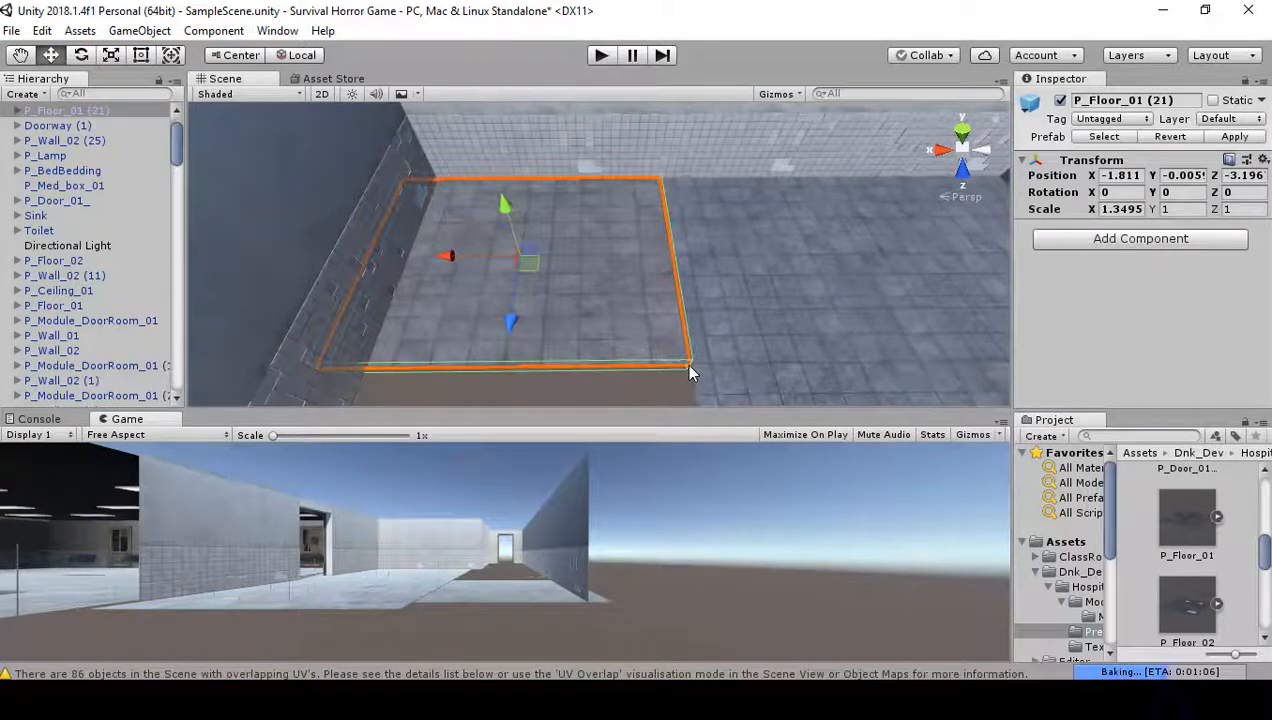
{"action": "left_click", "coordinate": [585, 400]}
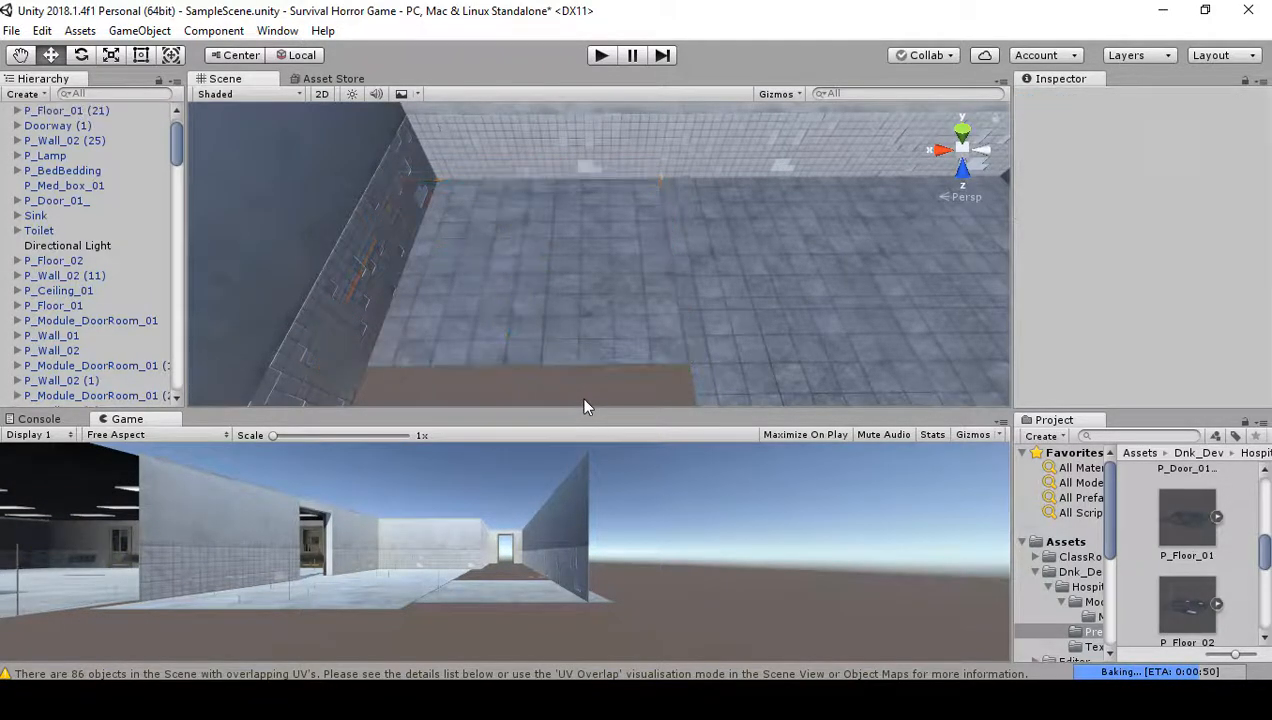
- Snap the widened tile's corner to the edge of the neighbouring floor, at about X -1.82, Z -3.90
{"action": "left_click", "coordinate": [630, 347]}
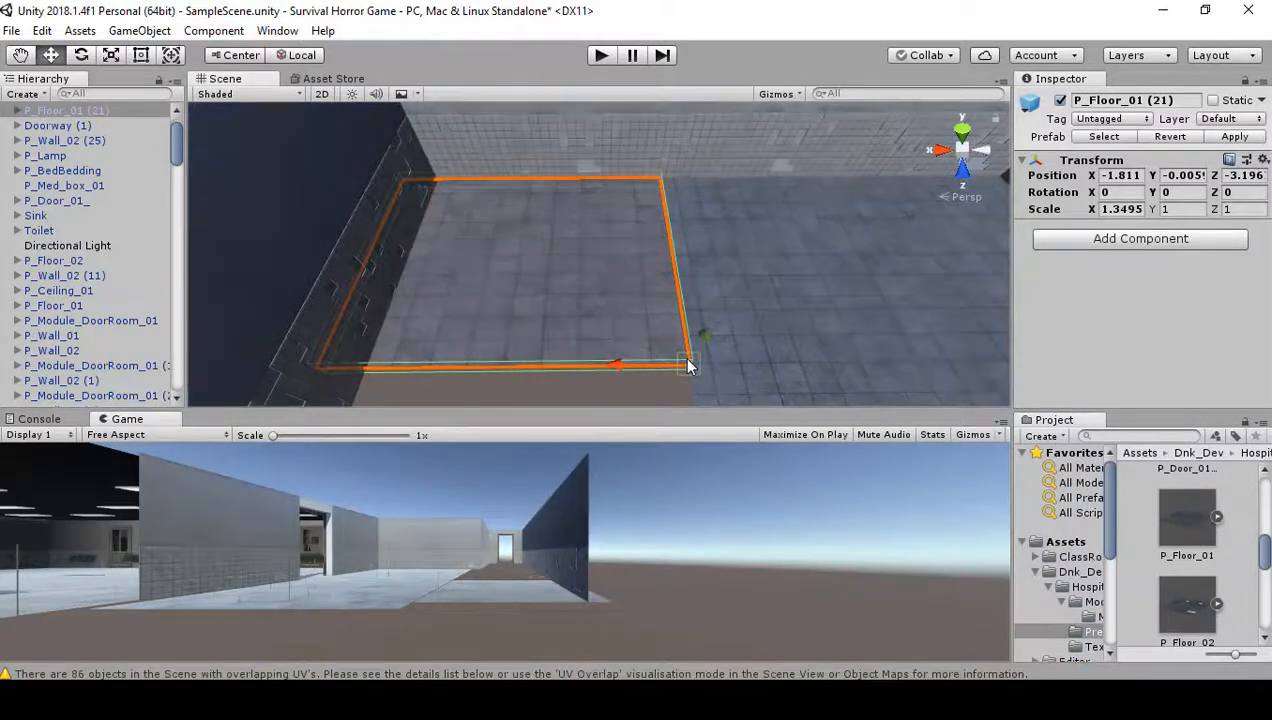
{"action": "left_click_drag", "start_coordinate": [690, 364], "coordinate": [705, 380]}
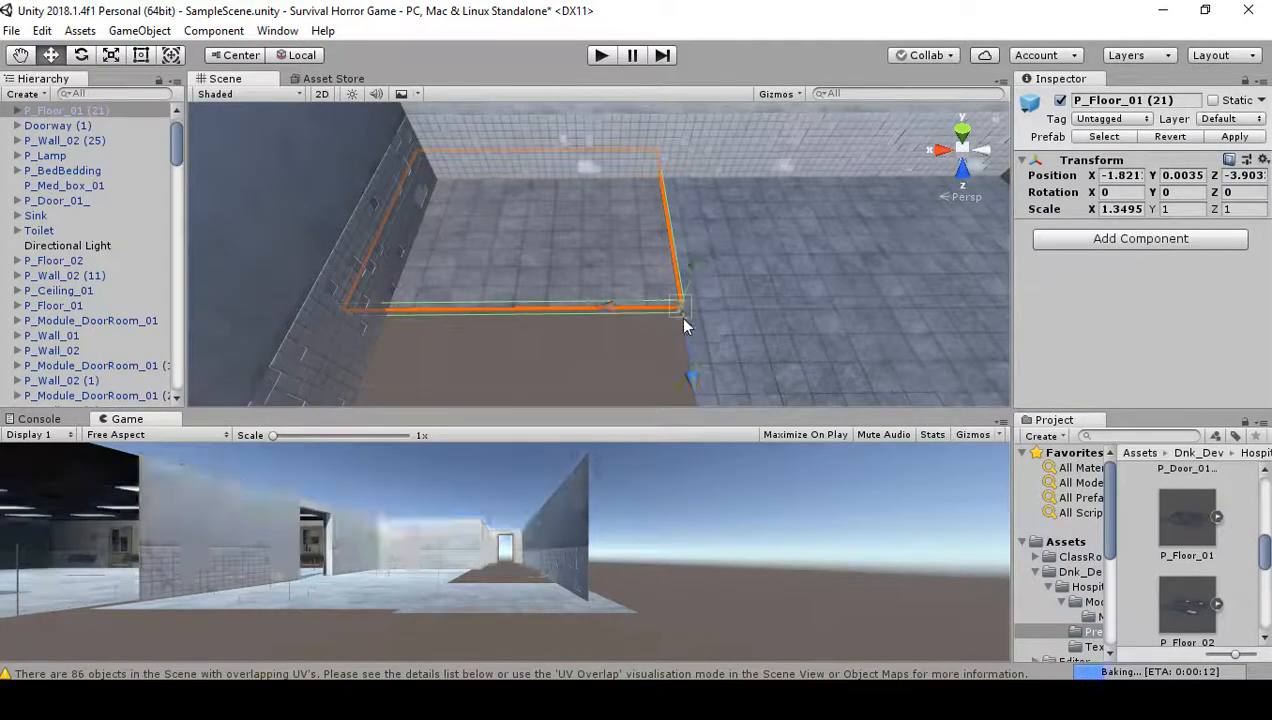
{"action": "left_click_drag", "start_coordinate": [651, 335], "coordinate": [975, 340], "text": "alt"}
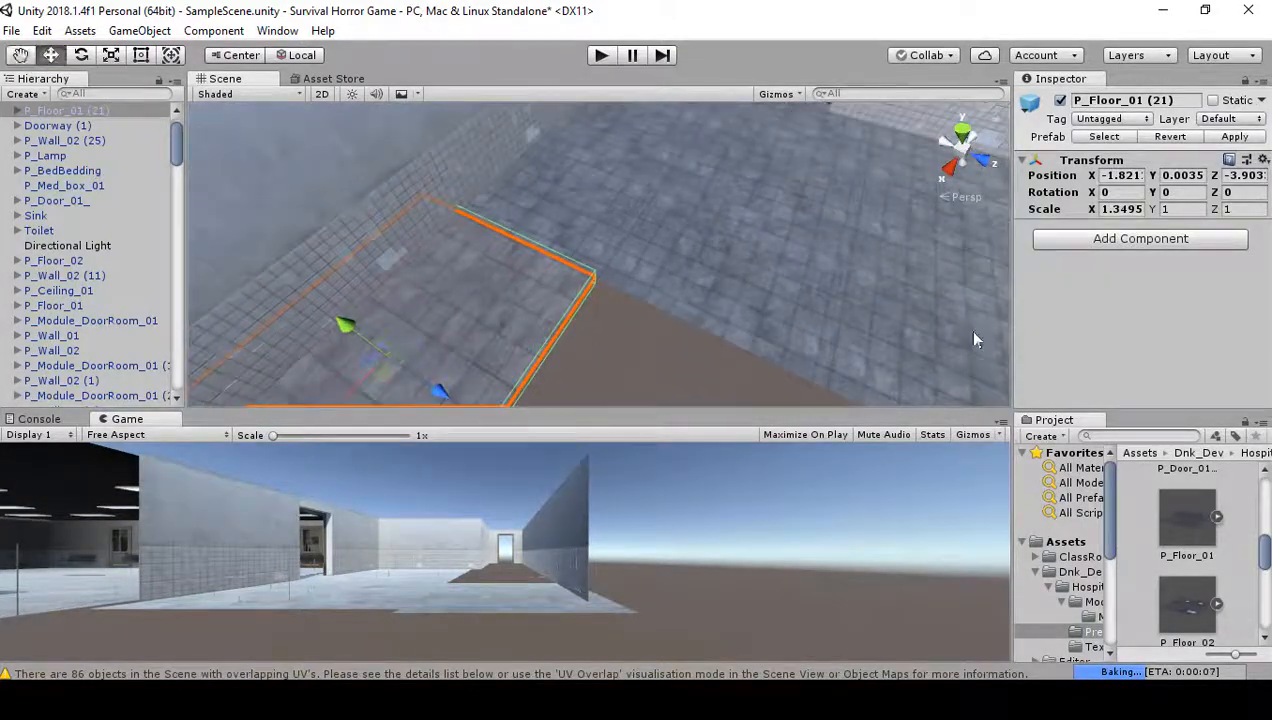
{"action": "left_click", "coordinate": [603, 270]}
{"action": "left_click", "coordinate": [580, 289]}
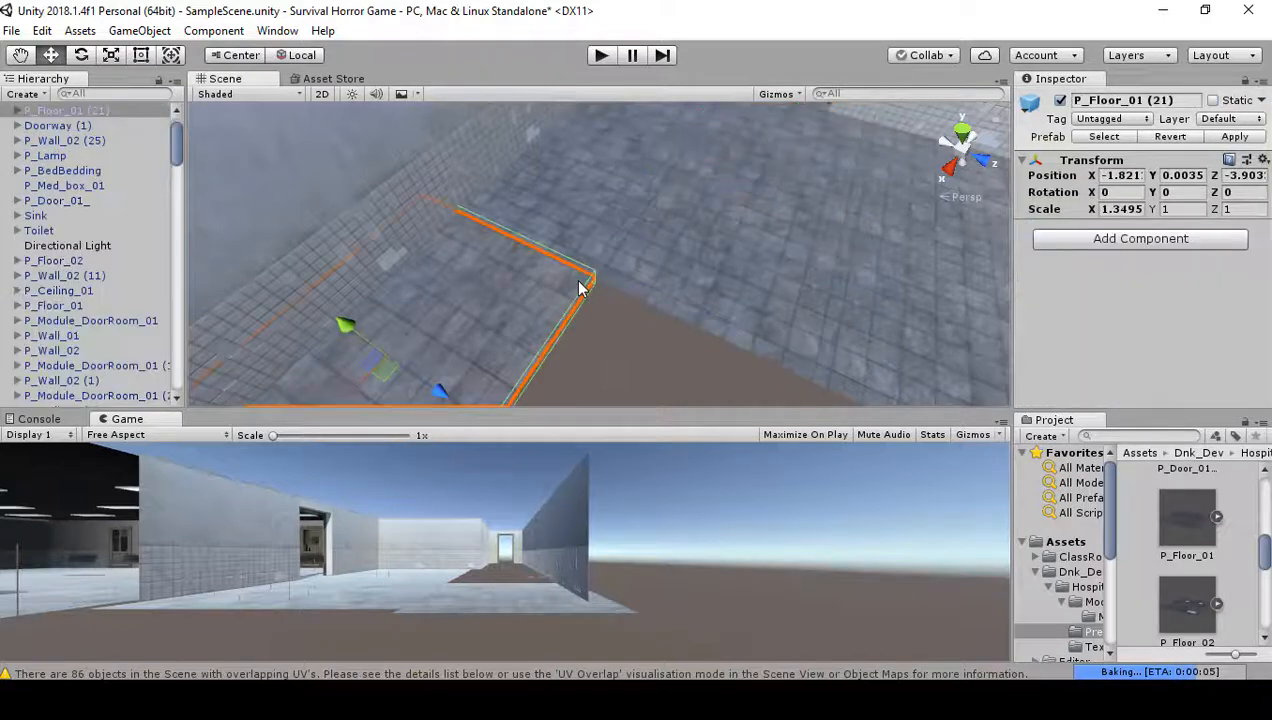
- Duplicate the widened floor tile and join the copy to its open edge, at about Z -0.91
{"action": "left_click_drag", "start_coordinate": [582, 281], "coordinate": [685, 422], "text": "alt"}
{"action": "key", "text": "ctrl+d"}
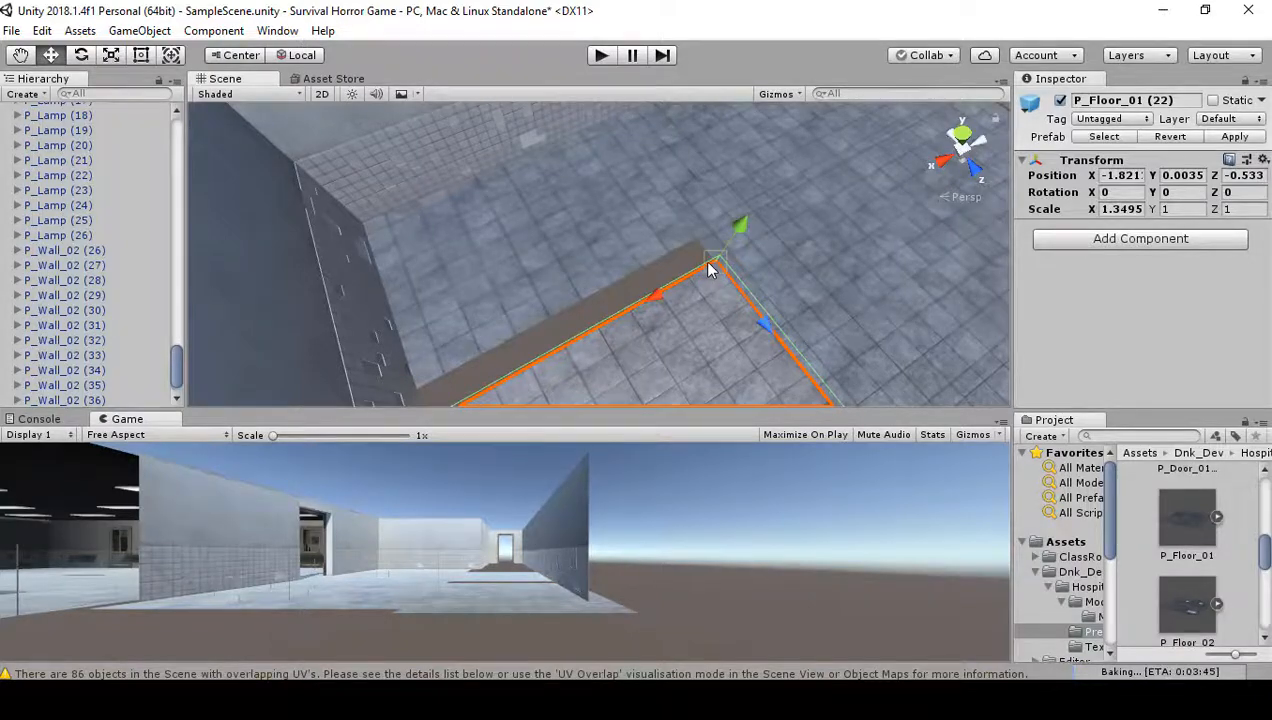
{"action": "left_click_drag", "start_coordinate": [708, 264], "coordinate": [1168, 138]}
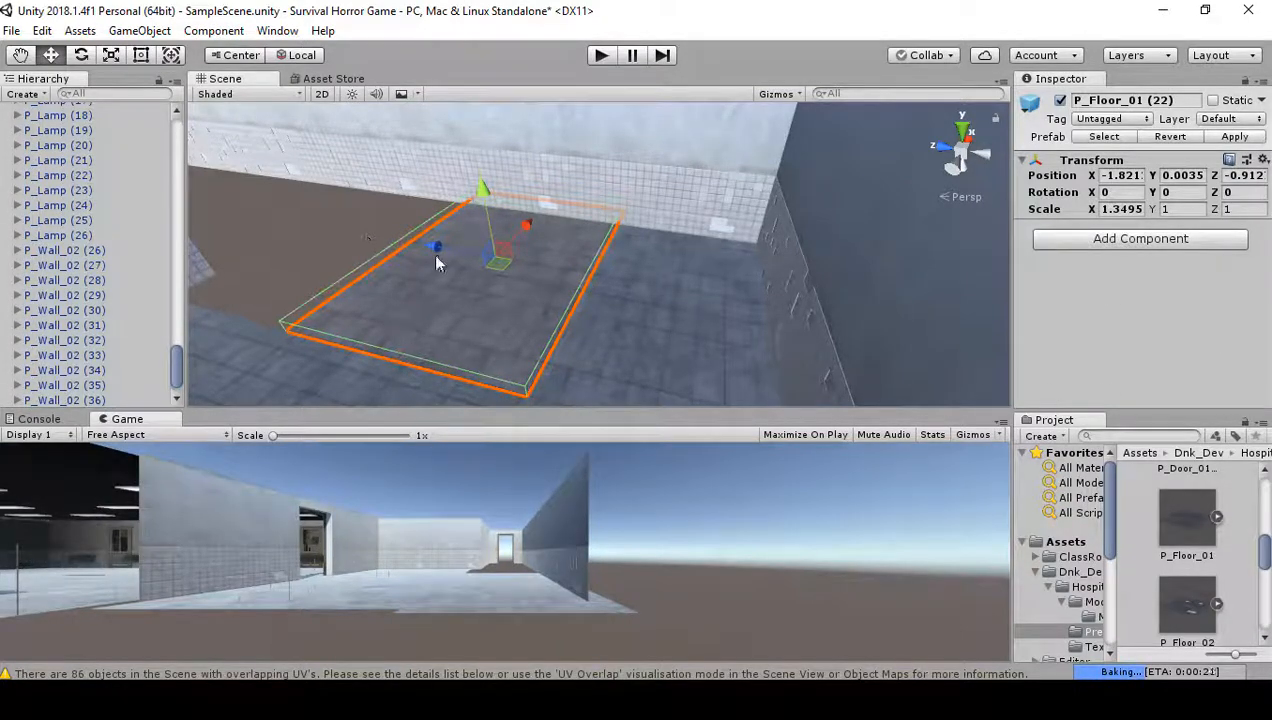
- Duplicate the widened tile once more and snap the copy to the end of the row, at about Z 2.08
{"action": "key", "text": "ctrl+d"}
{"action": "left_click_drag", "start_coordinate": [436, 258], "coordinate": [282, 338]}
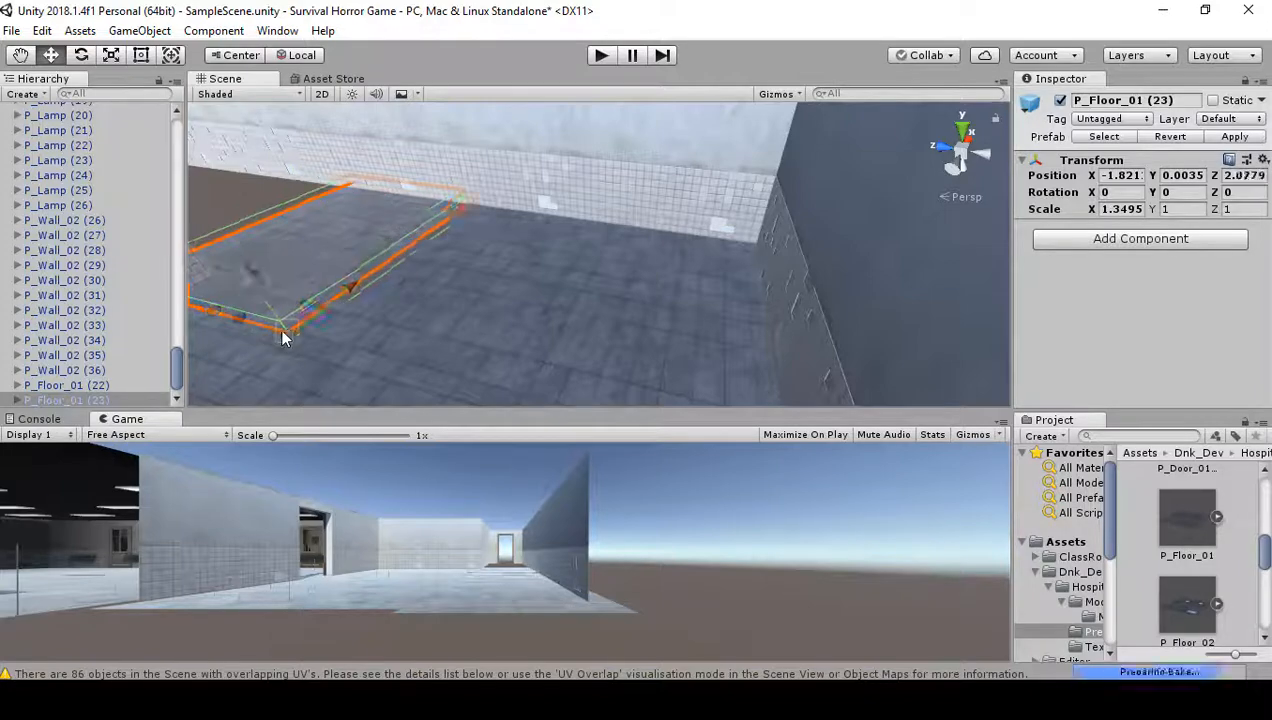
{"action": "right_click_drag", "start_coordinate": [495, 250], "coordinate": [278, 221]}
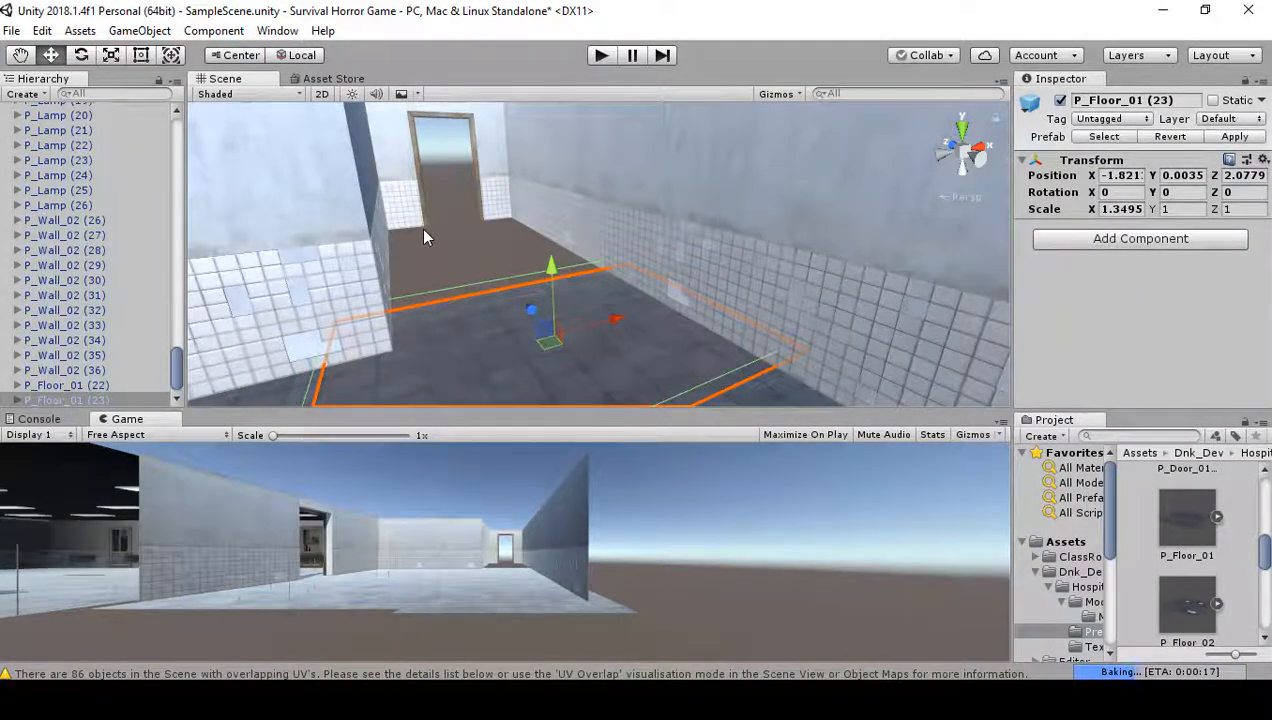
- Duplicate the doorway's notched tile, move the copy to about Z -23.68, and set its Y rotation to 90
{"action": "right_click_drag", "start_coordinate": [492, 292], "coordinate": [36, 318]}
{"action": "left_click", "coordinate": [388, 294]}
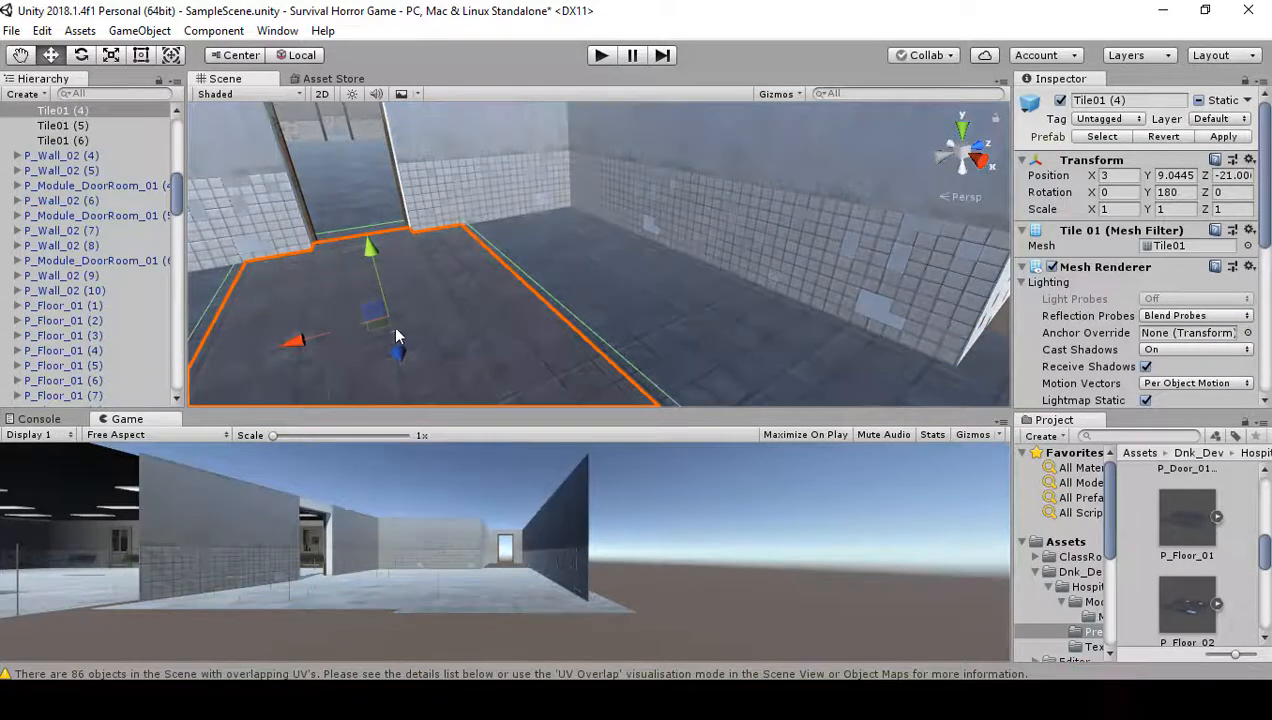
{"action": "key", "text": "ctrl+d"}
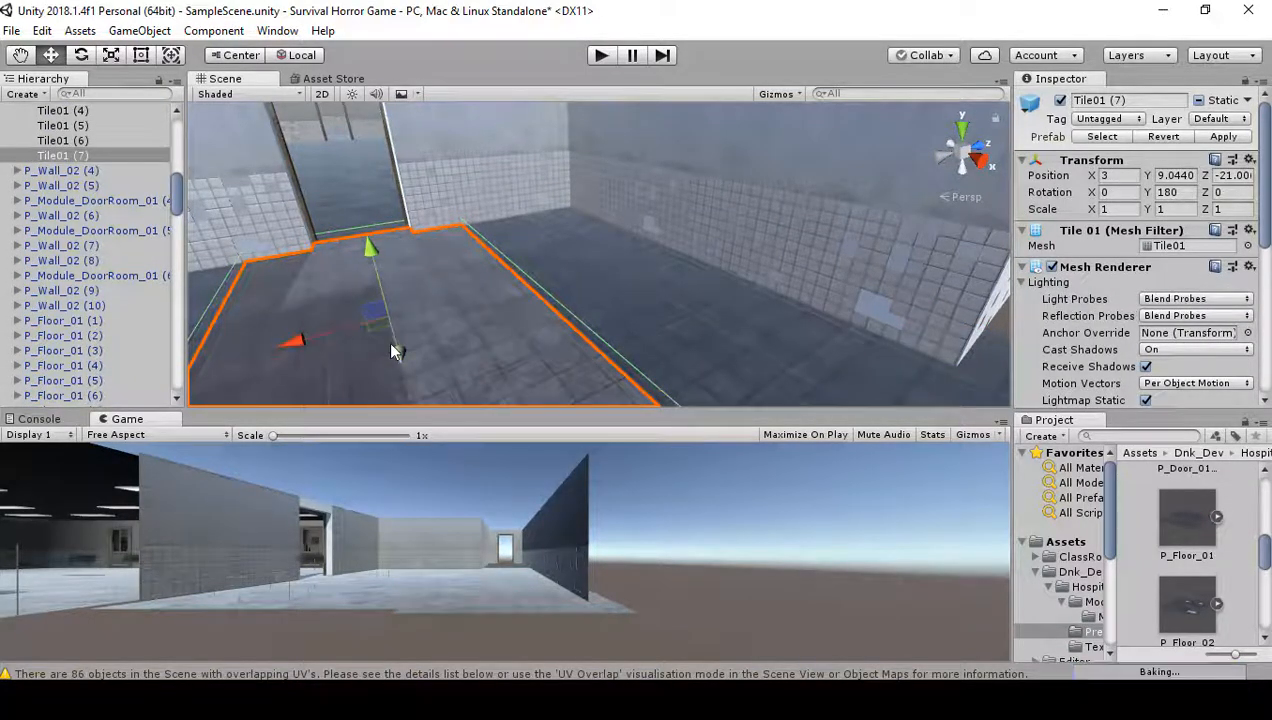
{"action": "left_click_drag", "start_coordinate": [393, 352], "coordinate": [732, 353]}
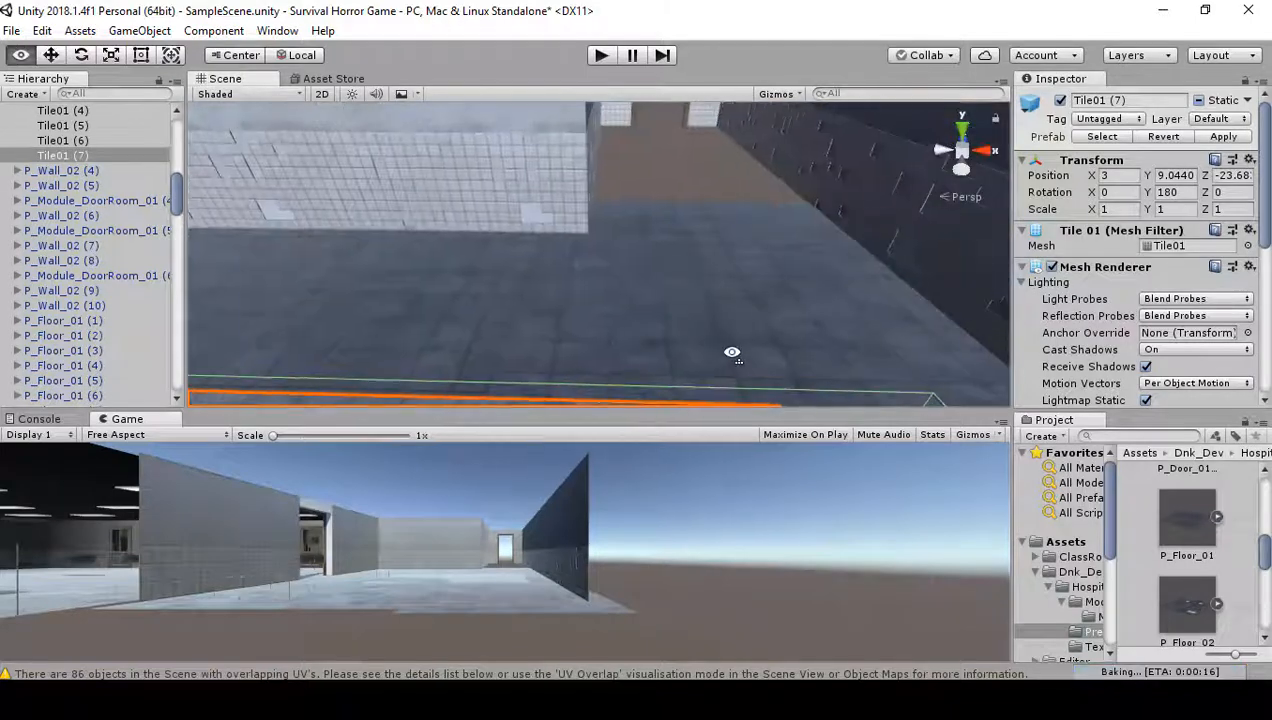
{"action": "left_click", "coordinate": [1187, 191]}
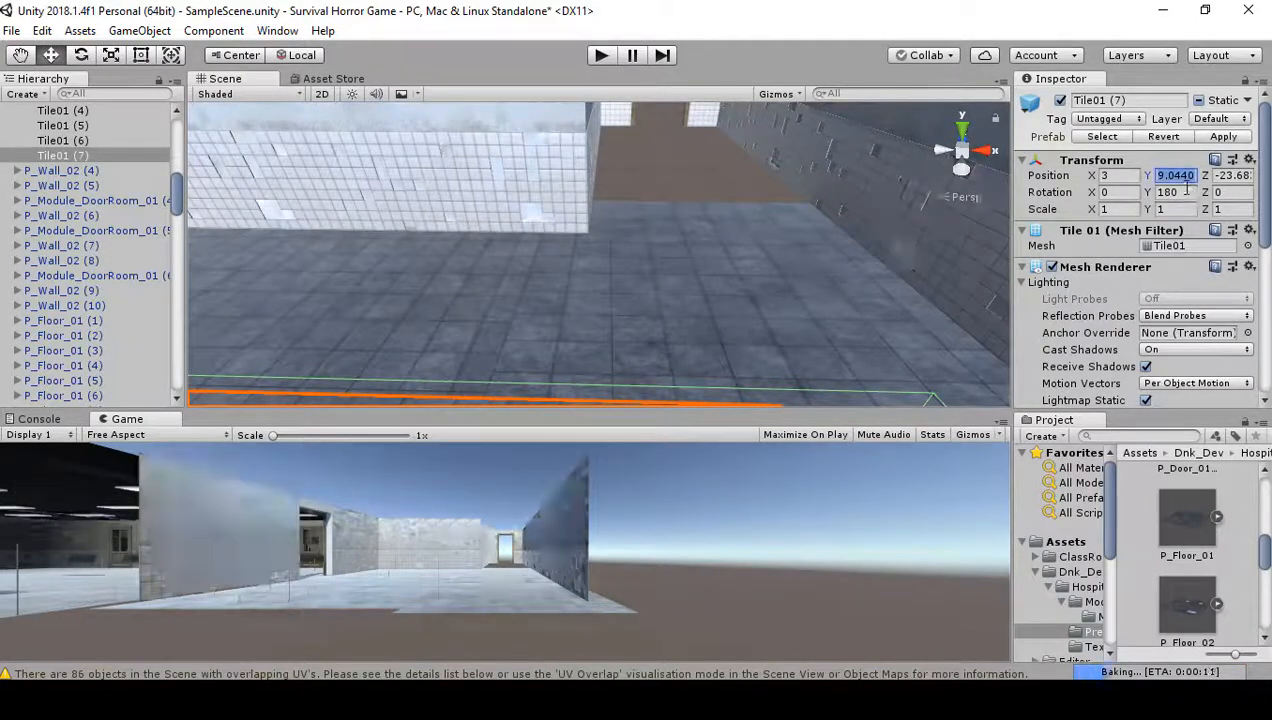
{"action": "type", "text": "9"}
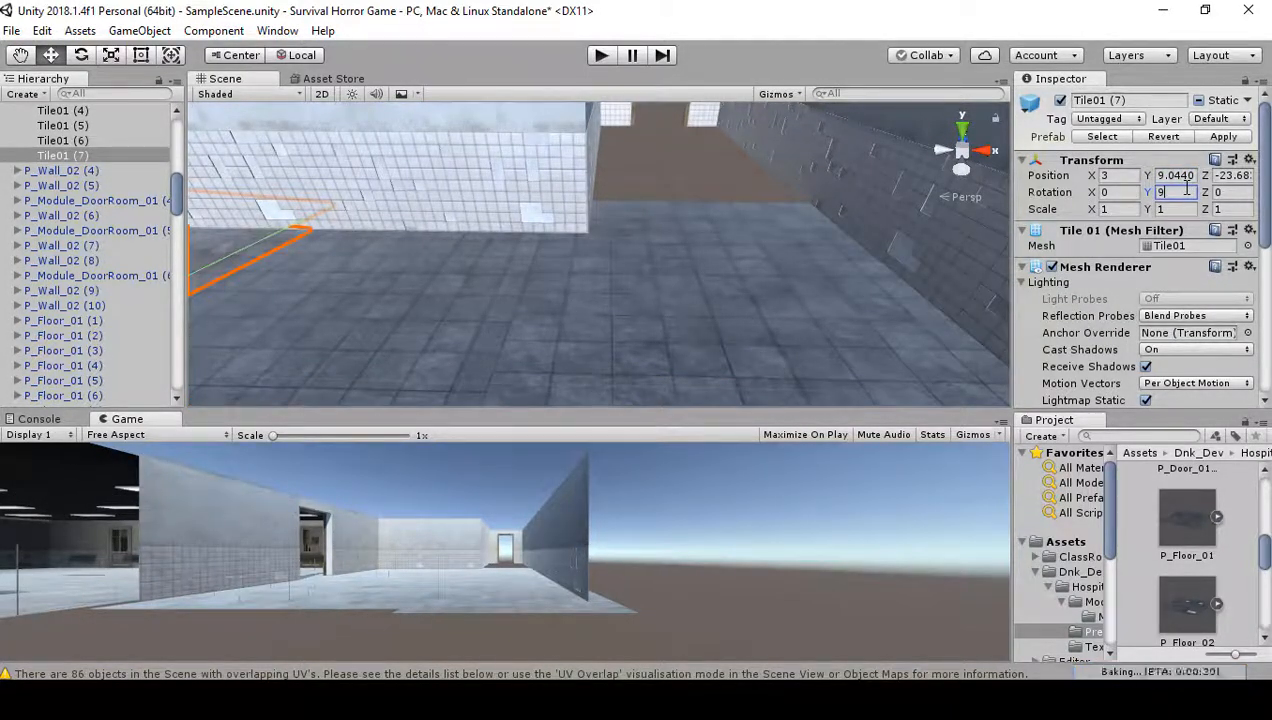
{"action": "type", "text": "0"}
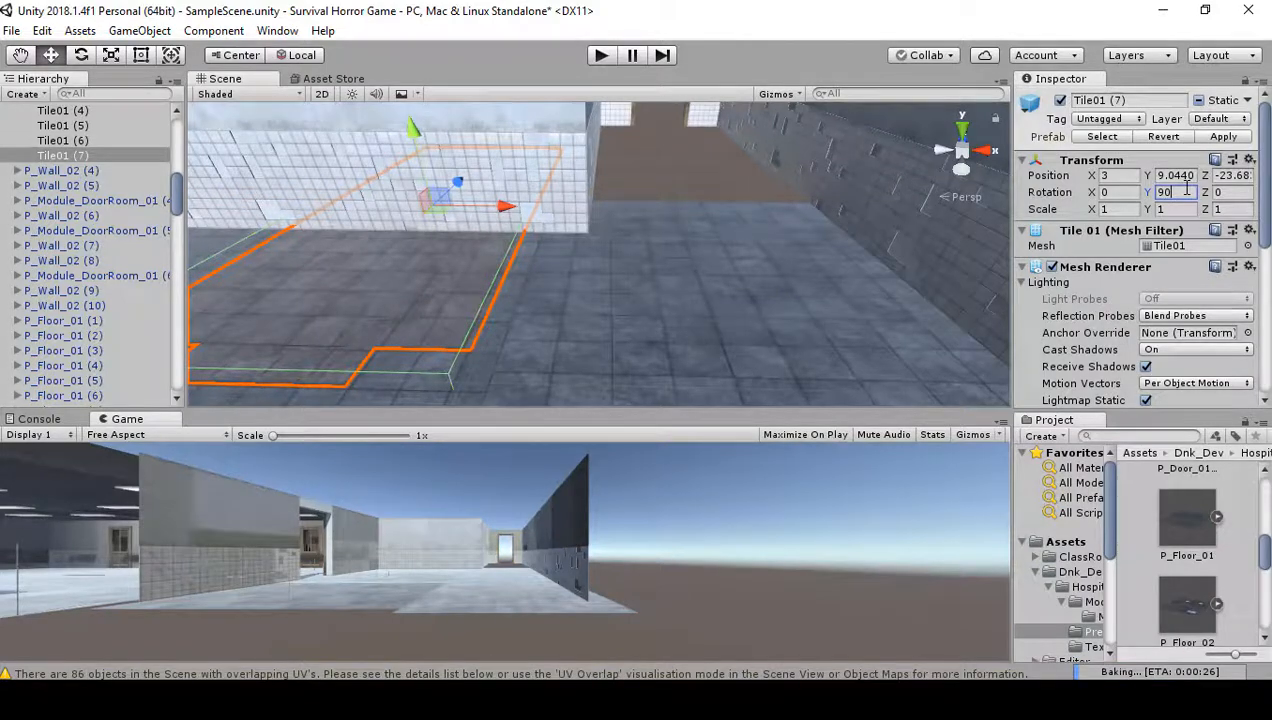
- Try to fit the notched tile into the doorway at the room's end with Y rotation -90, at about X 11.43, Z -30.34
{"action": "key", "text": "Left"}
{"action": "key", "text": "Left"}
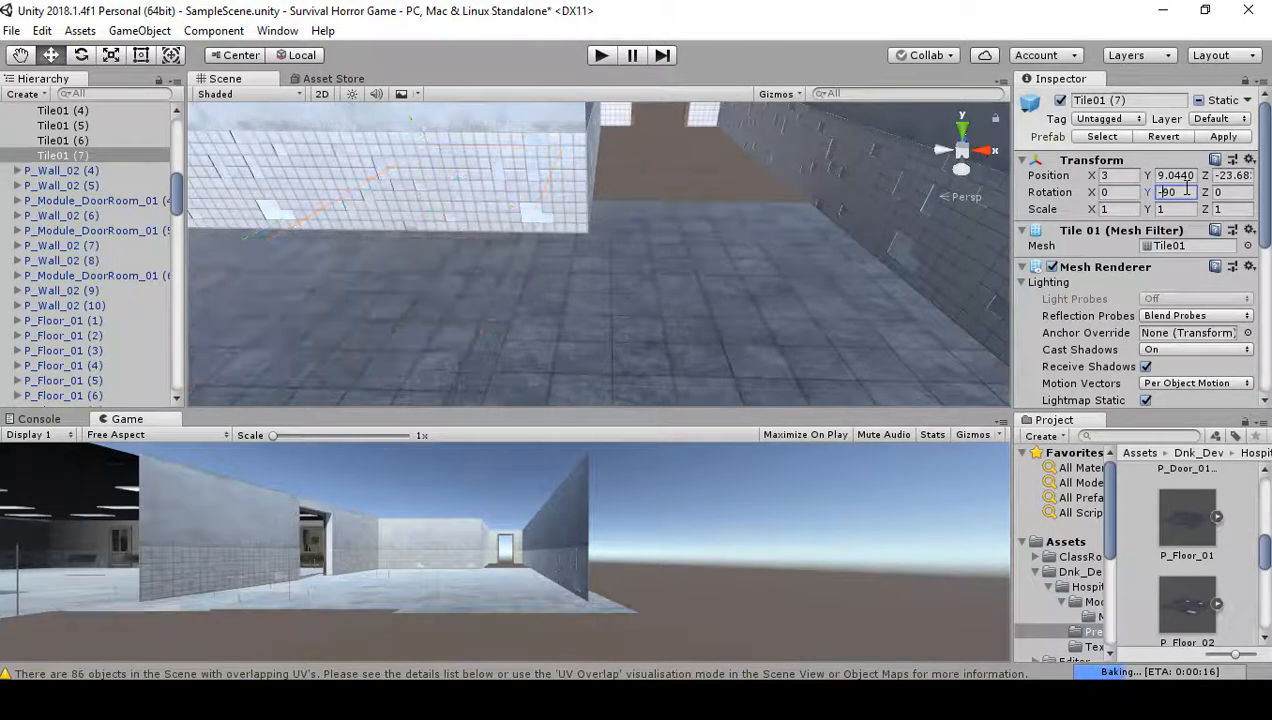
{"action": "right_click_drag", "start_coordinate": [788, 244], "coordinate": [669, 253]}
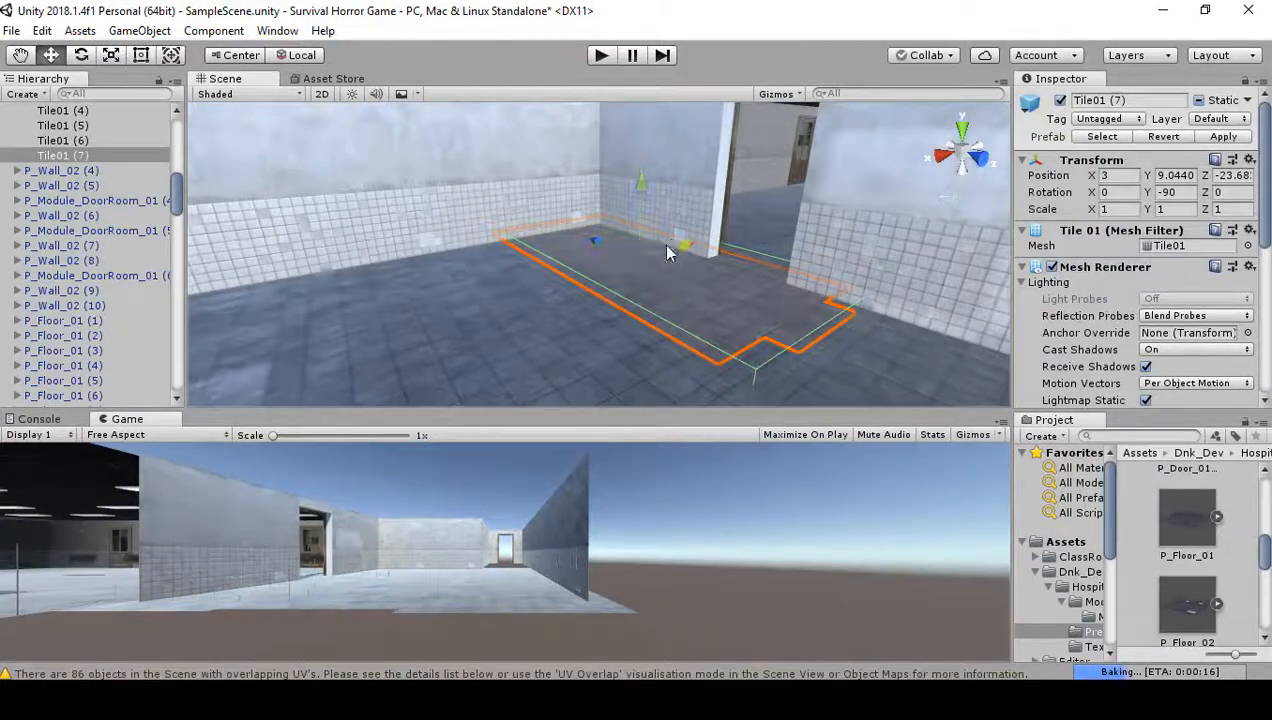
{"action": "left_click_drag", "start_coordinate": [446, 302], "coordinate": [432, 305]}
{"action": "right_click_drag", "start_coordinate": [432, 300], "coordinate": [951, 268]}
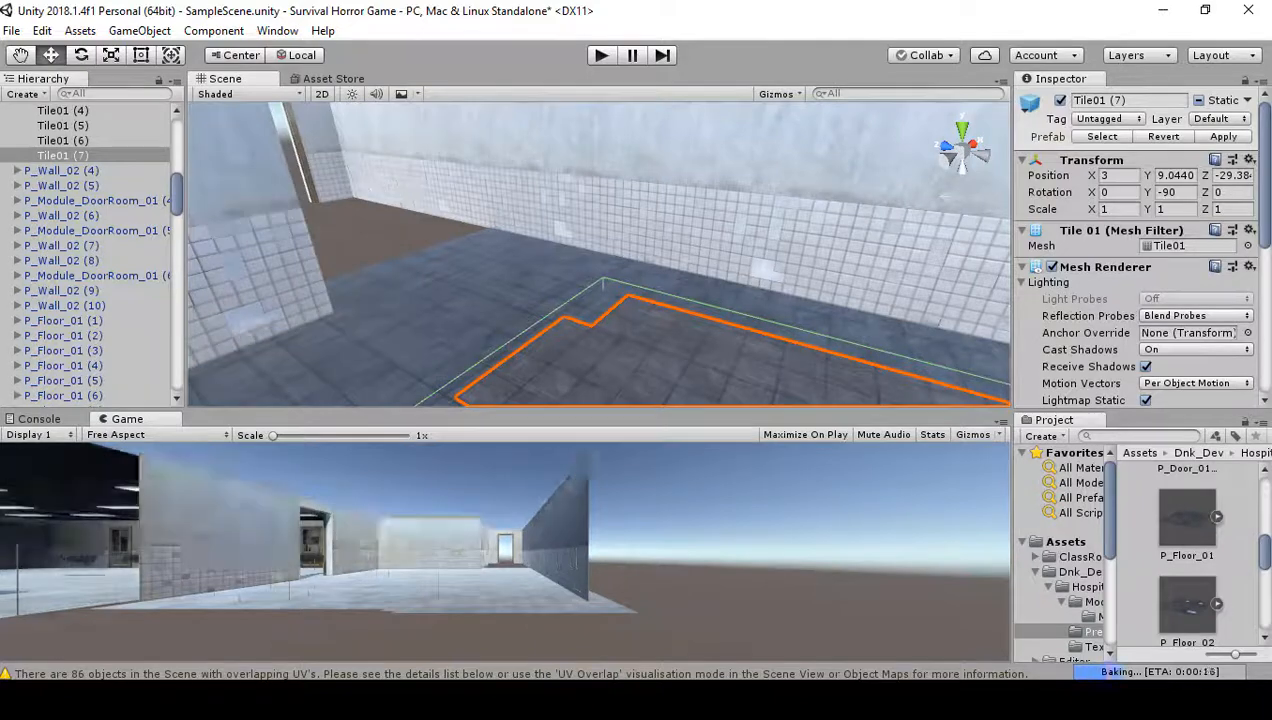
{"action": "right_click_drag", "start_coordinate": [520, 314], "coordinate": [724, 370]}
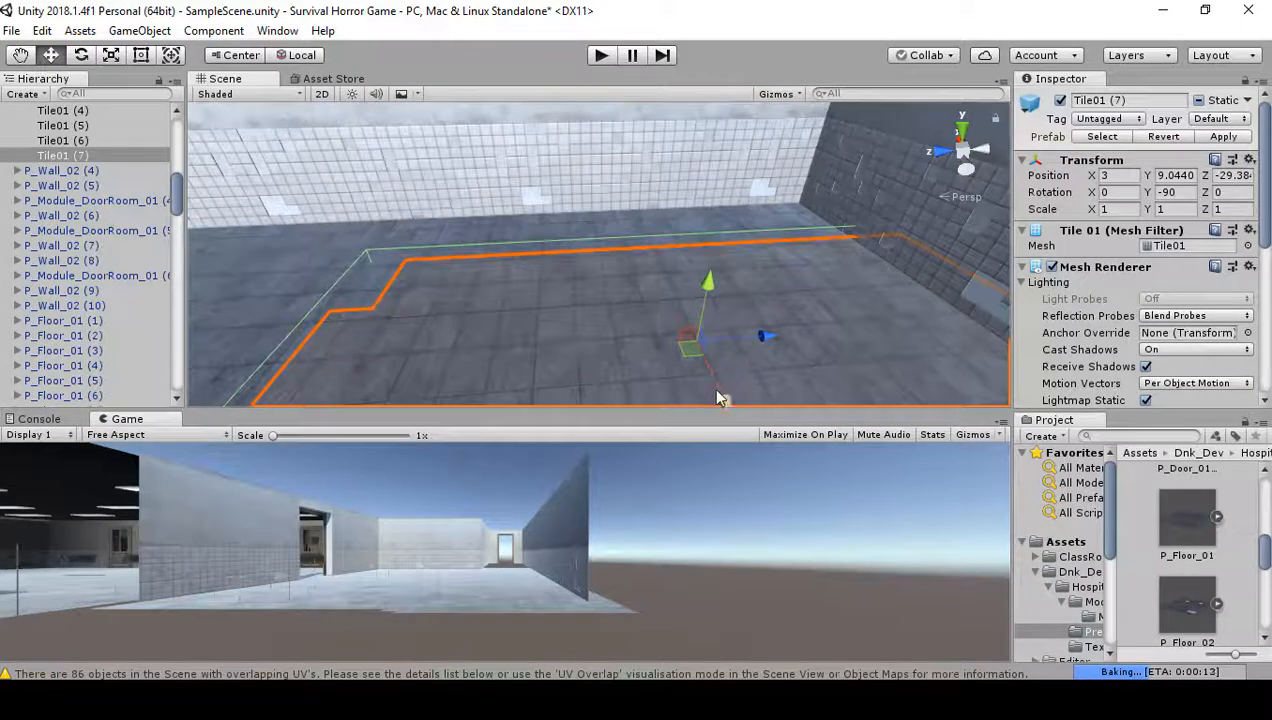
{"action": "left_click_drag", "start_coordinate": [716, 392], "coordinate": [720, 239]}
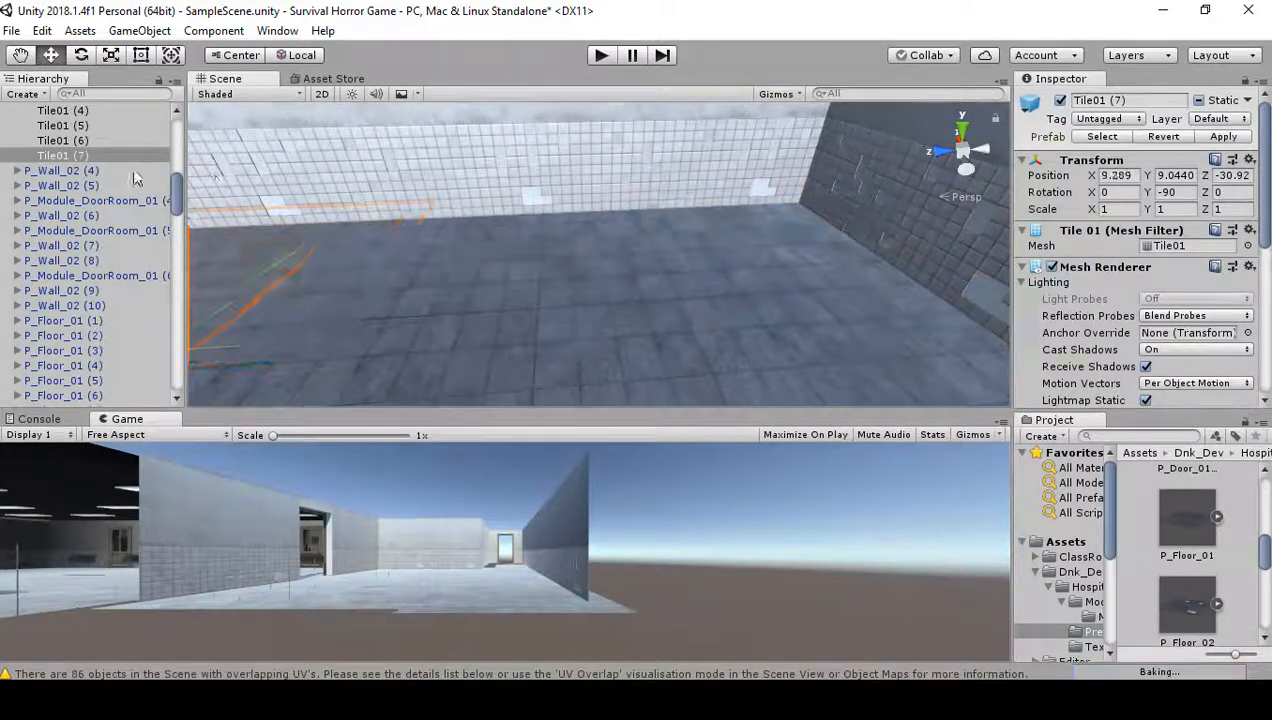
{"action": "right_click_drag", "start_coordinate": [498, 106], "coordinate": [453, 68]}
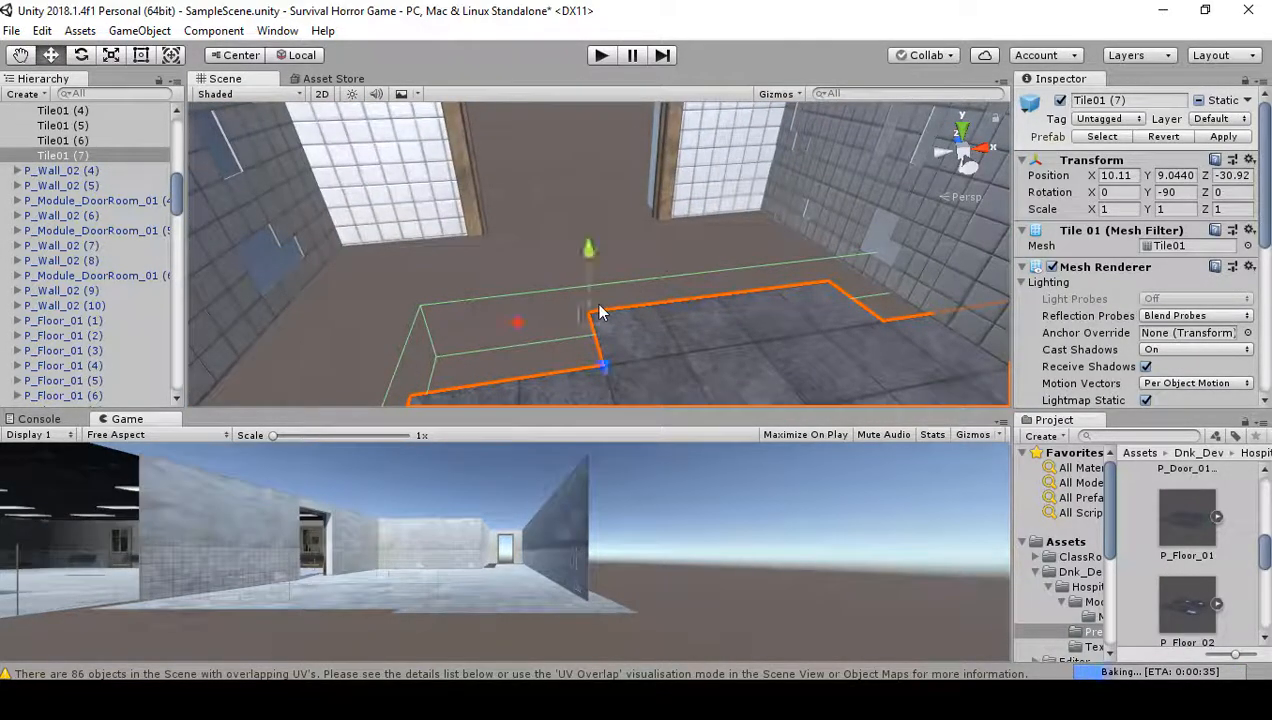
{"action": "left_click_drag", "start_coordinate": [598, 313], "coordinate": [481, 228]}
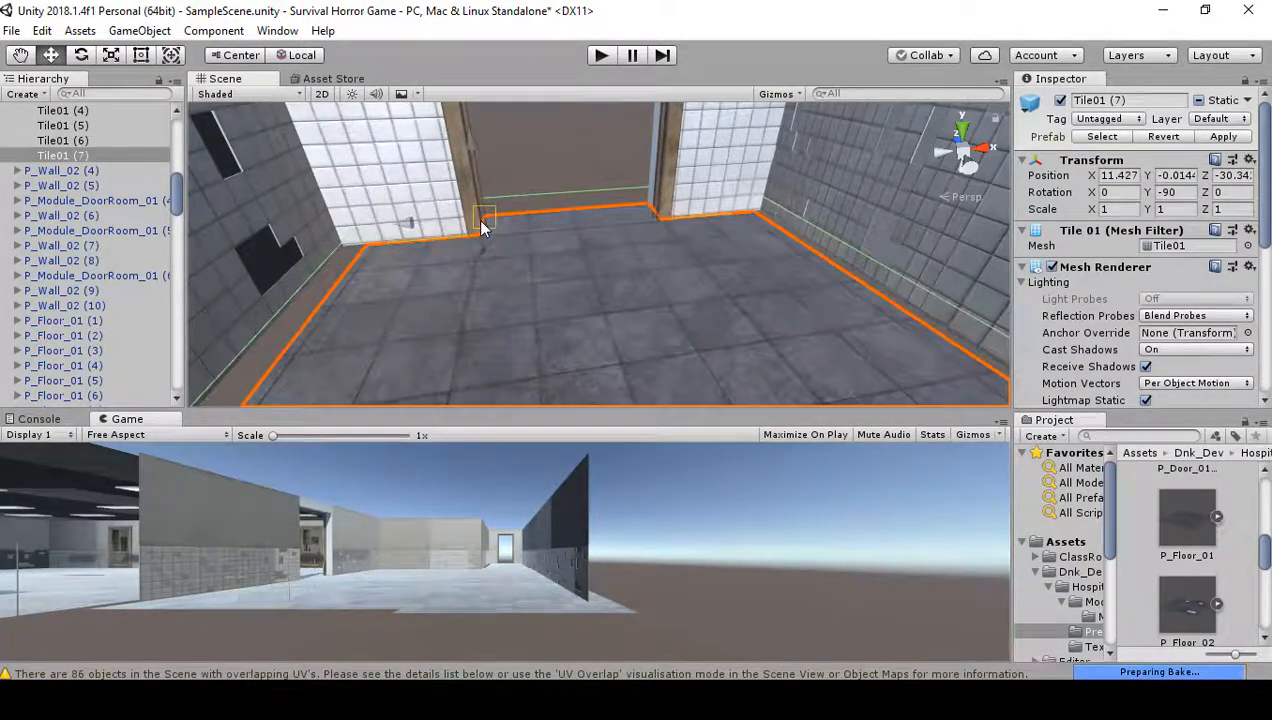
- Delete the notched tile from the doorway at the room's end
{"action": "right_click_drag", "start_coordinate": [484, 232], "coordinate": [557, 393]}
{"action": "key", "text": "Delete"}
- Duplicate the last widened floor tile and snap the copy's corner to the open end of the row
{"action": "left_click", "coordinate": [718, 315]}
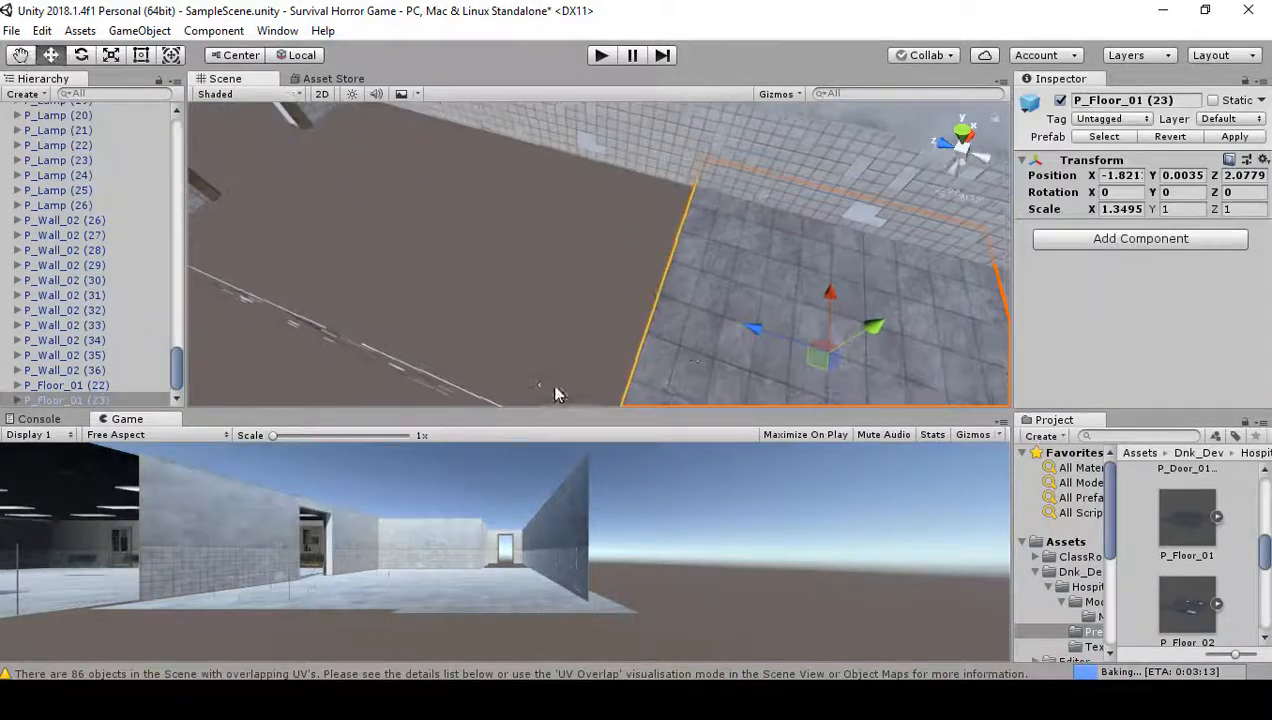
{"action": "key", "text": "ctrl+d"}
{"action": "left_click_drag", "start_coordinate": [758, 338], "coordinate": [341, 287]}
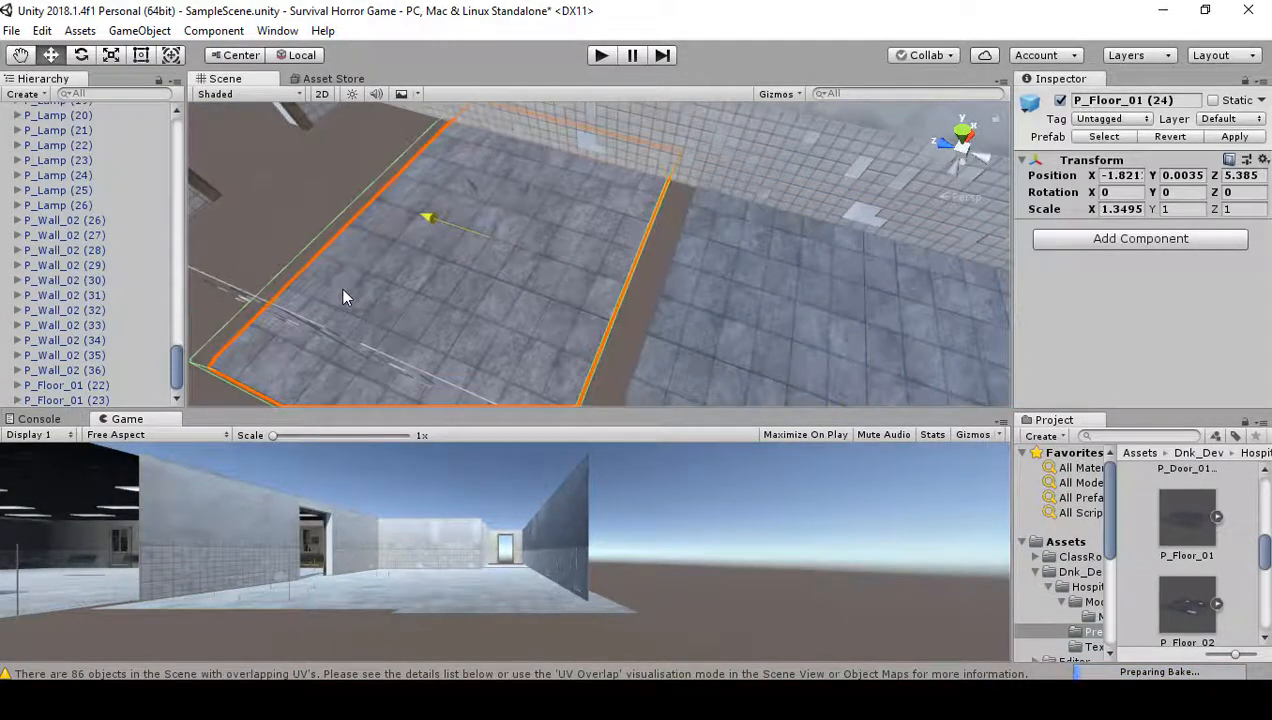
{"action": "right_click_drag", "start_coordinate": [540, 308], "coordinate": [616, 375]}
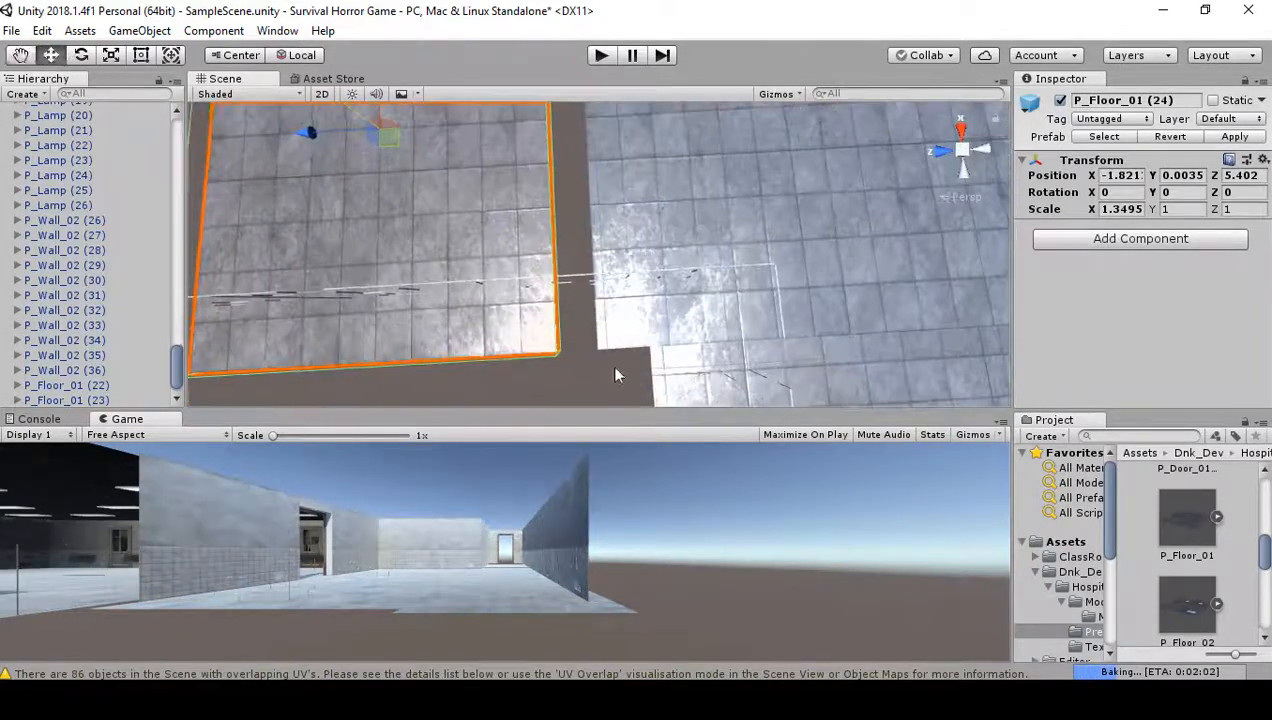
{"action": "left_click_drag", "start_coordinate": [556, 355], "coordinate": [583, 350]}
- Duplicate the newest widened floor tile and snap the copy onto the row's end beneath the doorway, at about Z 8.06
{"action": "right_click_drag", "start_coordinate": [520, 255], "coordinate": [421, 168]}
{"action": "key", "text": "ctrl+d"}
{"action": "left_click_drag", "start_coordinate": [417, 211], "coordinate": [93, 169]}
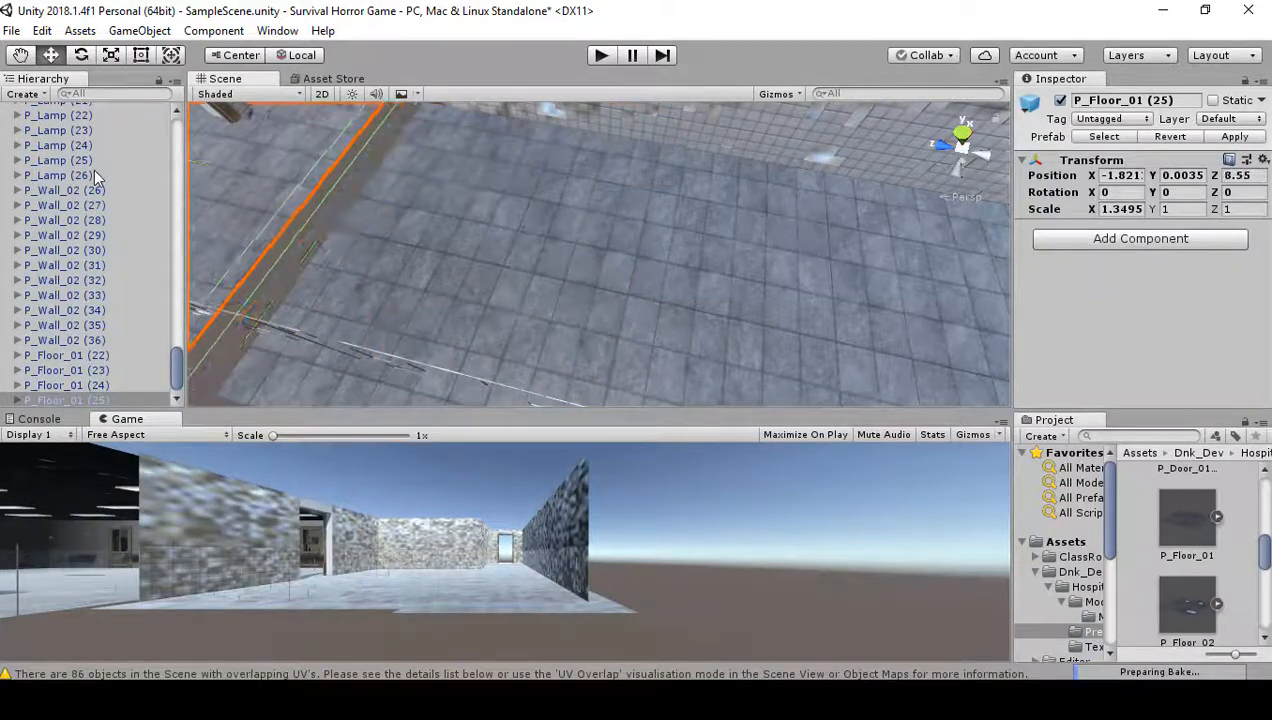
{"action": "right_click_drag", "start_coordinate": [470, 255], "coordinate": [316, 308]}
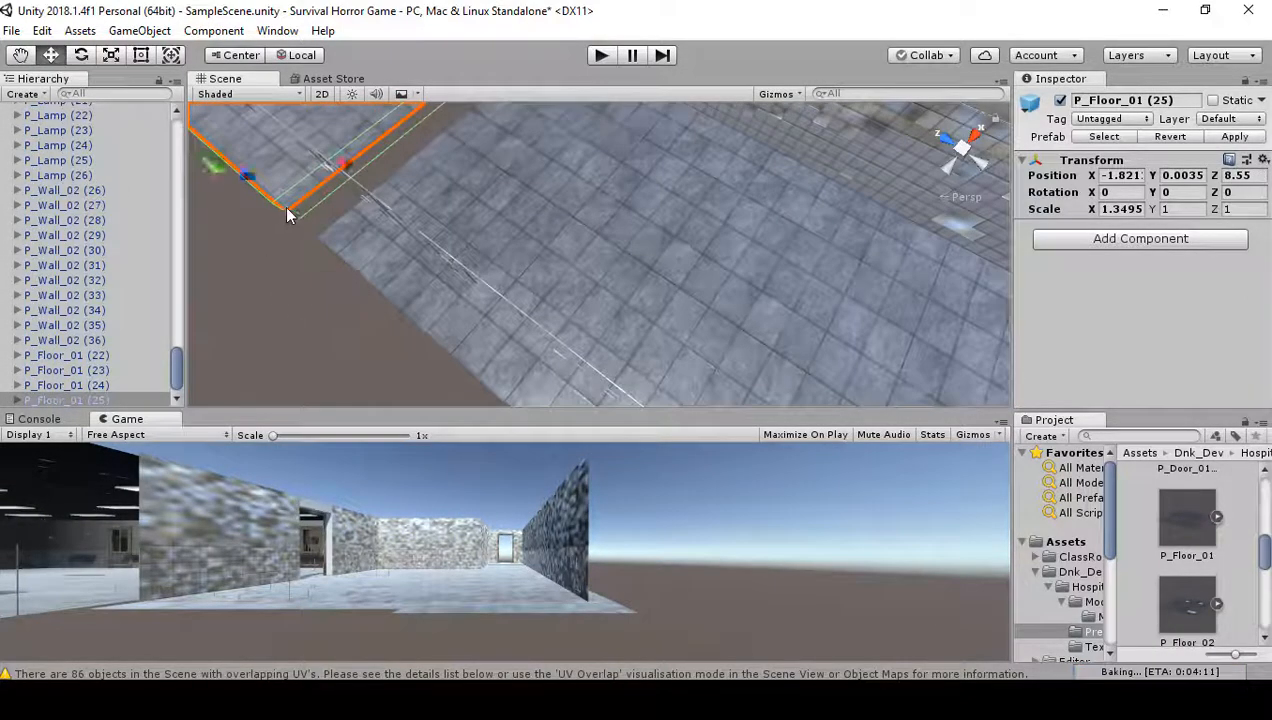
{"action": "left_click_drag", "start_coordinate": [284, 208], "coordinate": [303, 226]}
- Check the floored room and look through the hospital models and prefabs for the P_Ceiling_01 piece
{"action": "right_click_drag", "start_coordinate": [426, 222], "coordinate": [1110, 622]}
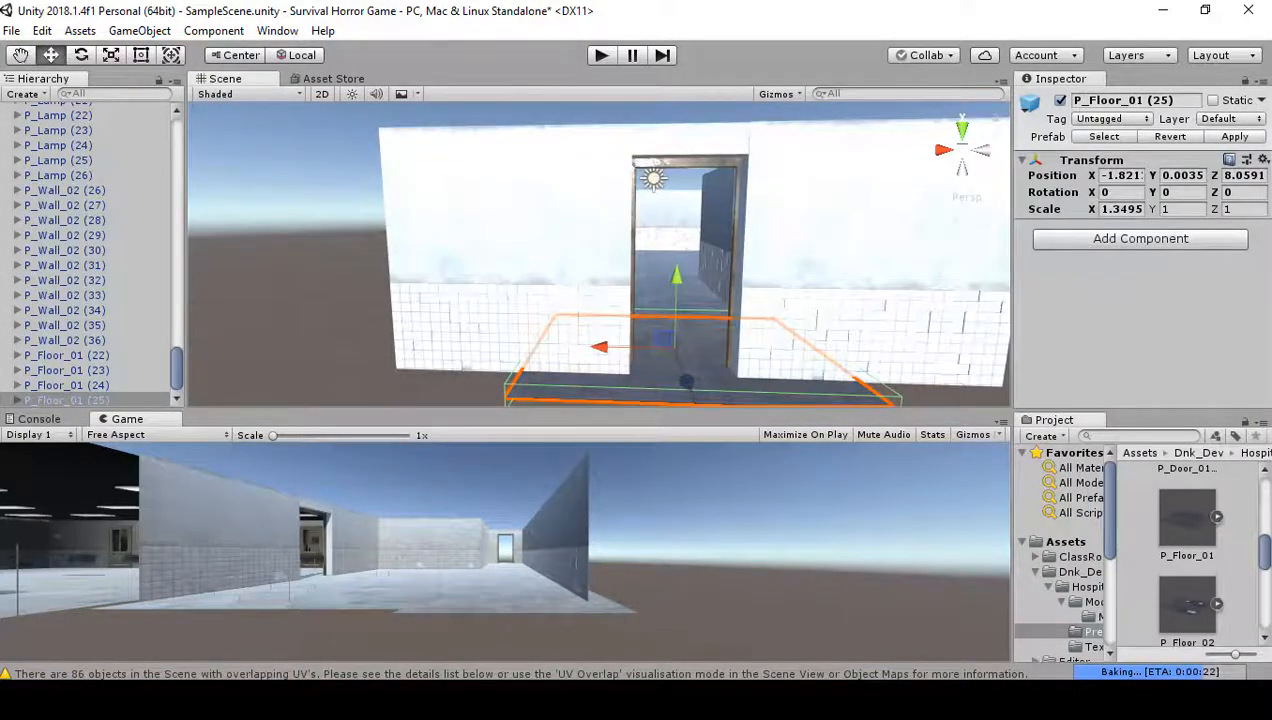
{"action": "right_click_drag", "start_coordinate": [672, 337], "coordinate": [851, 366]}
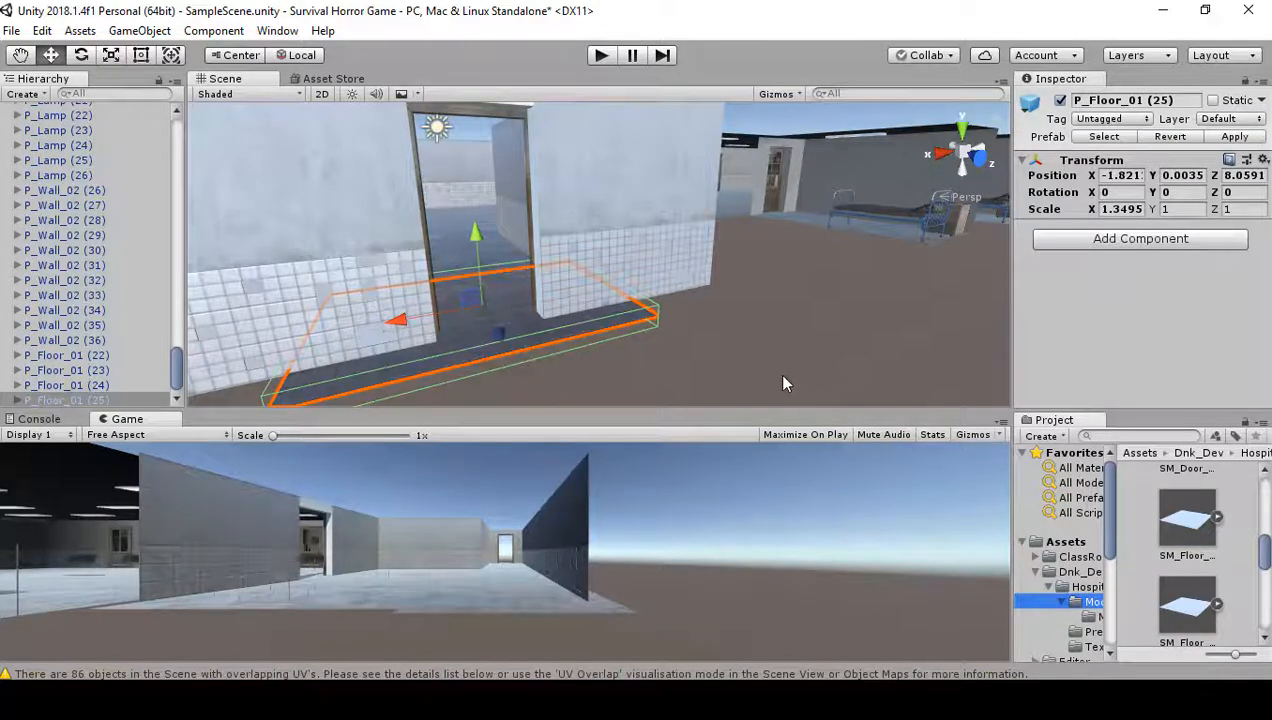
{"action": "right_click_drag", "start_coordinate": [694, 336], "coordinate": [978, 264]}
{"action": "key", "text": "w"}
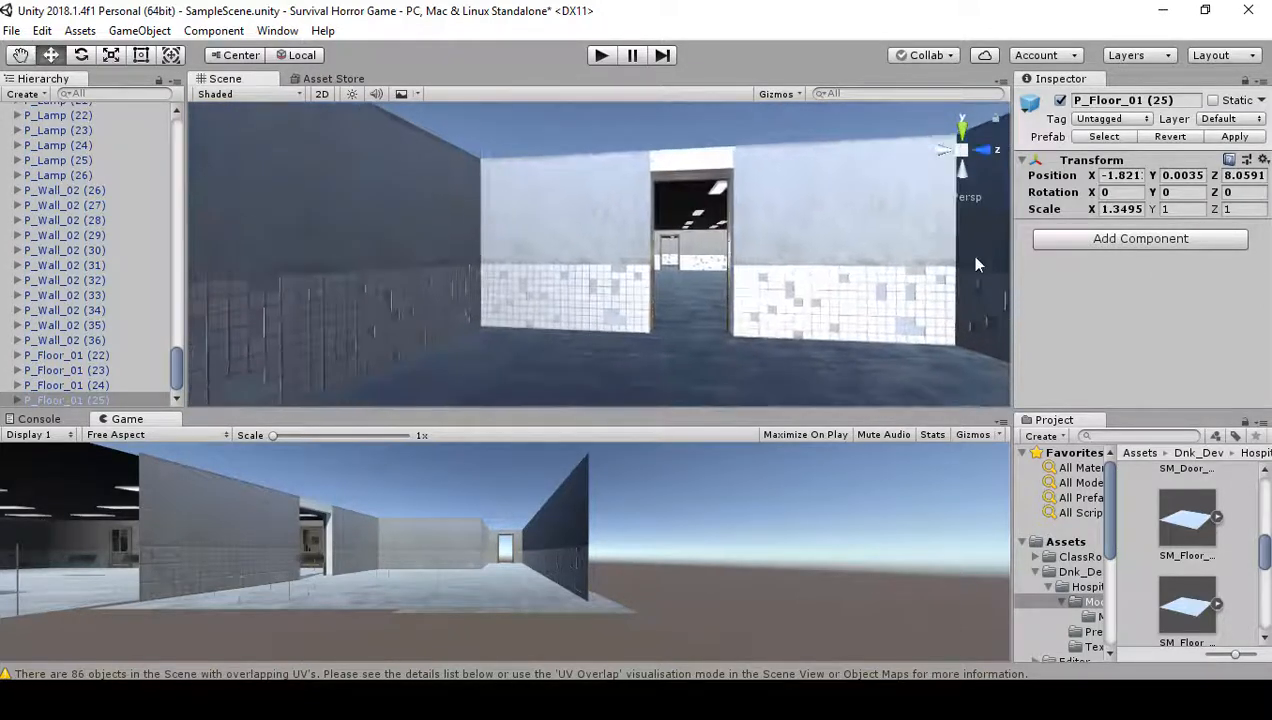
{"action": "scroll", "coordinate": [1205, 580], "scroll_direction": "down", "scroll_amount": 2}
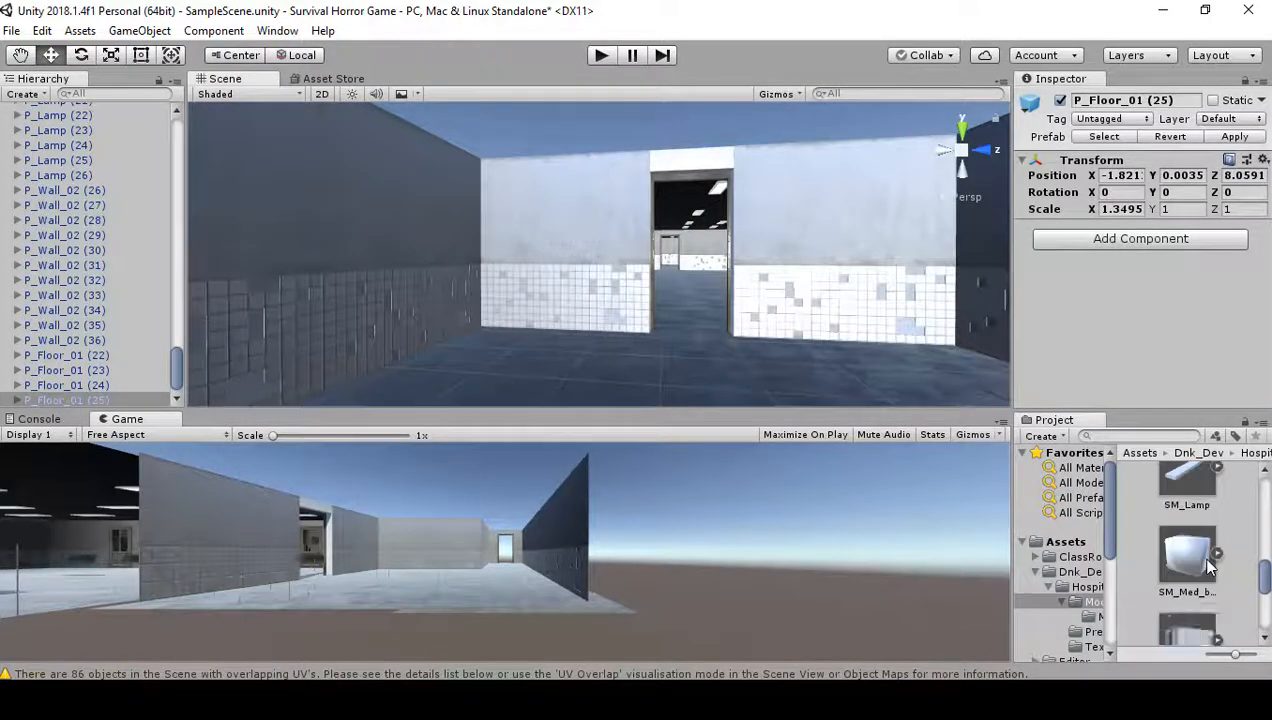
{"action": "scroll", "coordinate": [1208, 567], "scroll_direction": "up", "scroll_amount": 5}
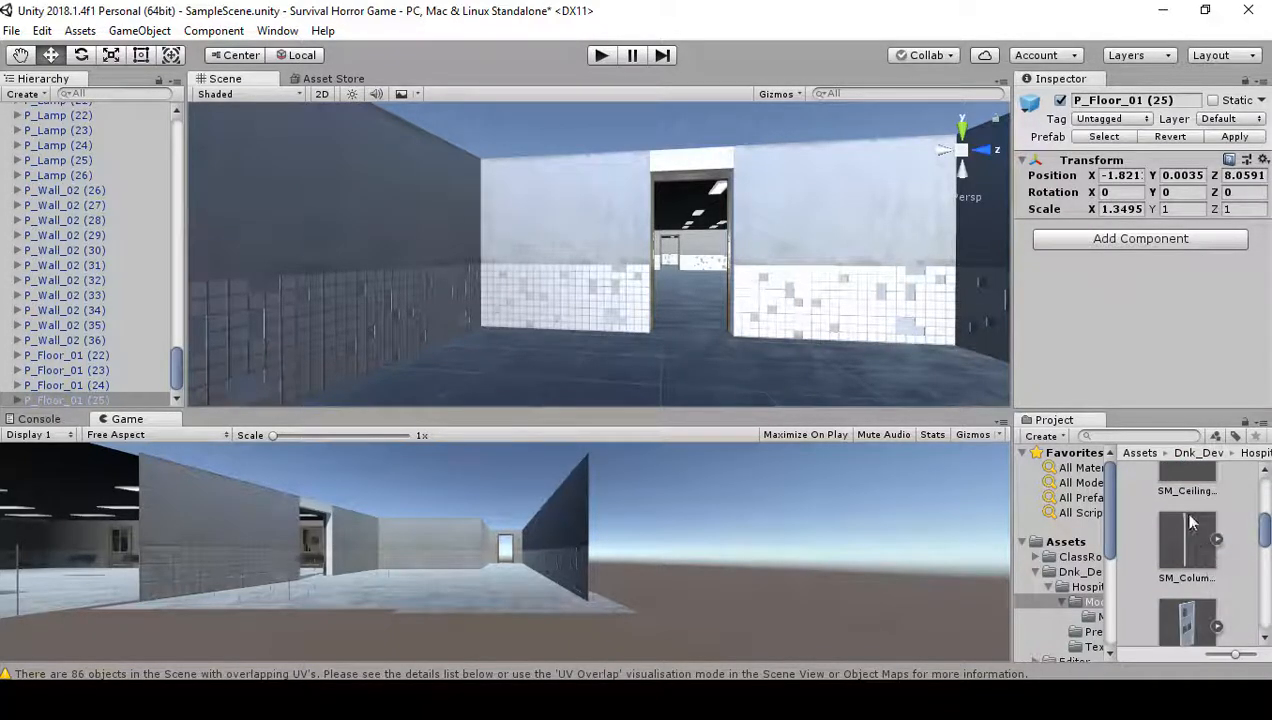
{"action": "scroll", "coordinate": [1176, 490], "scroll_direction": "up", "scroll_amount": 1}
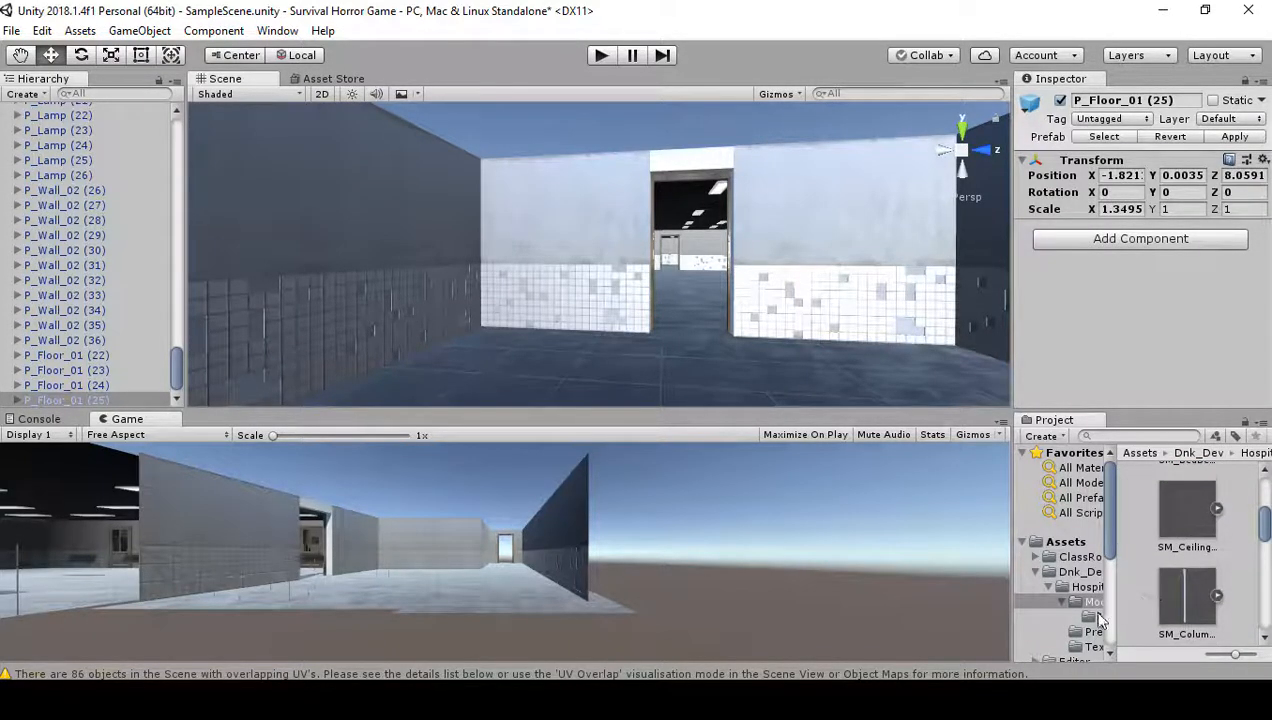
{"action": "scroll", "coordinate": [1190, 585], "scroll_direction": "up", "scroll_amount": 2}
{"action": "scroll", "coordinate": [1190, 585], "scroll_direction": "down", "scroll_amount": 2}
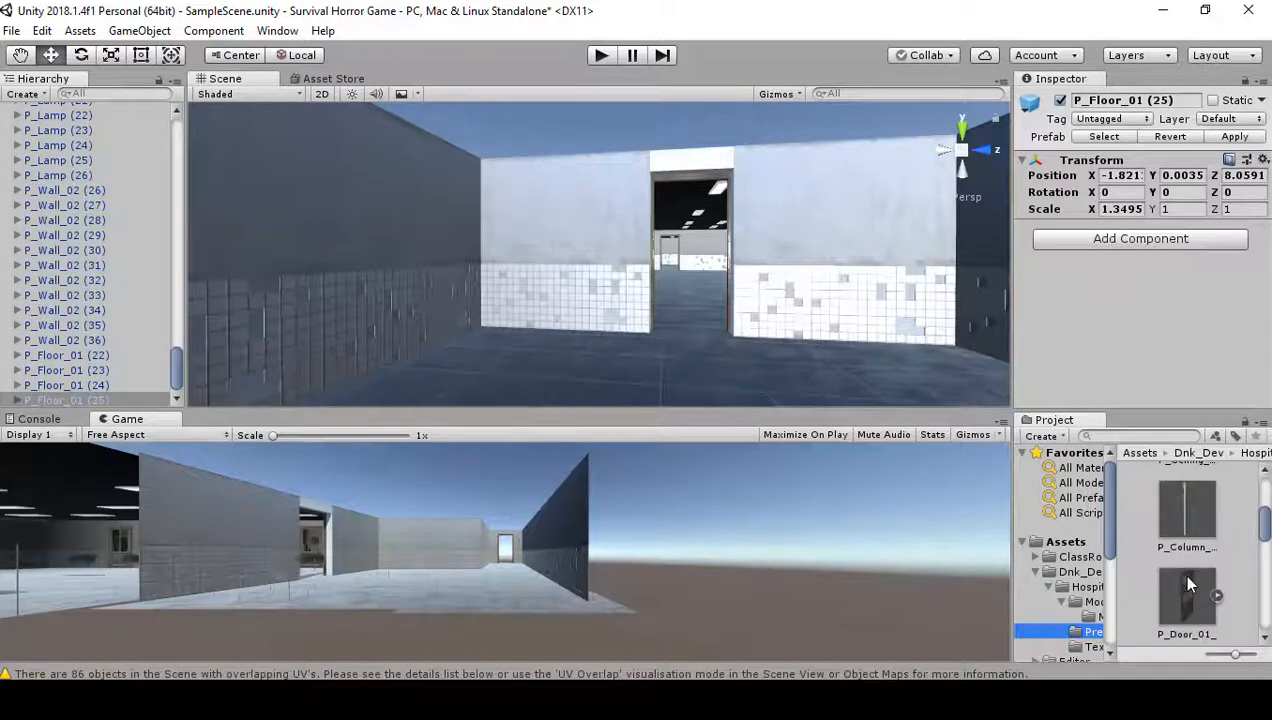
{"action": "scroll", "coordinate": [1190, 585], "scroll_direction": "up", "scroll_amount": 2}
{"action": "left_click", "coordinate": [1170, 546]}
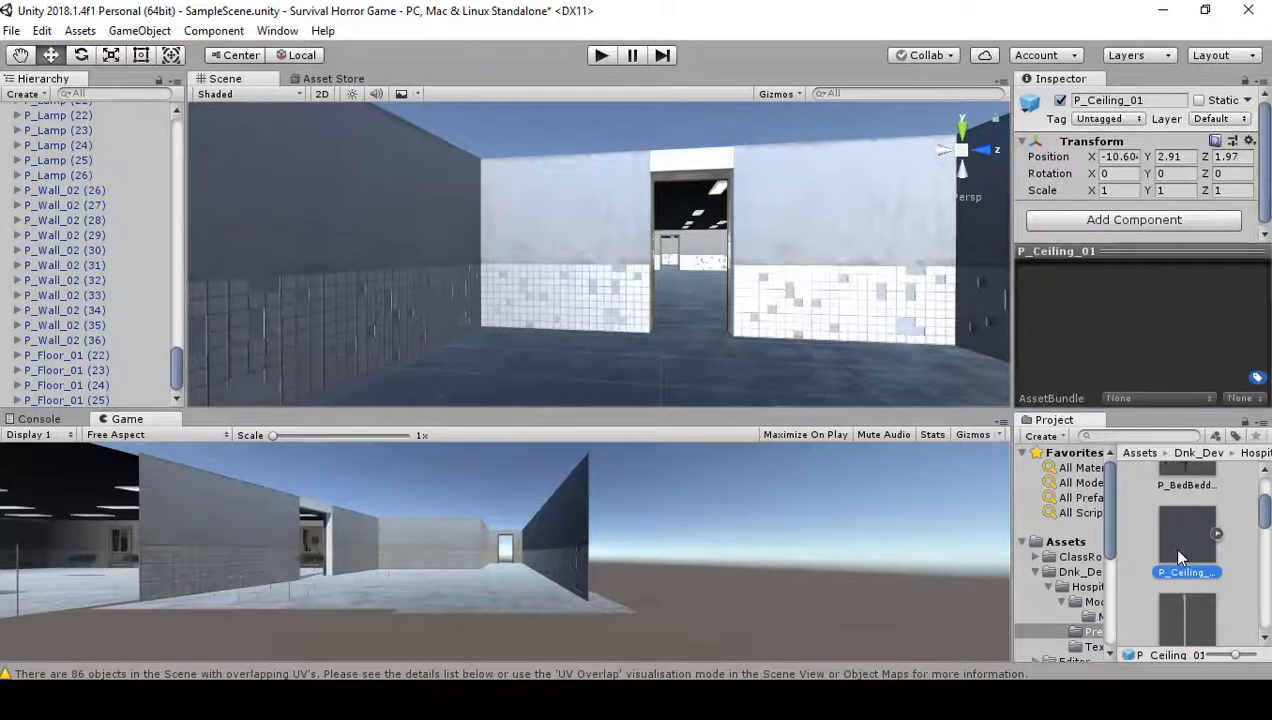
- Place a P_Ceiling_01 prefab over the room and snap its corner to the top of the wall corner, at about X -7.29, Y 3.00, Z -3.20
{"action": "left_click_drag", "start_coordinate": [661, 345], "coordinate": [520, 125]}
{"action": "left_click_drag", "start_coordinate": [546, 65], "coordinate": [545, 26]}
{"action": "right_click_drag", "start_coordinate": [547, 204], "coordinate": [460, 162]}
{"action": "scroll", "coordinate": [546, 208], "scroll_direction": "up", "scroll_amount": 4}
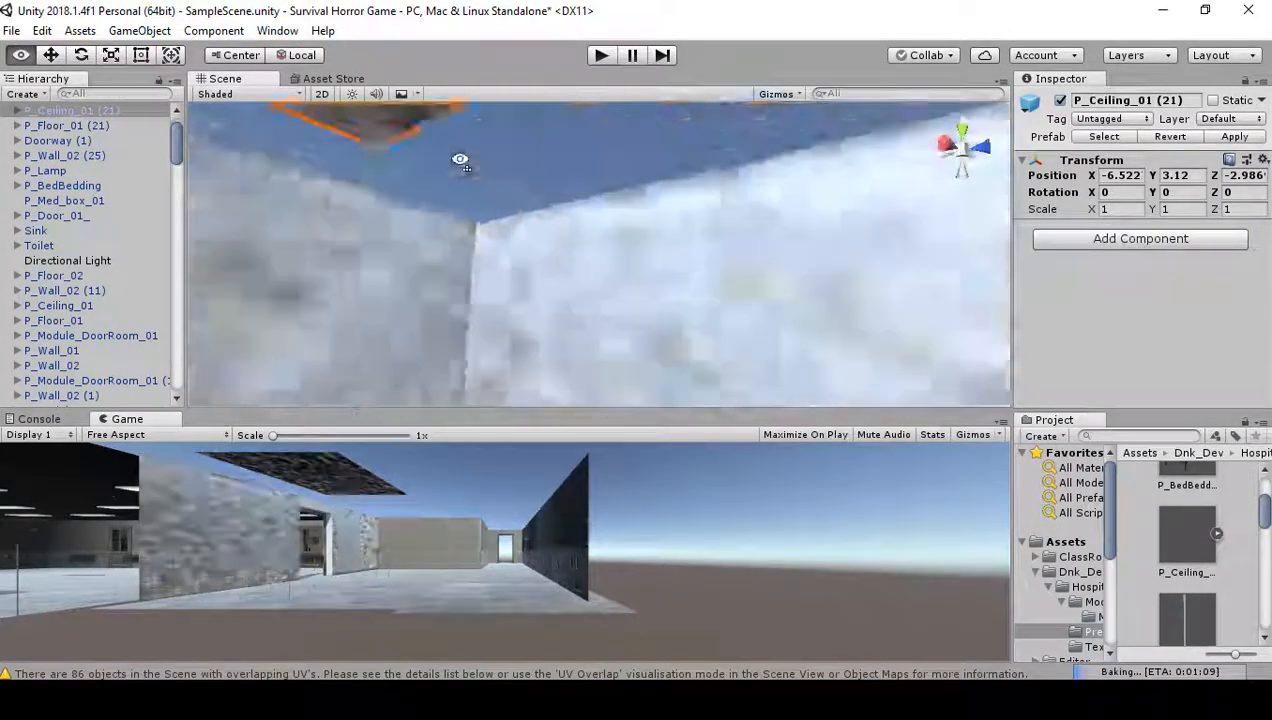
{"action": "scroll", "coordinate": [466, 170], "scroll_direction": "down", "scroll_amount": 3}
{"action": "key", "text": "v"}
{"action": "left_click_drag", "start_coordinate": [477, 203], "coordinate": [495, 211]}
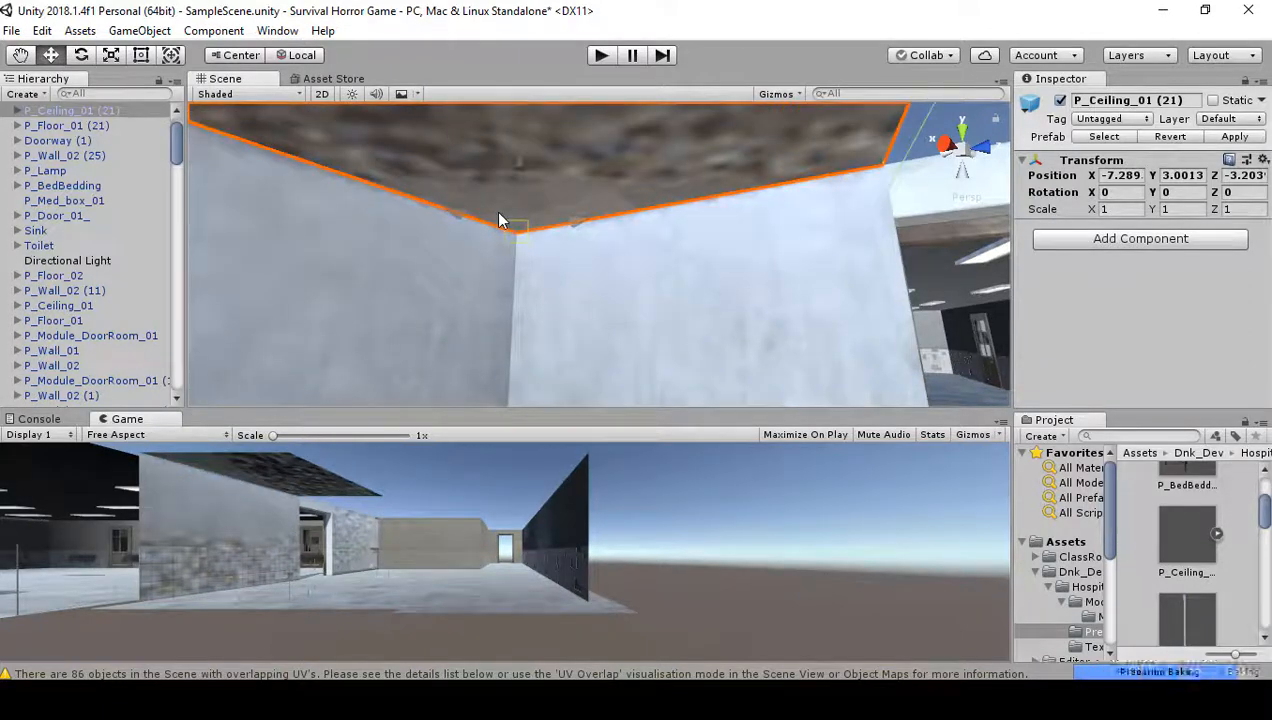
- Duplicate the ceiling tile and snap the copy to its open edge above the doorway, at about Z -0.21
{"action": "right_click_drag", "start_coordinate": [597, 303], "coordinate": [568, 249]}
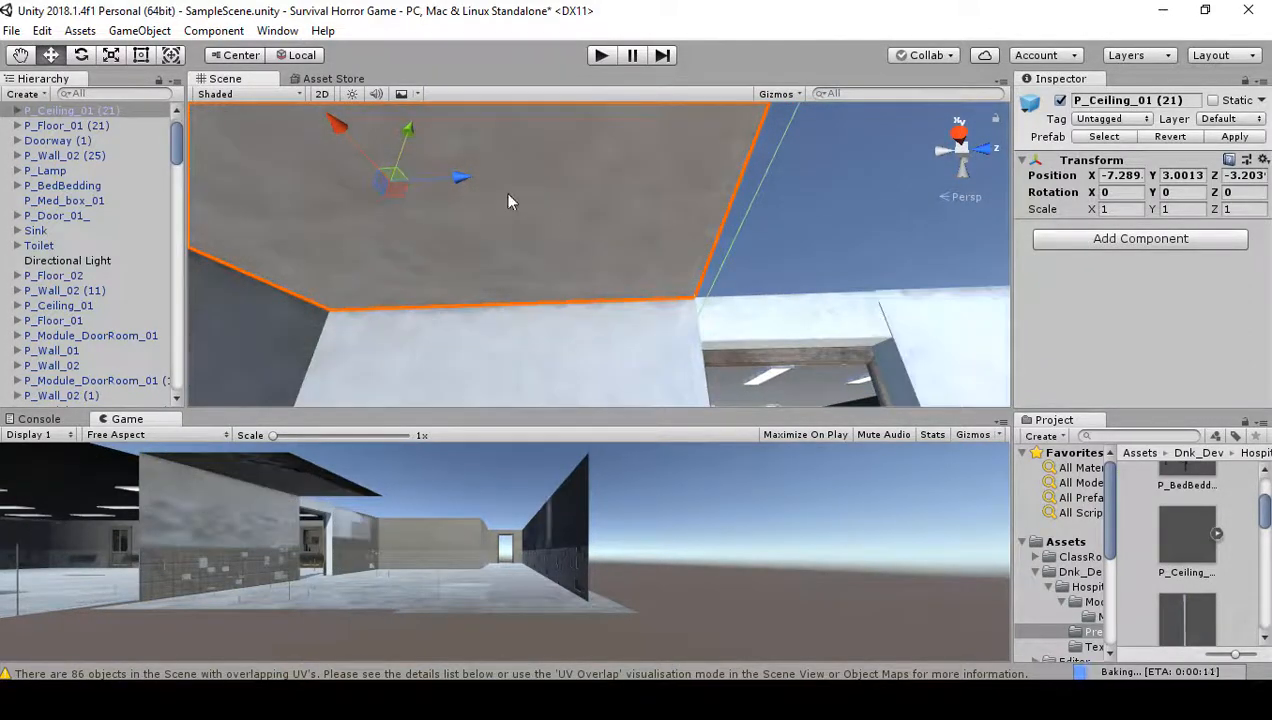
{"action": "key", "text": "ctrl+d"}
{"action": "left_click_drag", "start_coordinate": [466, 184], "coordinate": [1097, 215]}
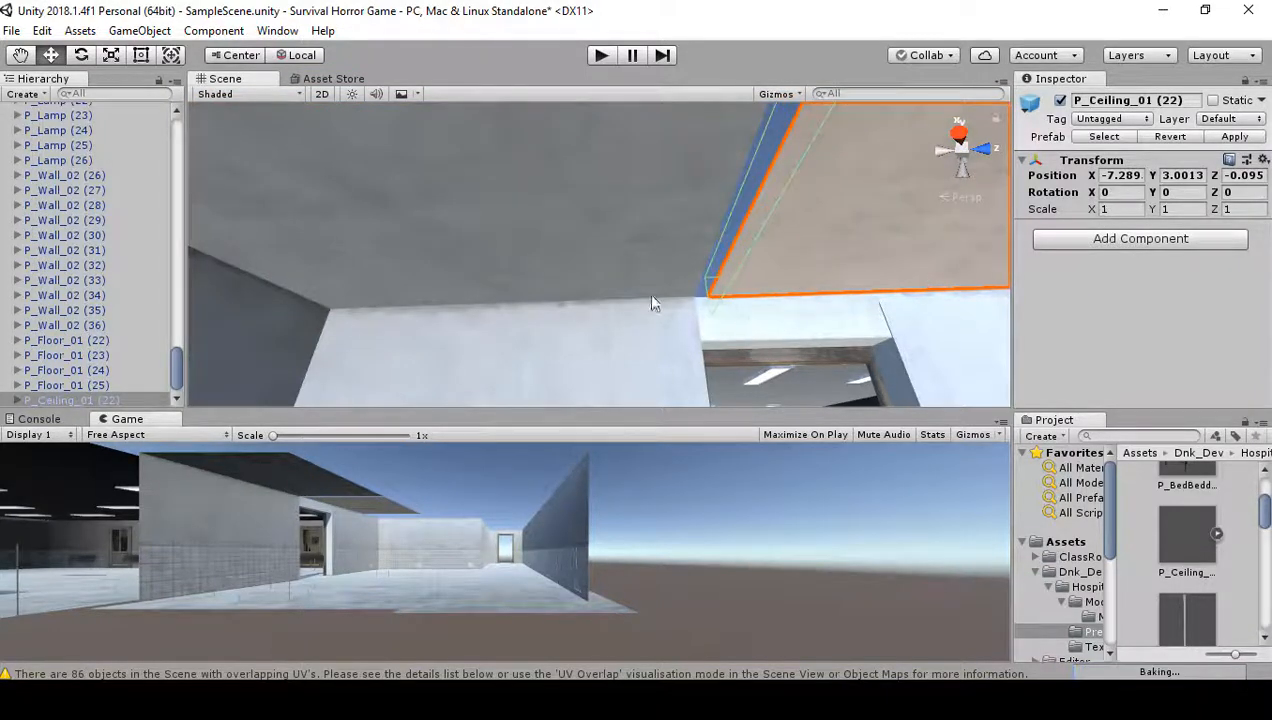
{"action": "left_click_drag", "start_coordinate": [705, 308], "coordinate": [693, 299]}
- Duplicate the second ceiling tile and snap the copy against its open edge to complete the three-tile row
{"action": "right_click_drag", "start_coordinate": [694, 300], "coordinate": [1, 350]}
{"action": "right_click_drag", "start_coordinate": [663, 278], "coordinate": [393, 235]}
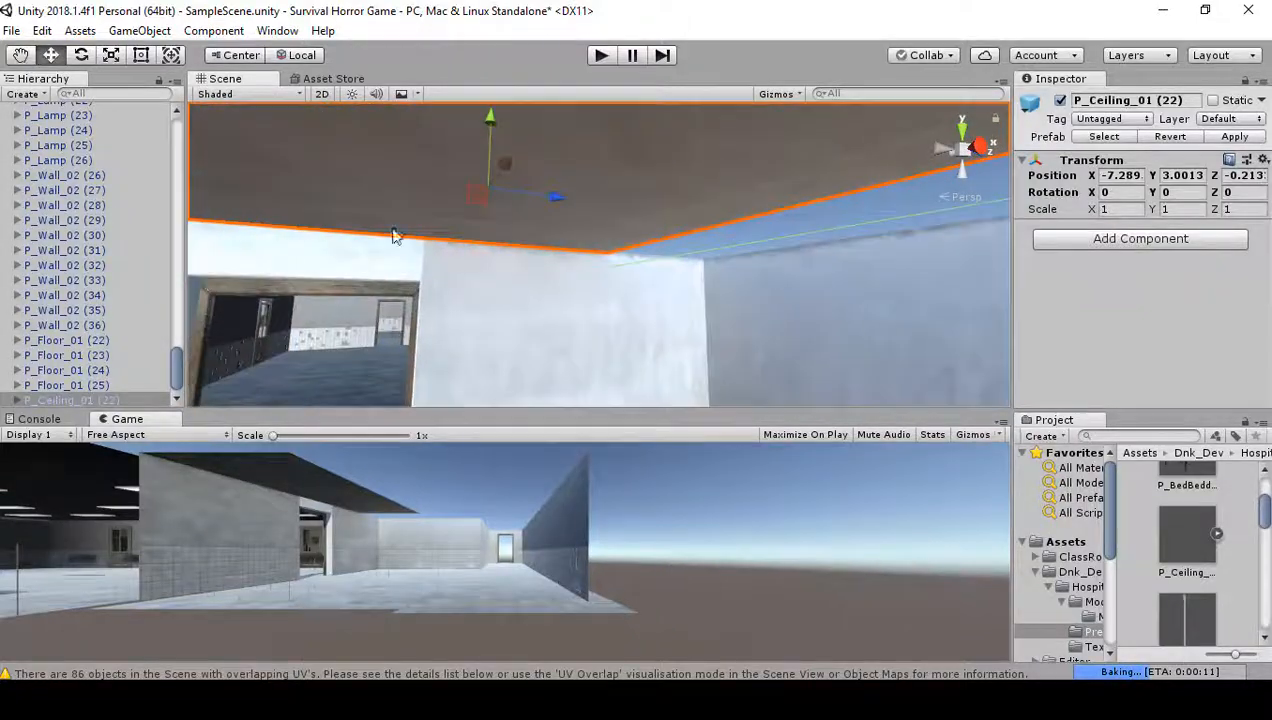
{"action": "key", "text": "ctrl+d"}
{"action": "left_click_drag", "start_coordinate": [547, 190], "coordinate": [990, 192]}
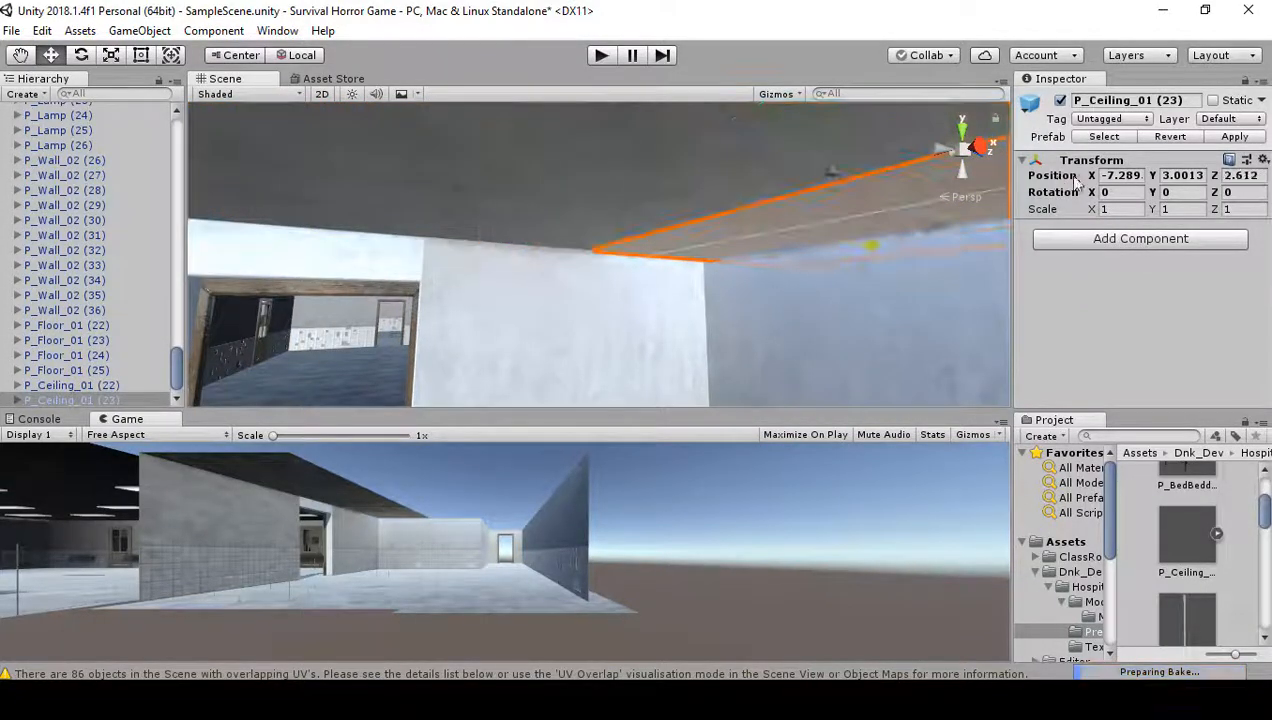
{"action": "right_click_drag", "start_coordinate": [759, 273], "coordinate": [637, 319]}
{"action": "left_click_drag", "start_coordinate": [630, 303], "coordinate": [673, 301]}
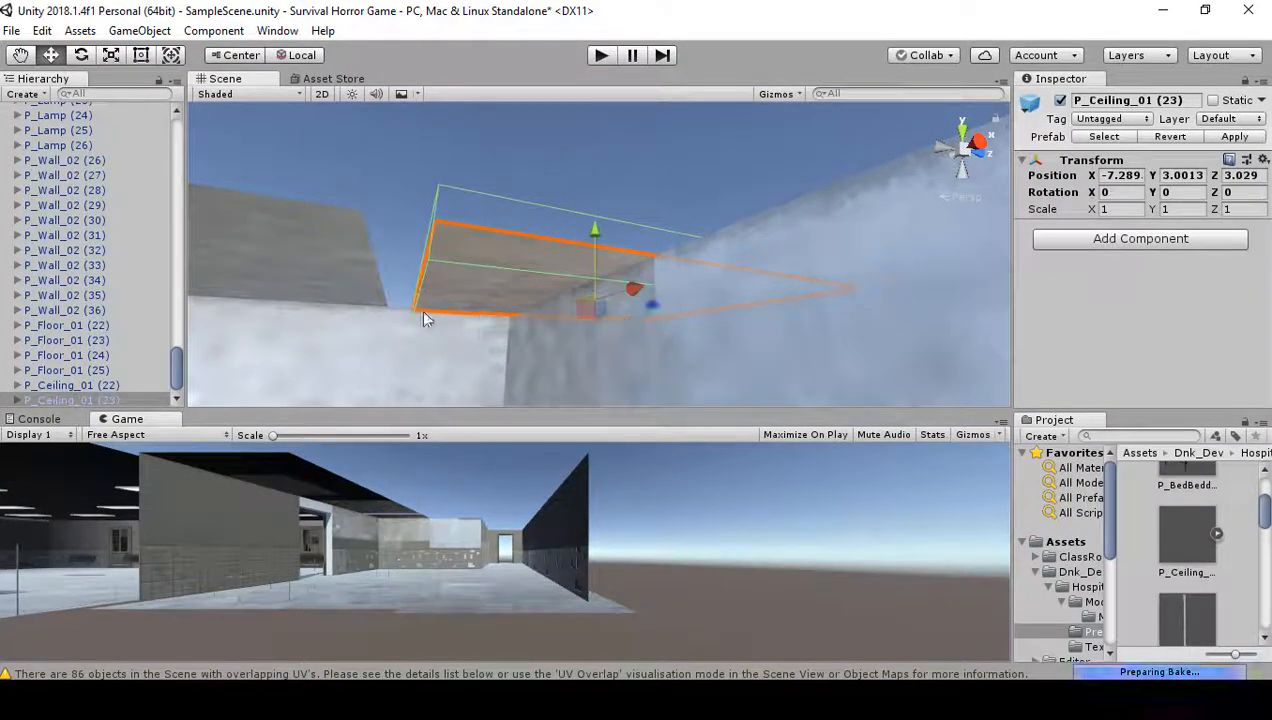
{"action": "left_click_drag", "start_coordinate": [413, 310], "coordinate": [397, 310]}
- Duplicate the row of three ceiling tiles together and move the copies across the room to about X -3.78
{"action": "right_click_drag", "start_coordinate": [402, 325], "coordinate": [216, 340]}
{"action": "right_click_drag", "start_coordinate": [408, 289], "coordinate": [545, 264]}
{"action": "left_click", "coordinate": [365, 304], "text": "shift"}
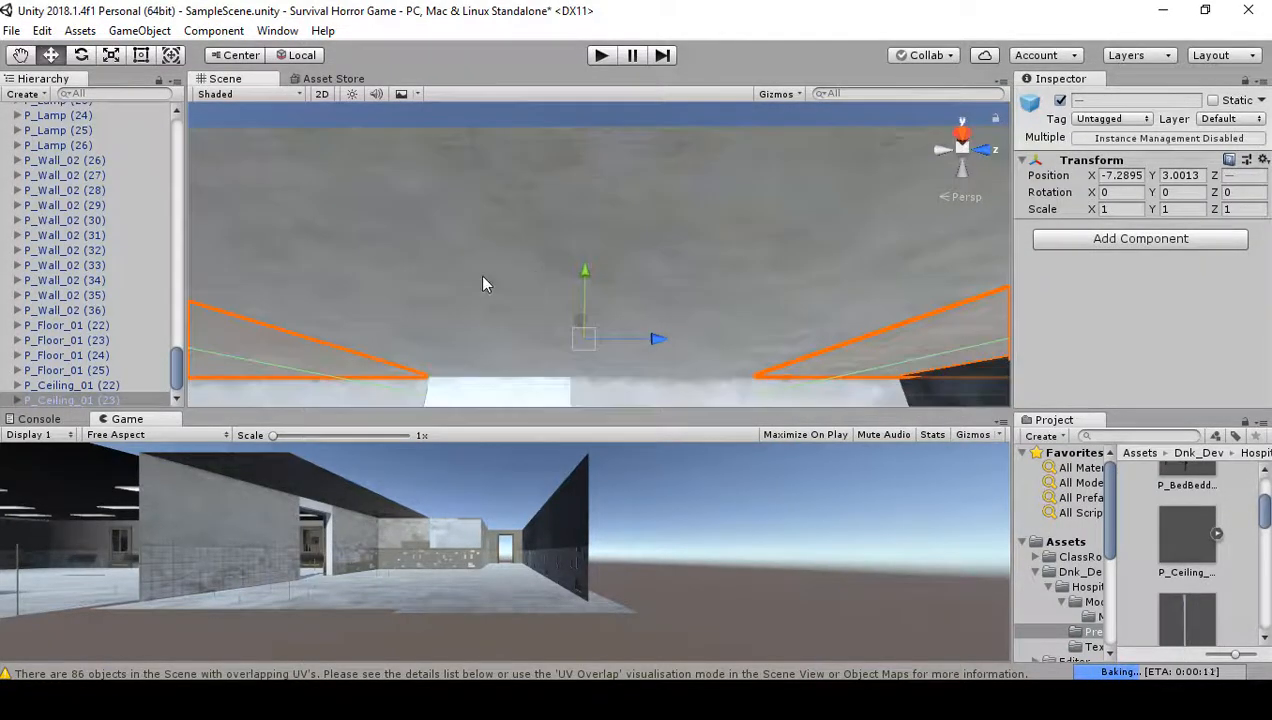
{"action": "left_click", "coordinate": [482, 276], "text": "shift"}
{"action": "right_click_drag", "start_coordinate": [590, 323], "coordinate": [1241, 321]}
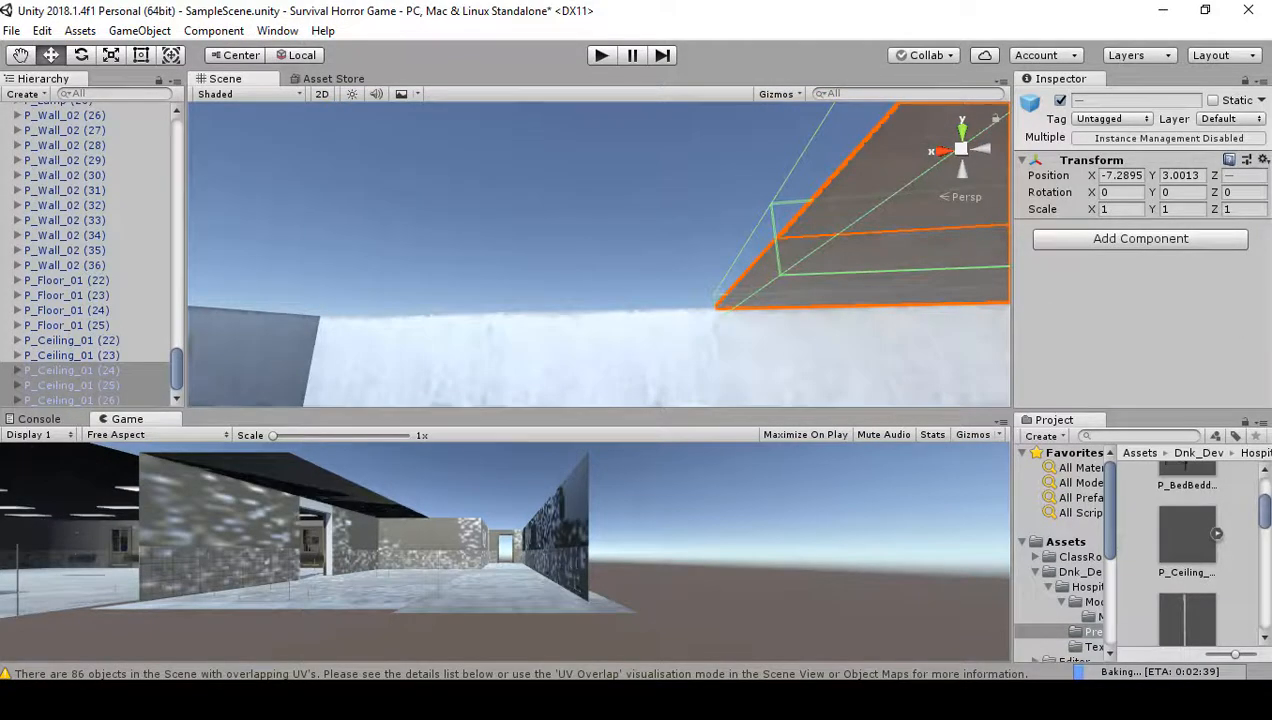
{"action": "right_click_drag", "start_coordinate": [476, 343], "coordinate": [670, 307]}
{"action": "left_click_drag", "start_coordinate": [440, 267], "coordinate": [1171, 301]}
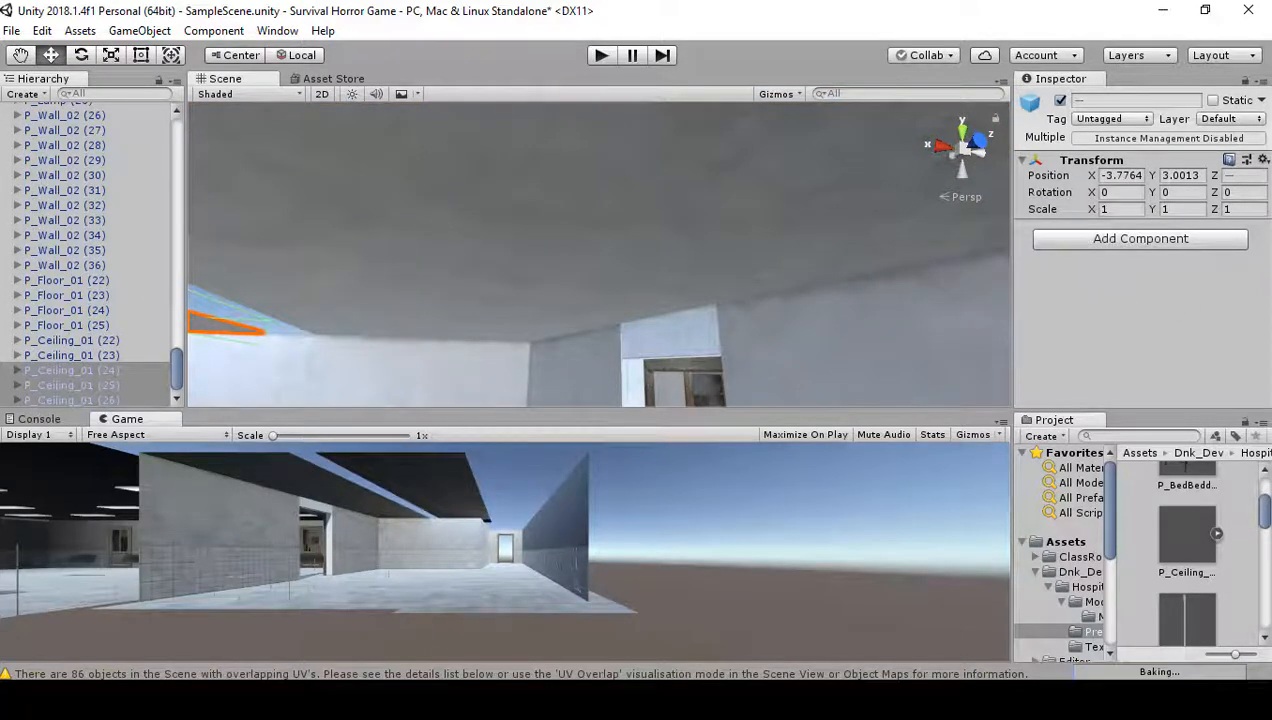
- Snap the copied ceiling row against the first row's edge, at about X -4.29, Y 3.00
{"action": "right_click_drag", "start_coordinate": [656, 169], "coordinate": [478, 222]}
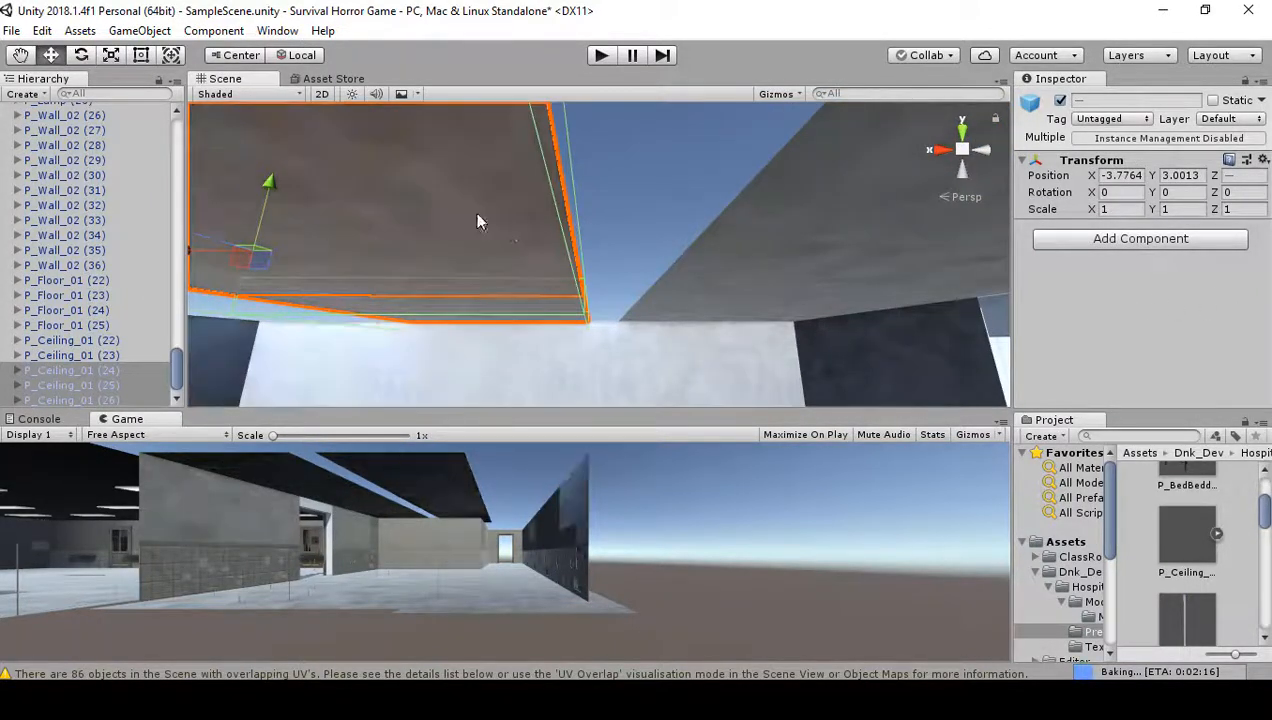
{"action": "left_click", "coordinate": [616, 252]}
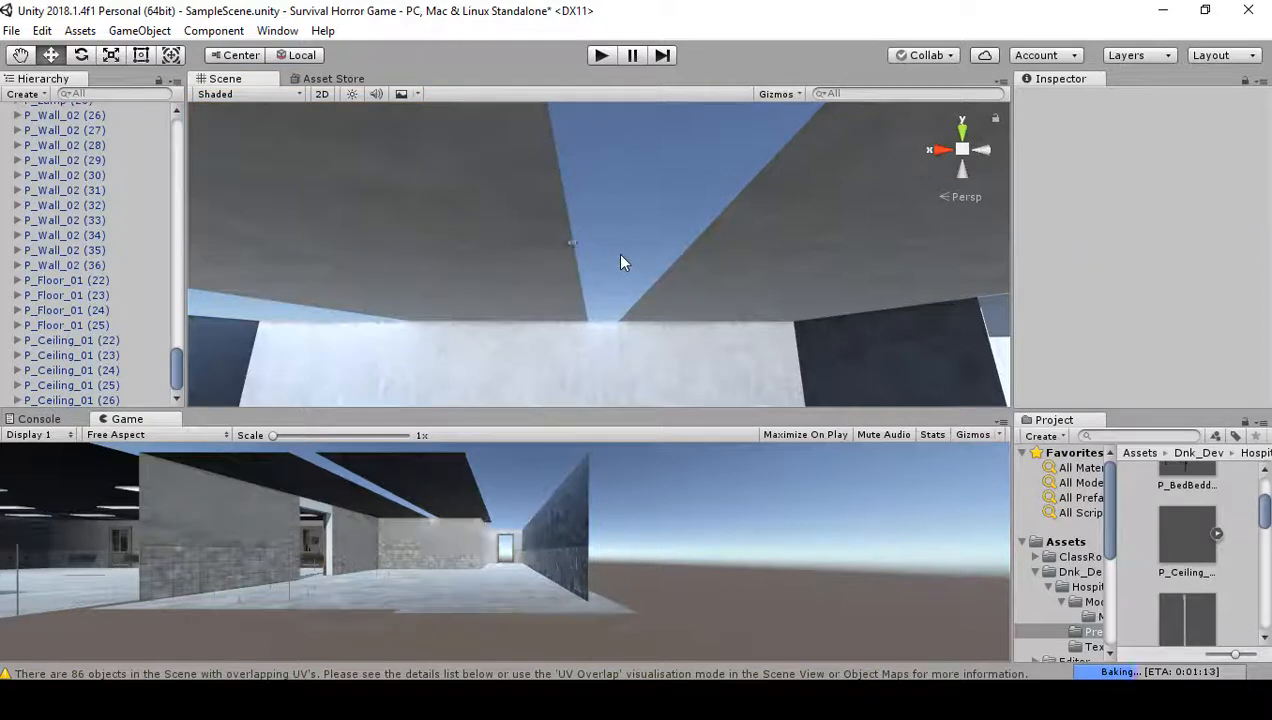
{"action": "key", "text": "ctrl+z"}
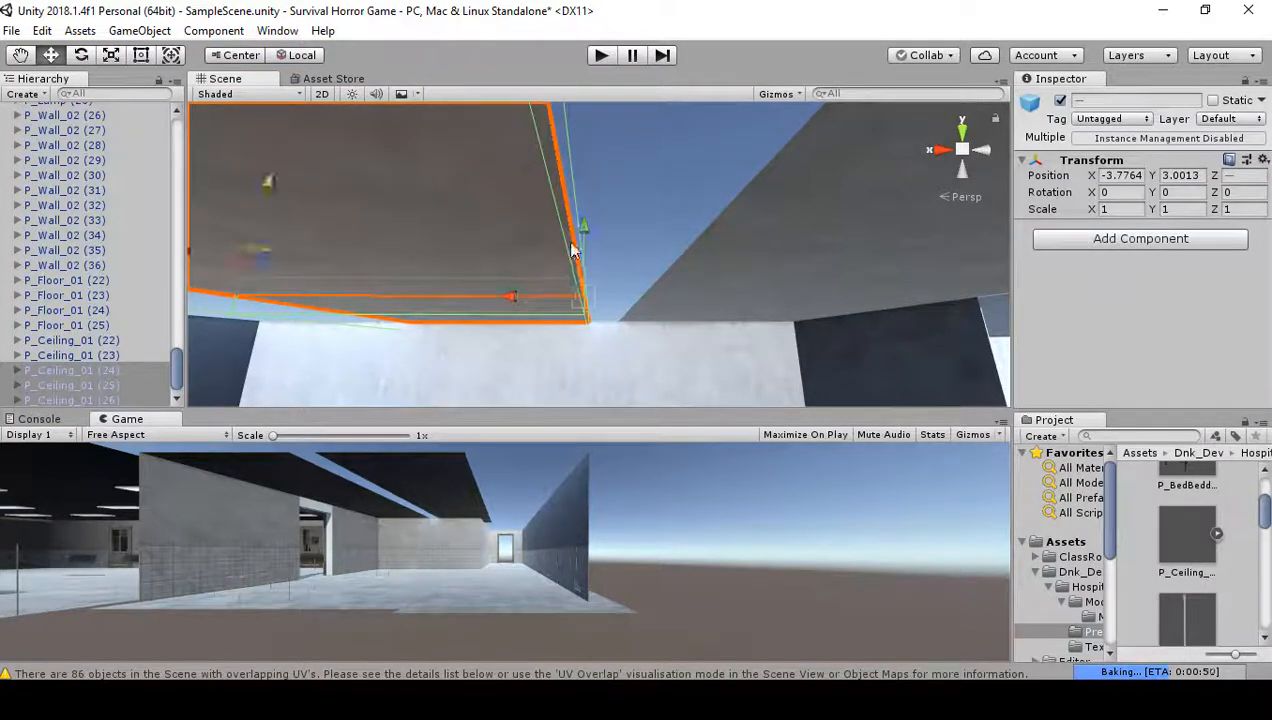
{"action": "left_click_drag", "start_coordinate": [599, 272], "coordinate": [609, 274]}
{"action": "right_click_drag", "start_coordinate": [720, 358], "coordinate": [1165, 345]}
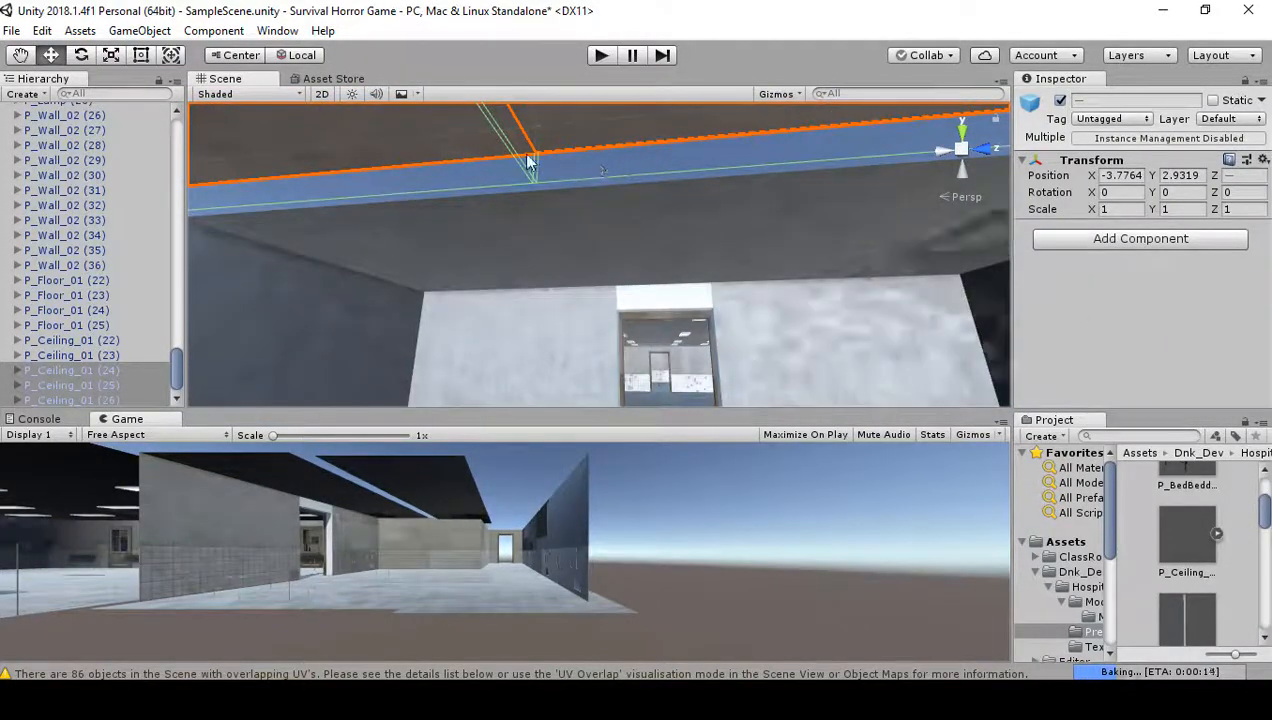
{"action": "left_click_drag", "start_coordinate": [528, 156], "coordinate": [544, 172]}
- Duplicate the second row of three ceiling tiles and snap the copies against its open edge, at about X -1.29
{"action": "right_click_drag", "start_coordinate": [548, 176], "coordinate": [159, 213]}
{"action": "right_click_drag", "start_coordinate": [556, 258], "coordinate": [756, 248]}
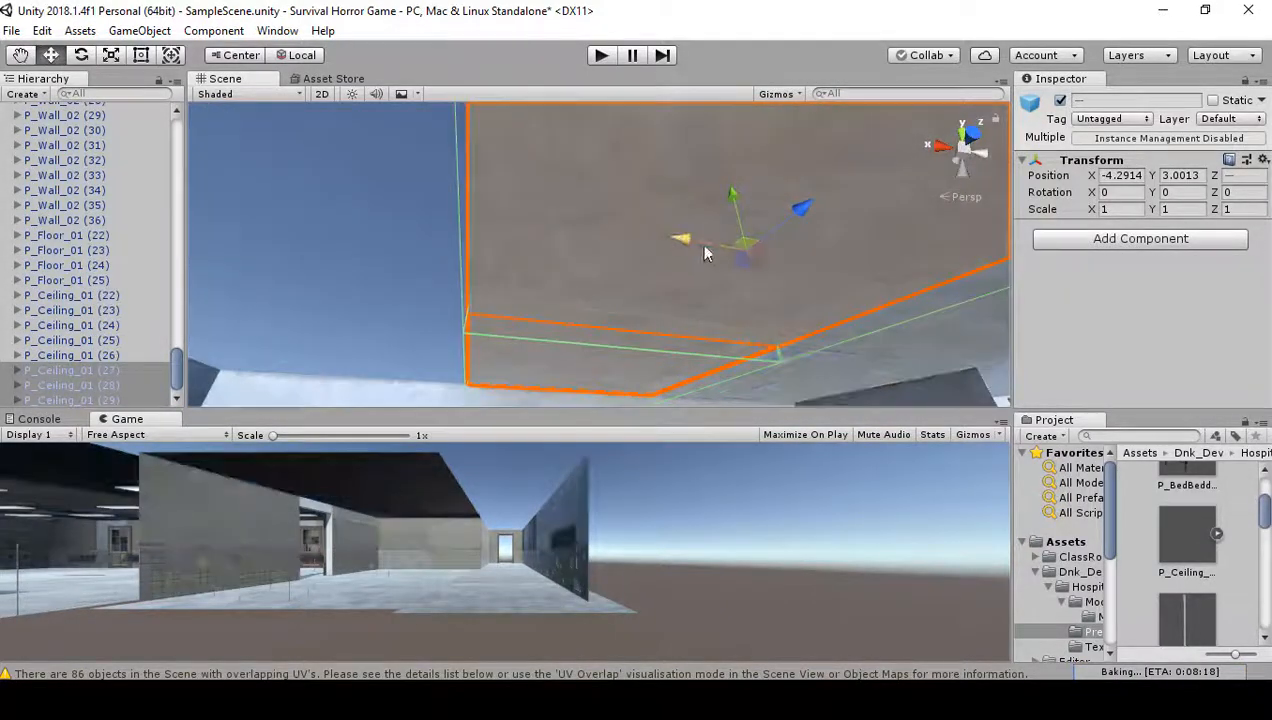
{"action": "left_click_drag", "start_coordinate": [702, 246], "coordinate": [272, 261]}
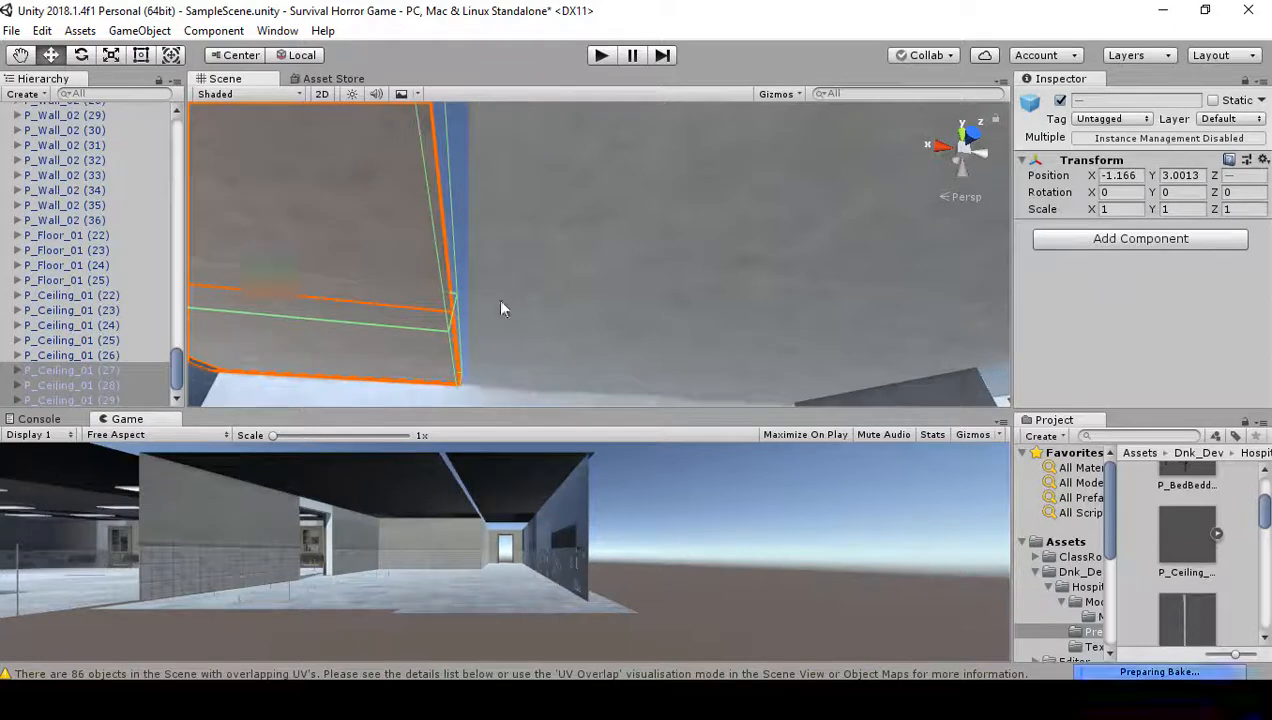
{"action": "right_click_drag", "start_coordinate": [466, 310], "coordinate": [573, 484]}
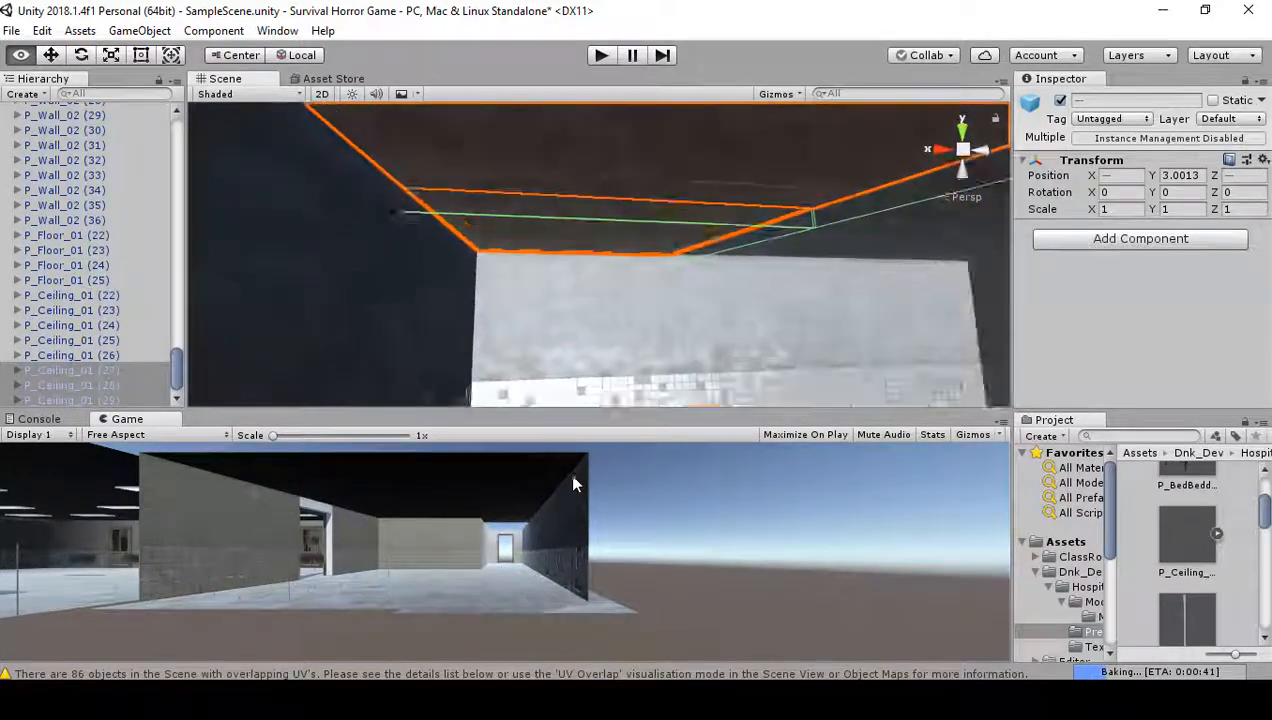
- Try to stretch the new ceiling row along X, and undo the scaling
{"action": "right_click_drag", "start_coordinate": [445, 345], "coordinate": [664, 354]}
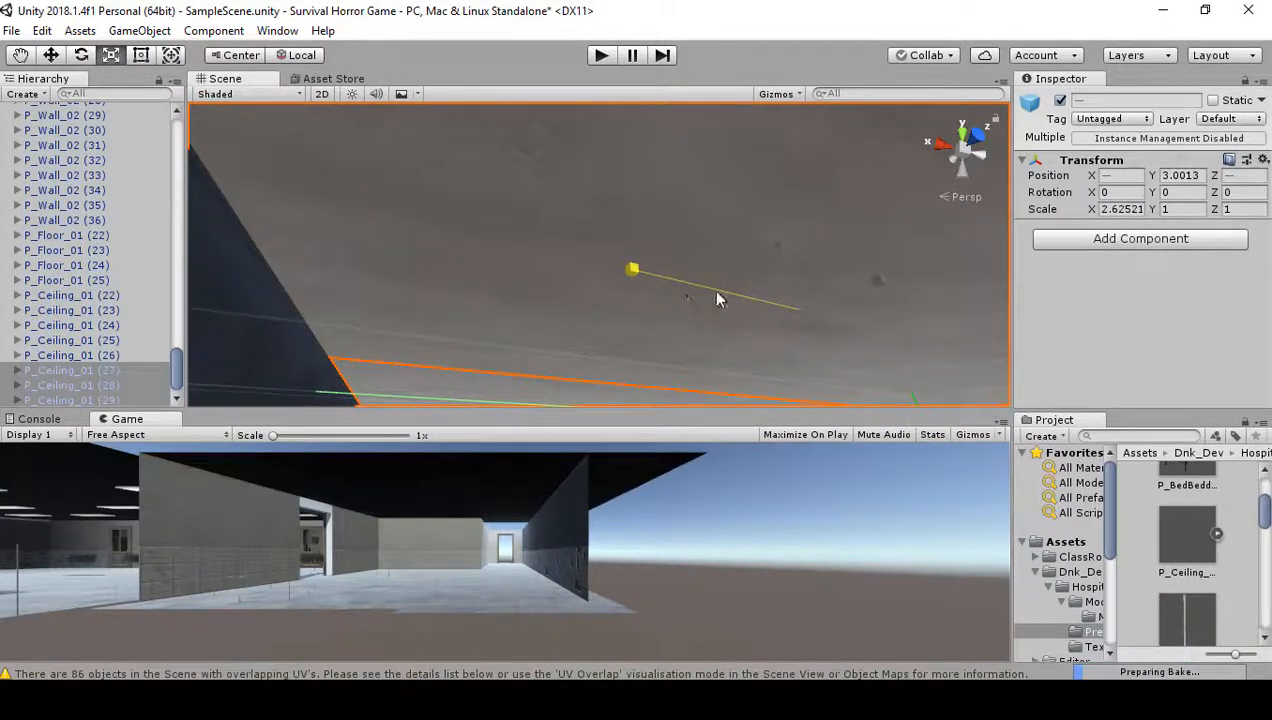
{"action": "mouse_move", "coordinate": [716, 292]}
{"action": "left_mouse_down"}
{"action": "mouse_move", "coordinate": [755, 291]}
{"action": "mouse_move", "coordinate": [736, 293]}
{"action": "left_mouse_up"}
{"action": "key", "text": "ctrl+z"}
{"action": "right_click_drag", "start_coordinate": [731, 302], "coordinate": [806, 392]}
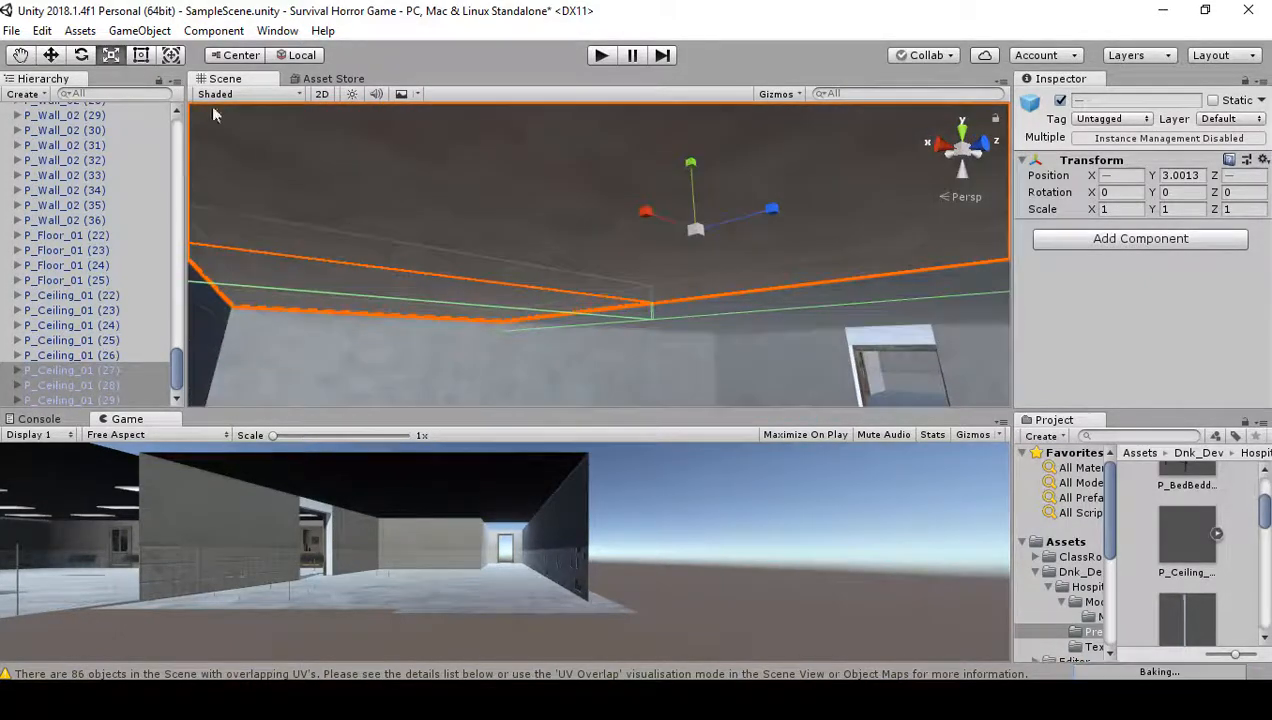
- Duplicate the end tile of the new ceiling row and snap the copy to its open edge, at about Z 5.80
{"action": "left_click", "coordinate": [56, 60]}
{"action": "right_click_drag", "start_coordinate": [350, 190], "coordinate": [268, 105]}
{"action": "key", "text": "s"}
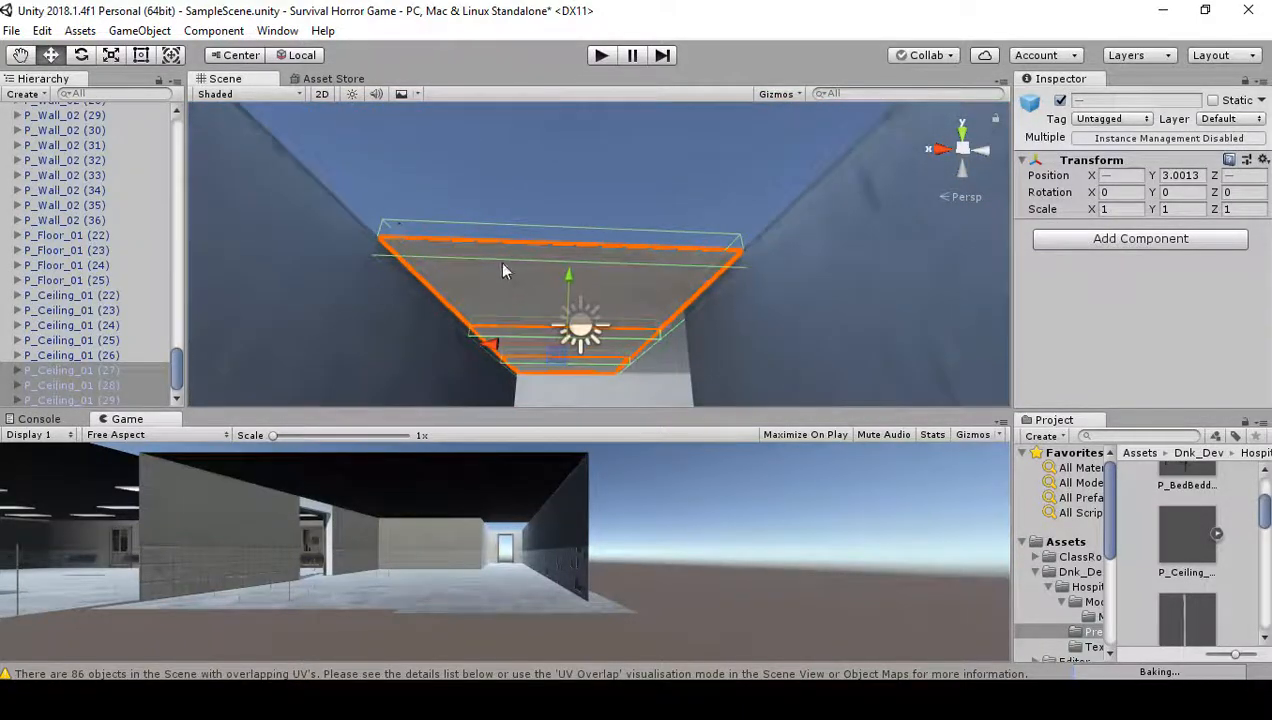
{"action": "left_click", "coordinate": [492, 256]}
{"action": "right_click_drag", "start_coordinate": [609, 274], "coordinate": [216, 270]}
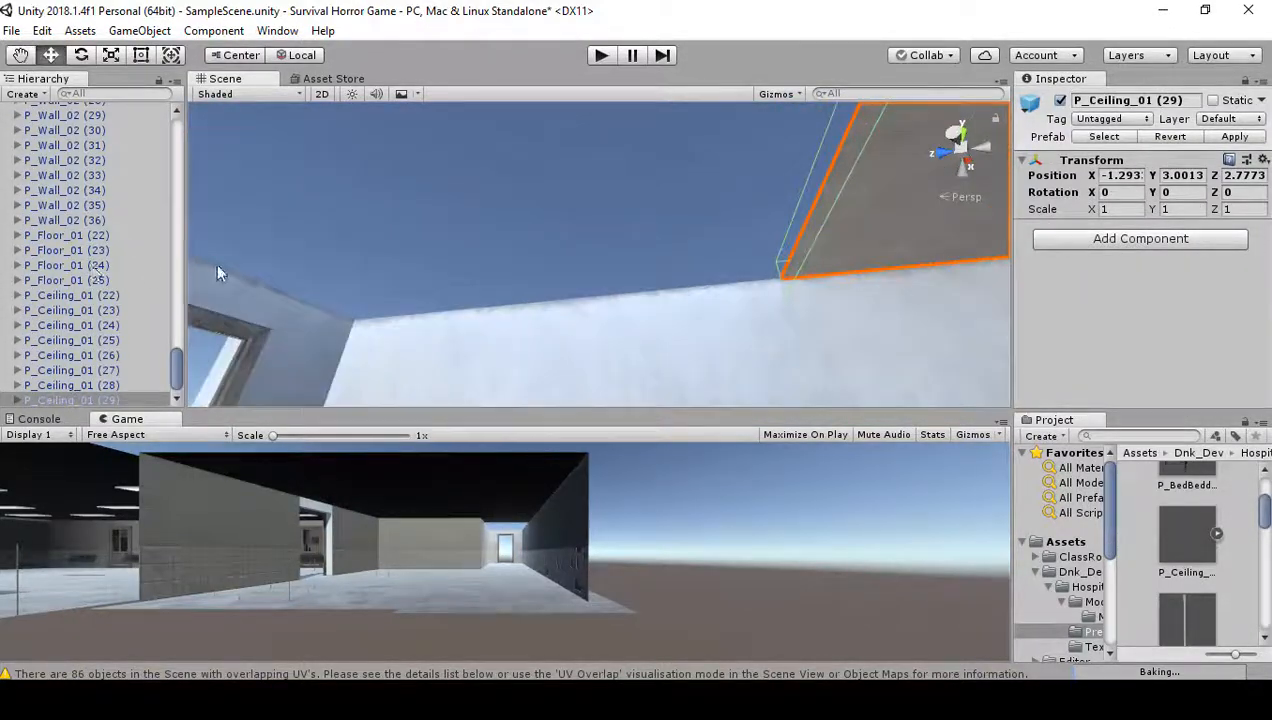
{"action": "right_click_drag", "start_coordinate": [682, 246], "coordinate": [758, 238]}
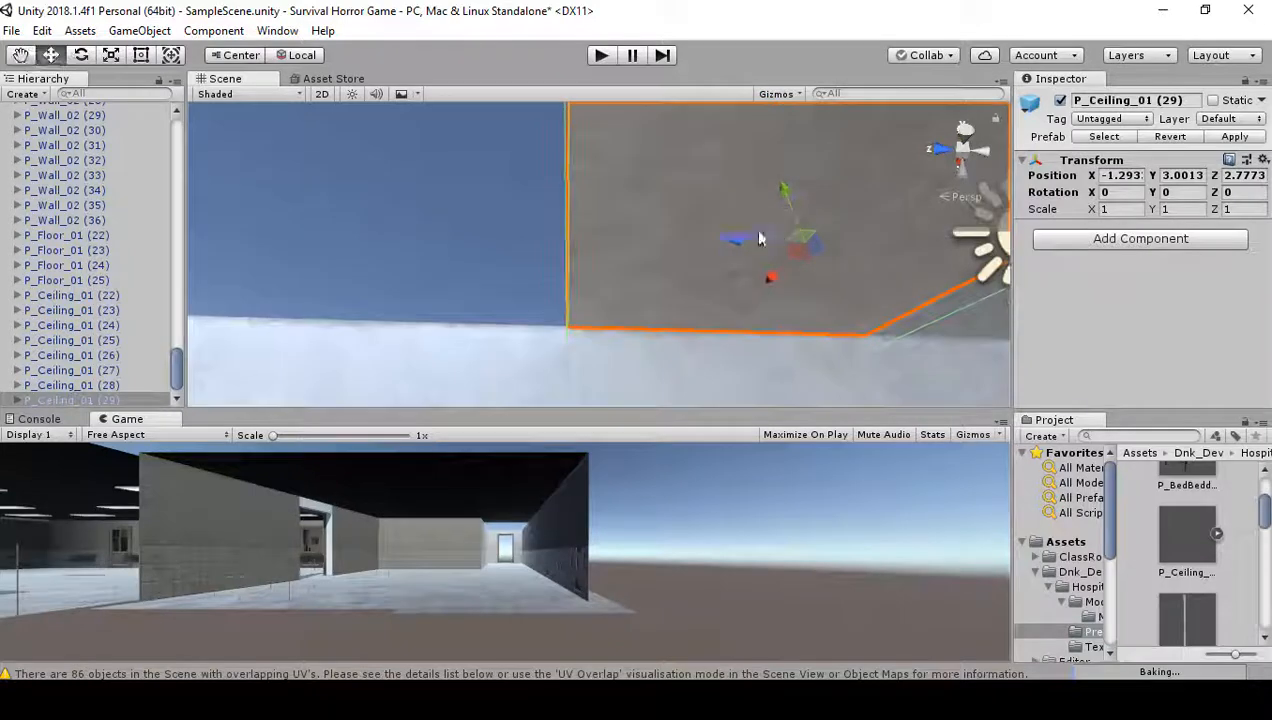
{"action": "key", "text": "ctrl+d"}
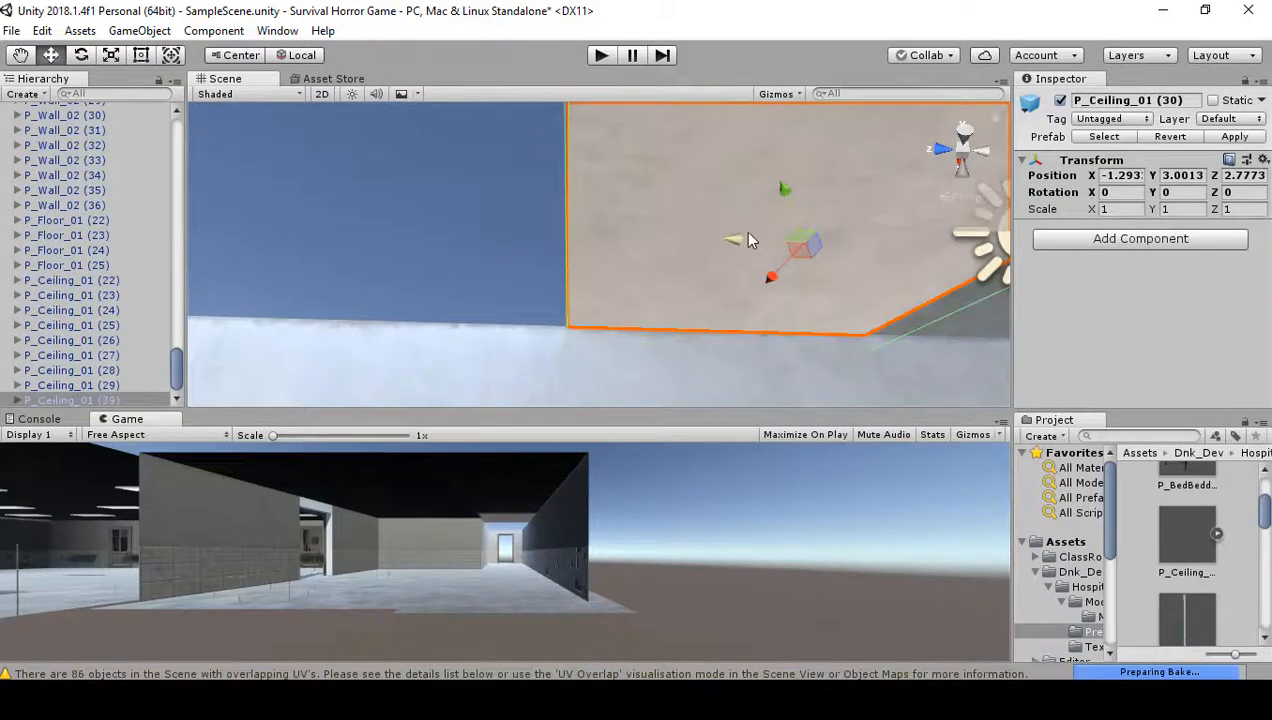
{"action": "left_click_drag", "start_coordinate": [741, 236], "coordinate": [253, 252]}
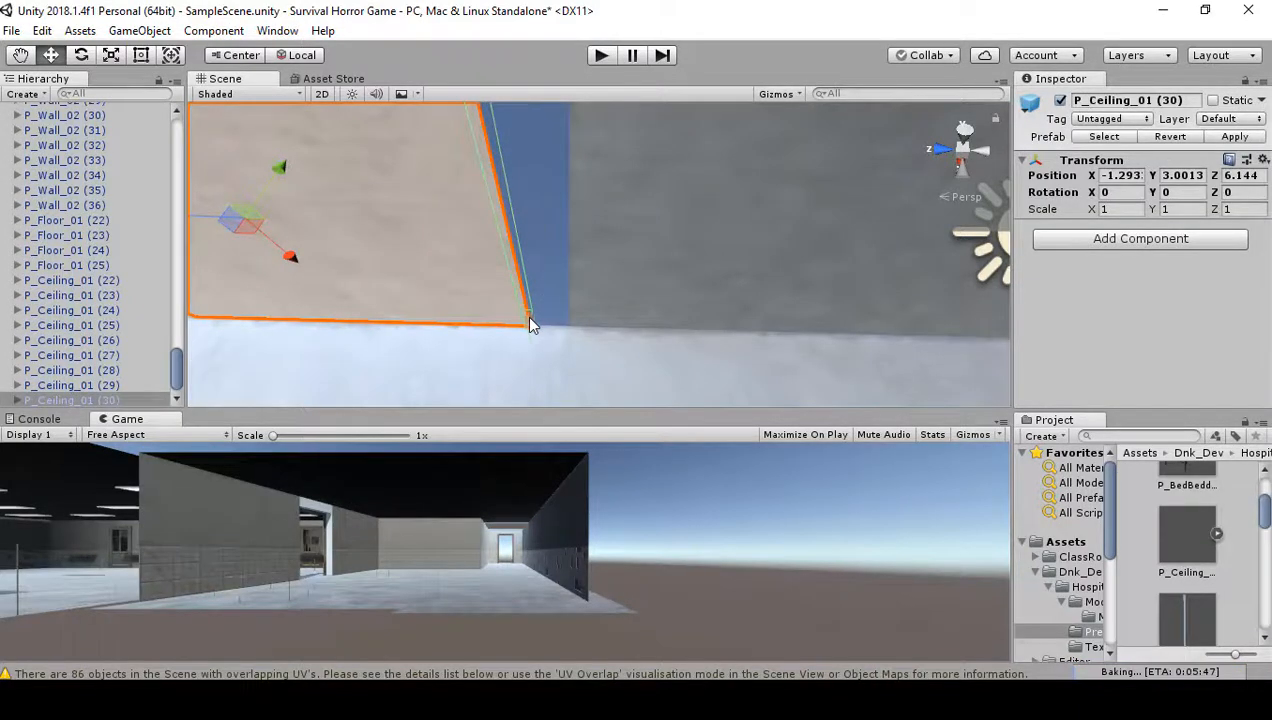
{"action": "left_click_drag", "start_coordinate": [529, 318], "coordinate": [548, 332]}
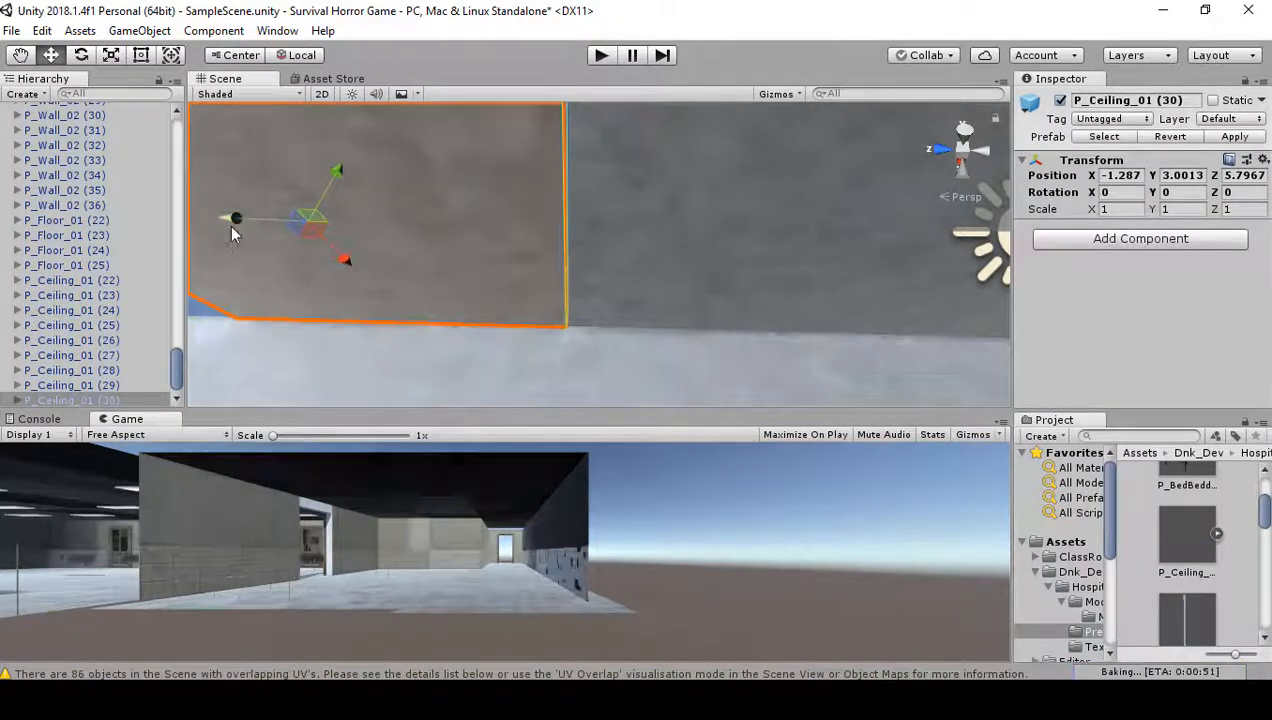
- Duplicate the added ceiling tile out to about Z 7.15, and snap the original's corner into line with the adjacent ceiling
{"action": "key", "text": "ctrl+d"}
{"action": "left_click_drag", "start_coordinate": [231, 234], "coordinate": [41, 252]}
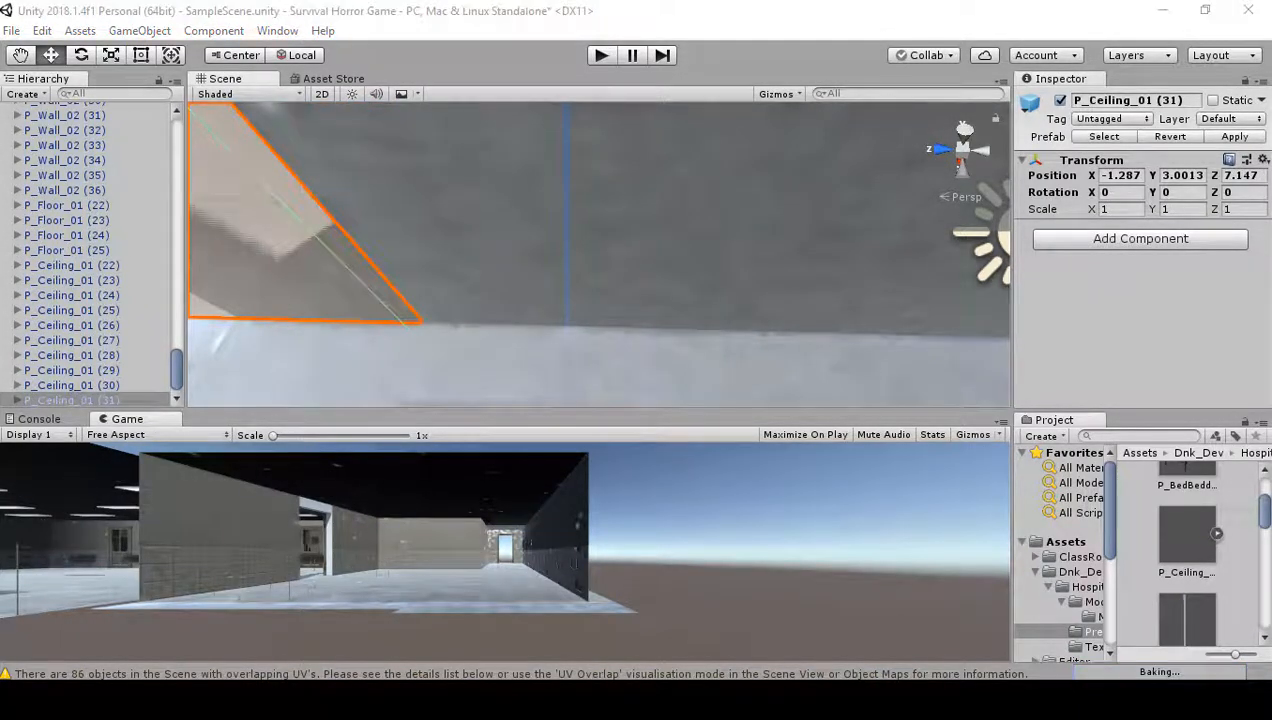
{"action": "left_click", "coordinate": [500, 169]}
{"action": "right_click_drag", "start_coordinate": [588, 300], "coordinate": [1203, 121]}
{"action": "right_click_drag", "start_coordinate": [1152, 120], "coordinate": [1015, 410]}
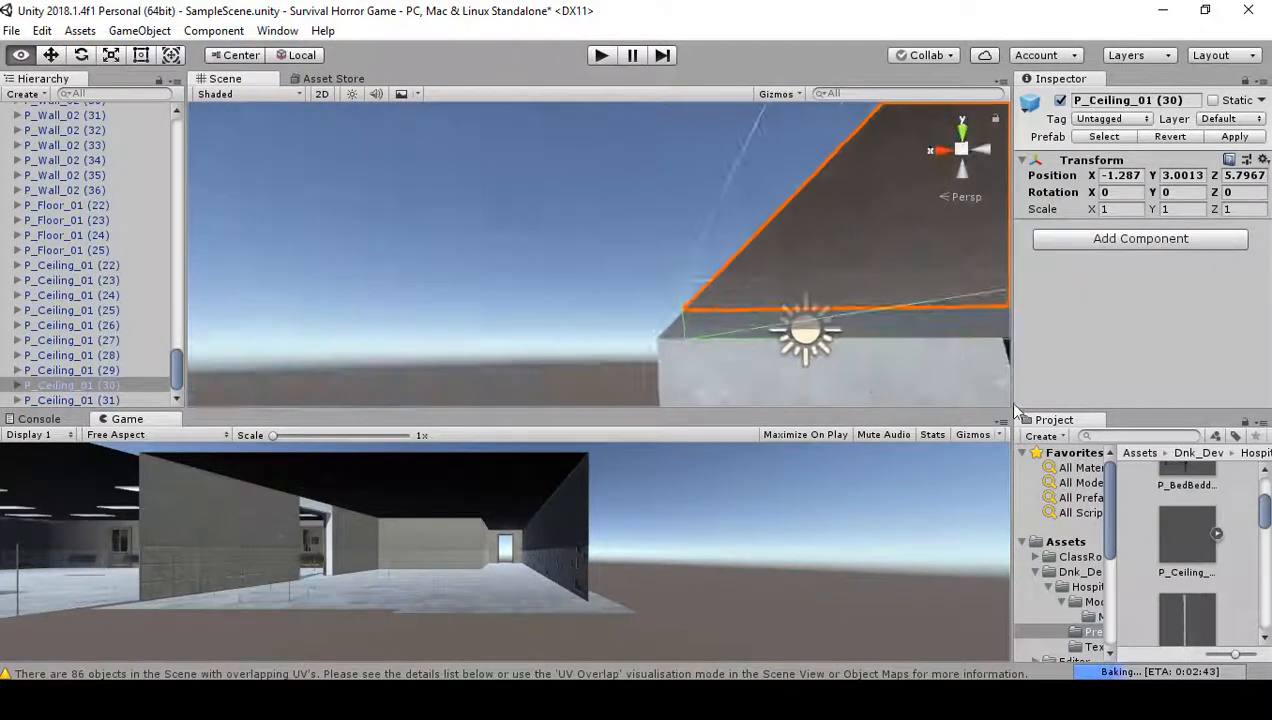
{"action": "key", "text": "v"}
{"action": "left_click_drag", "start_coordinate": [687, 305], "coordinate": [680, 319]}
{"action": "right_click_drag", "start_coordinate": [680, 325], "coordinate": [601, 183]}
- Move the last ceiling copy farther along the row and snap it to its neighbour's edge, at about X -1.29, Z 8.76
{"action": "left_click", "coordinate": [681, 266]}
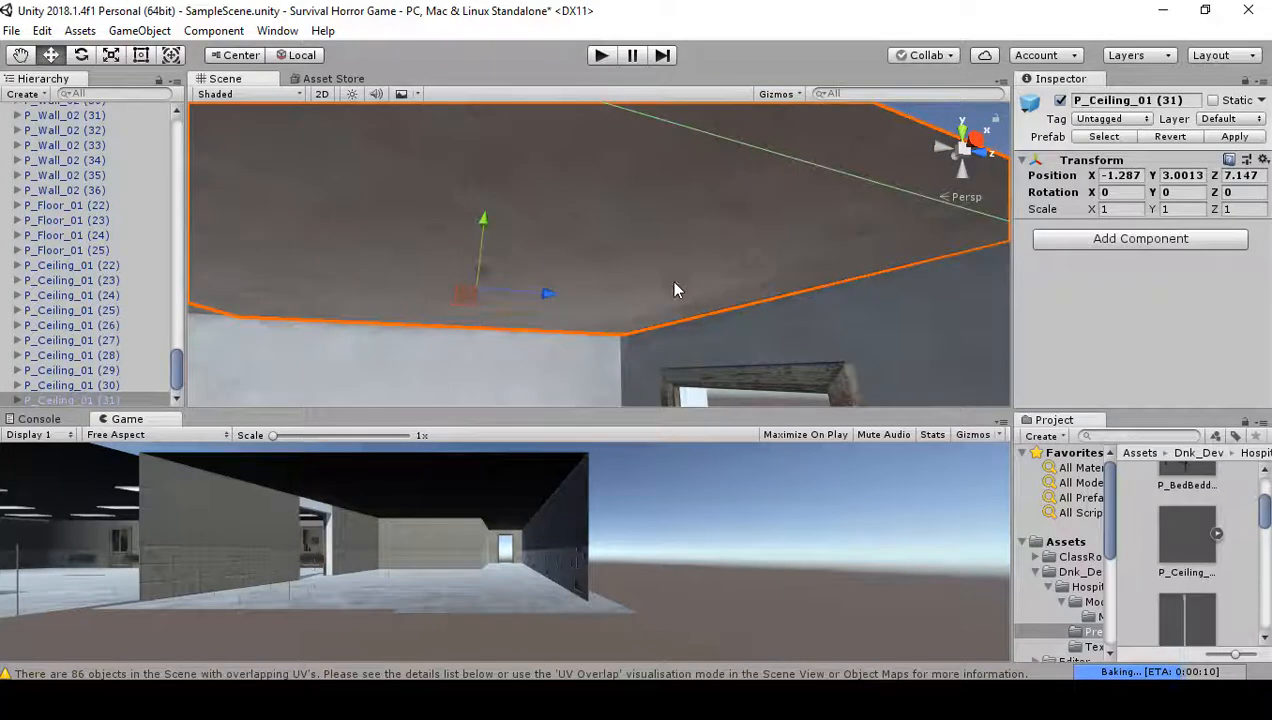
{"action": "right_click_drag", "start_coordinate": [674, 290], "coordinate": [558, 320]}
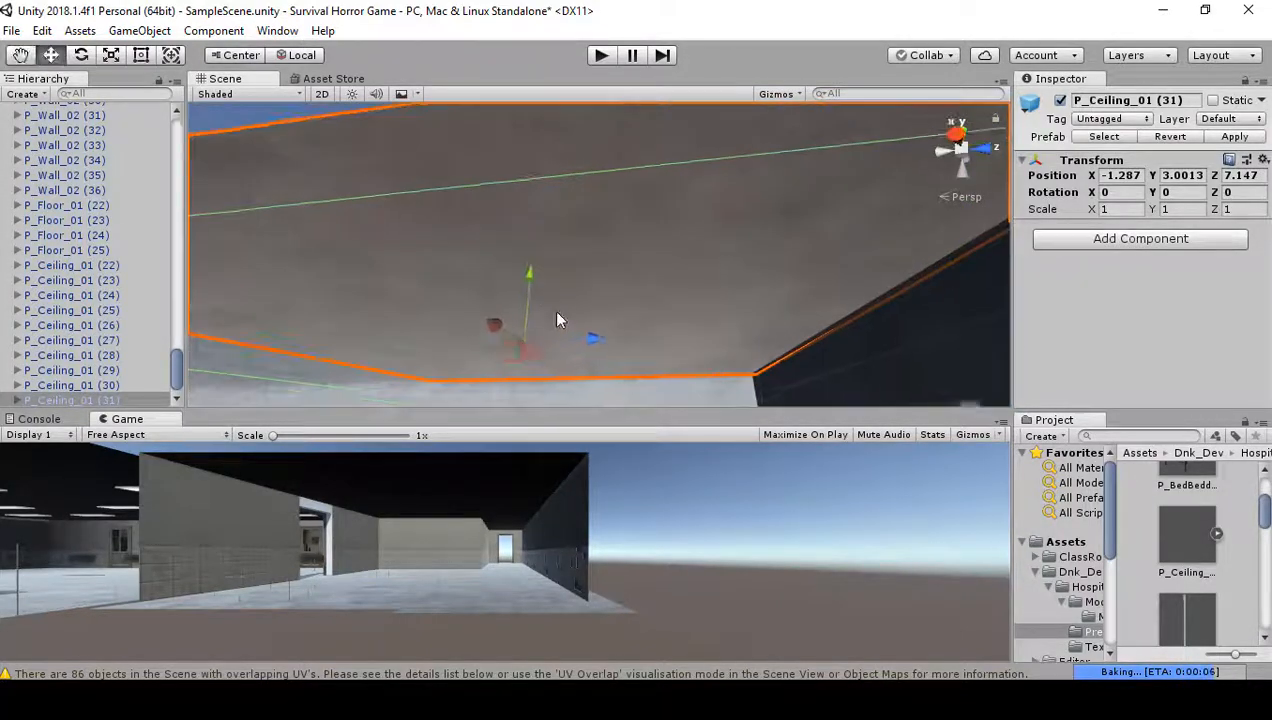
{"action": "left_click_drag", "start_coordinate": [597, 340], "coordinate": [728, 330]}
{"action": "left_click_drag", "start_coordinate": [822, 323], "coordinate": [703, 257]}
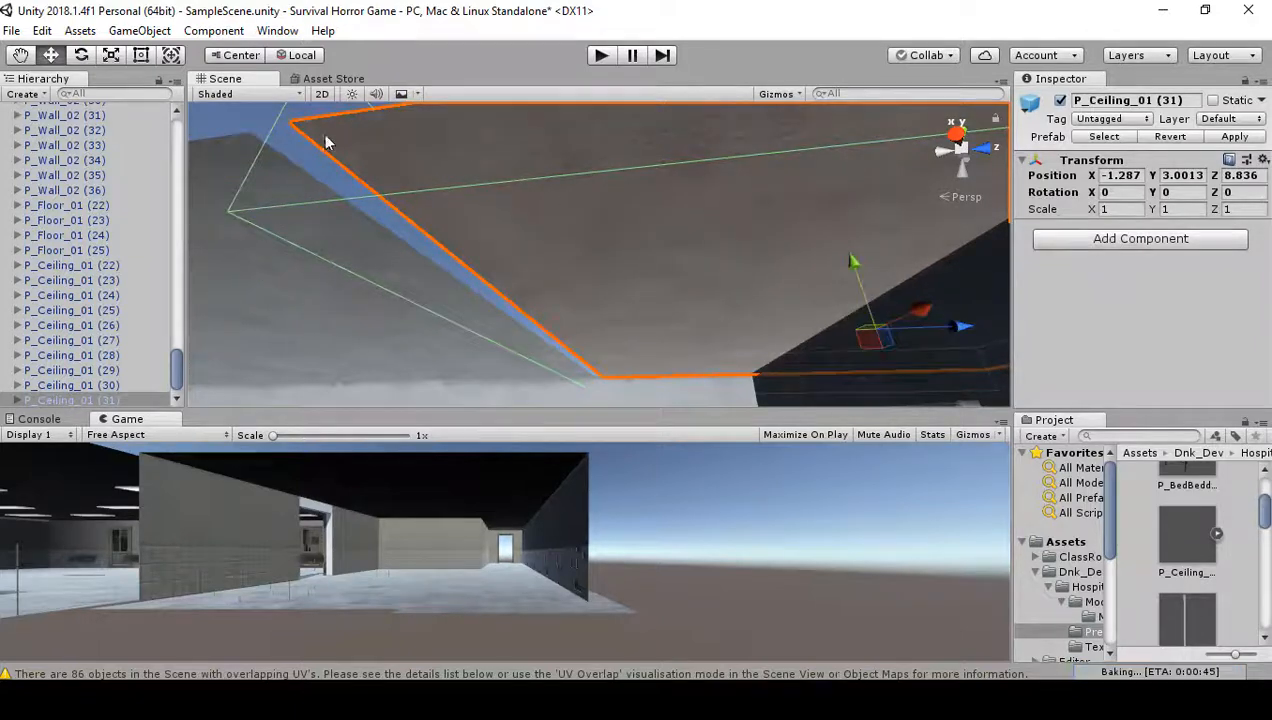
{"action": "key", "text": "v"}
{"action": "left_click_drag", "start_coordinate": [284, 126], "coordinate": [257, 133]}
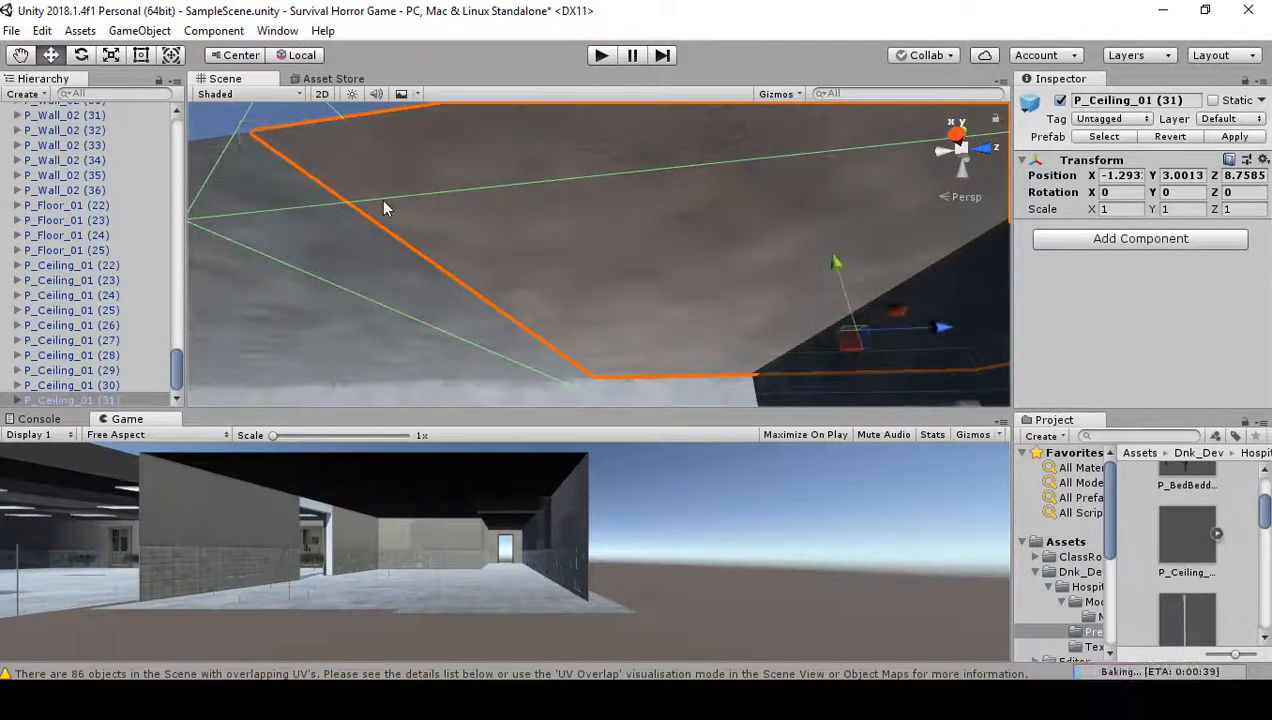
- Select all five tiles of the outer ceiling row and scale them together to about 1.08 along X
{"action": "right_click_drag", "start_coordinate": [385, 208], "coordinate": [60, 30]}
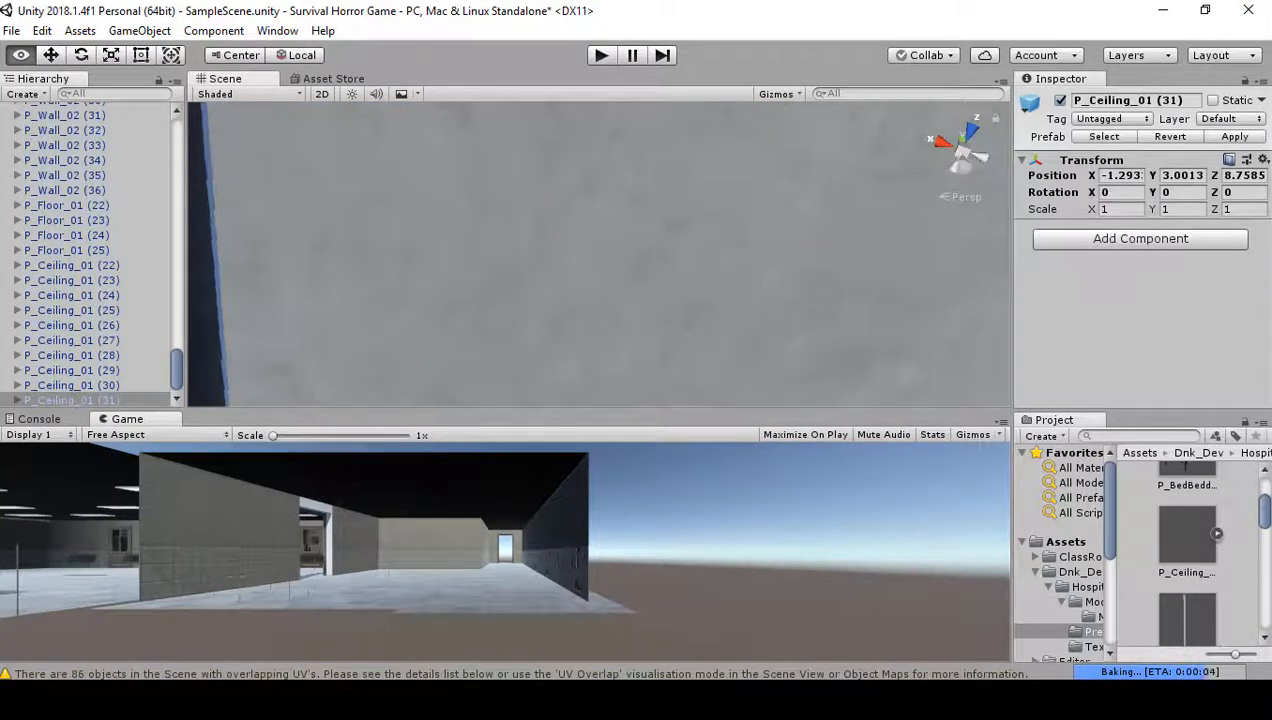
{"action": "left_click", "coordinate": [320, 252]}
{"action": "right_click_drag", "start_coordinate": [425, 375], "coordinate": [426, 12]}
{"action": "key", "text": "w"}
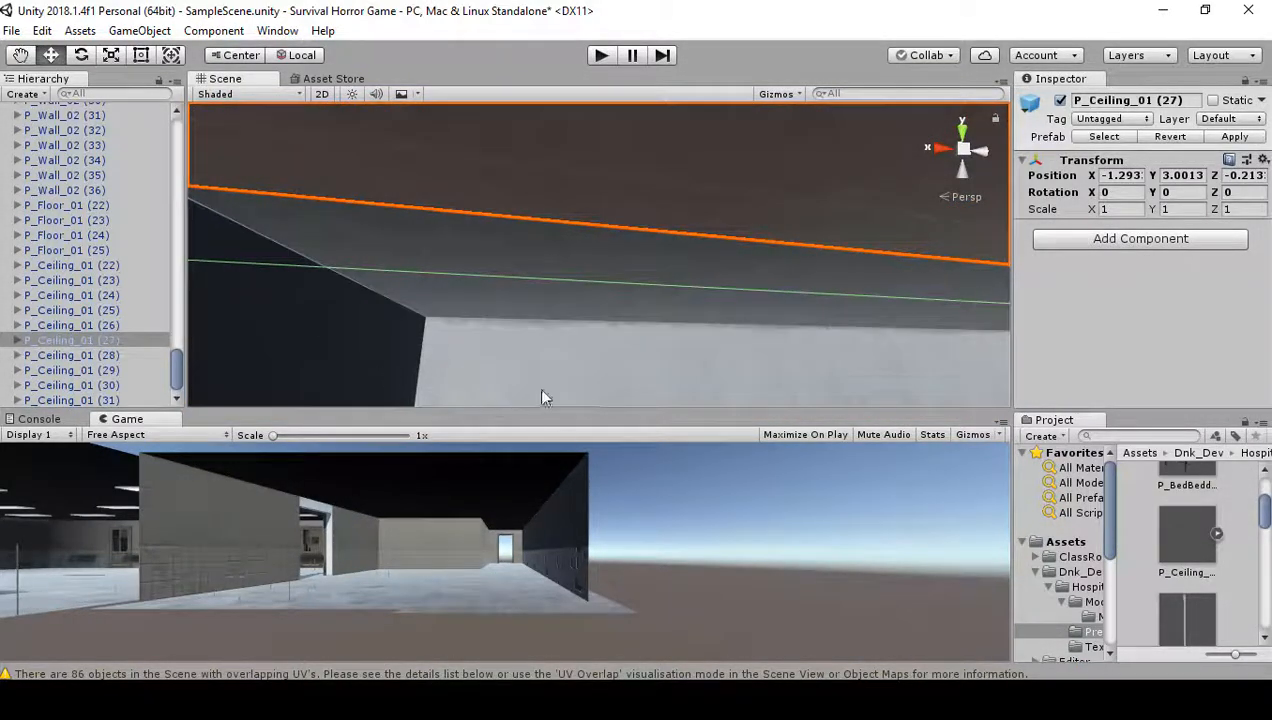
{"action": "right_click_drag", "start_coordinate": [502, 322], "coordinate": [245, 354]}
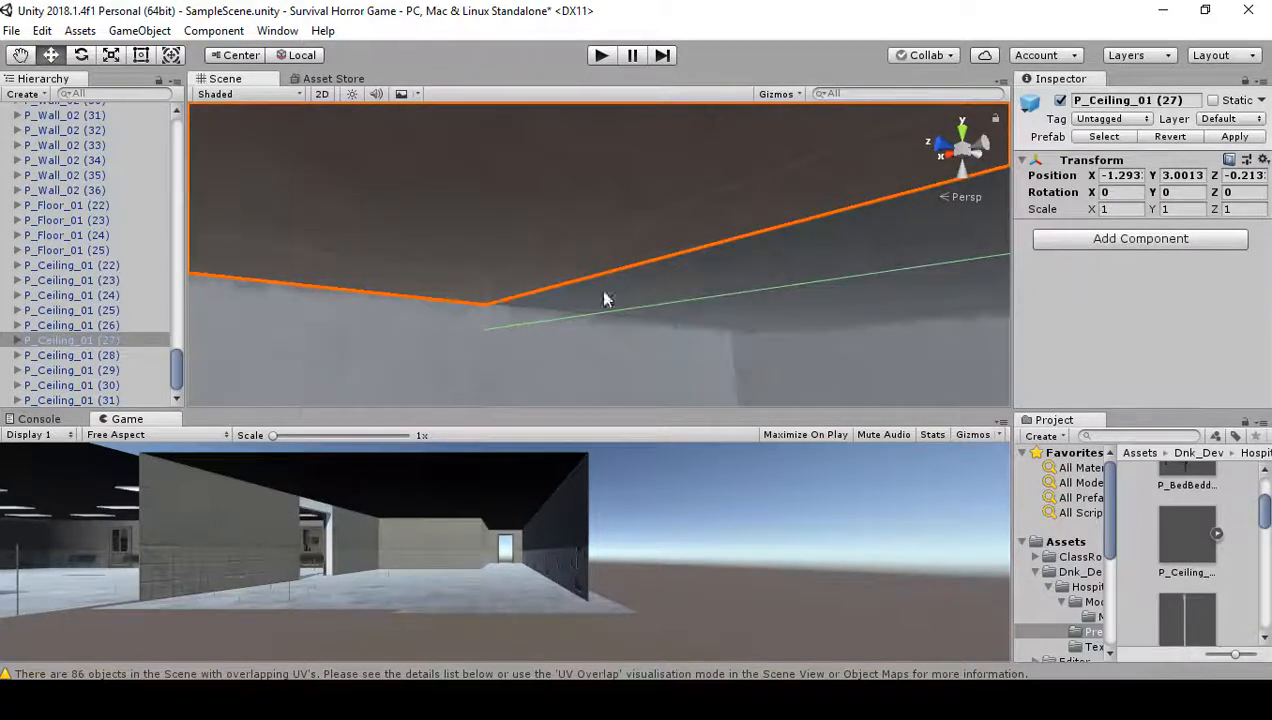
{"action": "left_click", "coordinate": [605, 298], "text": "shift"}
{"action": "right_click_drag", "start_coordinate": [630, 292], "coordinate": [602, 335]}
{"action": "left_click", "coordinate": [480, 292], "text": "shift"}
{"action": "left_click", "coordinate": [407, 200], "text": "shift"}
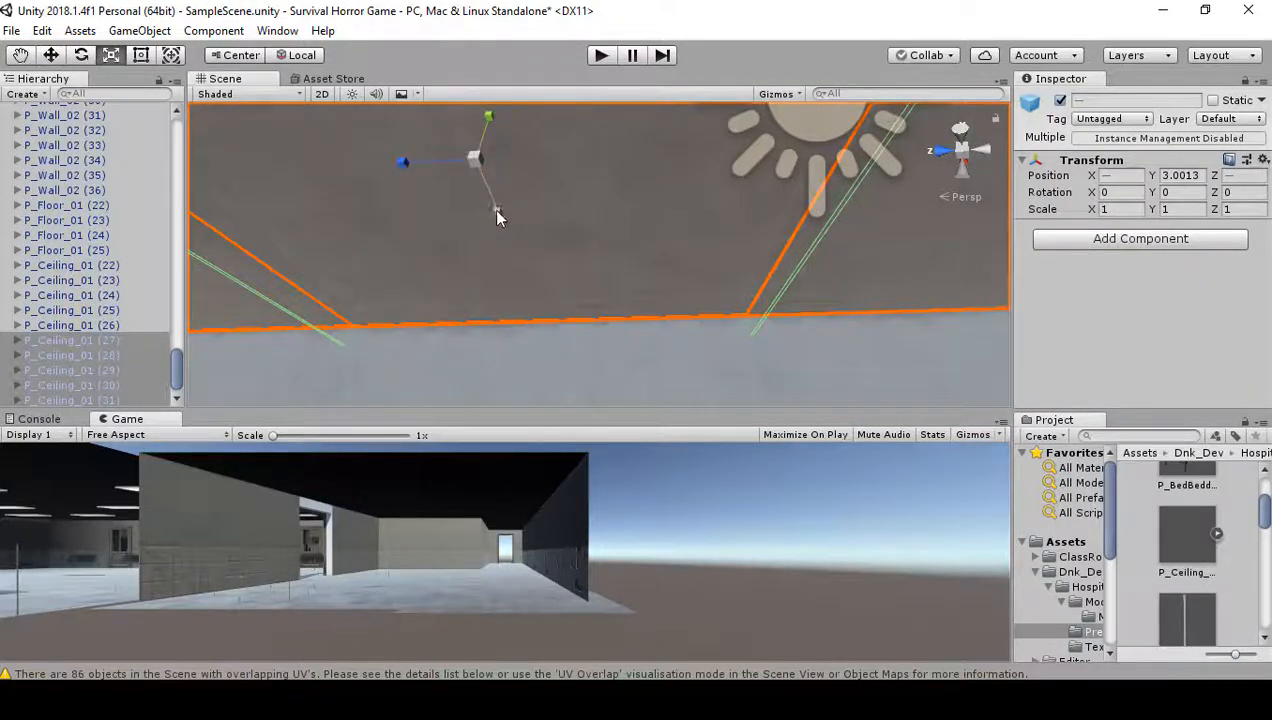
{"action": "left_click_drag", "start_coordinate": [493, 209], "coordinate": [495, 212]}
{"action": "right_click_drag", "start_coordinate": [495, 212], "coordinate": [272, 175]}
- Restore the five-tile selection and snap the widened row back against the adjoining ceiling, at about X -1.29
{"action": "left_click", "coordinate": [424, 376]}
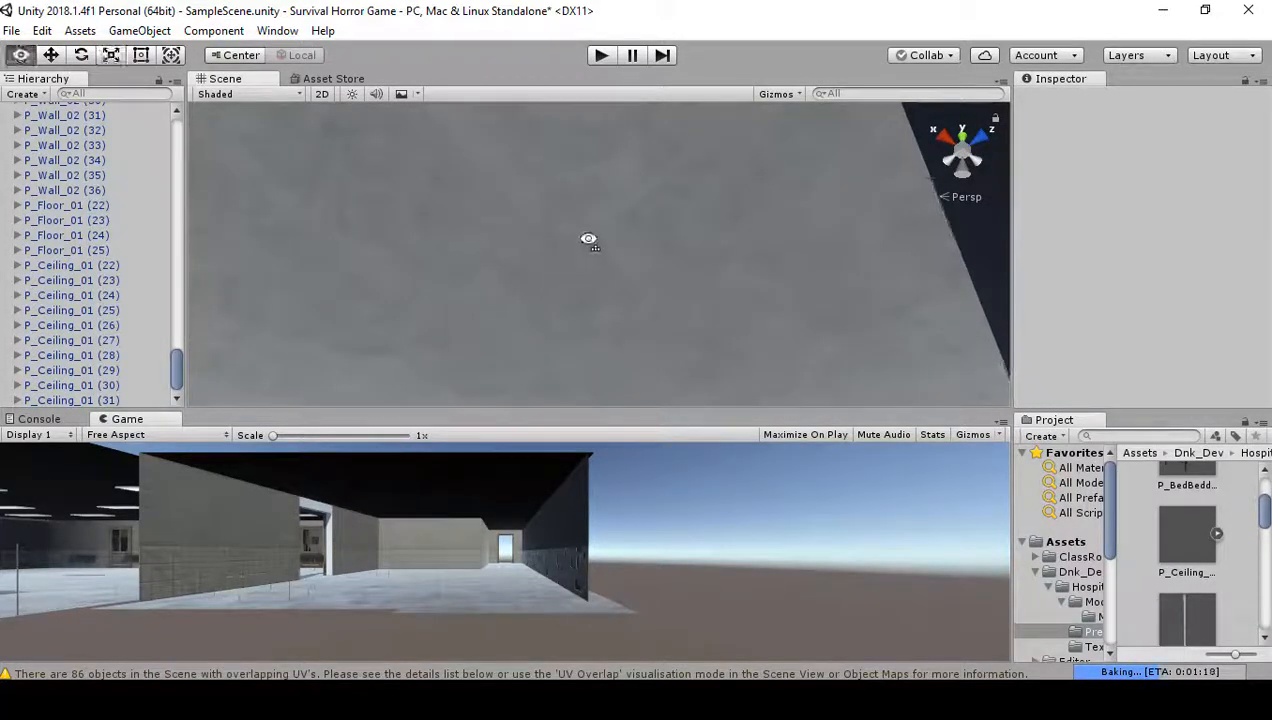
{"action": "right_click_drag", "start_coordinate": [588, 240], "coordinate": [5, 68]}
{"action": "key", "text": "ctrl+z"}
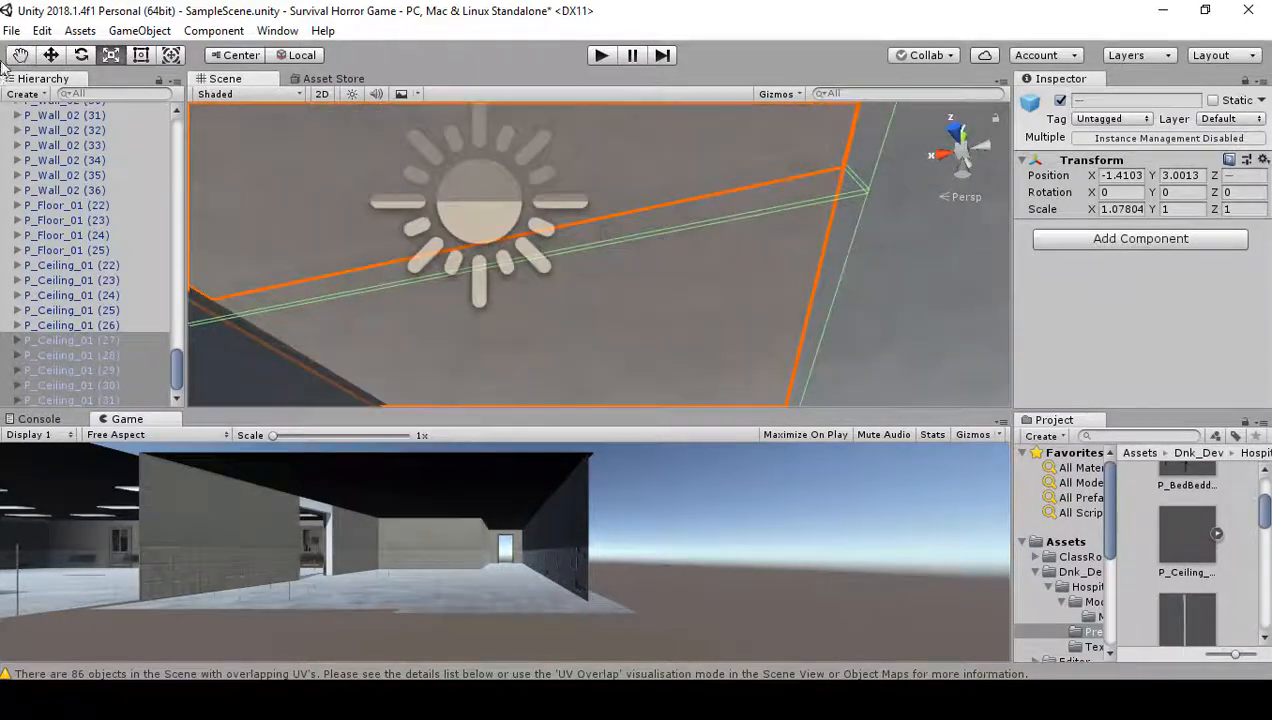
{"action": "right_click_drag", "start_coordinate": [181, 116], "coordinate": [262, 113]}
{"action": "right_click_drag", "start_coordinate": [262, 211], "coordinate": [698, 312]}
{"action": "right_click_drag", "start_coordinate": [315, 147], "coordinate": [284, 107]}
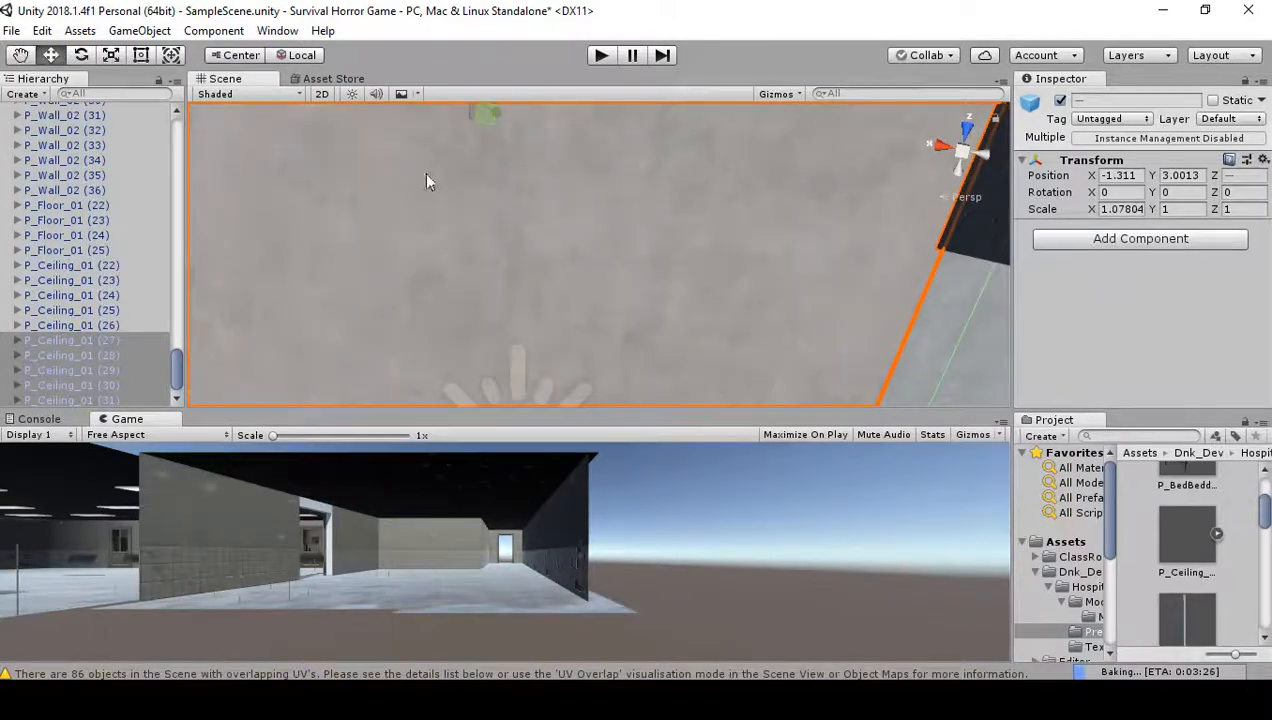
{"action": "right_click_drag", "start_coordinate": [426, 181], "coordinate": [536, 386]}
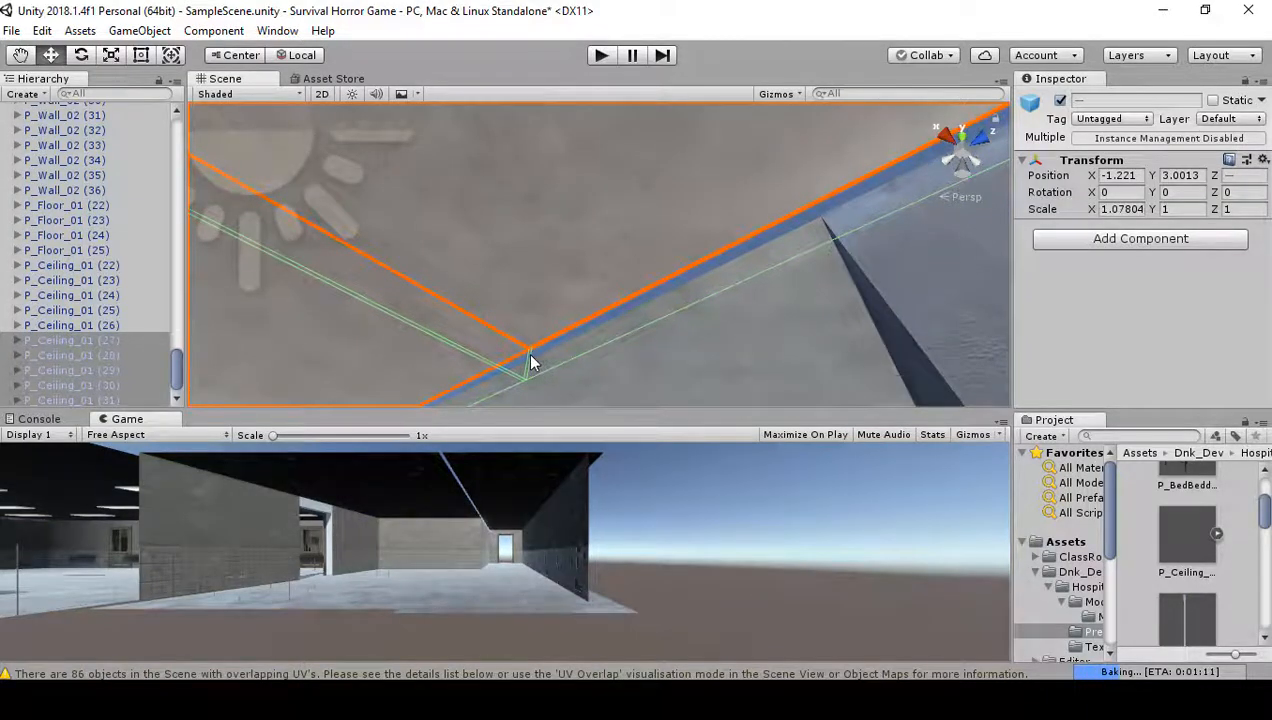
{"action": "left_click_drag", "start_coordinate": [528, 350], "coordinate": [533, 357]}
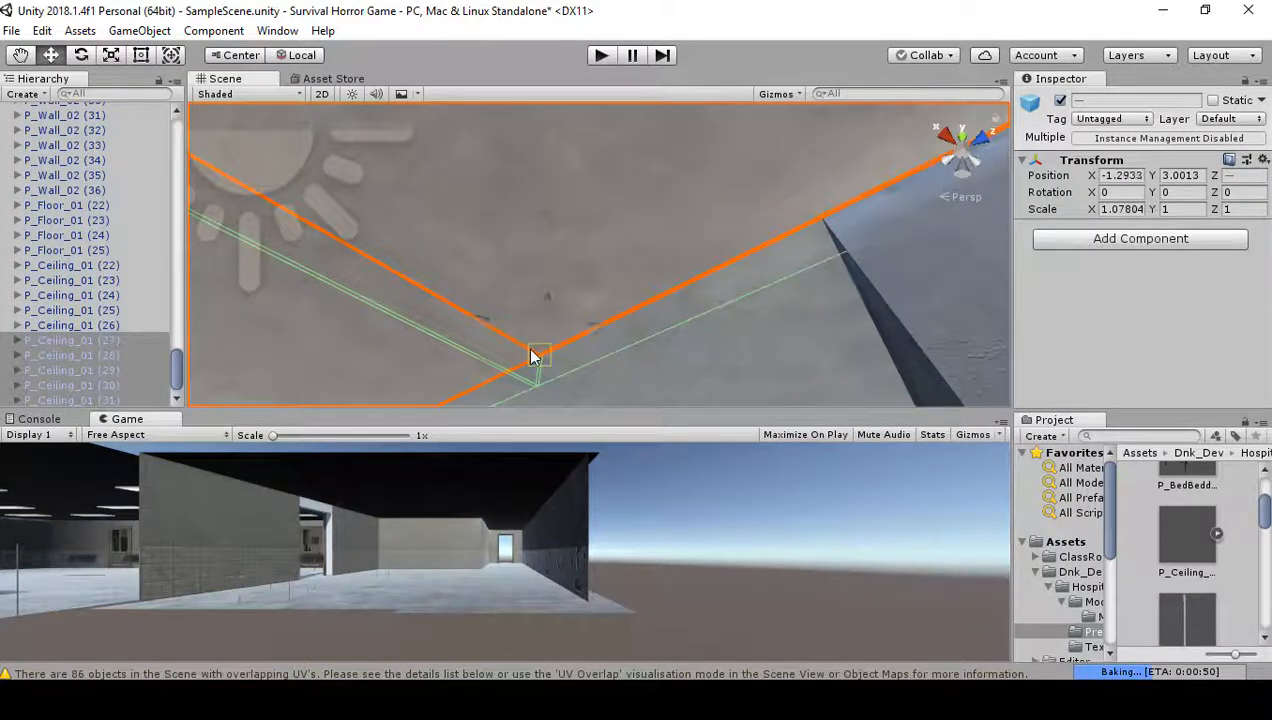
{"action": "right_click_drag", "start_coordinate": [621, 388], "coordinate": [643, 554]}
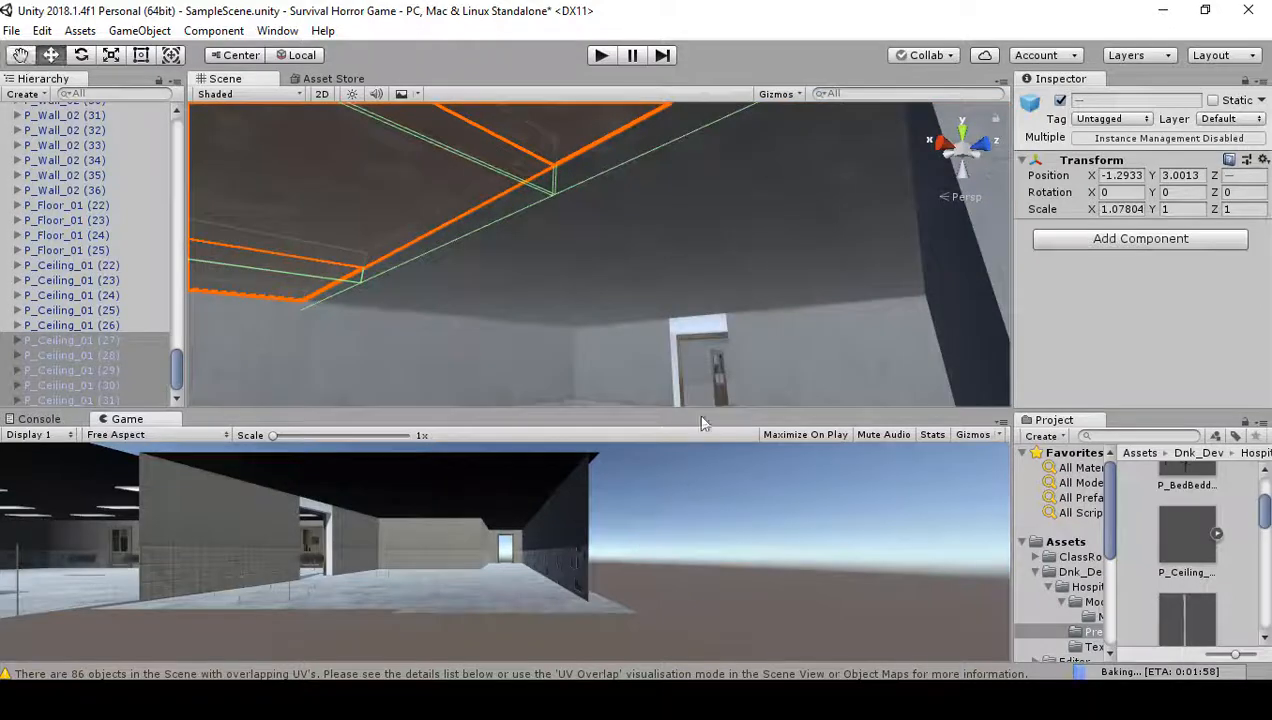
- Place a P_Wall_02 prefab outside the room beside the doorway, at about X -0.79, Y 0.17, Z 7.94
{"action": "left_click", "coordinate": [713, 388]}
{"action": "right_click_drag", "start_coordinate": [679, 395], "coordinate": [733, 524]}
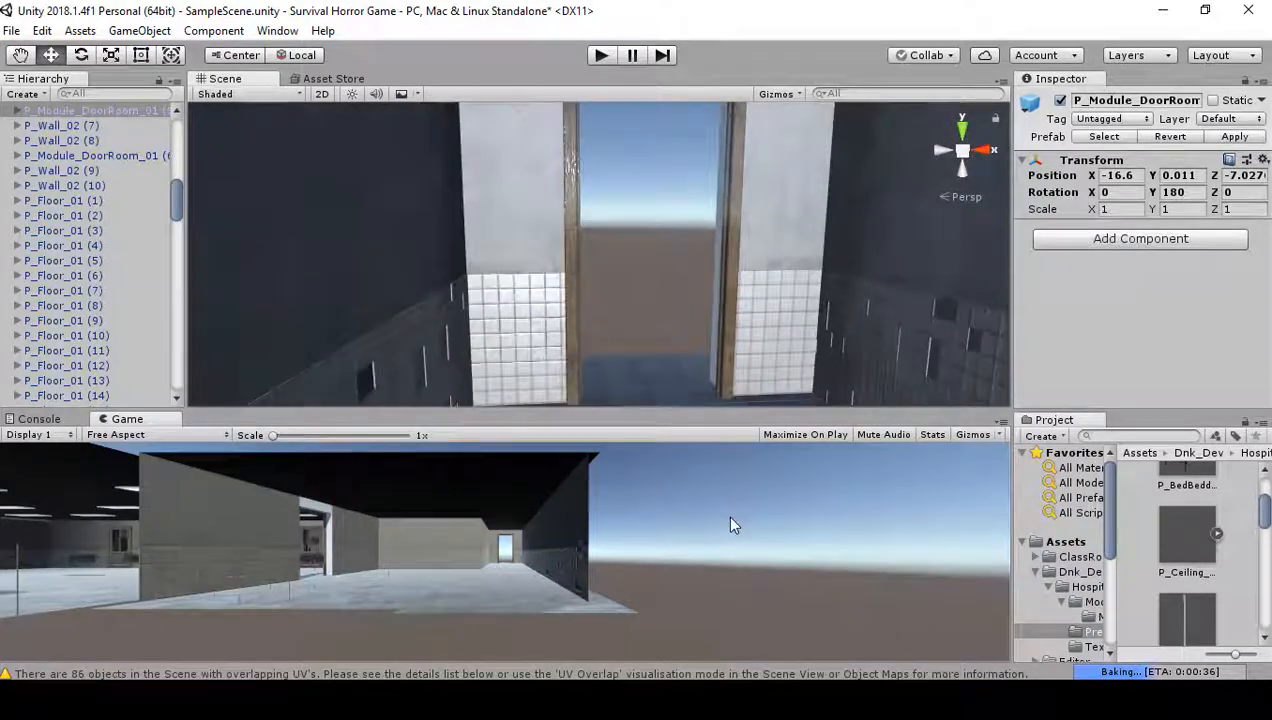
{"action": "right_click_drag", "start_coordinate": [670, 220], "coordinate": [930, 322]}
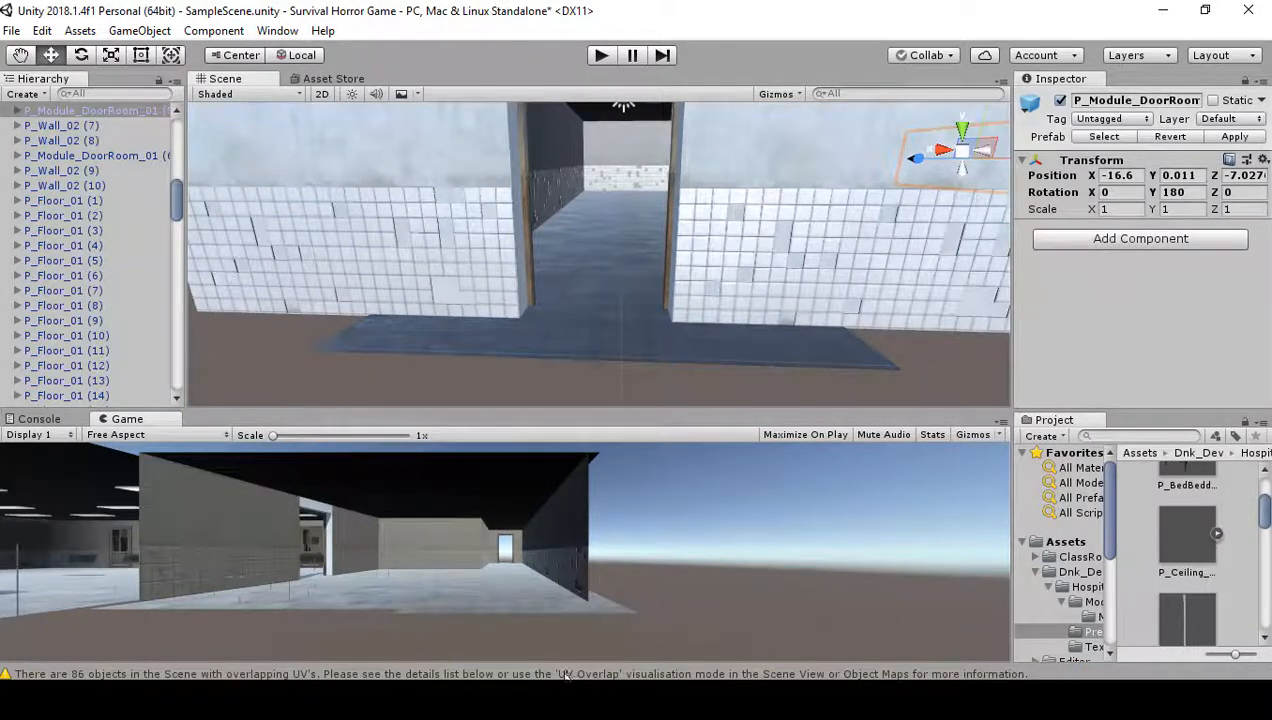
{"action": "scroll", "coordinate": [1235, 601], "scroll_direction": "up", "scroll_amount": 2}
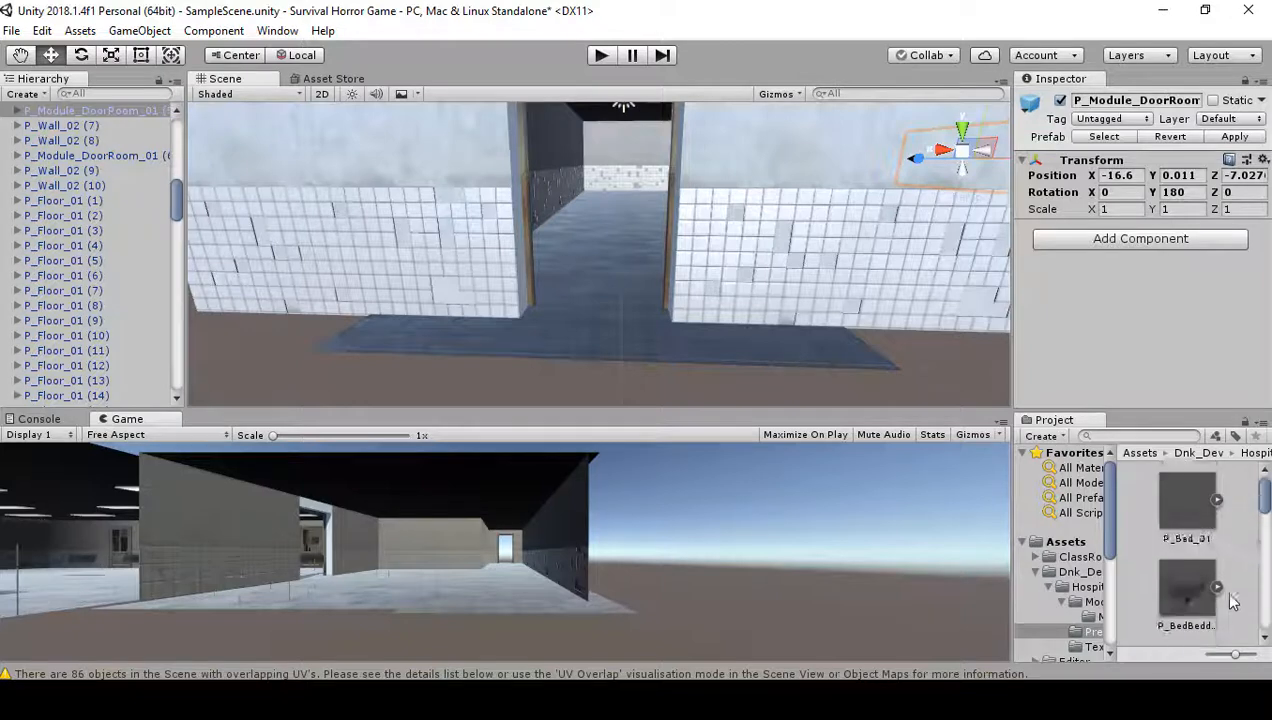
{"action": "scroll", "coordinate": [1232, 601], "scroll_direction": "down", "scroll_amount": 3}
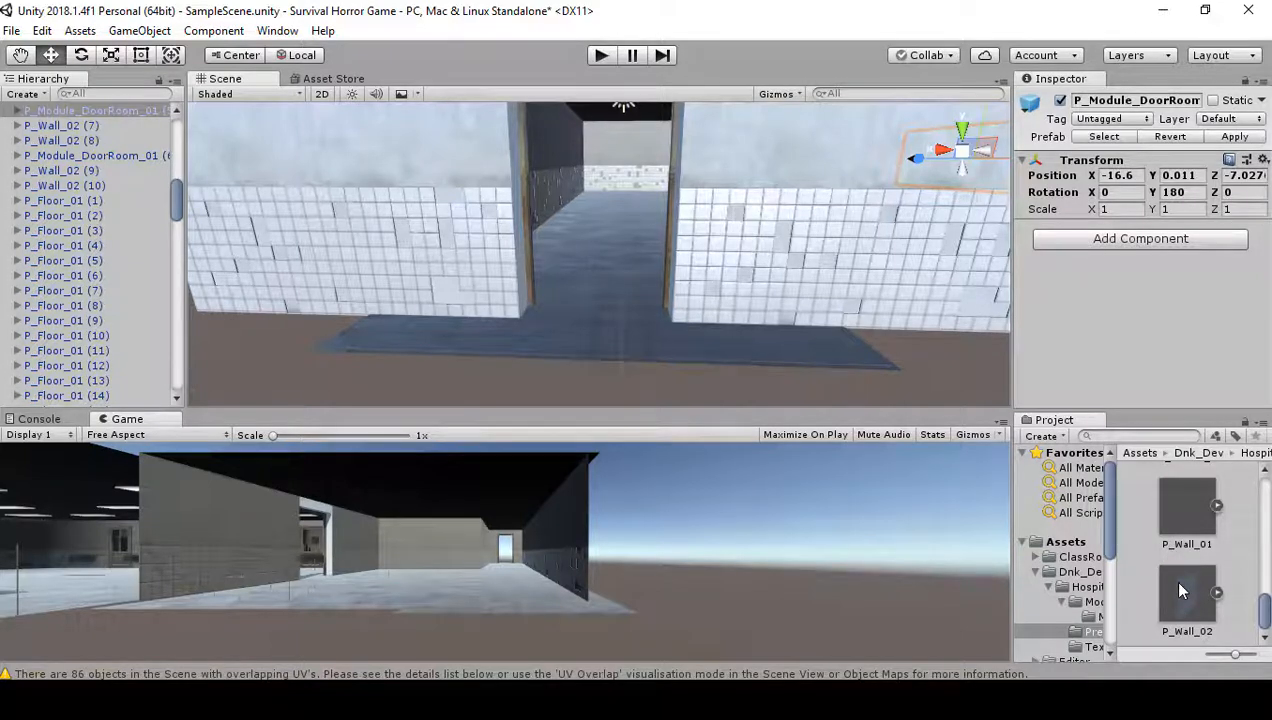
{"action": "left_click", "coordinate": [923, 274]}
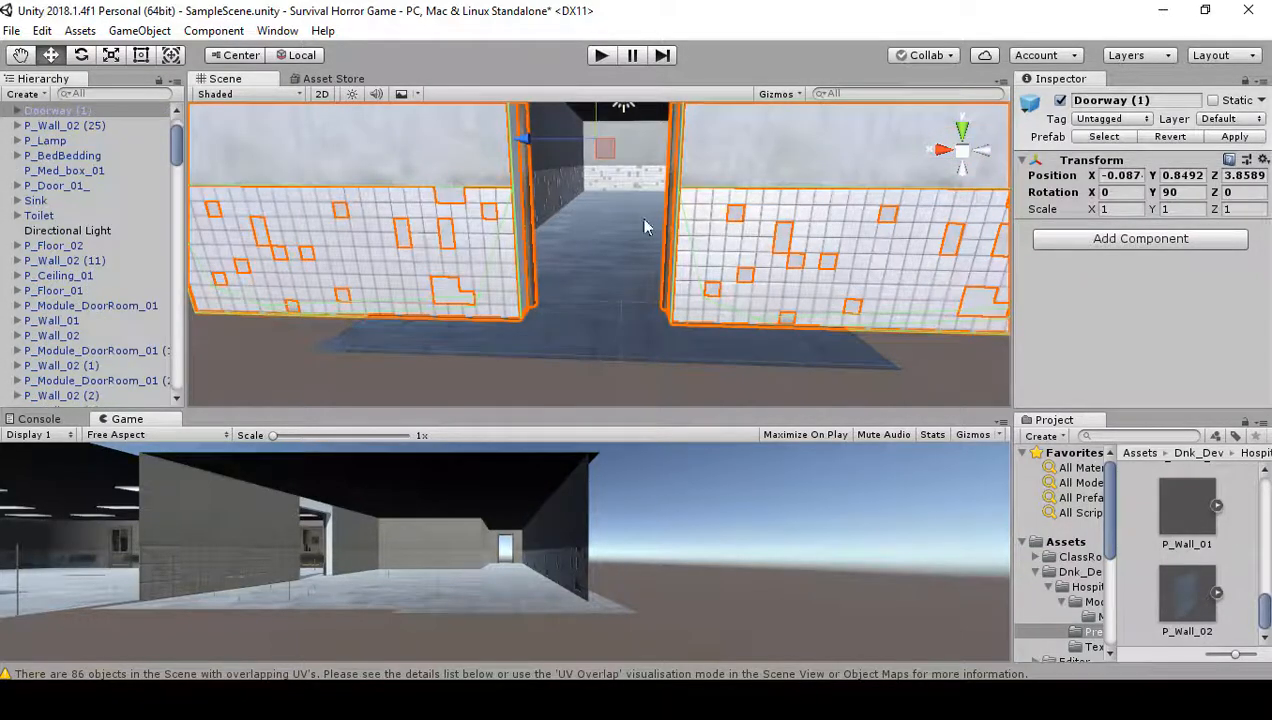
{"action": "right_click_drag", "start_coordinate": [644, 219], "coordinate": [642, 219]}
{"action": "left_click", "coordinate": [1180, 590]}
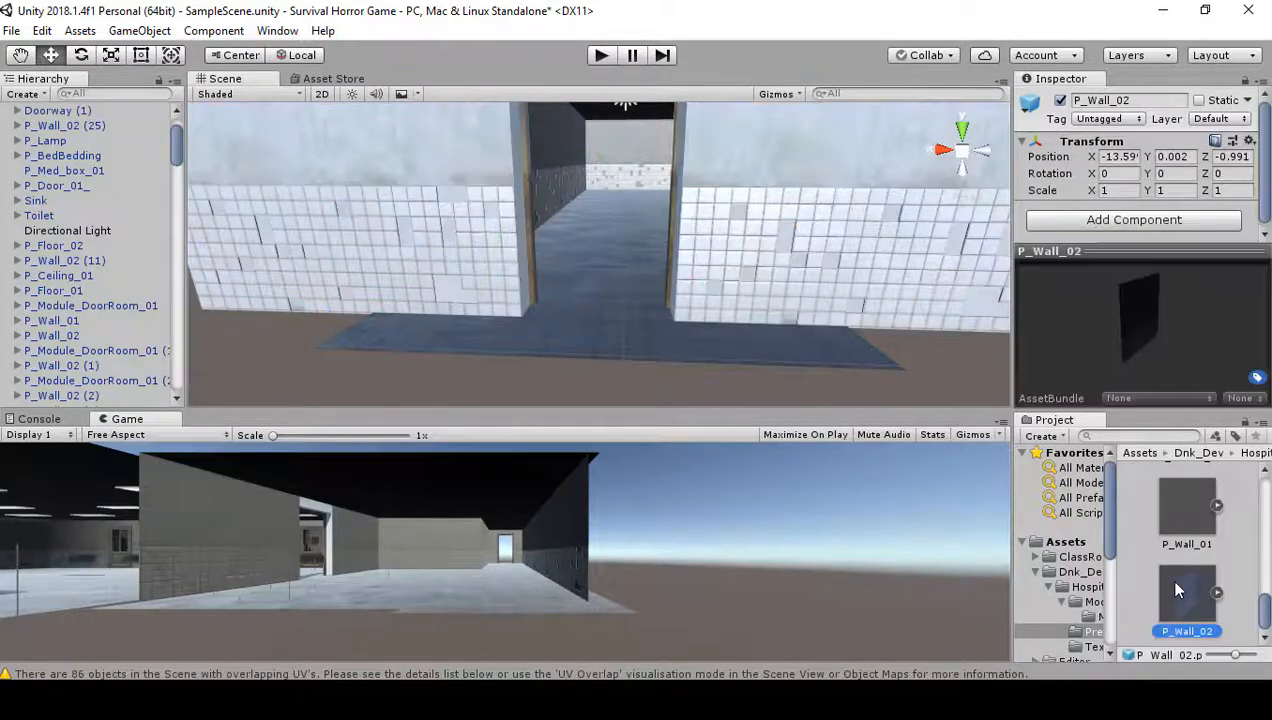
{"action": "left_click_drag", "start_coordinate": [1176, 592], "coordinate": [810, 352]}
{"action": "right_click_drag", "start_coordinate": [810, 352], "coordinate": [850, 238]}
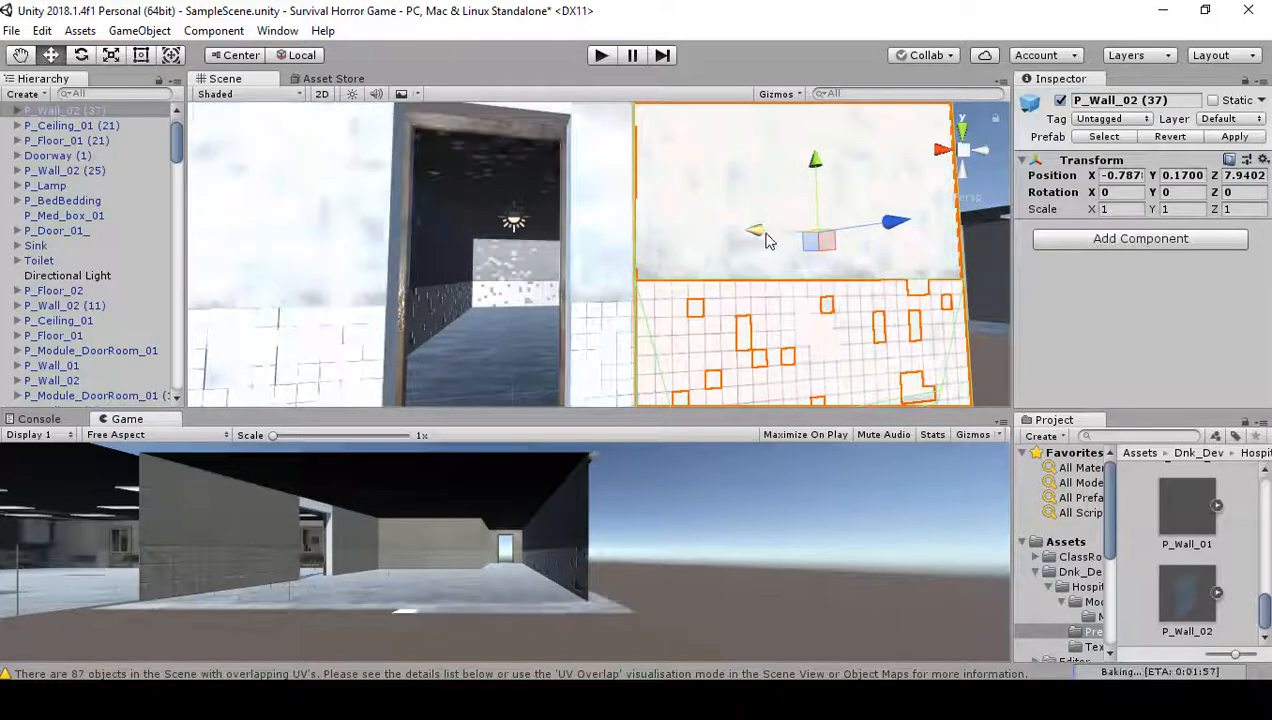
- Move the new wall along X past the end of the doorway wall, to about X -3.76
{"action": "left_click_drag", "start_coordinate": [766, 241], "coordinate": [1000, 247]}
{"action": "right_click_drag", "start_coordinate": [886, 275], "coordinate": [700, 196]}
{"action": "left_click_drag", "start_coordinate": [716, 276], "coordinate": [732, 256]}
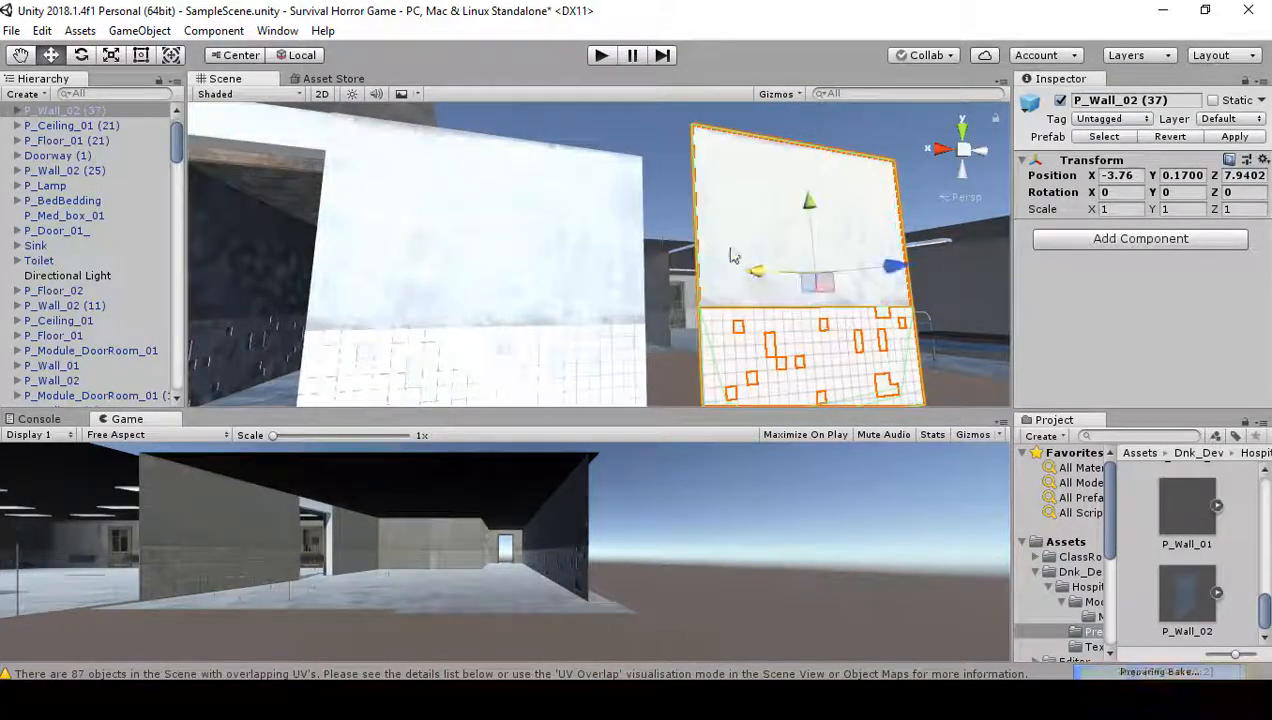
- Snap the new wall flush against the end of the doorway wall, at about X -3.425, Z 7.4225
{"action": "left_click_drag", "start_coordinate": [705, 138], "coordinate": [687, 178]}
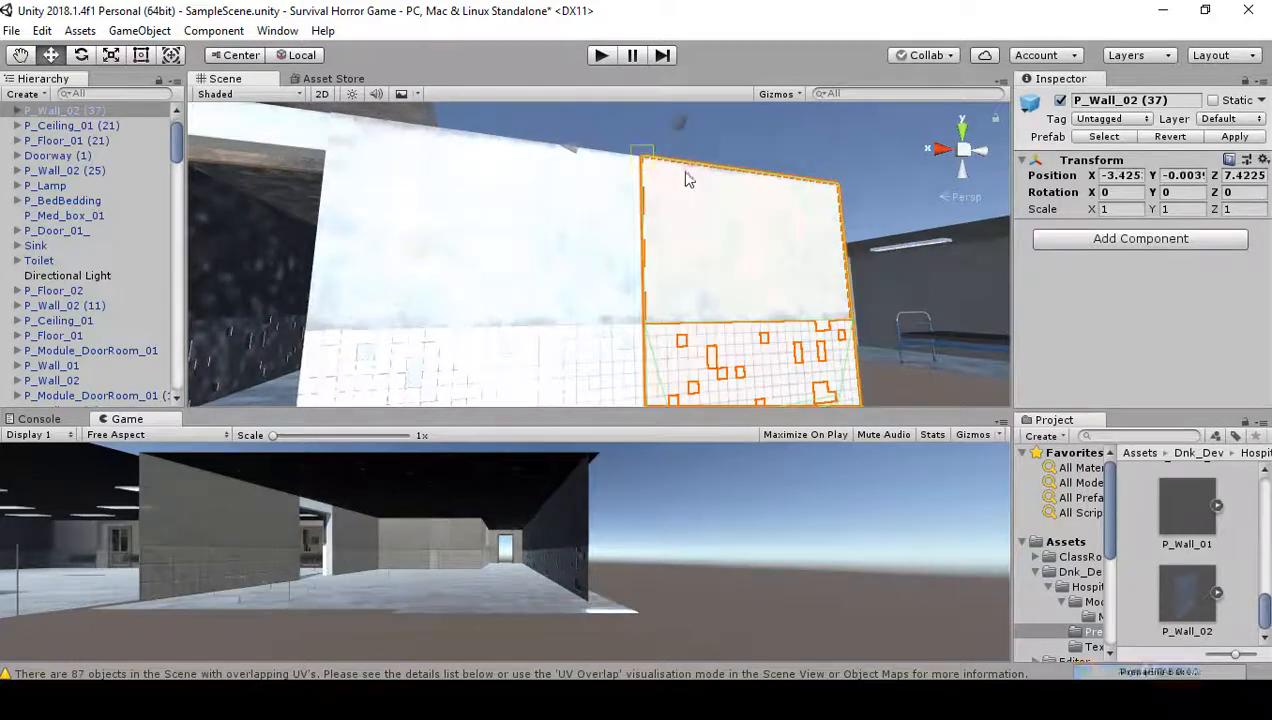
{"action": "right_click_drag", "start_coordinate": [731, 248], "coordinate": [1062, 366]}
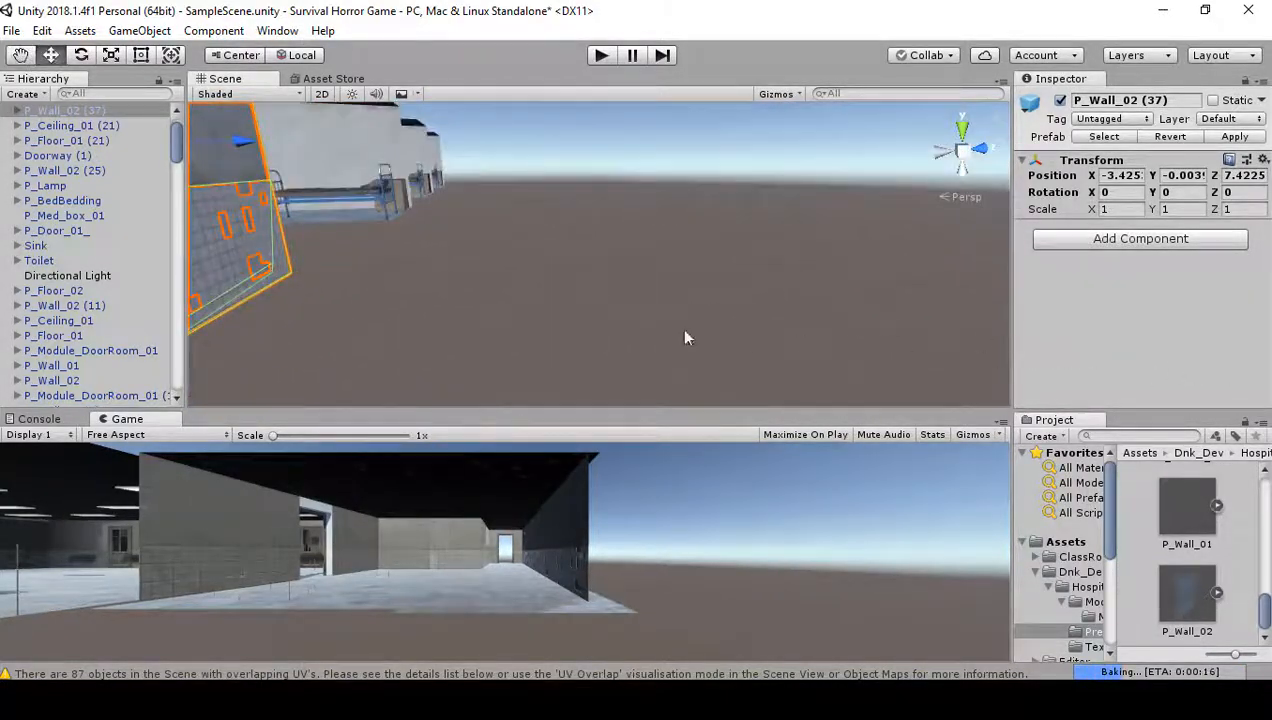
{"action": "right_click_drag", "start_coordinate": [685, 338], "coordinate": [365, 244]}
- Duplicate the wall, set the copy's Y rotation to 90 and snap it as a corner onto the wall's end, at about X -6.425
{"action": "key", "text": "ctrl+d"}
{"action": "left_click_drag", "start_coordinate": [510, 279], "coordinate": [701, 288]}
{"action": "left_click", "coordinate": [1186, 192]}
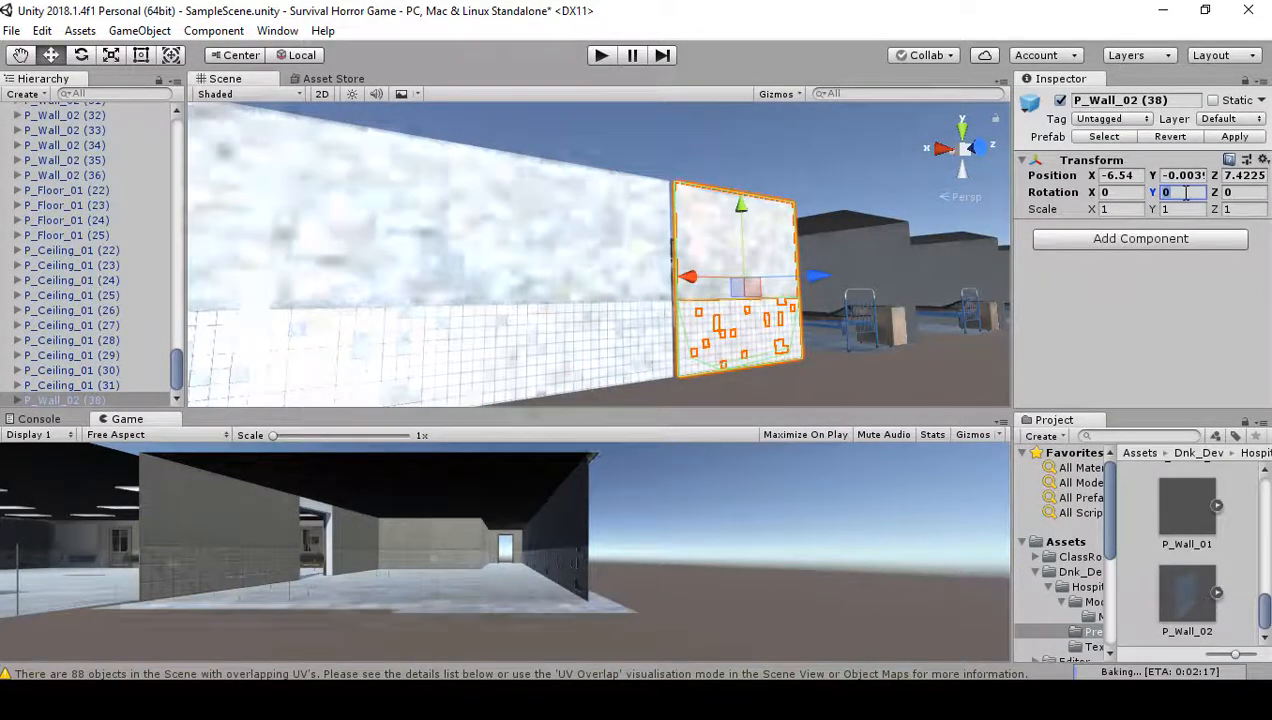
{"action": "type", "text": "90"}
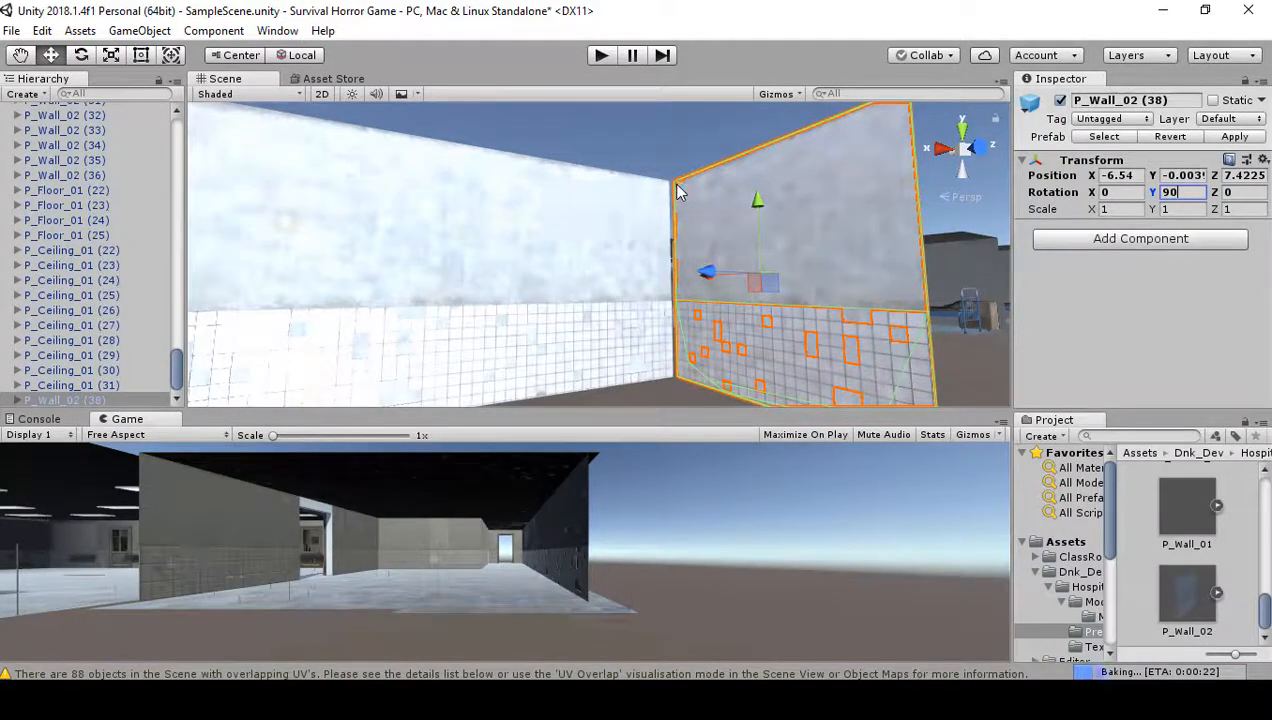
{"action": "middle_click_drag", "start_coordinate": [677, 192], "coordinate": [729, 192]}
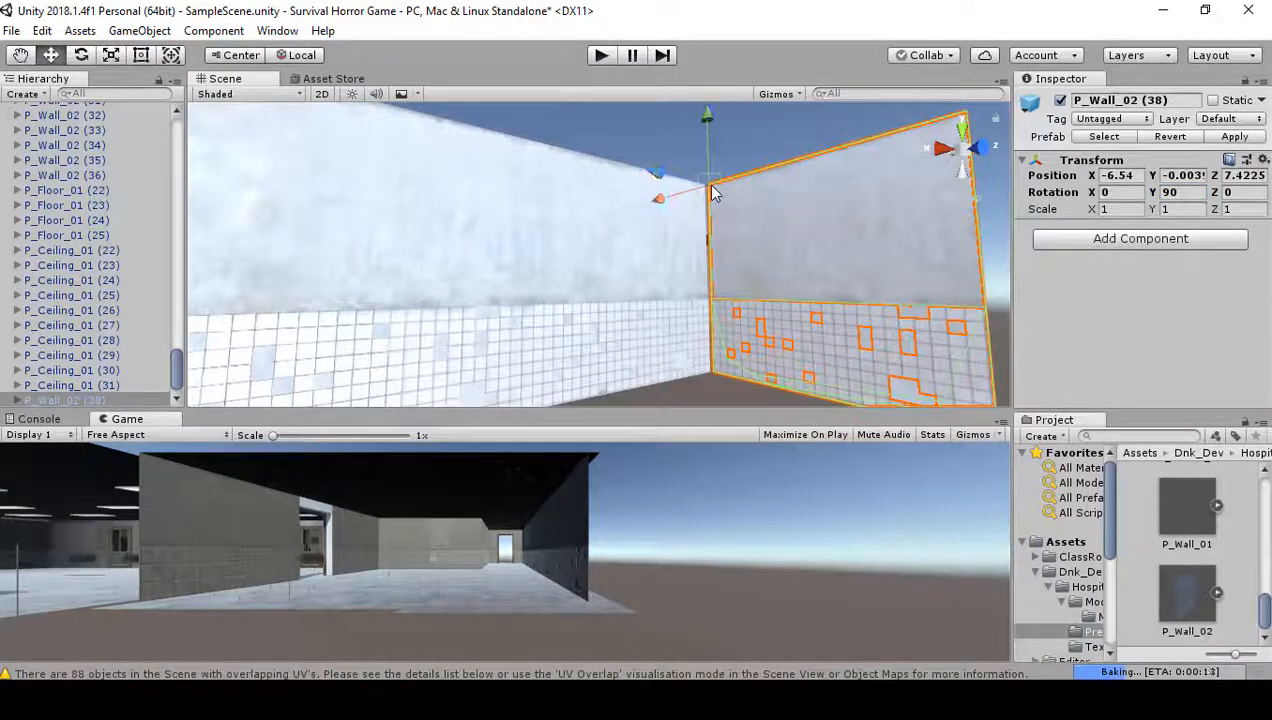
{"action": "left_click_drag", "start_coordinate": [712, 192], "coordinate": [704, 193]}
- Duplicate the corner wall along Z and snap the copy to its free end, at about Z 10.423
{"action": "right_click_drag", "start_coordinate": [704, 193], "coordinate": [593, 260]}
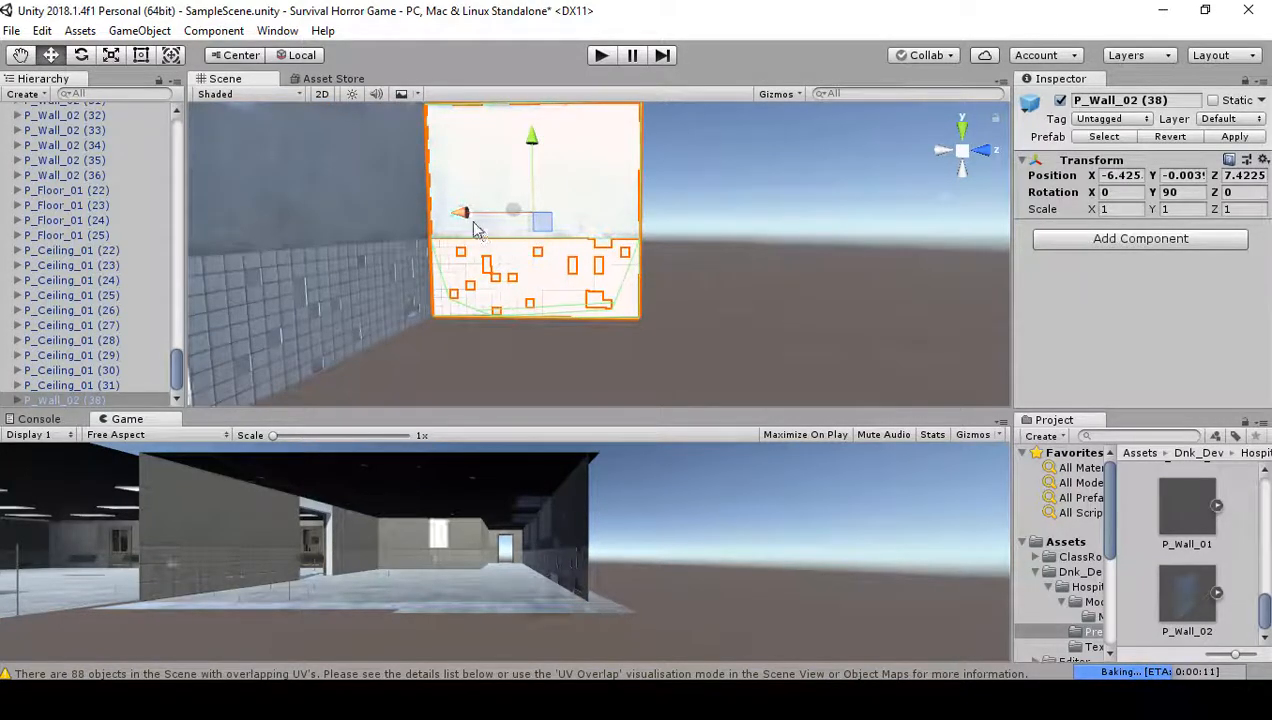
{"action": "key", "text": "ctrl+d"}
{"action": "left_click_drag", "start_coordinate": [458, 212], "coordinate": [699, 222]}
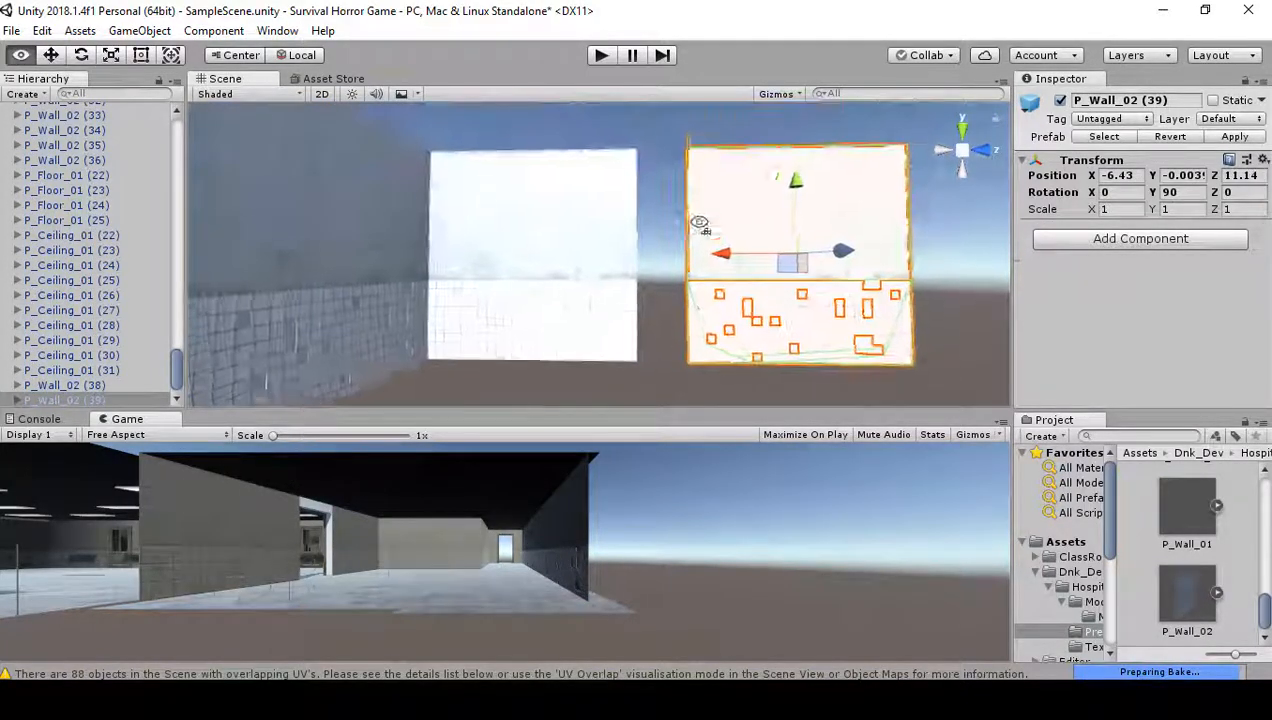
{"action": "right_click_drag", "start_coordinate": [699, 222], "coordinate": [703, 167]}
{"action": "left_click_drag", "start_coordinate": [693, 163], "coordinate": [660, 174]}
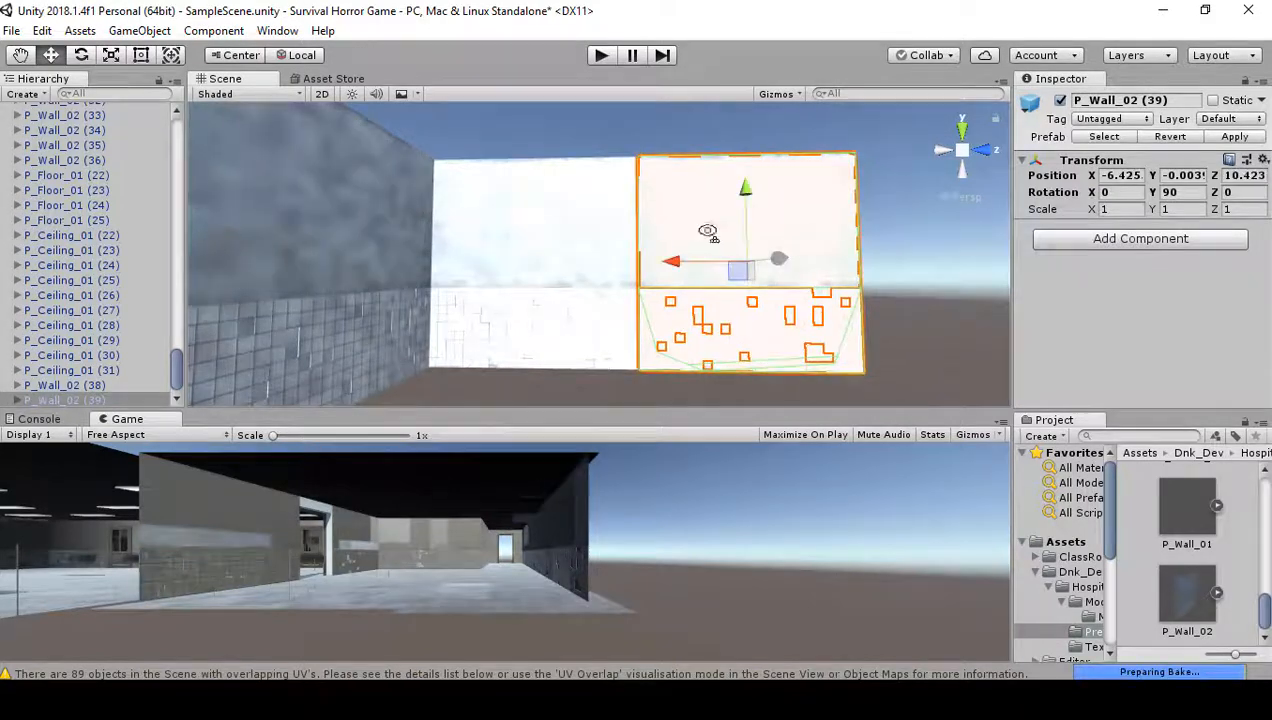
- Extend the side wall row with another duplicate snapped to its end, at about Z 13.423
{"action": "right_click_drag", "start_coordinate": [781, 257], "coordinate": [714, 273]}
{"action": "key", "text": "d"}
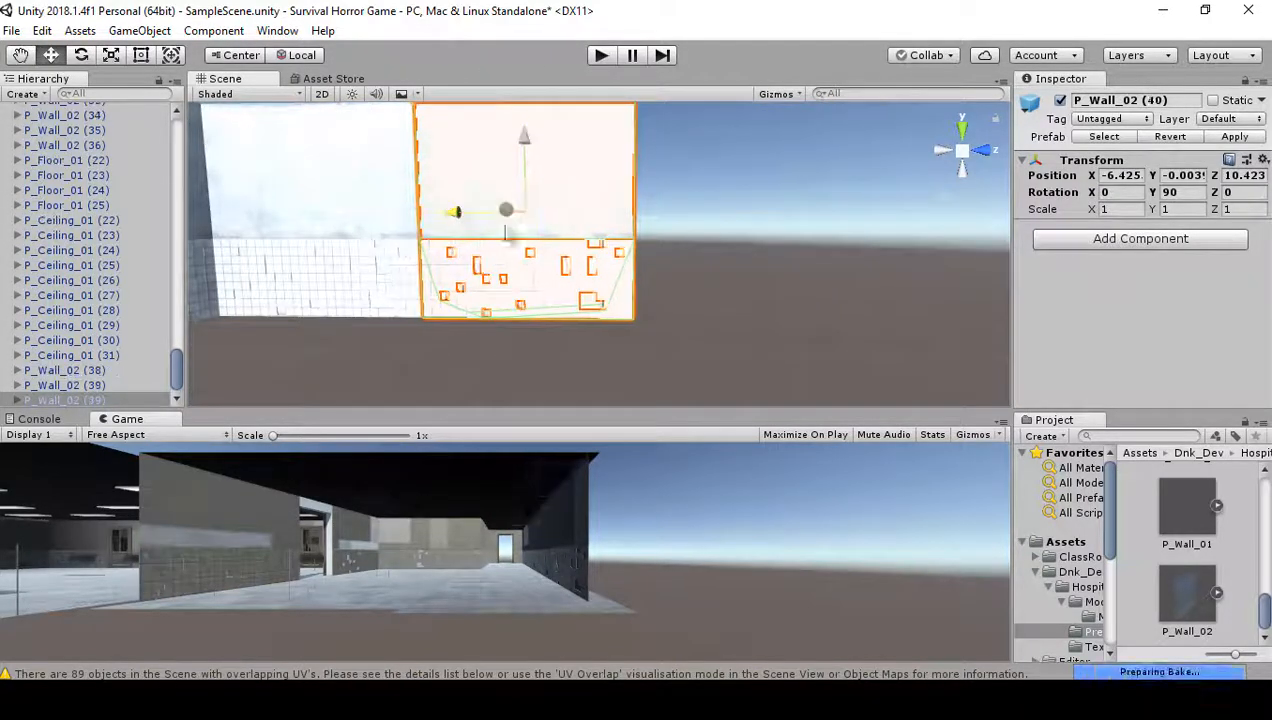
{"action": "left_click_drag", "start_coordinate": [505, 228], "coordinate": [712, 236]}
{"action": "right_click_drag", "start_coordinate": [712, 236], "coordinate": [704, 187]}
{"action": "key", "text": "v"}
{"action": "left_click_drag", "start_coordinate": [678, 182], "coordinate": [622, 189]}
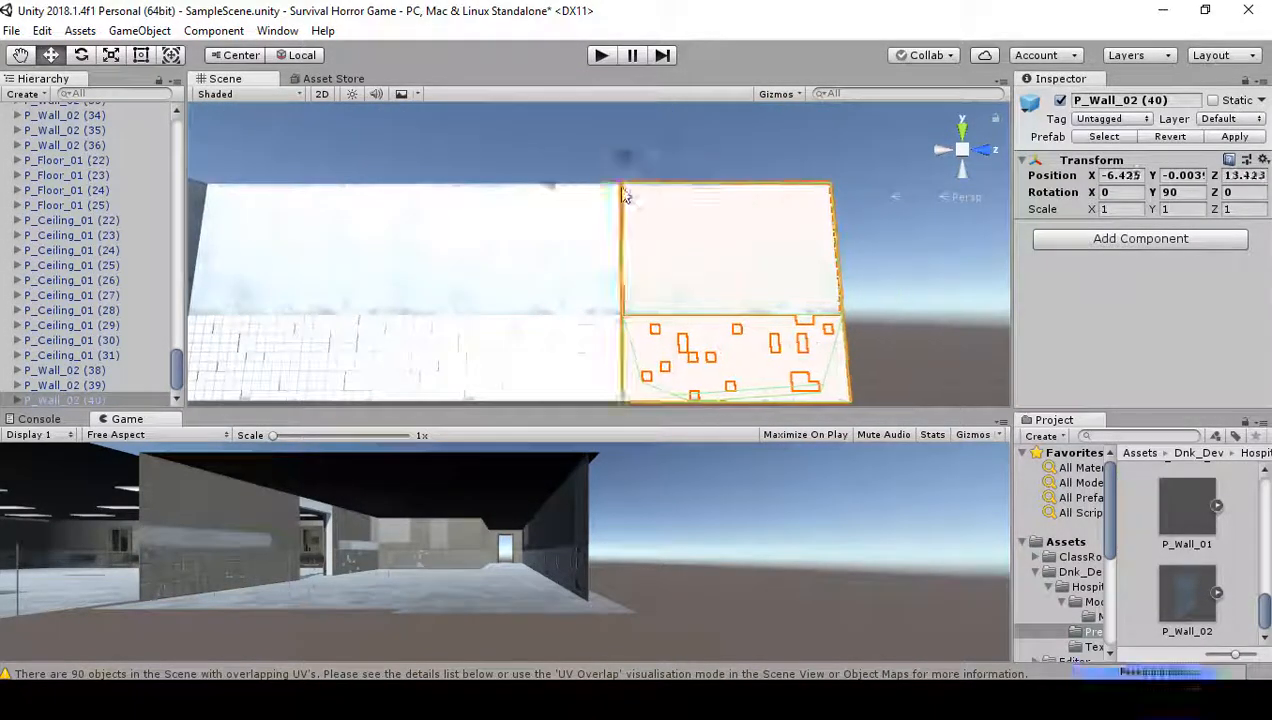
- Add a further wall copy to the side row, snapped edge to edge at about Z 16.423
{"action": "right_click_drag", "start_coordinate": [622, 195], "coordinate": [715, 314]}
{"action": "left_click_drag", "start_coordinate": [613, 233], "coordinate": [815, 260]}
{"action": "right_click_drag", "start_coordinate": [797, 258], "coordinate": [757, 243]}
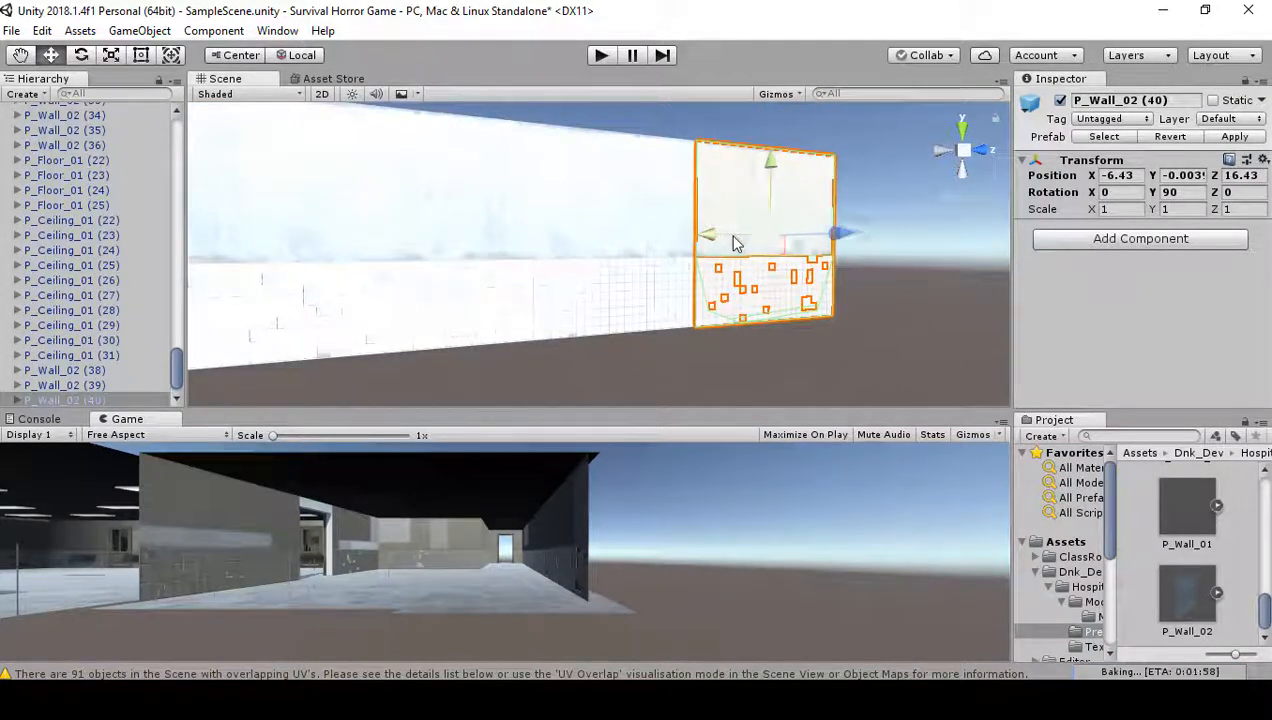
{"action": "left_click_drag", "start_coordinate": [795, 236], "coordinate": [816, 236]}
{"action": "key", "text": "v"}
{"action": "left_click_drag", "start_coordinate": [726, 155], "coordinate": [691, 162]}
- Duplicate the last side wall and snap the copy to the row's end, at about Z 19.423
{"action": "right_click_drag", "start_coordinate": [710, 218], "coordinate": [463, 243]}
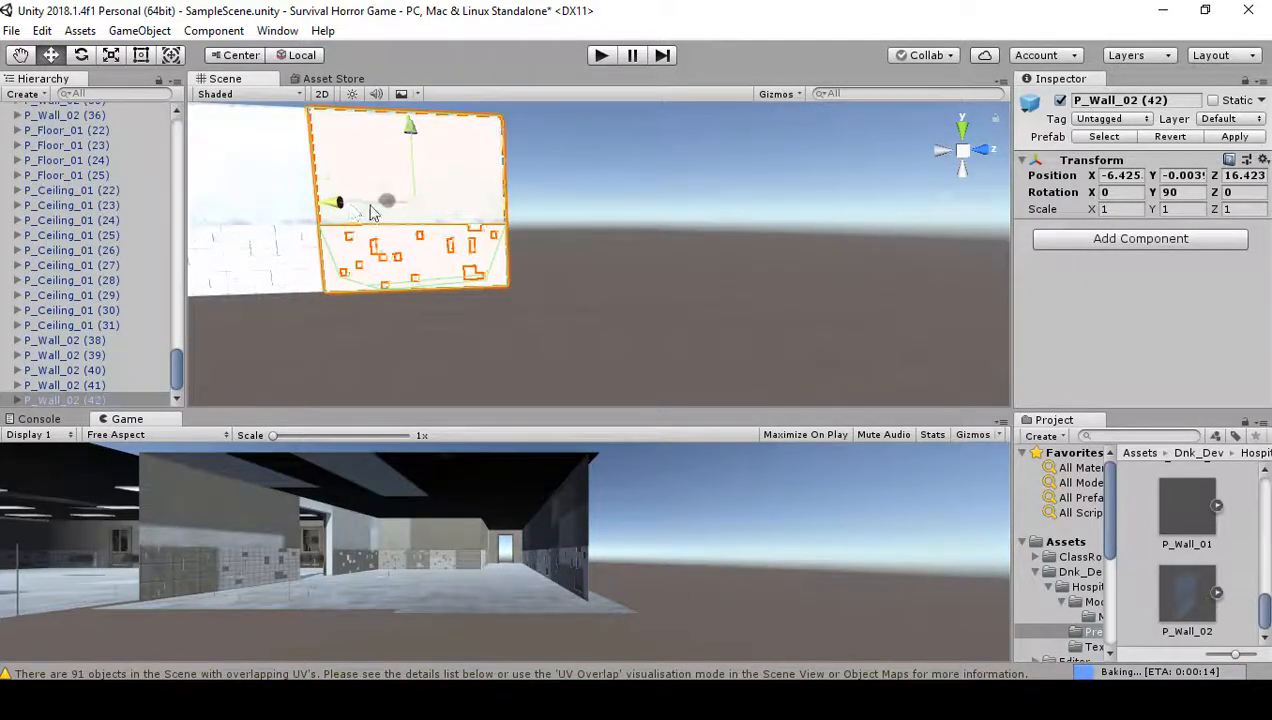
{"action": "left_click_drag", "start_coordinate": [370, 213], "coordinate": [540, 207]}
{"action": "left_click_drag", "start_coordinate": [537, 138], "coordinate": [508, 141]}
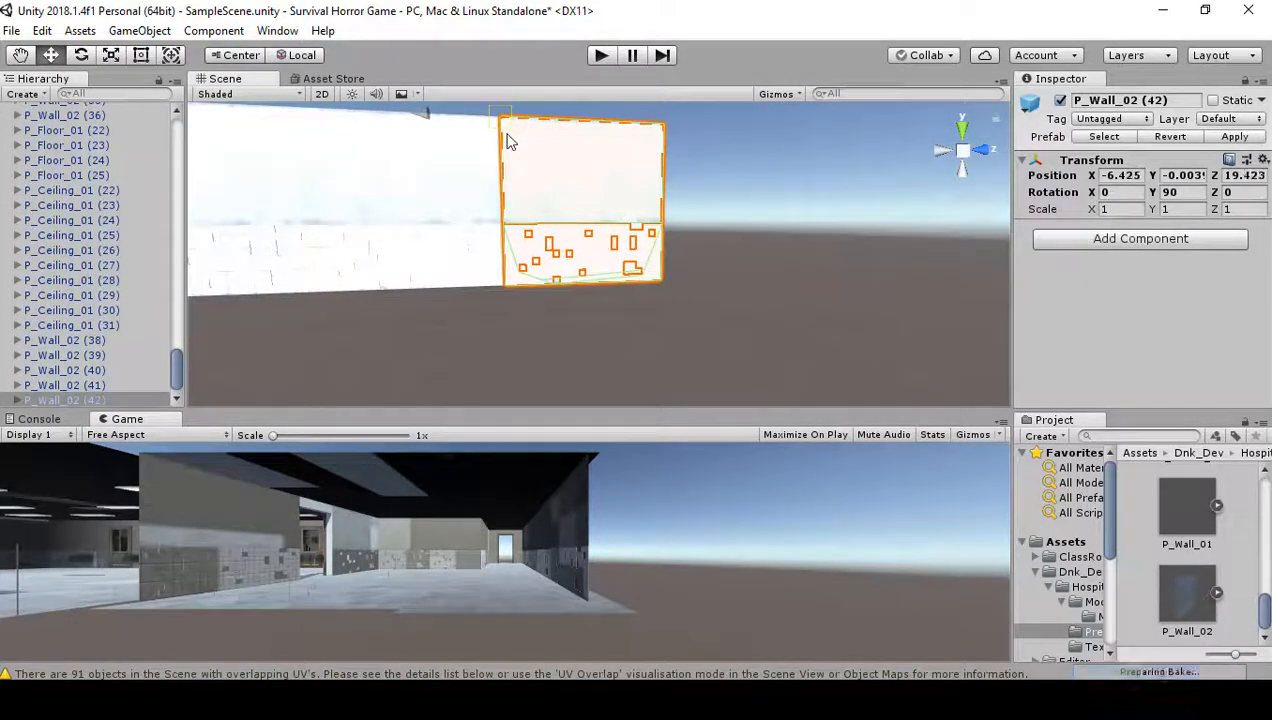
- Finish the side row with one more wall copy snapped in place at about Z 22.423
{"action": "left_click_drag", "start_coordinate": [517, 213], "coordinate": [679, 230]}
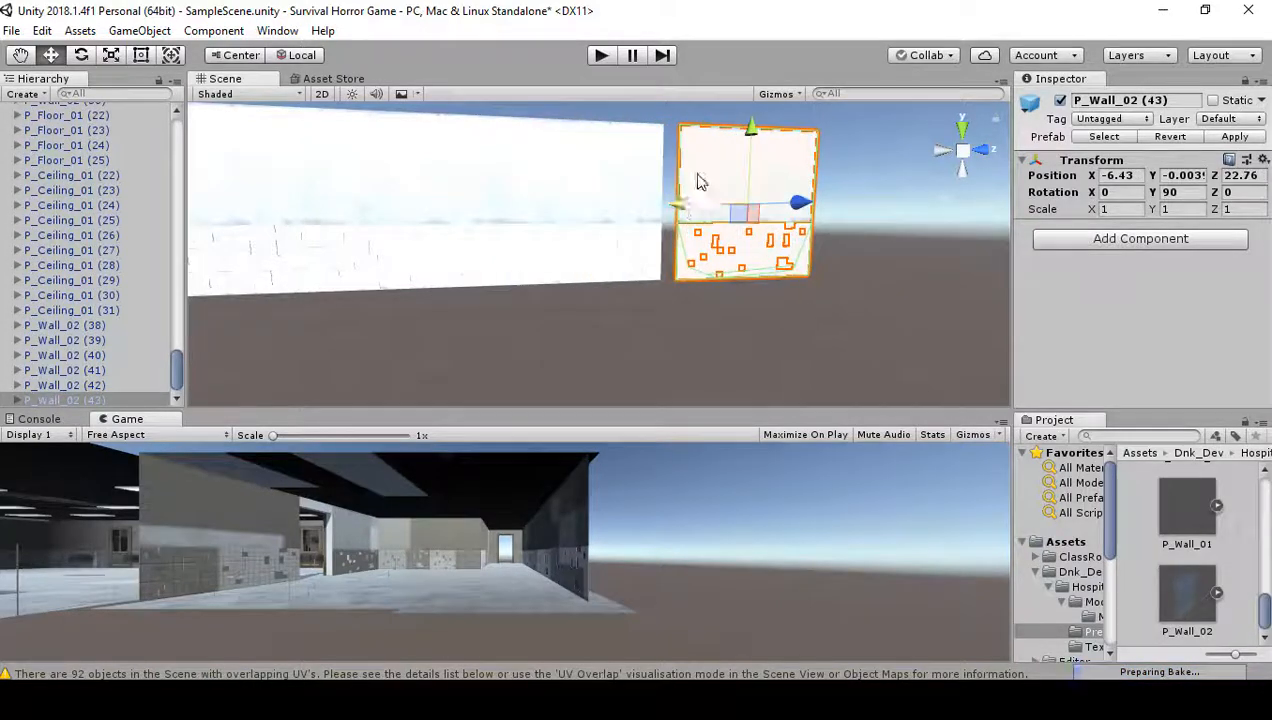
{"action": "left_click", "coordinate": [675, 151]}
{"action": "left_click", "coordinate": [709, 162]}
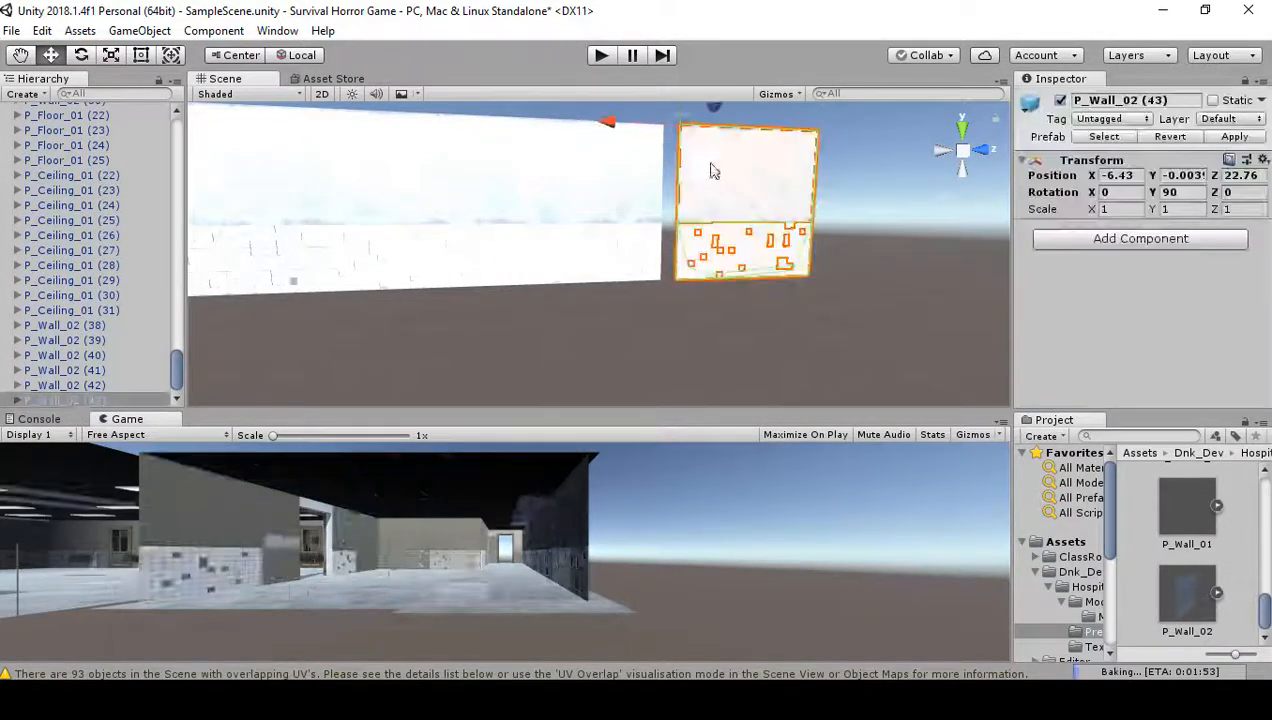
{"action": "left_click_drag", "start_coordinate": [676, 134], "coordinate": [661, 141]}
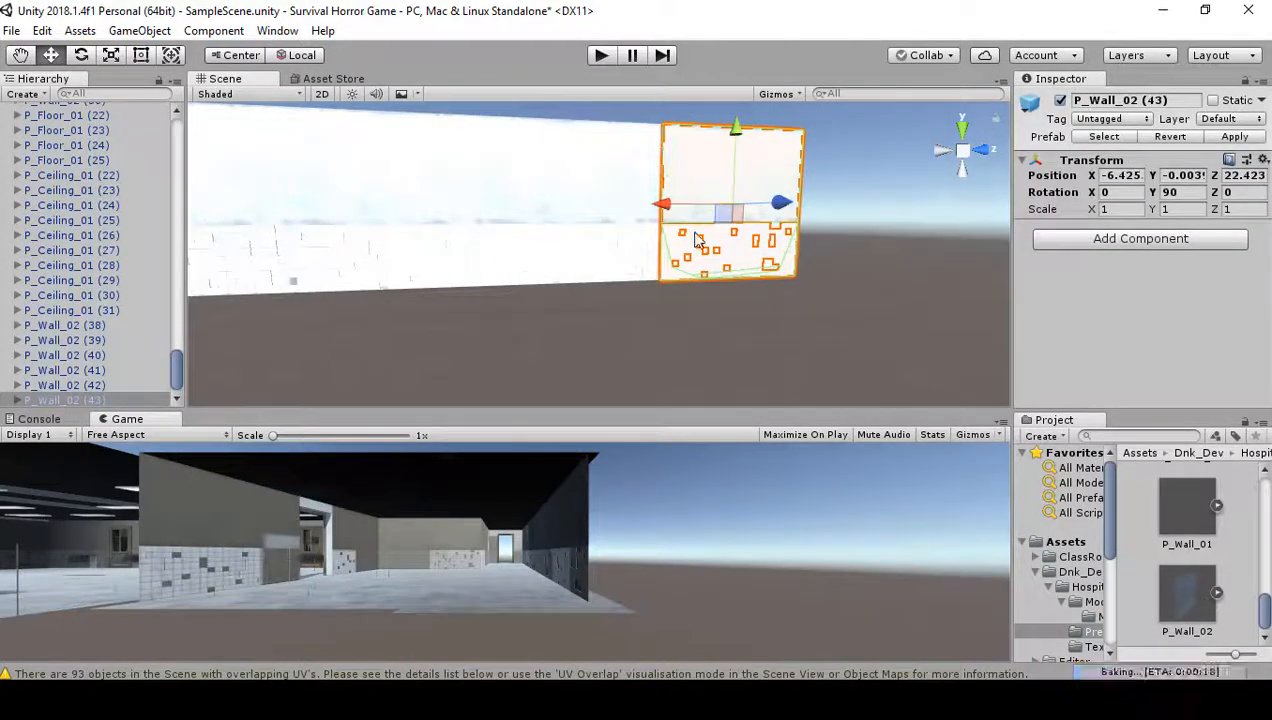
- Duplicate the first side wall by the corner and move the copy along X to the other side of the doorway, at about X 2.65
{"action": "left_click", "coordinate": [697, 238]}
{"action": "left_click", "coordinate": [741, 312]}
{"action": "left_click_drag", "start_coordinate": [741, 312], "coordinate": [588, 283], "text": "alt"}
{"action": "left_click", "coordinate": [616, 296]}
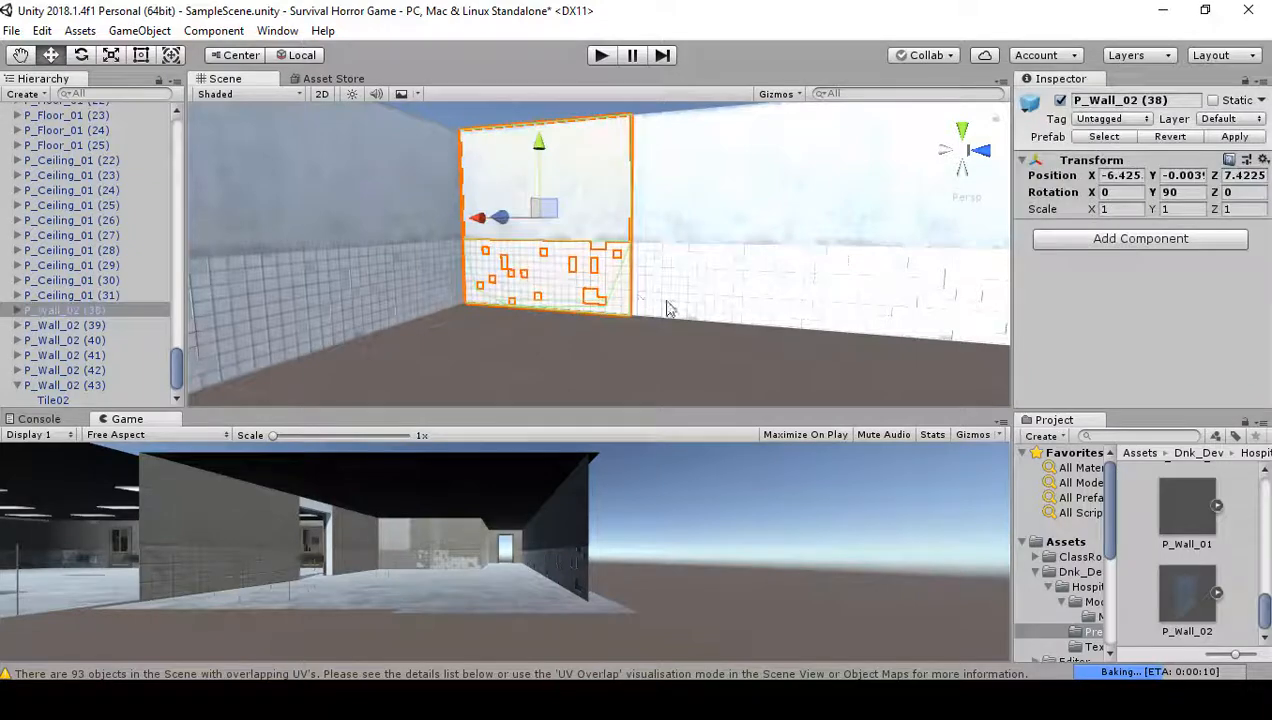
{"action": "key", "text": "ctrl+d"}
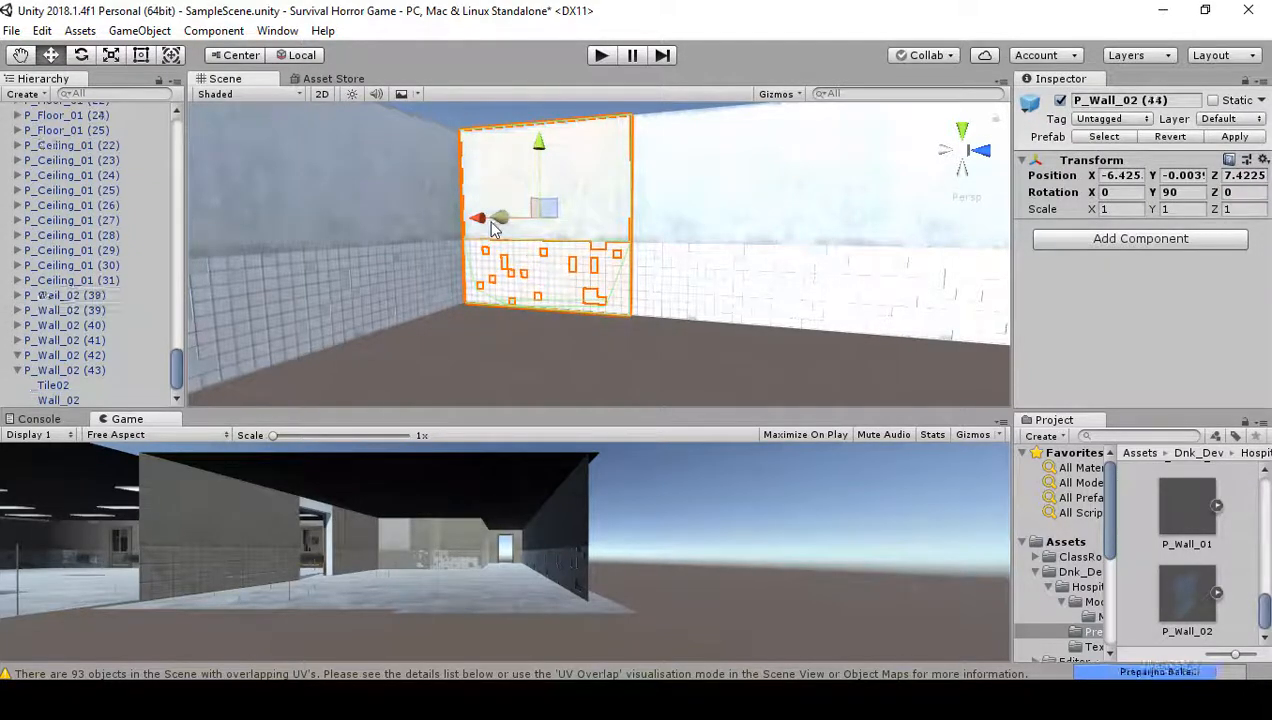
{"action": "left_click_drag", "start_coordinate": [454, 268], "coordinate": [406, 230], "text": "alt"}
{"action": "left_click_drag", "start_coordinate": [582, 226], "coordinate": [241, 317]}
{"action": "key", "text": "f"}
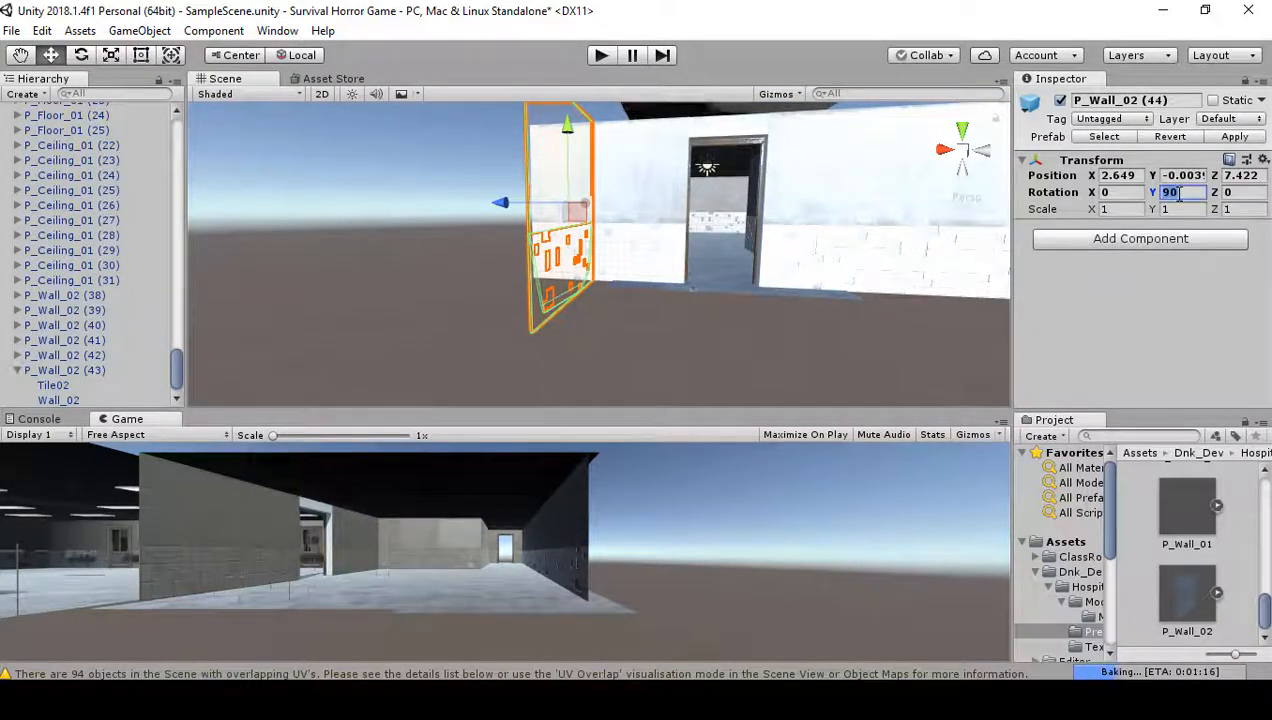
- Set the copy's Y rotation to -90 and snap it to the opposite end of the doorway wall, at about X 3.878, Z 10.423
{"action": "type", "text": "0"}
{"action": "key", "text": "BackSpace"}
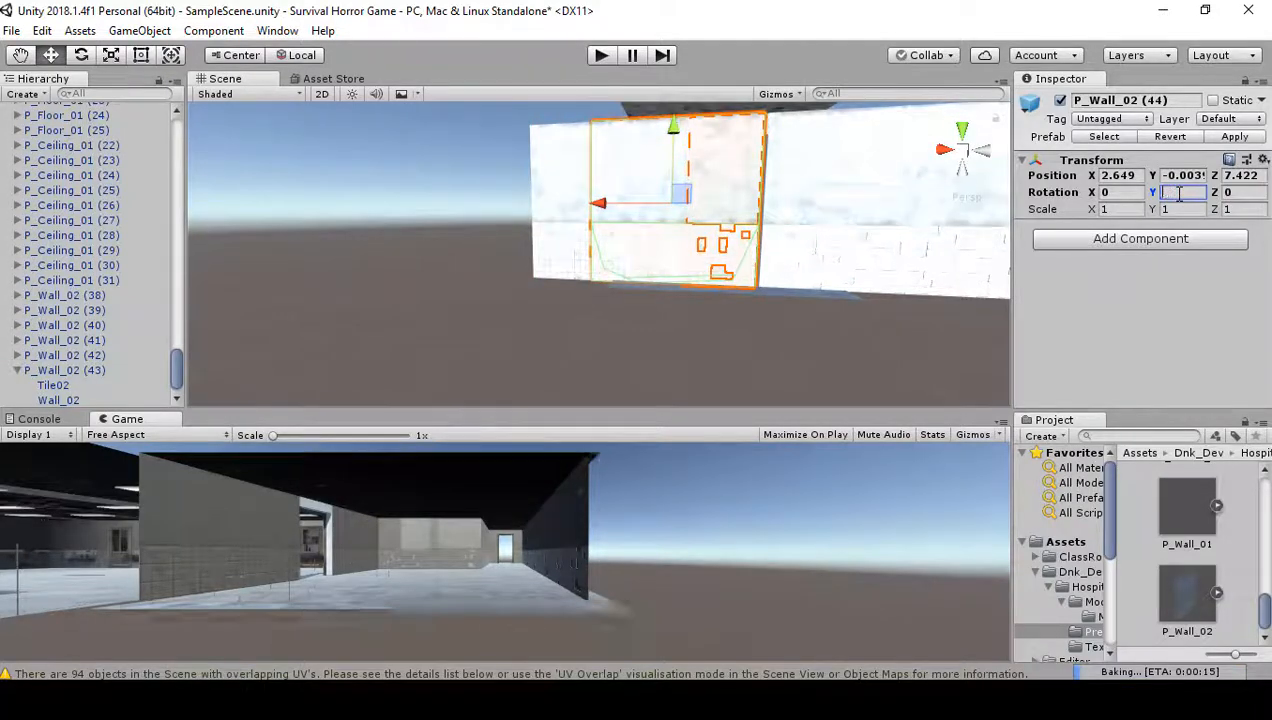
{"action": "type", "text": "-90"}
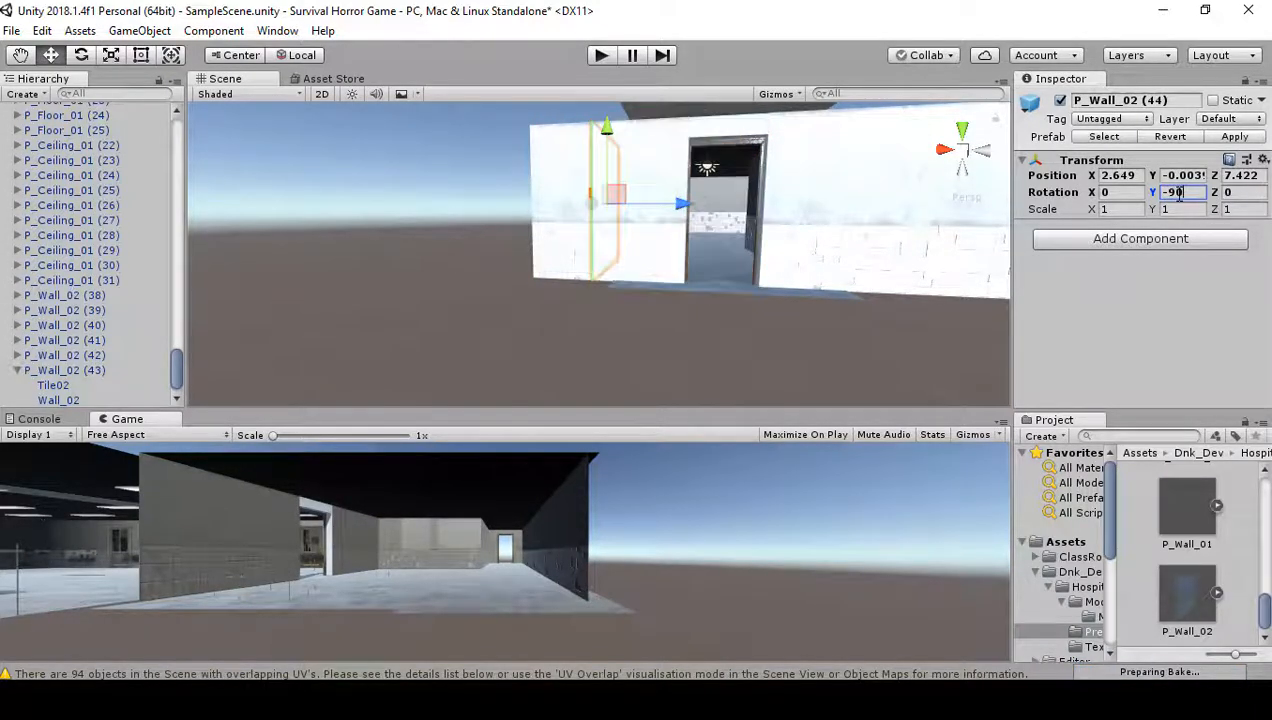
{"action": "left_click_drag", "start_coordinate": [700, 160], "coordinate": [416, 199], "text": "alt"}
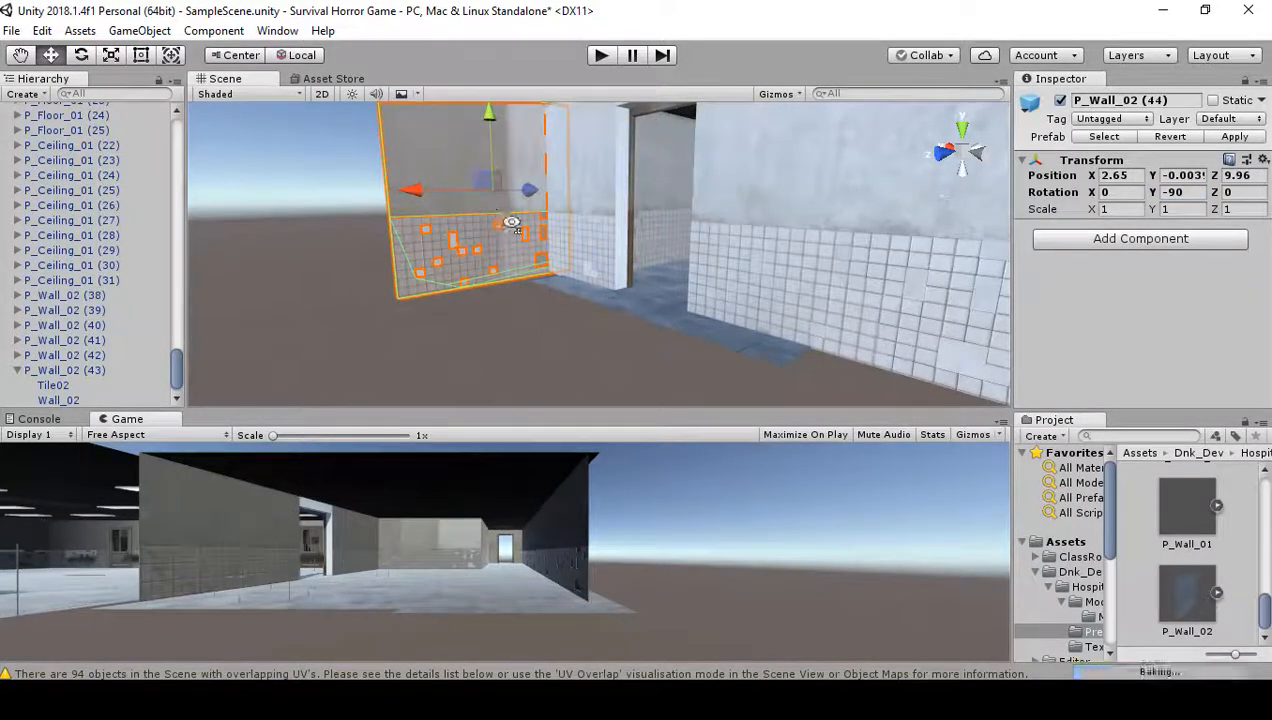
{"action": "left_click_drag", "start_coordinate": [511, 222], "coordinate": [528, 201], "text": "alt"}
{"action": "left_click_drag", "start_coordinate": [704, 228], "coordinate": [604, 176], "text": "alt"}
- Duplicate the opposite side wall along Z and snap the copy to its end, at about Z 13.423
{"action": "right_click_drag", "start_coordinate": [661, 257], "coordinate": [522, 290]}
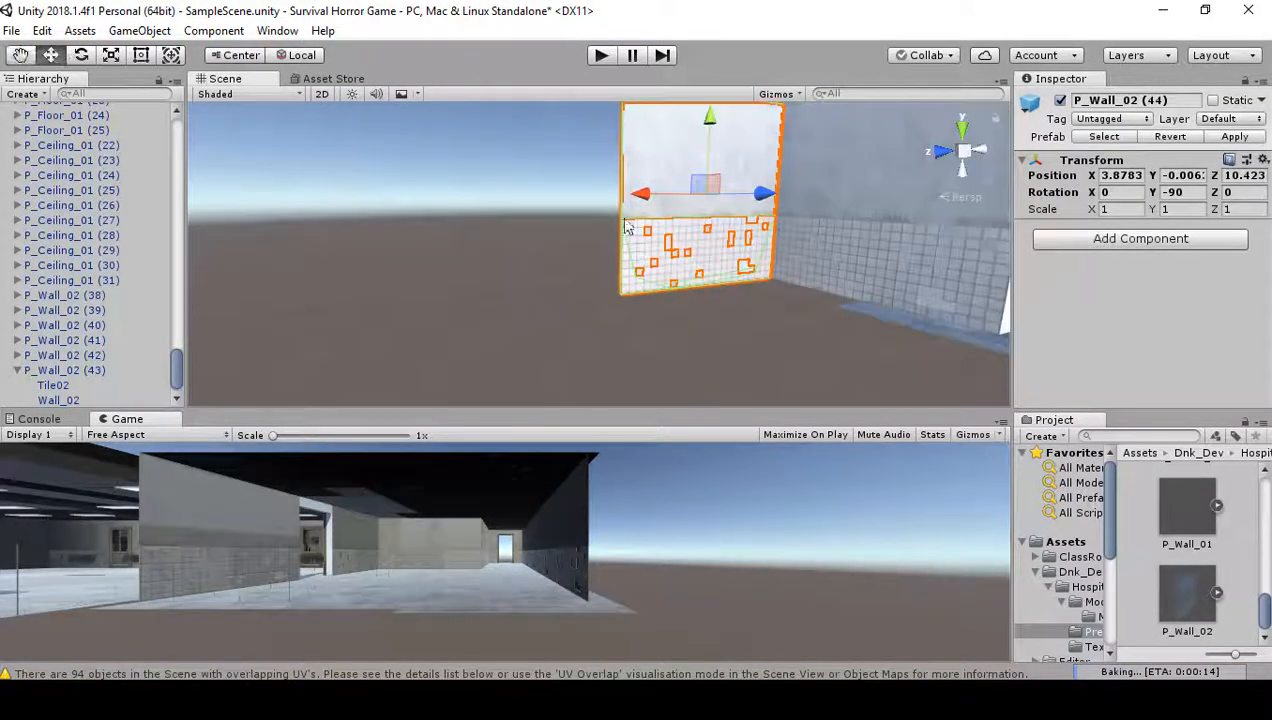
{"action": "key", "text": "ctrl+d"}
{"action": "left_click_drag", "start_coordinate": [637, 204], "coordinate": [330, 228]}
{"action": "right_click_drag", "start_coordinate": [606, 290], "coordinate": [585, 202]}
{"action": "left_click_drag", "start_coordinate": [586, 203], "coordinate": [593, 210]}
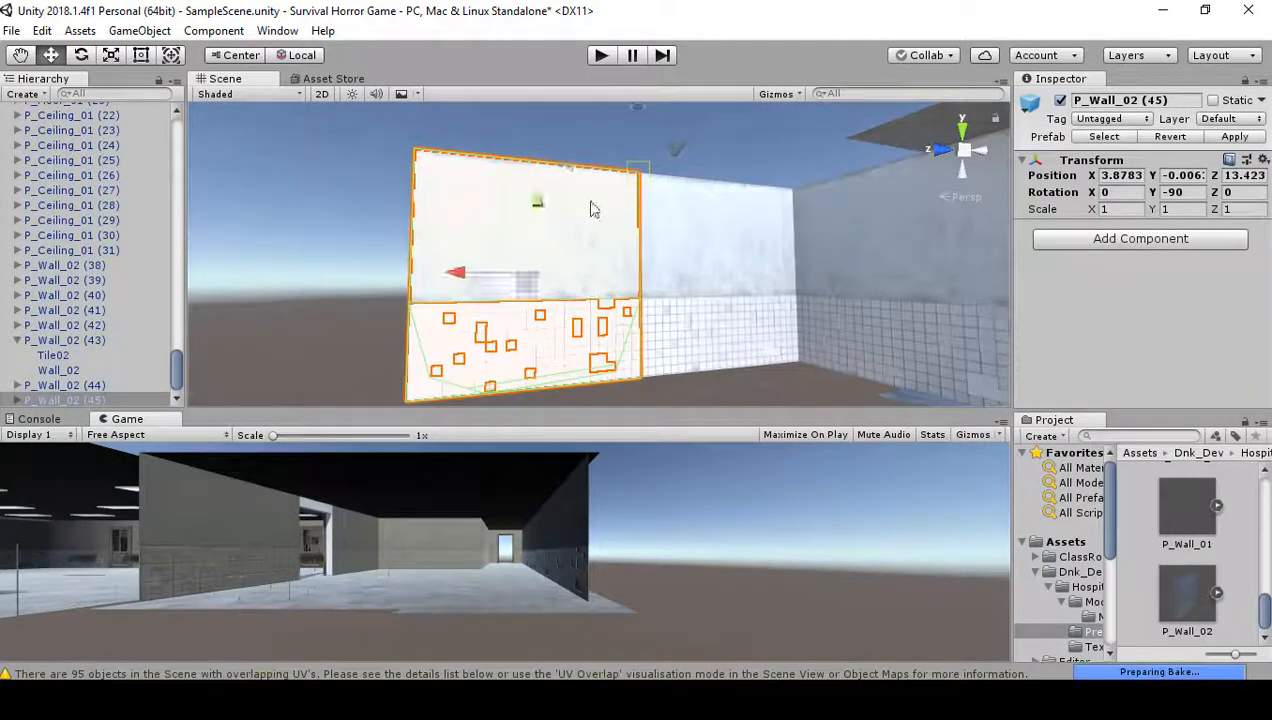
- Add a third wall to the opposite row by duplicating the last one and snapping the copy to its free edge
{"action": "key", "text": "ctrl+d"}
{"action": "left_click_drag", "start_coordinate": [481, 272], "coordinate": [240, 305]}
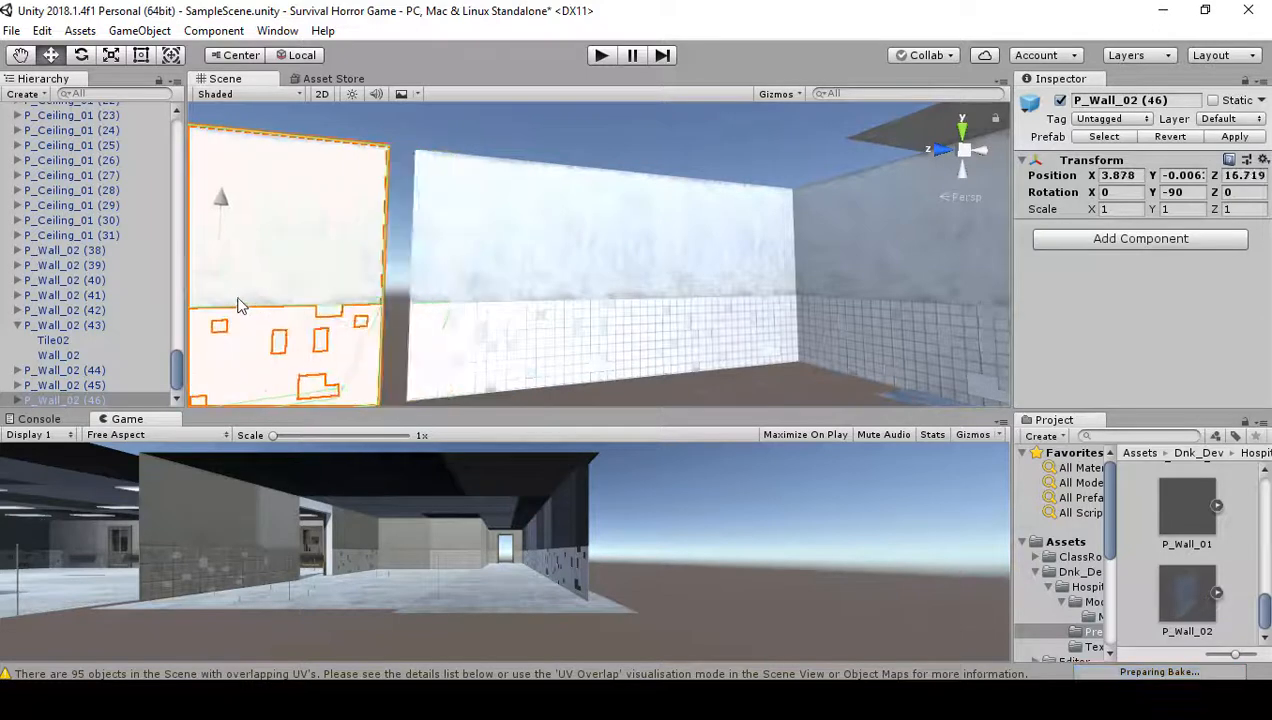
{"action": "left_click_drag", "start_coordinate": [397, 157], "coordinate": [424, 162]}
- Add a fourth wall copy to the opposite row, snapped edge to edge at about Z 19.423
{"action": "right_click_drag", "start_coordinate": [474, 199], "coordinate": [407, 242]}
{"action": "key", "text": "ctrl+d"}
{"action": "left_click_drag", "start_coordinate": [533, 222], "coordinate": [262, 256]}
{"action": "right_click_drag", "start_coordinate": [443, 261], "coordinate": [444, 206]}
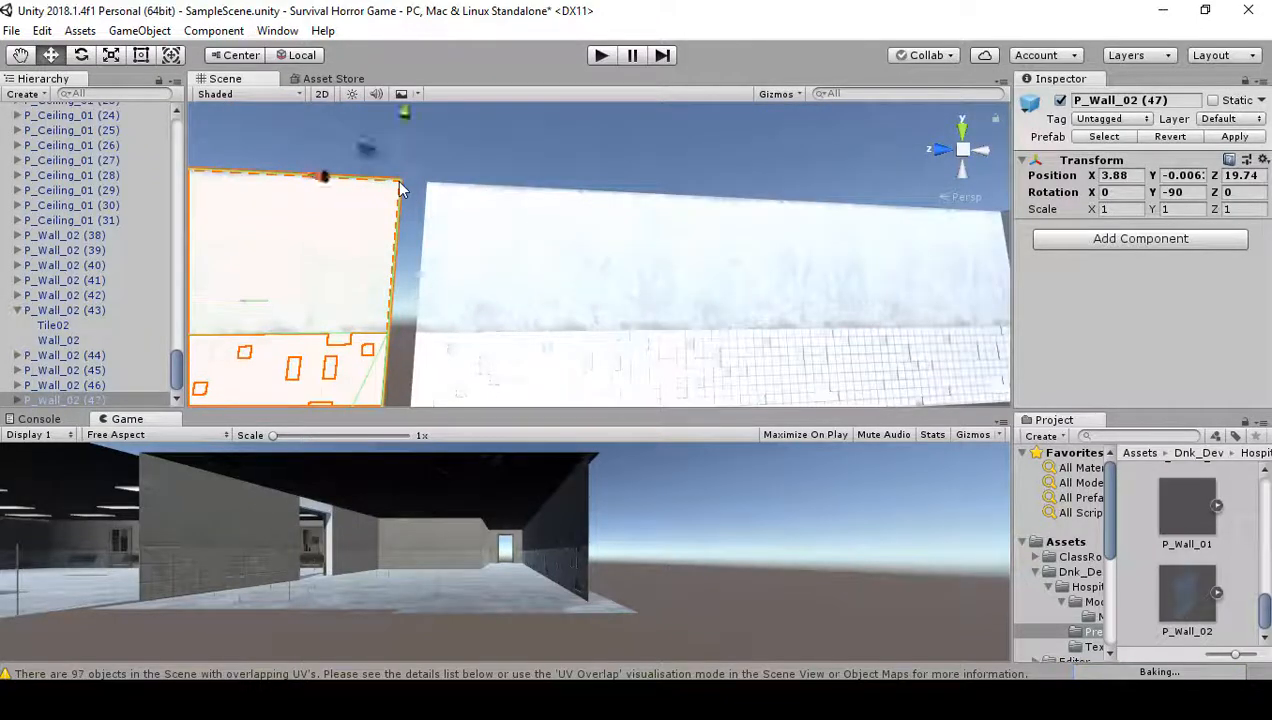
{"action": "left_click_drag", "start_coordinate": [399, 190], "coordinate": [425, 192]}
- Duplicate the fourth wall past the row's end, to about Z 22.52, and set the copy's Y rotation to 0
{"action": "right_click_drag", "start_coordinate": [520, 227], "coordinate": [737, 348]}
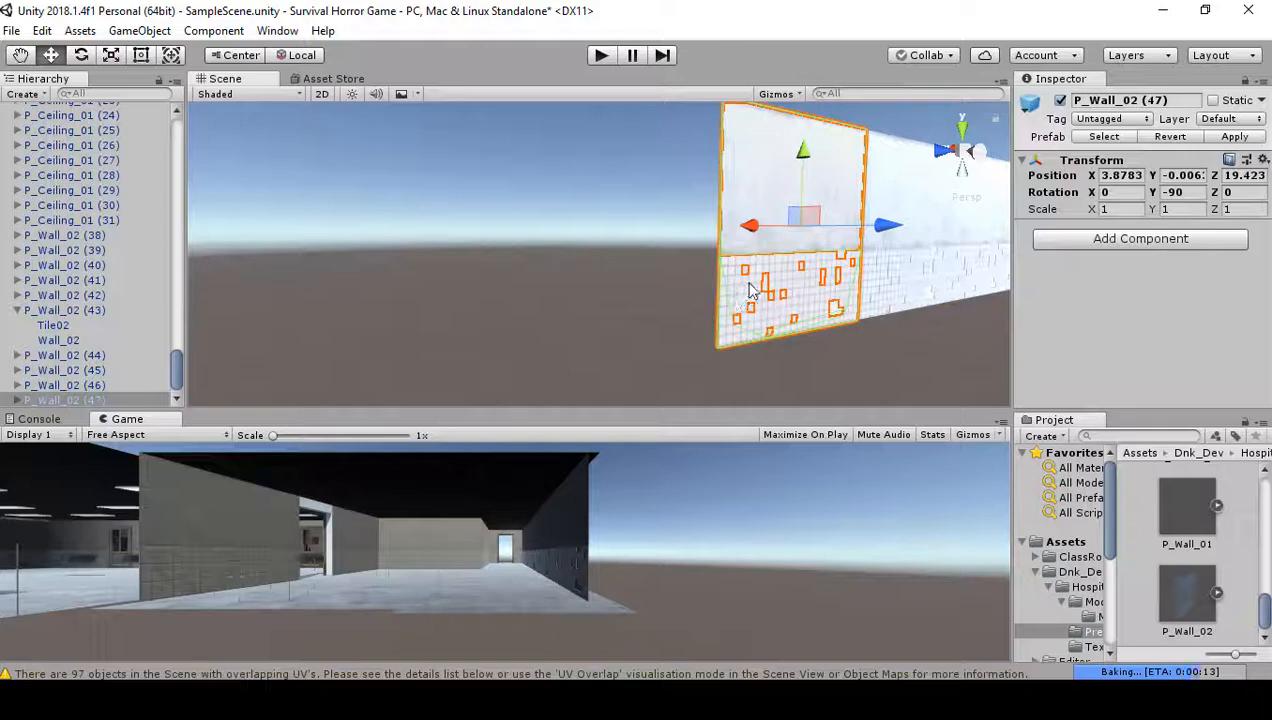
{"action": "left_click_drag", "start_coordinate": [752, 228], "coordinate": [530, 224]}
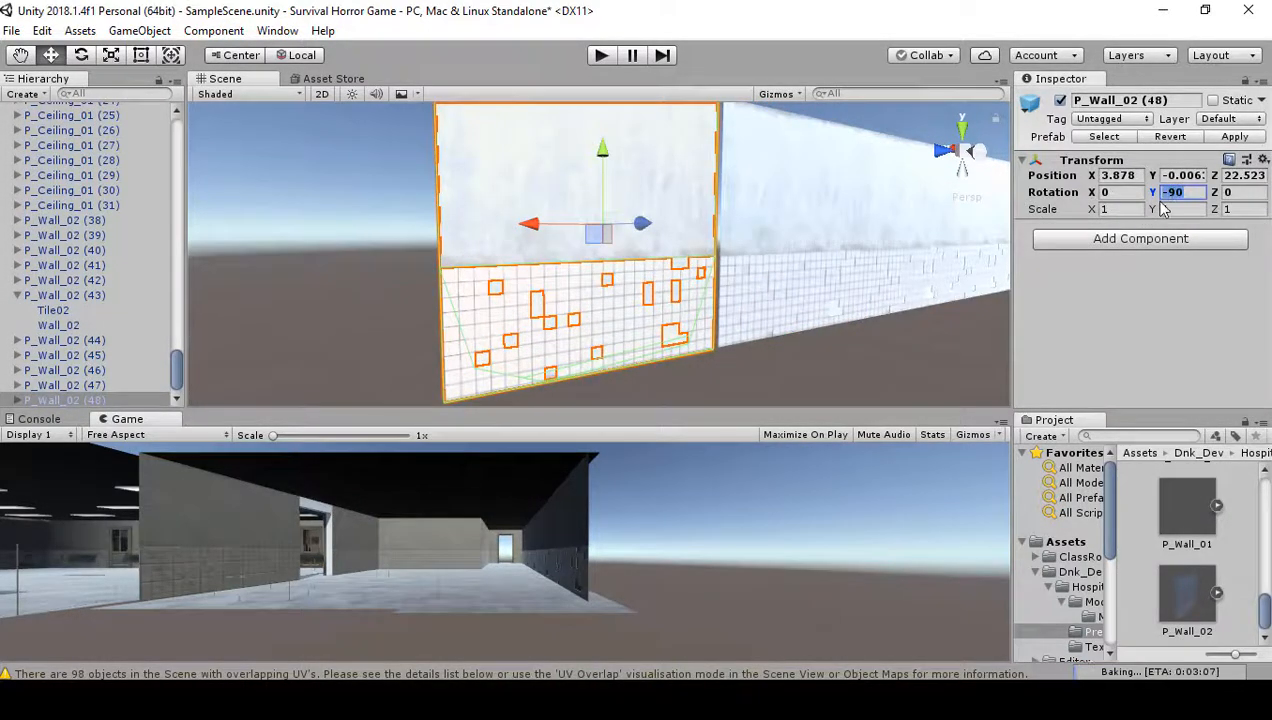
{"action": "type", "text": "0"}
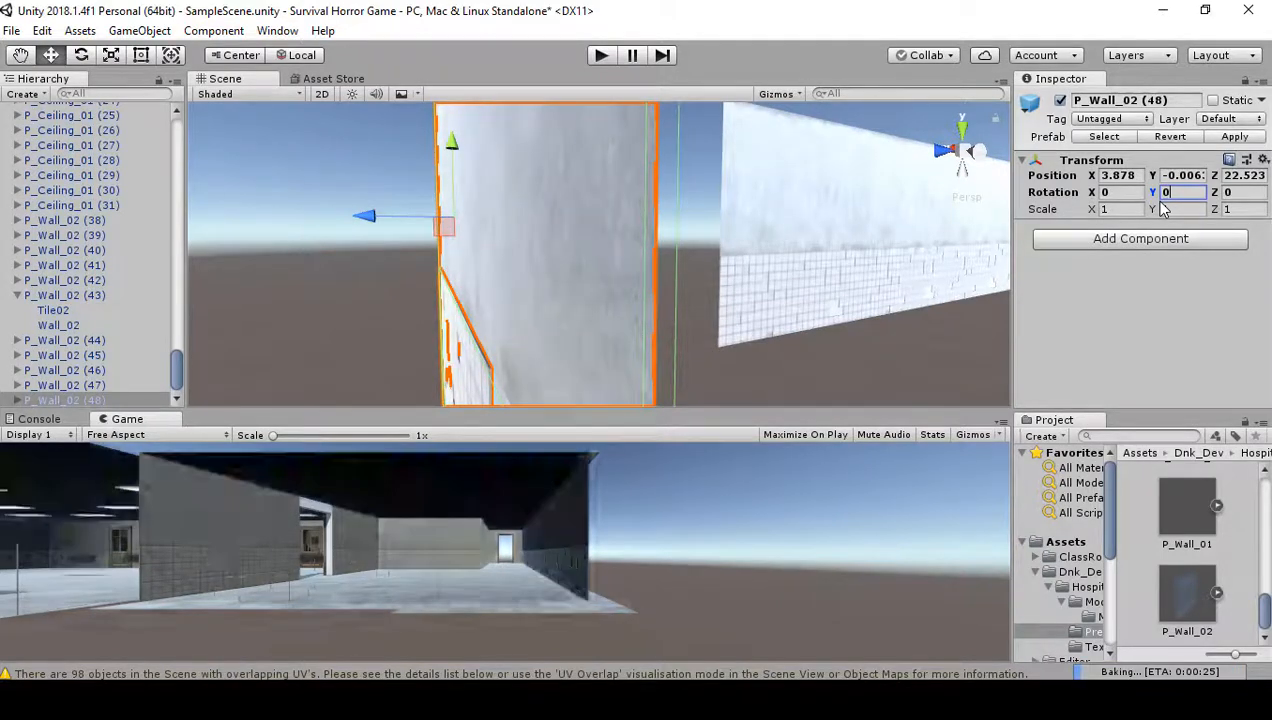
- Snap the turned wall to the end of the opposite row so it extends outward, at about X 6.8785, Z 19.423
{"action": "right_click_drag", "start_coordinate": [851, 329], "coordinate": [876, 230]}
{"action": "right_click_drag", "start_coordinate": [776, 228], "coordinate": [706, 333]}
{"action": "left_click_drag", "start_coordinate": [717, 219], "coordinate": [772, 168]}
{"action": "right_click_drag", "start_coordinate": [768, 202], "coordinate": [419, 191]}
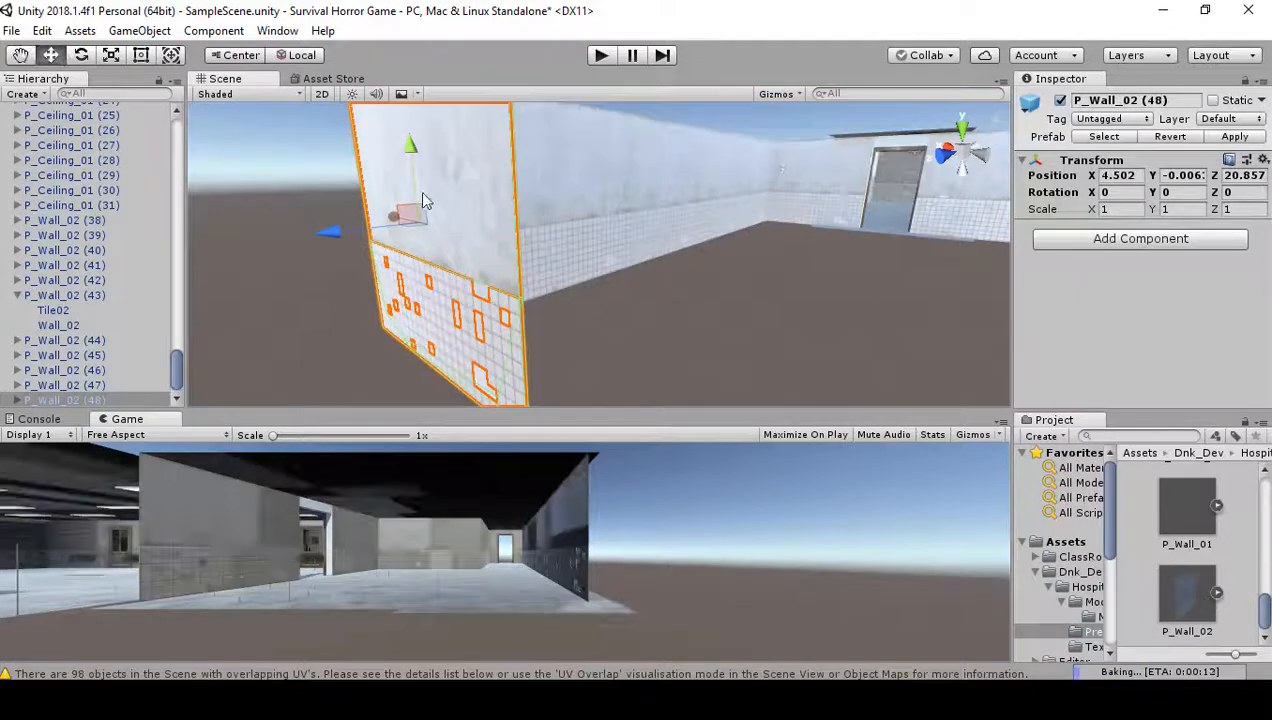
{"action": "left_click_drag", "start_coordinate": [419, 191], "coordinate": [361, 205]}
{"action": "right_click_drag", "start_coordinate": [537, 240], "coordinate": [446, 261]}
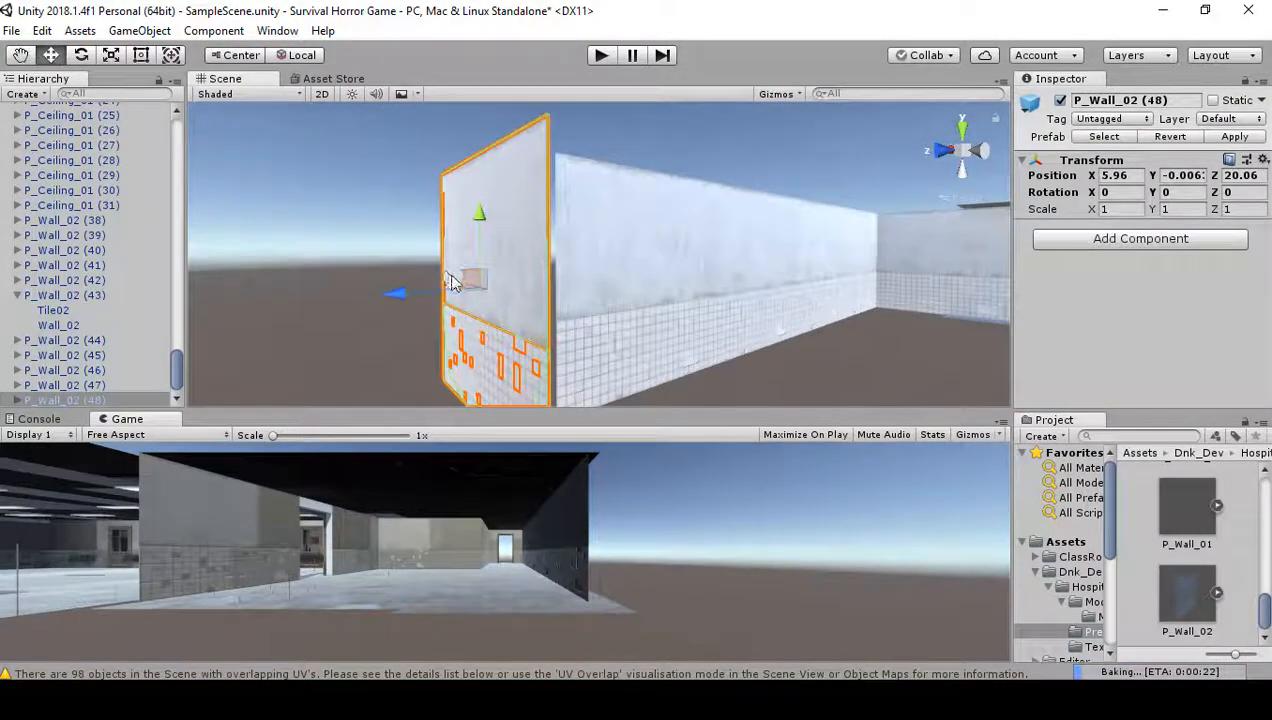
{"action": "left_click_drag", "start_coordinate": [451, 281], "coordinate": [551, 168]}
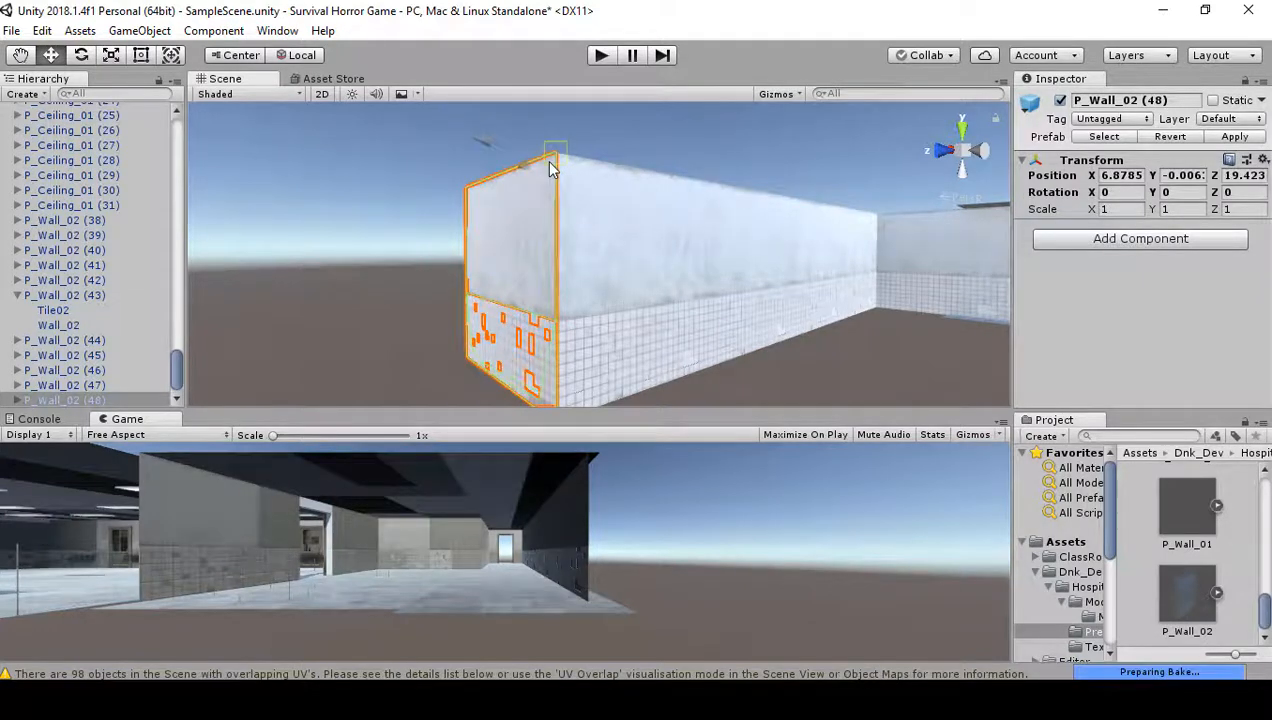
- Reselect the outward-facing wall at the end of the opposite row
{"action": "left_click", "coordinate": [649, 264]}
{"action": "left_click", "coordinate": [868, 350]}
{"action": "right_click_drag", "start_coordinate": [870, 349], "coordinate": [1147, 392]}
{"action": "right_click_drag", "start_coordinate": [433, 366], "coordinate": [380, 245]}
{"action": "left_click", "coordinate": [395, 293]}
{"action": "right_click_drag", "start_coordinate": [495, 283], "coordinate": [325, 313]}
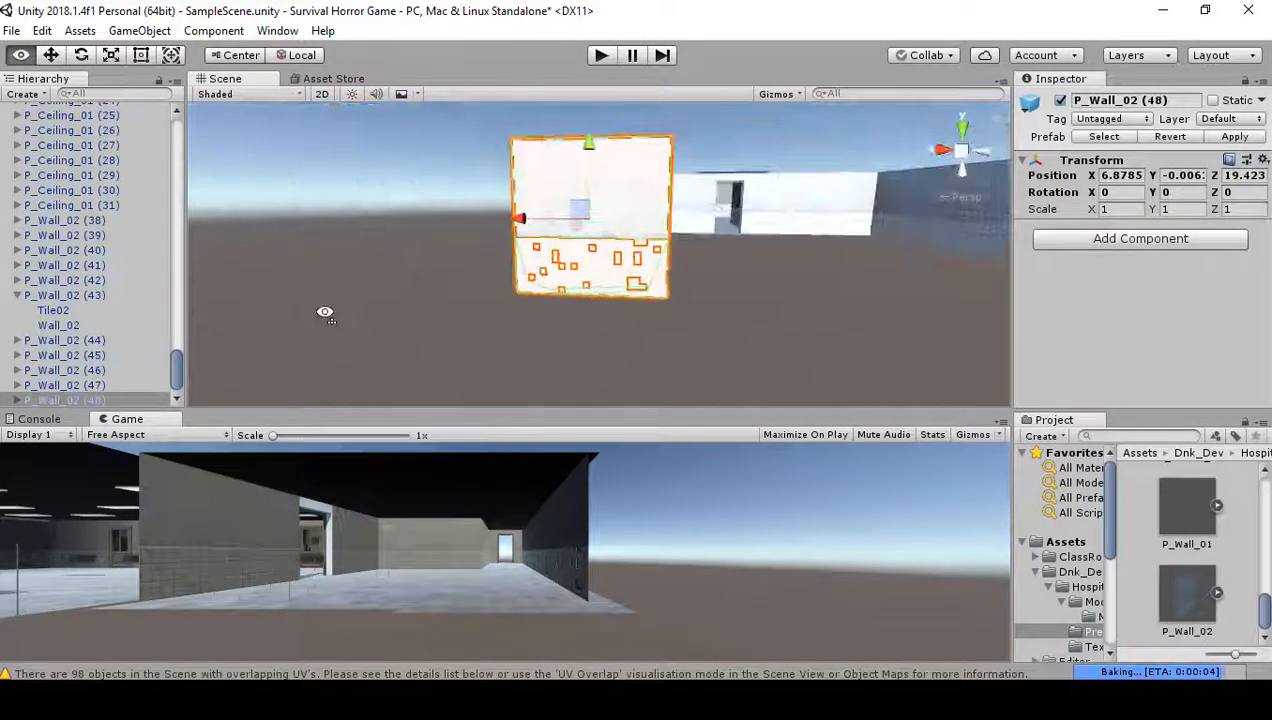
- Duplicate the selected wall panel and snap the copy's upper corner to the free end of the existing wall
{"action": "left_click_drag", "start_coordinate": [477, 289], "coordinate": [185, 215], "text": "alt"}
{"action": "key", "text": "ctrl+d"}
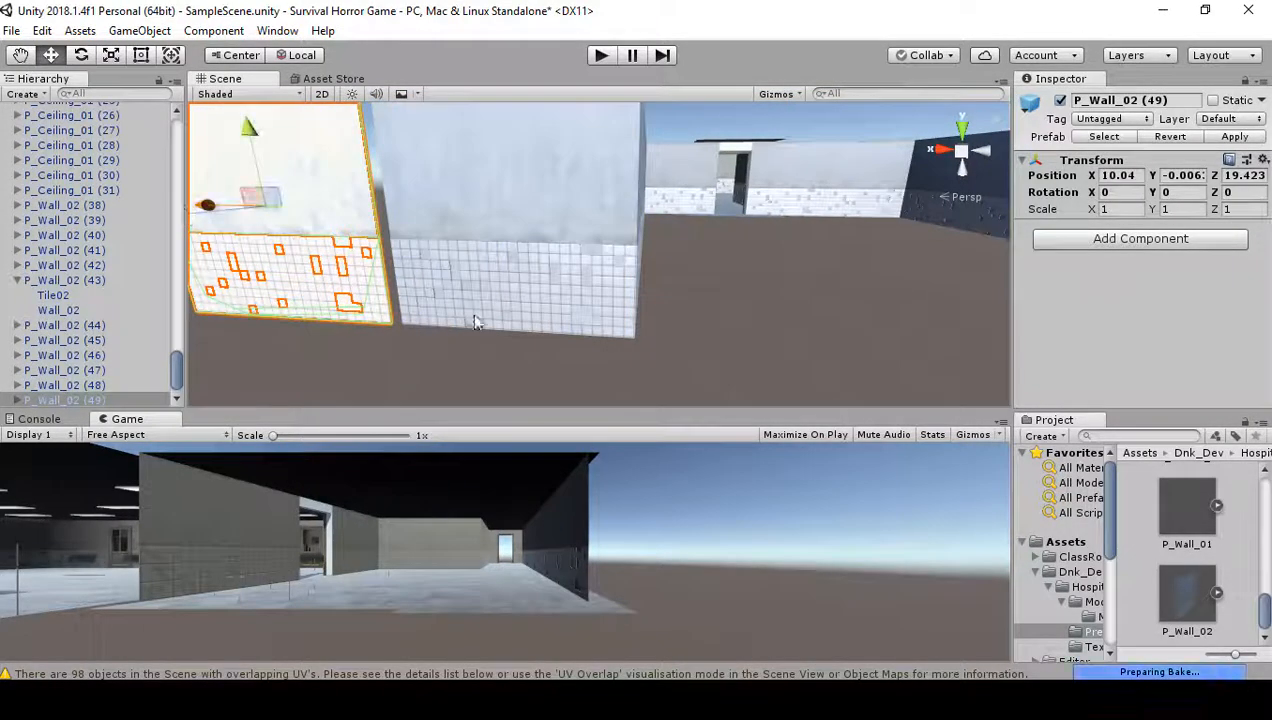
{"action": "left_click_drag", "start_coordinate": [476, 322], "coordinate": [388, 193], "text": "alt"}
{"action": "key", "text": "v"}
{"action": "left_click_drag", "start_coordinate": [511, 161], "coordinate": [533, 165]}
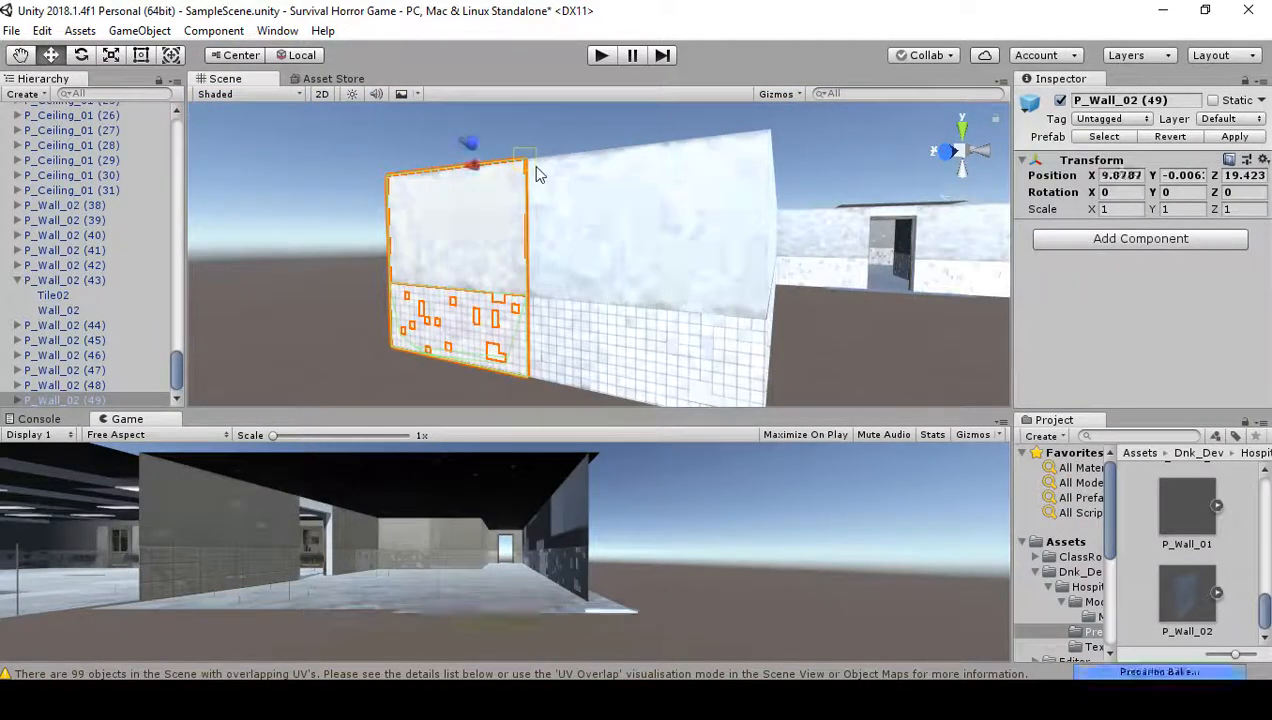
- Duplicate the doorway module in the existing wall and move the copy out into the open area, to about Z 18.08
{"action": "right_click_drag", "start_coordinate": [610, 245], "coordinate": [737, 275]}
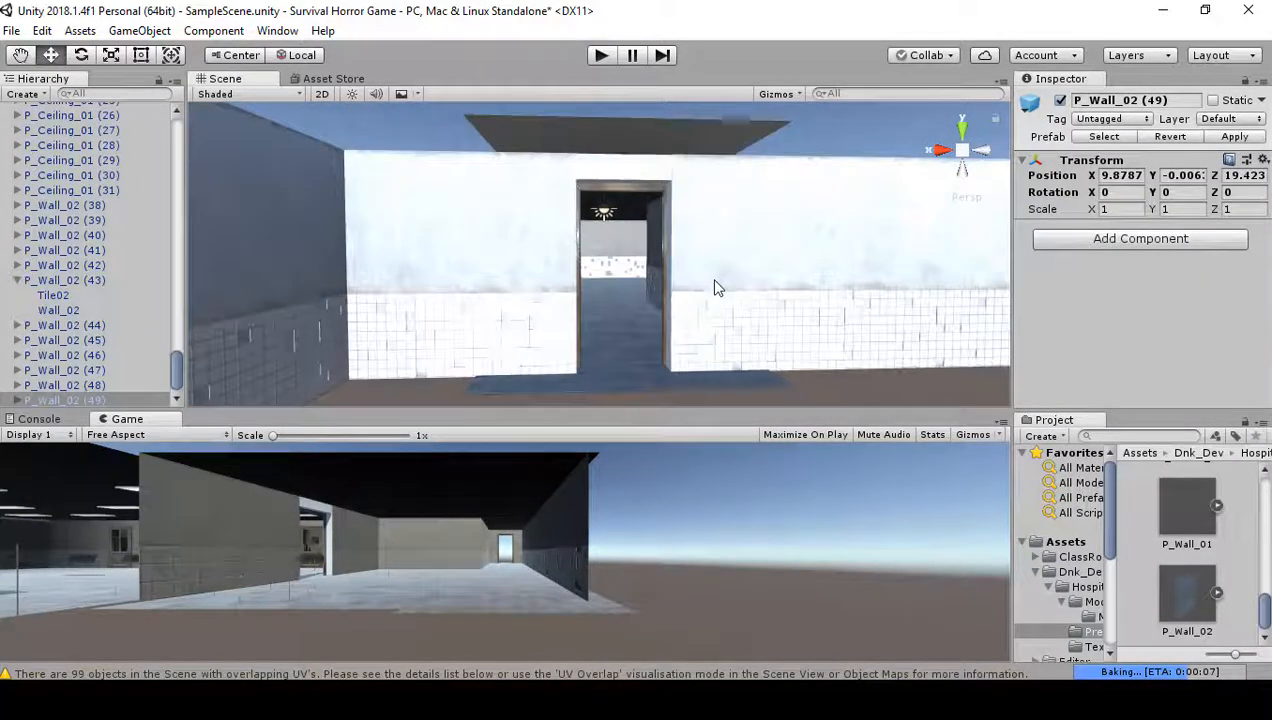
{"action": "left_click", "coordinate": [701, 293]}
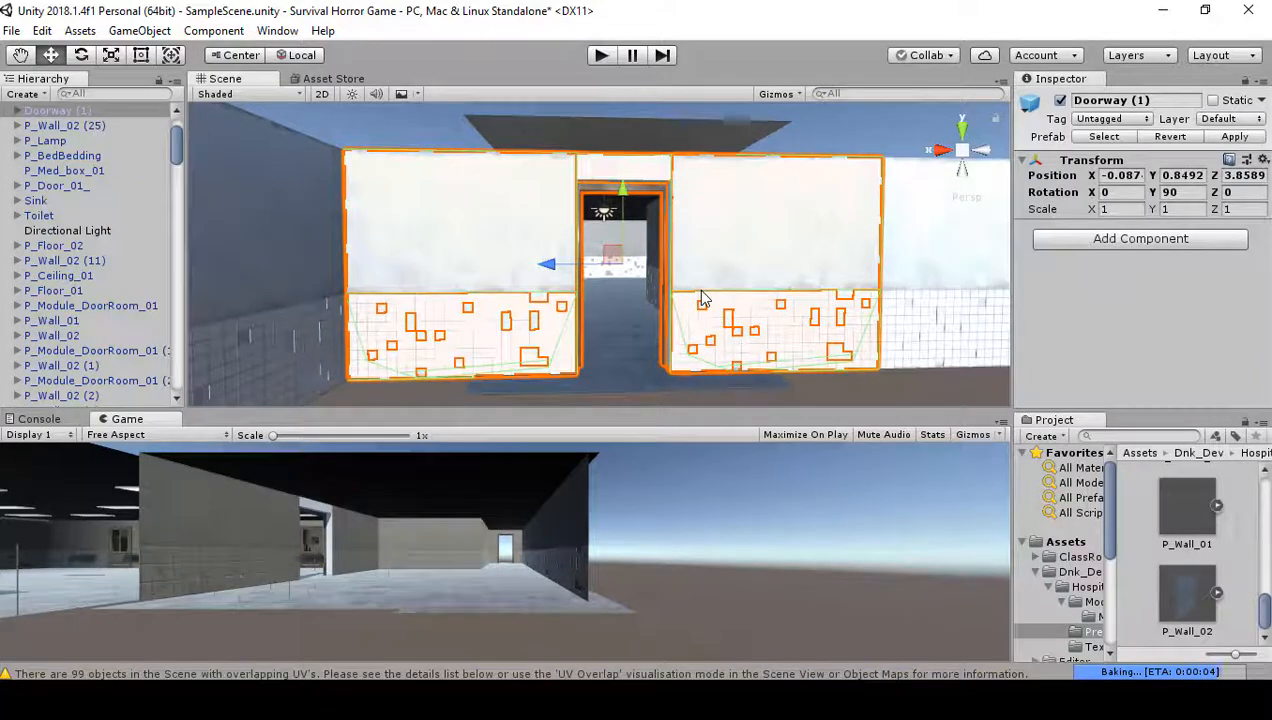
{"action": "key", "text": "ctrl+d"}
{"action": "right_click_drag", "start_coordinate": [701, 297], "coordinate": [551, 257]}
{"action": "left_click_drag", "start_coordinate": [607, 229], "coordinate": [530, 270]}
{"action": "right_click_drag", "start_coordinate": [530, 270], "coordinate": [401, 305]}
{"action": "key", "text": "s"}
{"action": "left_click_drag", "start_coordinate": [575, 277], "coordinate": [420, 314]}
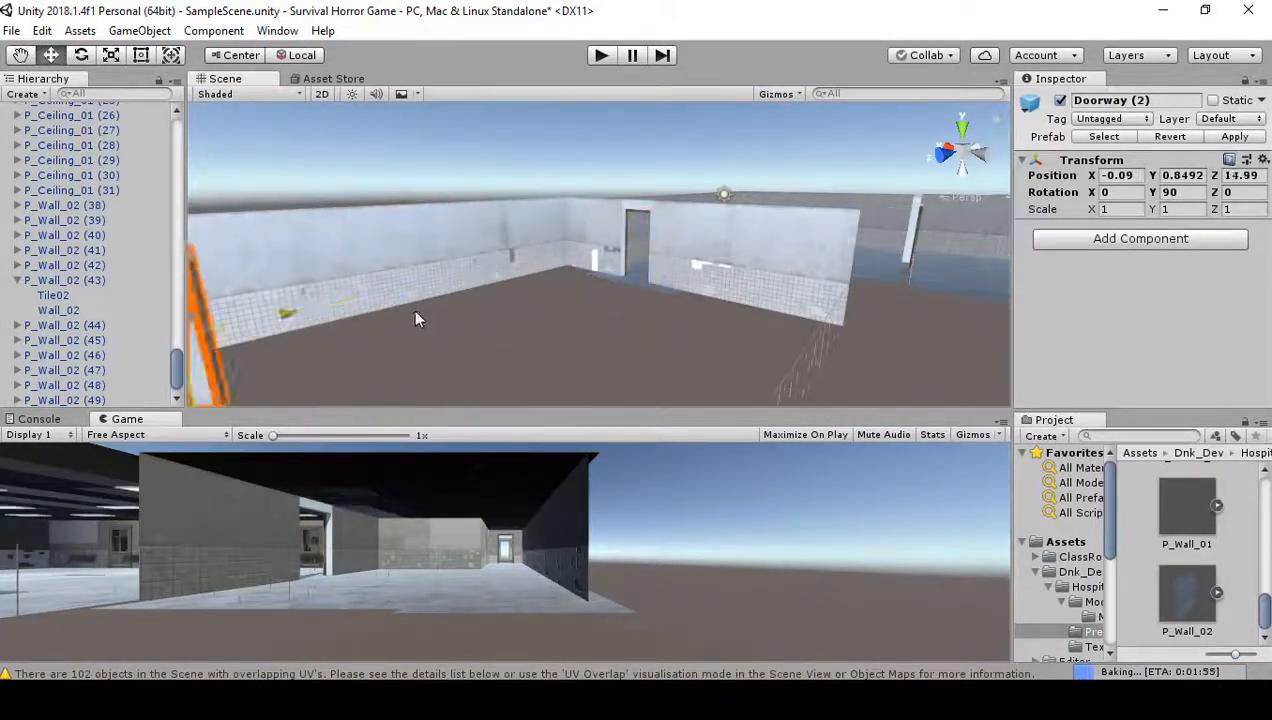
{"action": "right_click_drag", "start_coordinate": [440, 315], "coordinate": [802, 280]}
{"action": "left_click_drag", "start_coordinate": [802, 281], "coordinate": [777, 308]}
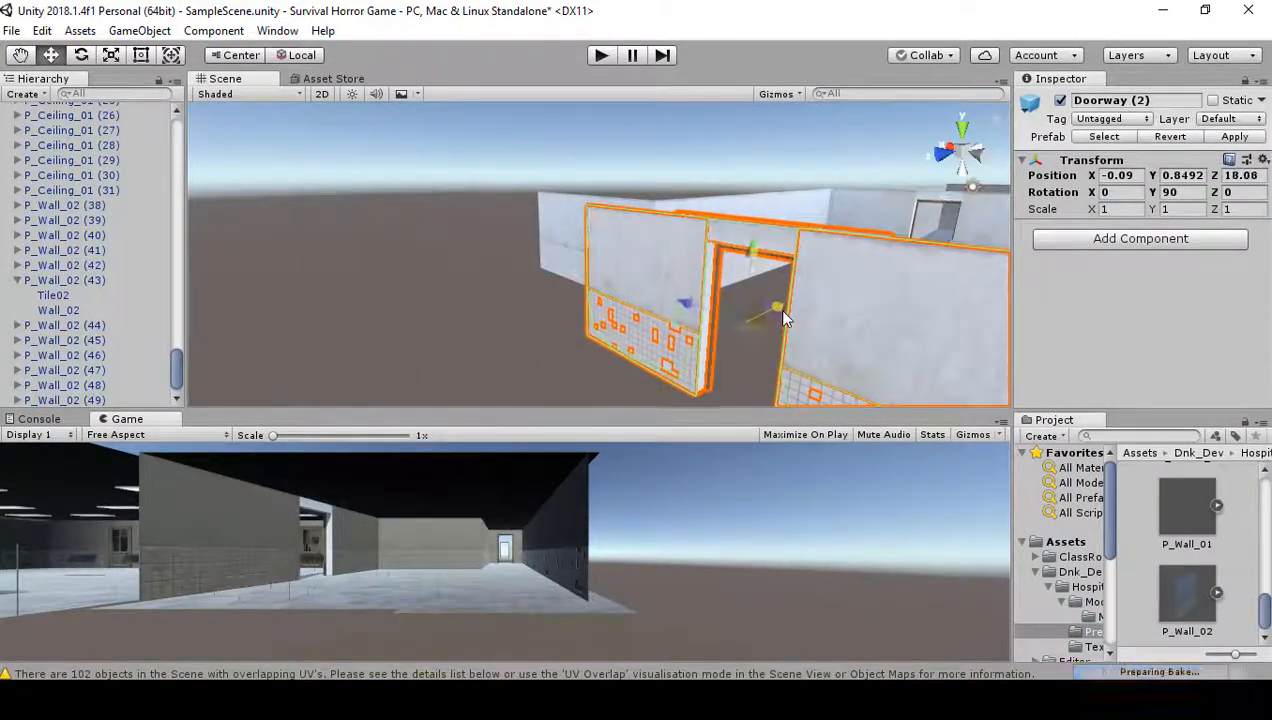
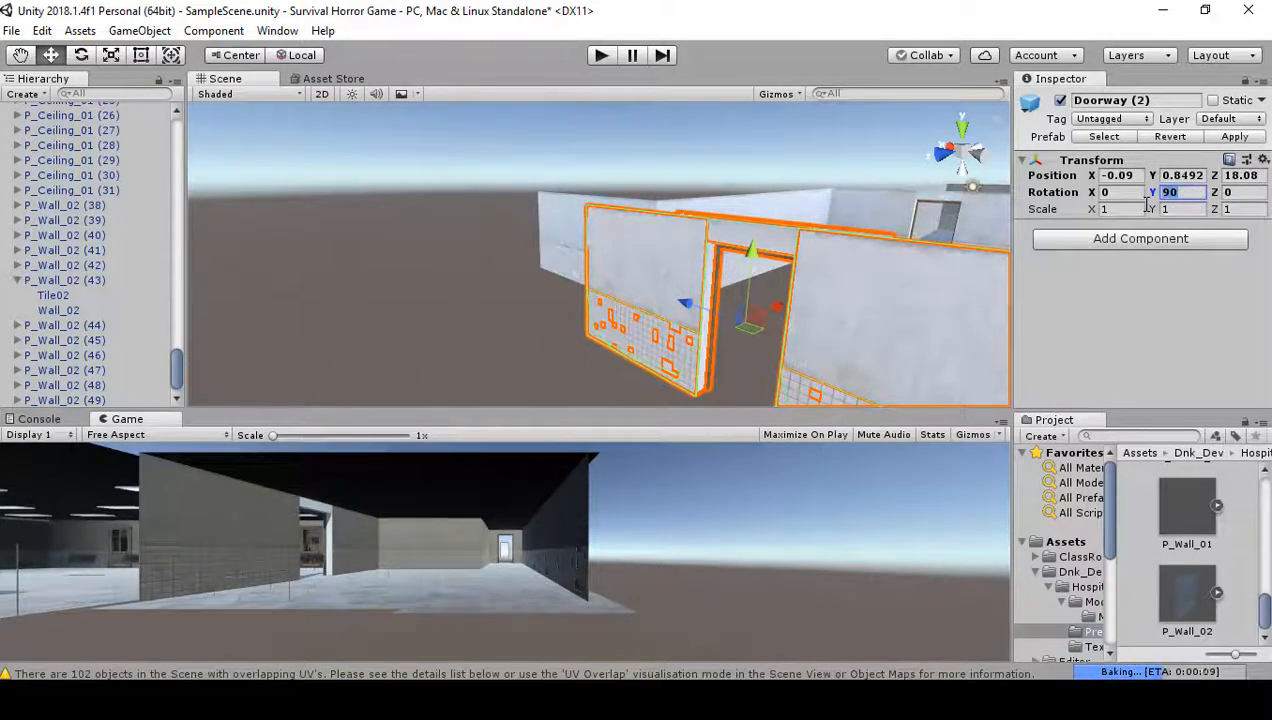
- Set the doorway copy's Y rotation to 0 and move it near the end of the long wall, about X 13.99, Z 22.69
{"action": "type", "text": "0"}
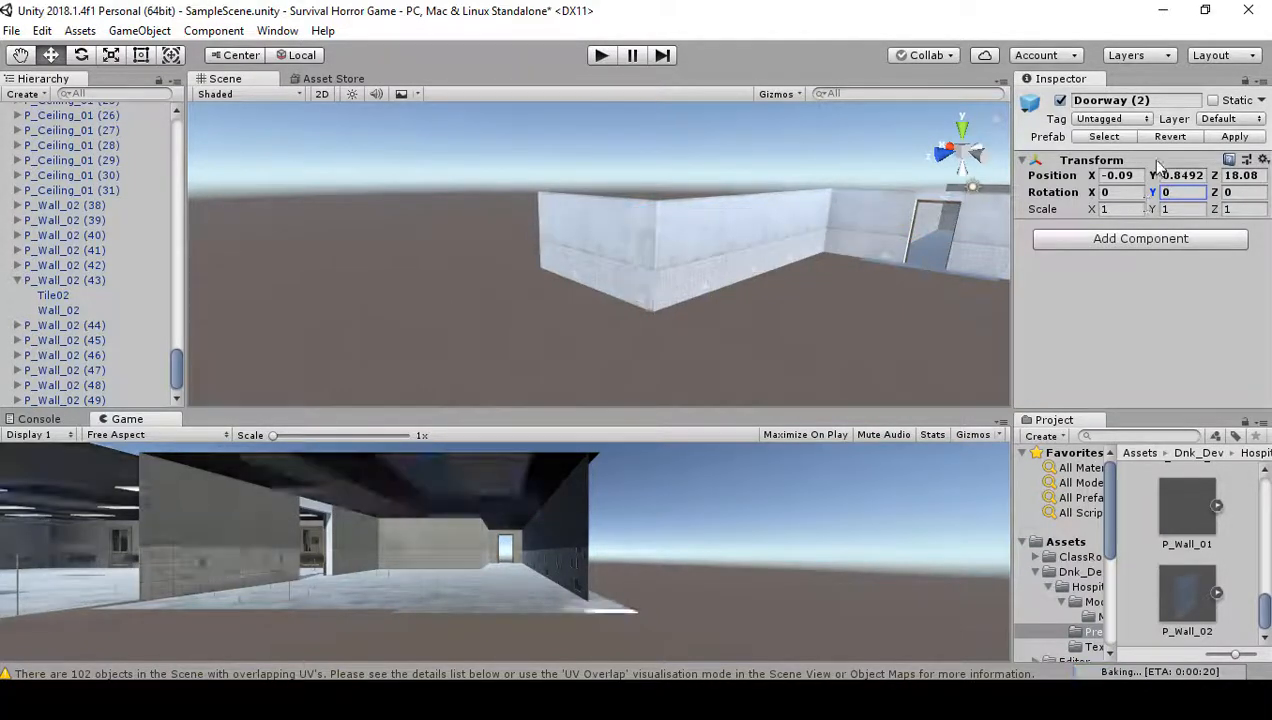
{"action": "right_click_drag", "start_coordinate": [890, 226], "coordinate": [866, 277]}
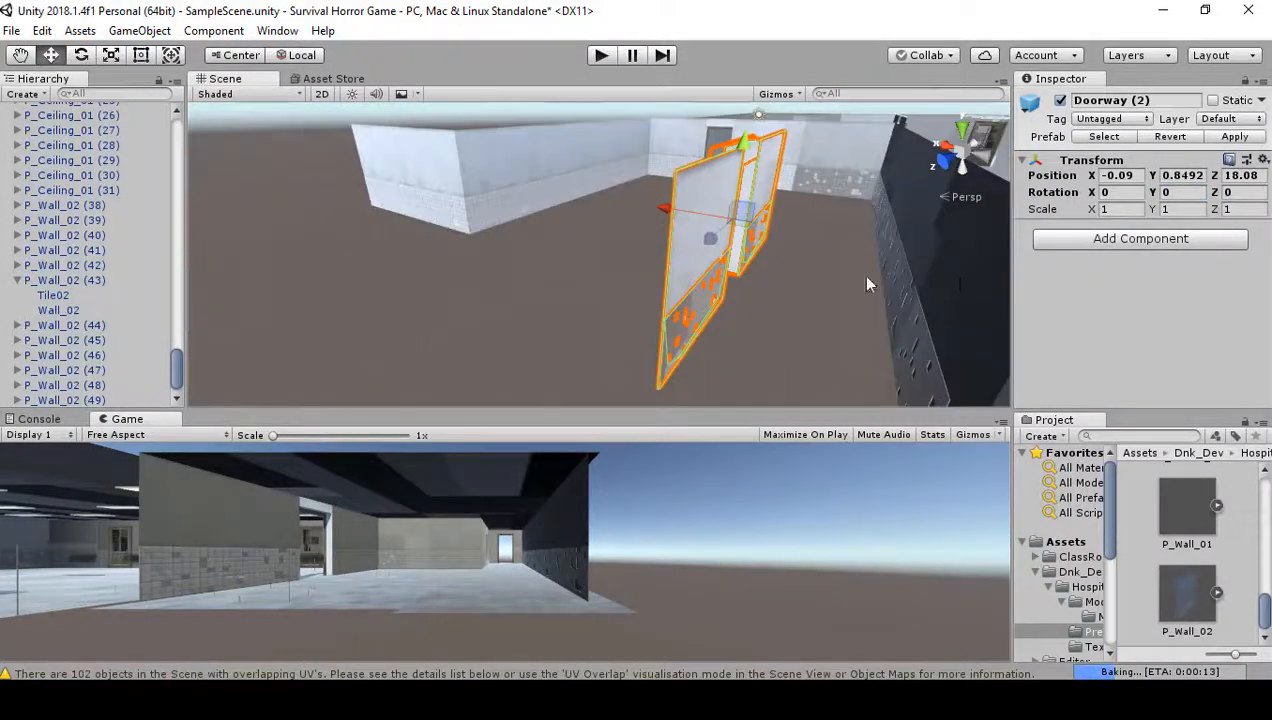
{"action": "left_click_drag", "start_coordinate": [686, 205], "coordinate": [50, 171]}
{"action": "right_click_drag", "start_coordinate": [439, 196], "coordinate": [366, 229]}
{"action": "key", "text": "w"}
{"action": "left_click_drag", "start_coordinate": [348, 253], "coordinate": [252, 260]}
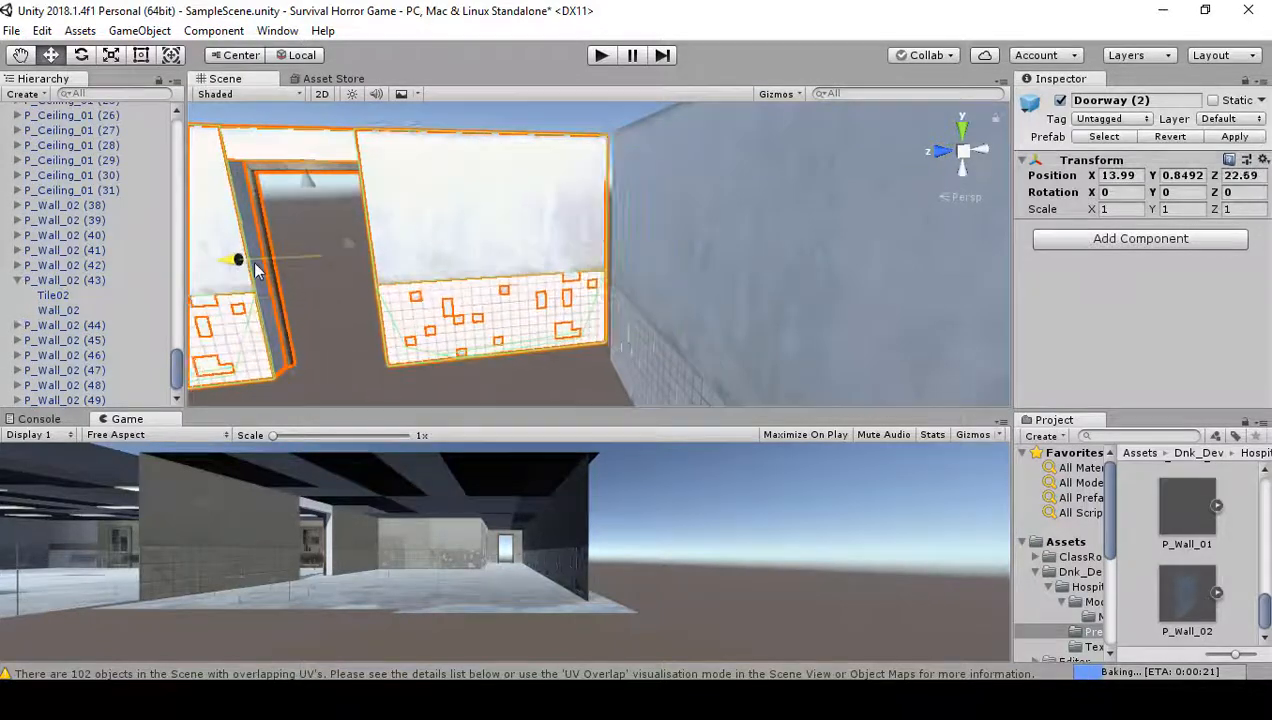
- Vertex-snap the doorway copy's upper corner to the end of the adjoining wall so the two meet at the corner
{"action": "right_click_drag", "start_coordinate": [346, 236], "coordinate": [481, 212]}
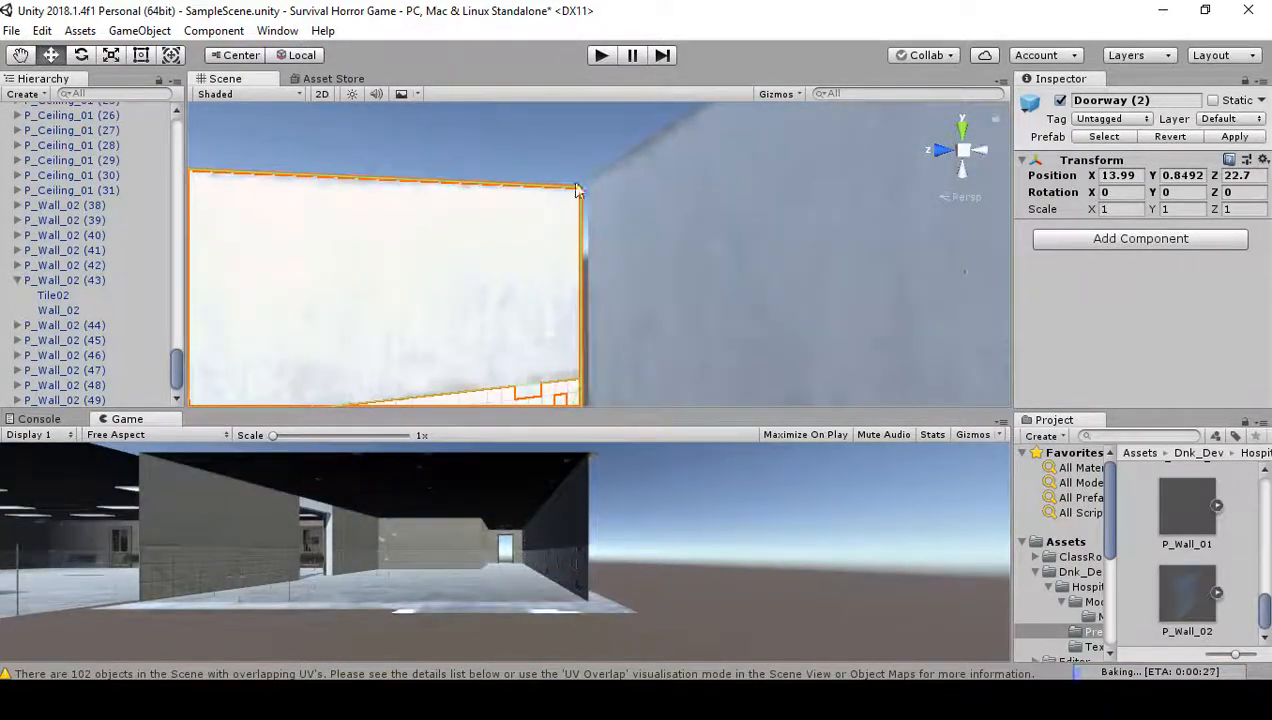
{"action": "key", "text": "v"}
{"action": "left_click_drag", "start_coordinate": [579, 189], "coordinate": [590, 196]}
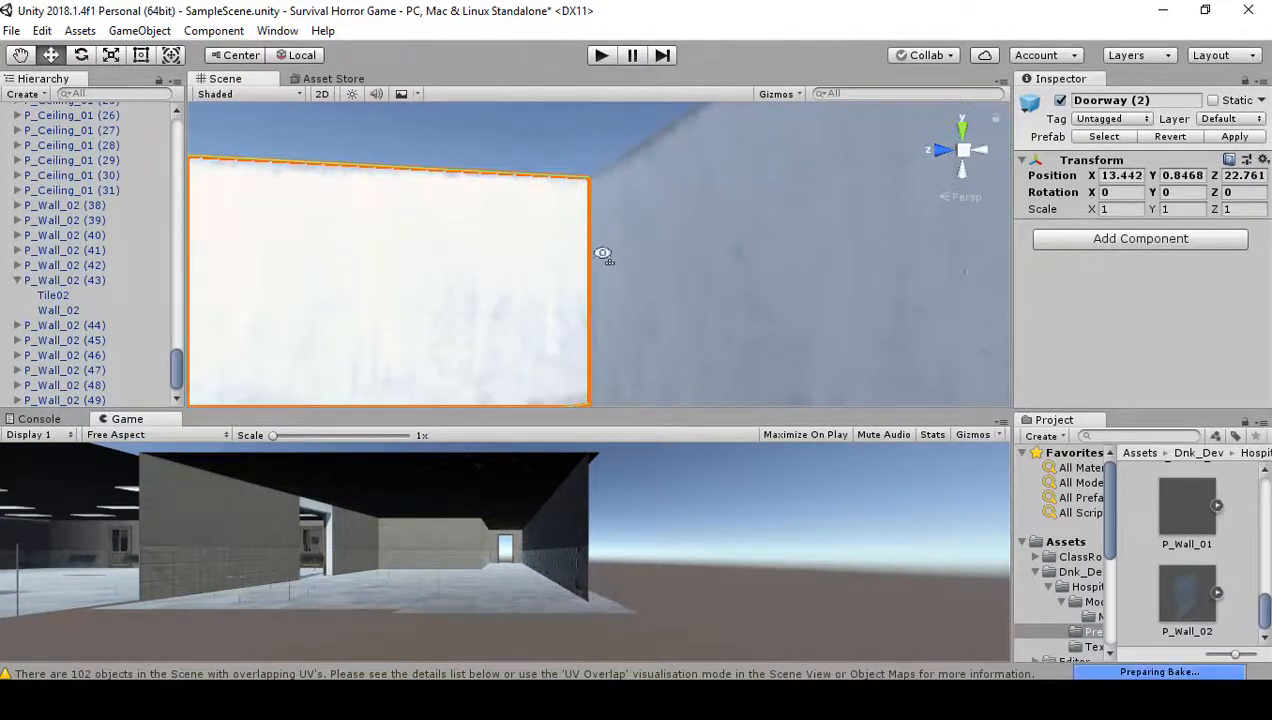
{"action": "right_click_drag", "start_coordinate": [602, 255], "coordinate": [598, 305]}
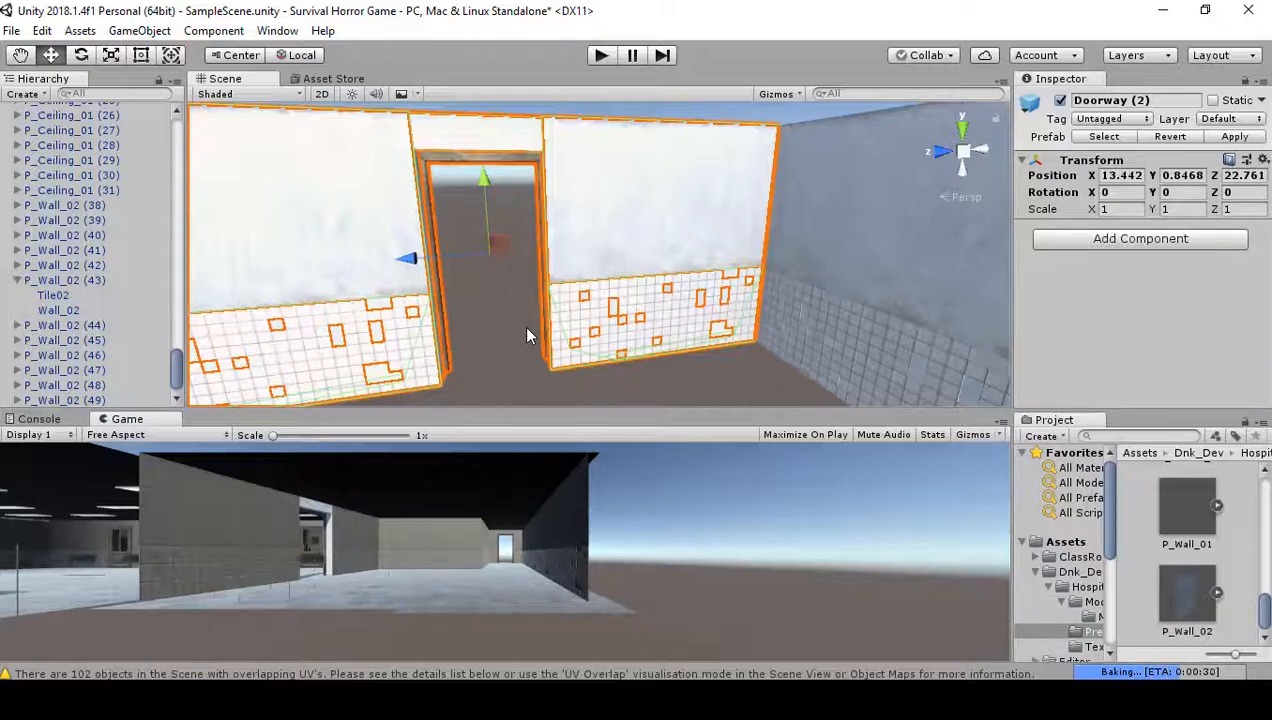
- Duplicate the wall panel adjoining the doorway and move the copy across to the doorway's opposite side, about Z 27.06
{"action": "right_click_drag", "start_coordinate": [767, 360], "coordinate": [412, 355]}
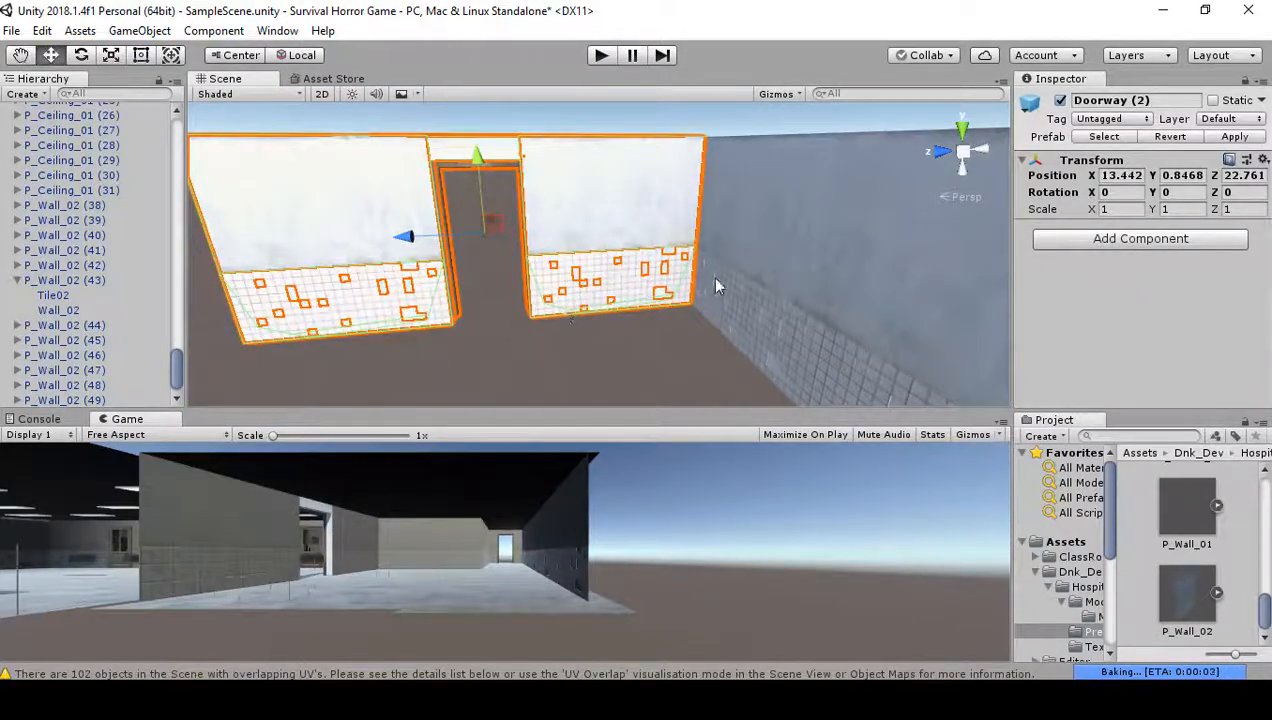
{"action": "left_click", "coordinate": [748, 297]}
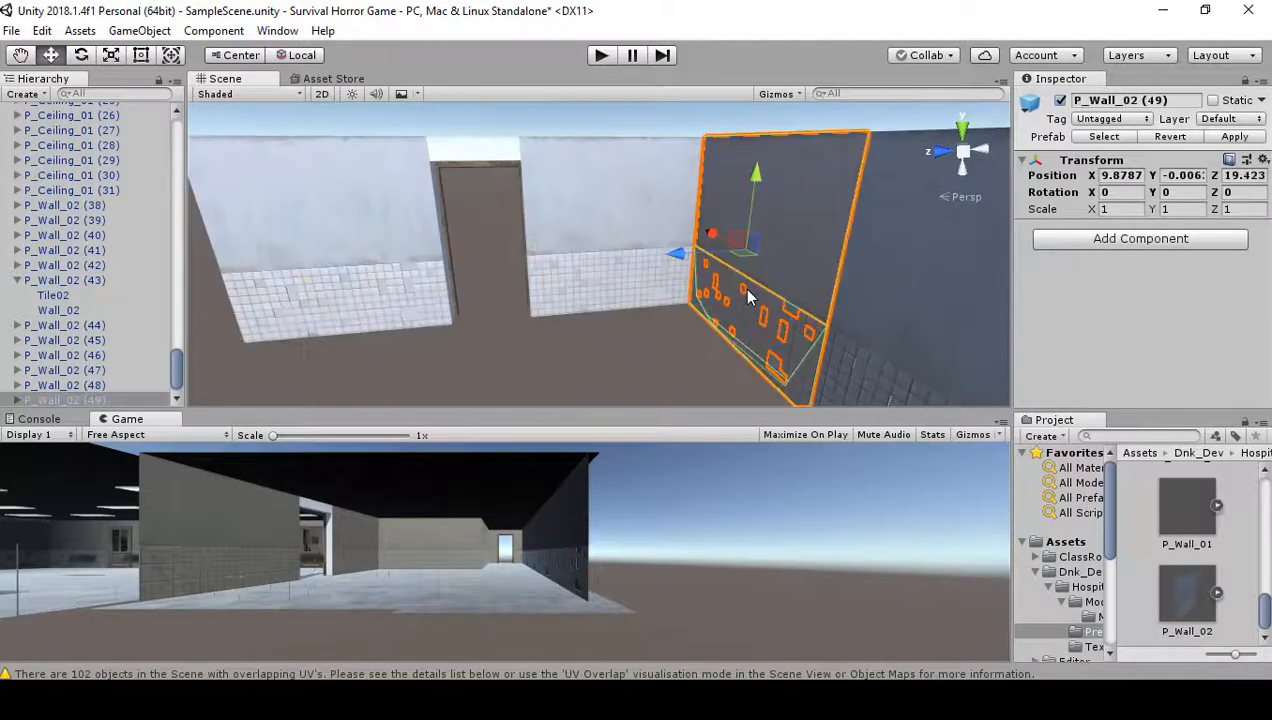
{"action": "right_click_drag", "start_coordinate": [748, 297], "coordinate": [731, 274]}
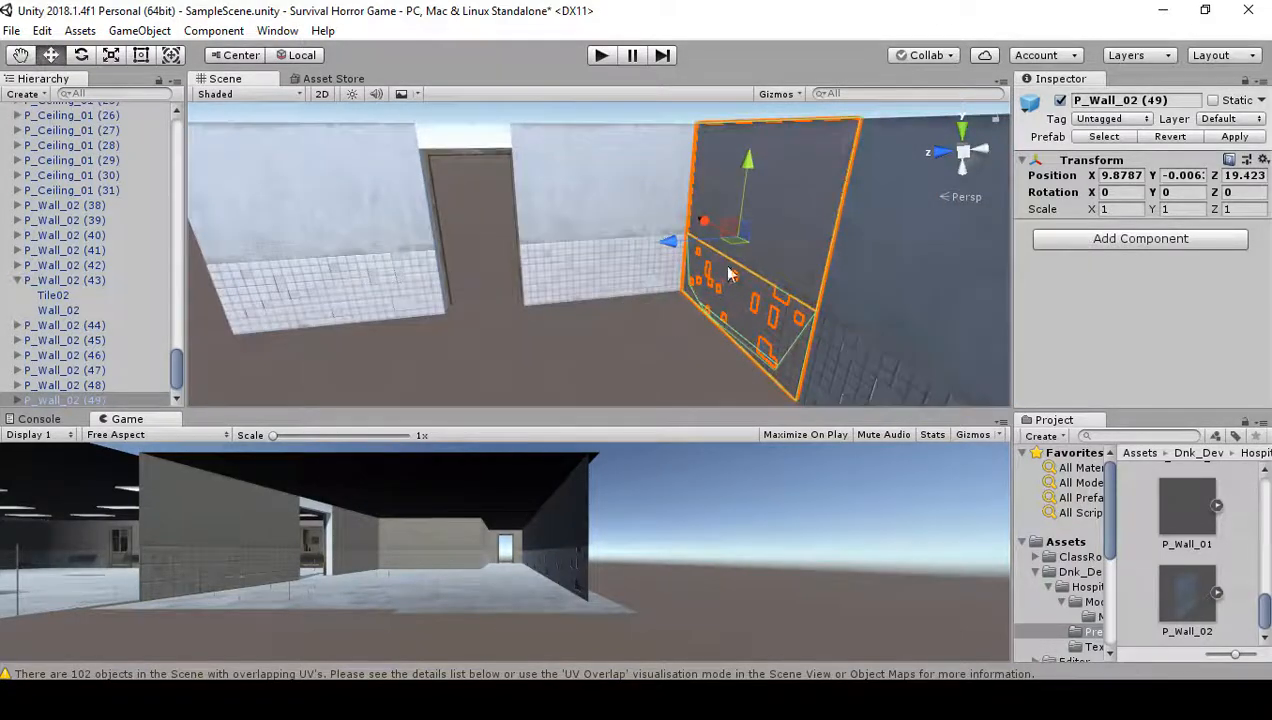
{"action": "key", "text": "ctrl+d"}
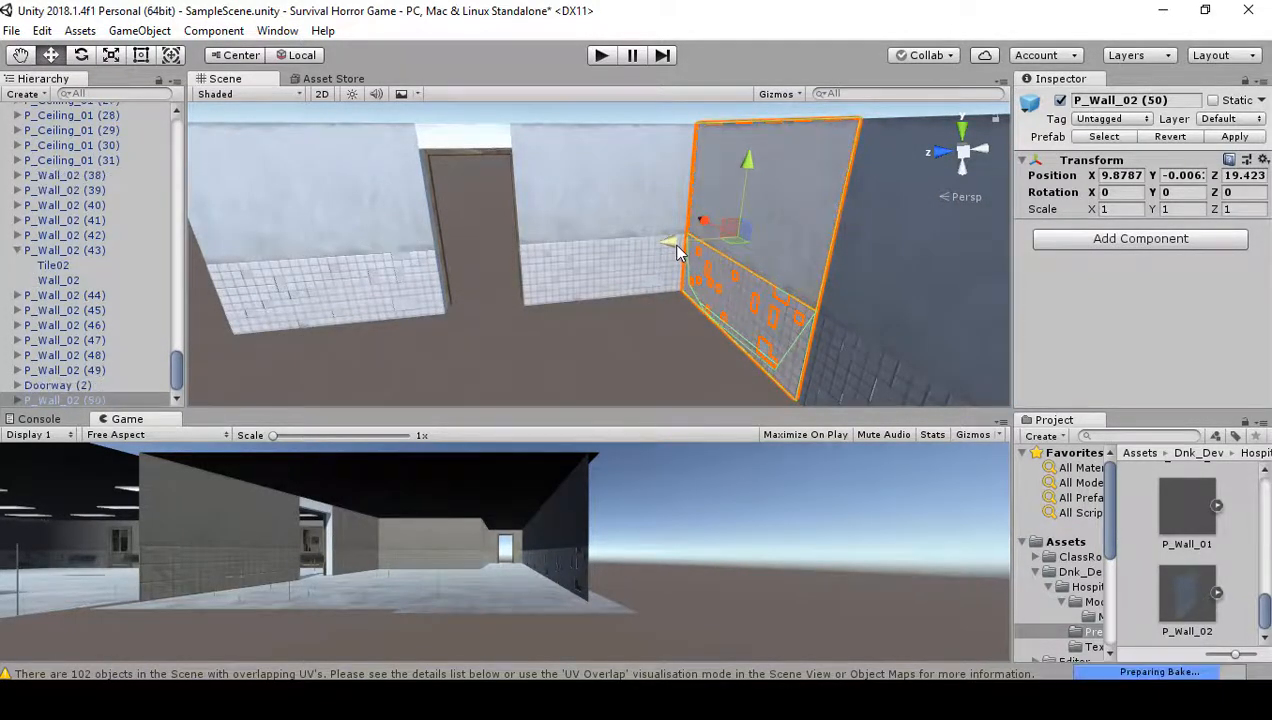
{"action": "left_click_drag", "start_coordinate": [676, 245], "coordinate": [217, 285]}
{"action": "right_click_drag", "start_coordinate": [369, 306], "coordinate": [334, 296]}
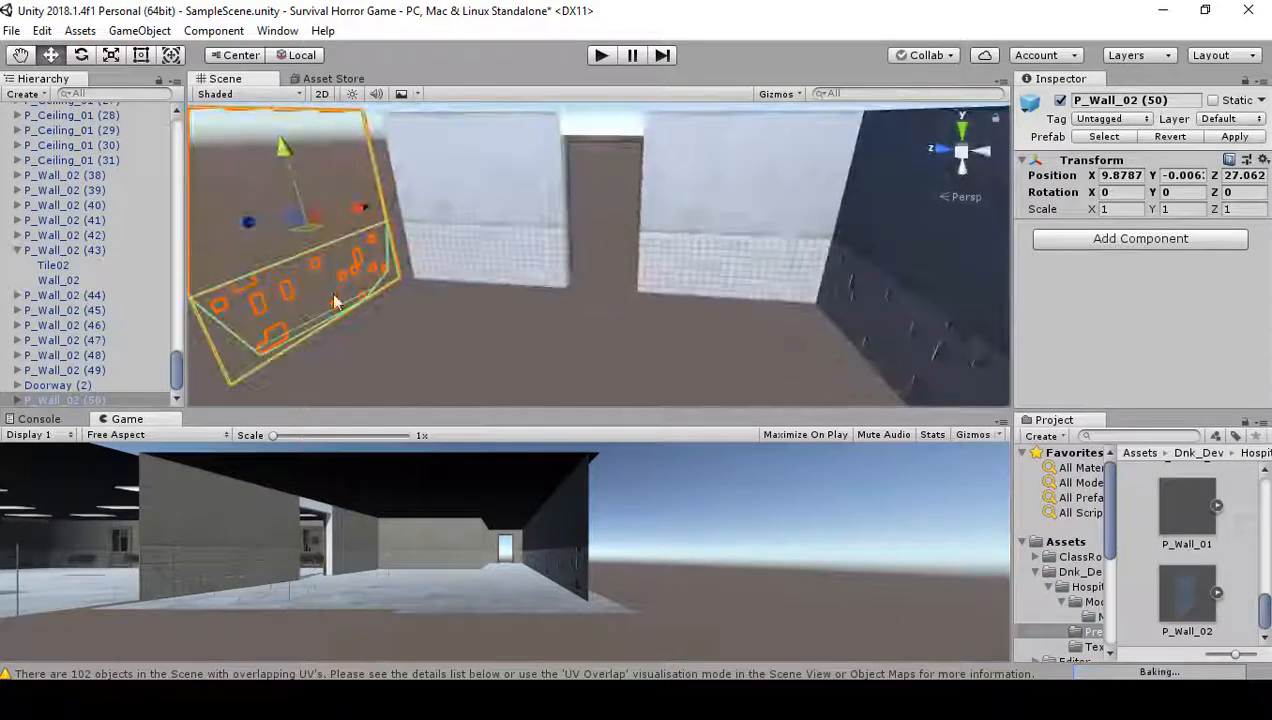
- Set the duplicated wall panel's Y rotation to 180
{"action": "left_click", "coordinate": [1168, 192]}
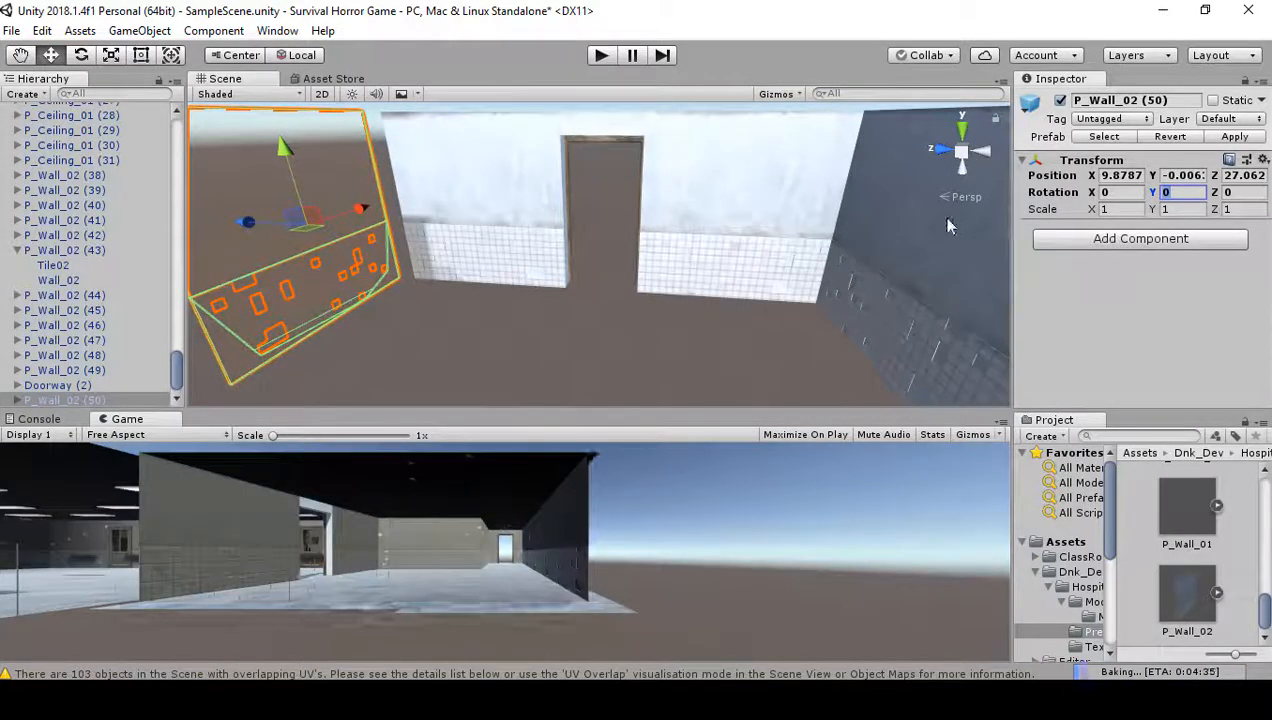
{"action": "type", "text": "90"}
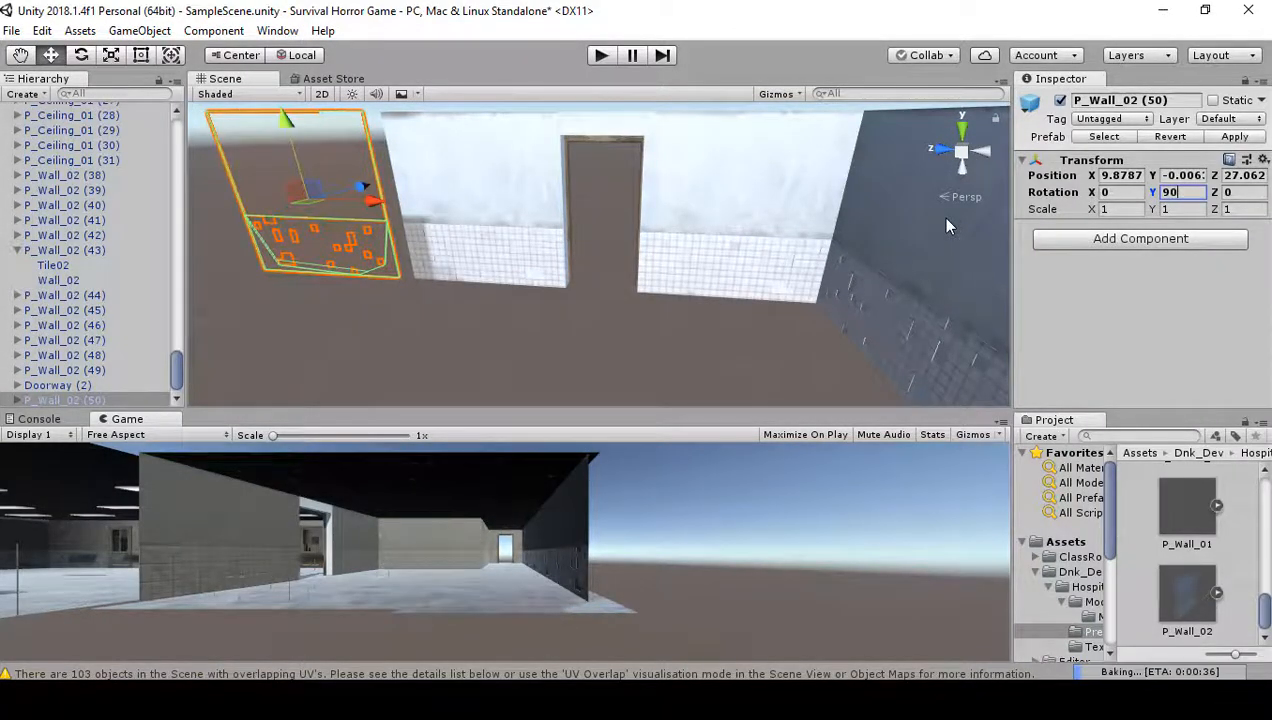
{"action": "key", "text": "BackSpace"}
{"action": "key", "text": "BackSpace"}
{"action": "type", "text": "180"}
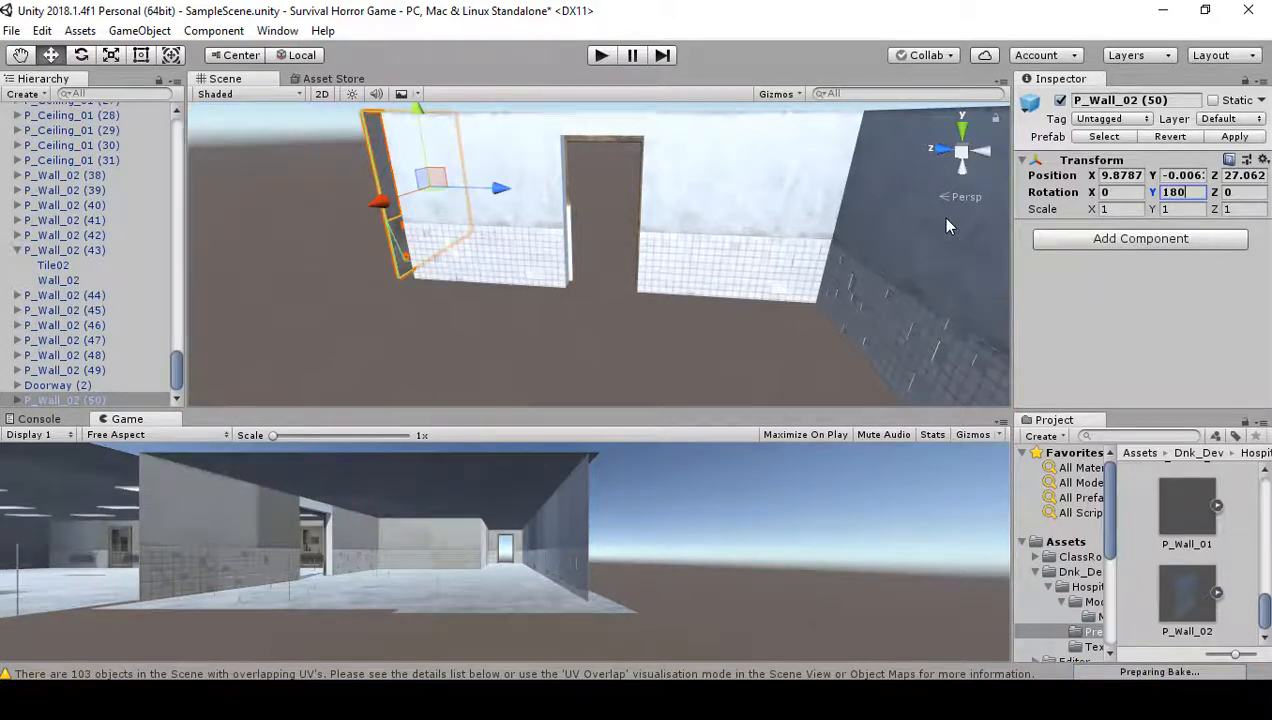
- Move the rotated wall panel into place and snap its upper corner to the free end of the doorway wall
{"action": "left_click_drag", "start_coordinate": [376, 202], "coordinate": [308, 254]}
{"action": "right_click_drag", "start_coordinate": [480, 284], "coordinate": [414, 264]}
{"action": "left_click_drag", "start_coordinate": [452, 243], "coordinate": [435, 252]}
{"action": "right_click_drag", "start_coordinate": [638, 302], "coordinate": [615, 235]}
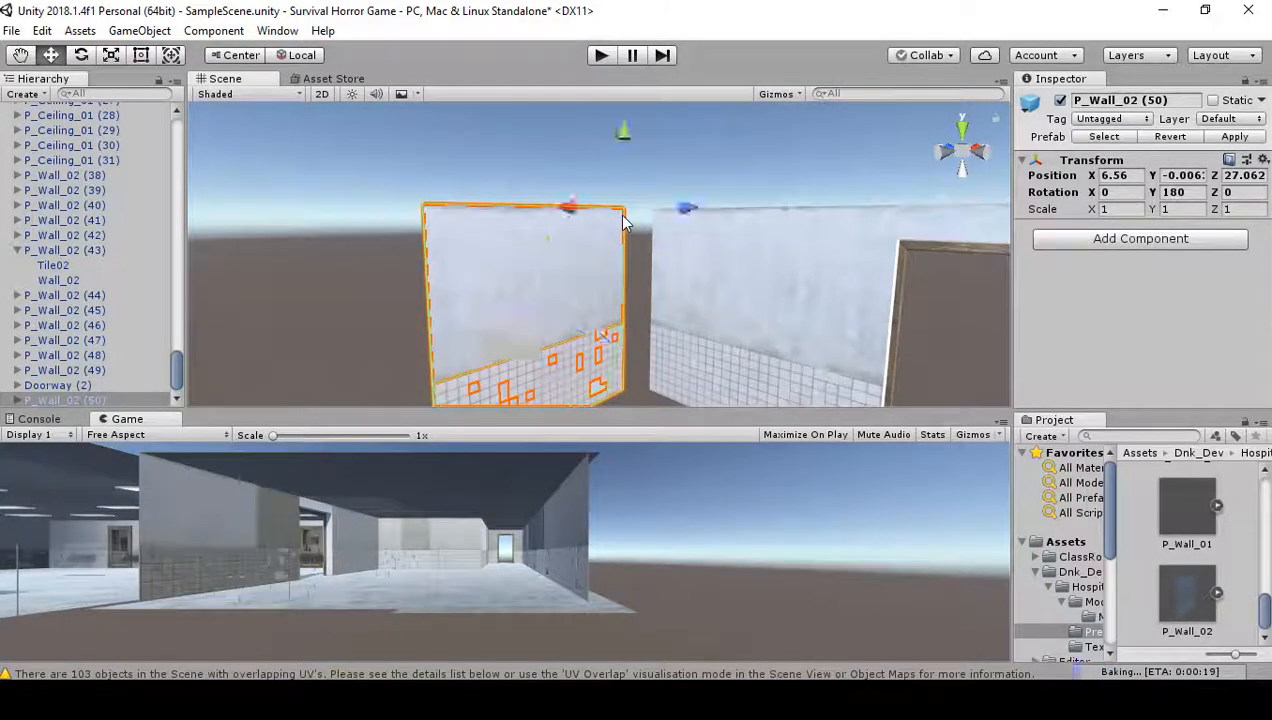
{"action": "left_click_drag", "start_coordinate": [624, 222], "coordinate": [647, 234]}
- Duplicate the snapped wall panel and snap the copy to its free edge to extend the wall
{"action": "right_click_drag", "start_coordinate": [737, 293], "coordinate": [619, 320]}
{"action": "key", "text": "ctrl+d"}
{"action": "left_click_drag", "start_coordinate": [661, 263], "coordinate": [350, 272]}
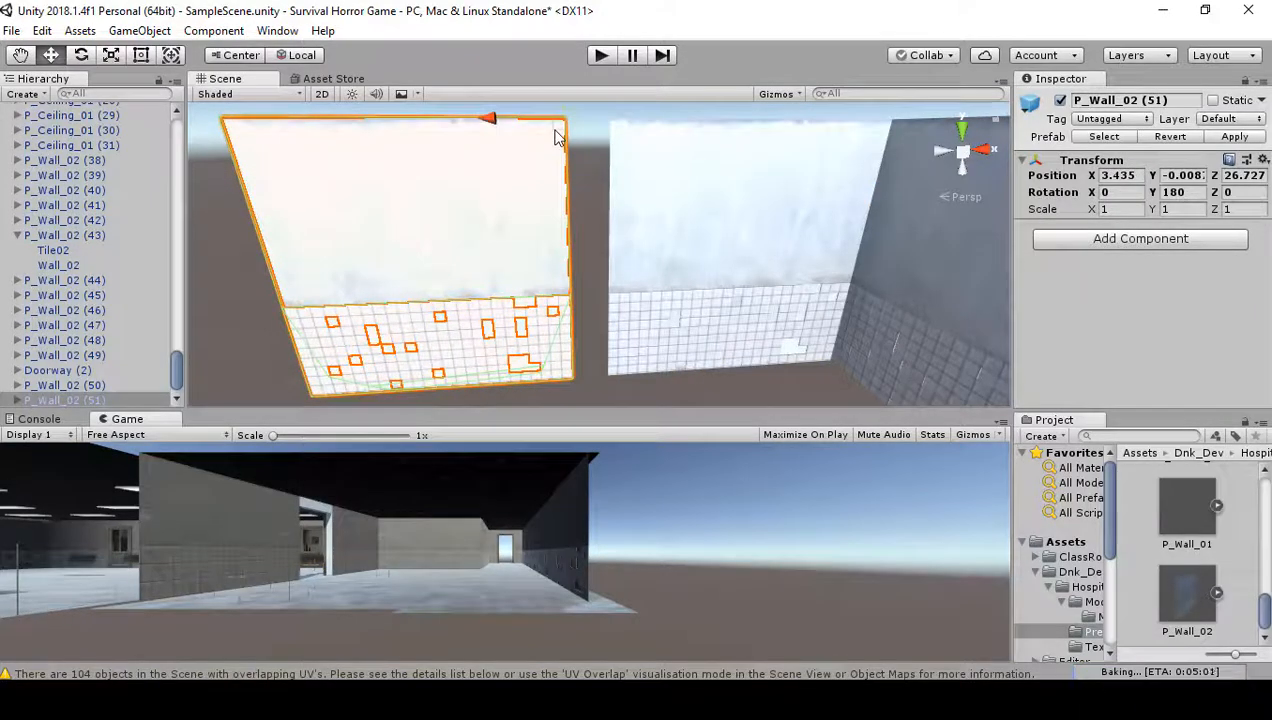
{"action": "left_click_drag", "start_coordinate": [557, 138], "coordinate": [598, 142]}
- Duplicate the end panel of the new wall and move the copy outward along the wall to about X 0.79
{"action": "left_click", "coordinate": [681, 243]}
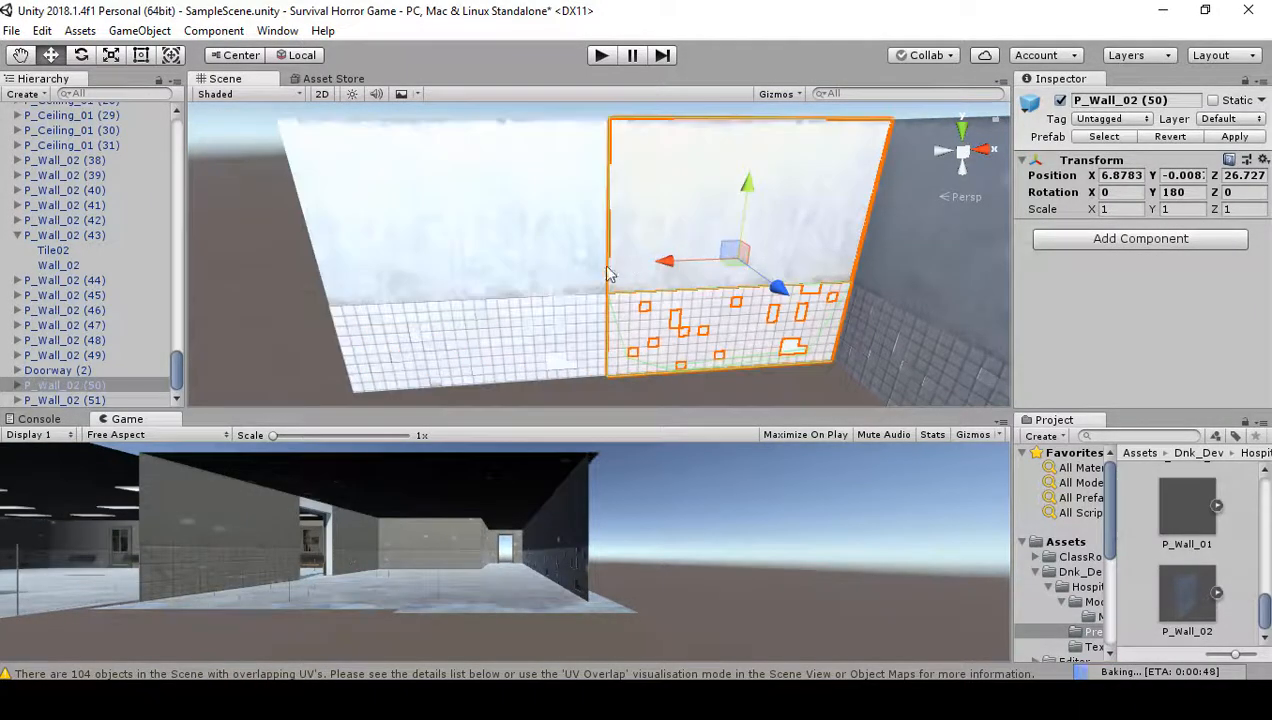
{"action": "right_click_drag", "start_coordinate": [608, 275], "coordinate": [1073, 326]}
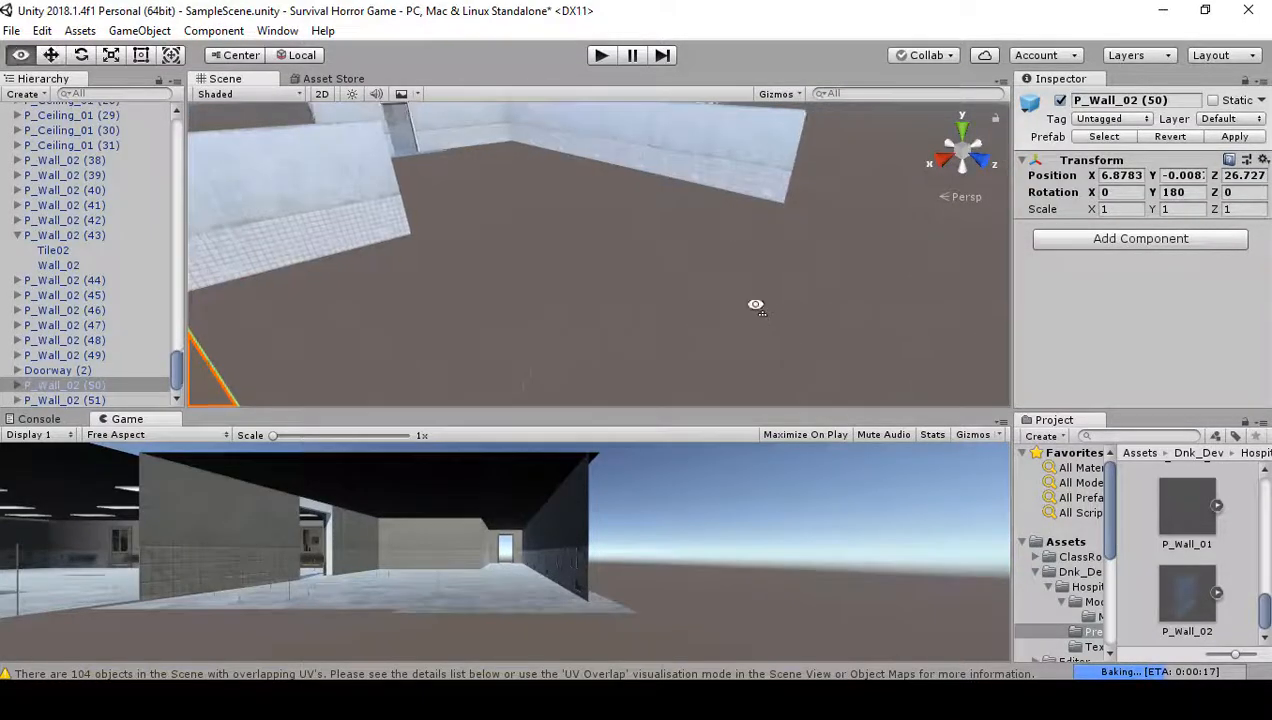
{"action": "right_click_drag", "start_coordinate": [756, 305], "coordinate": [323, 248]}
{"action": "left_click", "coordinate": [576, 253]}
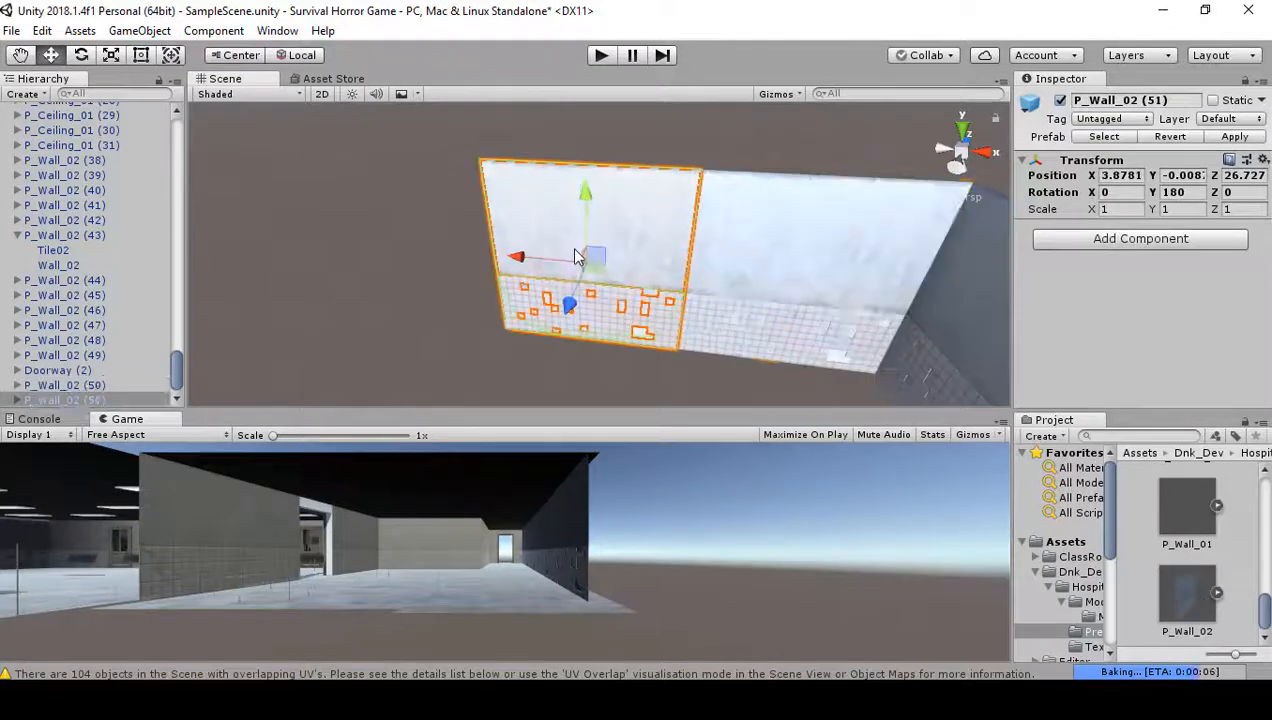
{"action": "mouse_move", "coordinate": [520, 278]}
{"action": "right_mouse_down"}
{"action": "mouse_move", "coordinate": [304, 293]}
{"action": "mouse_move", "coordinate": [31, 356]}
{"action": "mouse_move", "coordinate": [478, 316]}
{"action": "mouse_move", "coordinate": [535, 292]}
{"action": "right_mouse_up"}
{"action": "key", "text": "ctrl+d"}
{"action": "left_click_drag", "start_coordinate": [497, 268], "coordinate": [355, 252]}
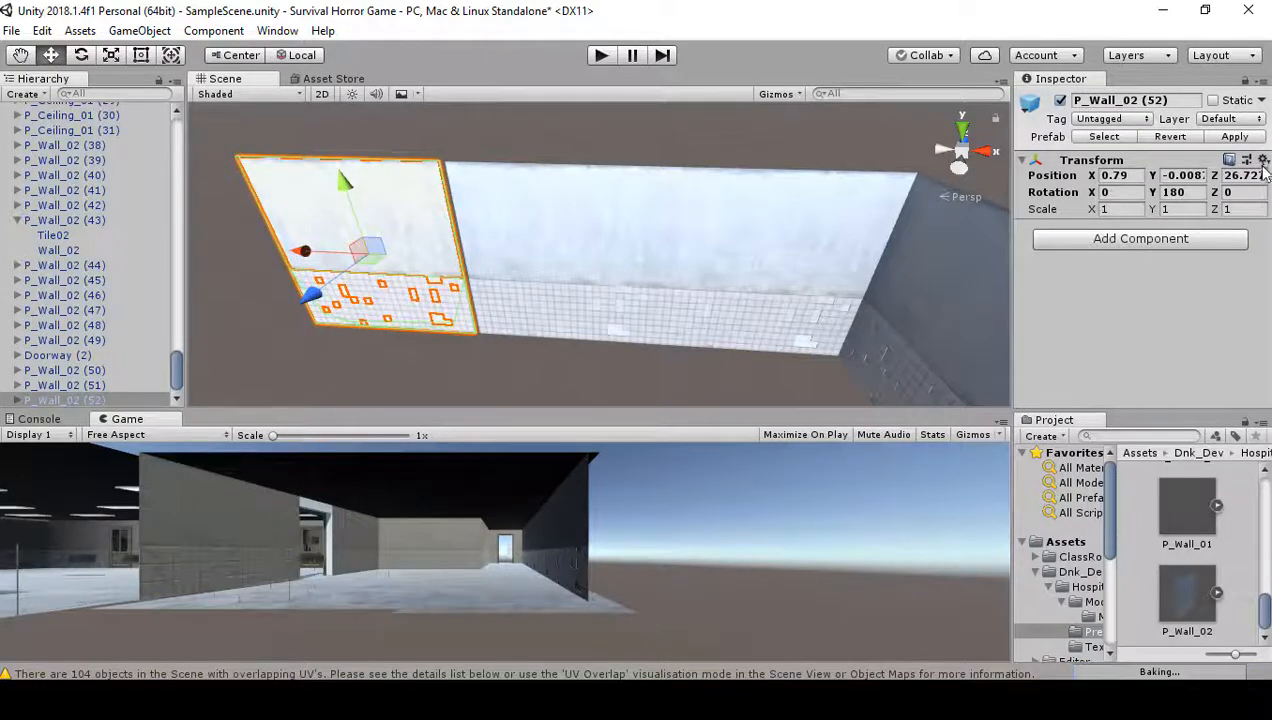
- Set the Y rotation of the newest wall panel to -90
{"action": "left_click_drag", "start_coordinate": [1181, 188], "coordinate": [978, 211]}
{"action": "type", "text": "0"}
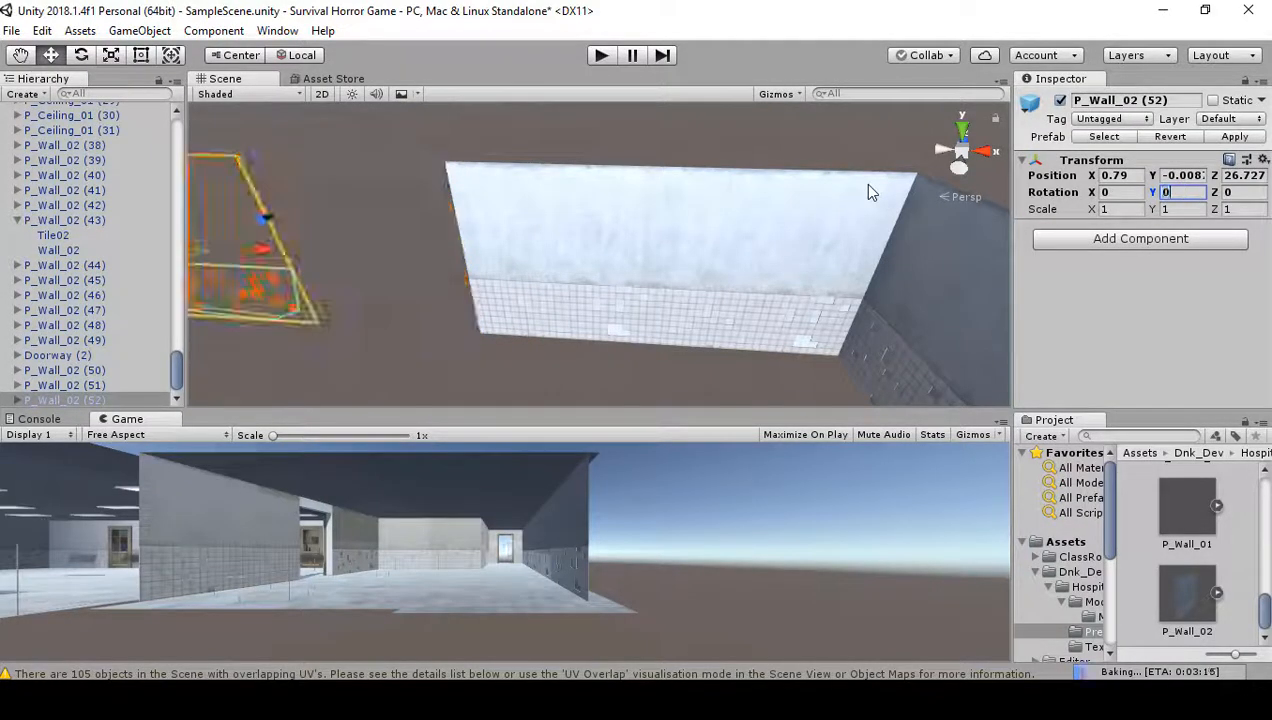
{"action": "key", "text": "BackSpace"}
{"action": "type", "text": "9"}
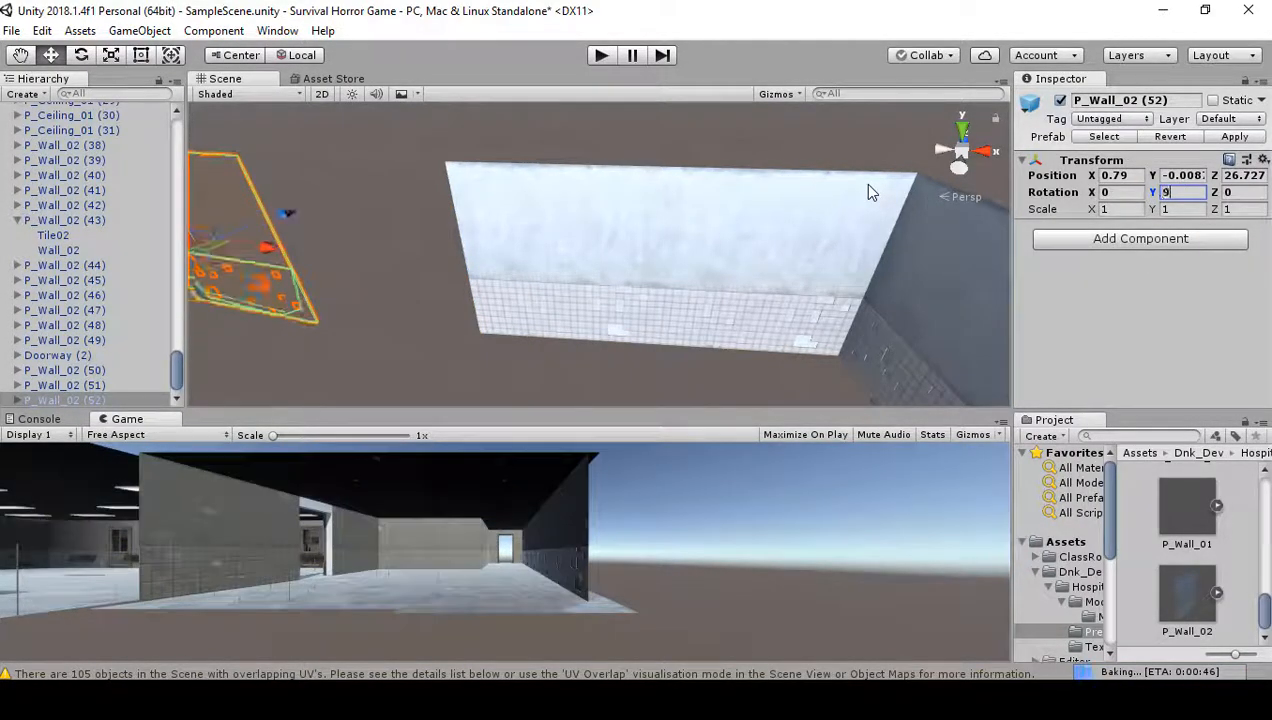
{"action": "type", "text": "0"}
{"action": "key", "text": "BackSpace"}
{"action": "key", "text": "BackSpace"}
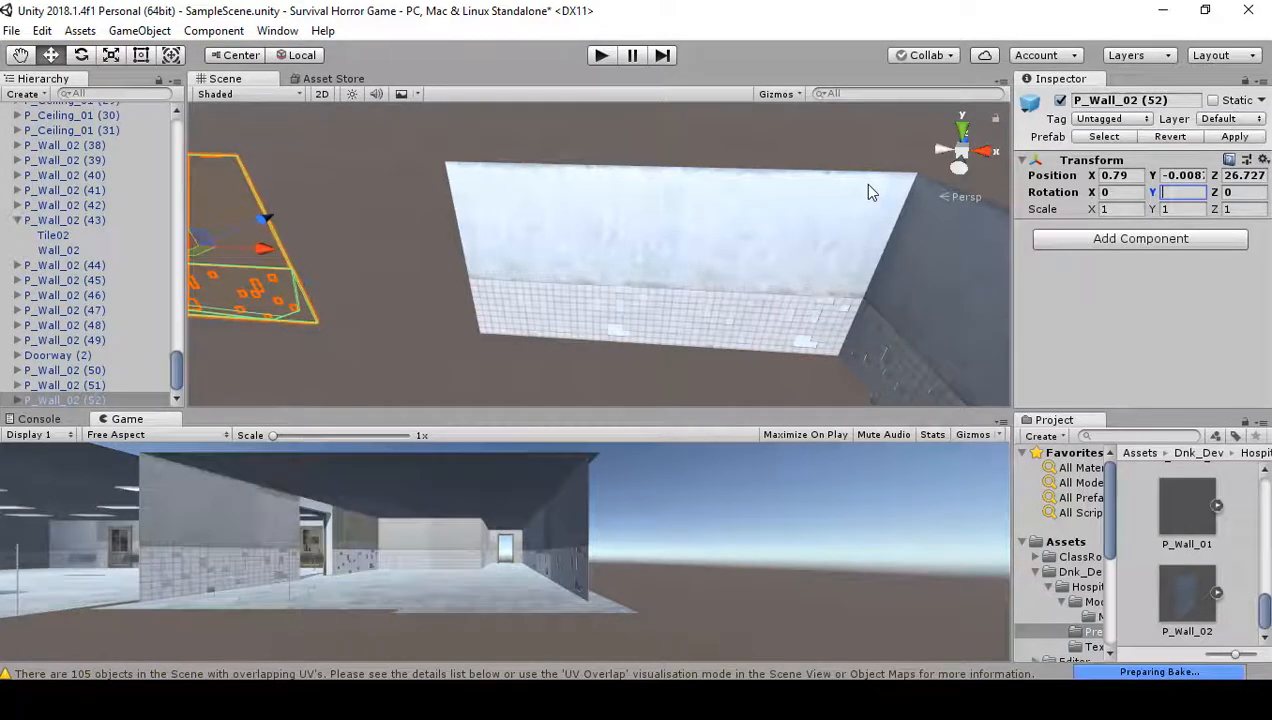
{"action": "type", "text": "-90"}
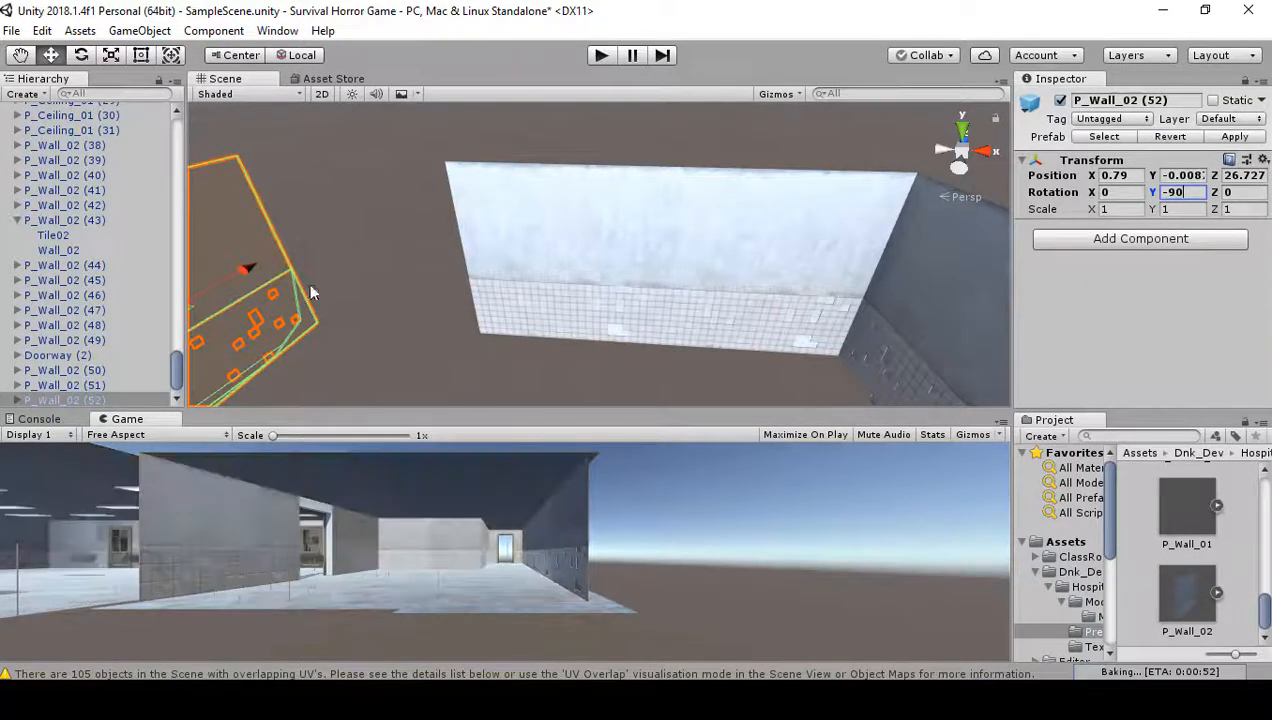
- Move the turned panel beside the new wall's free end and snap its upper corner to that end to form a corner
{"action": "left_click_drag", "start_coordinate": [308, 282], "coordinate": [543, 261], "text": "alt"}
{"action": "right_click_drag", "start_coordinate": [677, 350], "coordinate": [670, 357]}
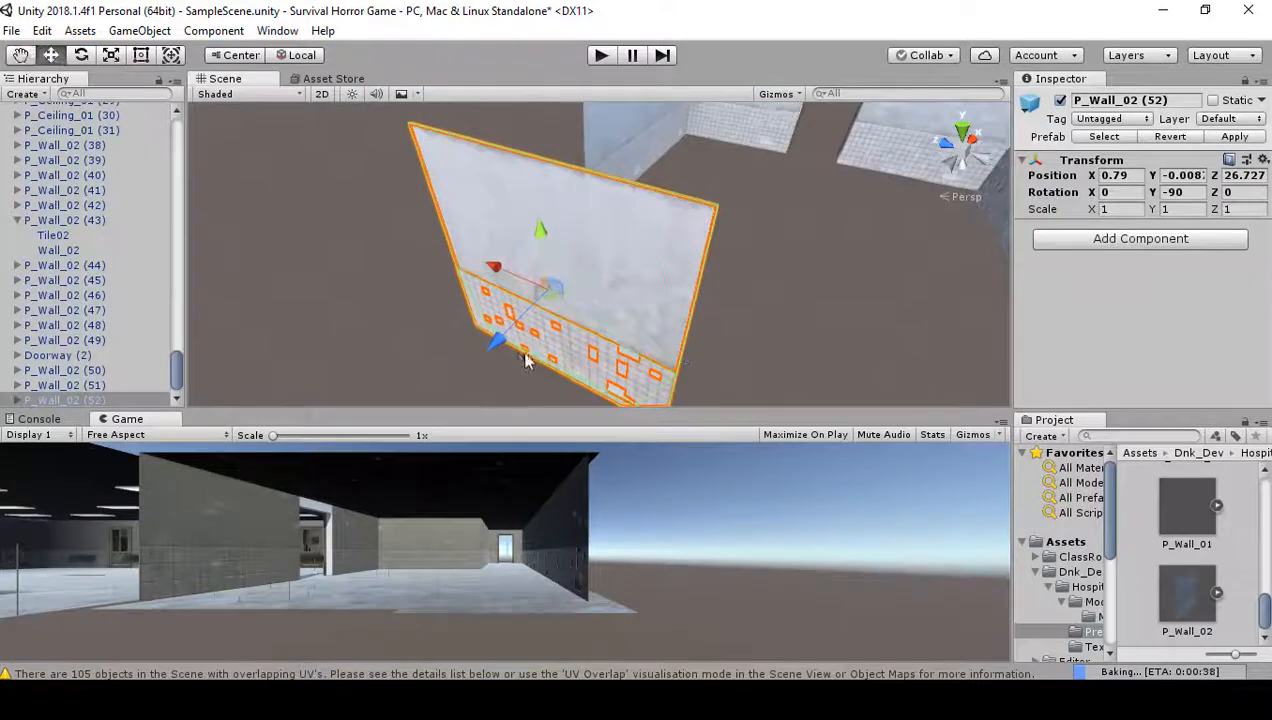
{"action": "left_click_drag", "start_coordinate": [498, 347], "coordinate": [626, 298]}
{"action": "right_click_drag", "start_coordinate": [605, 290], "coordinate": [639, 190]}
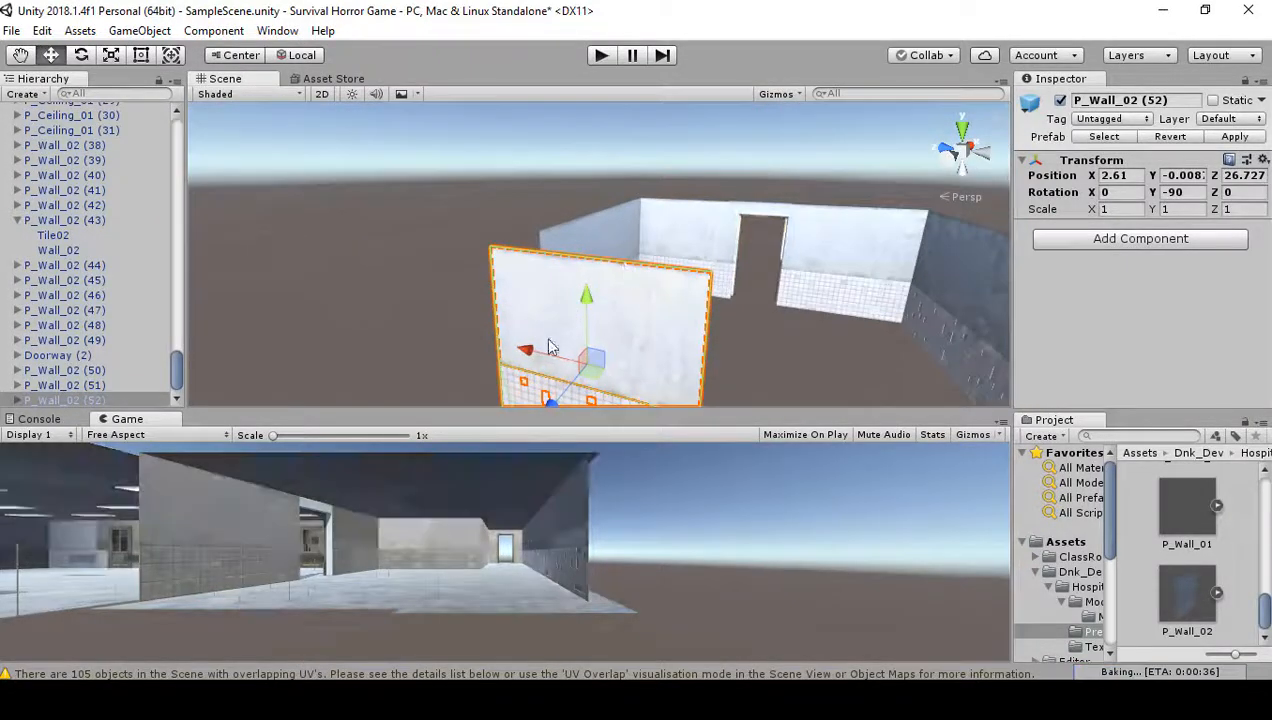
{"action": "left_click_drag", "start_coordinate": [527, 350], "coordinate": [401, 317]}
{"action": "right_click_drag", "start_coordinate": [533, 315], "coordinate": [560, 308]}
{"action": "key", "text": "w"}
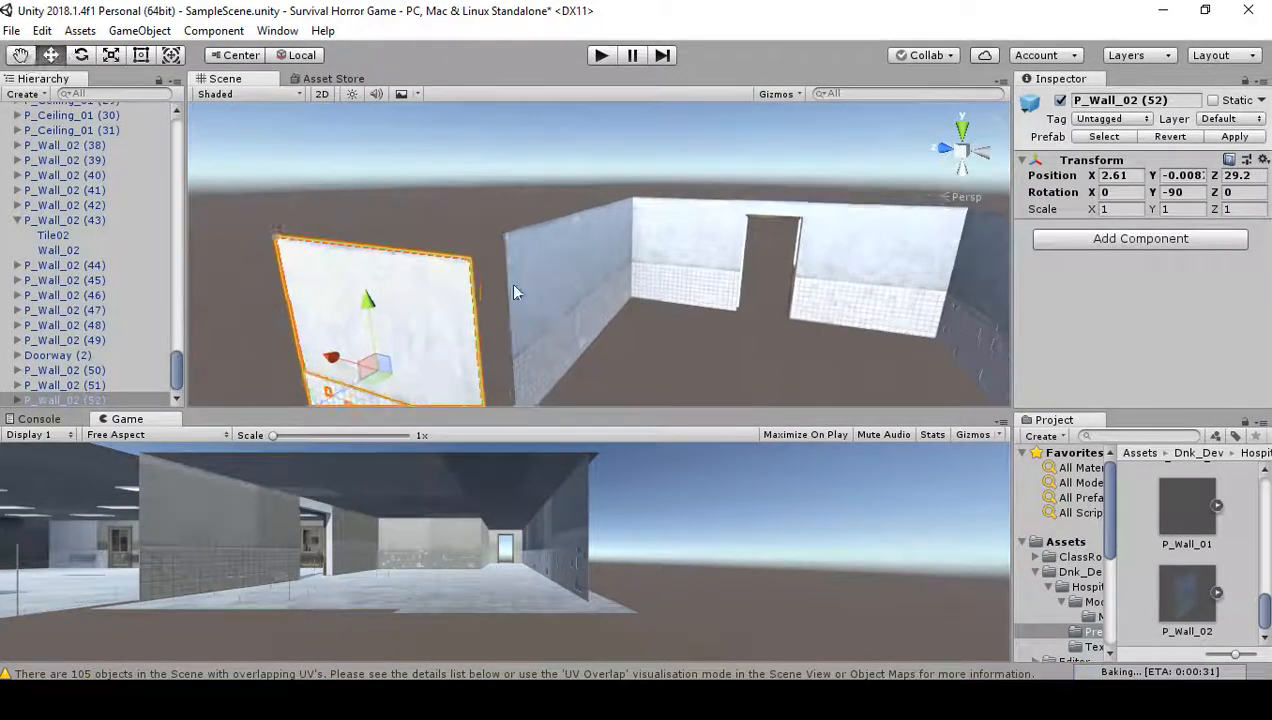
{"action": "key", "text": "v"}
{"action": "left_click_drag", "start_coordinate": [470, 262], "coordinate": [506, 254]}
{"action": "right_click_drag", "start_coordinate": [556, 312], "coordinate": [1205, 362]}
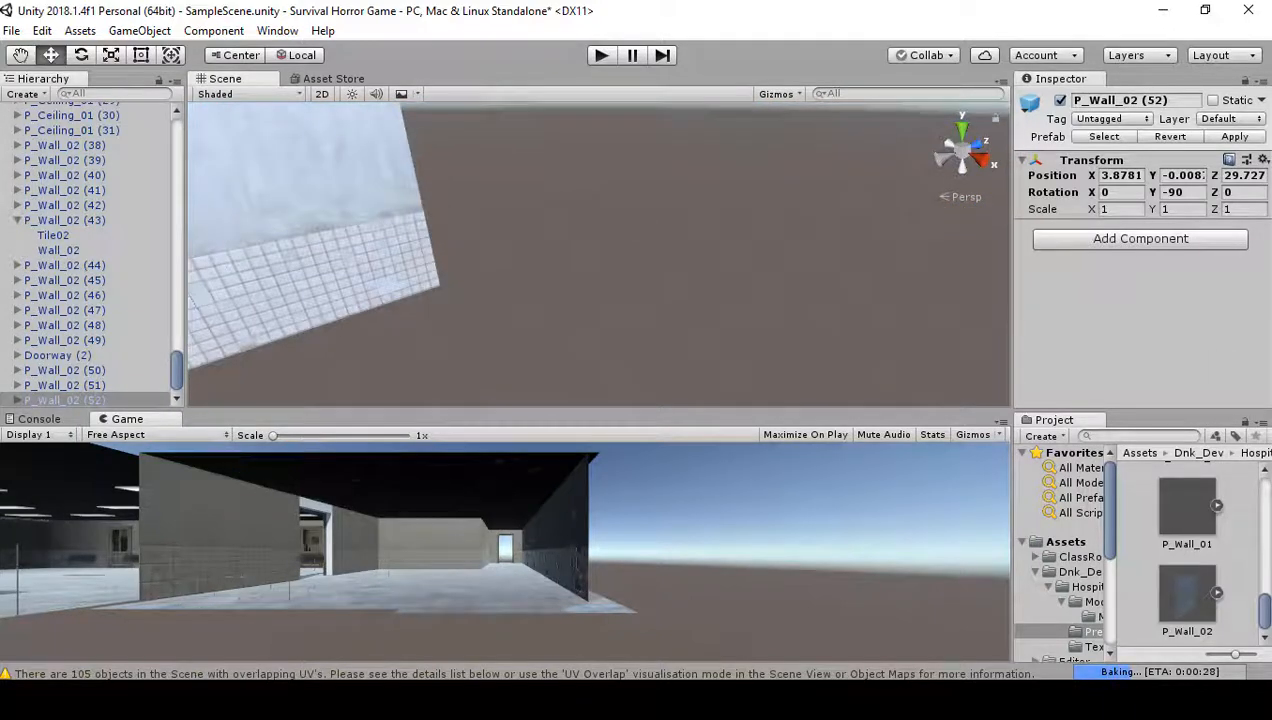
- Duplicate the wall panel at the new corner and snap the copy to its free edge to extend the wall
{"action": "right_click_drag", "start_coordinate": [523, 222], "coordinate": [1226, 142]}
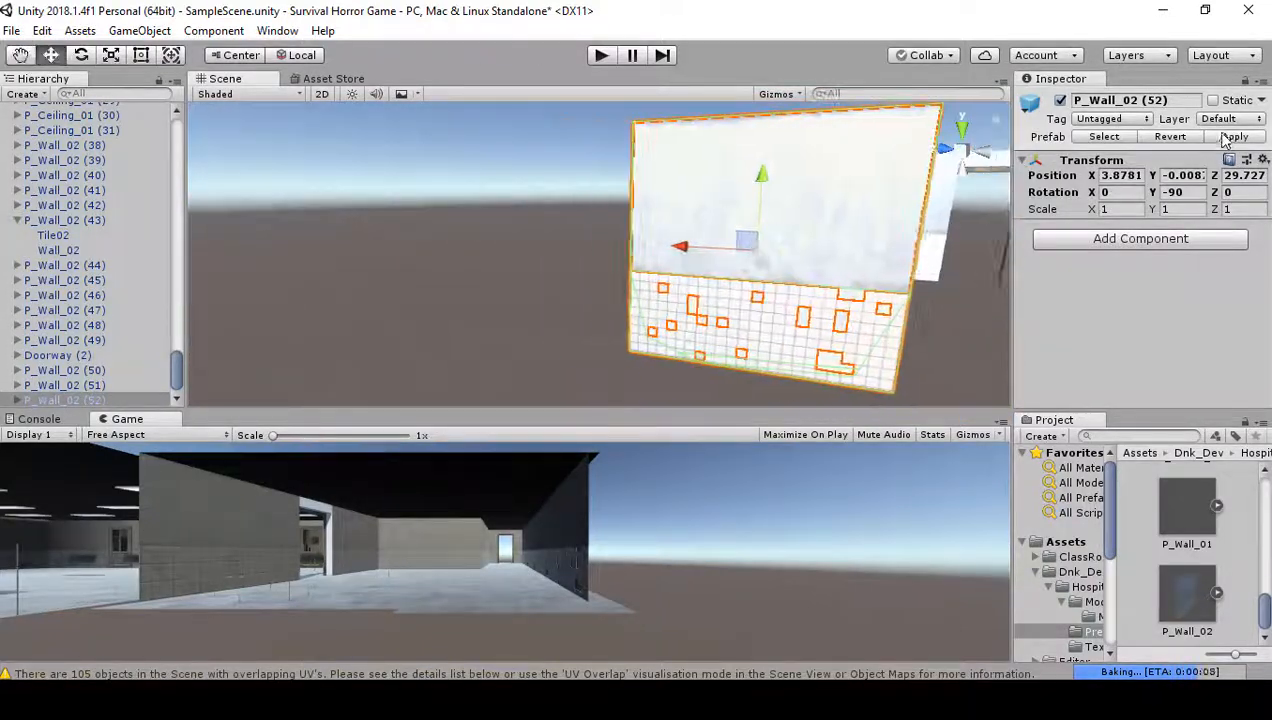
{"action": "key", "text": "ctrl+d"}
{"action": "left_click_drag", "start_coordinate": [700, 254], "coordinate": [409, 244]}
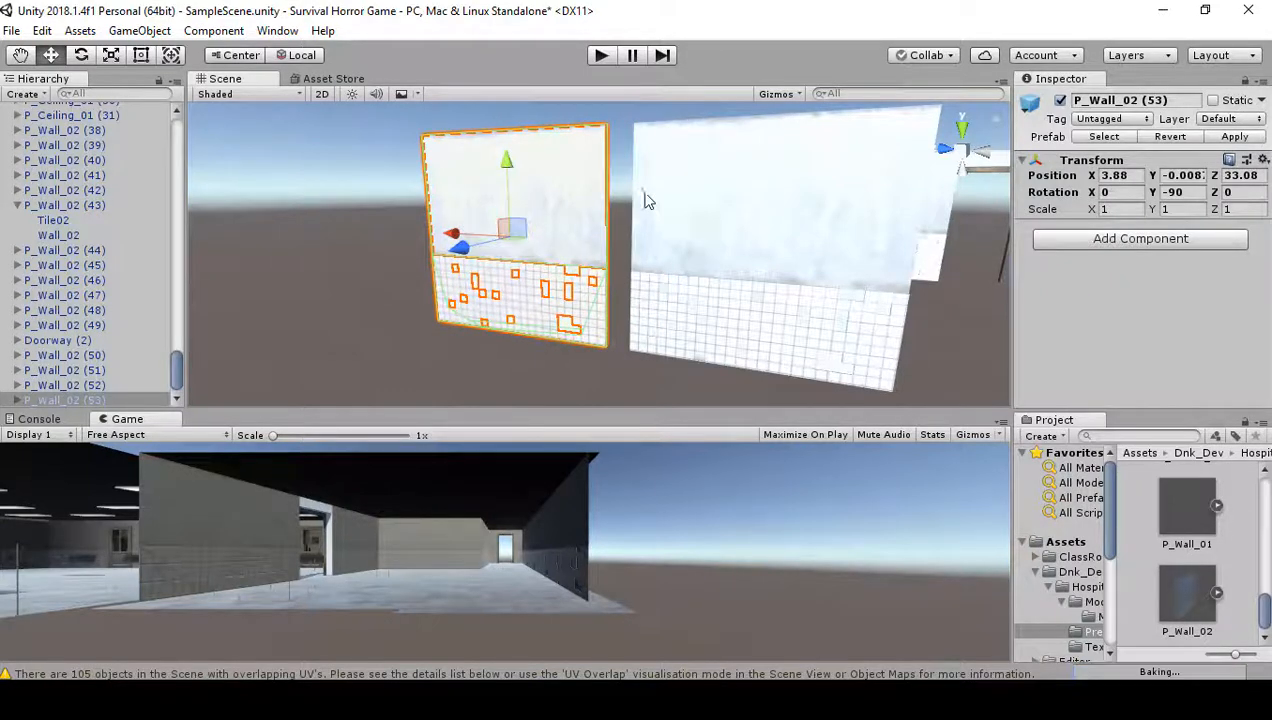
{"action": "left_click_drag", "start_coordinate": [623, 124], "coordinate": [652, 151]}
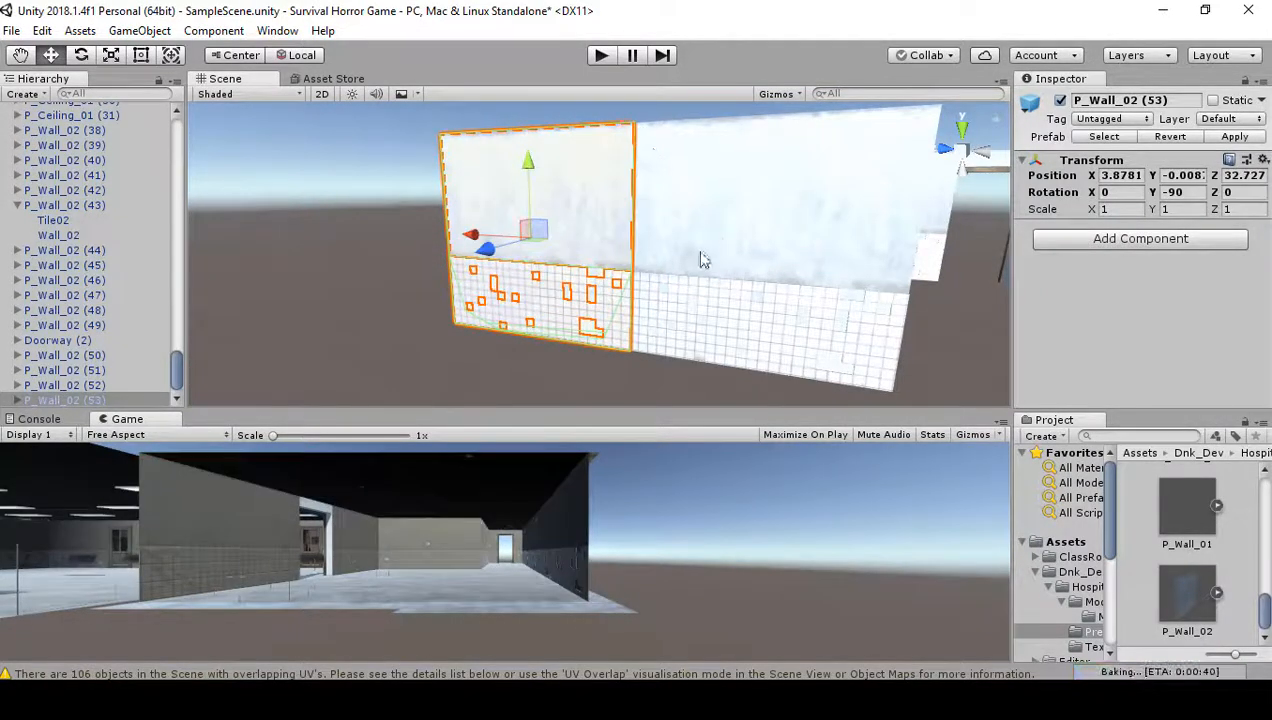
- Duplicate the end panel, move the copy outward to about Z 35.9, and set its Y rotation to 180
{"action": "left_click_drag", "start_coordinate": [472, 240], "coordinate": [296, 238]}
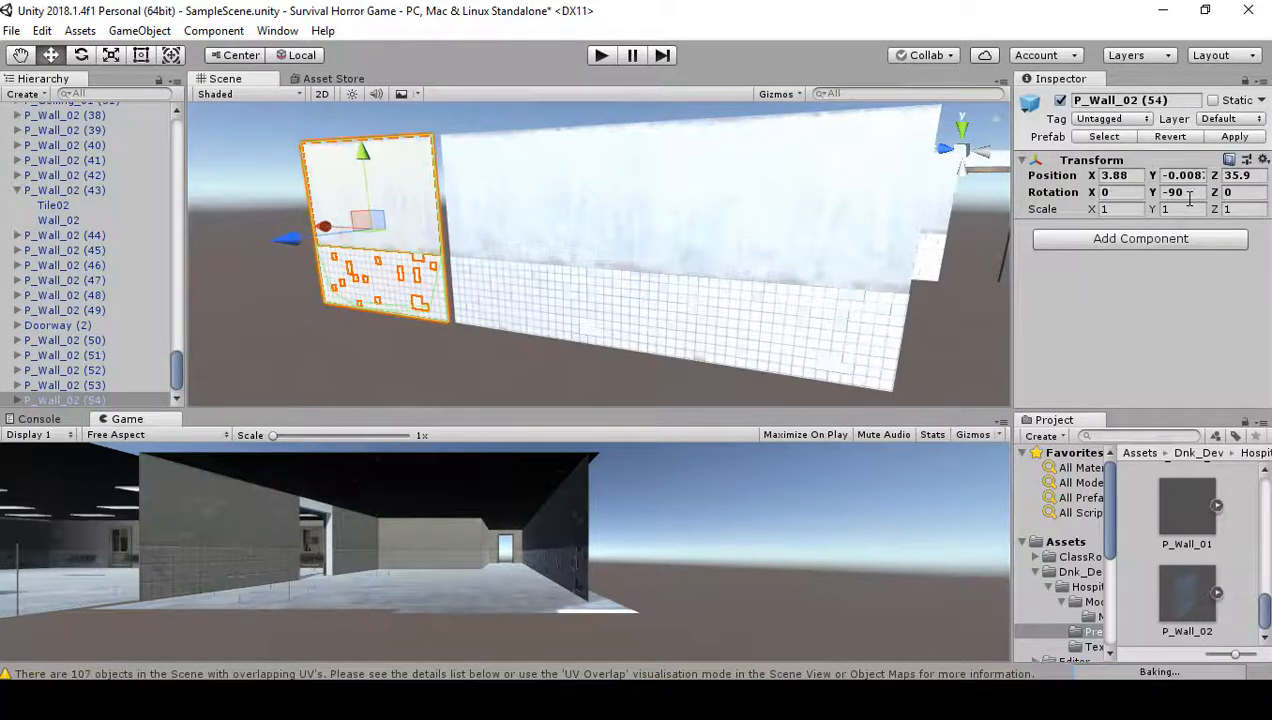
{"action": "left_click", "coordinate": [1185, 194]}
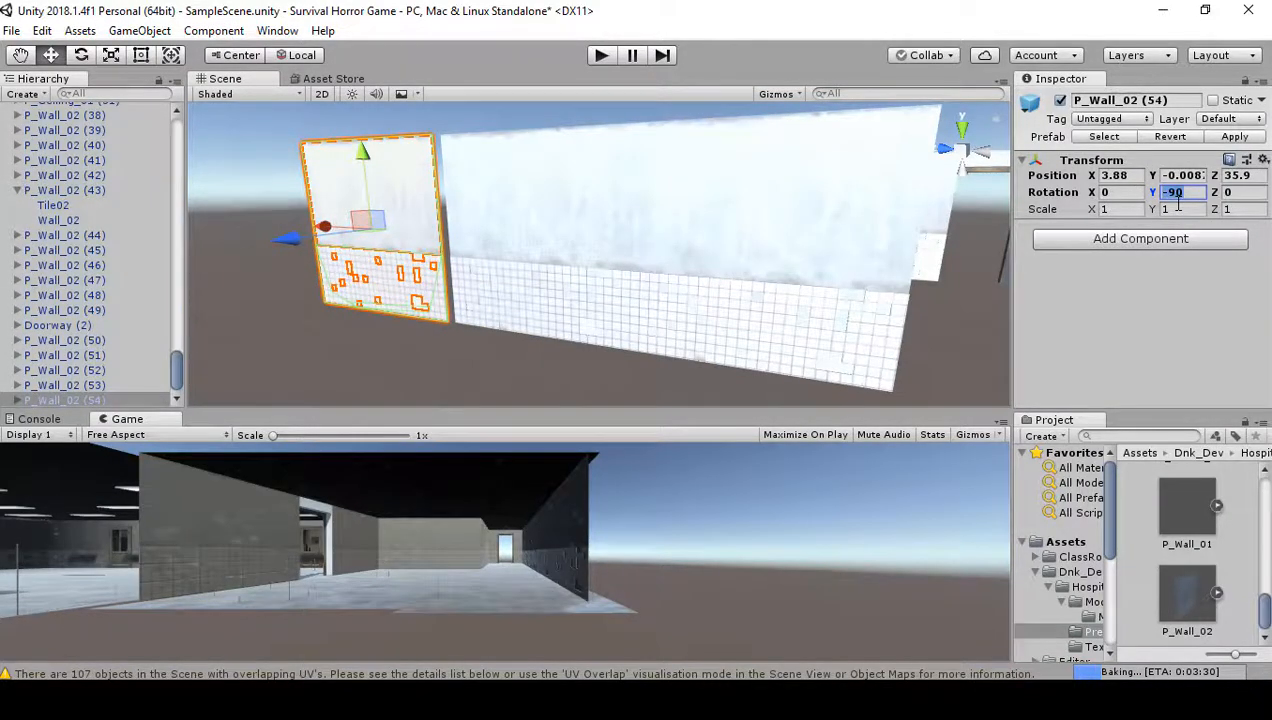
{"action": "type", "text": "0"}
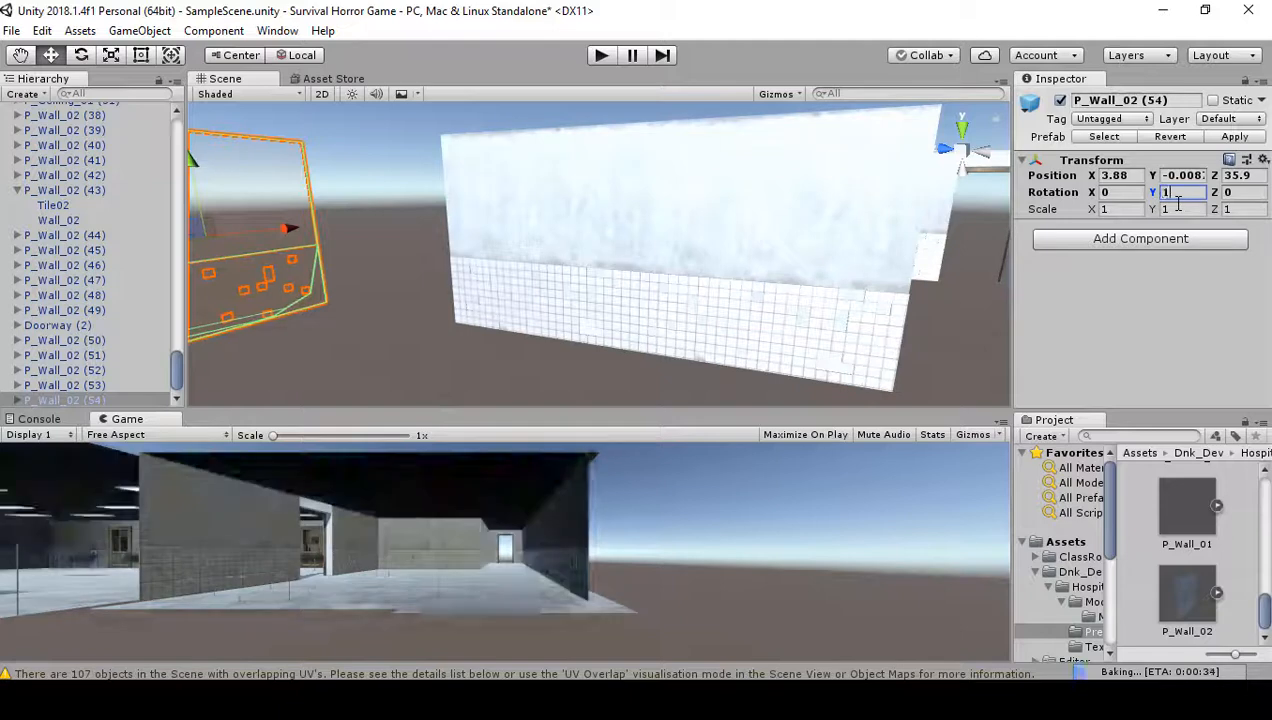
{"action": "key", "text": "BackSpace"}
{"action": "type", "text": "180"}
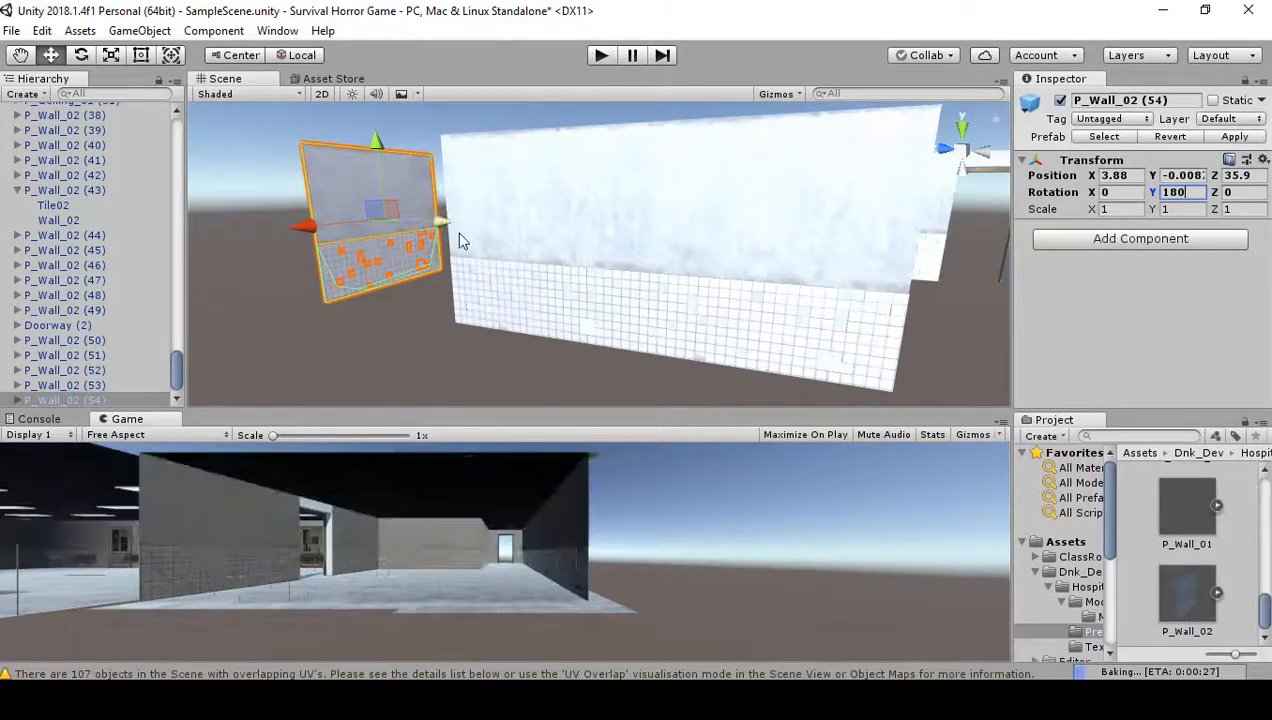
- Move the turned panel against the end of the extended wall and snap its upper corner there to form a corner
{"action": "left_click_drag", "start_coordinate": [443, 222], "coordinate": [484, 264]}
{"action": "left_click_drag", "start_coordinate": [408, 252], "coordinate": [350, 293]}
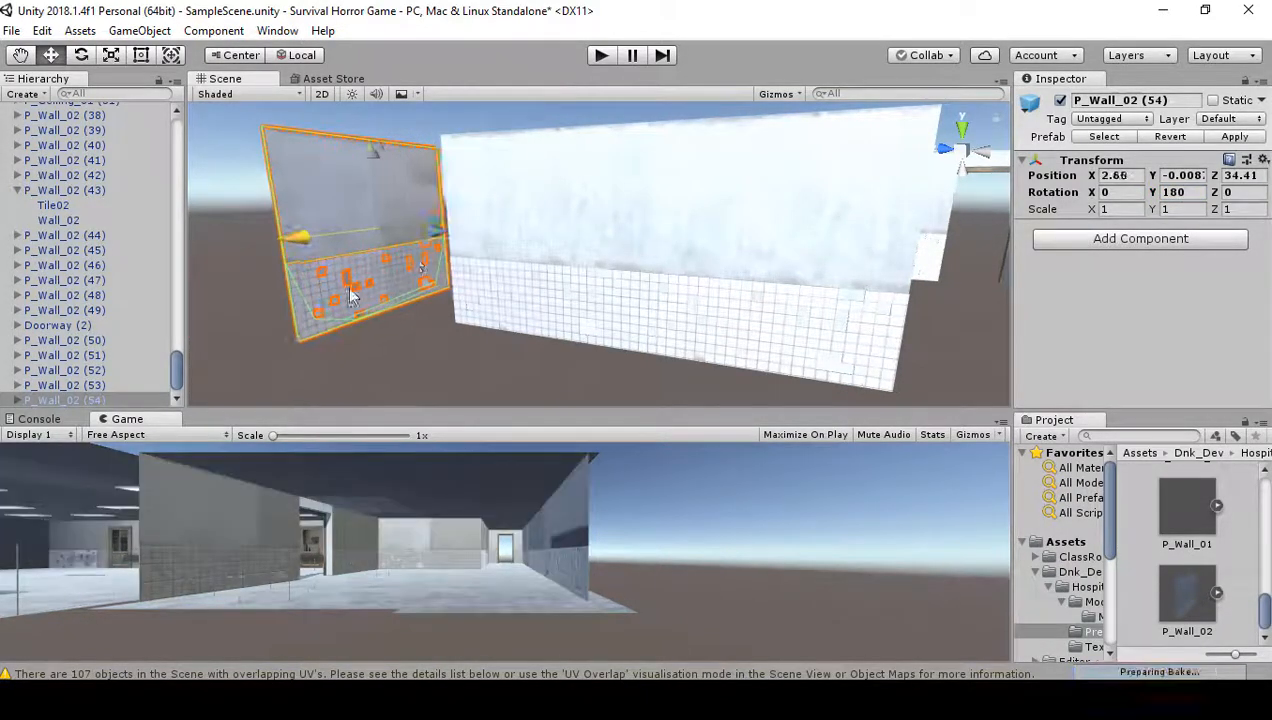
{"action": "left_click_drag", "start_coordinate": [432, 242], "coordinate": [398, 218]}
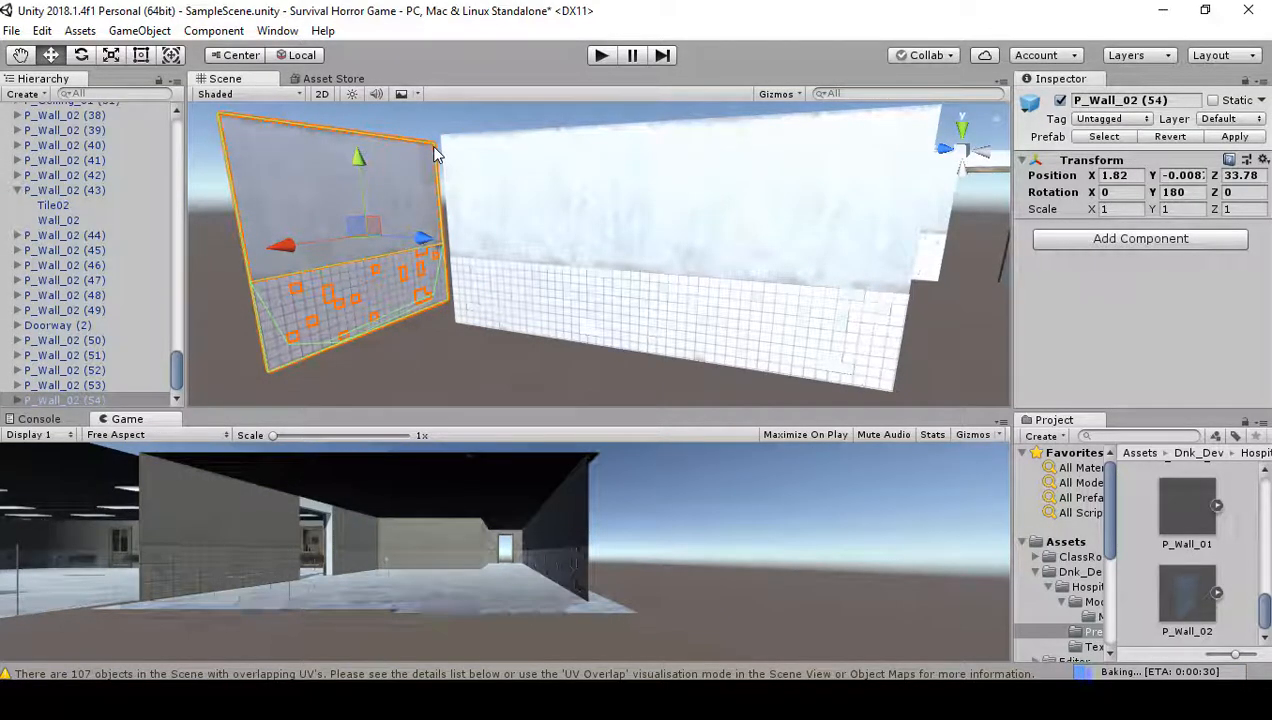
{"action": "left_click_drag", "start_coordinate": [433, 150], "coordinate": [447, 163]}
- Duplicate the end panel of the opposite wall and snap the copy to that wall's free end
{"action": "right_click_drag", "start_coordinate": [480, 228], "coordinate": [187, 317]}
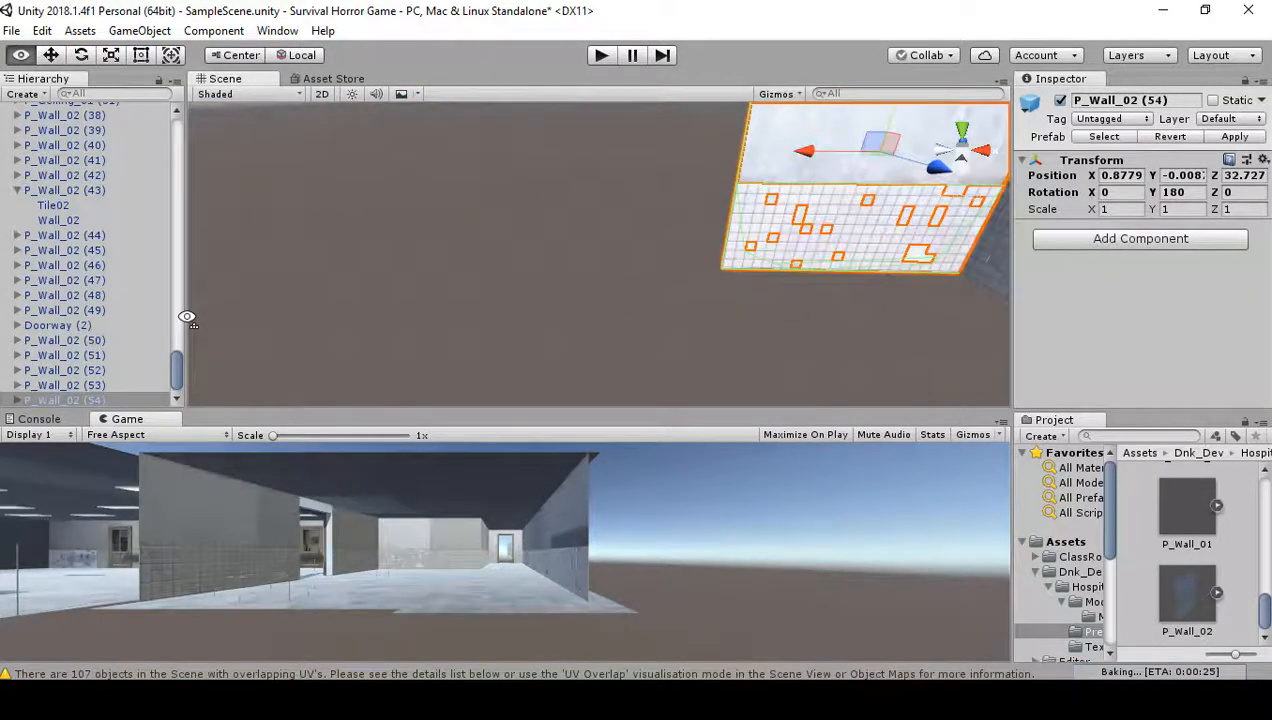
{"action": "right_click_drag", "start_coordinate": [852, 270], "coordinate": [719, 297]}
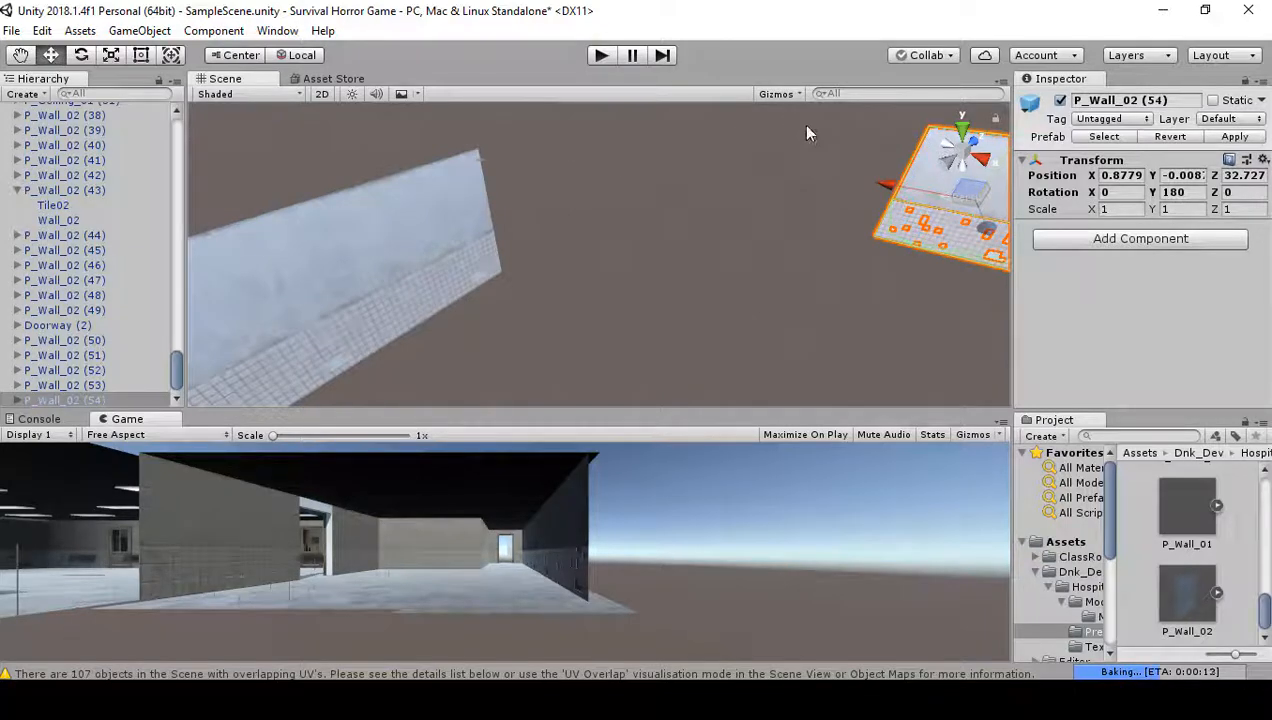
{"action": "left_click", "coordinate": [490, 247]}
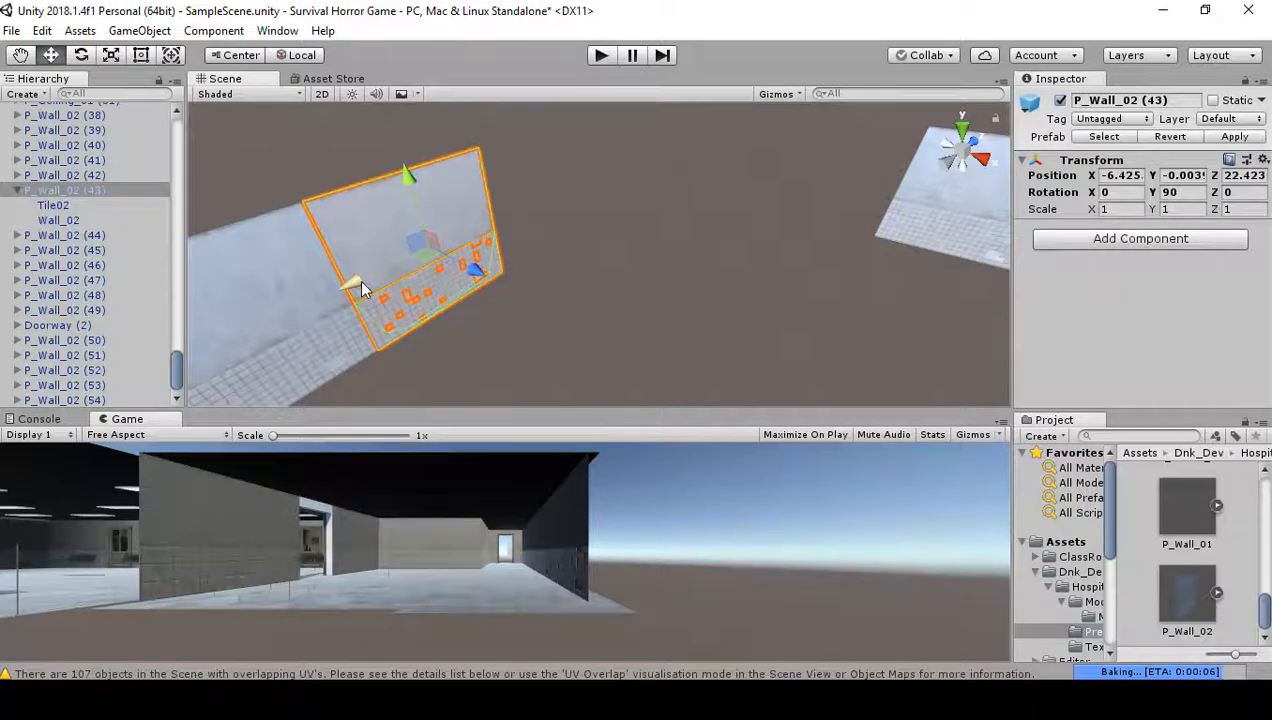
{"action": "key", "text": "ctrl+d"}
{"action": "left_click_drag", "start_coordinate": [359, 279], "coordinate": [537, 221]}
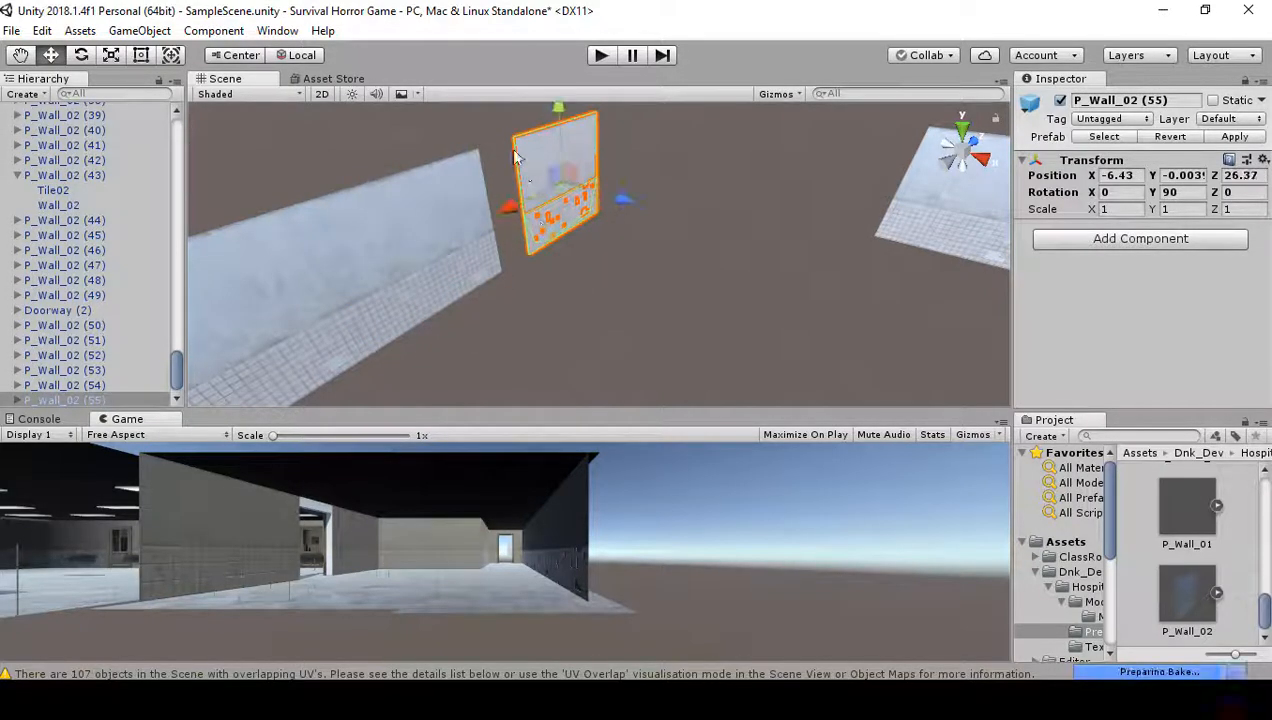
{"action": "left_click_drag", "start_coordinate": [508, 148], "coordinate": [418, 203]}
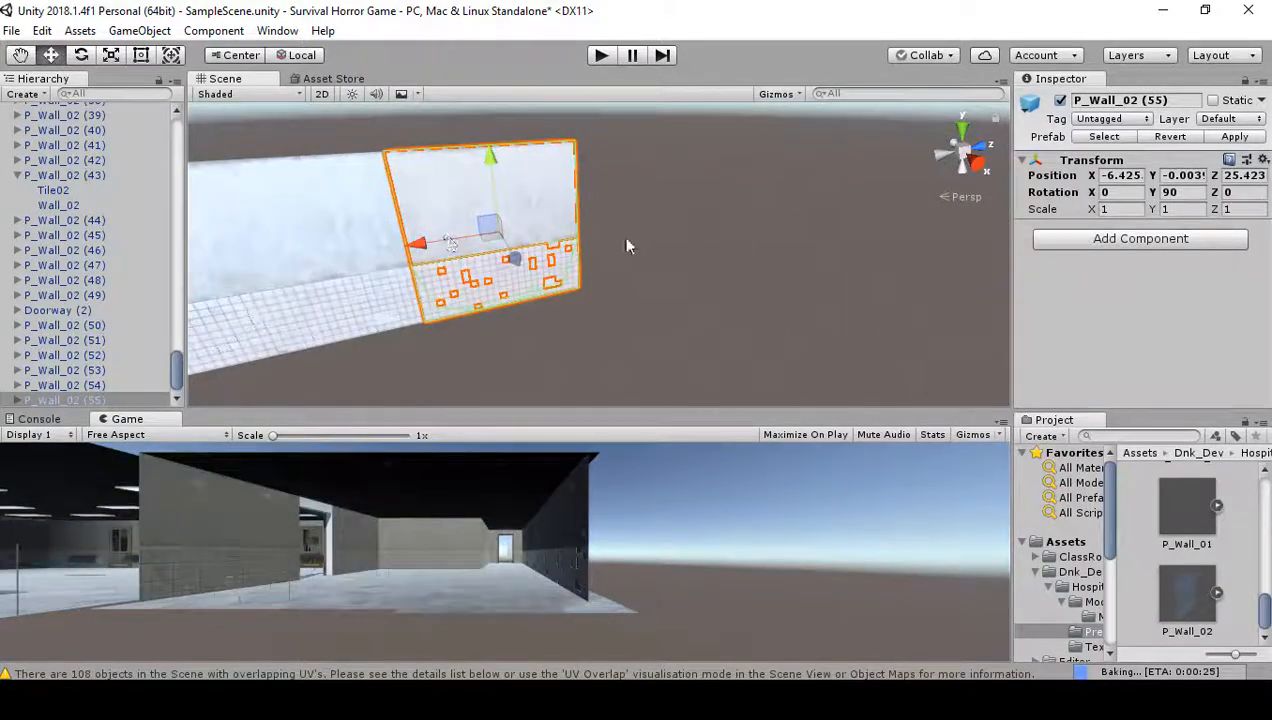
- Duplicate the newly added end panel of the opposite wall and snap the copy to its free edge
{"action": "left_click", "coordinate": [627, 246]}
{"action": "left_click", "coordinate": [455, 217]}
{"action": "key", "text": "ctrl+d"}
{"action": "left_click_drag", "start_coordinate": [418, 250], "coordinate": [618, 232]}
{"action": "left_click_drag", "start_coordinate": [615, 162], "coordinate": [590, 167]}
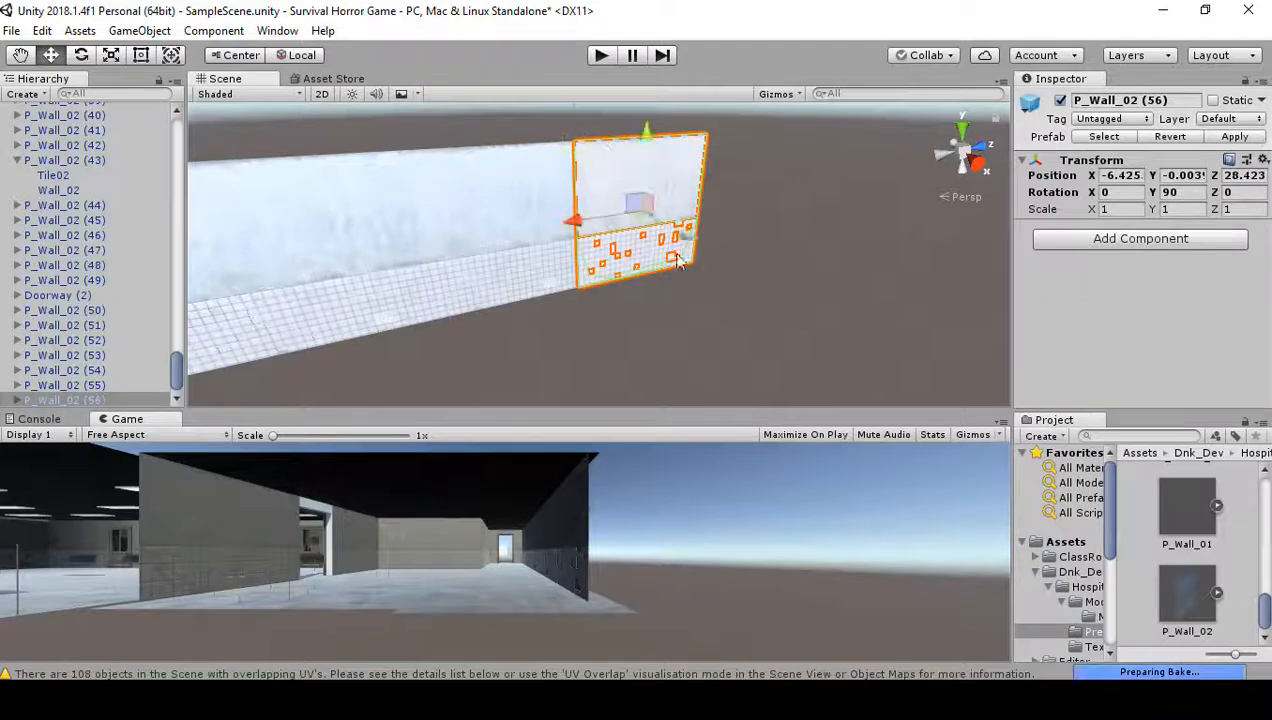
- Duplicate the doorway wall section and move the copy to about X 6.36, Z 31.35
{"action": "right_click_drag", "start_coordinate": [677, 260], "coordinate": [255, 232]}
{"action": "left_click", "coordinate": [466, 258]}
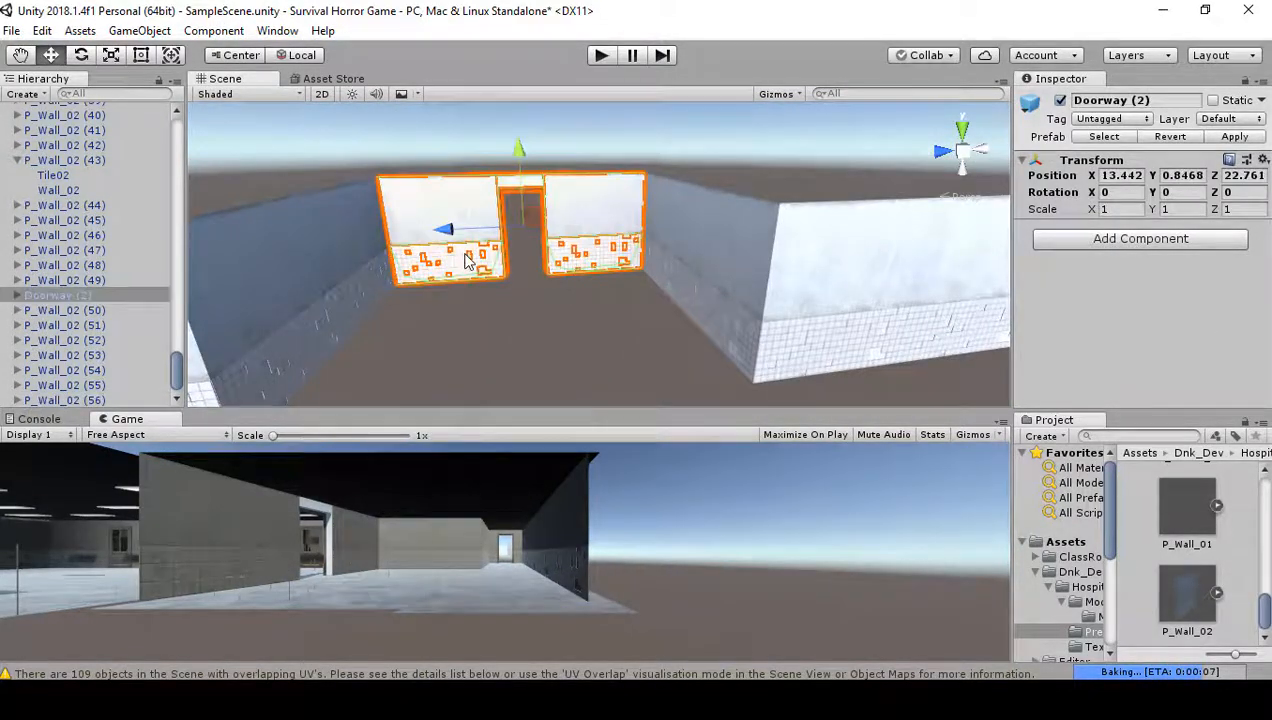
{"action": "key", "text": "ctrl+d"}
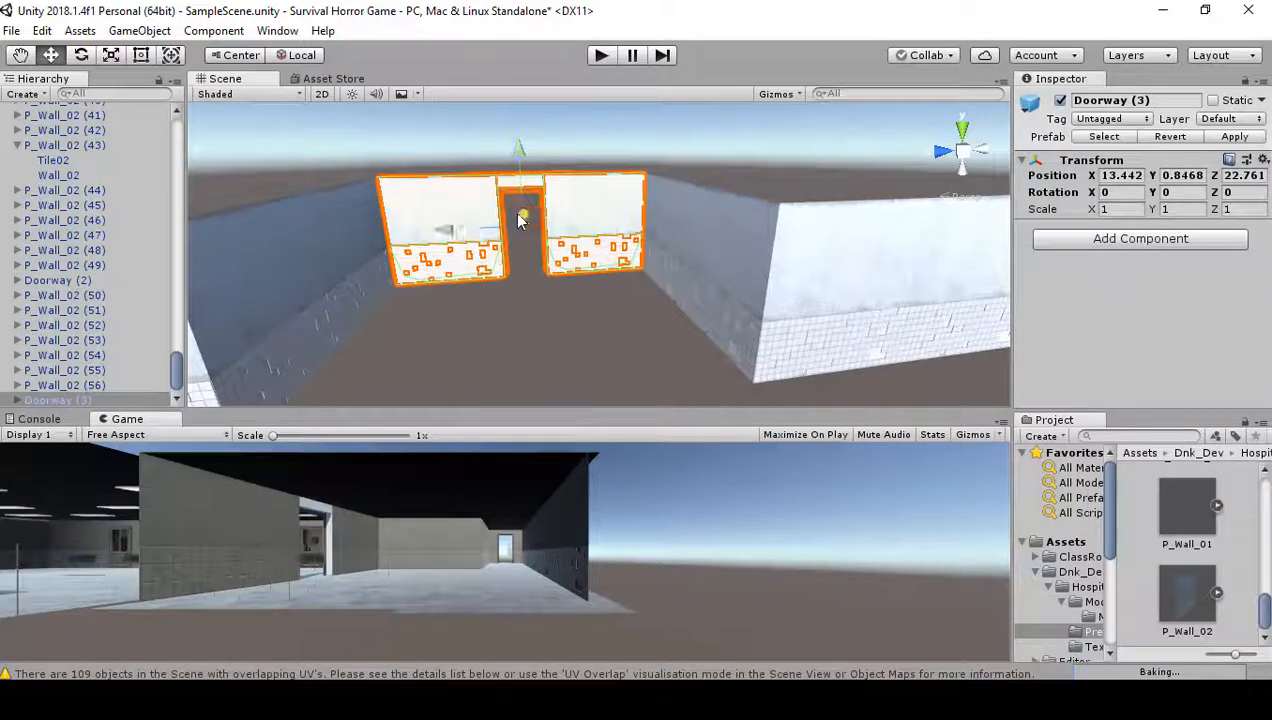
{"action": "left_click_drag", "start_coordinate": [520, 220], "coordinate": [516, 262]}
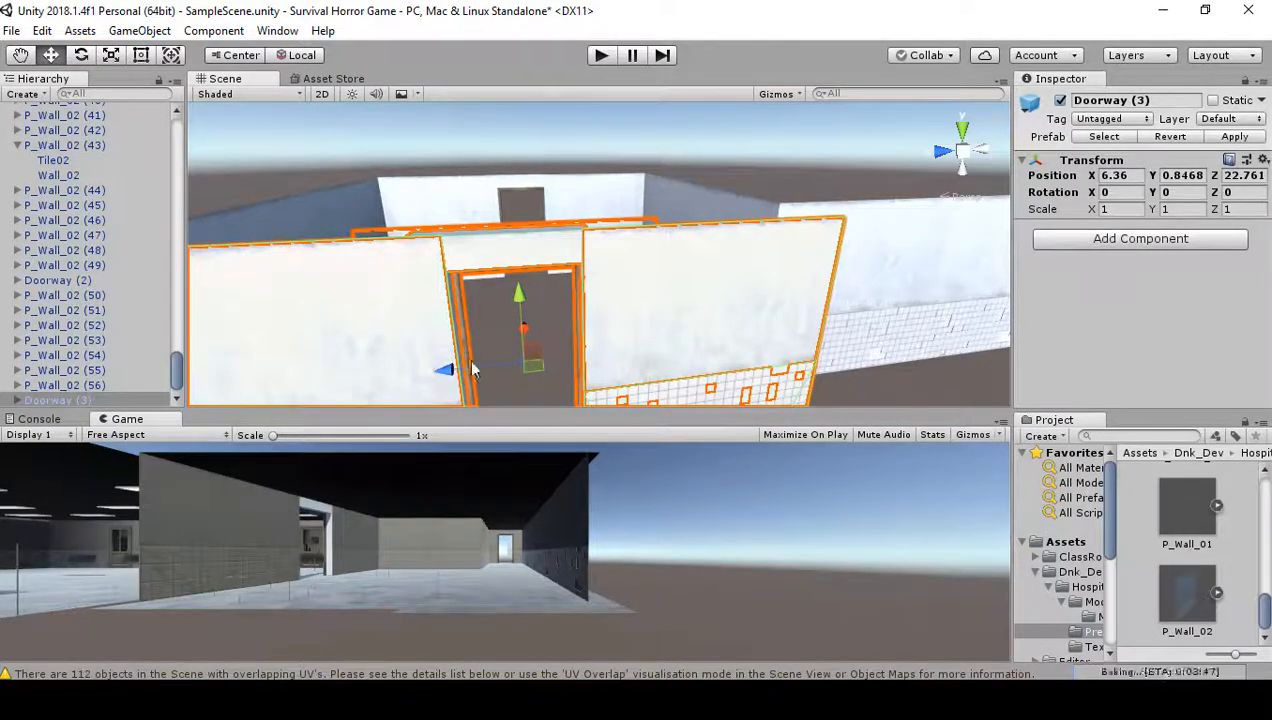
{"action": "left_click_drag", "start_coordinate": [469, 363], "coordinate": [270, 380]}
{"action": "left_click", "coordinate": [613, 290]}
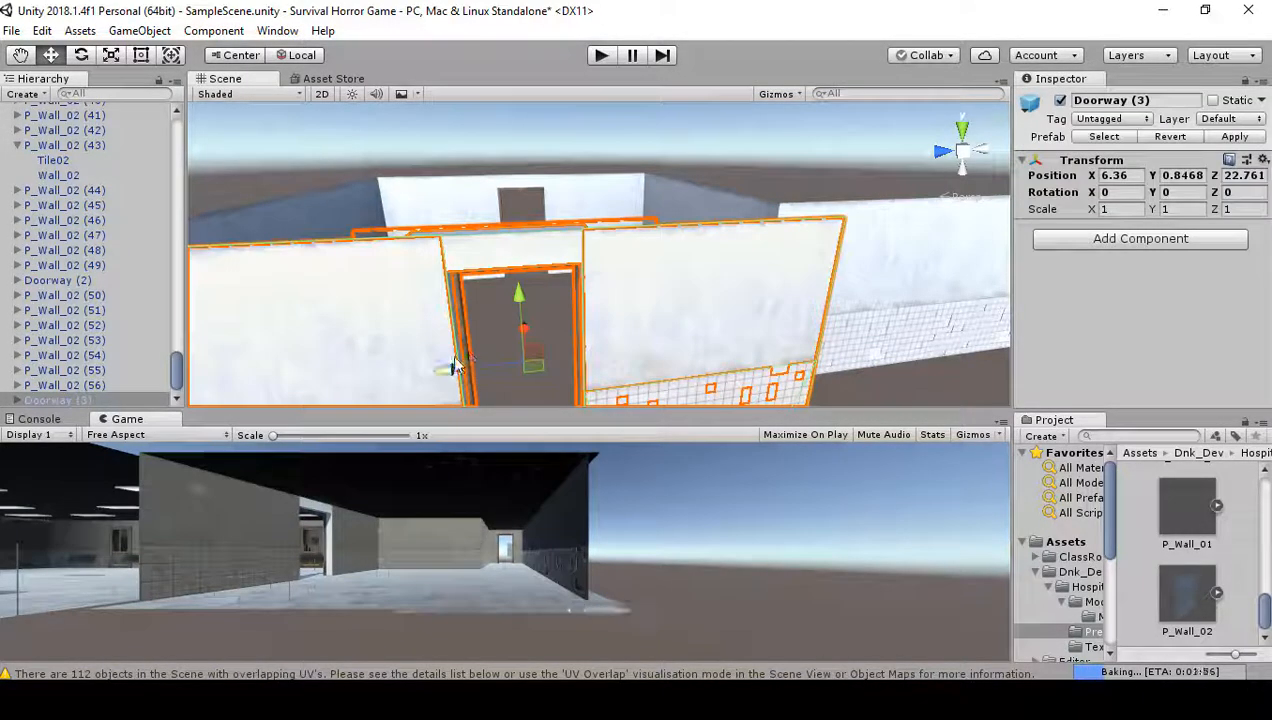
{"action": "left_click_drag", "start_coordinate": [450, 366], "coordinate": [966, 383]}
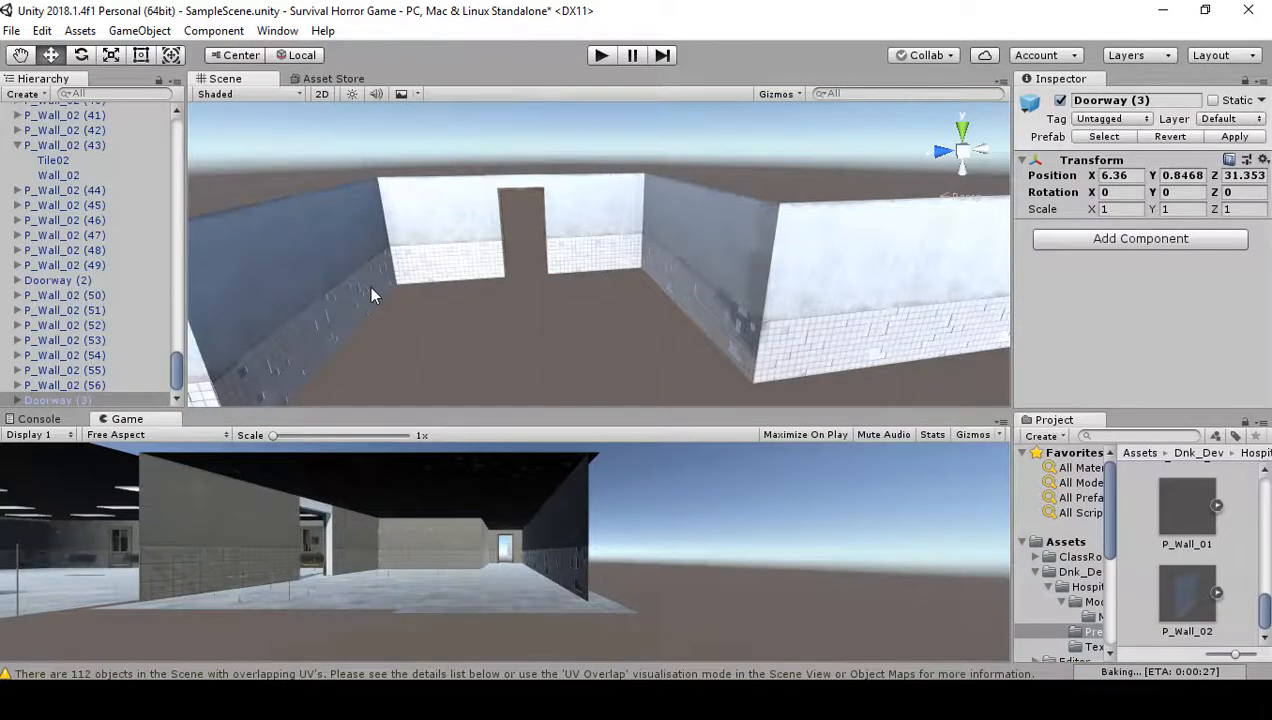
- Move the doorway copy across to about X -2.83, Z 33.25 and set its Y rotation to 180
{"action": "right_click_drag", "start_coordinate": [369, 286], "coordinate": [1212, 288]}
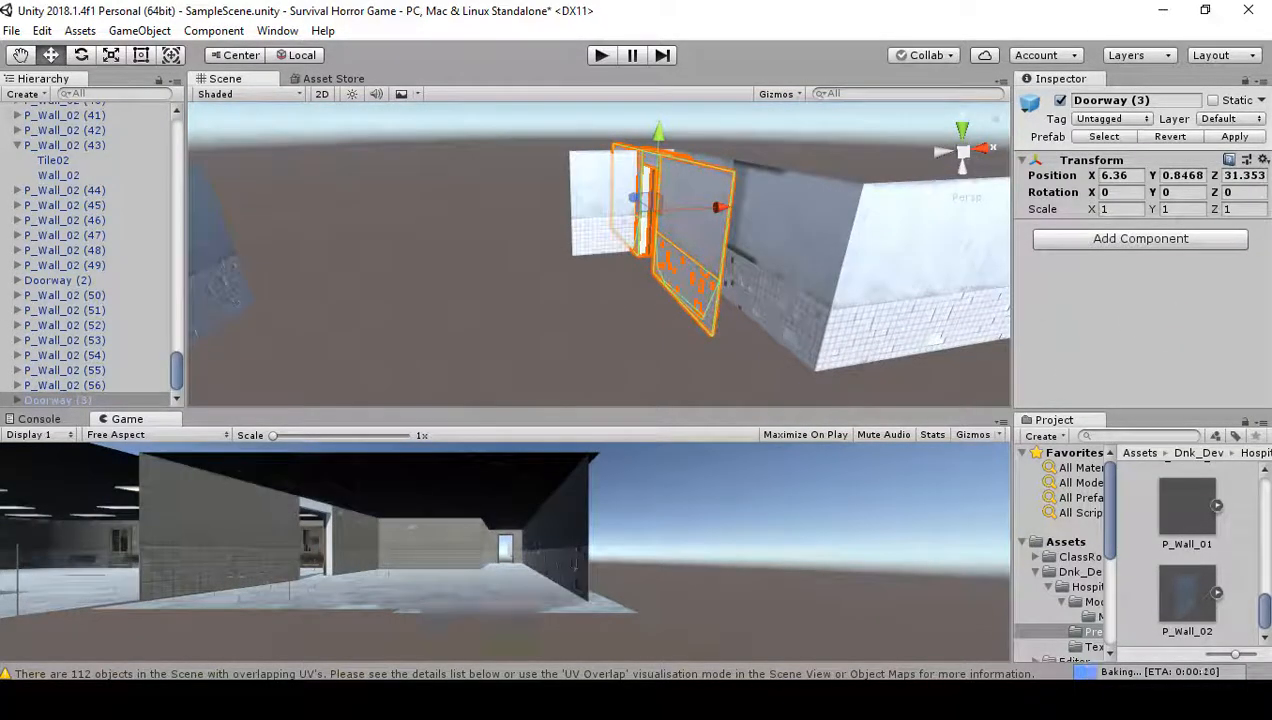
{"action": "left_click_drag", "start_coordinate": [726, 204], "coordinate": [330, 200]}
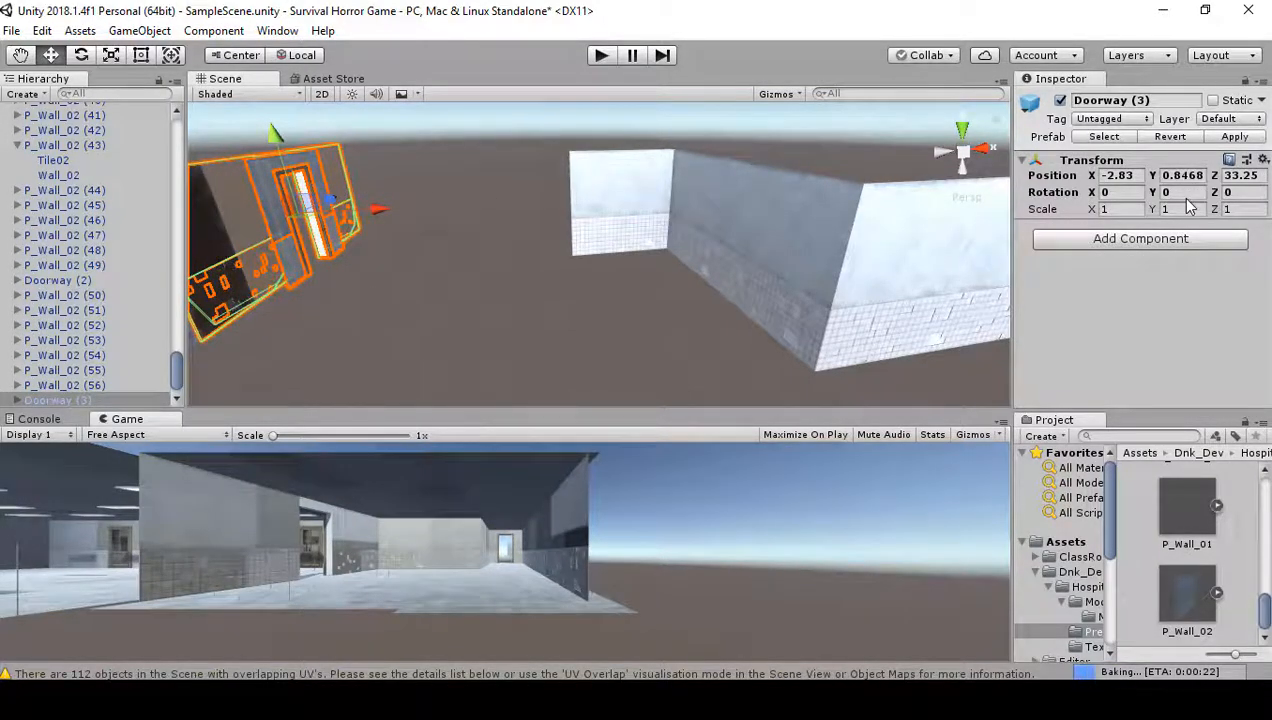
{"action": "type", "text": "180"}
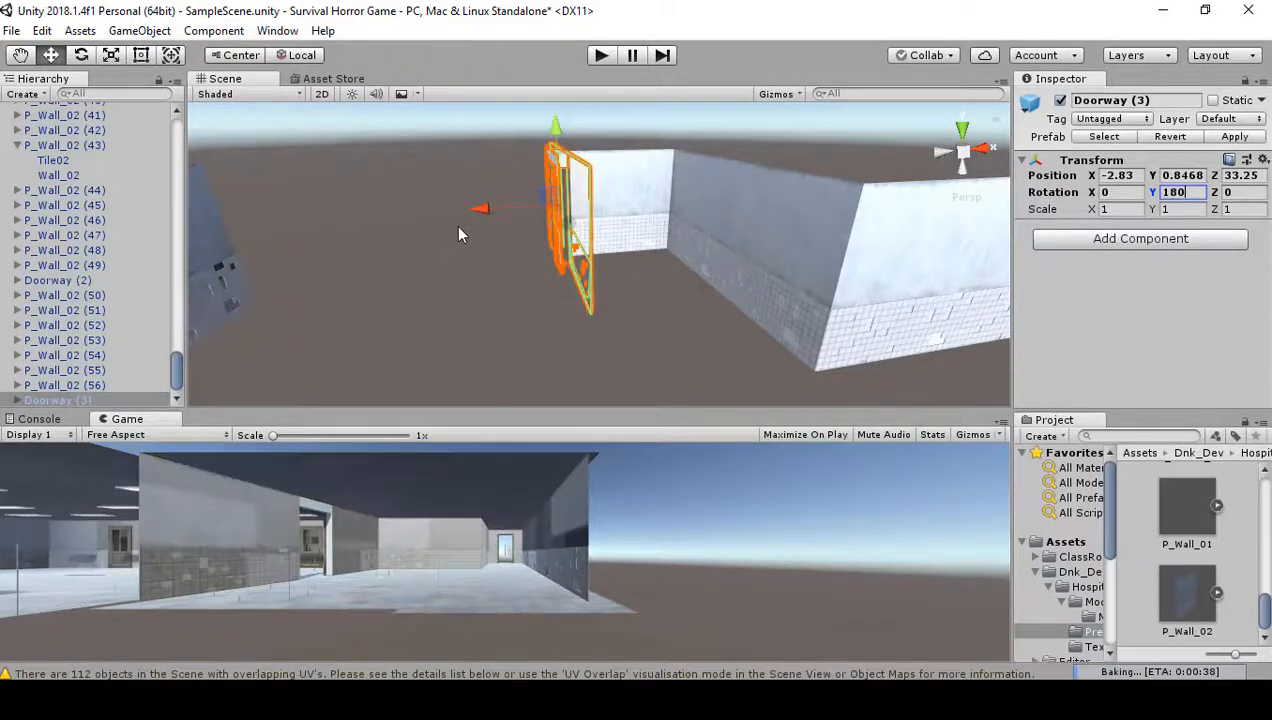
- Move the turned doorway past the end of the opposite wall and snap its upper corner to that wall's free edge
{"action": "left_click_drag", "start_coordinate": [462, 212], "coordinate": [243, 250]}
{"action": "right_click_drag", "start_coordinate": [371, 240], "coordinate": [544, 251]}
{"action": "scroll", "coordinate": [530, 276], "scroll_direction": "down", "scroll_amount": 5}
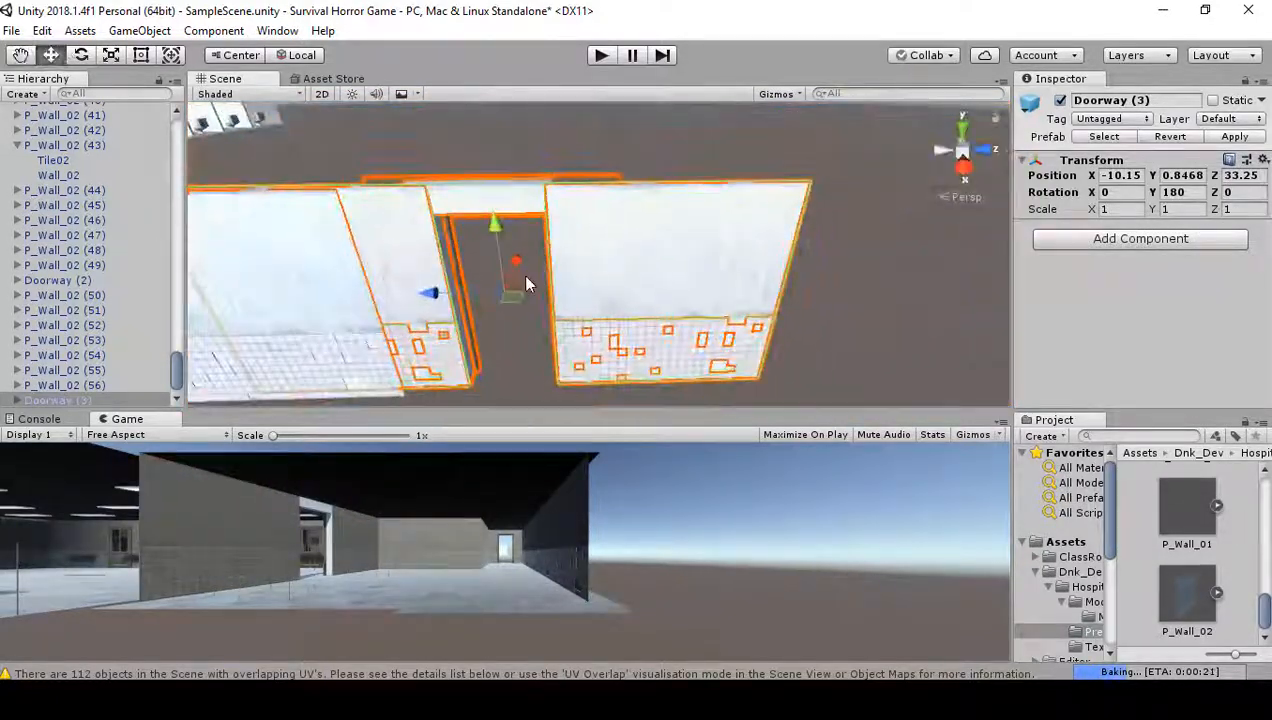
{"action": "left_click_drag", "start_coordinate": [444, 305], "coordinate": [608, 309]}
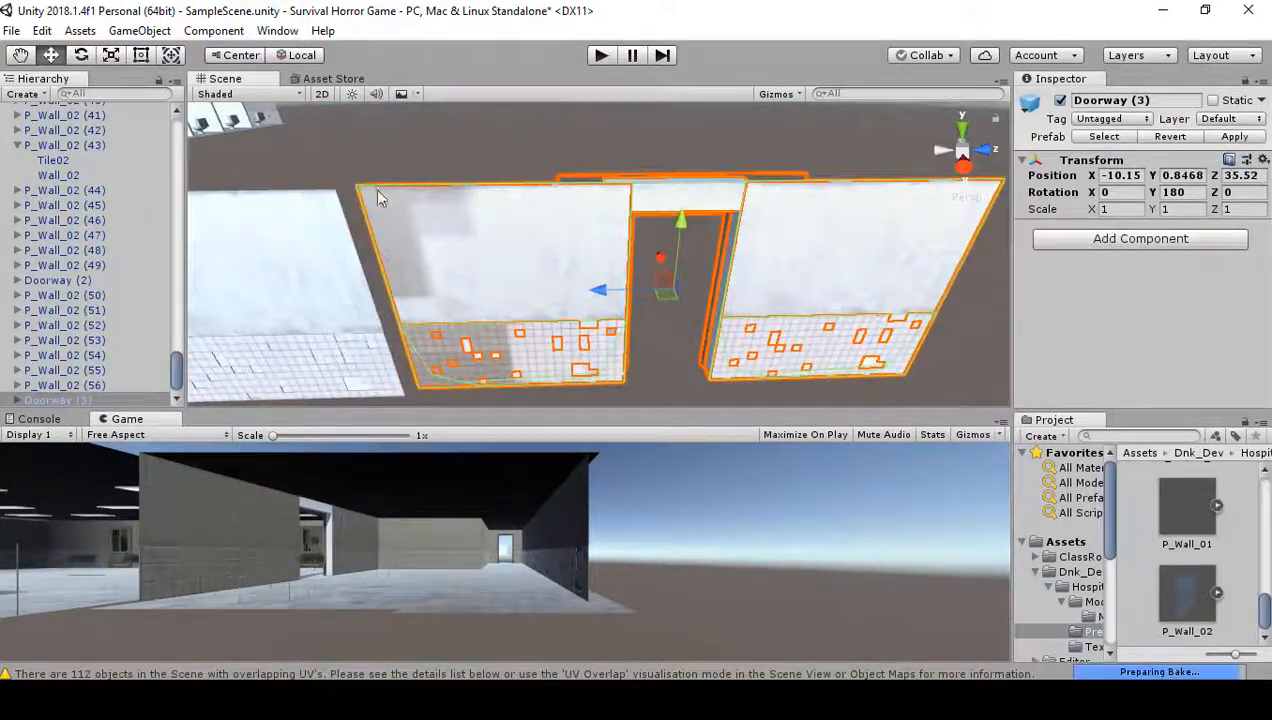
{"action": "key", "text": "v"}
{"action": "left_click_drag", "start_coordinate": [369, 184], "coordinate": [359, 202]}
- Duplicate the wall panel facing the doorway wall and snap the copy to its free edge
{"action": "right_click_drag", "start_coordinate": [382, 238], "coordinate": [810, 260]}
{"action": "left_click", "coordinate": [810, 261]}
{"action": "key", "text": "ctrl+d"}
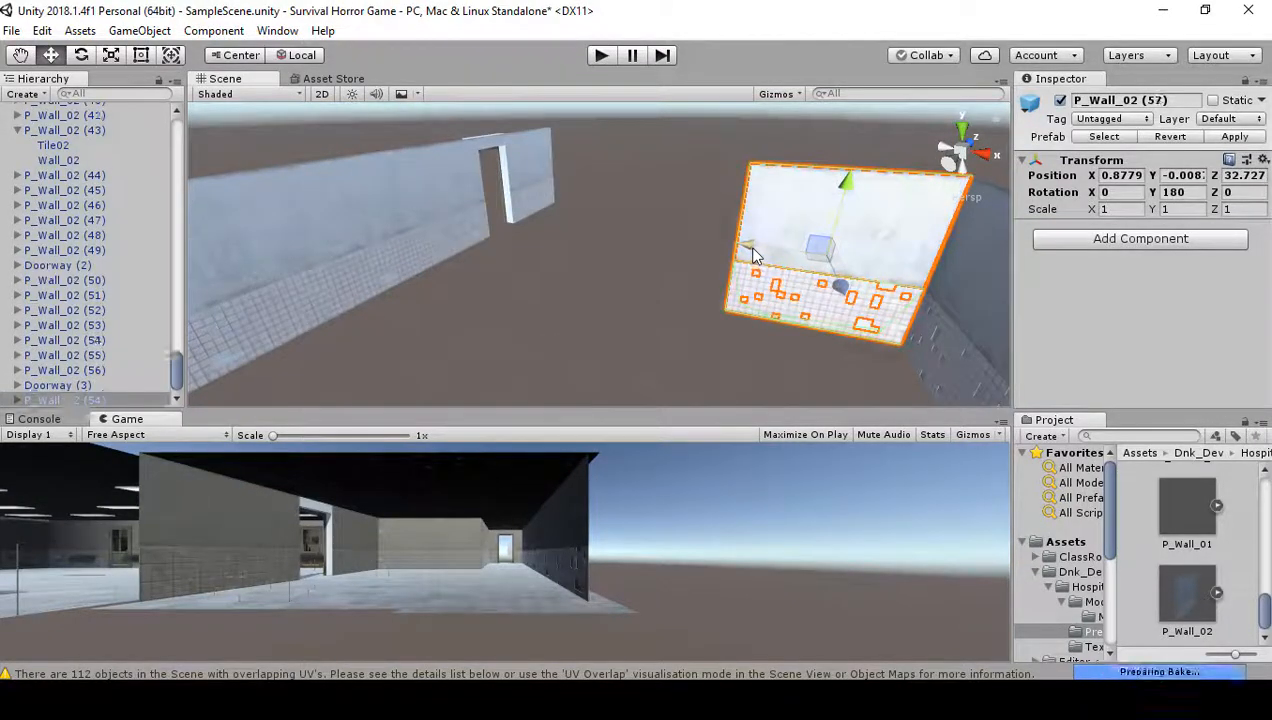
{"action": "left_click_drag", "start_coordinate": [757, 262], "coordinate": [545, 242]}
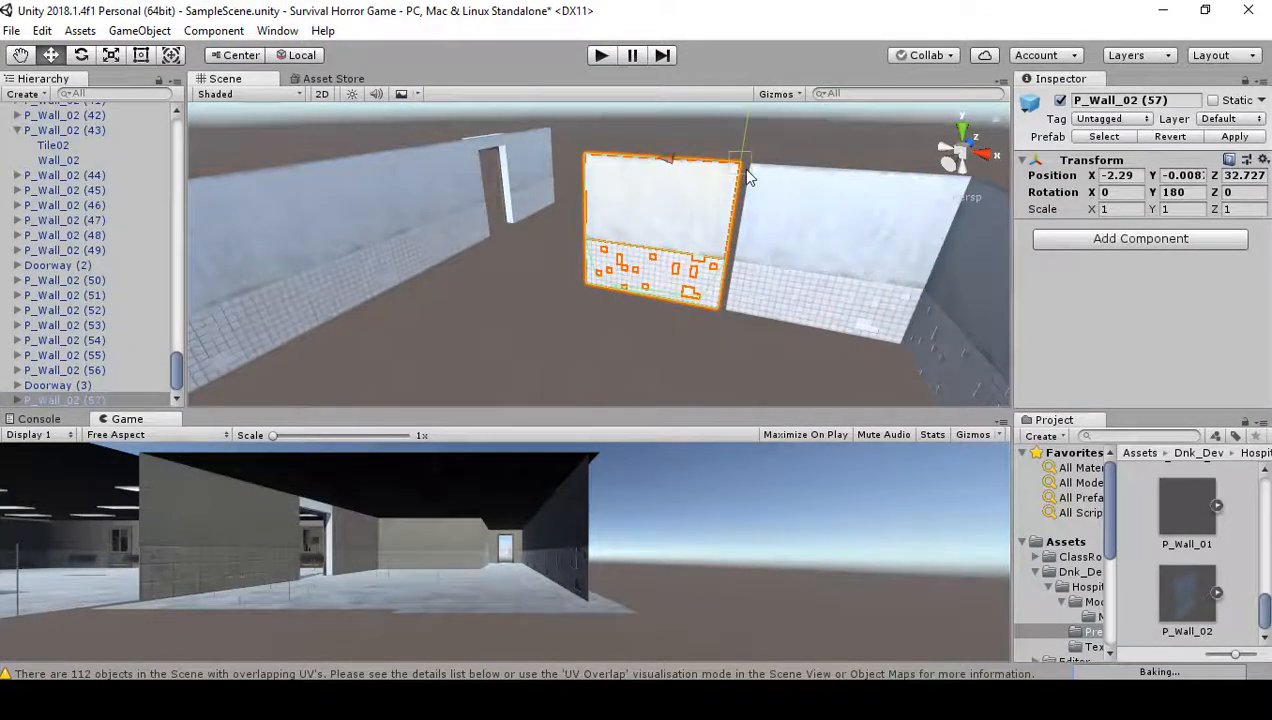
{"action": "left_click_drag", "start_coordinate": [747, 171], "coordinate": [758, 173]}
- Duplicate the new end panel, move the copy outward to about X -5.05, and set its Y rotation to -90
{"action": "right_click_drag", "start_coordinate": [733, 192], "coordinate": [737, 236]}
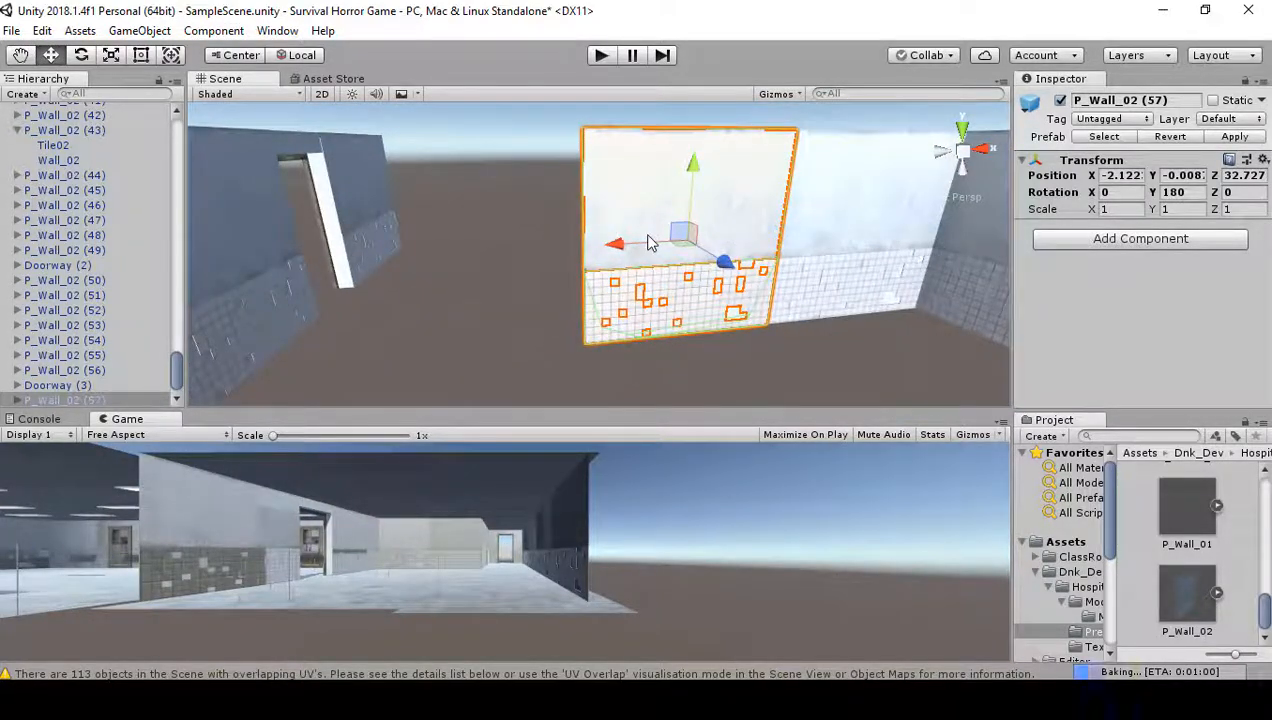
{"action": "key", "text": "ctrl+d"}
{"action": "left_click_drag", "start_coordinate": [648, 243], "coordinate": [526, 282]}
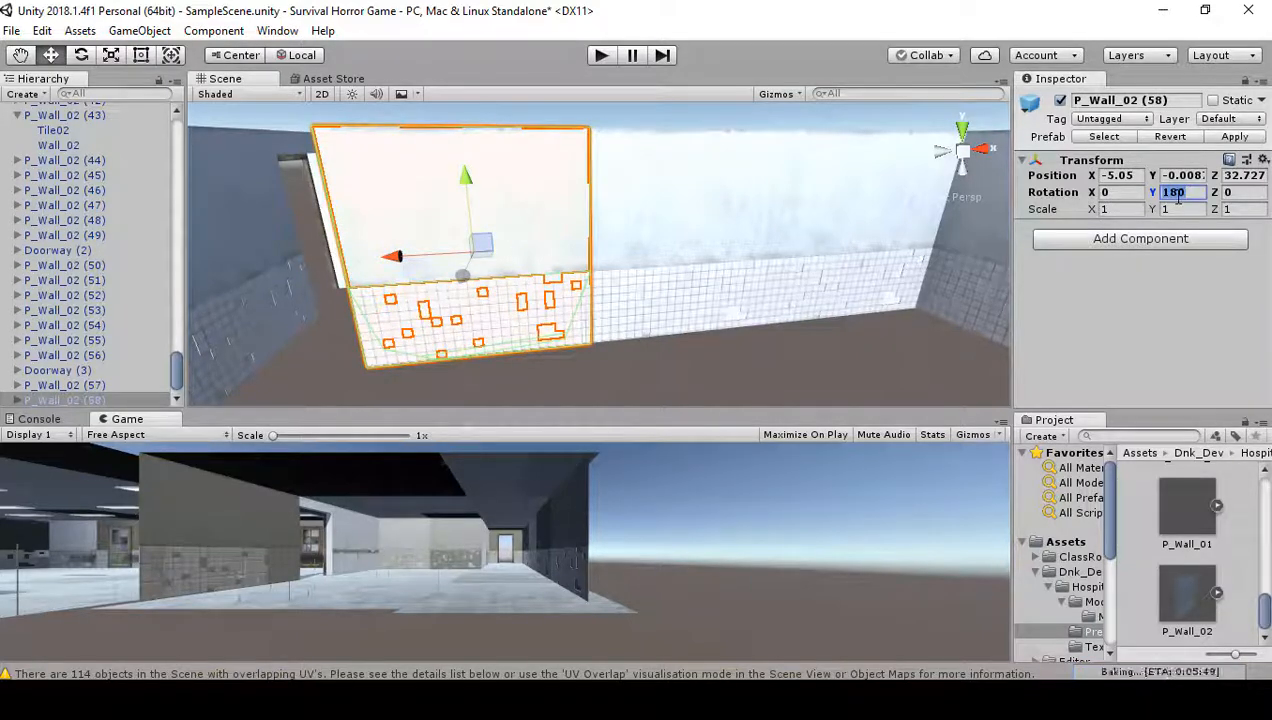
{"action": "type", "text": "0"}
{"action": "key", "text": "BackSpace"}
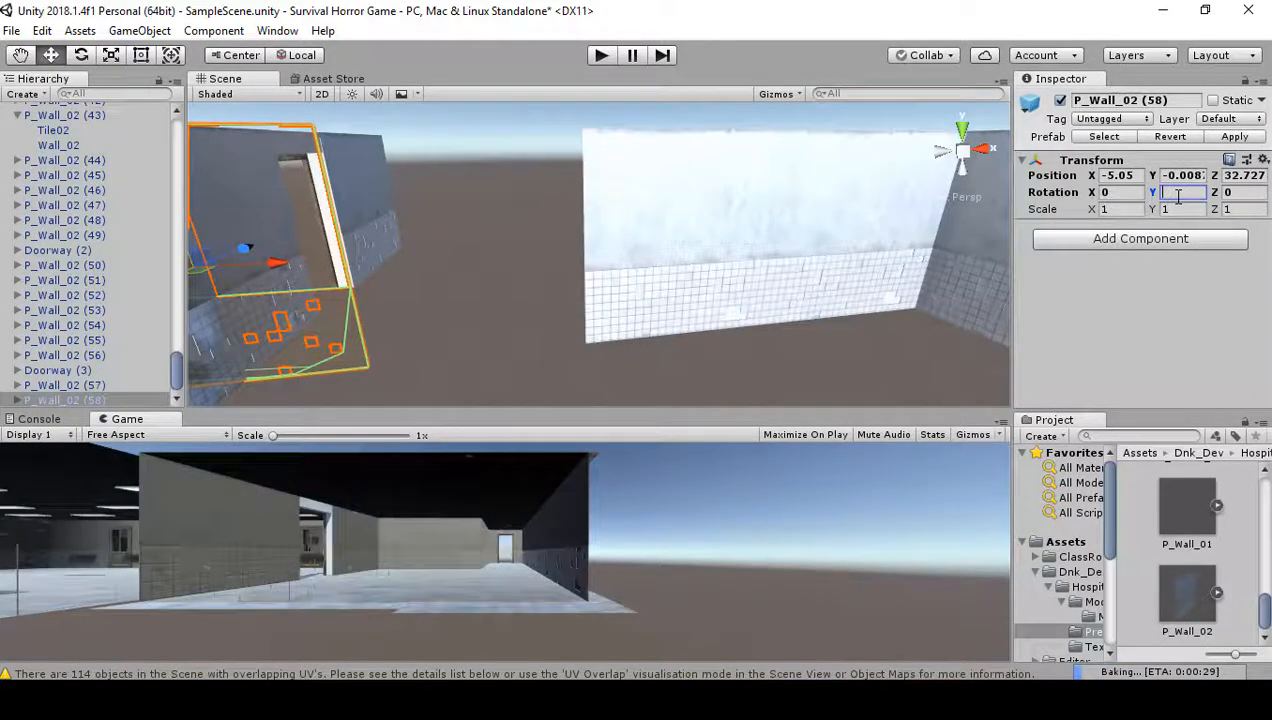
{"action": "type", "text": "90"}
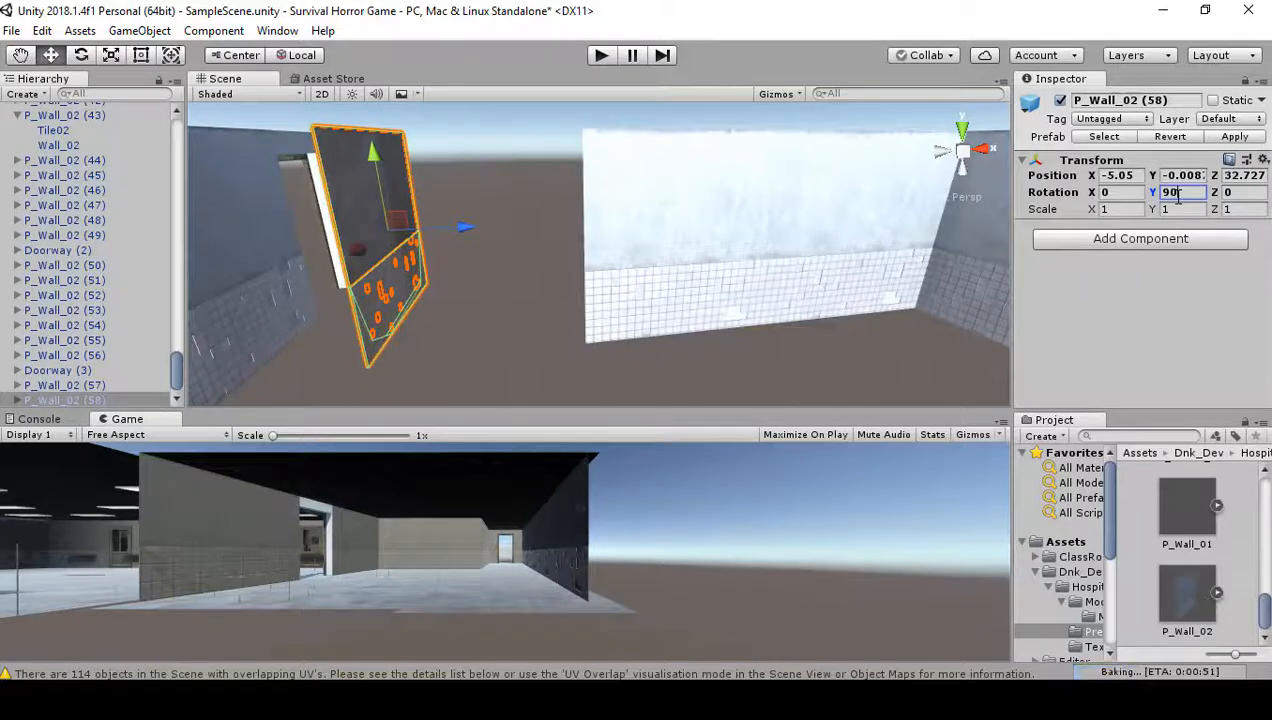
{"action": "type", "text": "-"}
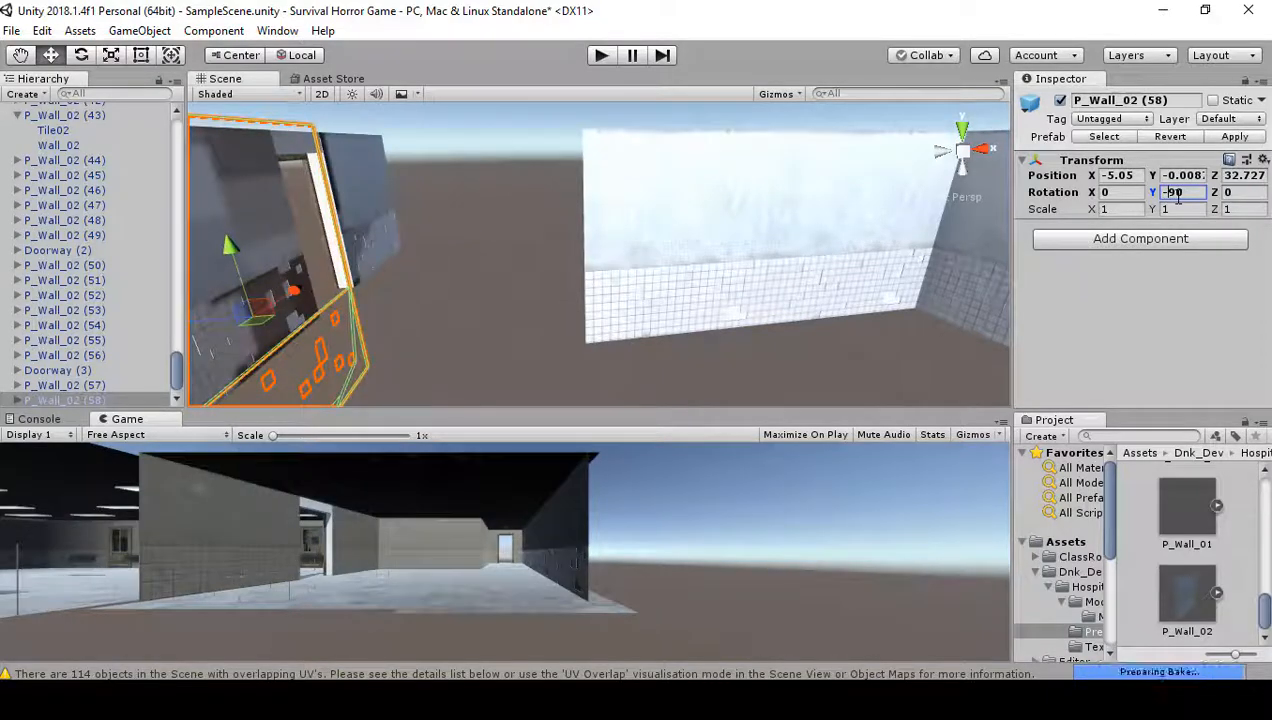
- Move the turned panel behind the wall's free end and snap its upper corner to that end to form an outward corner
{"action": "left_click_drag", "start_coordinate": [204, 319], "coordinate": [573, 331]}
{"action": "right_click_drag", "start_coordinate": [543, 327], "coordinate": [693, 342]}
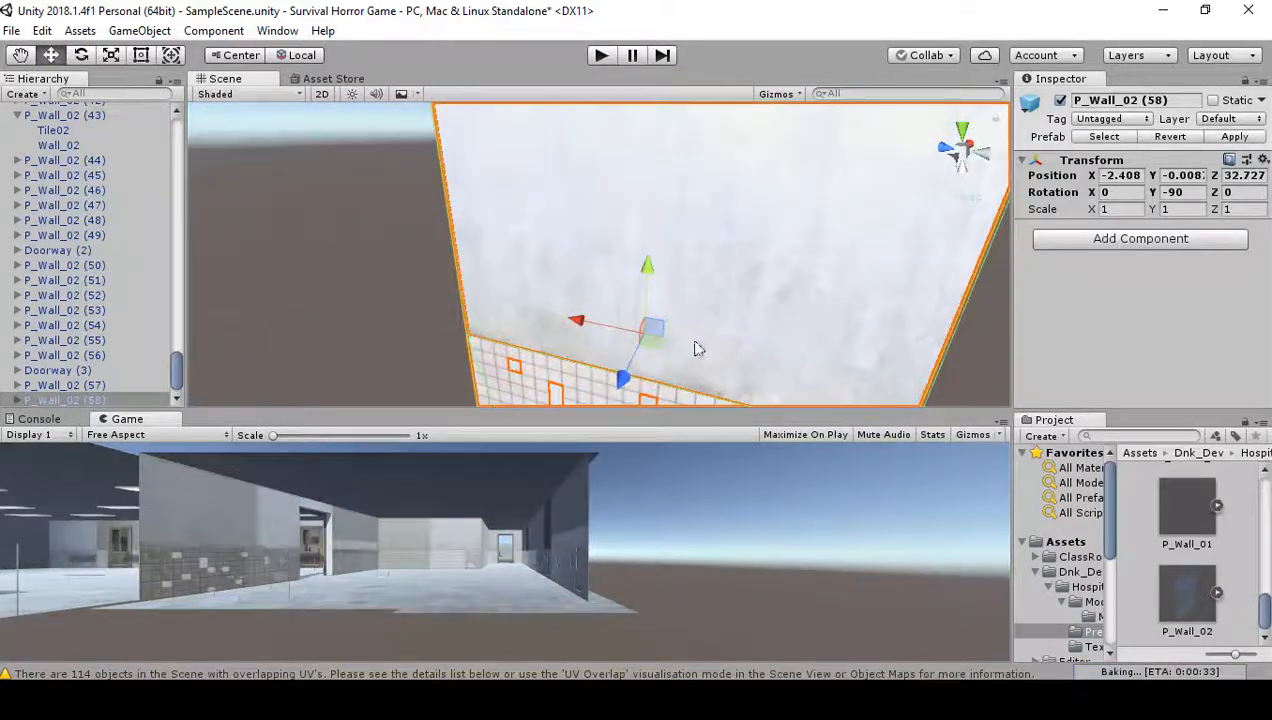
{"action": "left_click_drag", "start_coordinate": [580, 330], "coordinate": [173, 290]}
{"action": "right_click_drag", "start_coordinate": [470, 292], "coordinate": [445, 210]}
{"action": "key", "text": "v"}
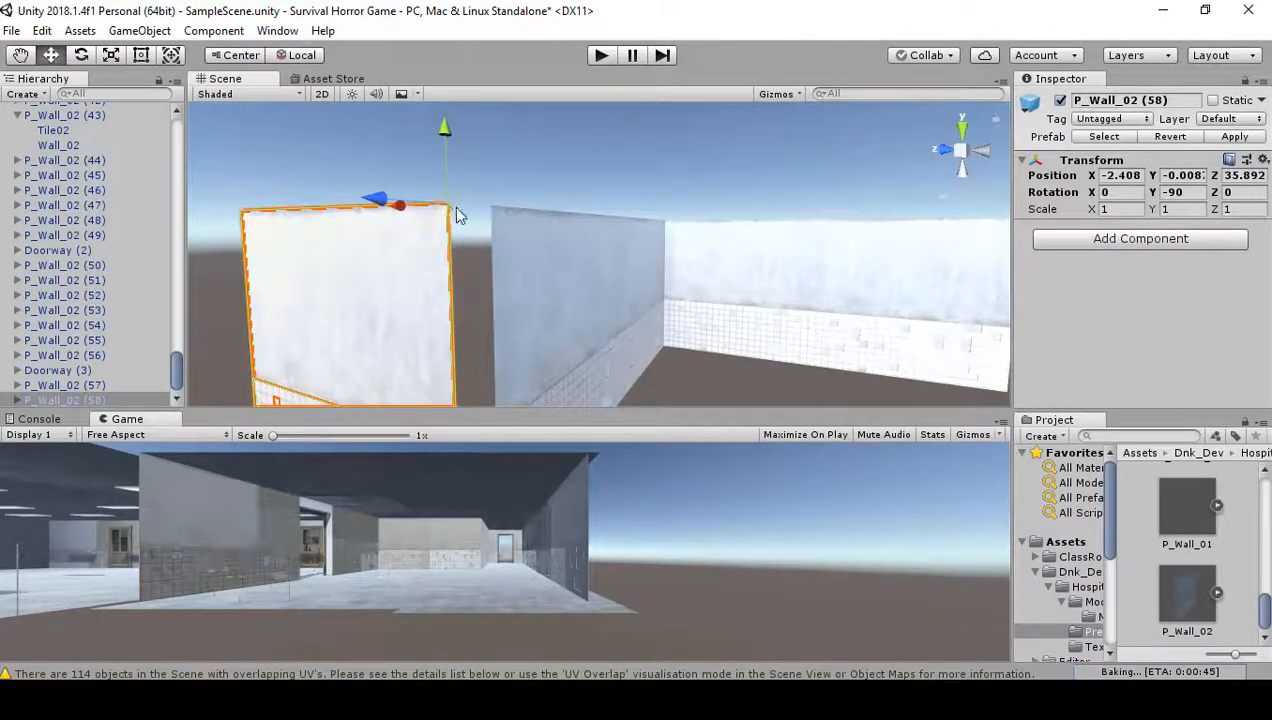
{"action": "left_click_drag", "start_coordinate": [456, 210], "coordinate": [500, 232]}
{"action": "right_click_drag", "start_coordinate": [503, 249], "coordinate": [437, 232]}
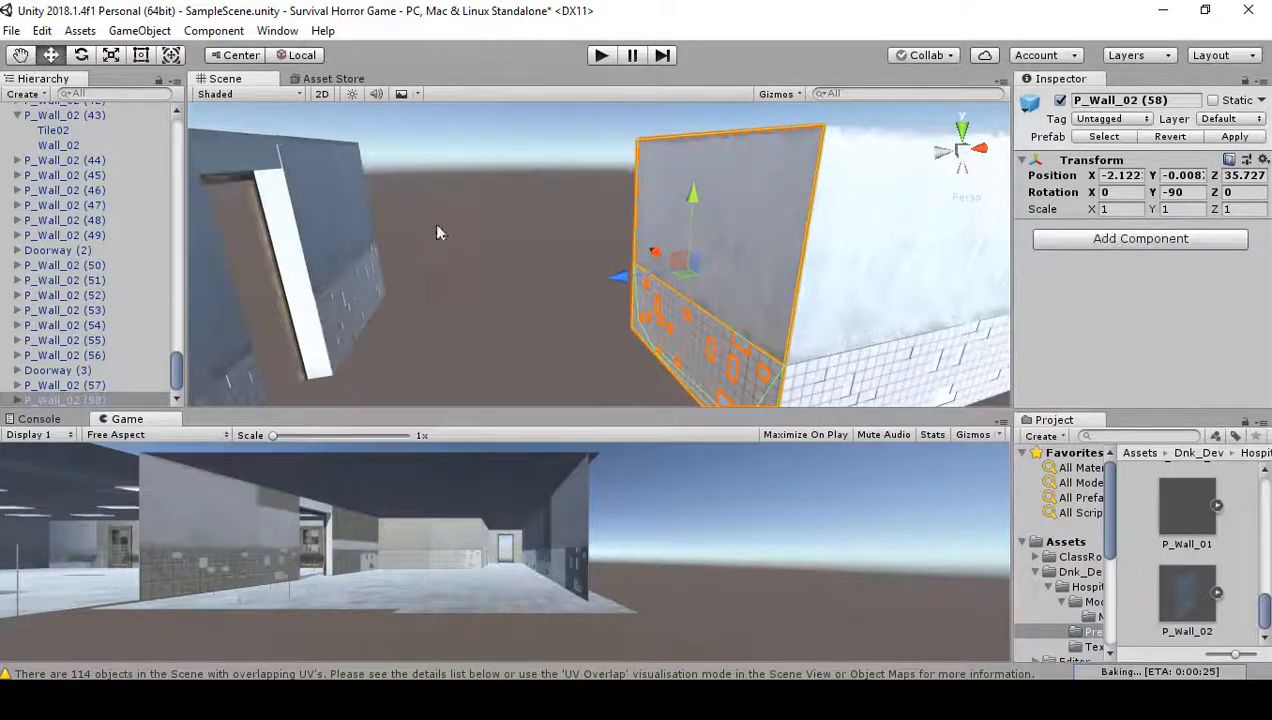
- Duplicate the corner wall panel twice and snap the copies end to end to extend the wall along Z
{"action": "key", "text": "ctrl+d"}
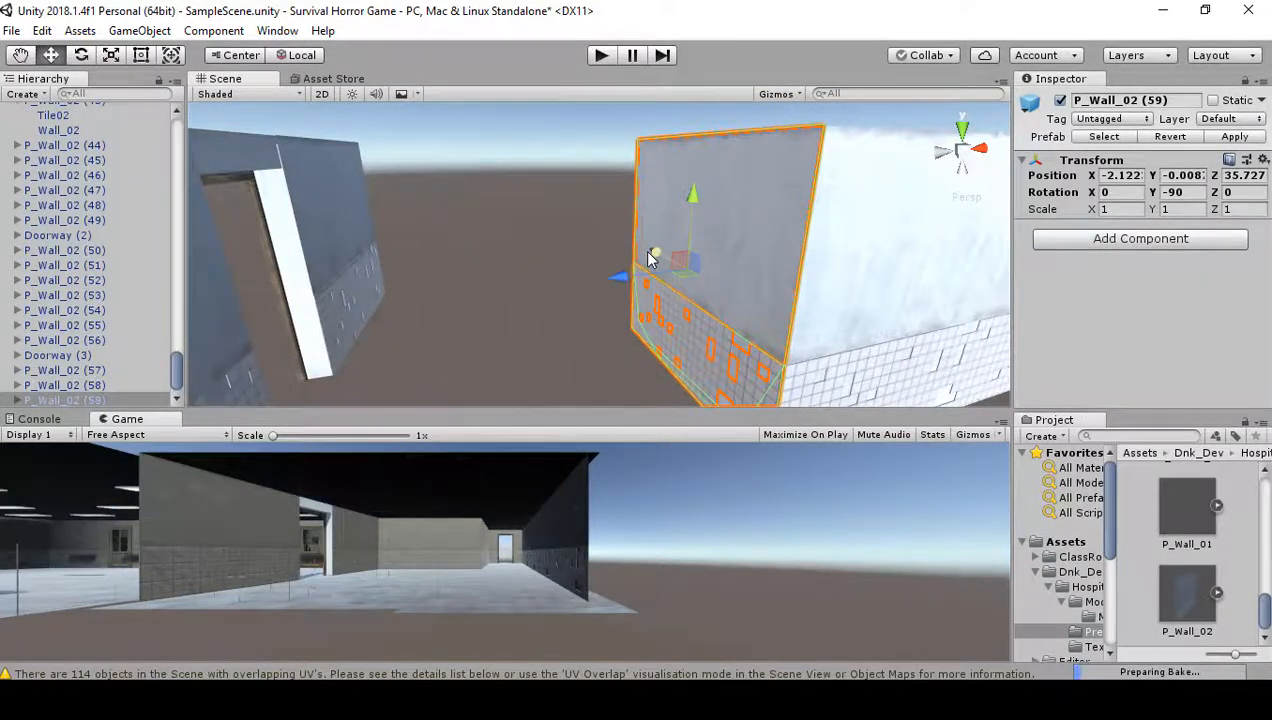
{"action": "left_click_drag", "start_coordinate": [647, 261], "coordinate": [641, 151]}
{"action": "key", "text": "w"}
{"action": "right_click_drag", "start_coordinate": [625, 244], "coordinate": [686, 274]}
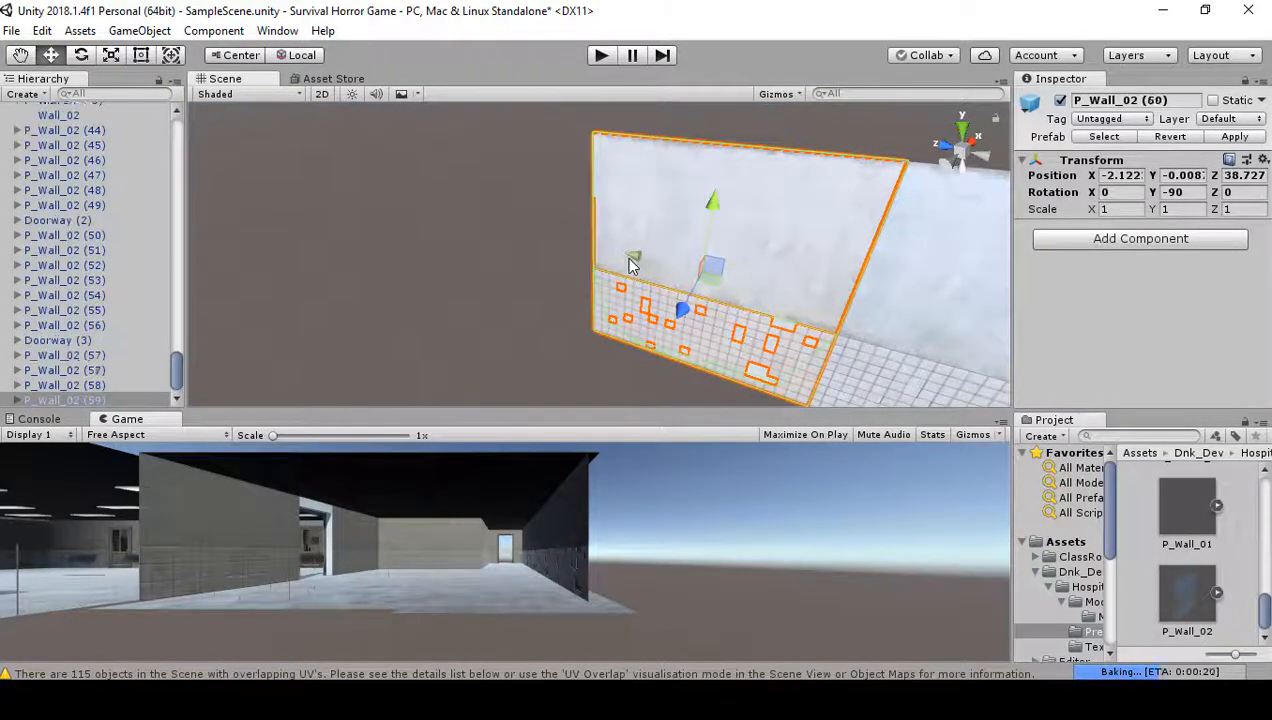
{"action": "left_click_drag", "start_coordinate": [630, 264], "coordinate": [368, 238]}
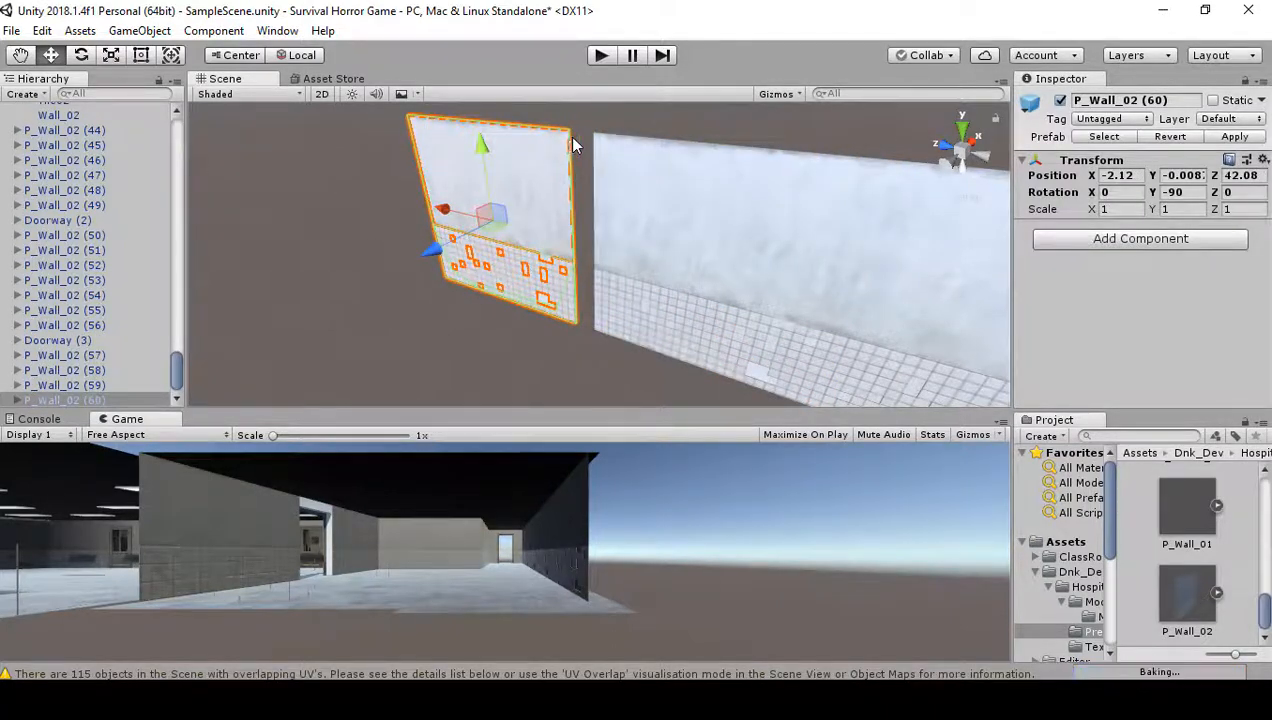
{"action": "left_click", "coordinate": [628, 295]}
- Duplicate the doorway wall on the opposite side and move the copy along the Z axis to about 44.75
{"action": "right_click_drag", "start_coordinate": [628, 295], "coordinate": [449, 326]}
{"action": "left_click", "coordinate": [446, 330]}
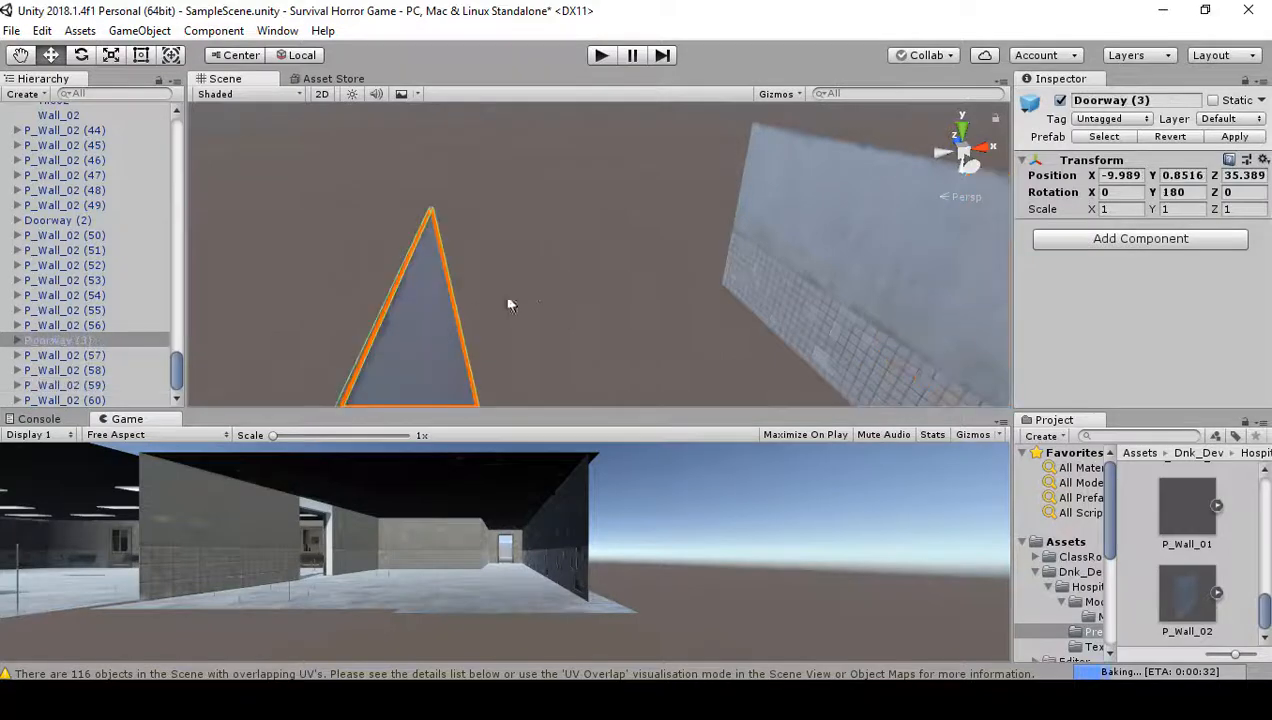
{"action": "key", "text": "f"}
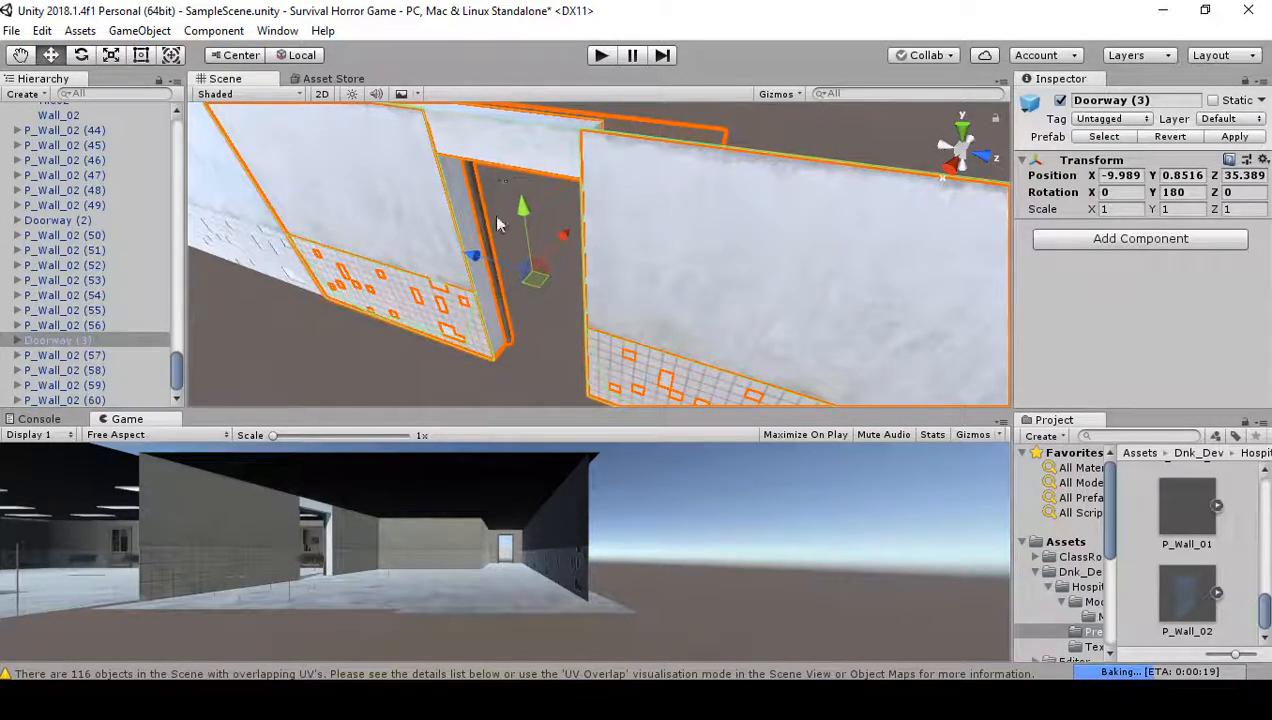
{"action": "key", "text": "ctrl+d"}
{"action": "left_click_drag", "start_coordinate": [481, 265], "coordinate": [1127, 266]}
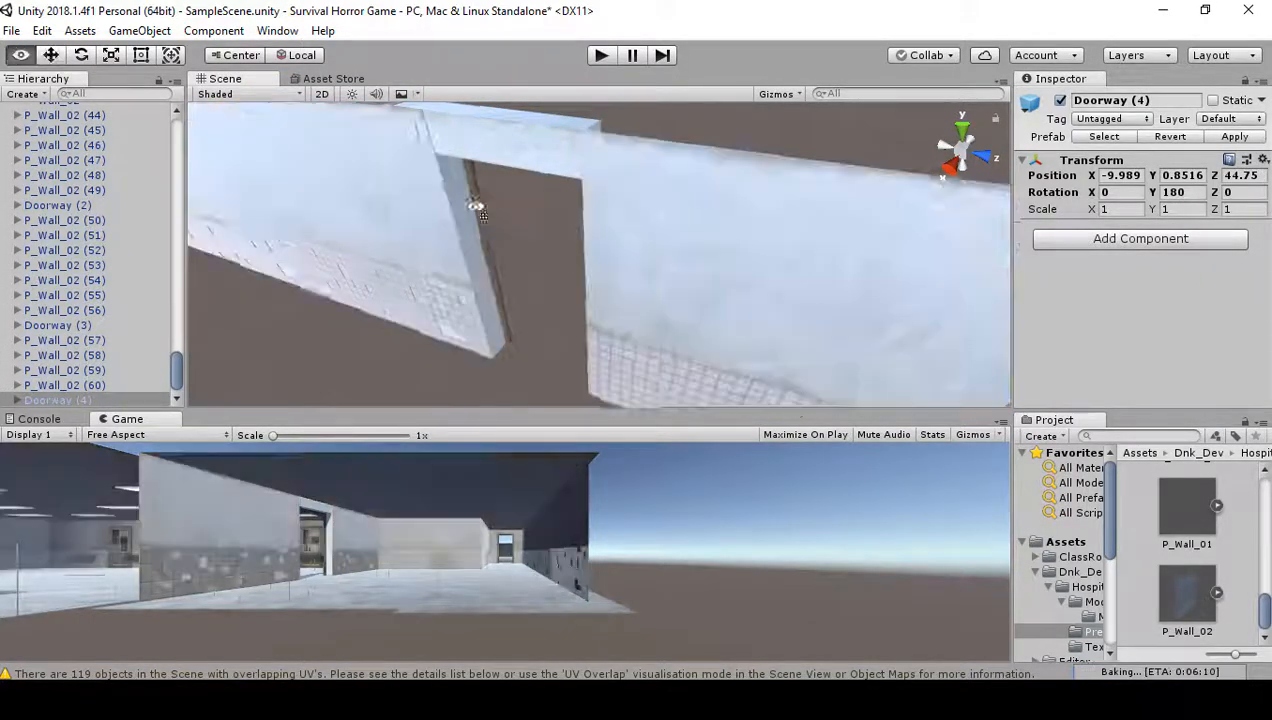
- Set the copied doorway's Y rotation to -90 so it faces into the room across the open end
{"action": "right_click_drag", "start_coordinate": [477, 204], "coordinate": [888, 153]}
{"action": "right_click_drag", "start_coordinate": [642, 242], "coordinate": [757, 230]}
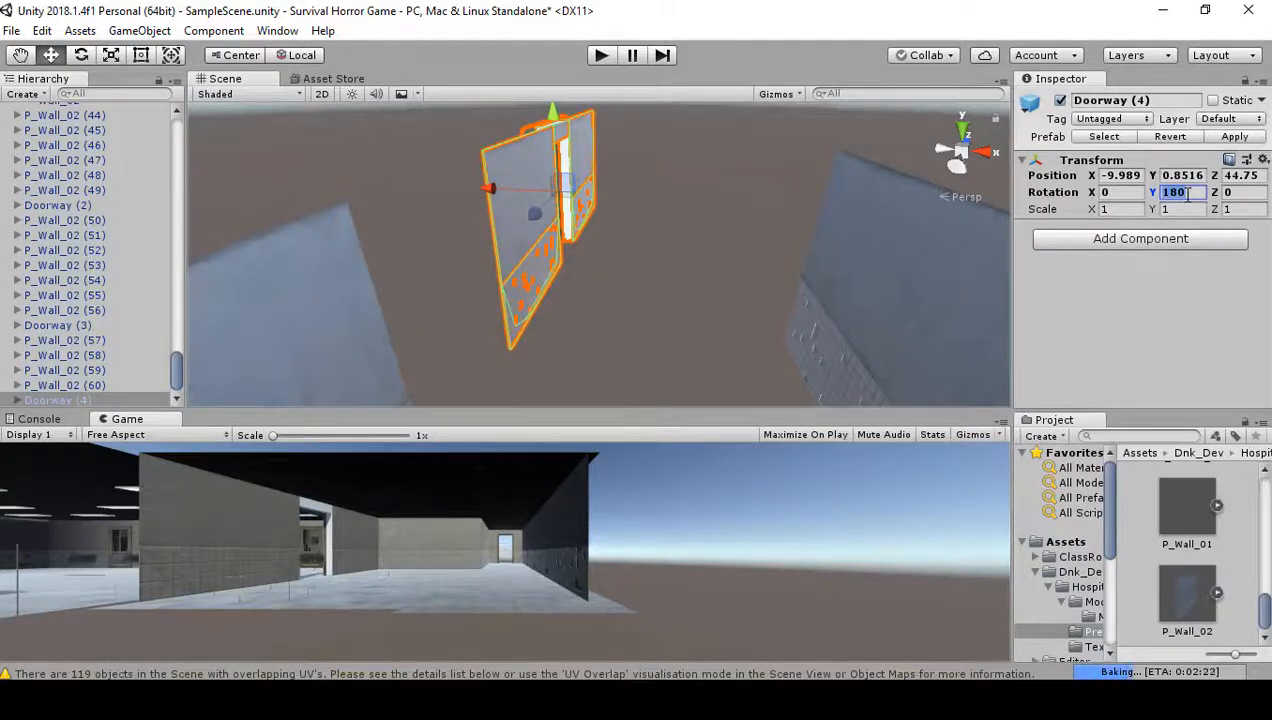
{"action": "type", "text": "90"}
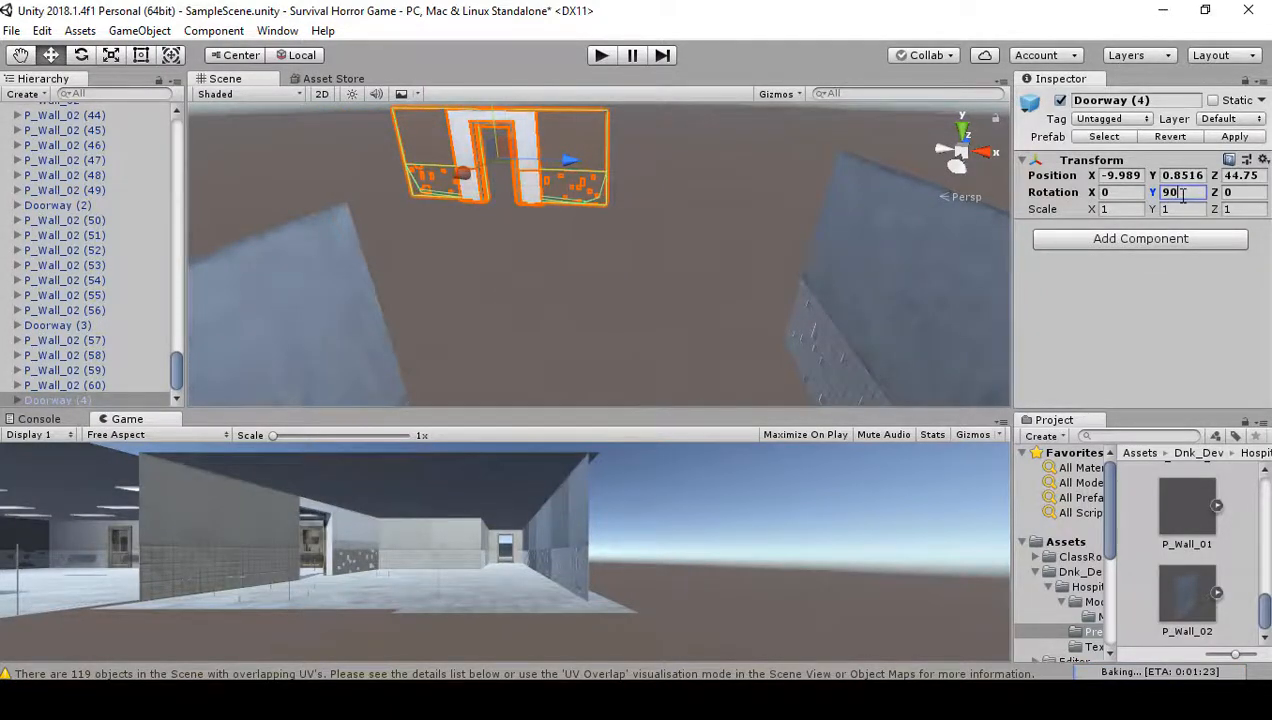
{"action": "key", "text": "BackSpace"}
{"action": "key", "text": "BackSpace"}
{"action": "type", "text": "-90"}
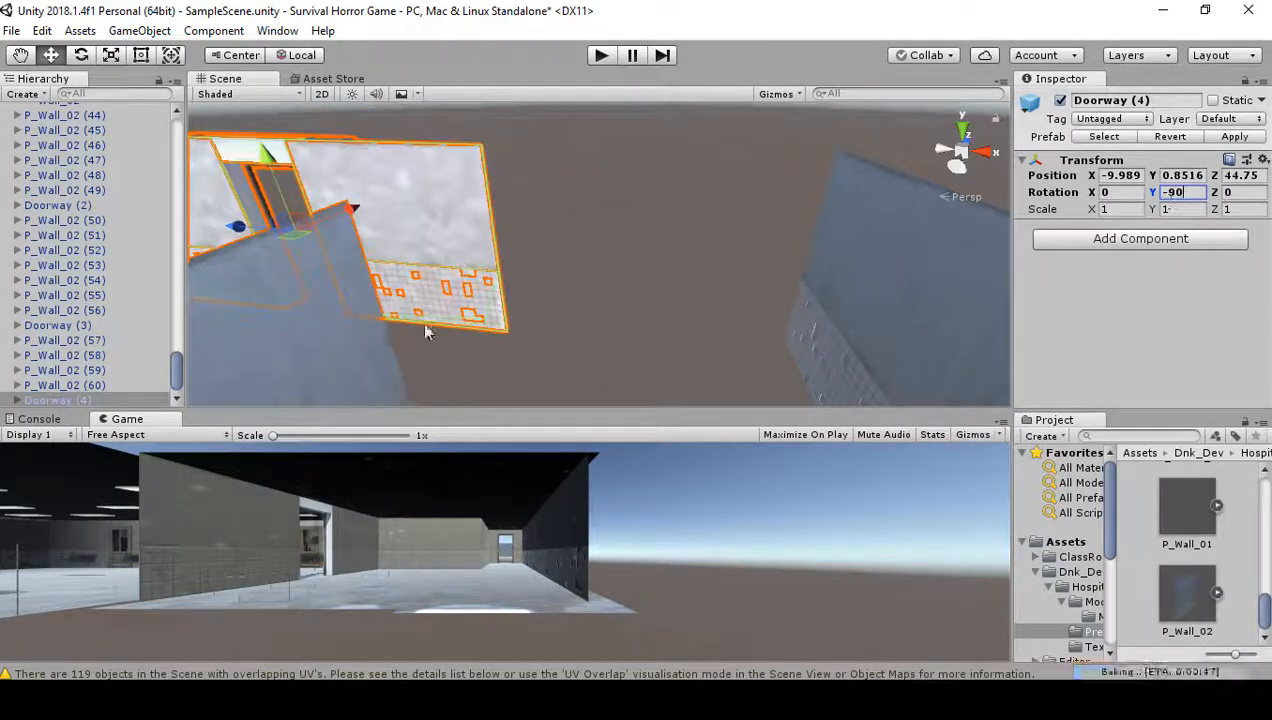
- Move the turned doorway across the room's open end and snap its upper corner to the long wall's free edge
{"action": "left_click_drag", "start_coordinate": [242, 226], "coordinate": [450, 243]}
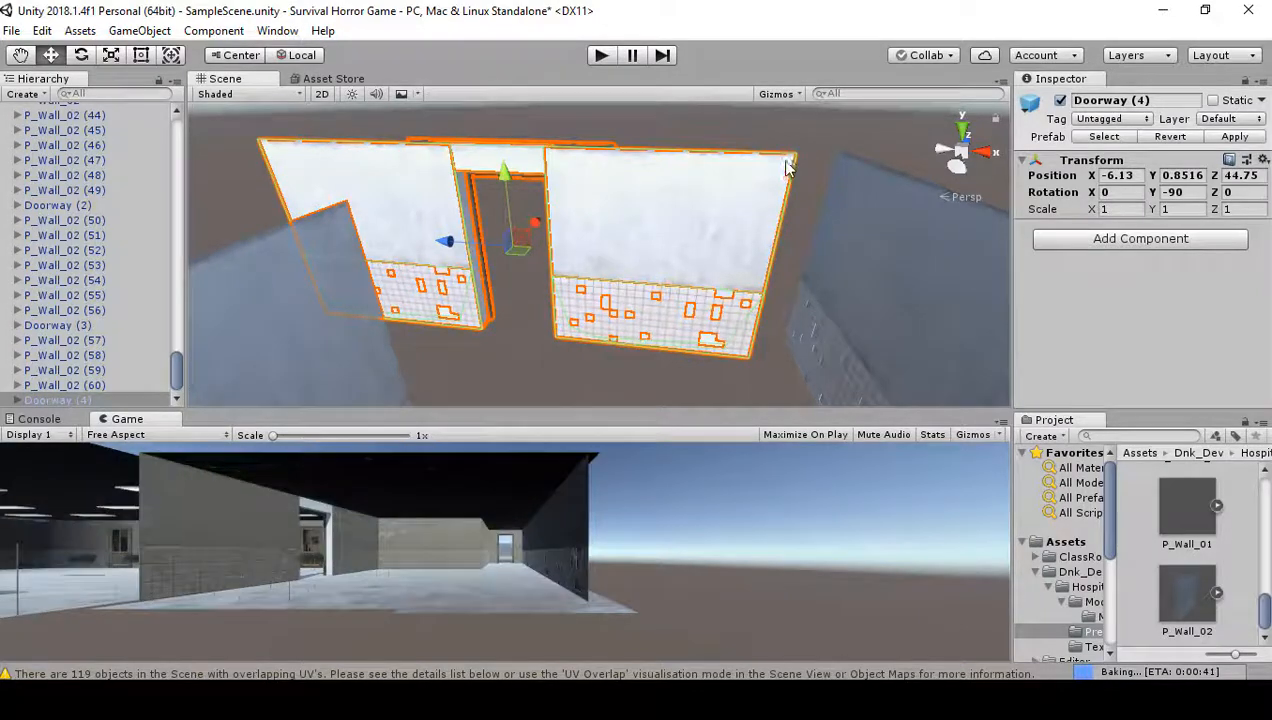
{"action": "left_click_drag", "start_coordinate": [790, 168], "coordinate": [815, 170]}
{"action": "right_click_drag", "start_coordinate": [740, 200], "coordinate": [331, 340]}
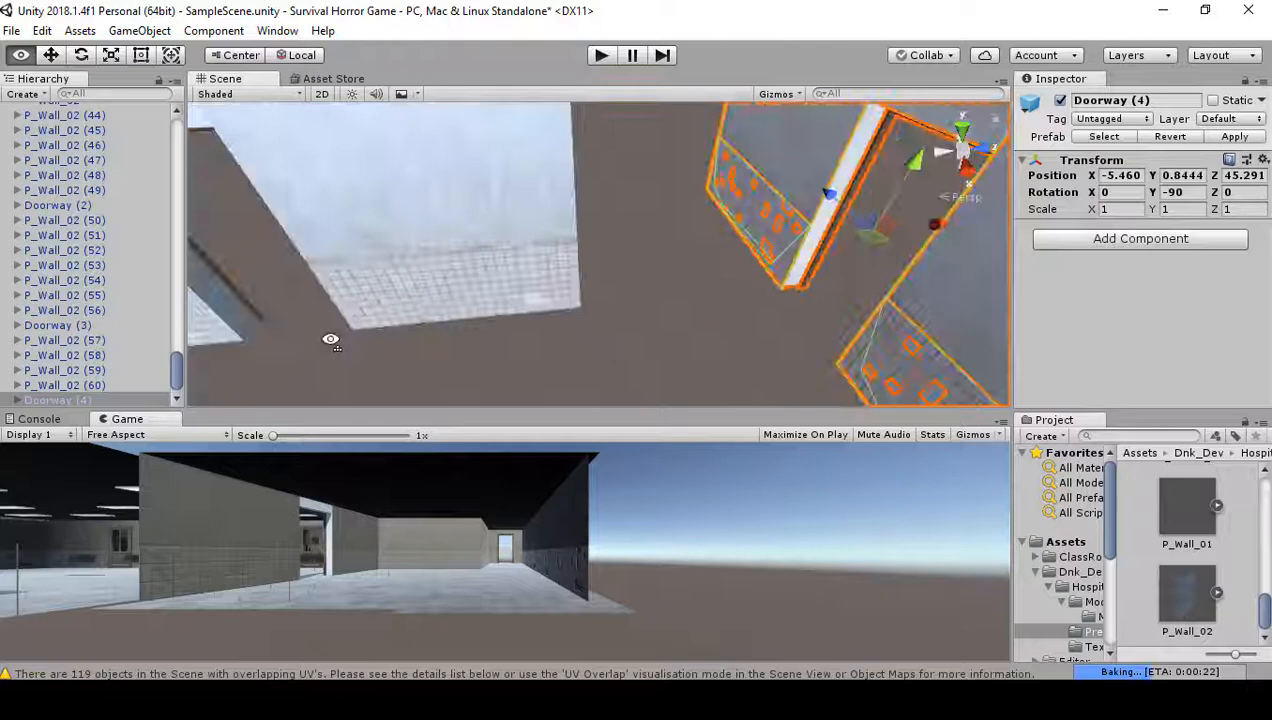
- Duplicate the long wall's last panel, move the copy across the room to about X -7.41, and set its Y rotation to 90
{"action": "left_click", "coordinate": [518, 224]}
{"action": "right_click_drag", "start_coordinate": [718, 275], "coordinate": [942, 222]}
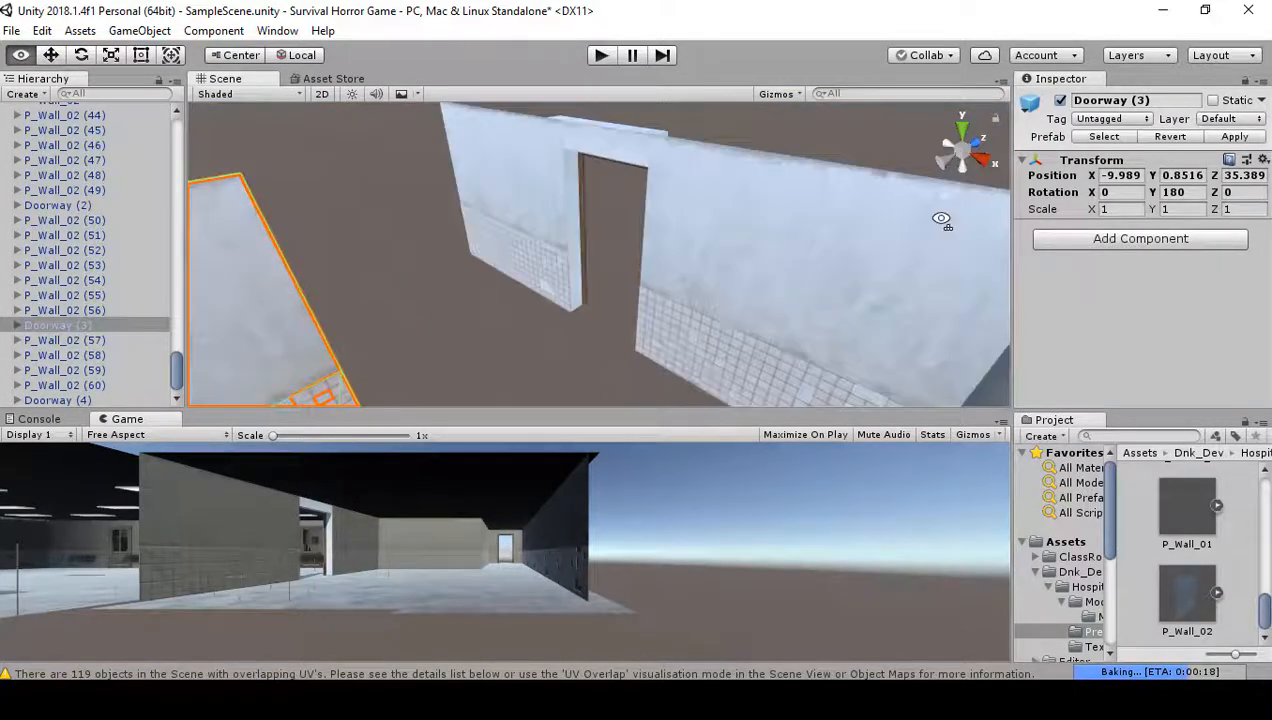
{"action": "right_click_drag", "start_coordinate": [701, 352], "coordinate": [1136, 355]}
{"action": "left_click", "coordinate": [681, 247]}
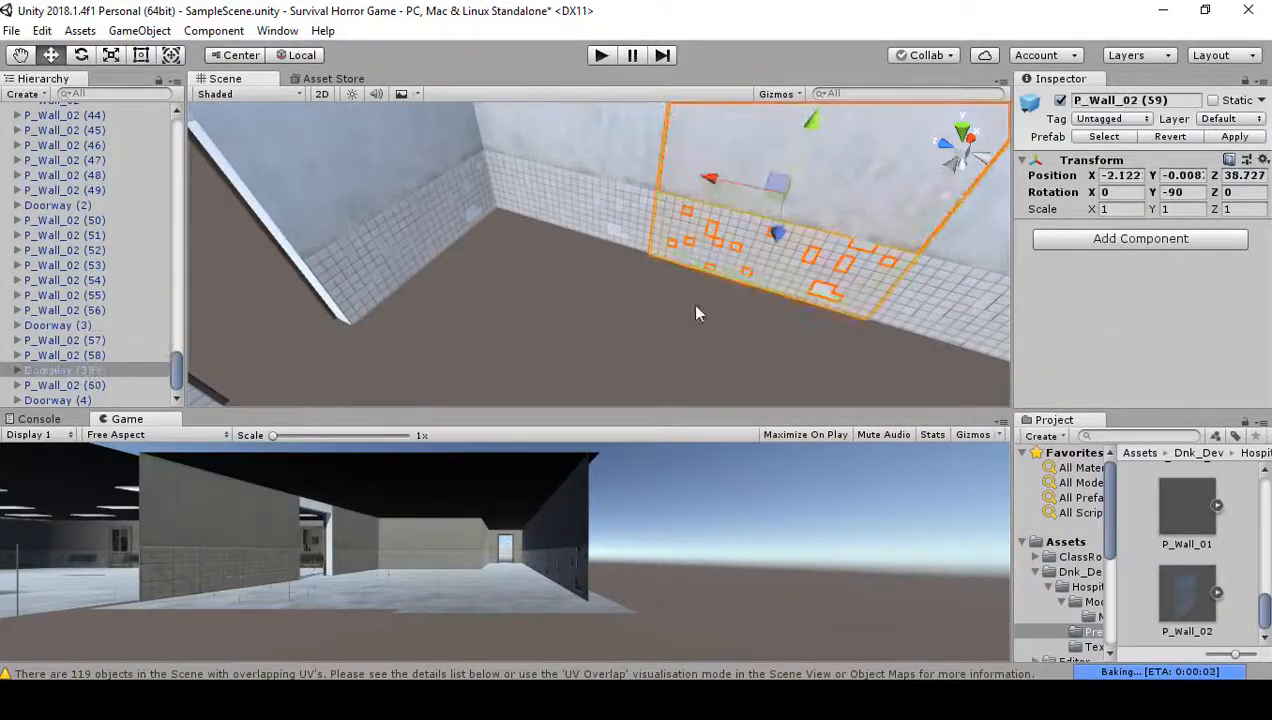
{"action": "left_click", "coordinate": [622, 221]}
{"action": "key", "text": "ctrl+d"}
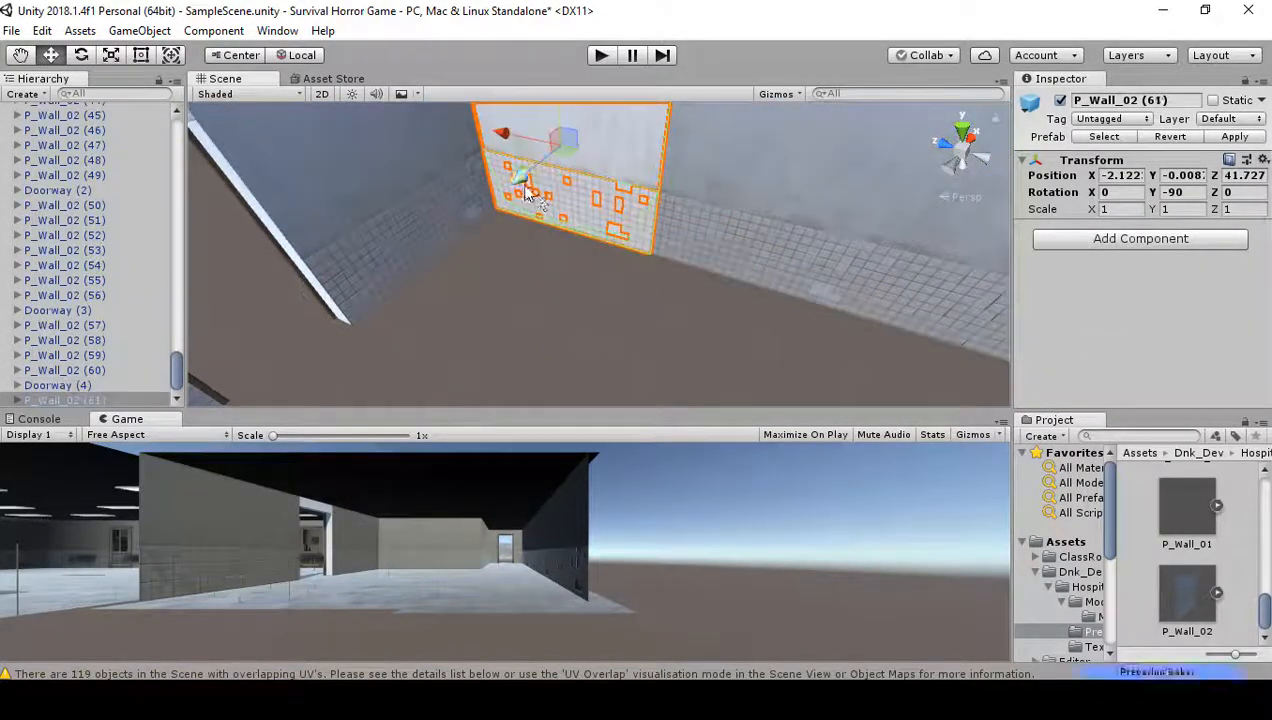
{"action": "left_click_drag", "start_coordinate": [522, 181], "coordinate": [352, 298]}
{"action": "right_click_drag", "start_coordinate": [460, 279], "coordinate": [148, 250]}
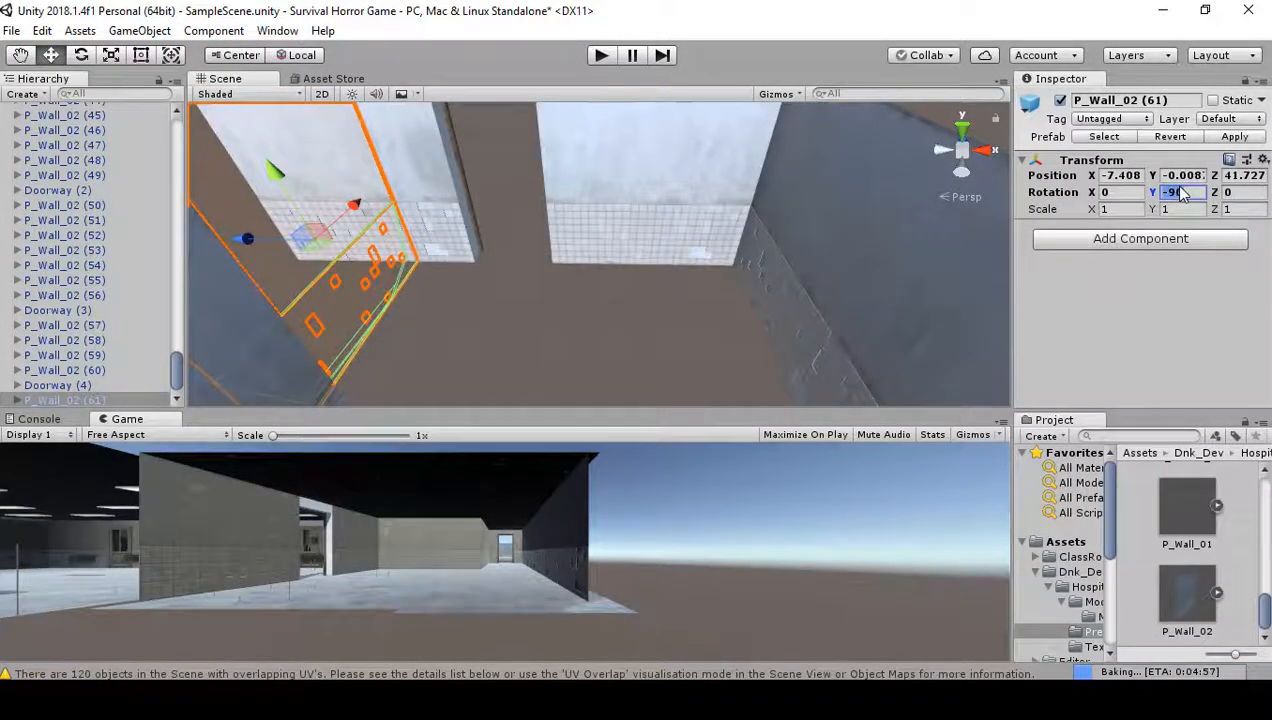
{"action": "type", "text": "90"}
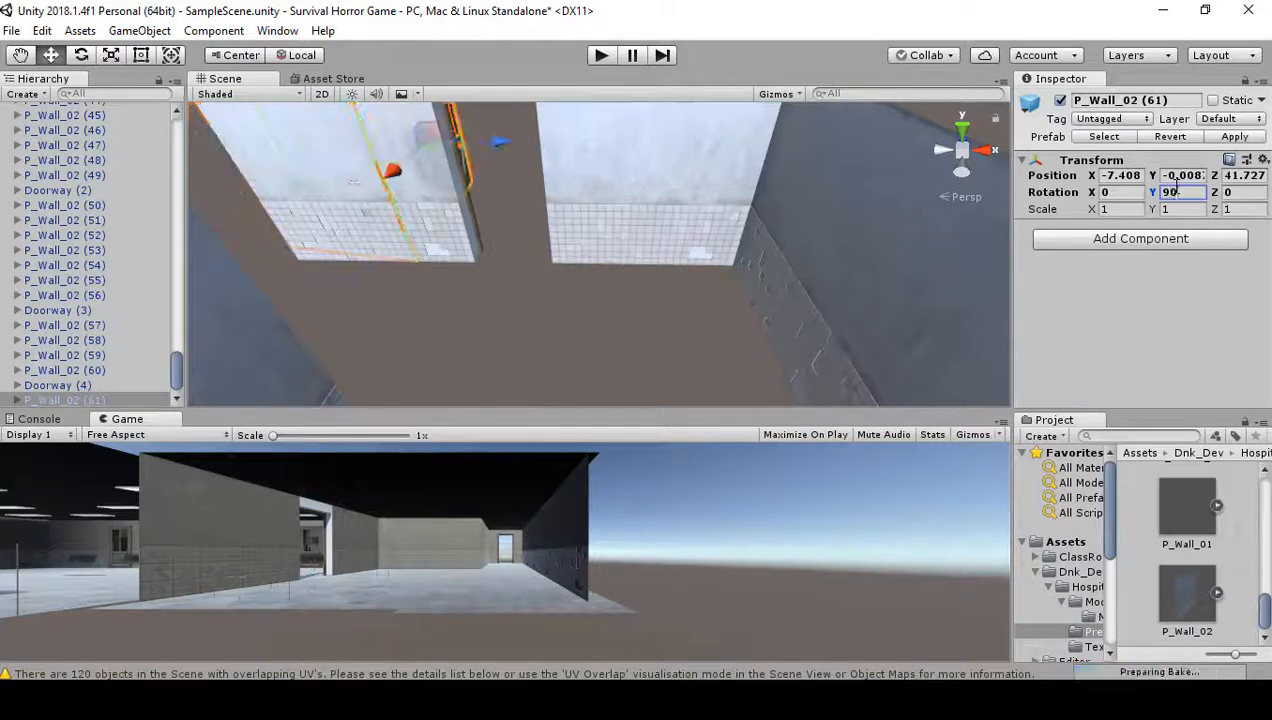
{"action": "left_click_drag", "start_coordinate": [398, 176], "coordinate": [325, 243]}
{"action": "right_click_drag", "start_coordinate": [488, 261], "coordinate": [323, 248]}
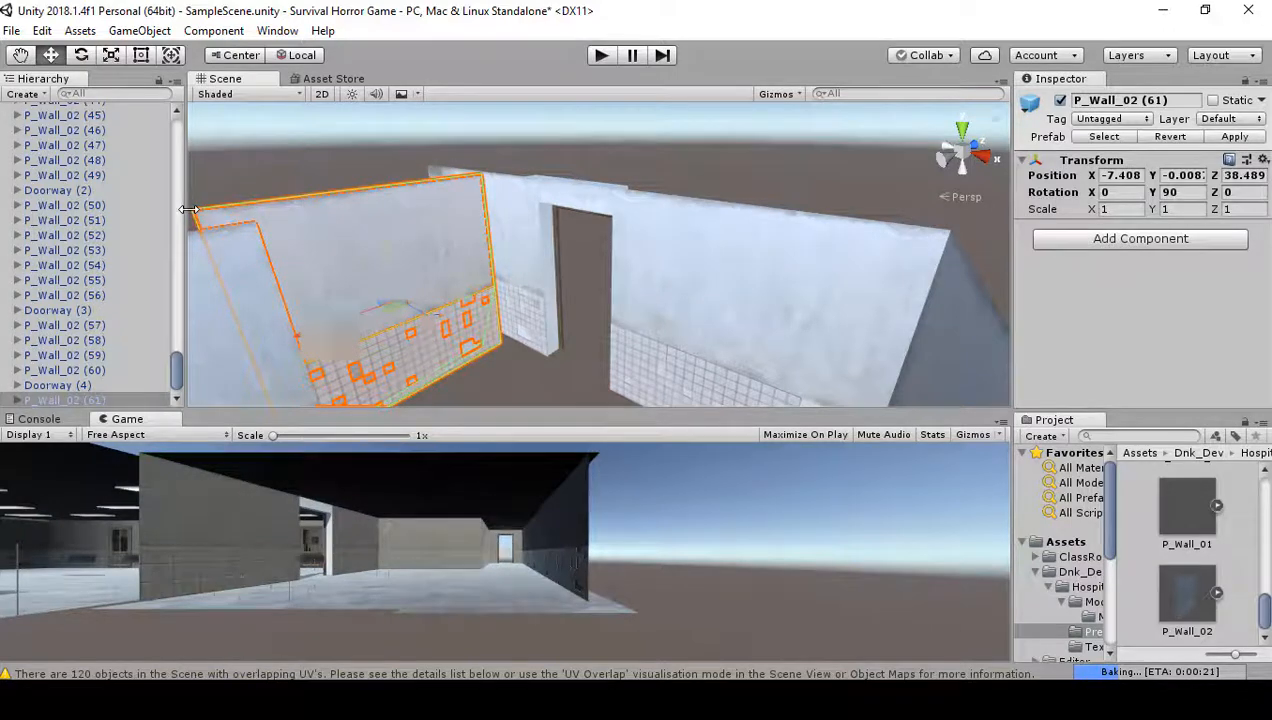
{"action": "left_click_drag", "start_coordinate": [189, 209], "coordinate": [222, 216]}
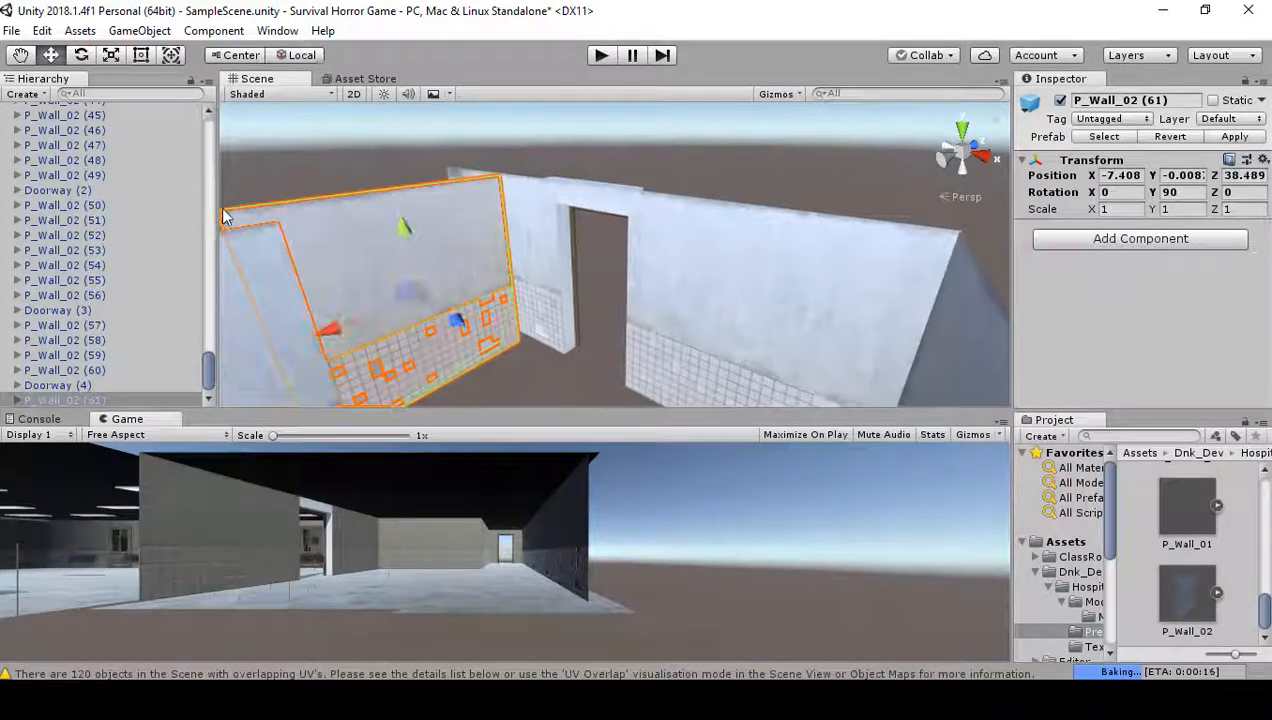
{"action": "left_click", "coordinate": [253, 212]}
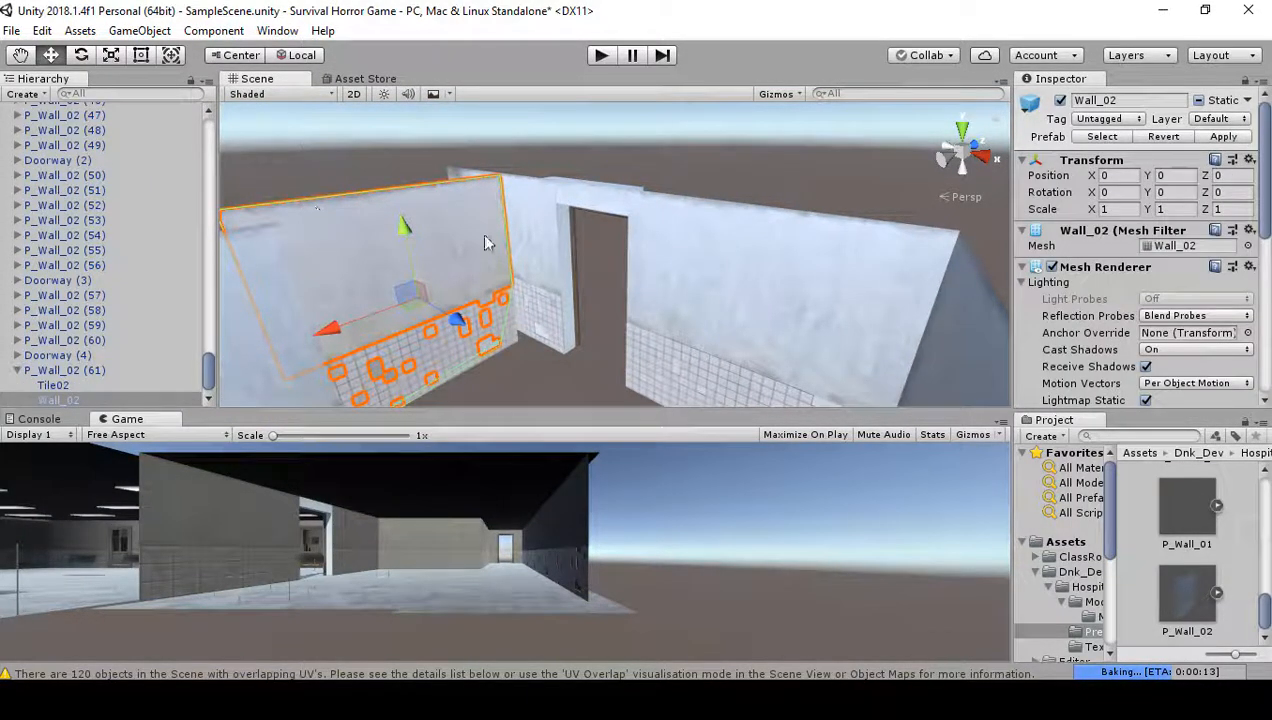
{"action": "scroll", "coordinate": [366, 256], "scroll_direction": "up", "scroll_amount": 1}
{"action": "scroll", "coordinate": [250, 243], "scroll_direction": "down", "scroll_amount": 2}
{"action": "left_click_drag", "start_coordinate": [262, 226], "coordinate": [277, 234]}
{"action": "left_click", "coordinate": [656, 156]}
{"action": "right_click_drag", "start_coordinate": [656, 156], "coordinate": [643, 248]}
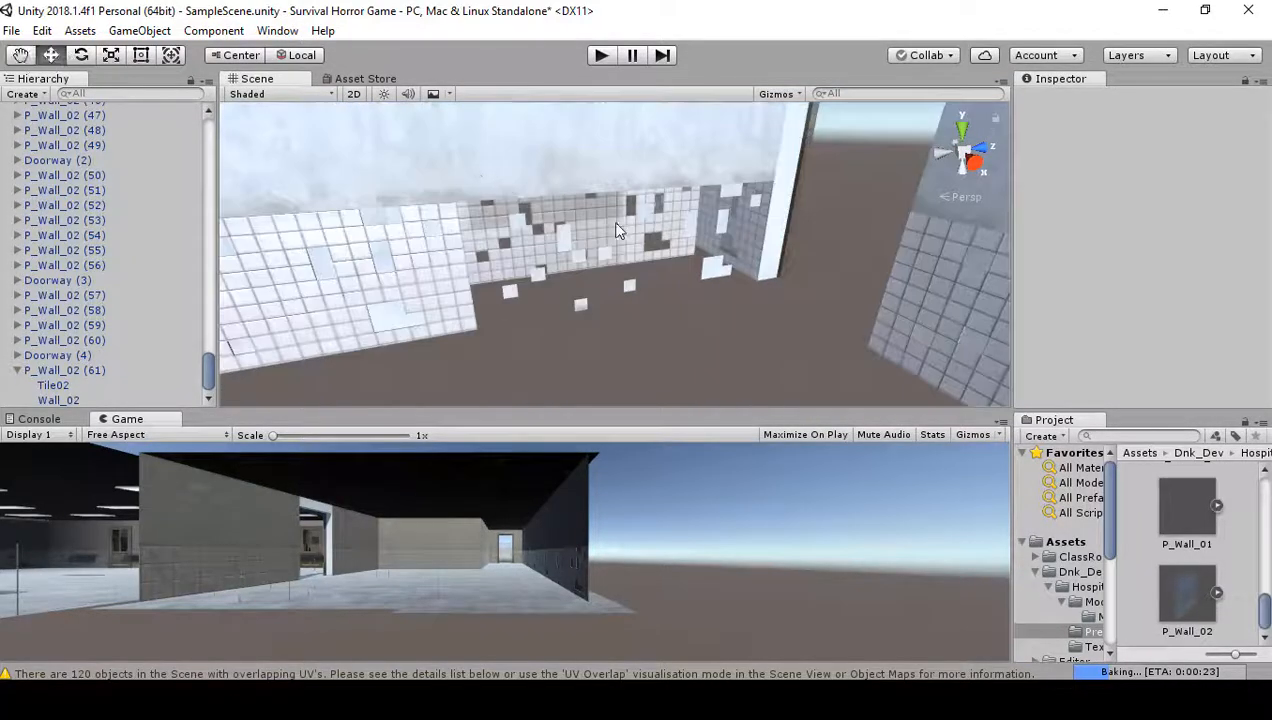
{"action": "left_click", "coordinate": [646, 252]}
{"action": "key", "text": "ctrl+z"}
{"action": "key", "text": "ctrl+z"}
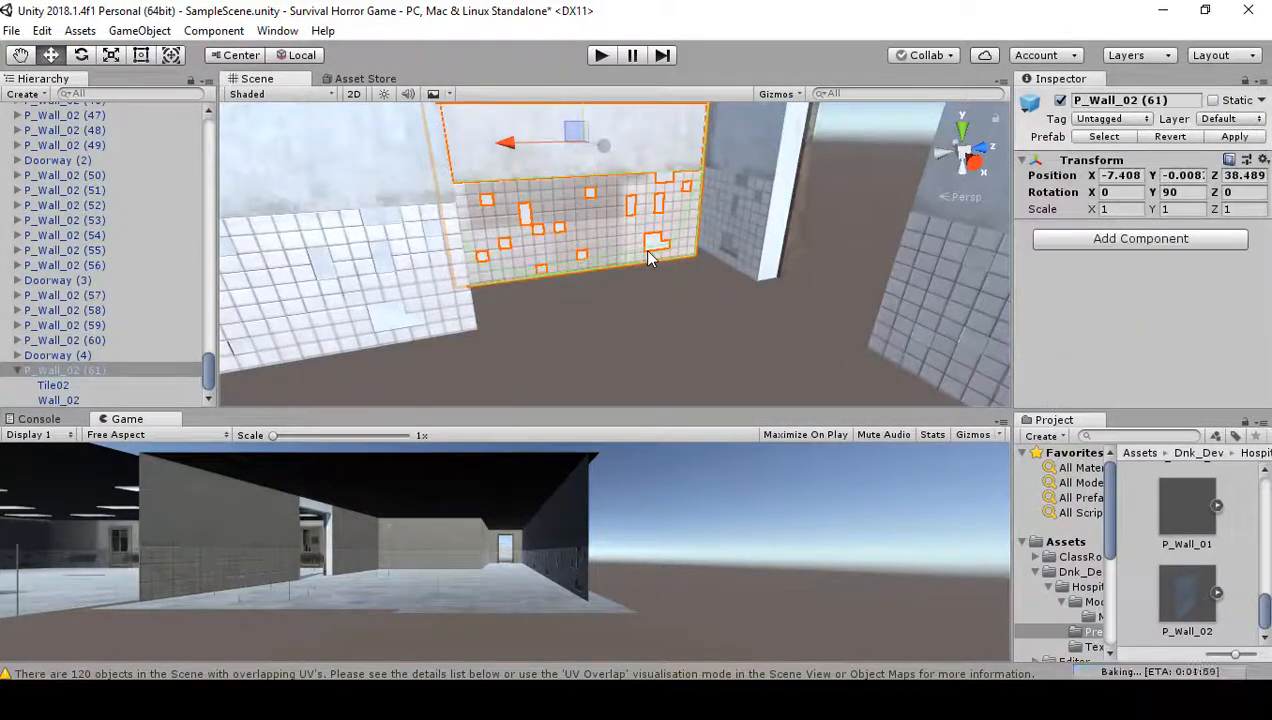
- Move the turned wall panel back beside the original doorway wall and snap its upper corner to that wall's free edge
{"action": "right_click_drag", "start_coordinate": [806, 221], "coordinate": [750, 228]}
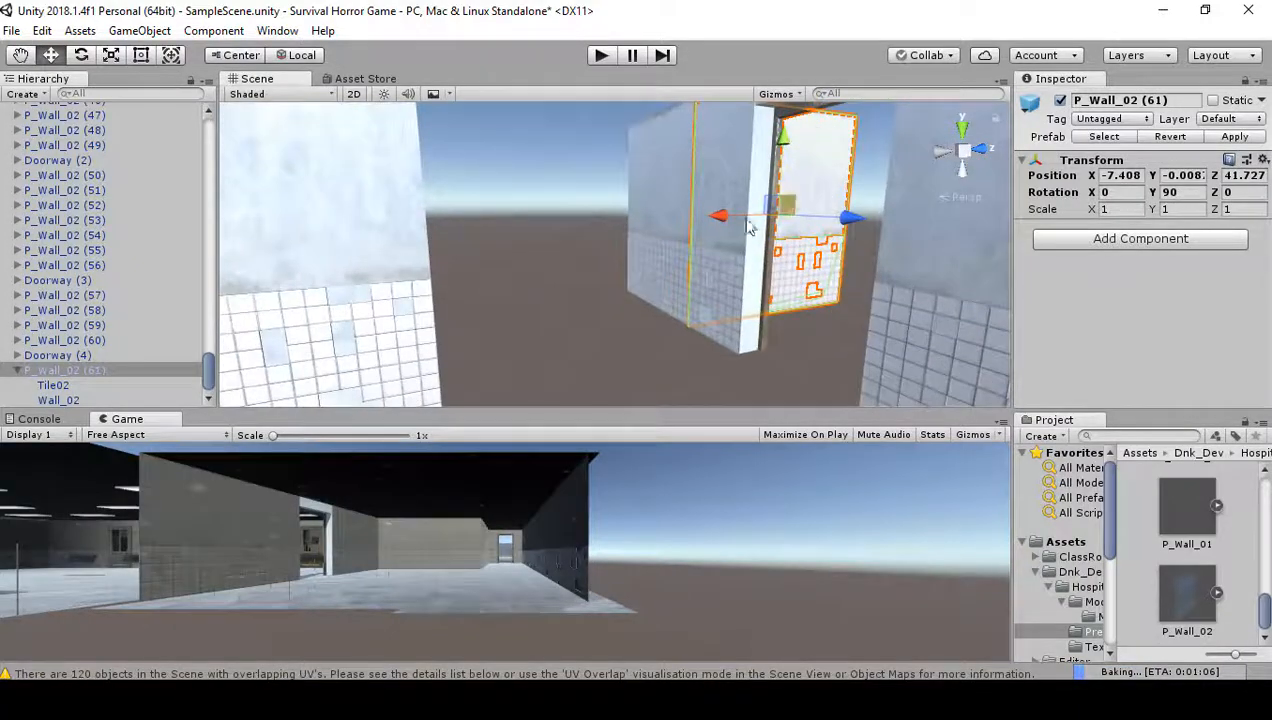
{"action": "left_click_drag", "start_coordinate": [727, 230], "coordinate": [462, 230]}
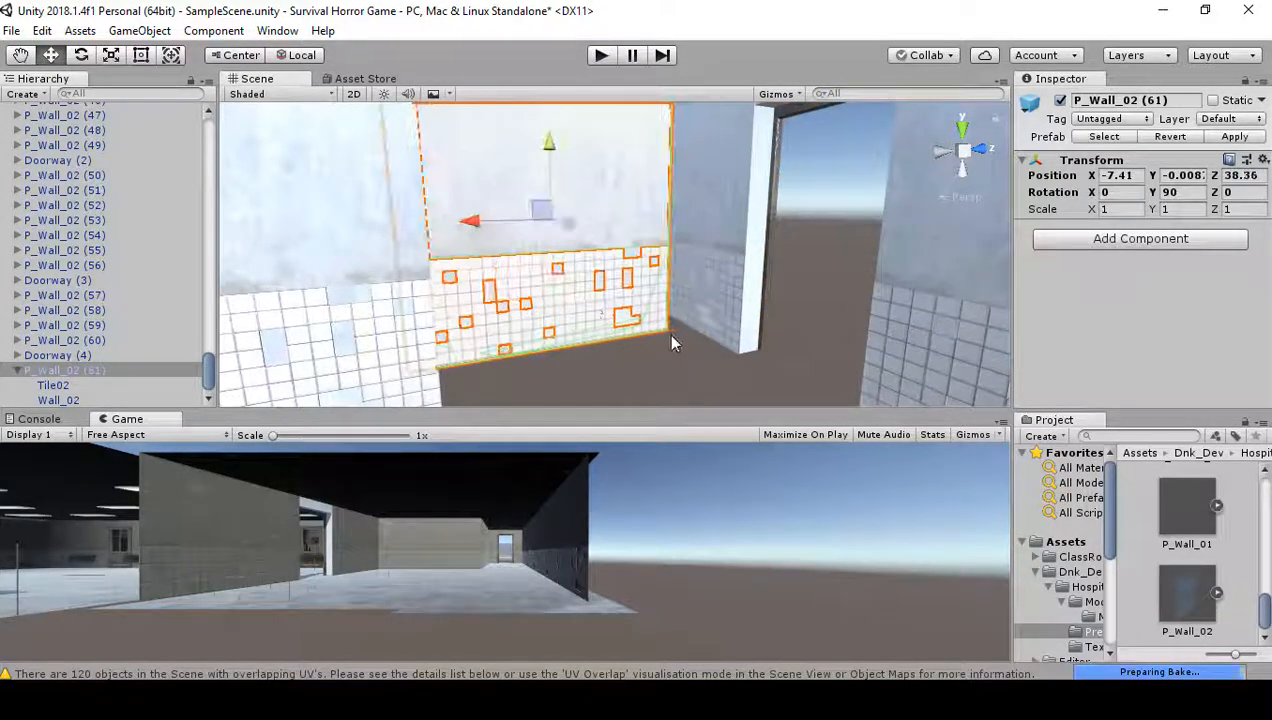
{"action": "right_click_drag", "start_coordinate": [673, 340], "coordinate": [668, 193]}
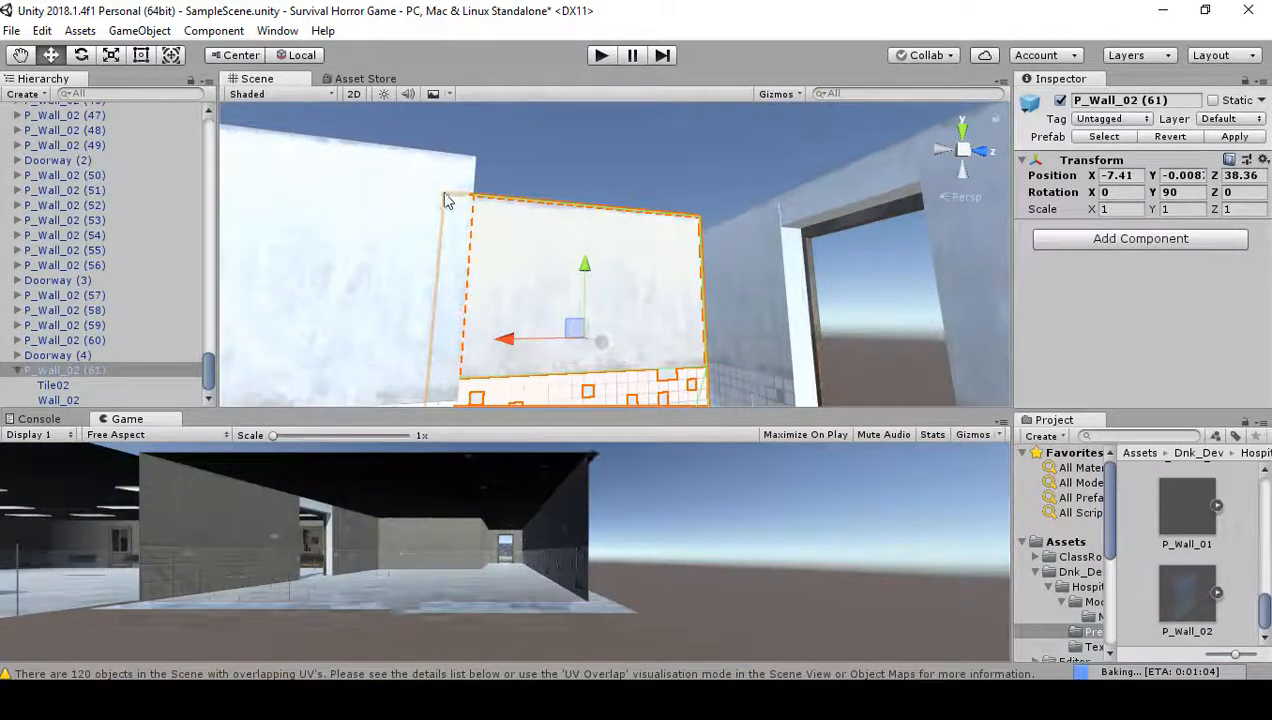
{"action": "key", "text": "v"}
{"action": "left_click_drag", "start_coordinate": [447, 200], "coordinate": [457, 182]}
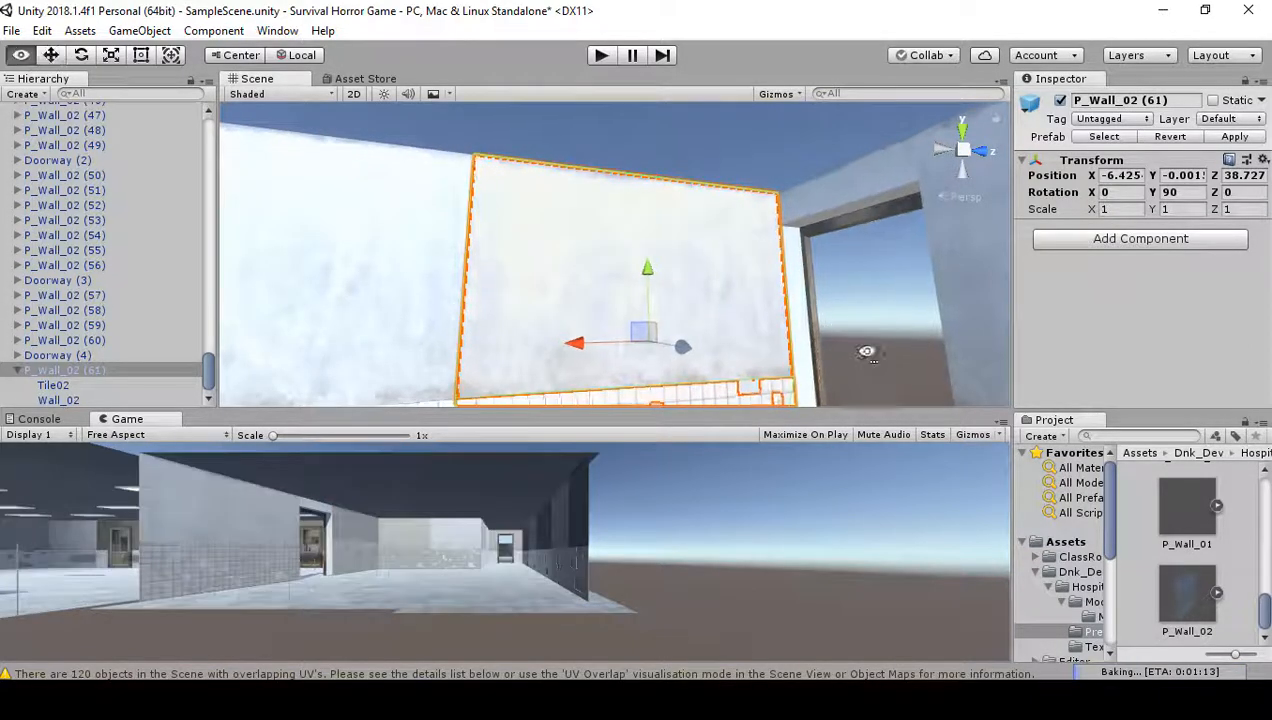
{"action": "right_click_drag", "start_coordinate": [704, 307], "coordinate": [1078, 326]}
- Slide the end doorway along X to about -4.15 so its opening sits between the two side walls
{"action": "left_click", "coordinate": [757, 323]}
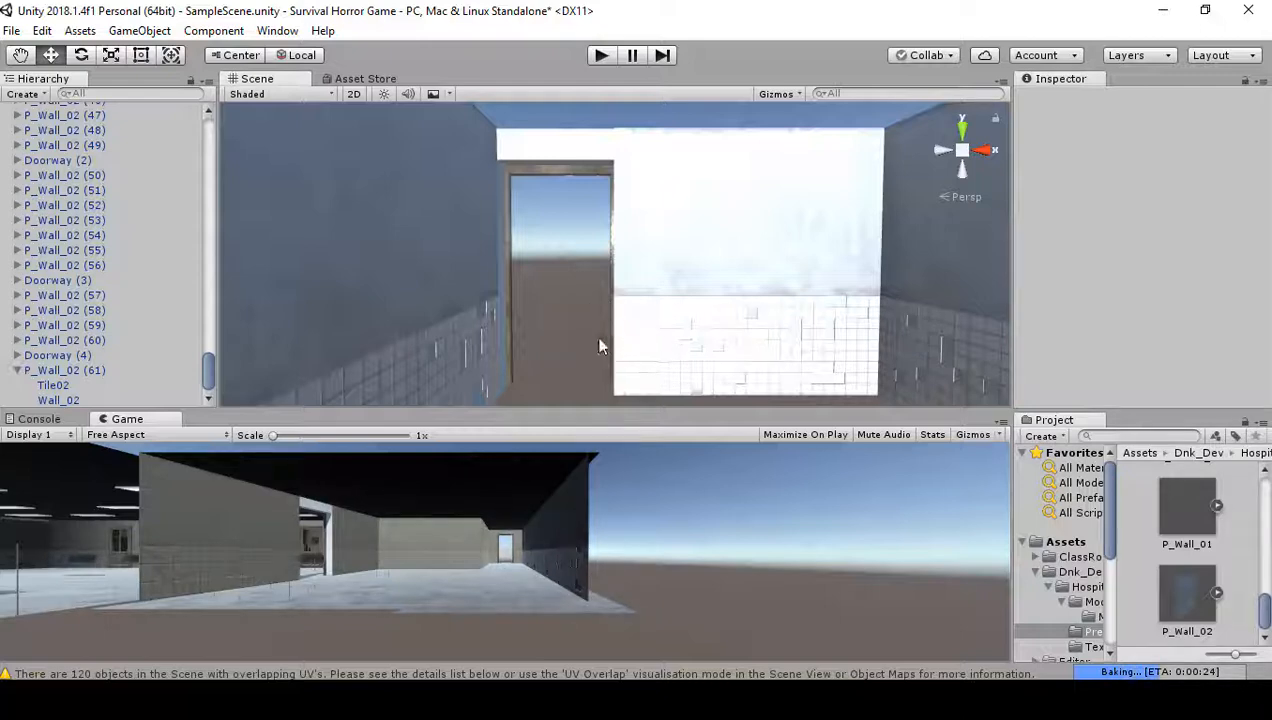
{"action": "left_click", "coordinate": [685, 274]}
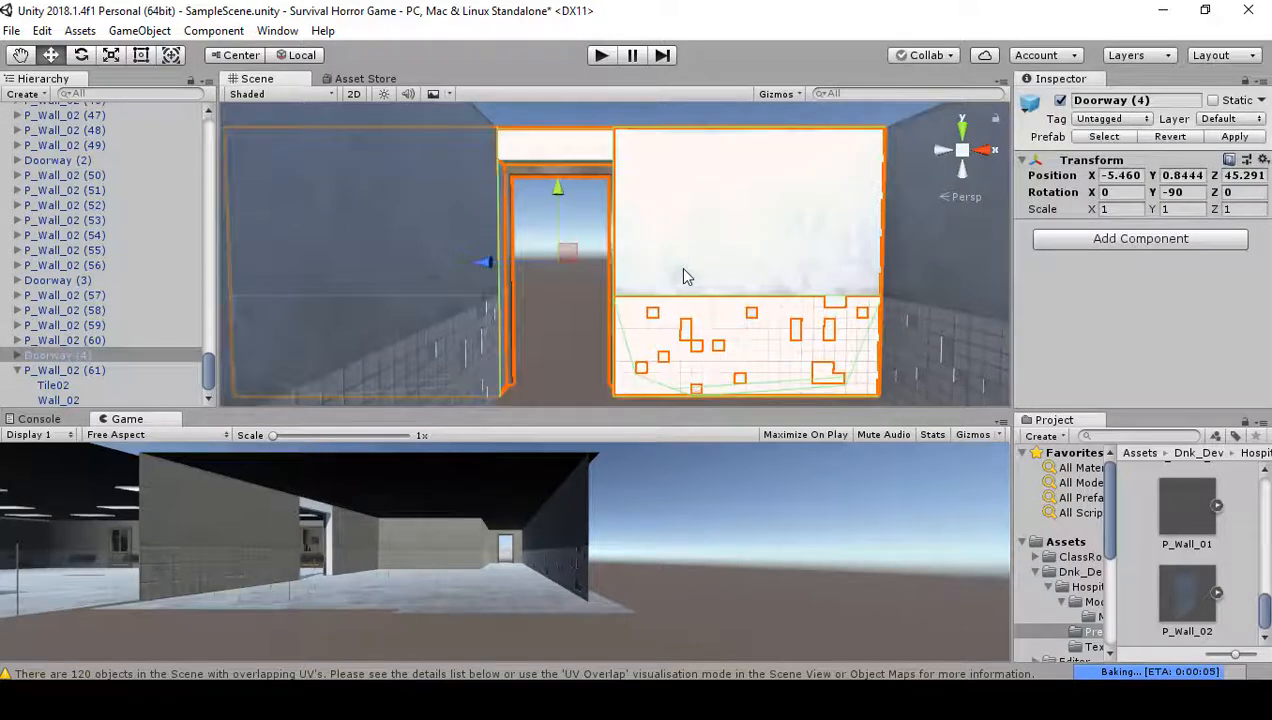
{"action": "left_click_drag", "start_coordinate": [497, 264], "coordinate": [610, 281]}
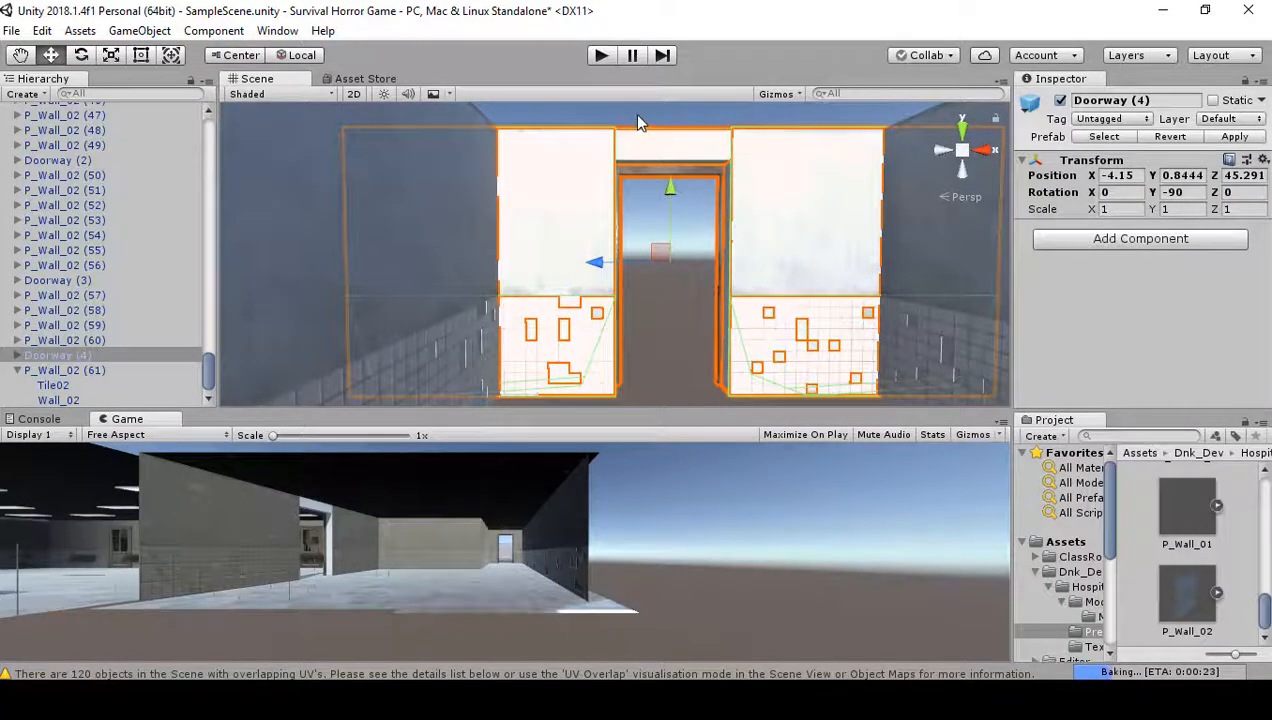
{"action": "left_click", "coordinate": [638, 116]}
- Duplicate the floor tile at the room's entrance doorway and move the copy into the unfloored room, to about X -0.92, Z 11.03
{"action": "right_click_drag", "start_coordinate": [681, 294], "coordinate": [425, 278]}
{"action": "key", "text": "w"}
{"action": "right_click_drag", "start_coordinate": [563, 302], "coordinate": [524, 300]}
{"action": "left_click", "coordinate": [556, 280]}
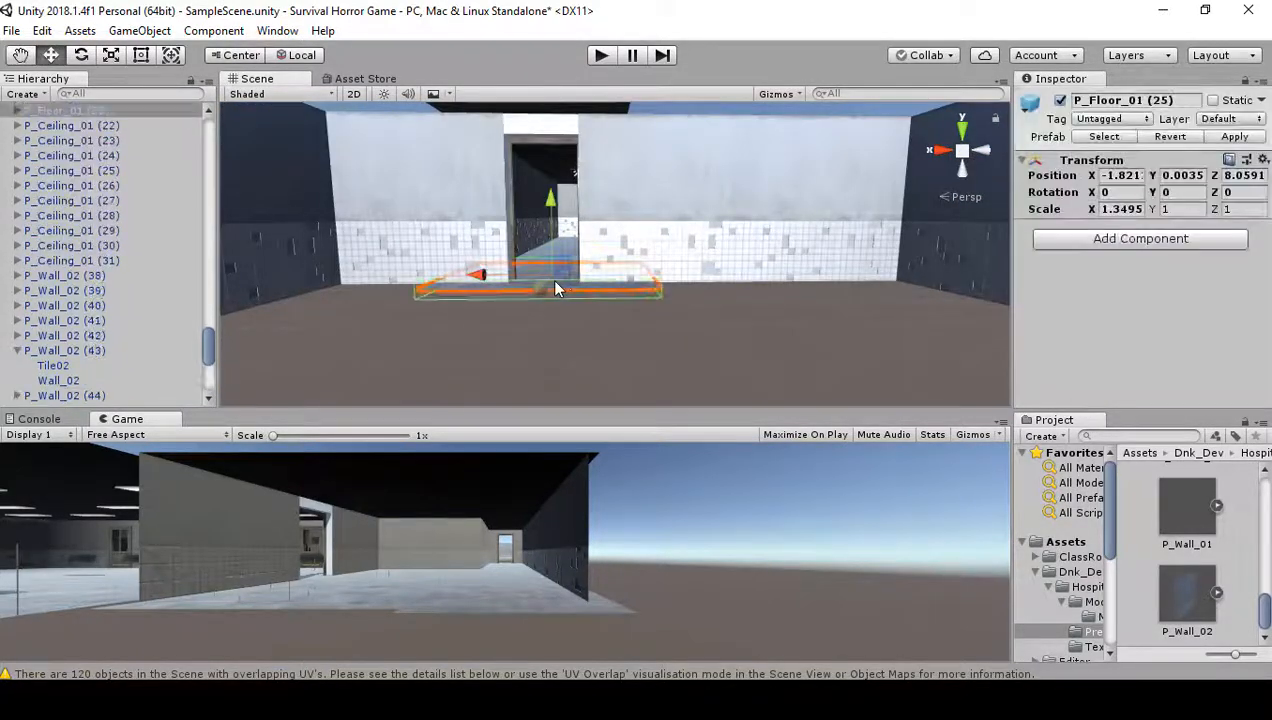
{"action": "right_click_drag", "start_coordinate": [600, 330], "coordinate": [567, 418]}
{"action": "key", "text": "ctrl+d"}
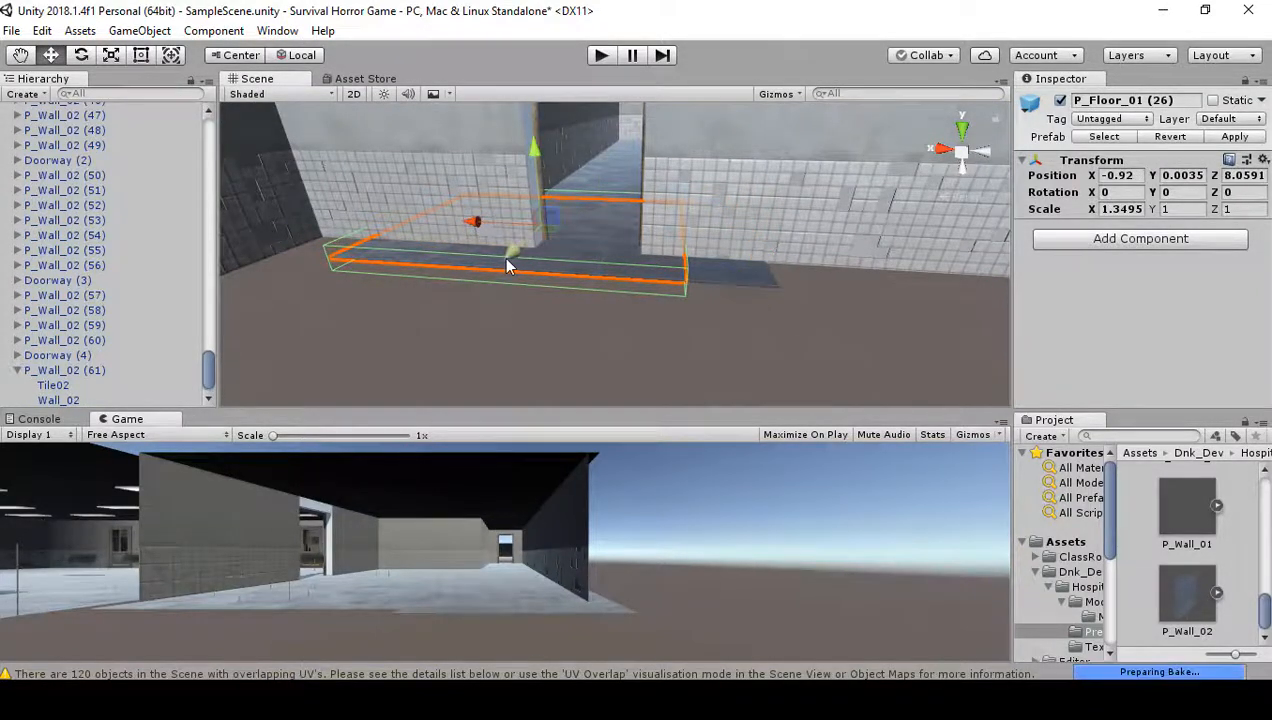
{"action": "left_click_drag", "start_coordinate": [507, 265], "coordinate": [457, 329]}
{"action": "right_click_drag", "start_coordinate": [457, 329], "coordinate": [623, 298]}
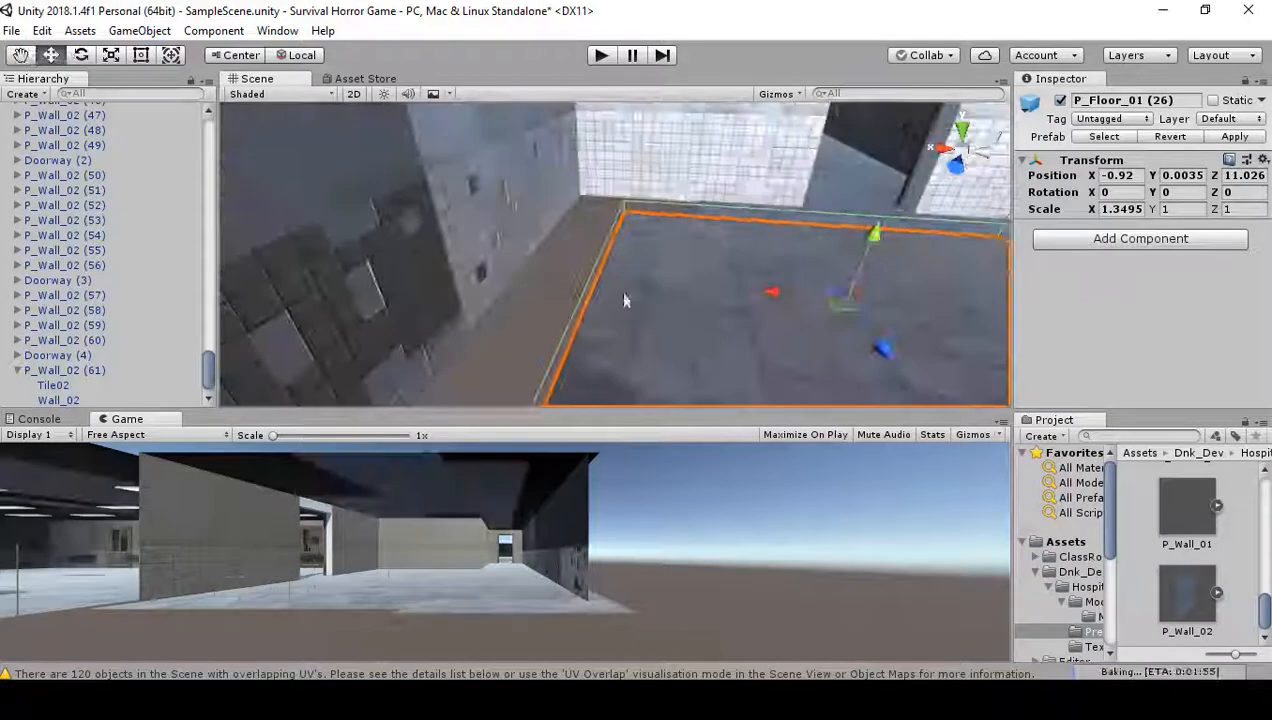
- Position the copied floor tile in the room's corner against the side wall, at about X 2.22, Z 11.05
{"action": "left_click_drag", "start_coordinate": [771, 291], "coordinate": [350, 302]}
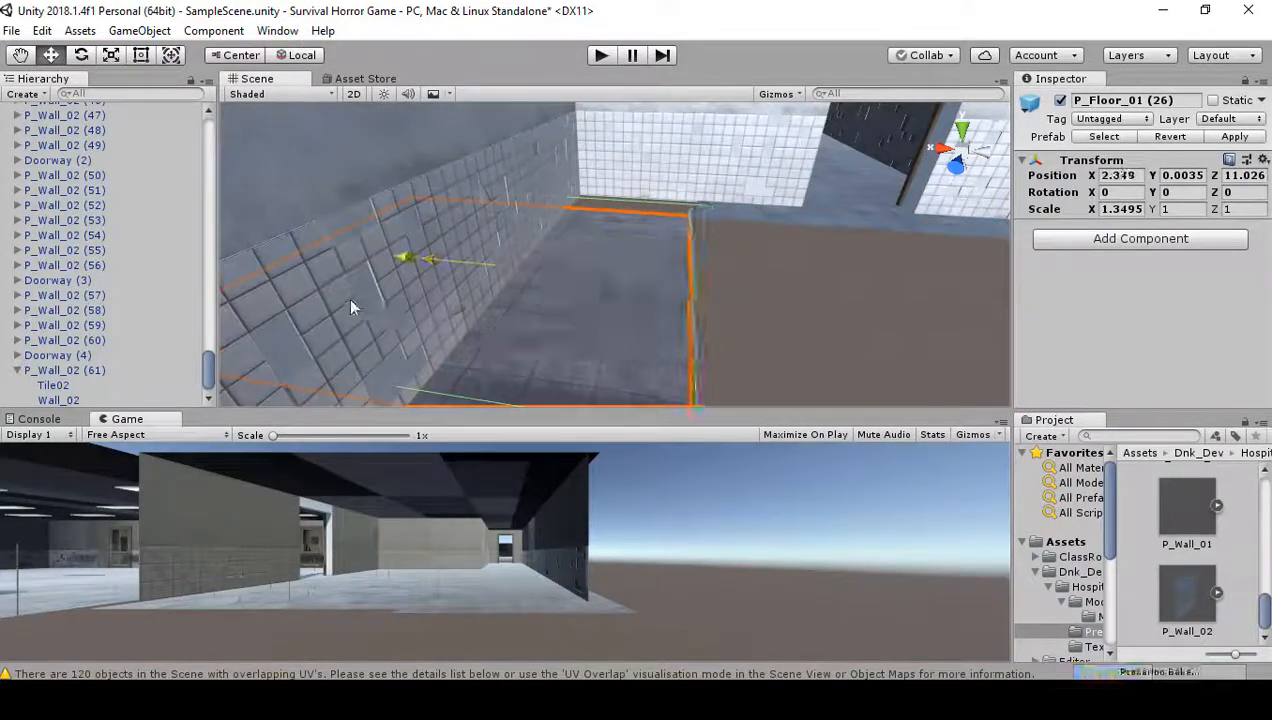
{"action": "right_click_drag", "start_coordinate": [556, 264], "coordinate": [590, 222]}
{"action": "right_click_drag", "start_coordinate": [476, 283], "coordinate": [445, 265]}
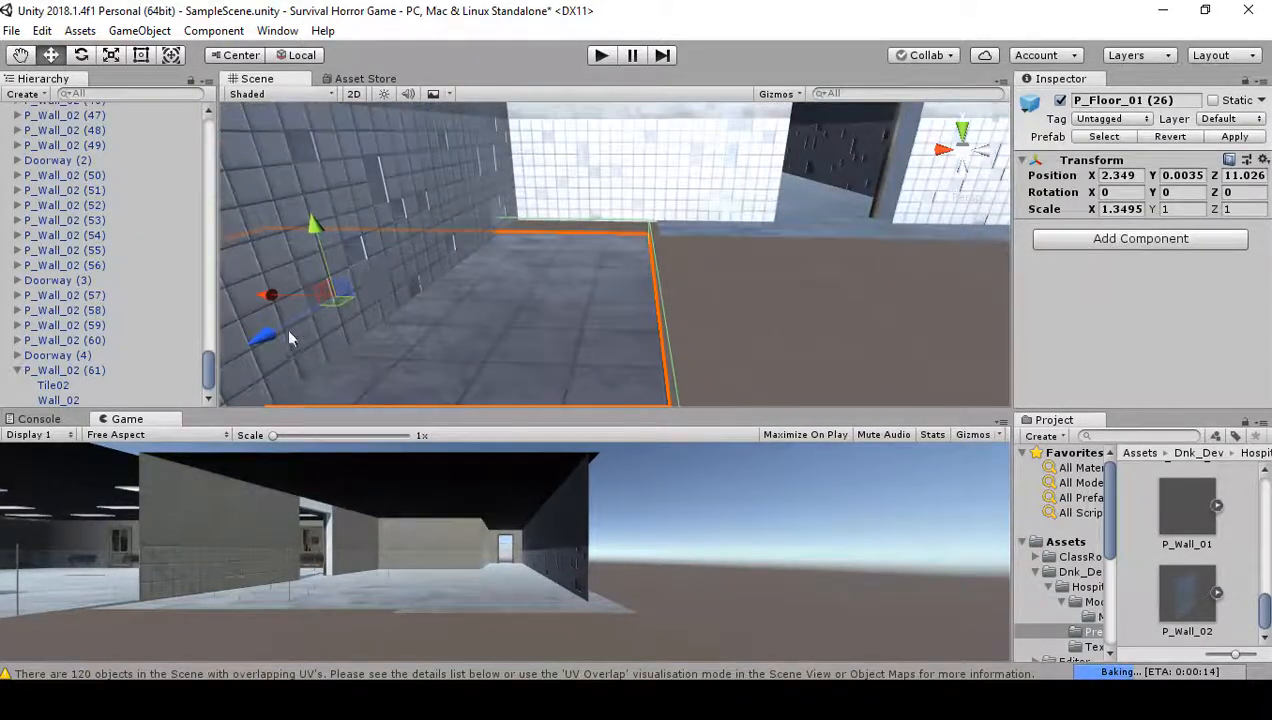
{"action": "left_click_drag", "start_coordinate": [274, 337], "coordinate": [357, 308]}
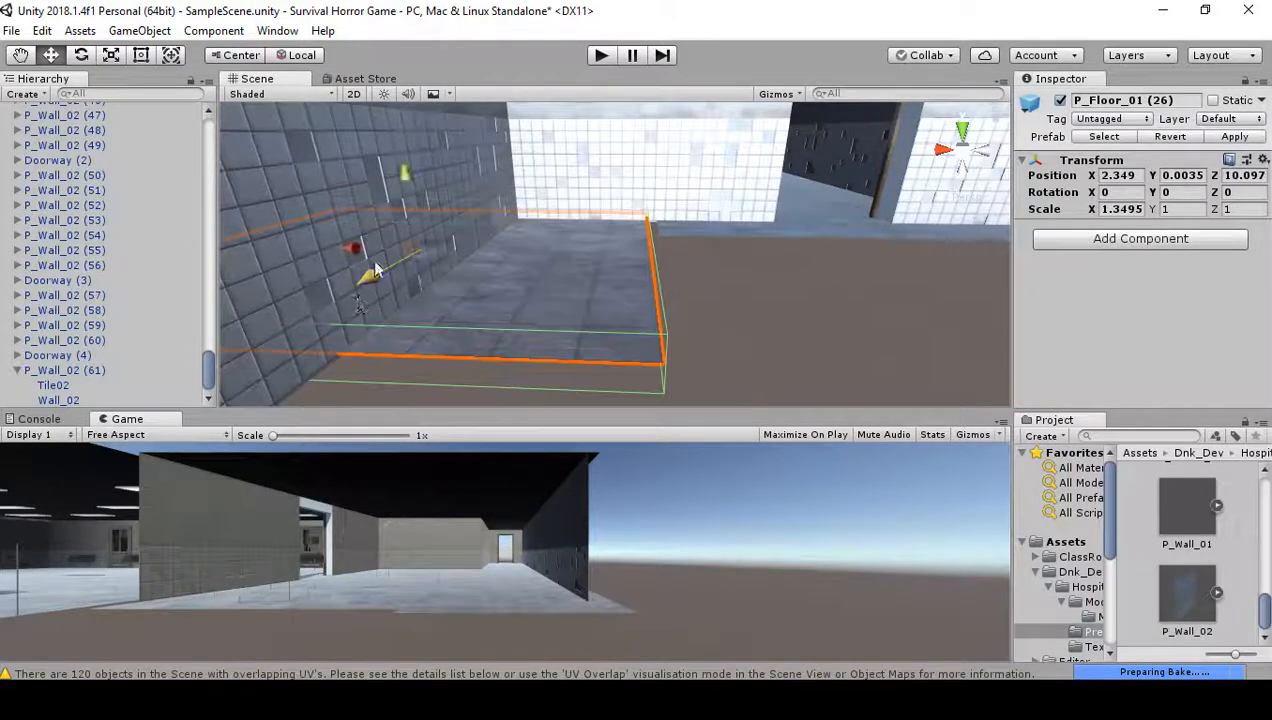
{"action": "left_click_drag", "start_coordinate": [360, 244], "coordinate": [366, 248]}
{"action": "right_click_drag", "start_coordinate": [655, 185], "coordinate": [617, 211]}
{"action": "left_click_drag", "start_coordinate": [592, 230], "coordinate": [544, 255]}
{"action": "right_click_drag", "start_coordinate": [580, 270], "coordinate": [571, 227]}
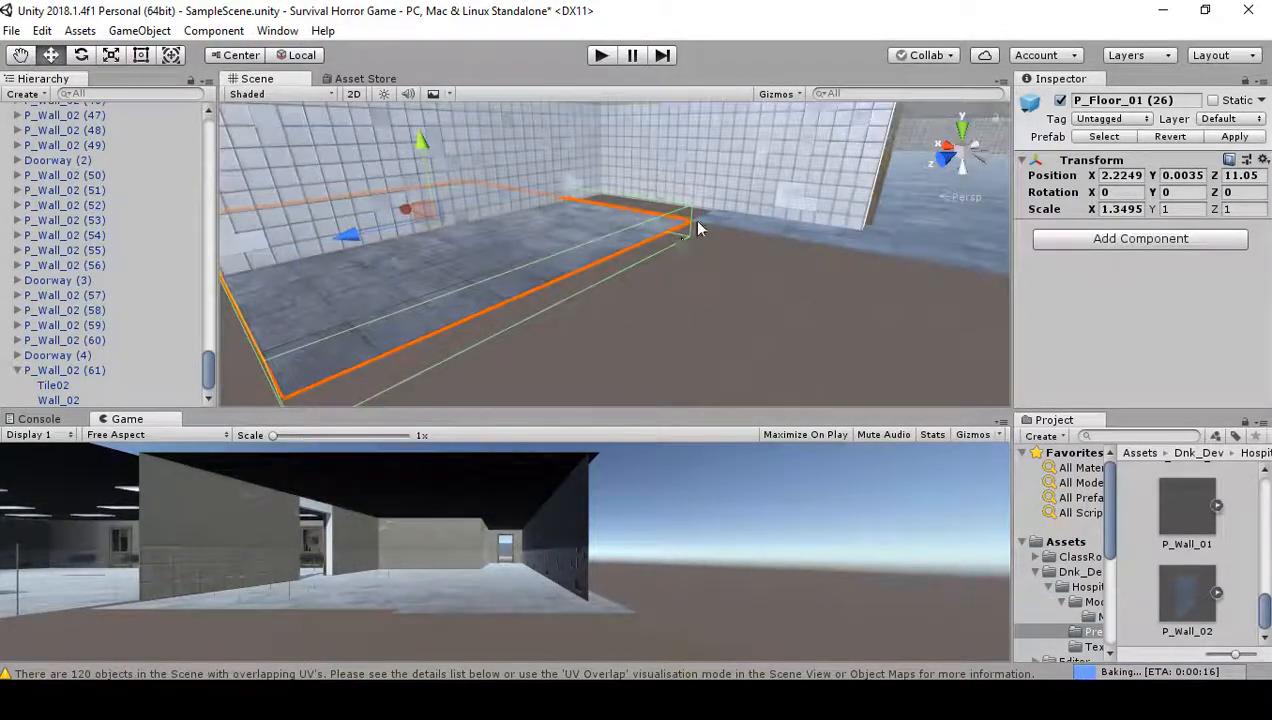
- Slide the corner floor tile to about Z 10.12 and place a duplicate beside it, near X -1.75, Z 11.26
{"action": "left_click_drag", "start_coordinate": [343, 250], "coordinate": [417, 230]}
{"action": "right_click_drag", "start_coordinate": [417, 230], "coordinate": [622, 312]}
{"action": "key", "text": "ctrl+d"}
{"action": "left_click_drag", "start_coordinate": [350, 197], "coordinate": [577, 324]}
{"action": "right_click_drag", "start_coordinate": [577, 324], "coordinate": [704, 341]}
{"action": "key", "text": "s"}
{"action": "mouse_move", "coordinate": [620, 266]}
{"action": "left_mouse_down"}
{"action": "mouse_move", "coordinate": [628, 314]}
{"action": "mouse_move", "coordinate": [632, 280]}
{"action": "left_mouse_up"}
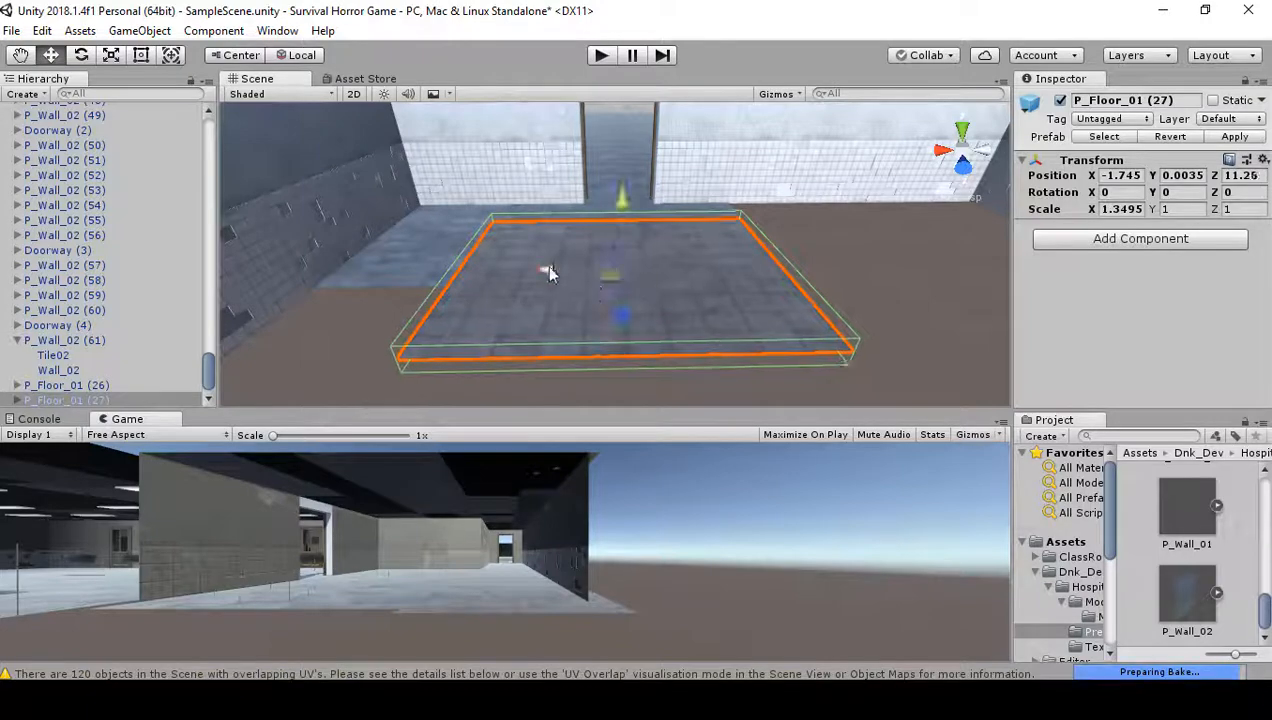
- Align the duplicated floor tile in front of the doorway at about X -1.82, Z 11.05
{"action": "left_click_drag", "start_coordinate": [550, 269], "coordinate": [564, 262]}
{"action": "right_click_drag", "start_coordinate": [566, 268], "coordinate": [490, 290]}
{"action": "key", "text": "w"}
{"action": "left_click_drag", "start_coordinate": [492, 296], "coordinate": [460, 287]}
- Duplicate the doorway floor tile and move the copy toward the opposite side wall, to about X -5.87, Z 10.44
{"action": "right_click_drag", "start_coordinate": [640, 328], "coordinate": [596, 278]}
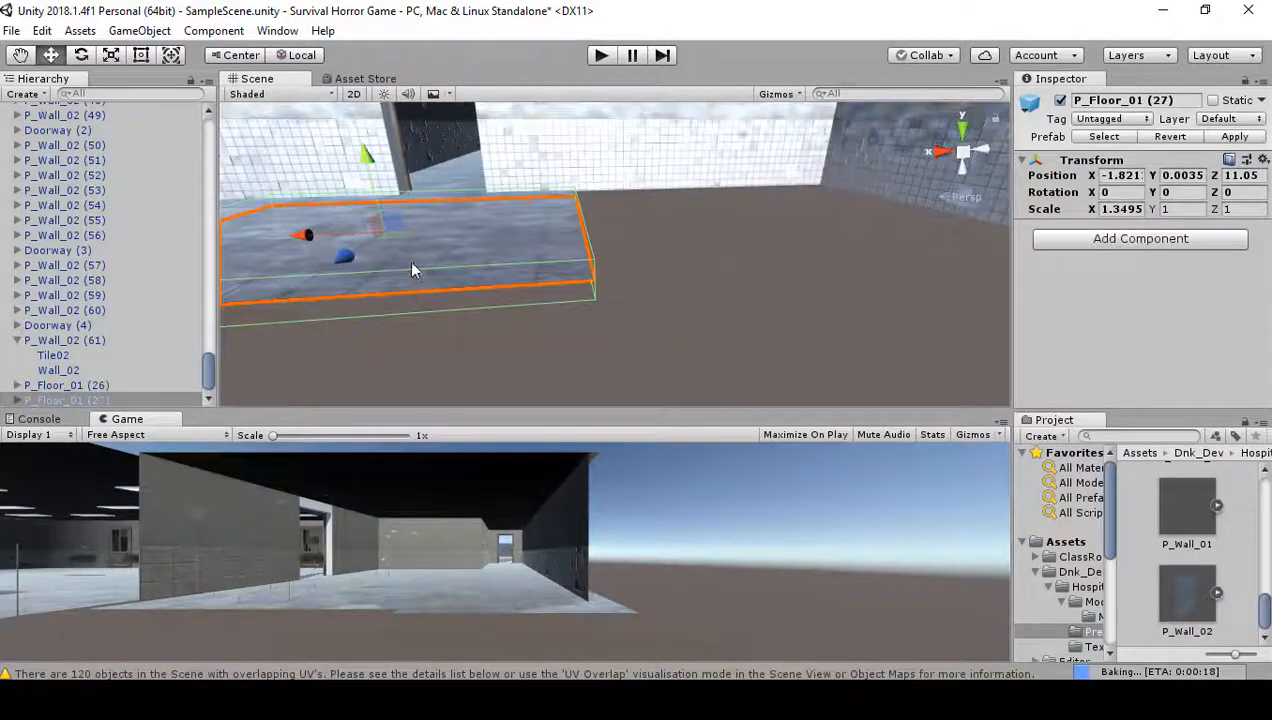
{"action": "key", "text": "ctrl+d"}
{"action": "left_click_drag", "start_coordinate": [410, 268], "coordinate": [597, 281]}
{"action": "key", "text": "v"}
{"action": "right_click_drag", "start_coordinate": [640, 286], "coordinate": [711, 299]}
{"action": "key", "text": "w"}
{"action": "left_click_drag", "start_coordinate": [746, 309], "coordinate": [717, 289]}
- Widen the new floor tile to an X scale of about 1.79 and fit it between tile and side wall, at X -7.186, Z 10.51
{"action": "right_click_drag", "start_coordinate": [717, 289], "coordinate": [638, 319]}
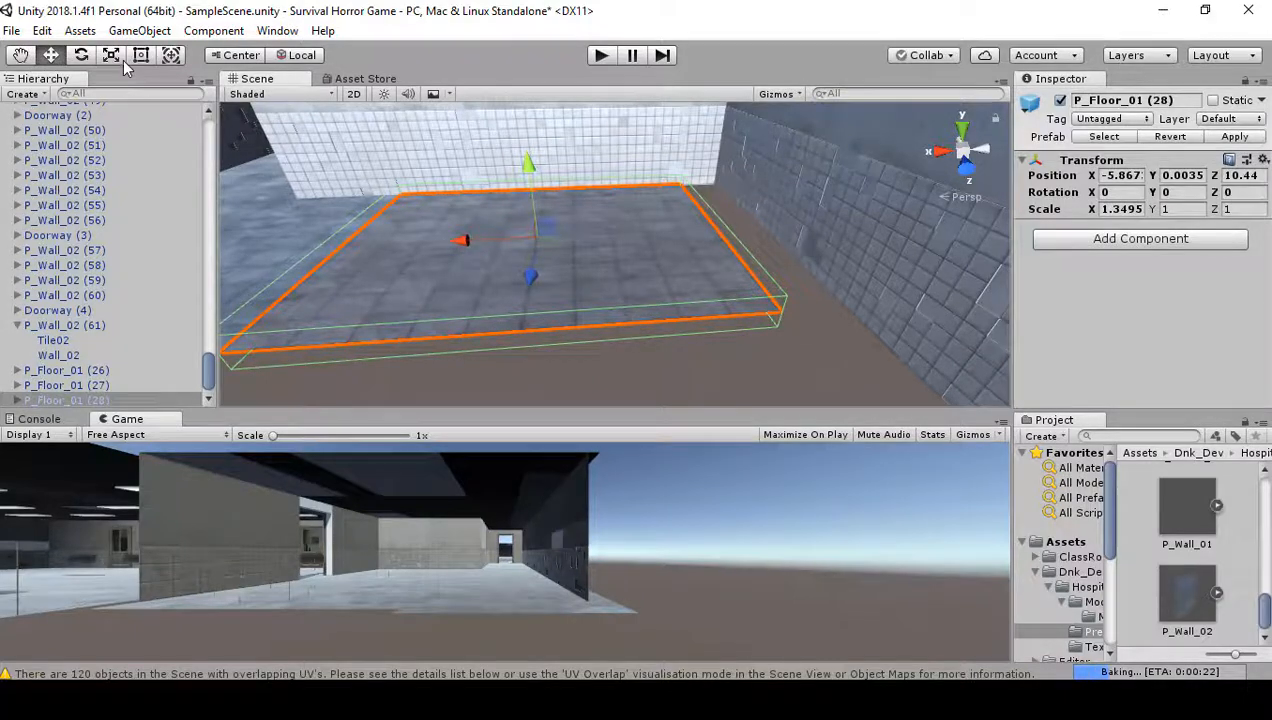
{"action": "left_click", "coordinate": [114, 58]}
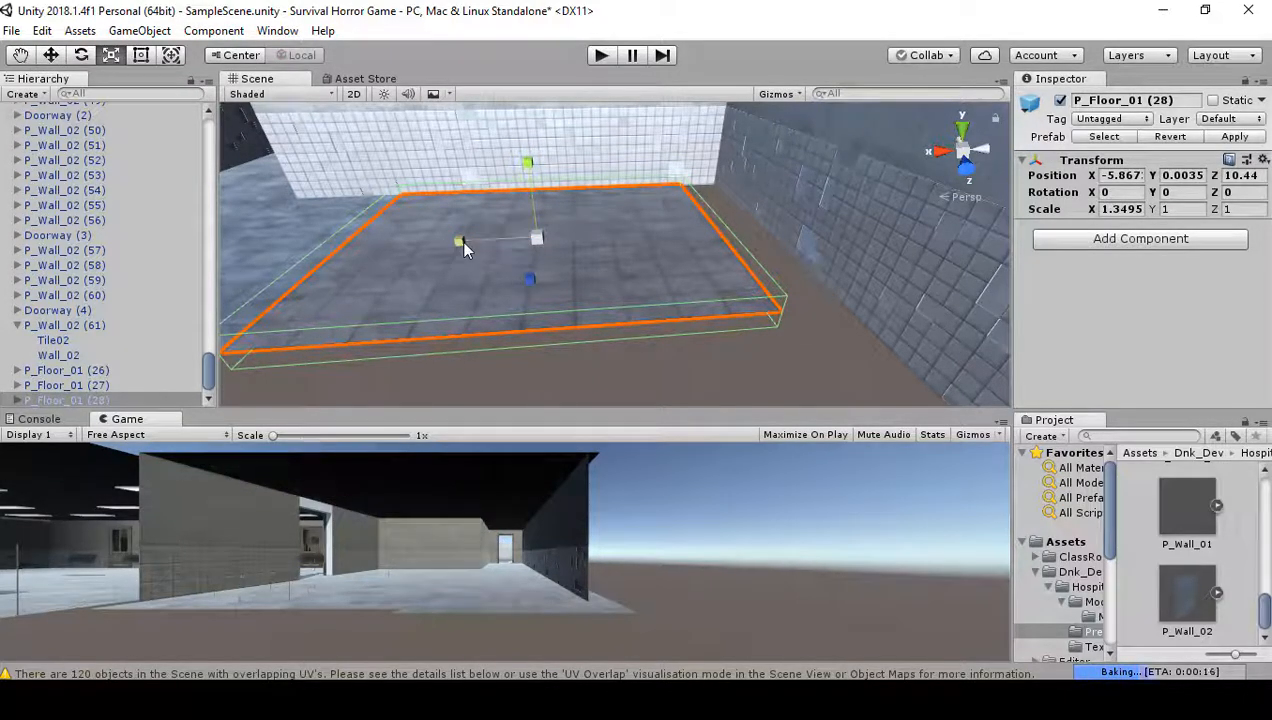
{"action": "left_click_drag", "start_coordinate": [463, 248], "coordinate": [440, 248]}
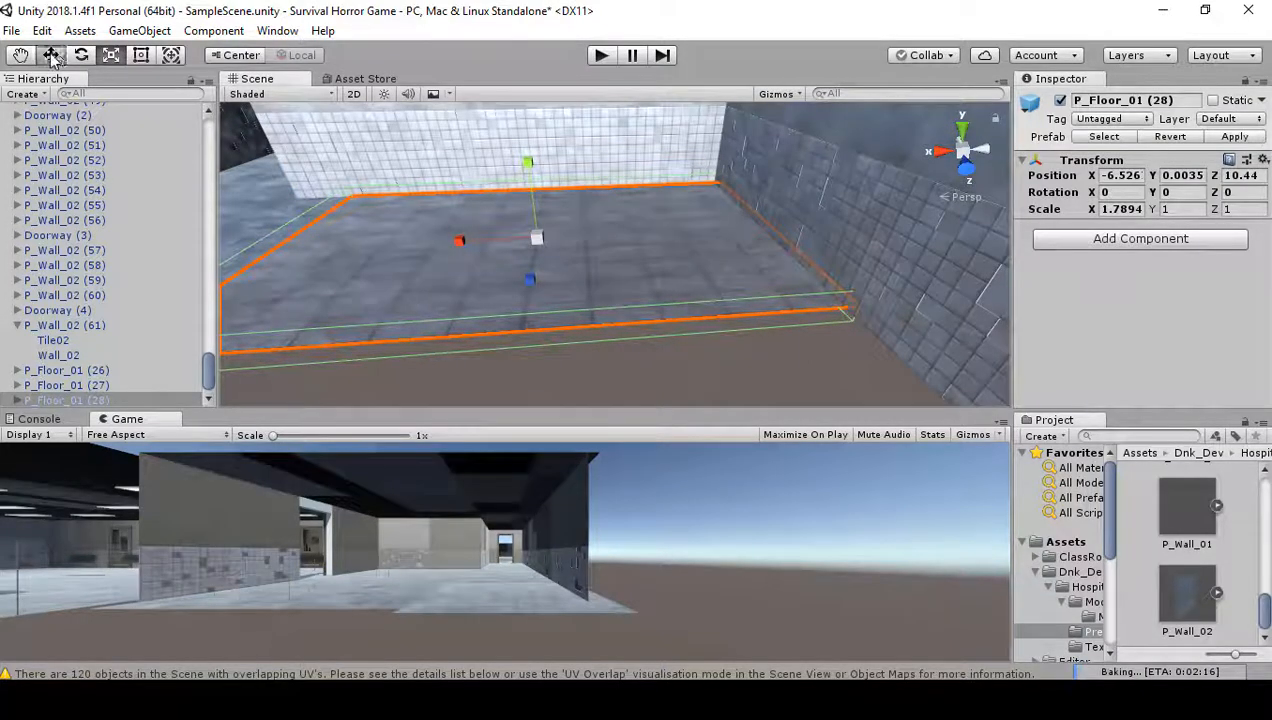
{"action": "left_click_drag", "start_coordinate": [468, 248], "coordinate": [587, 294]}
{"action": "left_click_drag", "start_coordinate": [690, 205], "coordinate": [684, 205]}
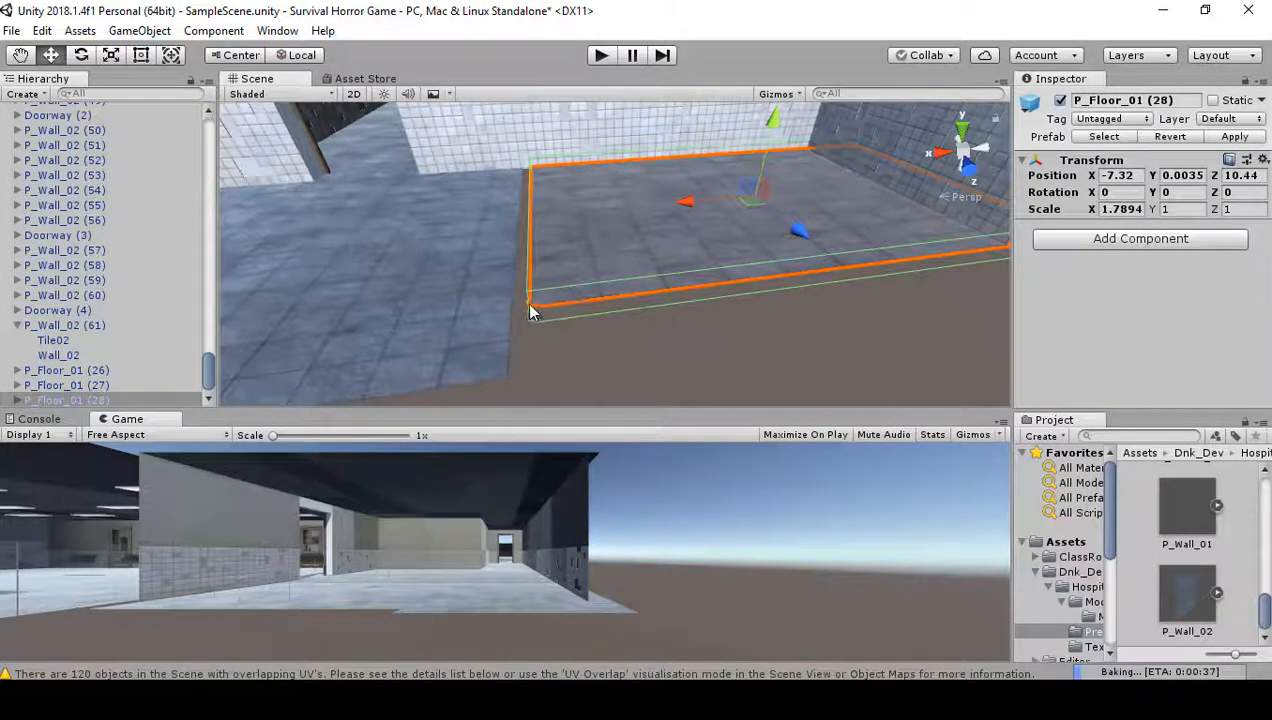
{"action": "left_click_drag", "start_coordinate": [531, 312], "coordinate": [527, 338]}
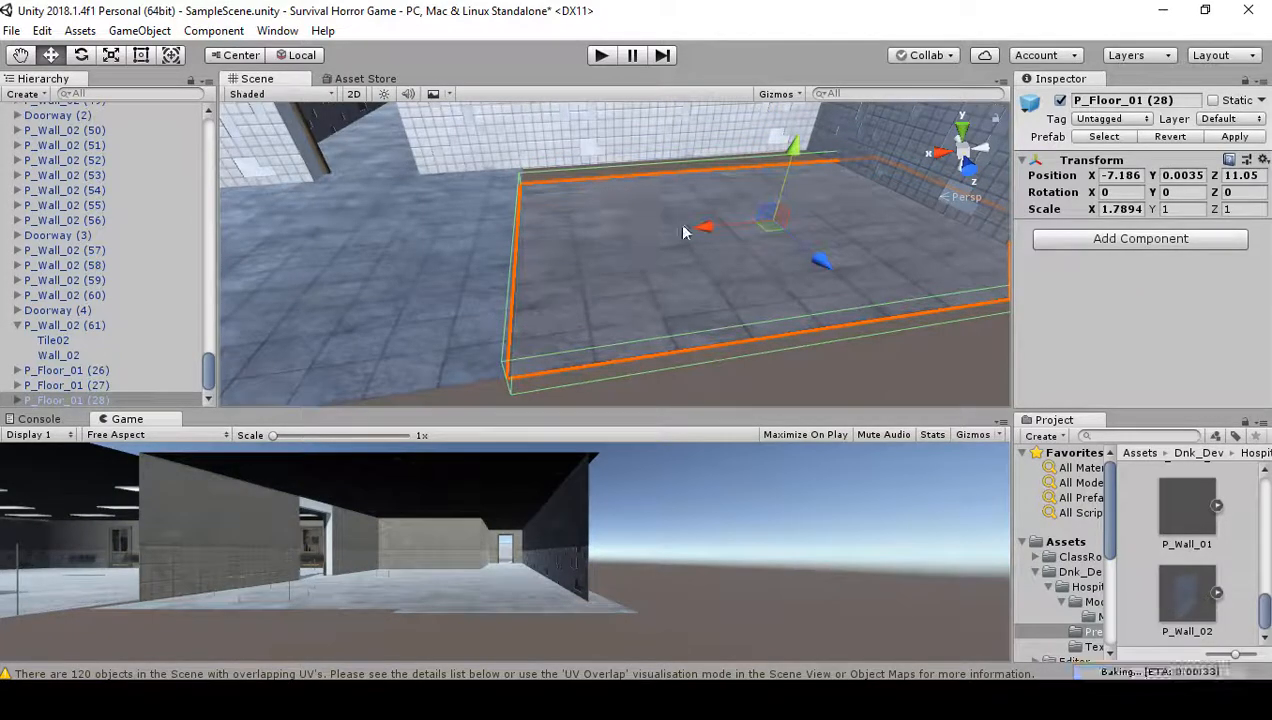
{"action": "left_click_drag", "start_coordinate": [825, 275], "coordinate": [795, 248]}
- Duplicate the widened floor tile and snap the copy along Z to the original's edge, at about Z 13.50
{"action": "right_click_drag", "start_coordinate": [709, 272], "coordinate": [1123, 233]}
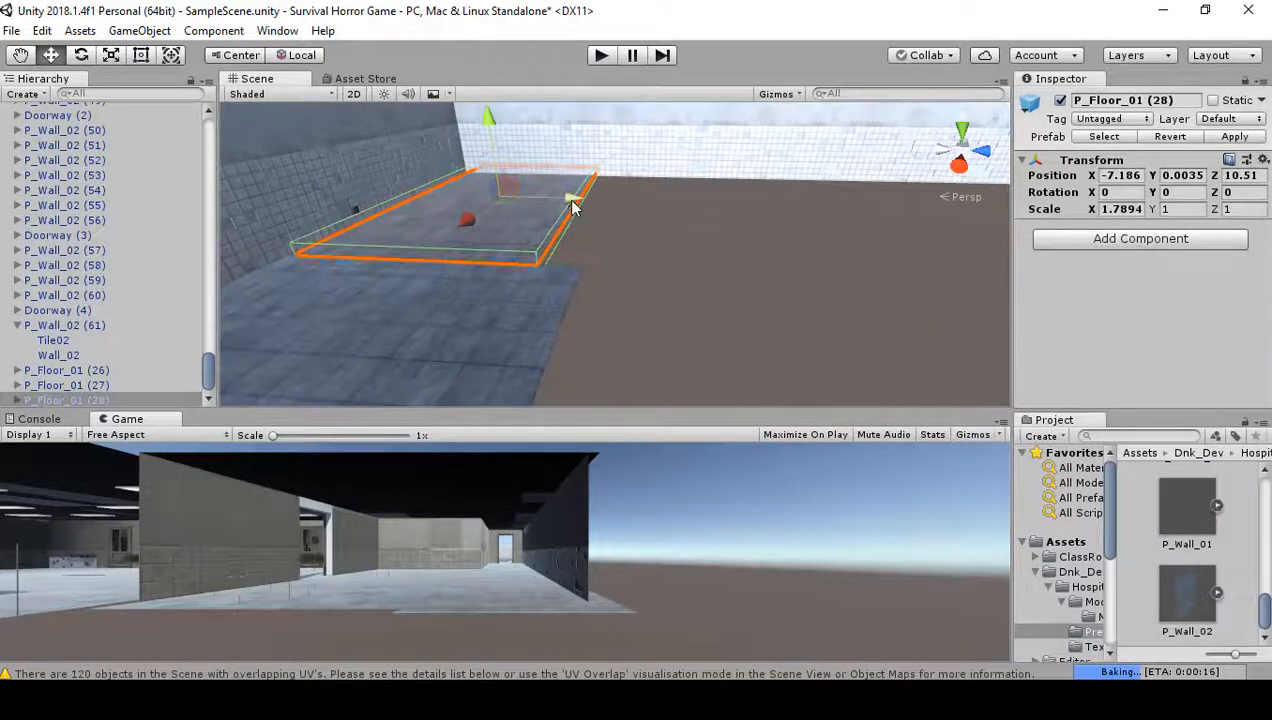
{"action": "key", "text": "ctrl+d"}
{"action": "left_click_drag", "start_coordinate": [575, 205], "coordinate": [757, 216]}
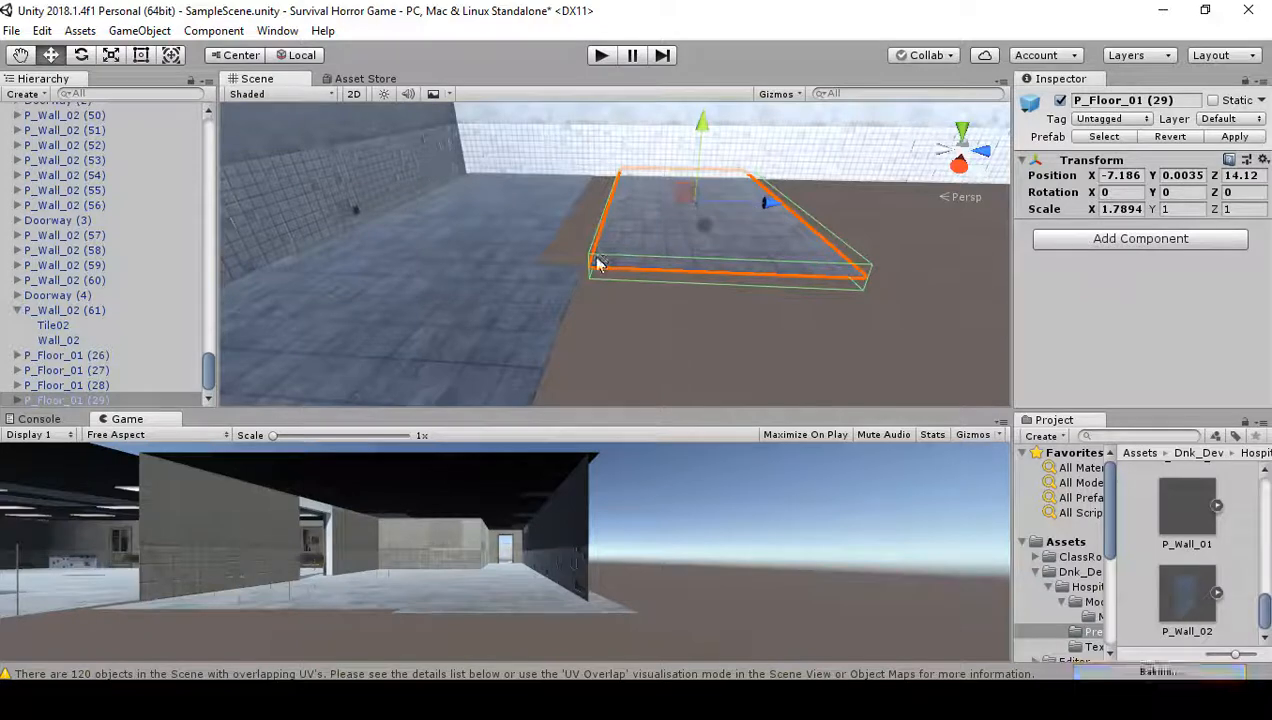
{"action": "left_click_drag", "start_coordinate": [591, 261], "coordinate": [540, 262]}
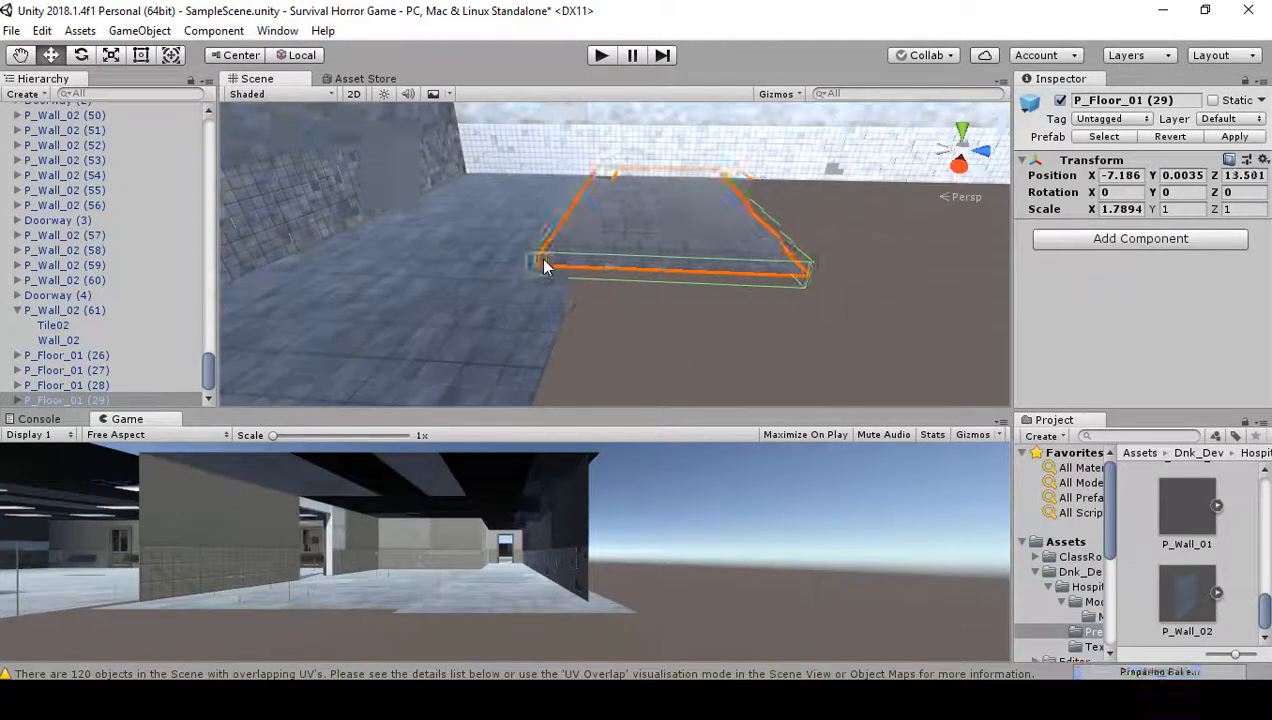
- Shift the first widened floor tile back to about Z 10.27 and snap the second one to its edge at Z 13.26
{"action": "left_click", "coordinate": [431, 237]}
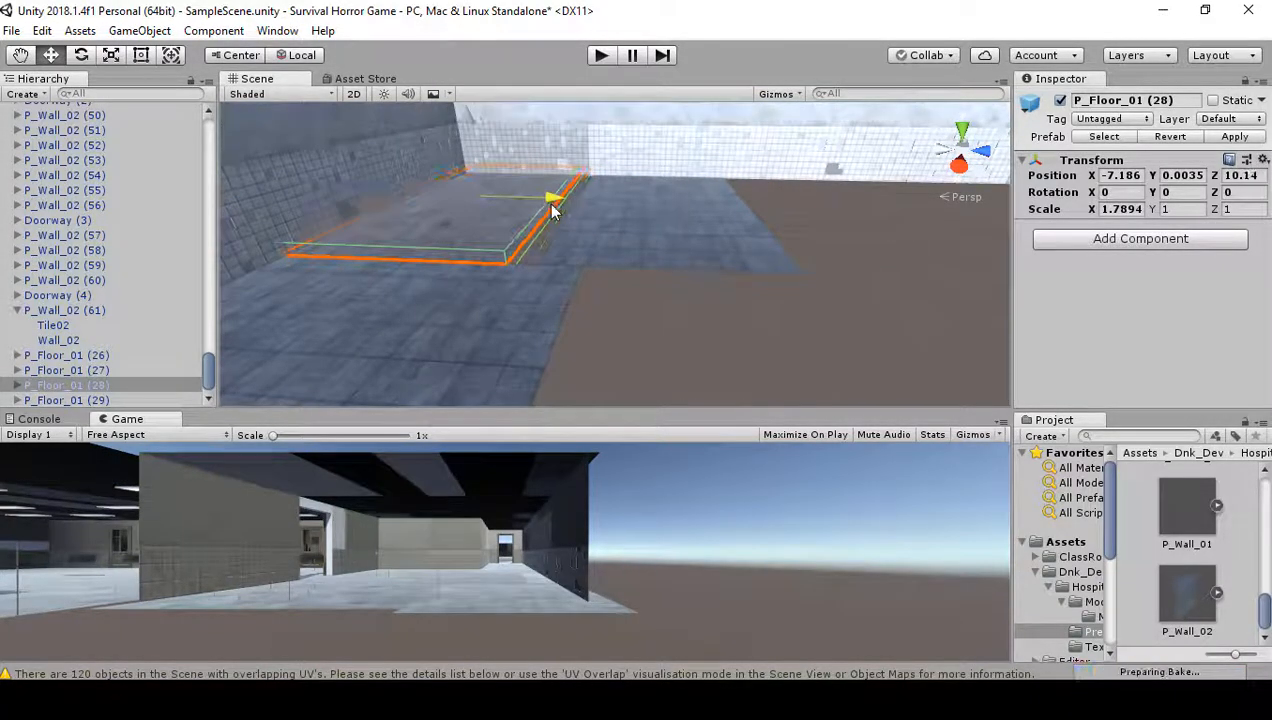
{"action": "left_click_drag", "start_coordinate": [556, 211], "coordinate": [556, 211]}
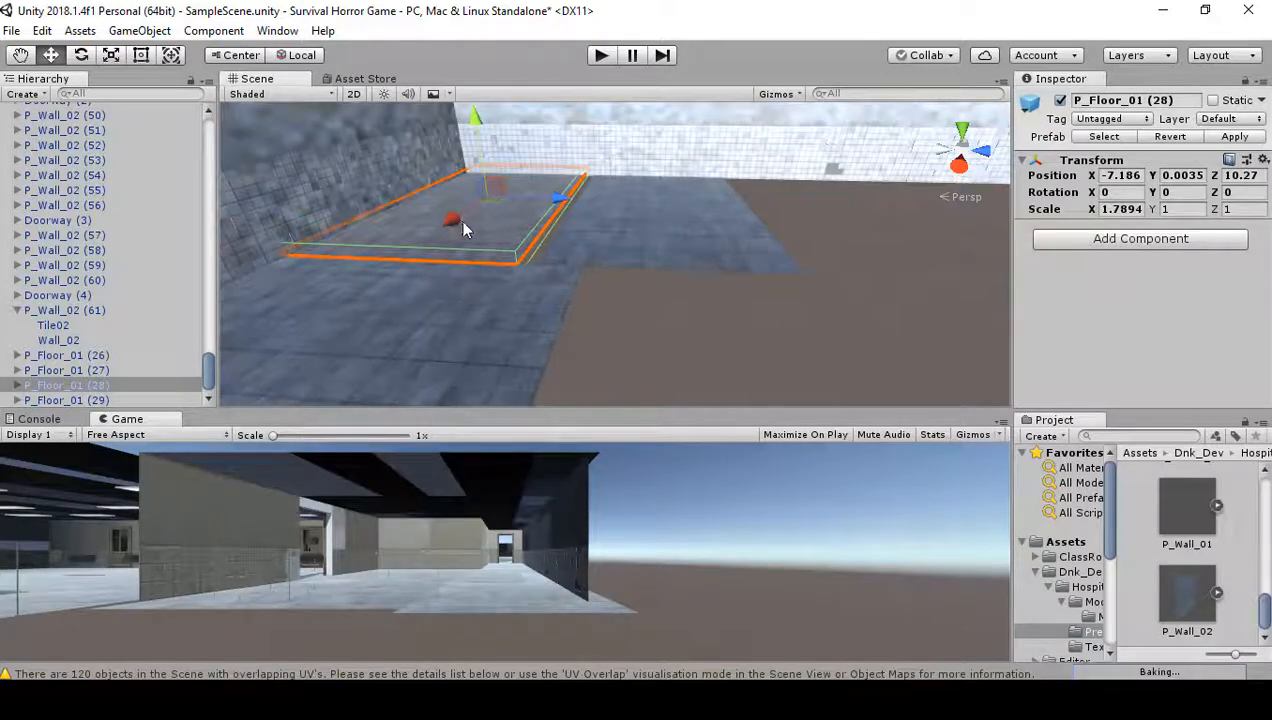
{"action": "left_click", "coordinate": [617, 257]}
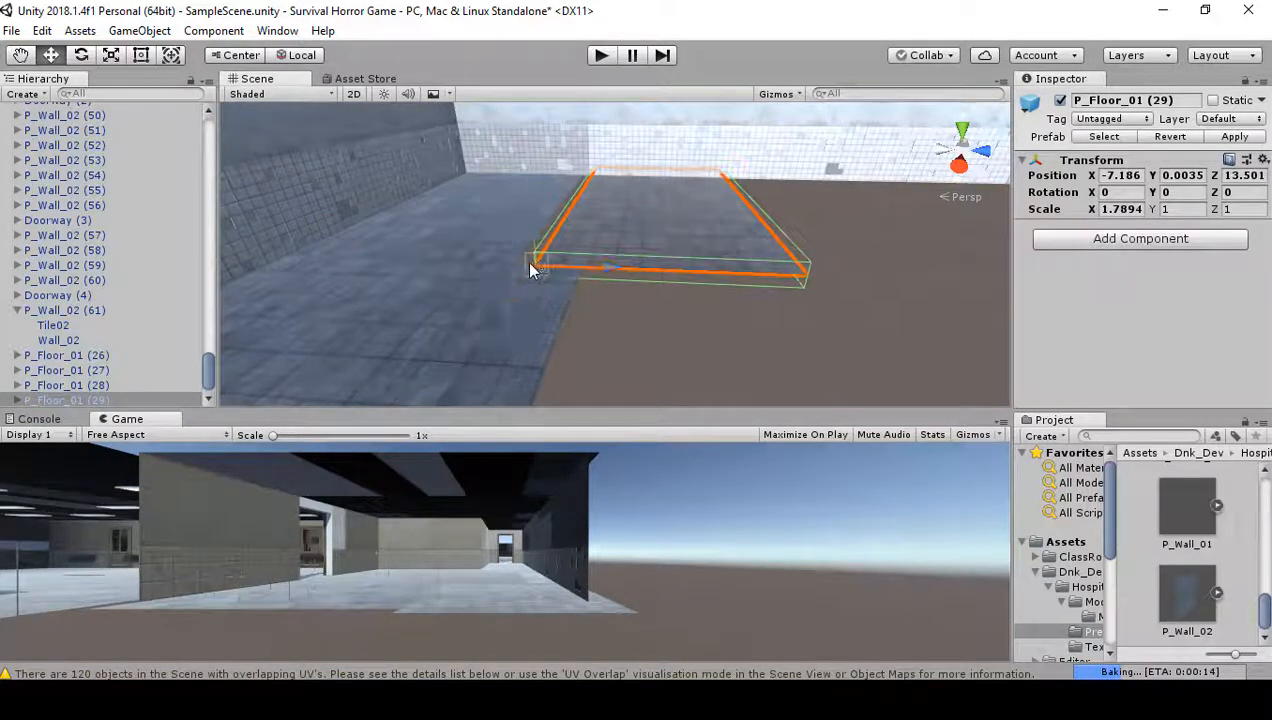
{"action": "left_click_drag", "start_coordinate": [530, 263], "coordinate": [532, 263]}
- Duplicate the widened floor tile twice along the side wall, snapping the copies edge to edge up to Z 19.243
{"action": "key", "text": "ctrl+d"}
{"action": "left_click_drag", "start_coordinate": [712, 212], "coordinate": [908, 221]}
{"action": "right_click_drag", "start_coordinate": [908, 221], "coordinate": [830, 263]}
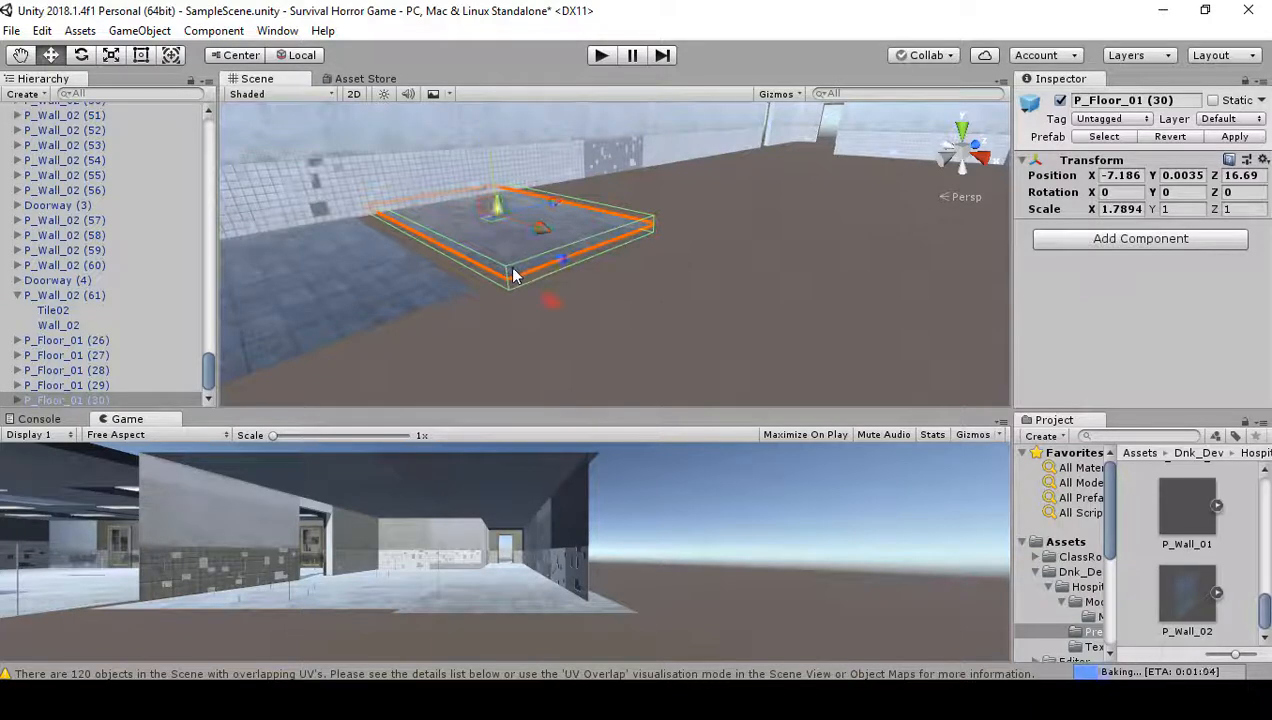
{"action": "left_click_drag", "start_coordinate": [512, 276], "coordinate": [484, 290]}
{"action": "key", "text": "ctrl+d"}
{"action": "left_click_drag", "start_coordinate": [542, 201], "coordinate": [700, 162]}
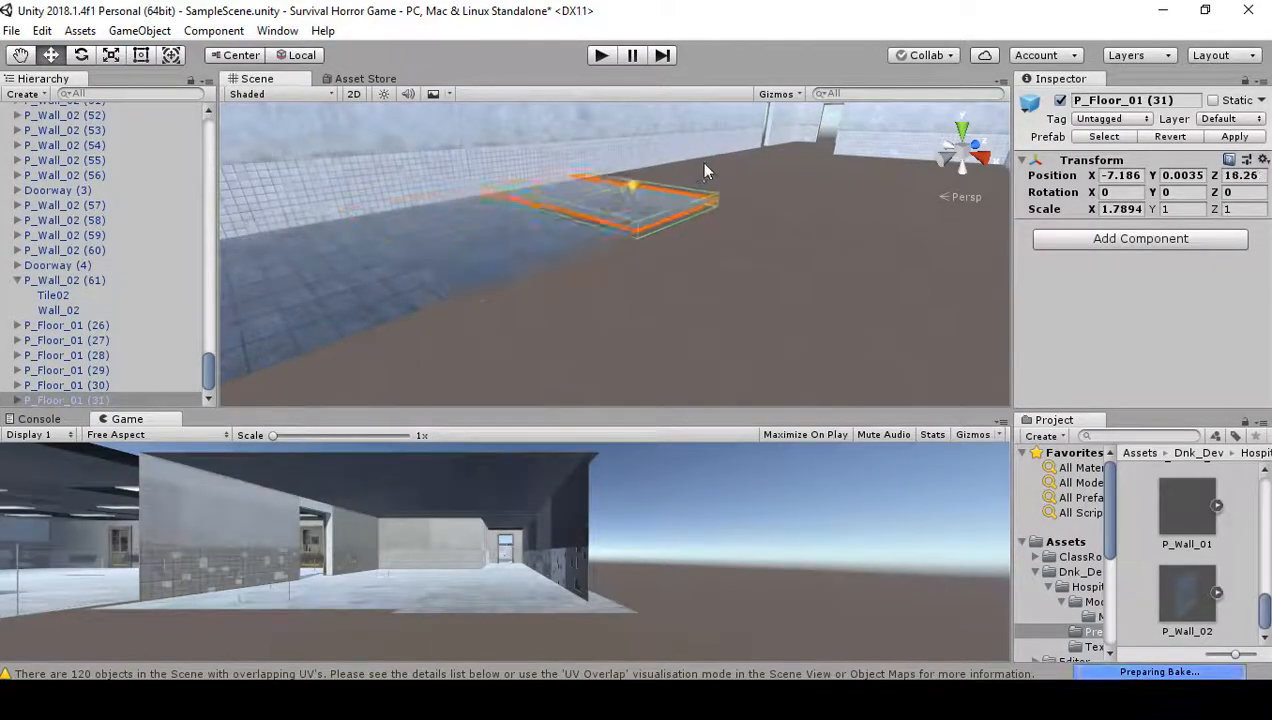
{"action": "key", "text": "v"}
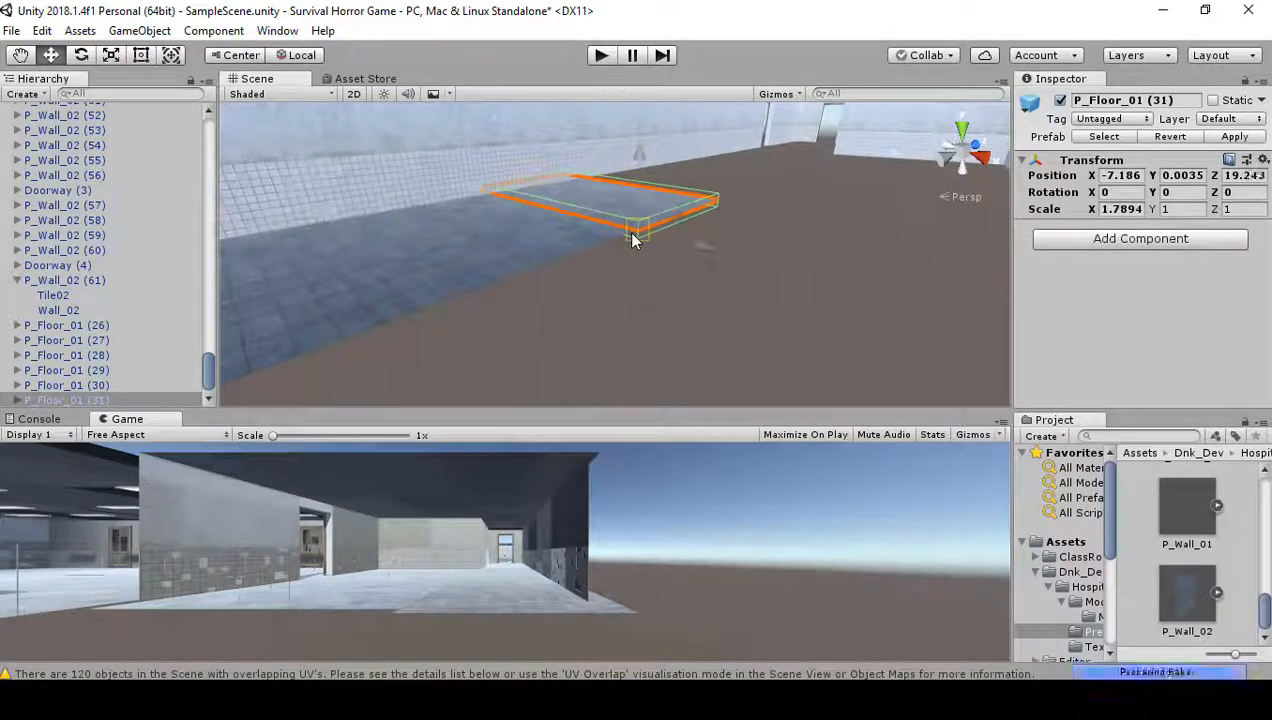
- Extend the floor row with two more duplicated tiles snapped at Z 22.234 and Z 25.225
{"action": "right_click_drag", "start_coordinate": [730, 202], "coordinate": [611, 168]}
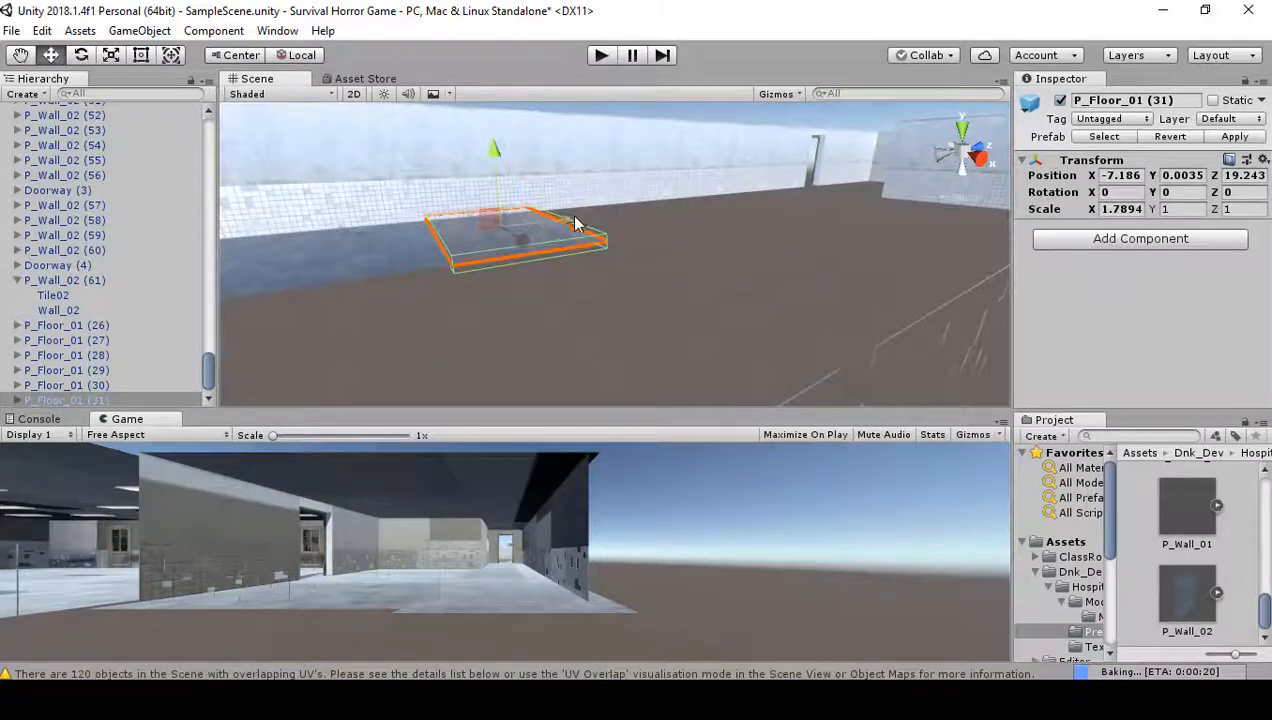
{"action": "left_click_drag", "start_coordinate": [745, 210], "coordinate": [638, 250]}
{"action": "key", "text": "w"}
{"action": "mouse_move", "coordinate": [638, 250]}
{"action": "right_mouse_down"}
{"action": "mouse_move", "coordinate": [642, 187]}
{"action": "mouse_move", "coordinate": [635, 265]}
{"action": "right_mouse_up"}
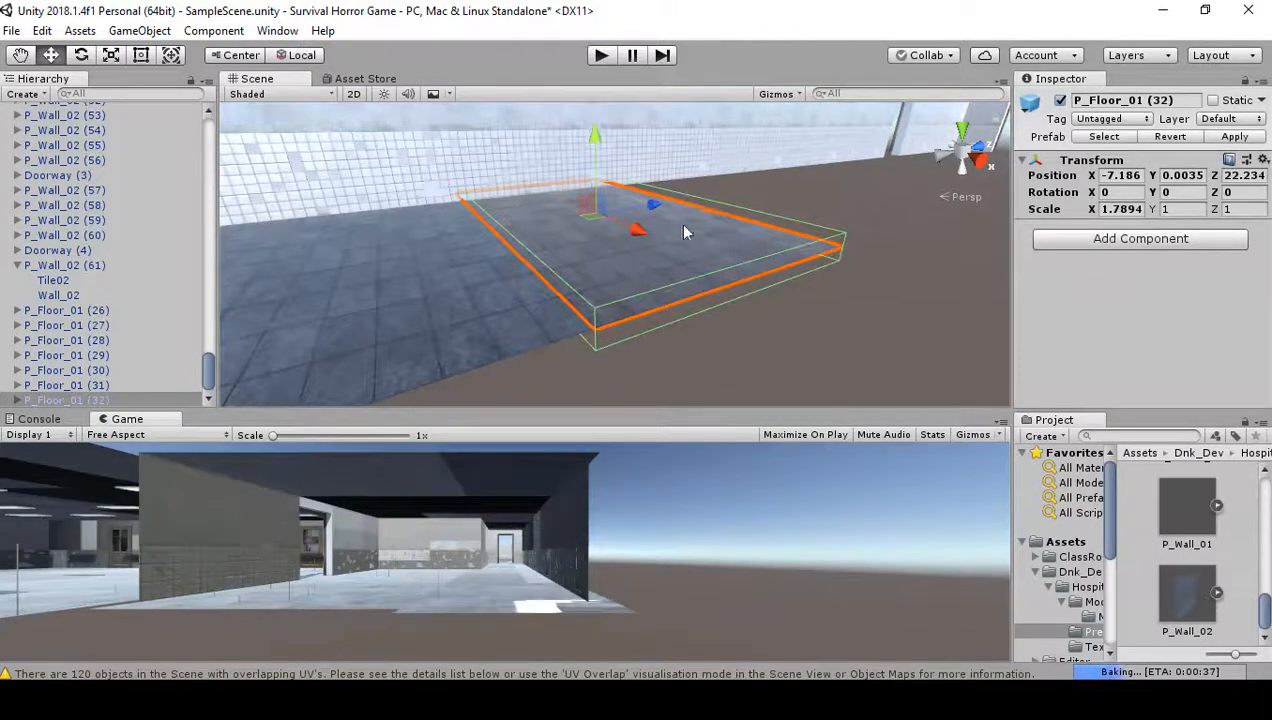
{"action": "mouse_move", "coordinate": [652, 207]}
{"action": "left_mouse_down"}
{"action": "mouse_move", "coordinate": [707, 197]}
{"action": "mouse_move", "coordinate": [655, 218]}
{"action": "left_mouse_up"}
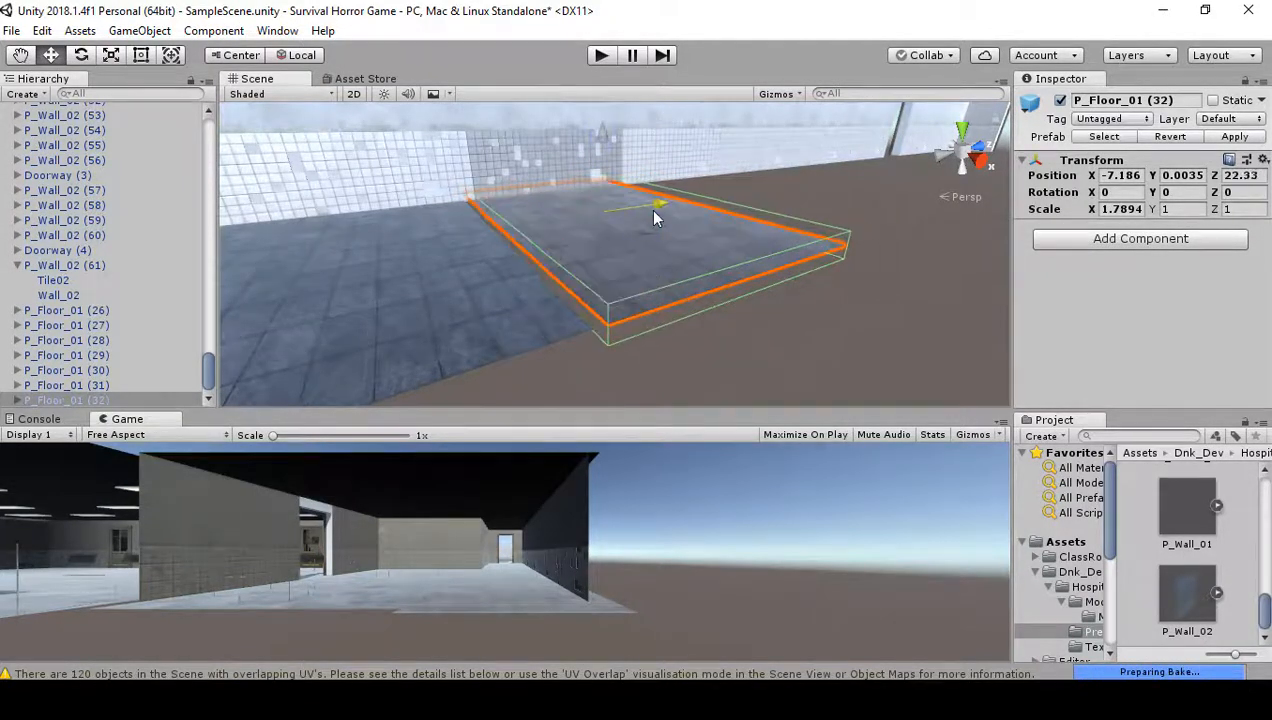
{"action": "key", "text": "ctrl+d"}
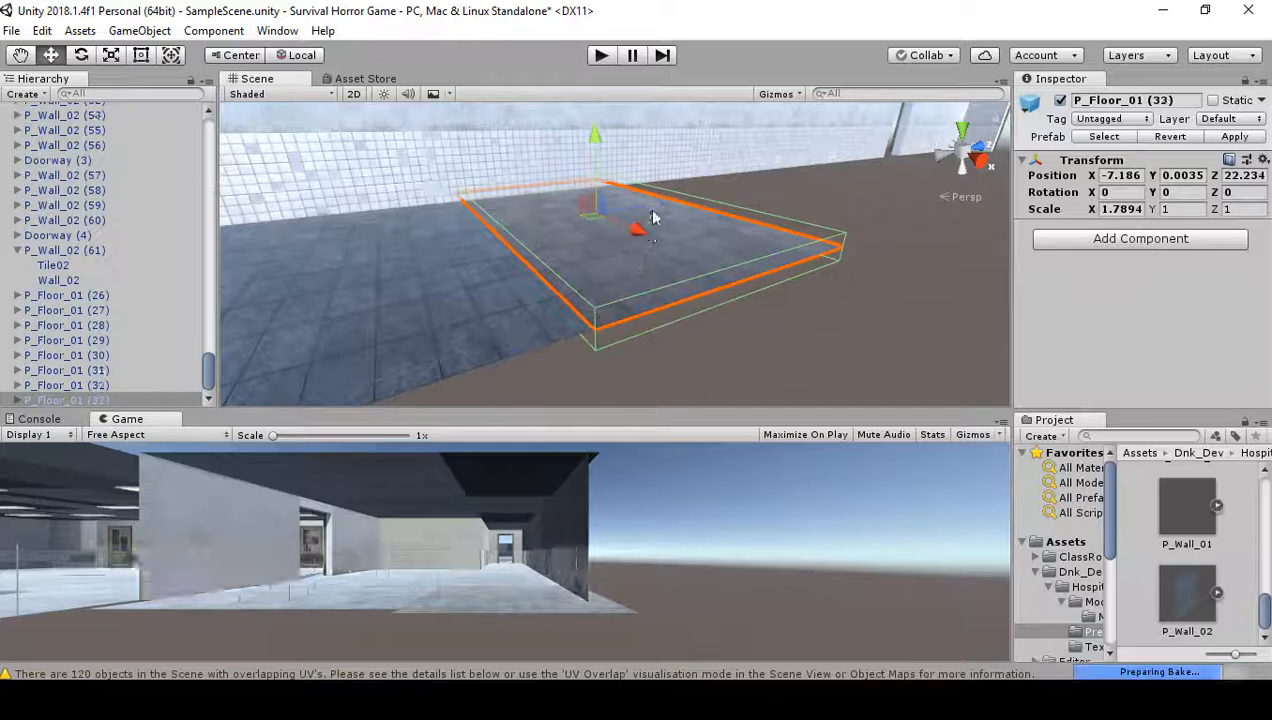
{"action": "left_click_drag", "start_coordinate": [653, 210], "coordinate": [843, 190]}
{"action": "left_click_drag", "start_coordinate": [855, 258], "coordinate": [821, 260]}
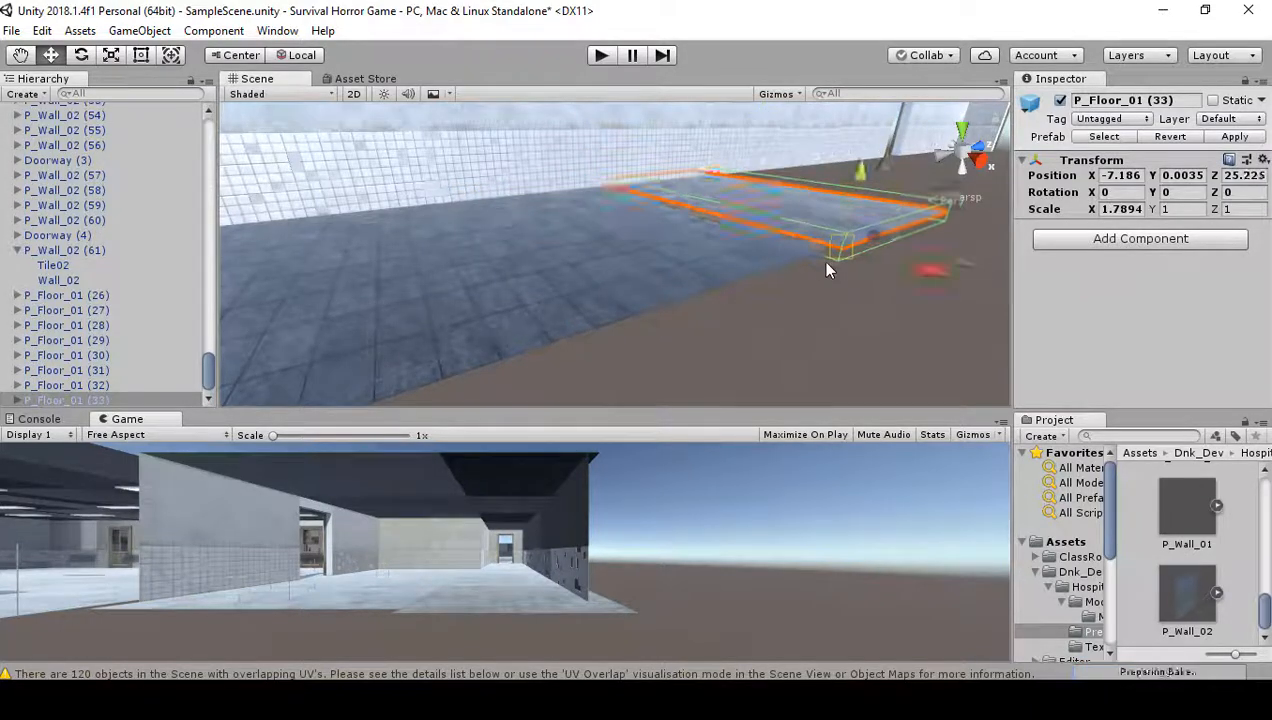
- Add three more duplicated floor tiles along the side wall, snapping the last one at Z 34.198
{"action": "right_click_drag", "start_coordinate": [821, 260], "coordinate": [736, 223]}
{"action": "key", "text": "ctrl+d"}
{"action": "left_click_drag", "start_coordinate": [686, 237], "coordinate": [765, 275]}
{"action": "right_click_drag", "start_coordinate": [812, 212], "coordinate": [690, 254]}
{"action": "key", "text": "ctrl+d"}
{"action": "left_click_drag", "start_coordinate": [690, 258], "coordinate": [748, 284]}
{"action": "right_click_drag", "start_coordinate": [748, 283], "coordinate": [689, 286]}
{"action": "key", "text": "ctrl+d"}
{"action": "left_click_drag", "start_coordinate": [690, 290], "coordinate": [808, 266]}
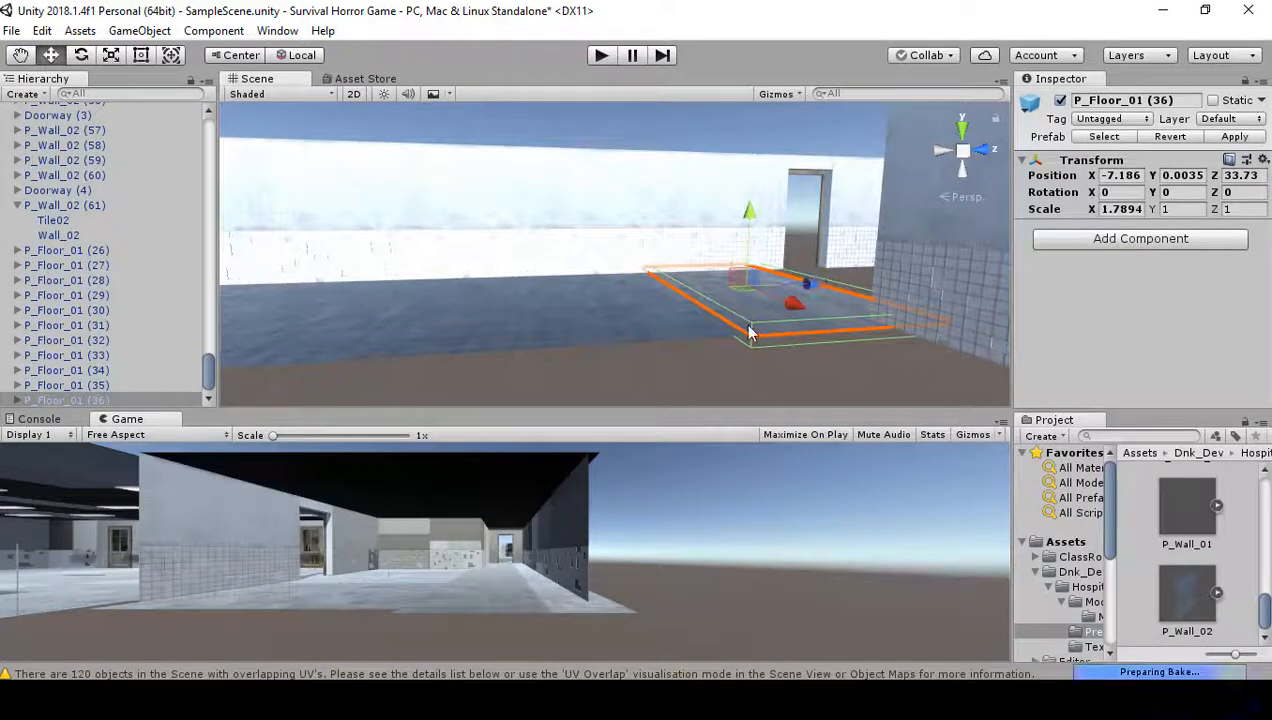
- Duplicate the last floor tile past the wall corner and snap the copy to the end of the row
{"action": "mouse_move", "coordinate": [806, 294]}
{"action": "right_mouse_down"}
{"action": "mouse_move", "coordinate": [789, 264]}
{"action": "mouse_move", "coordinate": [797, 286]}
{"action": "right_mouse_up"}
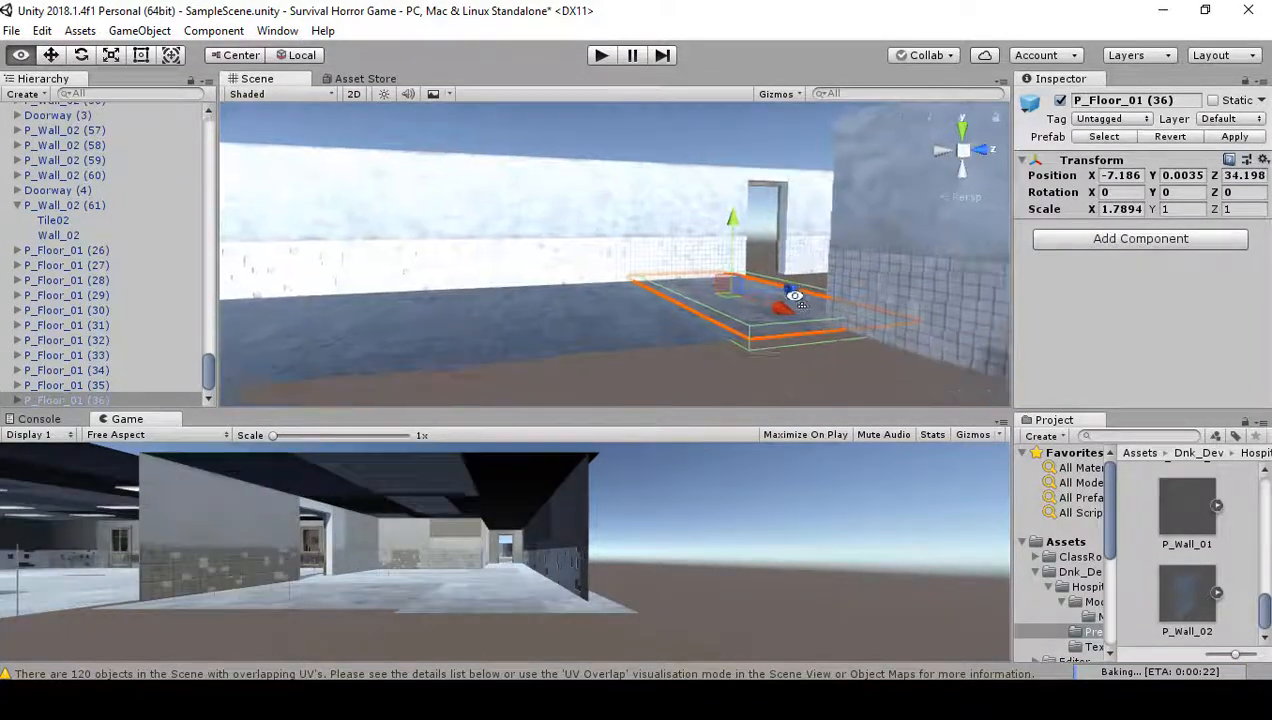
{"action": "key", "text": "ctrl+d"}
{"action": "left_click_drag", "start_coordinate": [794, 290], "coordinate": [893, 271]}
{"action": "right_click_drag", "start_coordinate": [838, 240], "coordinate": [734, 332]}
{"action": "key", "text": "w"}
{"action": "left_click_drag", "start_coordinate": [733, 200], "coordinate": [795, 193]}
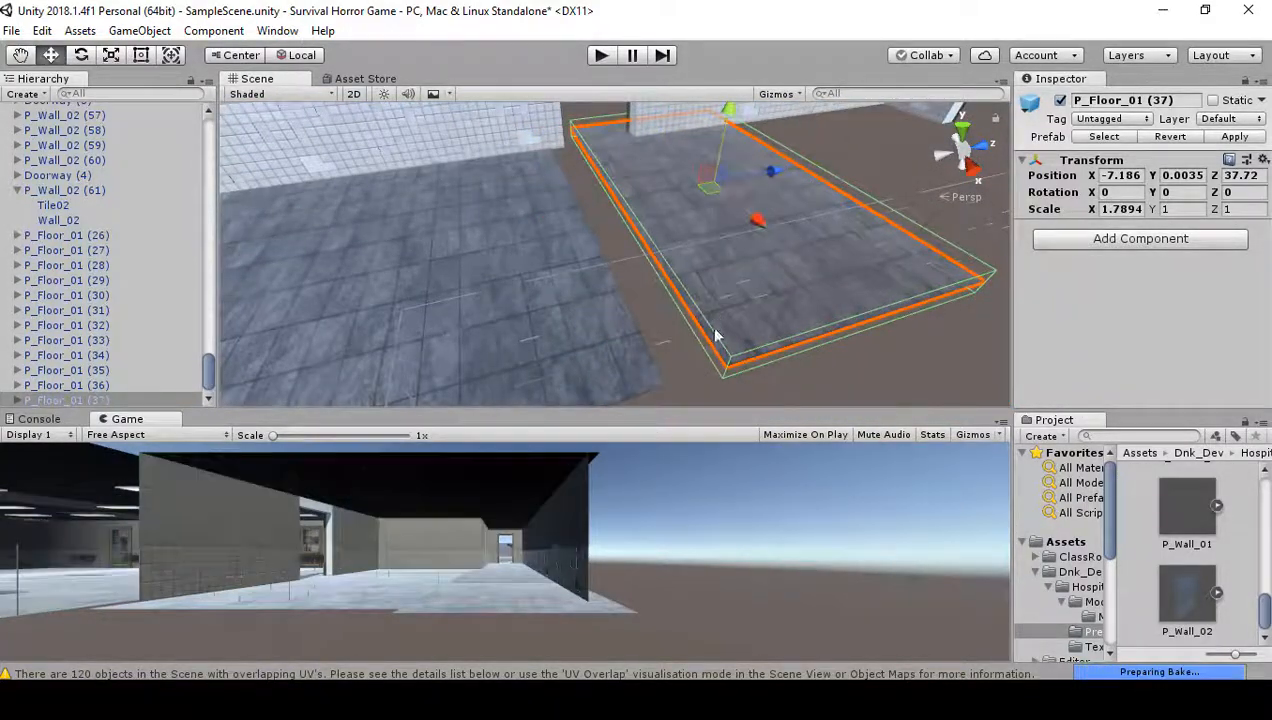
{"action": "left_click_drag", "start_coordinate": [722, 370], "coordinate": [687, 381]}
- Duplicate the end floor tile twice more toward the far wall, snapping the final copy at Z 43.171
{"action": "right_click_drag", "start_coordinate": [729, 350], "coordinate": [727, 279]}
{"action": "key", "text": "ctrl+d"}
{"action": "left_click_drag", "start_coordinate": [724, 255], "coordinate": [948, 278]}
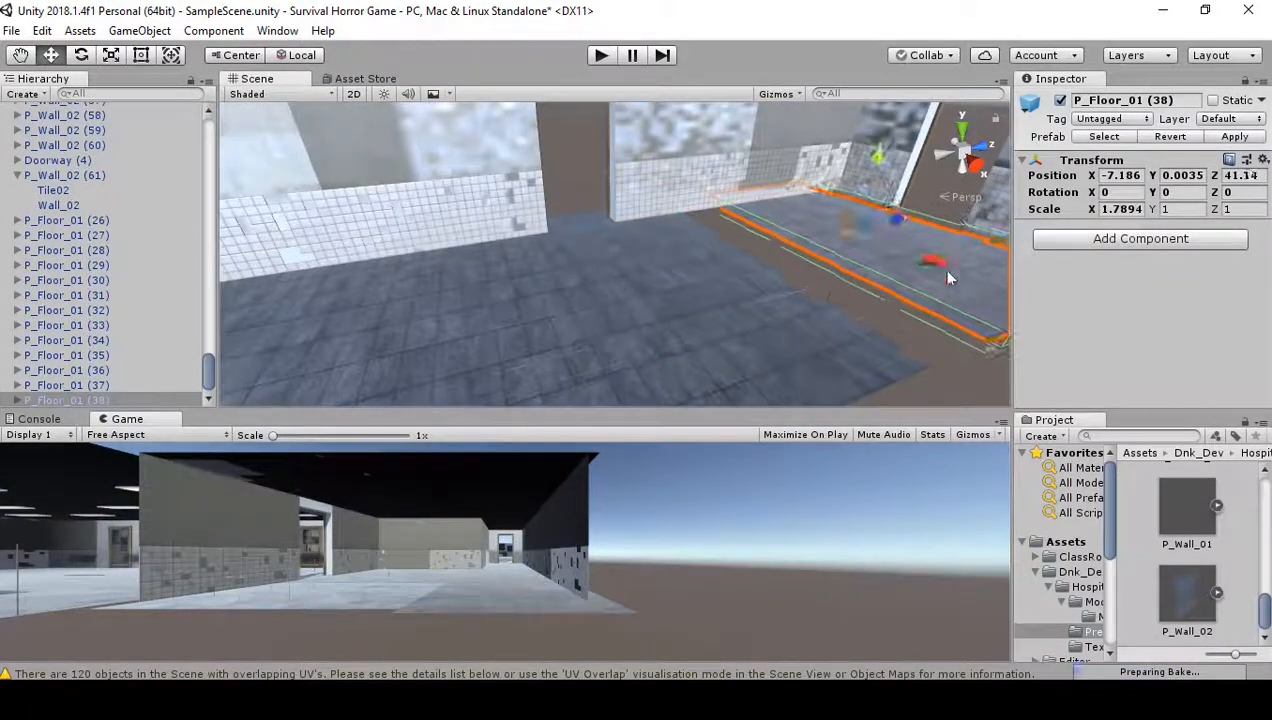
{"action": "left_click_drag", "start_coordinate": [989, 344], "coordinate": [717, 320]}
{"action": "key", "text": "ctrl+d"}
{"action": "left_click_drag", "start_coordinate": [695, 273], "coordinate": [917, 275]}
{"action": "left_click_drag", "start_coordinate": [880, 380], "coordinate": [448, 301]}
- Duplicate the row's second floor tile sideways into the unfloored middle and snap the copy at about X -1.82, Z 14.04
{"action": "right_click_drag", "start_coordinate": [448, 301], "coordinate": [231, 455]}
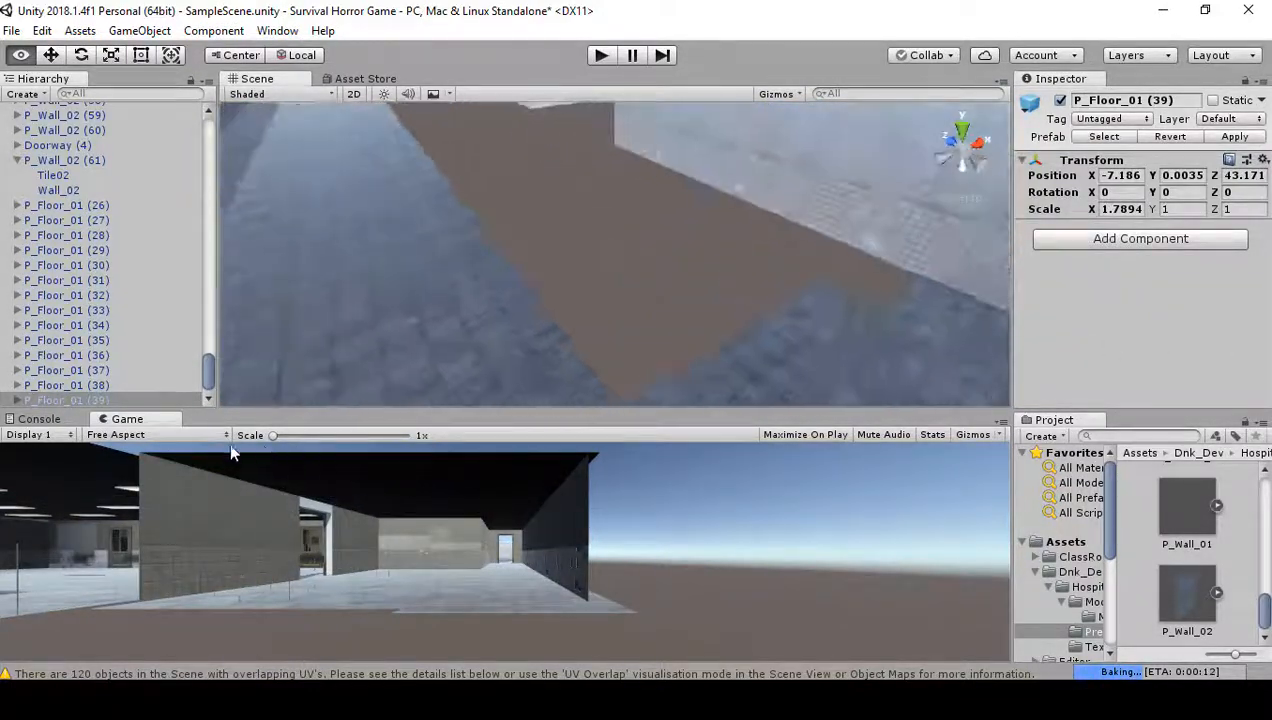
{"action": "left_click", "coordinate": [520, 376]}
{"action": "right_click_drag", "start_coordinate": [523, 370], "coordinate": [449, 367]}
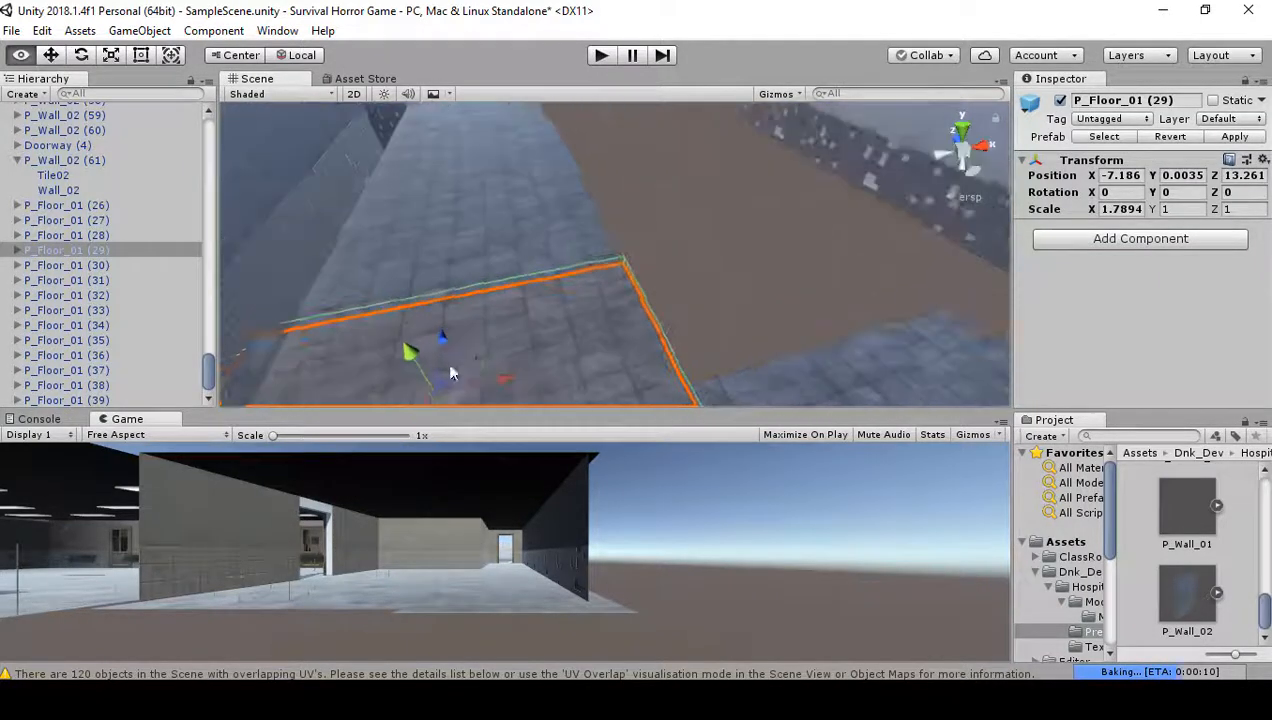
{"action": "key", "text": "ctrl+d"}
{"action": "left_click_drag", "start_coordinate": [512, 378], "coordinate": [961, 201]}
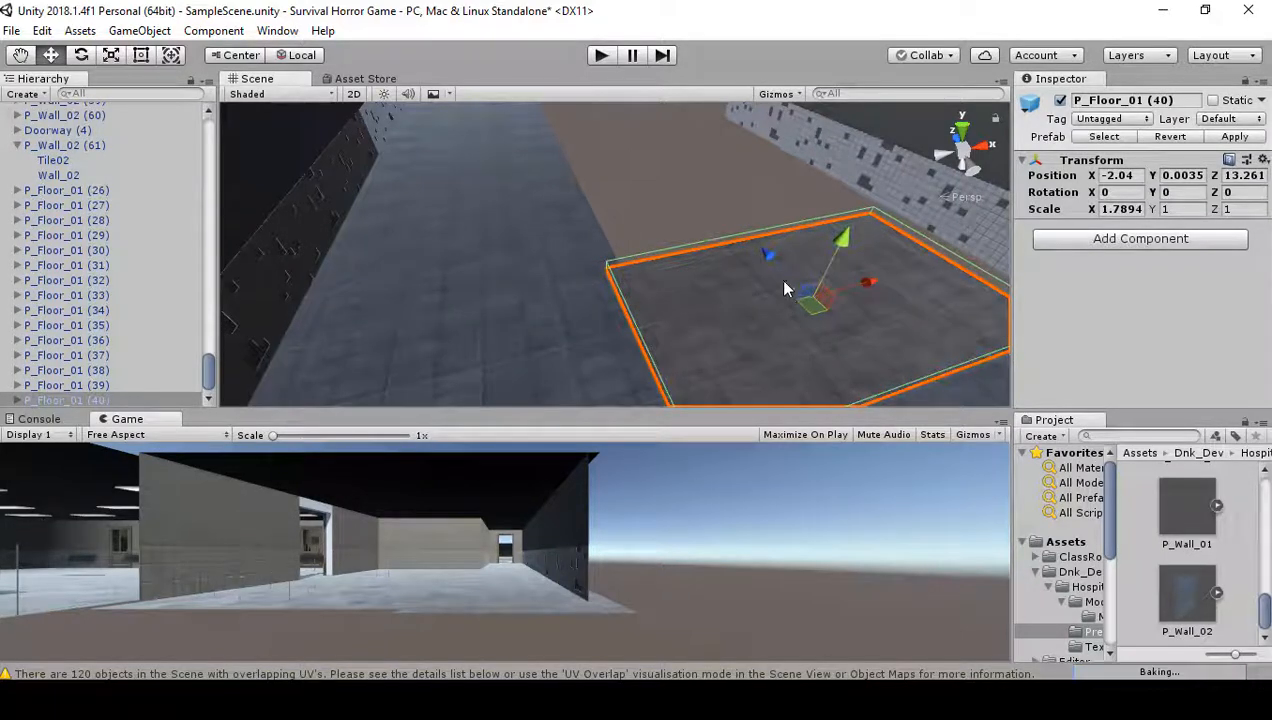
{"action": "left_click_drag", "start_coordinate": [768, 256], "coordinate": [736, 190]}
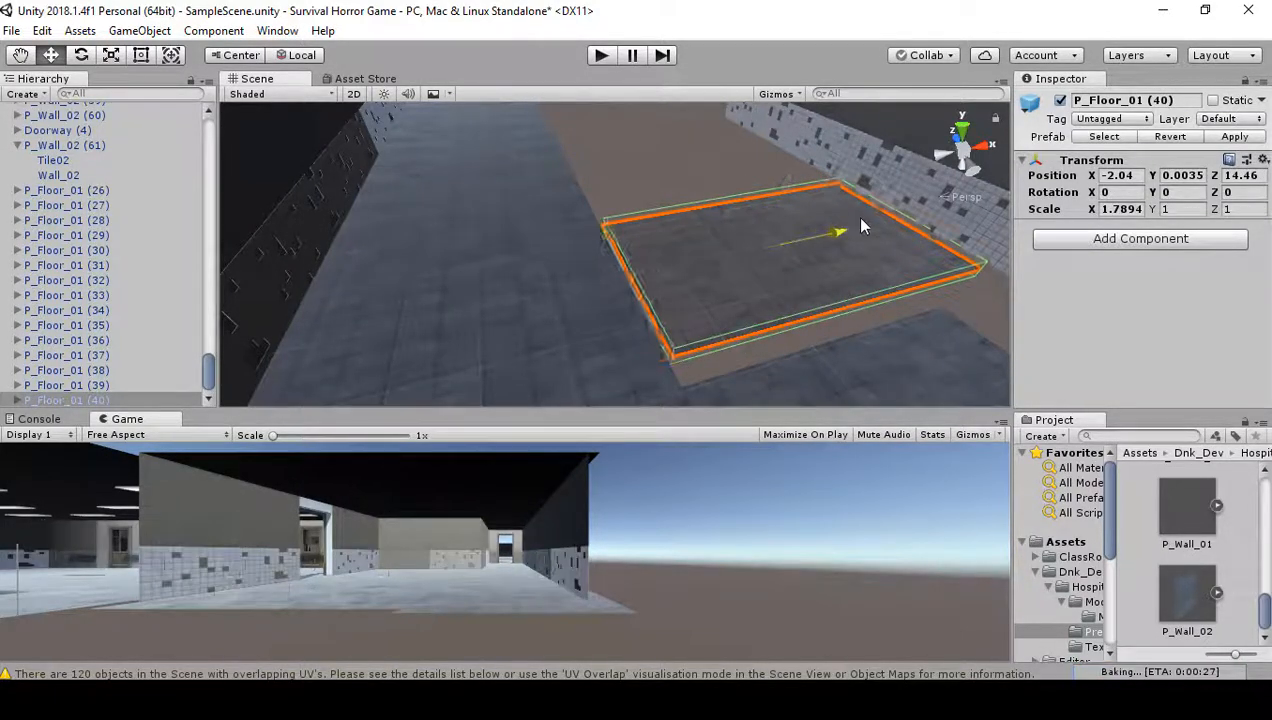
{"action": "left_click_drag", "start_coordinate": [862, 226], "coordinate": [866, 226]}
{"action": "left_click_drag", "start_coordinate": [717, 350], "coordinate": [688, 375]}
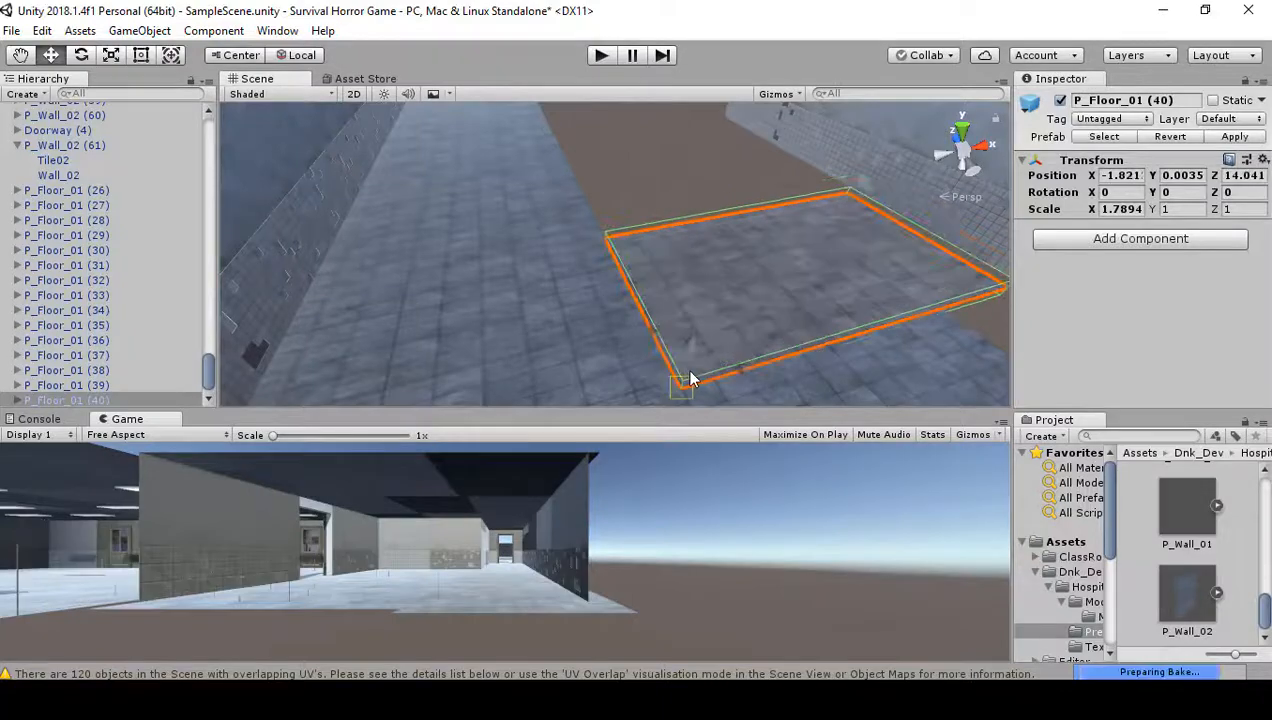
- Stretch the corner floor tile to a Z scale of about 1.61 and slide it to close the gap beside the middle tile
{"action": "right_click_drag", "start_coordinate": [698, 375], "coordinate": [775, 264]}
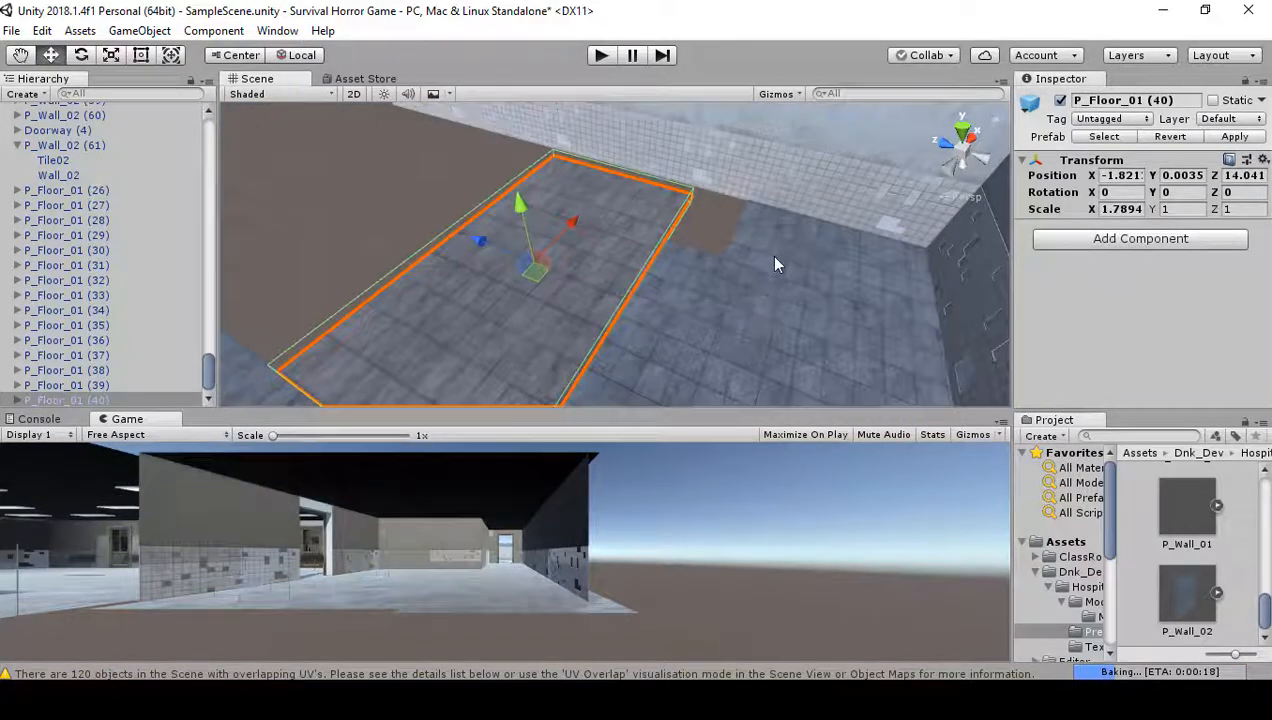
{"action": "left_click", "coordinate": [761, 229]}
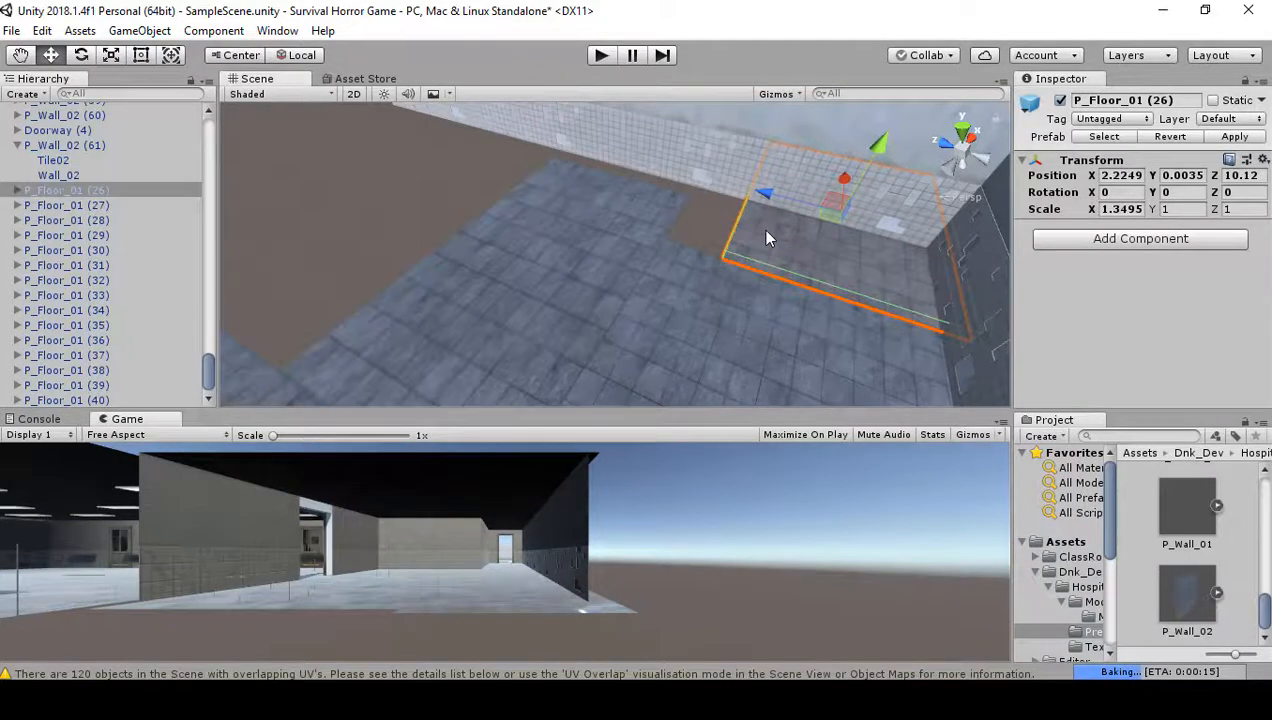
{"action": "right_click_drag", "start_coordinate": [746, 226], "coordinate": [762, 213]}
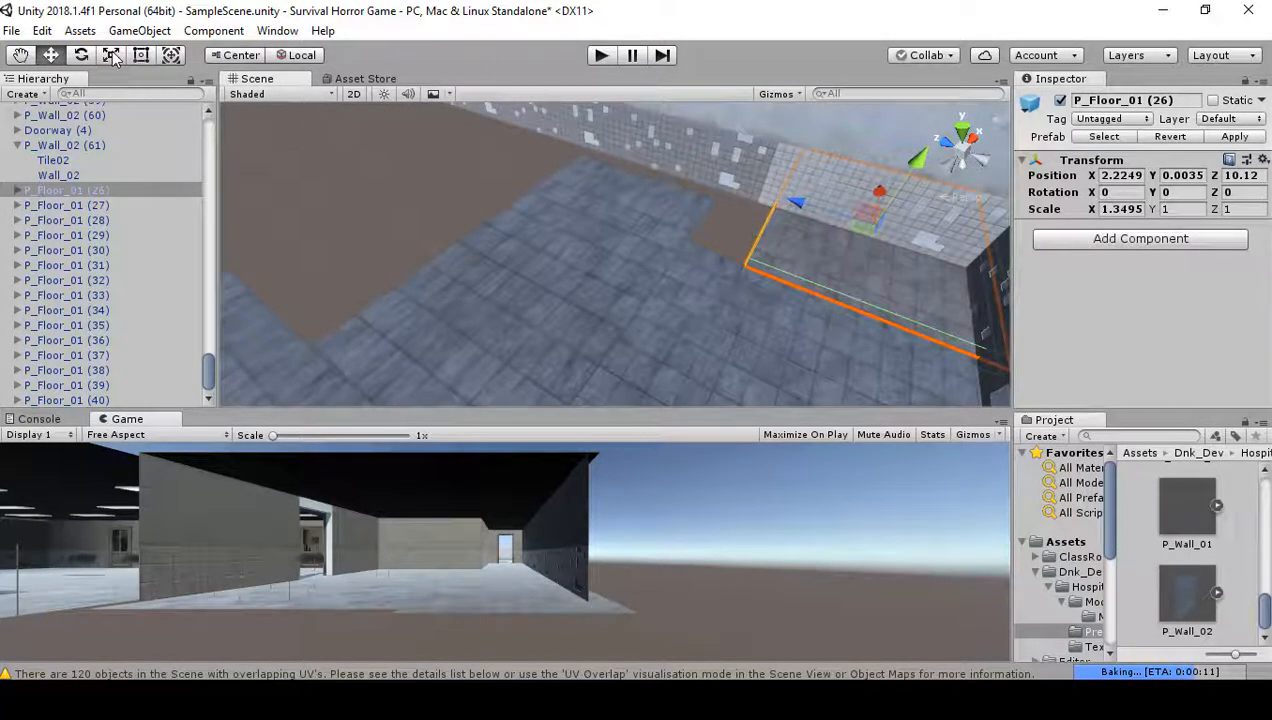
{"action": "left_click_drag", "start_coordinate": [768, 201], "coordinate": [677, 241]}
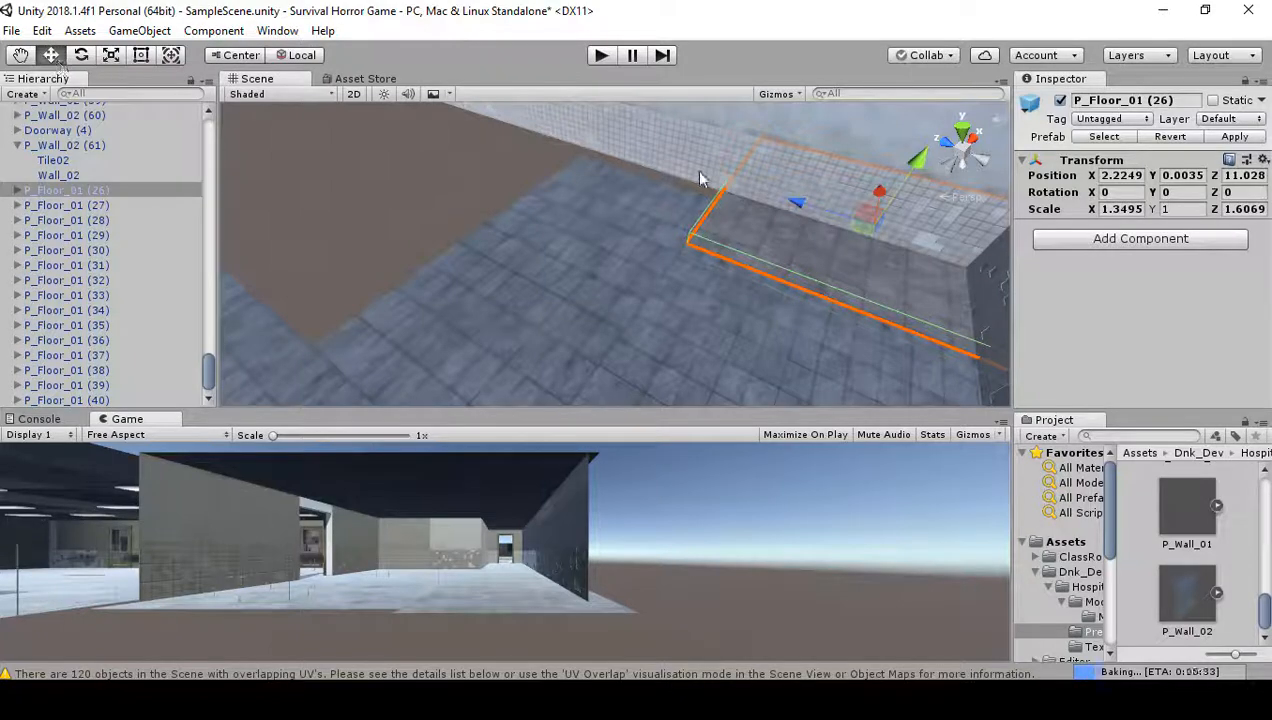
{"action": "left_click_drag", "start_coordinate": [808, 204], "coordinate": [670, 248]}
- Widen the middle floor tile to an X scale of about 2.04
{"action": "right_click_drag", "start_coordinate": [671, 248], "coordinate": [644, 232]}
{"action": "left_click", "coordinate": [644, 232]}
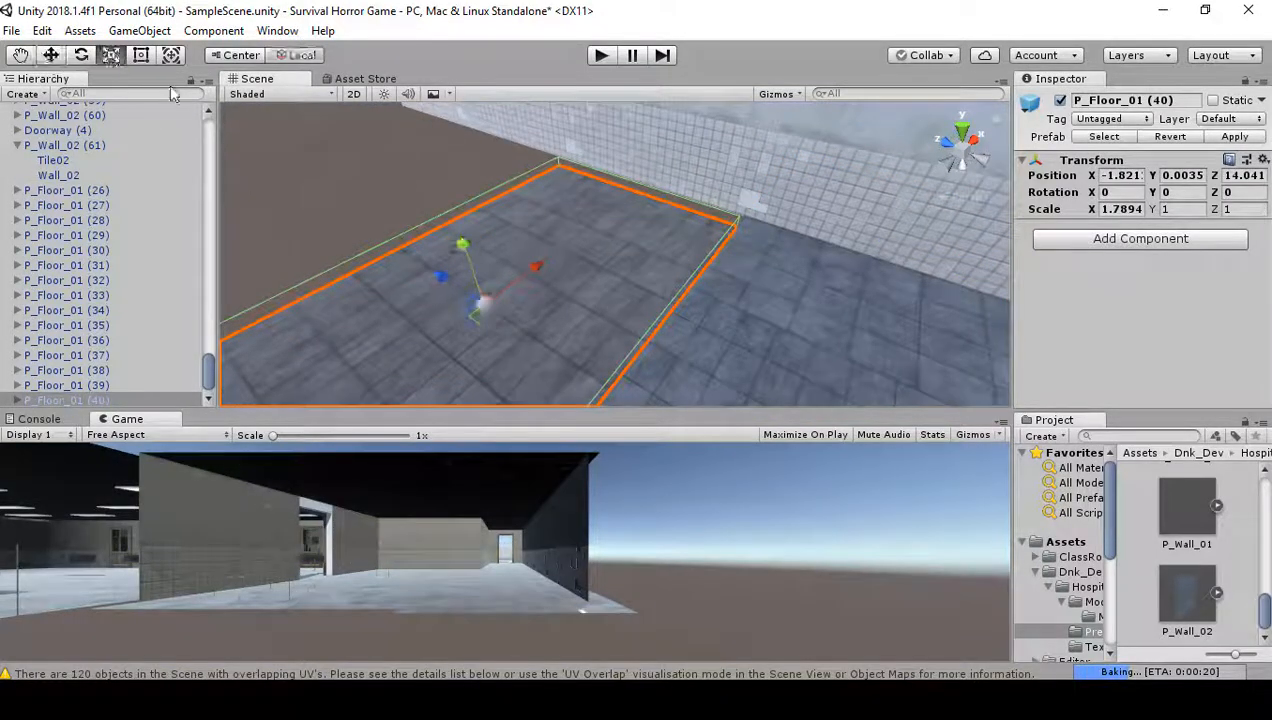
{"action": "left_click_drag", "start_coordinate": [537, 264], "coordinate": [546, 260]}
{"action": "left_click", "coordinate": [51, 60]}
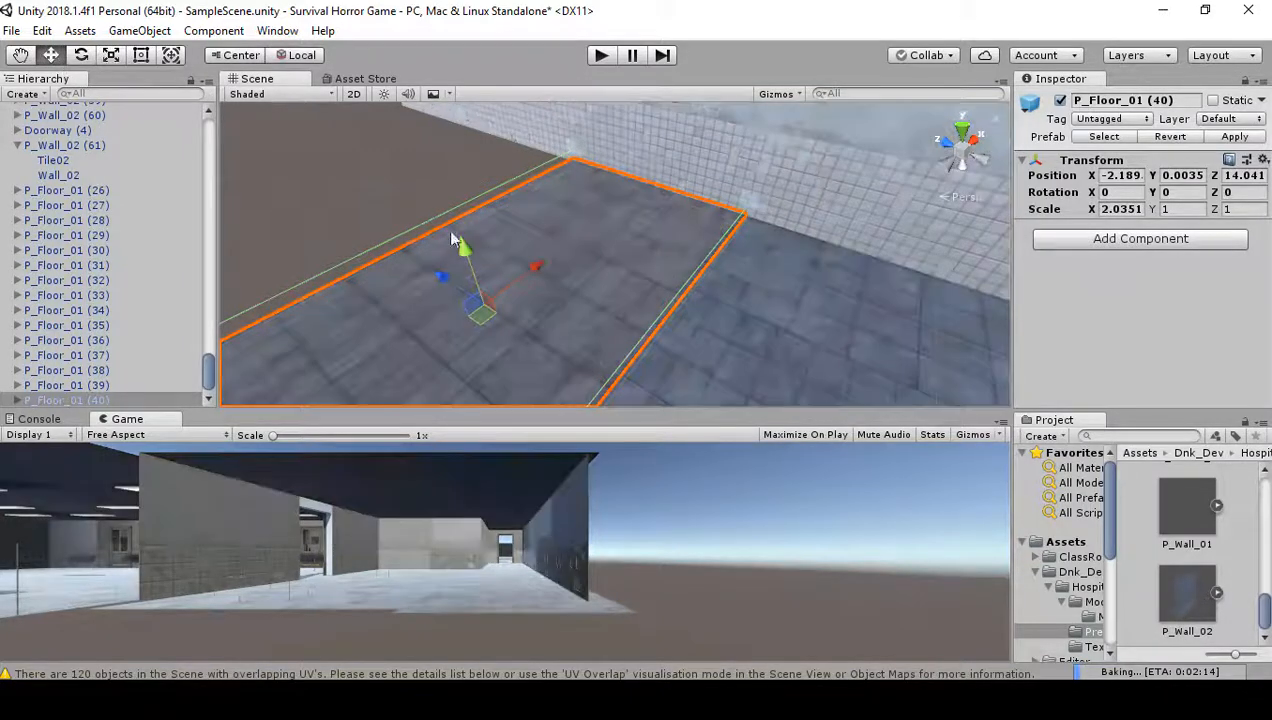
{"action": "left_click", "coordinate": [348, 193]}
{"action": "left_click", "coordinate": [562, 281]}
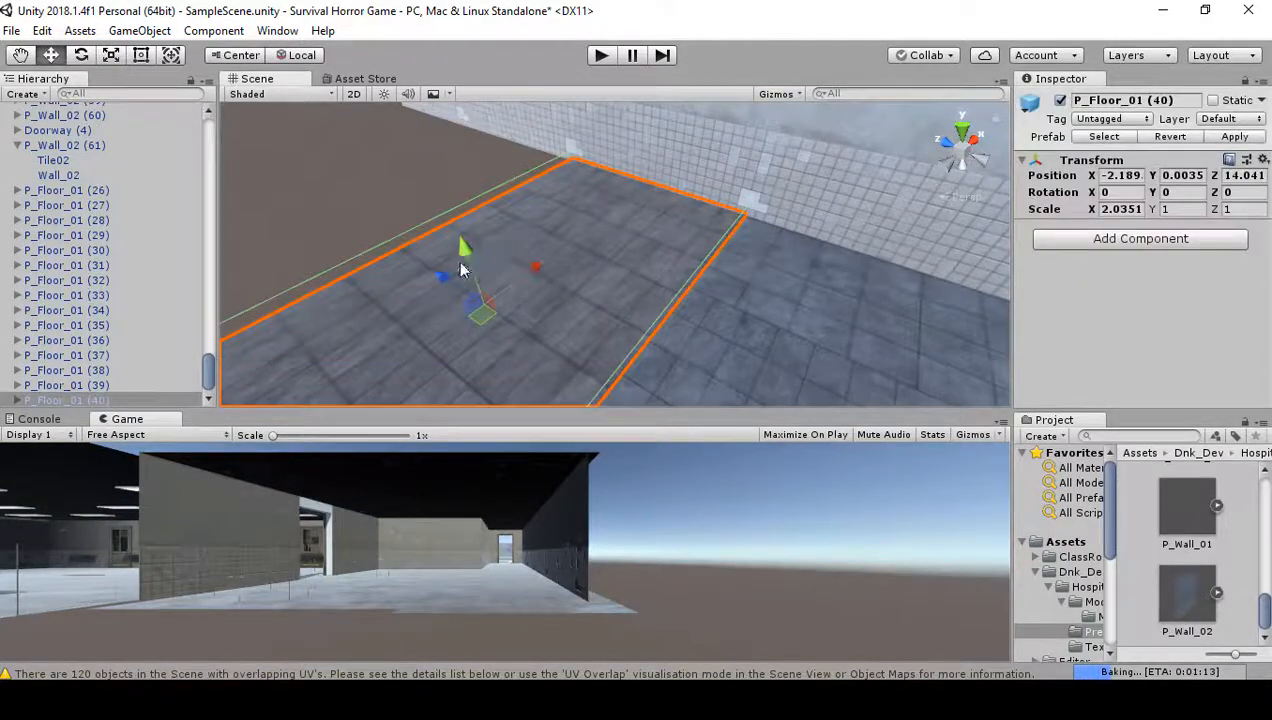
- Slide the widened middle tile toward the side wall and snap its corner to the neighbouring floor at about X -1.82
{"action": "key", "text": "f"}
{"action": "left_click_drag", "start_coordinate": [645, 232], "coordinate": [690, 221]}
{"action": "right_click_drag", "start_coordinate": [572, 288], "coordinate": [461, 335]}
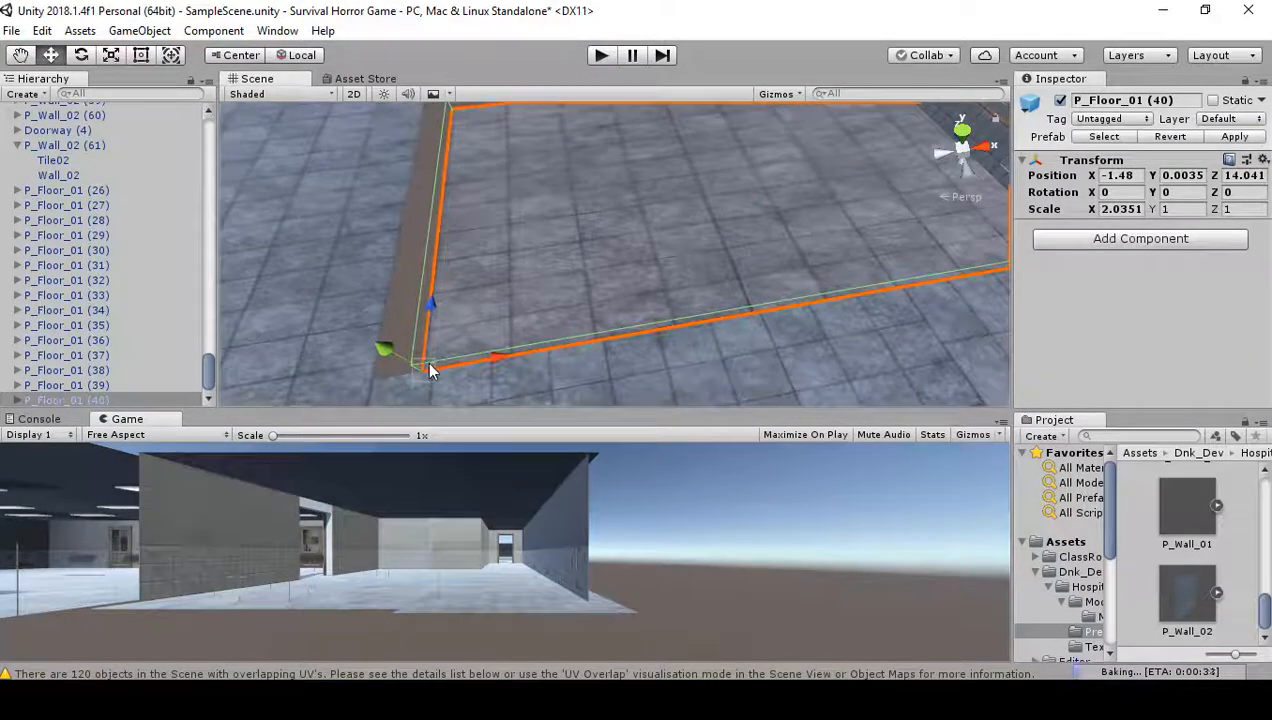
{"action": "left_click_drag", "start_coordinate": [430, 370], "coordinate": [376, 373]}
- Duplicate the widened tile along the unfloored middle strip and snap the copy to its edge at about Z 17.03
{"action": "right_click_drag", "start_coordinate": [420, 316], "coordinate": [400, 190]}
{"action": "key", "text": "w"}
{"action": "key", "text": "s"}
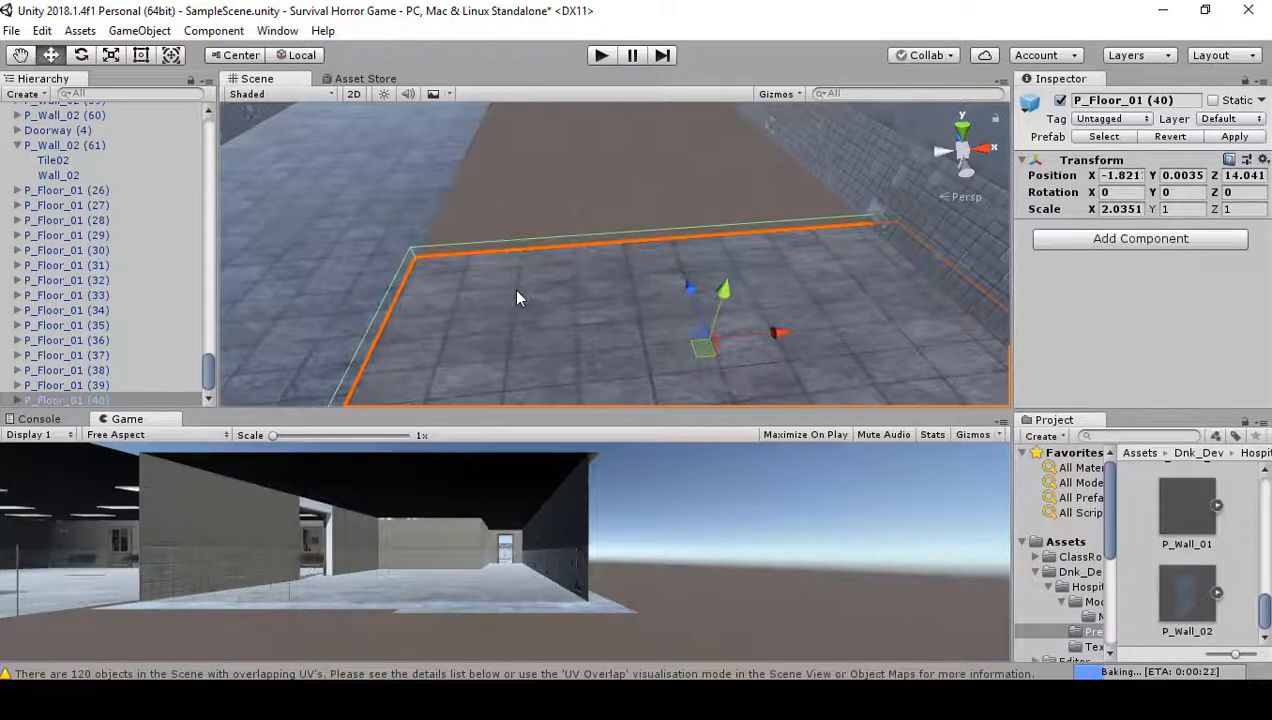
{"action": "key", "text": "ctrl+d"}
{"action": "left_click_drag", "start_coordinate": [680, 300], "coordinate": [597, 40]}
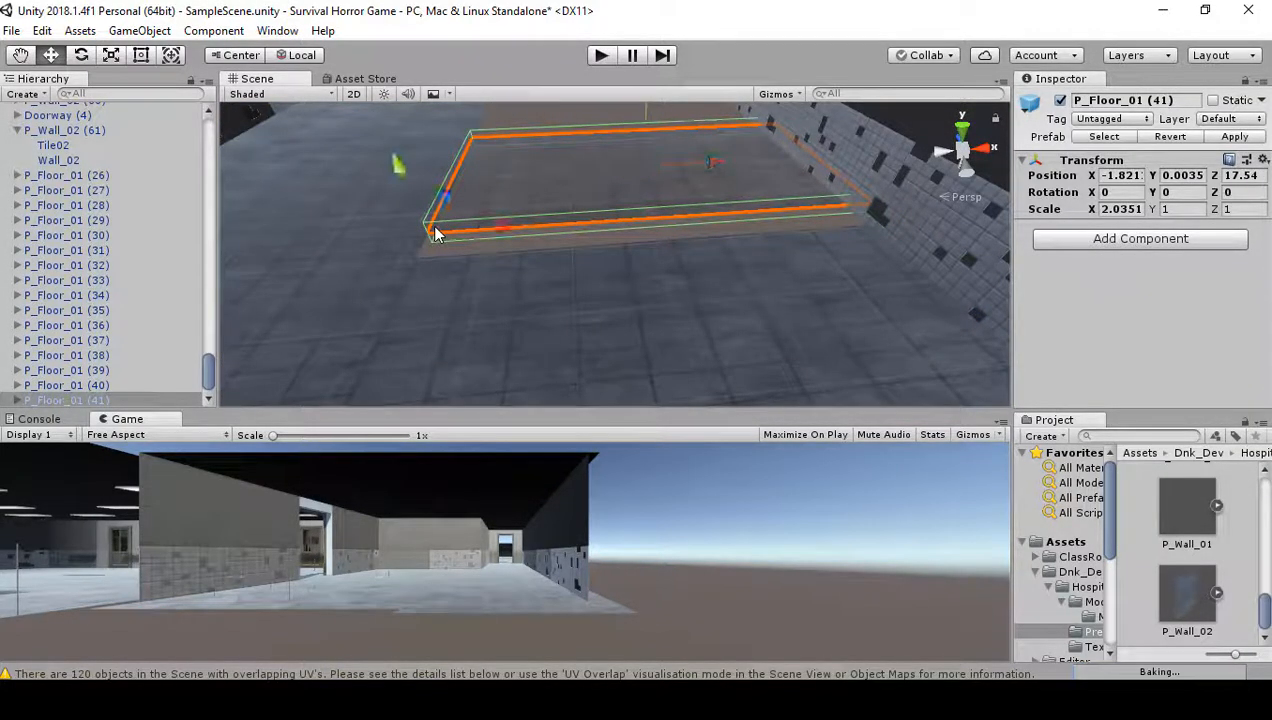
{"action": "left_click_drag", "start_coordinate": [435, 229], "coordinate": [420, 252]}
- Duplicate the newest middle tile and snap the copy against it at about Z 20.02
{"action": "right_click_drag", "start_coordinate": [452, 258], "coordinate": [829, 207]}
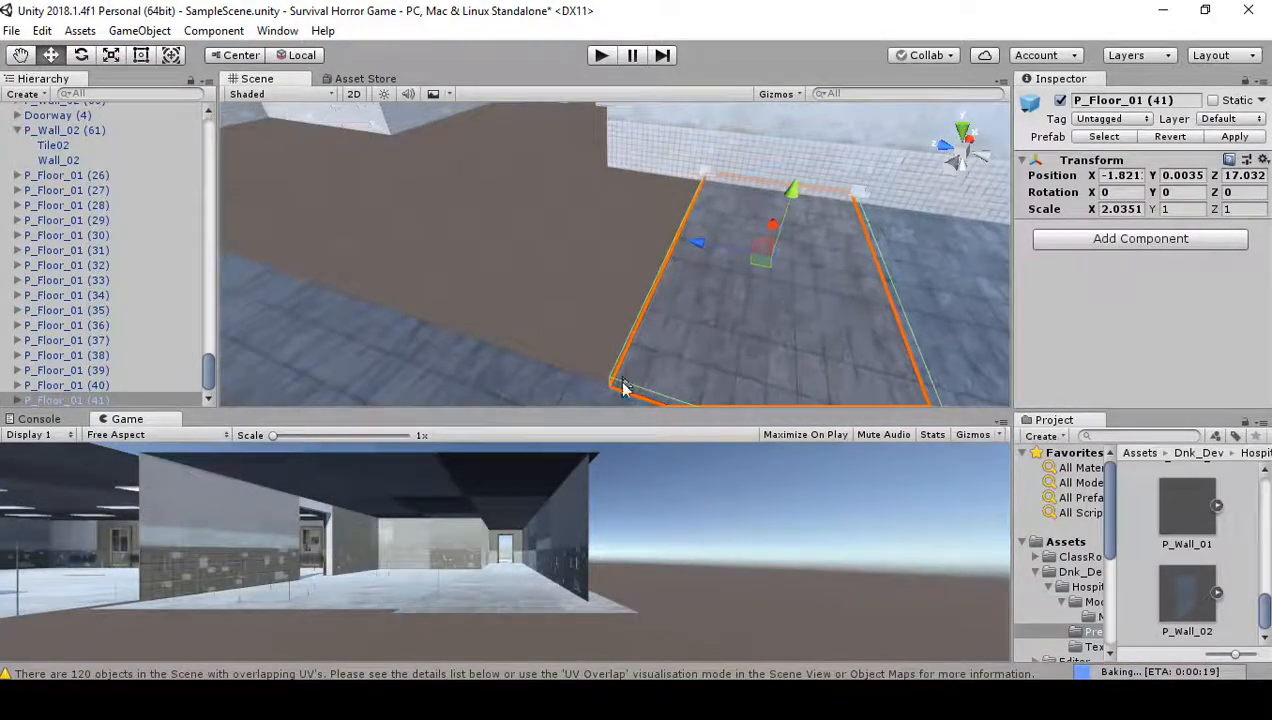
{"action": "key", "text": "ctrl+d"}
{"action": "left_click_drag", "start_coordinate": [686, 286], "coordinate": [506, 286]}
{"action": "left_click_drag", "start_coordinate": [557, 363], "coordinate": [604, 382]}
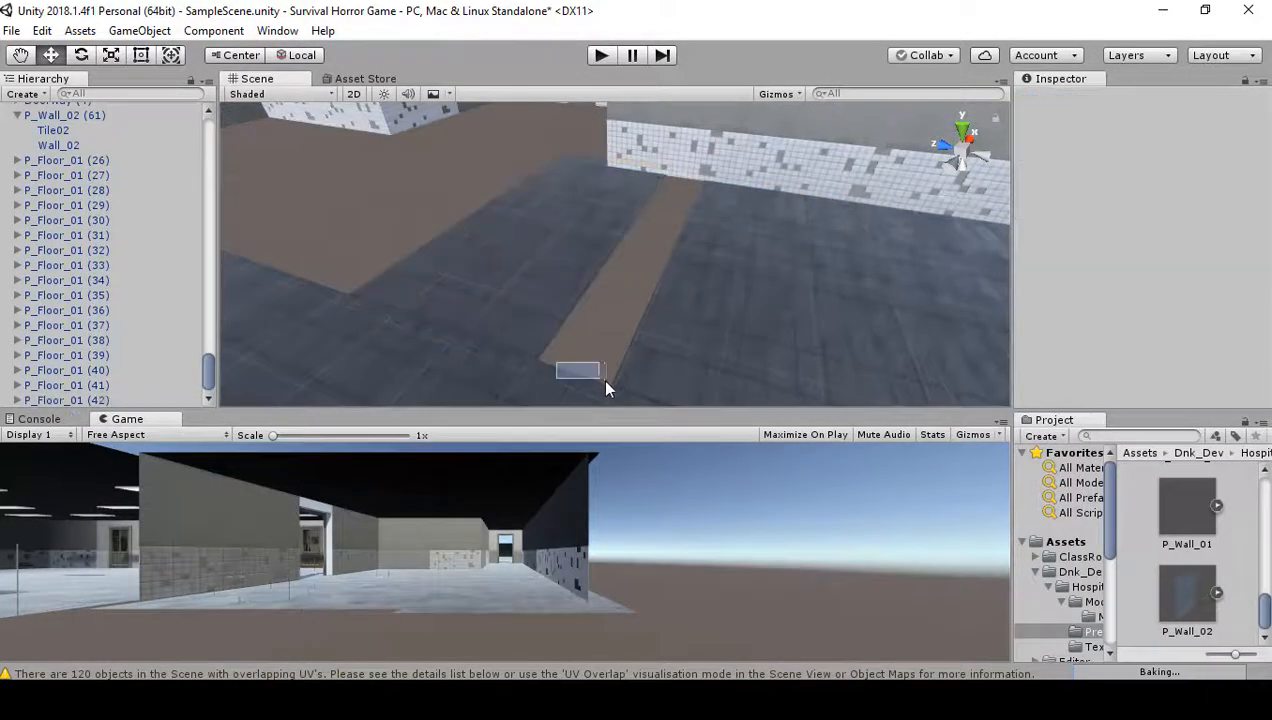
{"action": "left_click", "coordinate": [534, 339]}
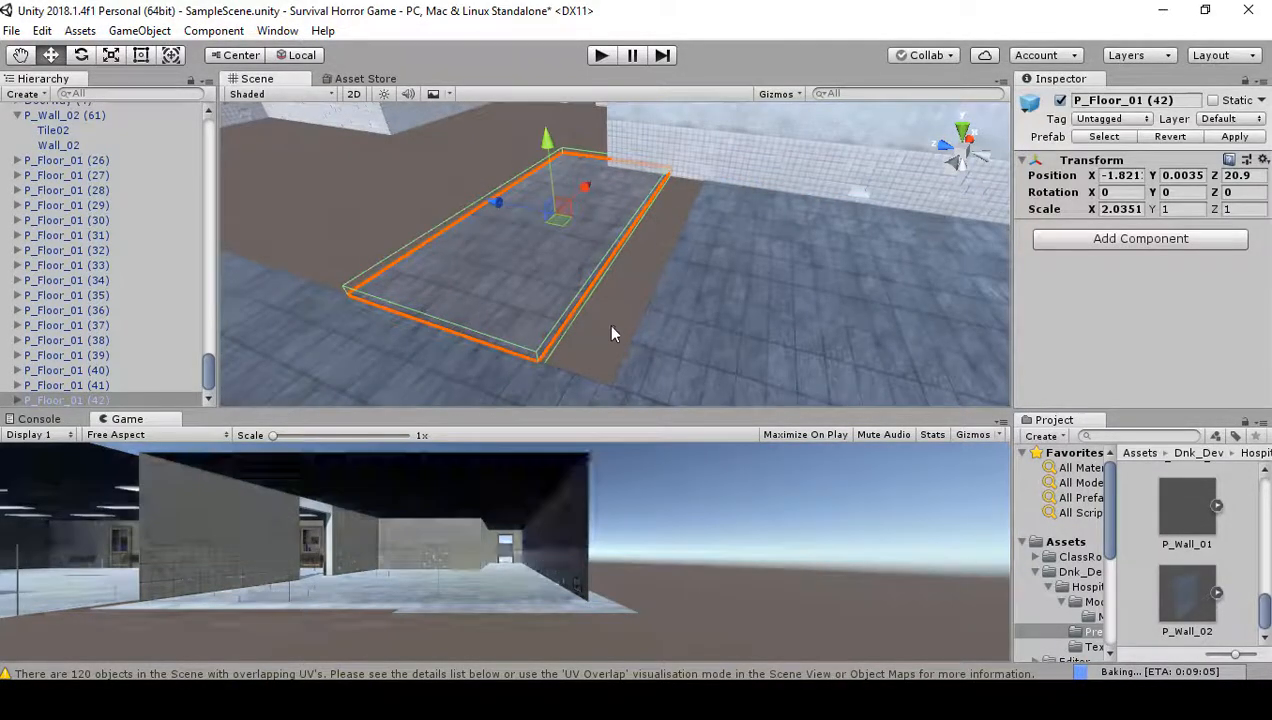
{"action": "left_click_drag", "start_coordinate": [556, 360], "coordinate": [590, 380]}
- Add another duplicate to the middle floor row, snapped to the last tile at about Z 23.01
{"action": "right_click_drag", "start_coordinate": [550, 308], "coordinate": [484, 211]}
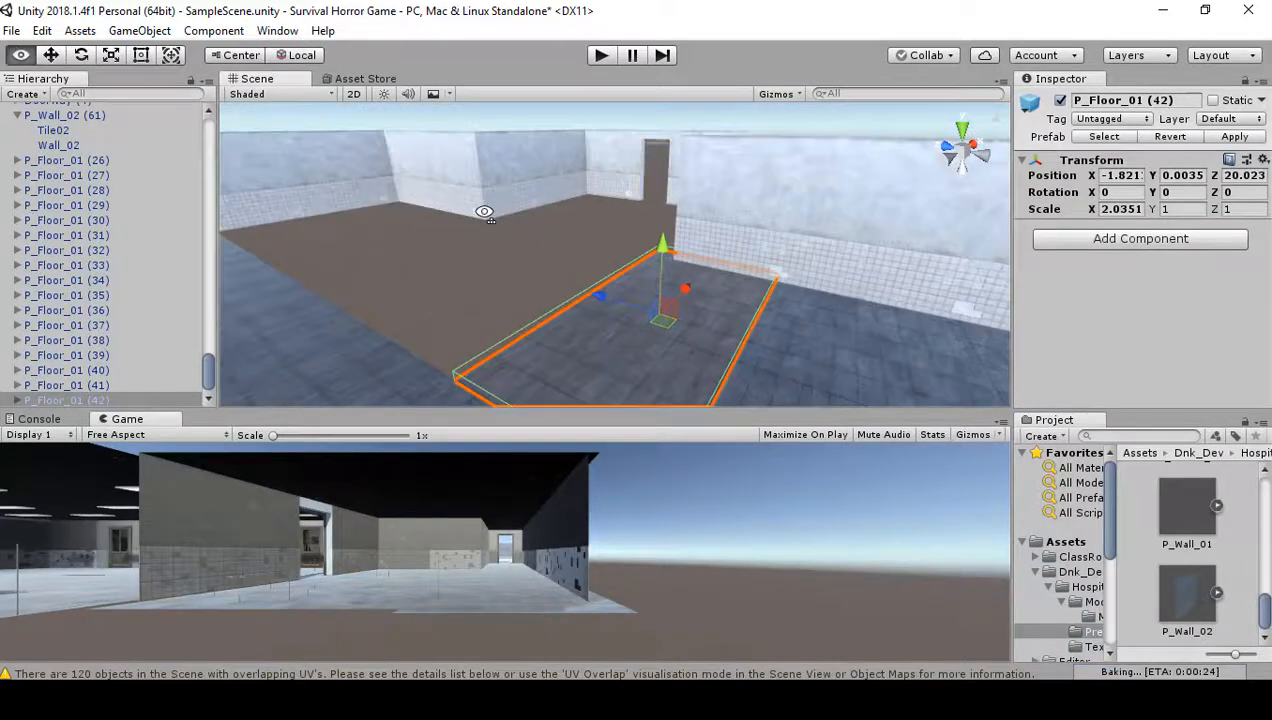
{"action": "key", "text": "ctrl+d"}
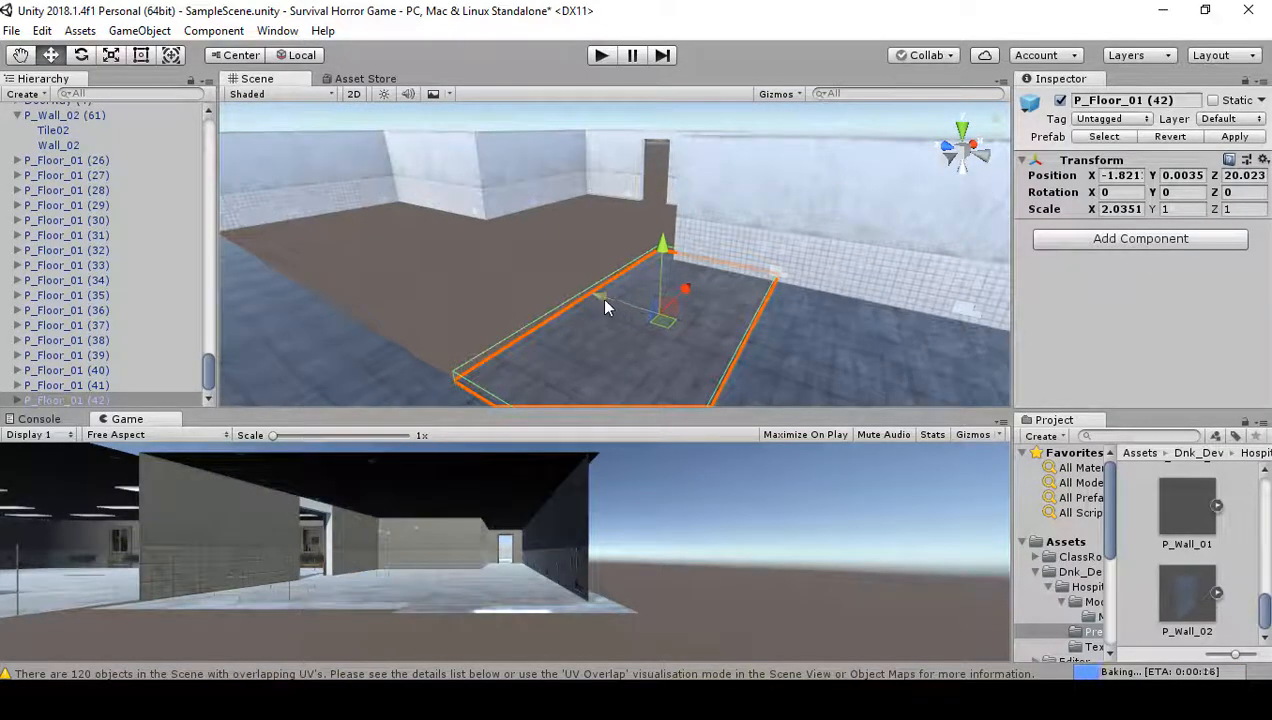
{"action": "left_click_drag", "start_coordinate": [600, 297], "coordinate": [391, 245]}
{"action": "key", "text": "v"}
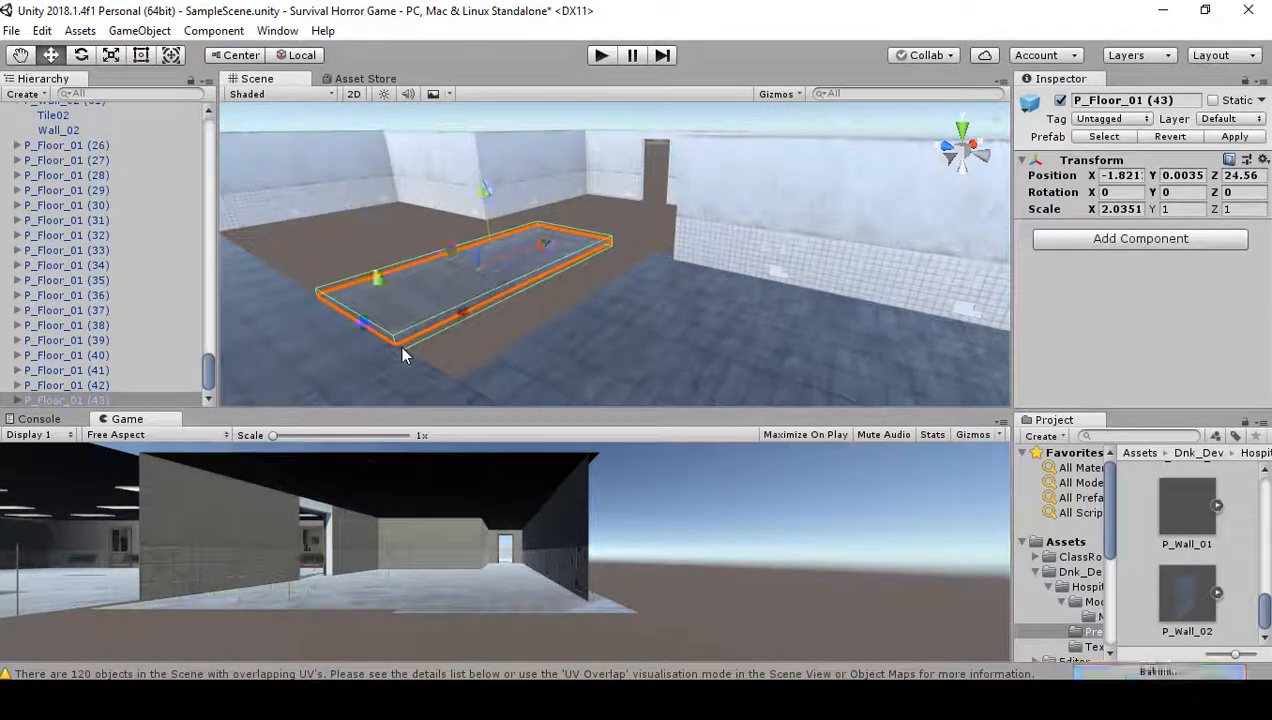
{"action": "left_click_drag", "start_coordinate": [399, 345], "coordinate": [443, 378]}
- Extend the middle floor row with a further duplicate snapped at about Z 26
{"action": "right_click_drag", "start_coordinate": [465, 330], "coordinate": [670, 285]}
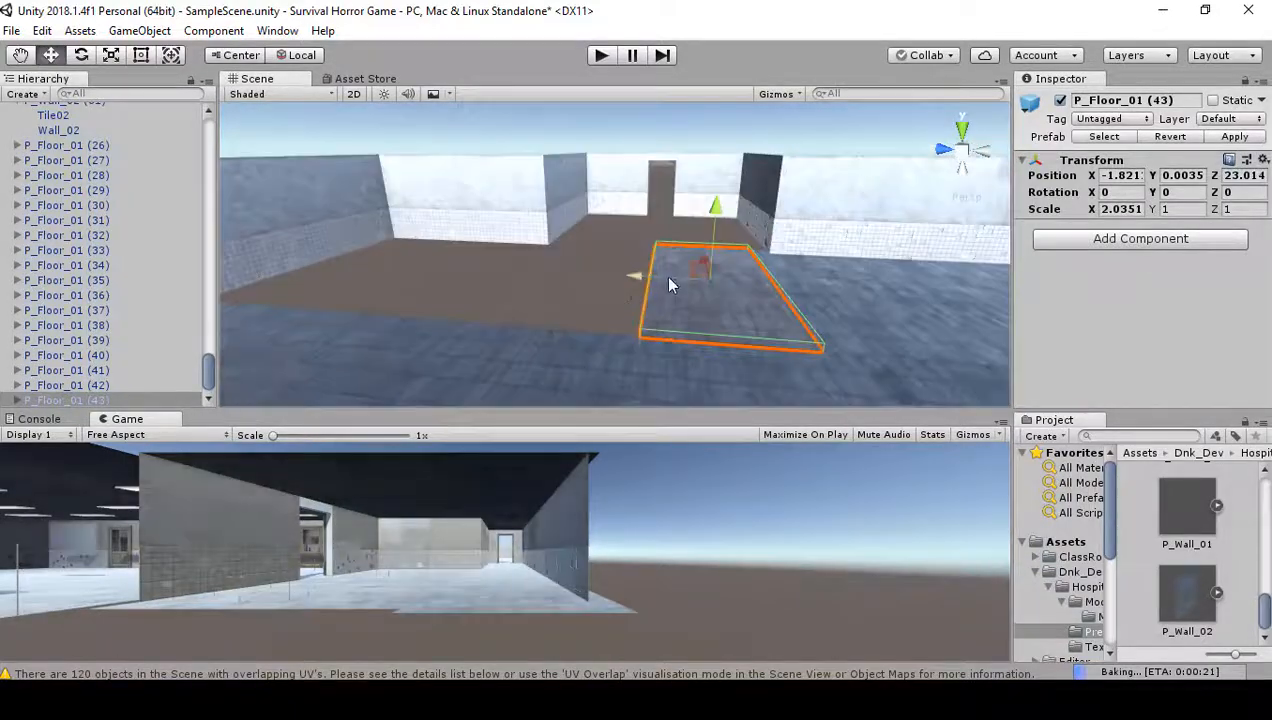
{"action": "key", "text": "ctrl+d"}
{"action": "left_click_drag", "start_coordinate": [650, 288], "coordinate": [511, 304]}
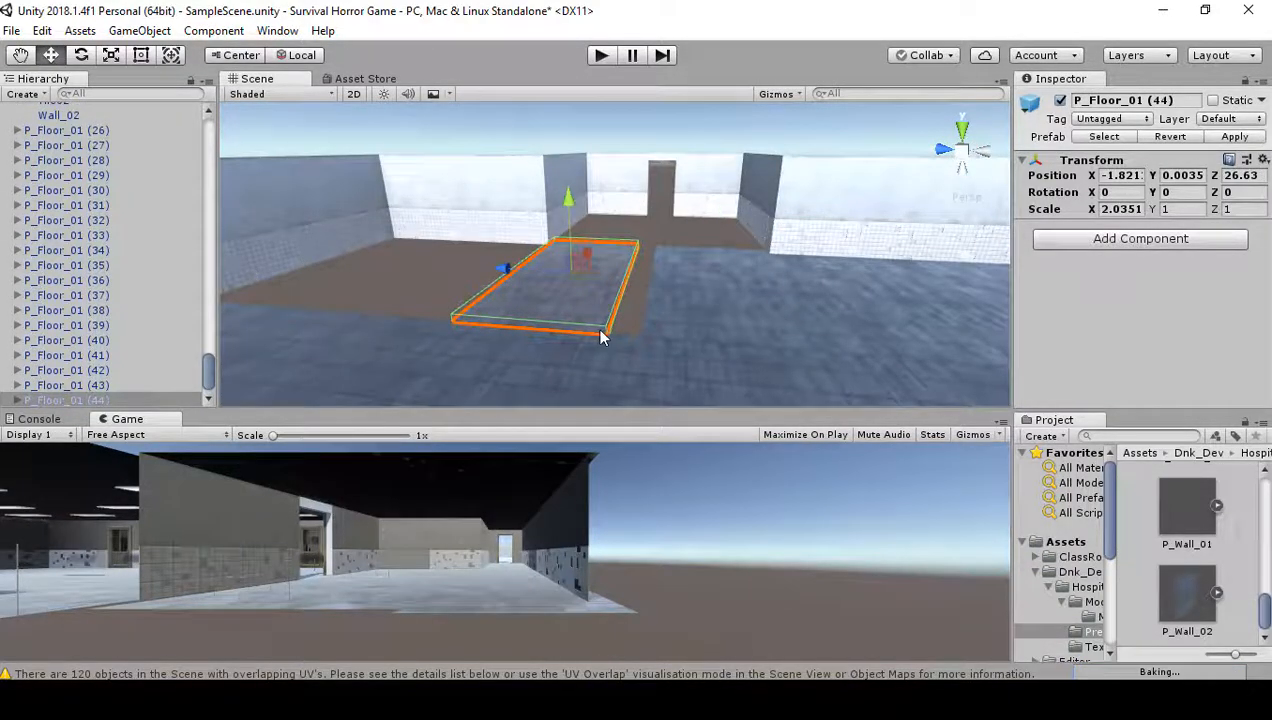
{"action": "key", "text": "v"}
{"action": "left_click_drag", "start_coordinate": [601, 334], "coordinate": [636, 345]}
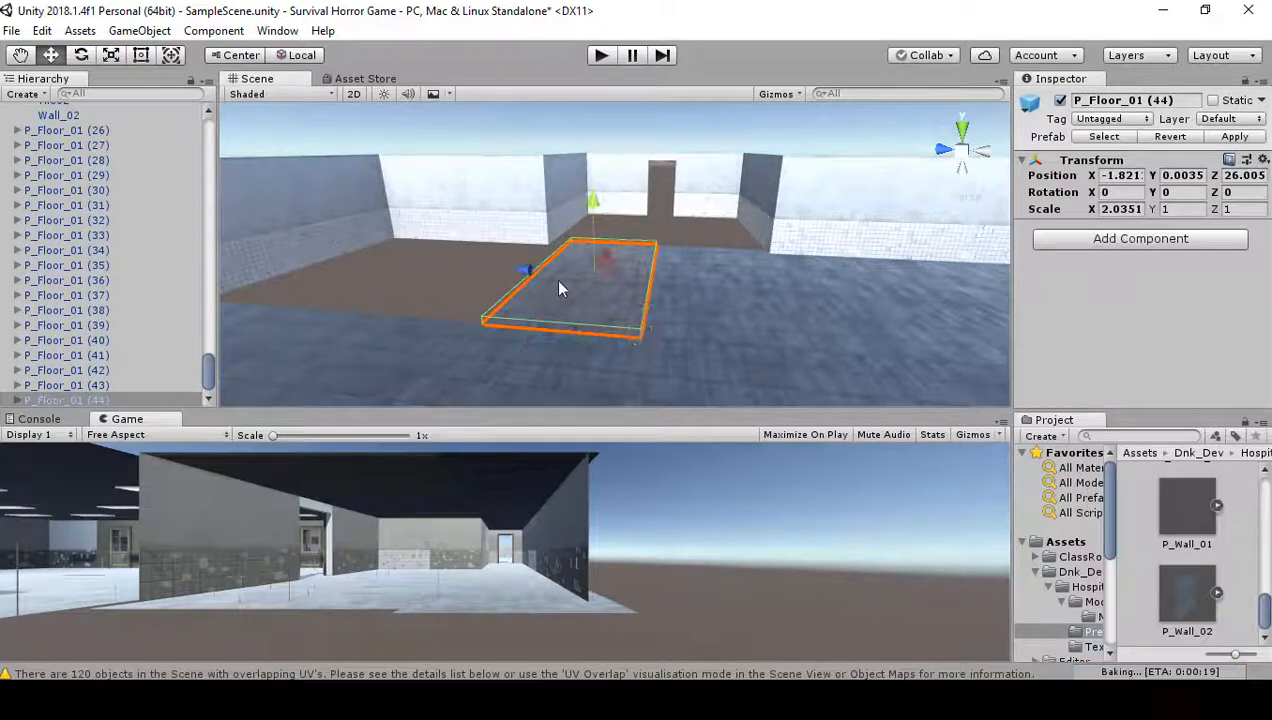
- Duplicate the end tile of the middle row and snap the copy at about Z 29
{"action": "key", "text": "ctrl+d"}
{"action": "left_click_drag", "start_coordinate": [522, 272], "coordinate": [418, 267]}
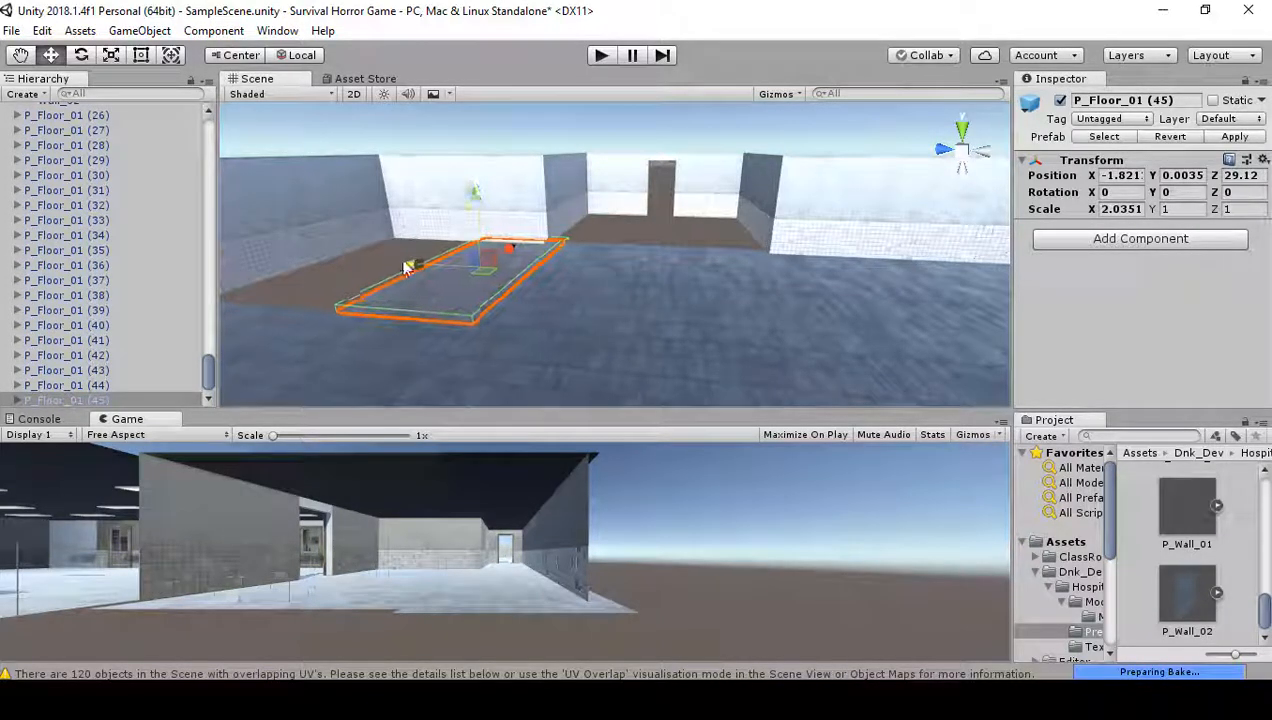
{"action": "key", "text": "v"}
{"action": "left_click_drag", "start_coordinate": [456, 319], "coordinate": [488, 336]}
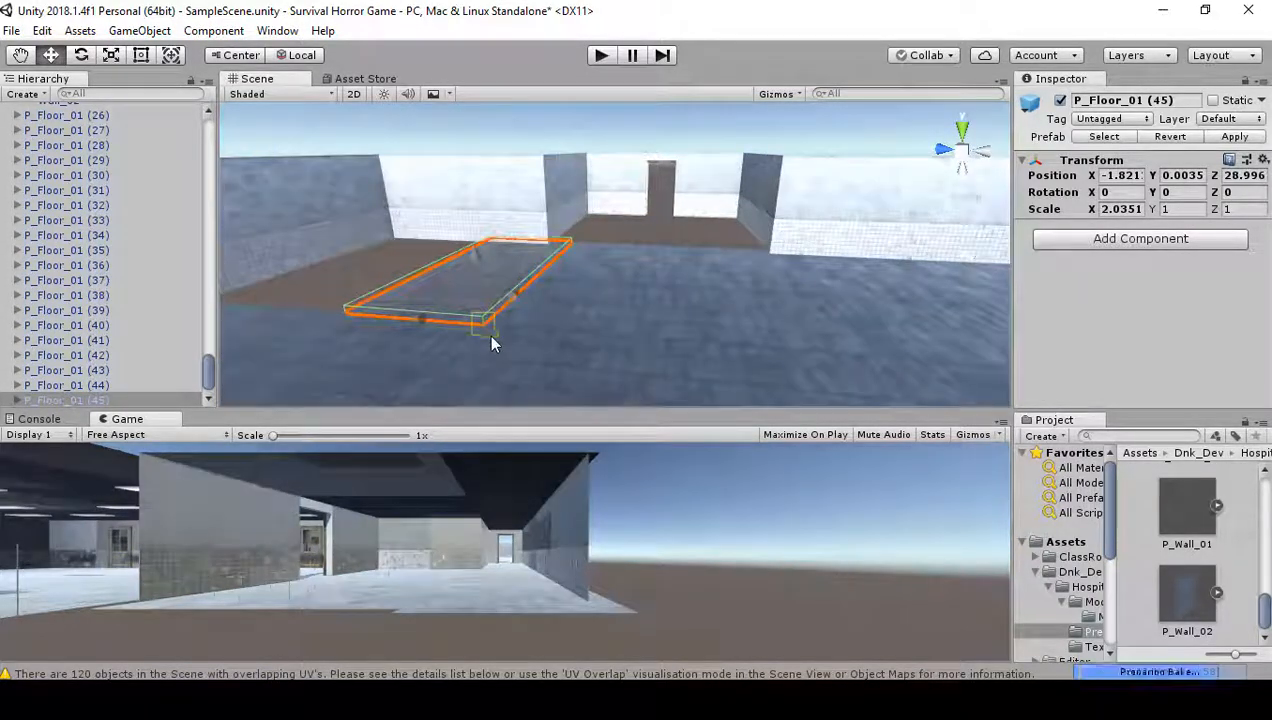
- Duplicate the end tile once more toward the far wall and snap the copy at about Z 31.99
{"action": "right_click_drag", "start_coordinate": [458, 309], "coordinate": [487, 304]}
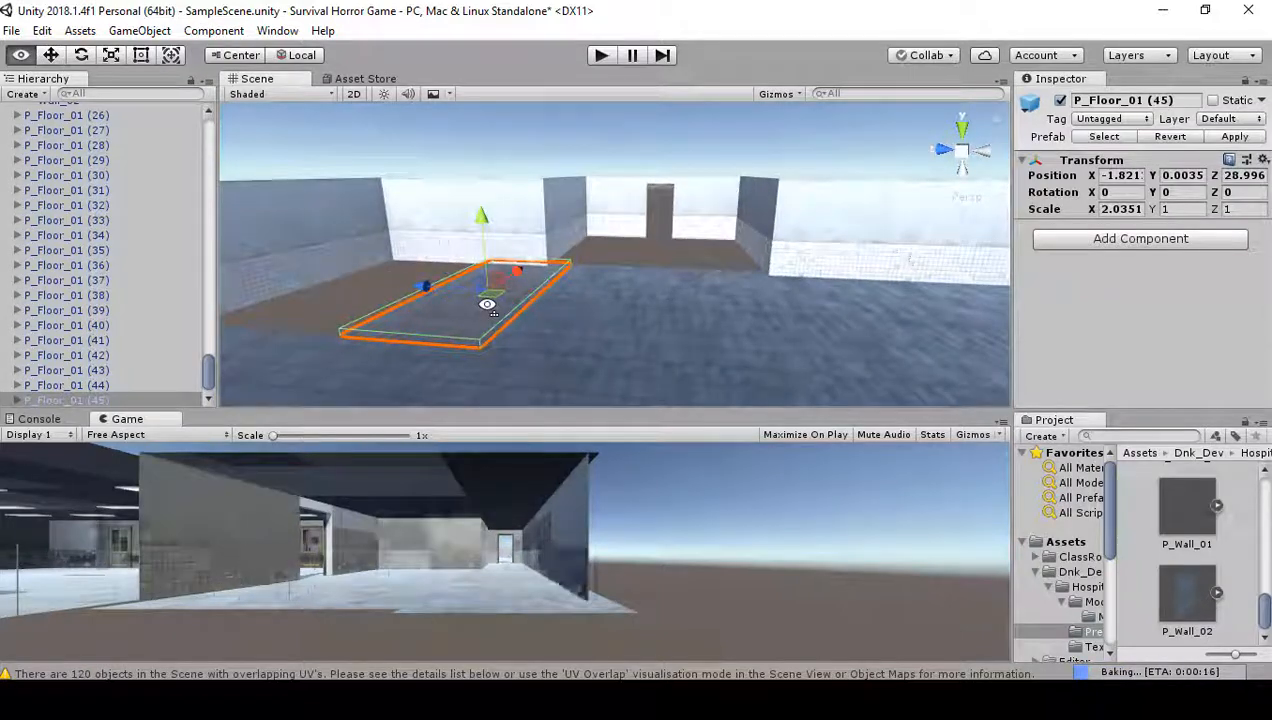
{"action": "key", "text": "ctrl+d"}
{"action": "left_click_drag", "start_coordinate": [420, 287], "coordinate": [295, 268]}
{"action": "key", "text": "v"}
{"action": "left_click_drag", "start_coordinate": [304, 332], "coordinate": [335, 352]}
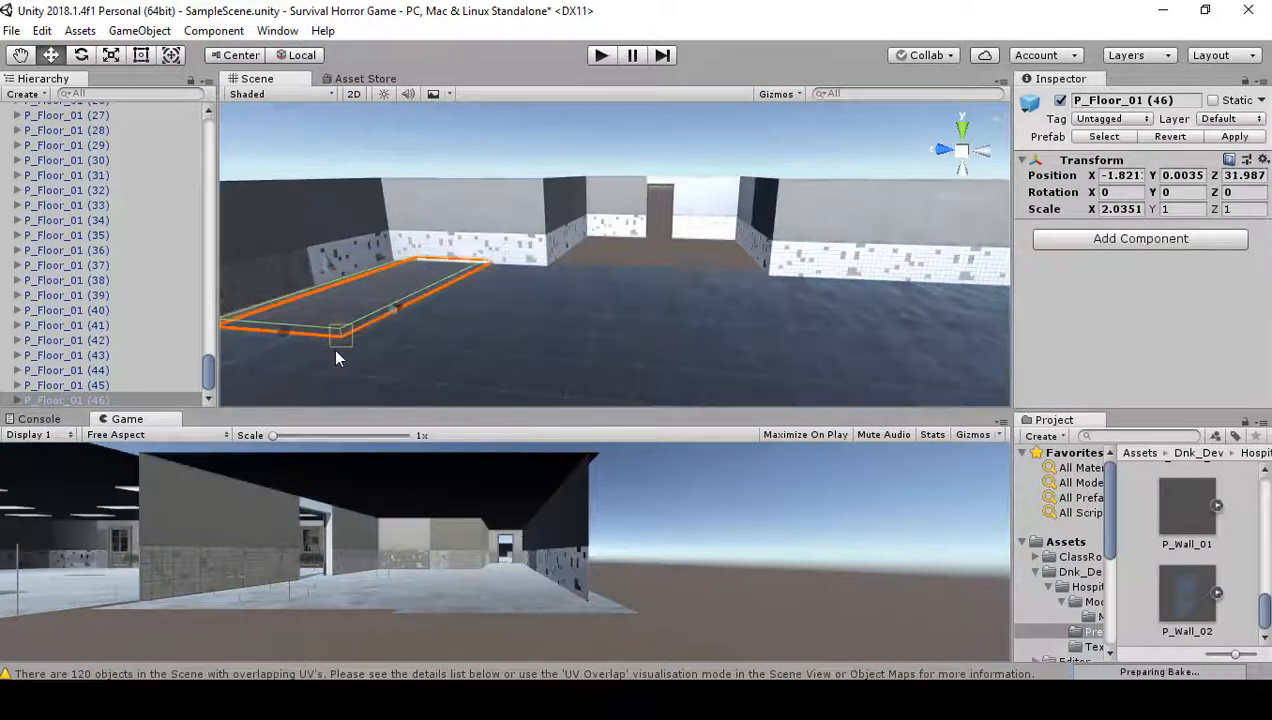
- Stretch the last middle tile to a Z scale of about 1.57 and snap it back to its neighbour at Z 33.701
{"action": "right_click_drag", "start_coordinate": [434, 329], "coordinate": [590, 428]}
{"action": "key", "text": "s"}
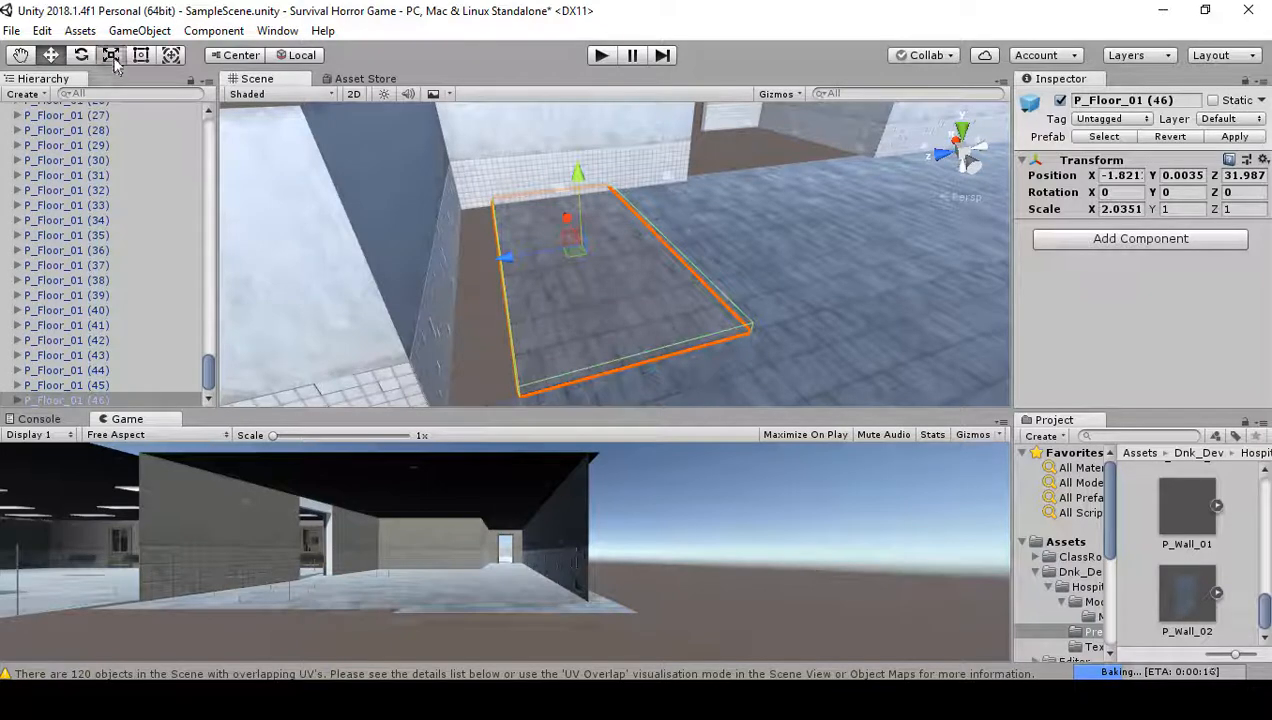
{"action": "left_click_drag", "start_coordinate": [493, 266], "coordinate": [453, 272]}
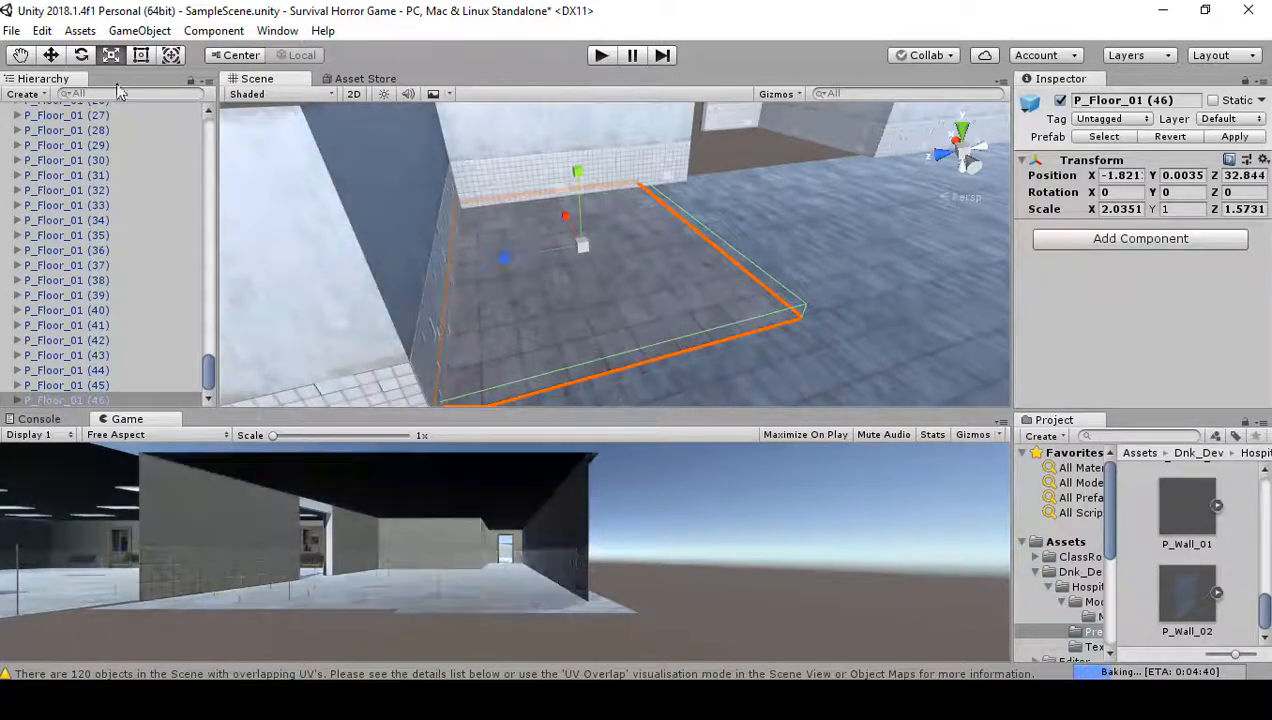
{"action": "left_click_drag", "start_coordinate": [505, 276], "coordinate": [443, 279]}
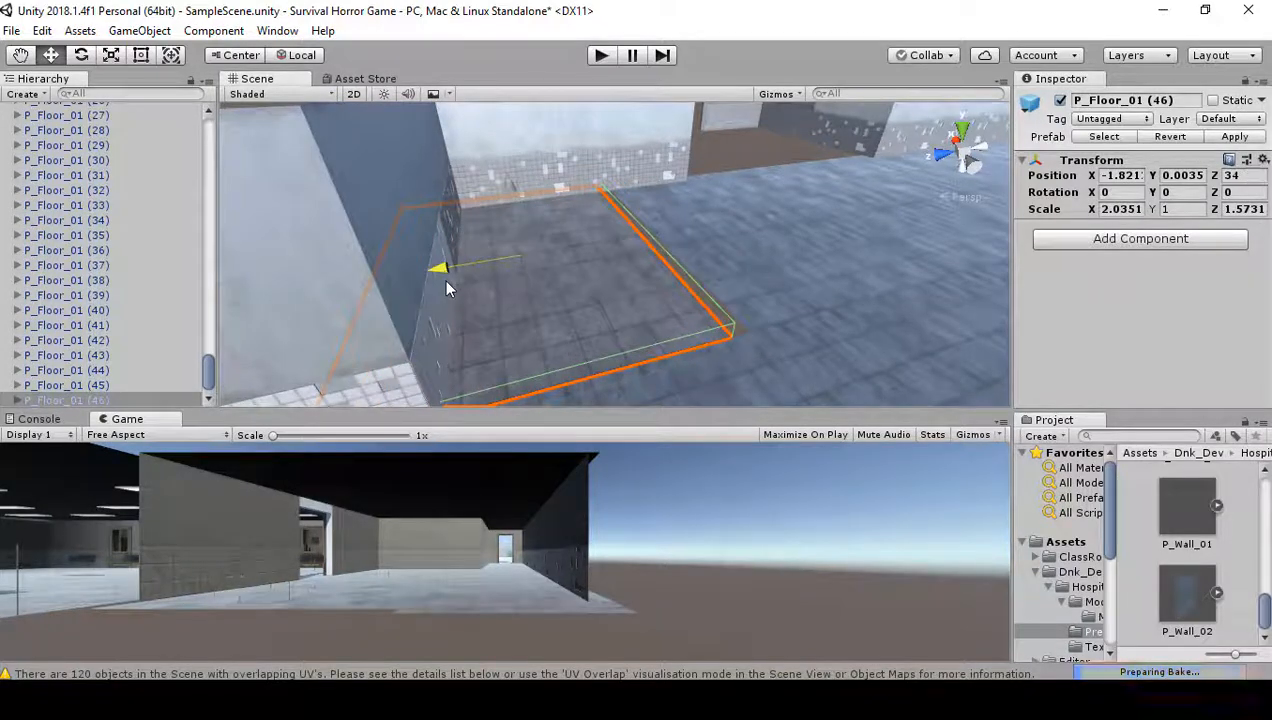
{"action": "key", "text": "v"}
{"action": "left_click_drag", "start_coordinate": [728, 335], "coordinate": [745, 331]}
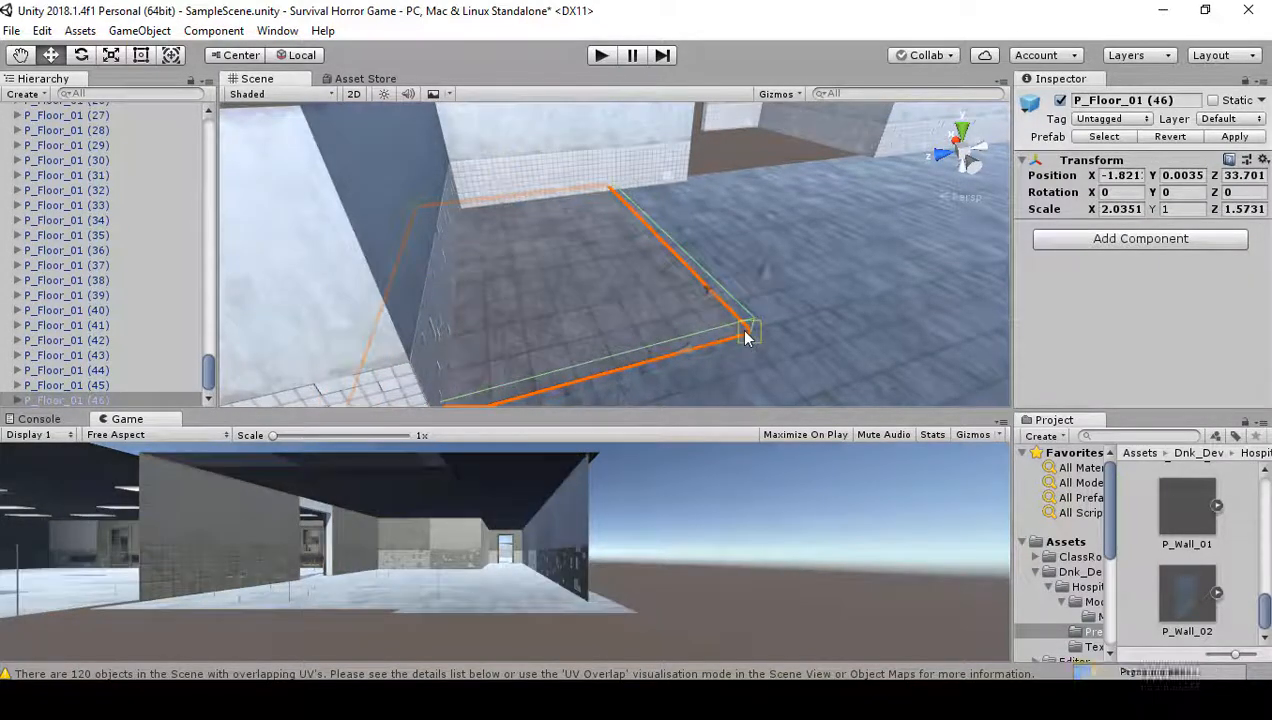
- Duplicate the middle-row tile at Z 23.014 and move the copy into the unfloored area by the doorway, at X 4.54
{"action": "right_click_drag", "start_coordinate": [724, 335], "coordinate": [812, 280]}
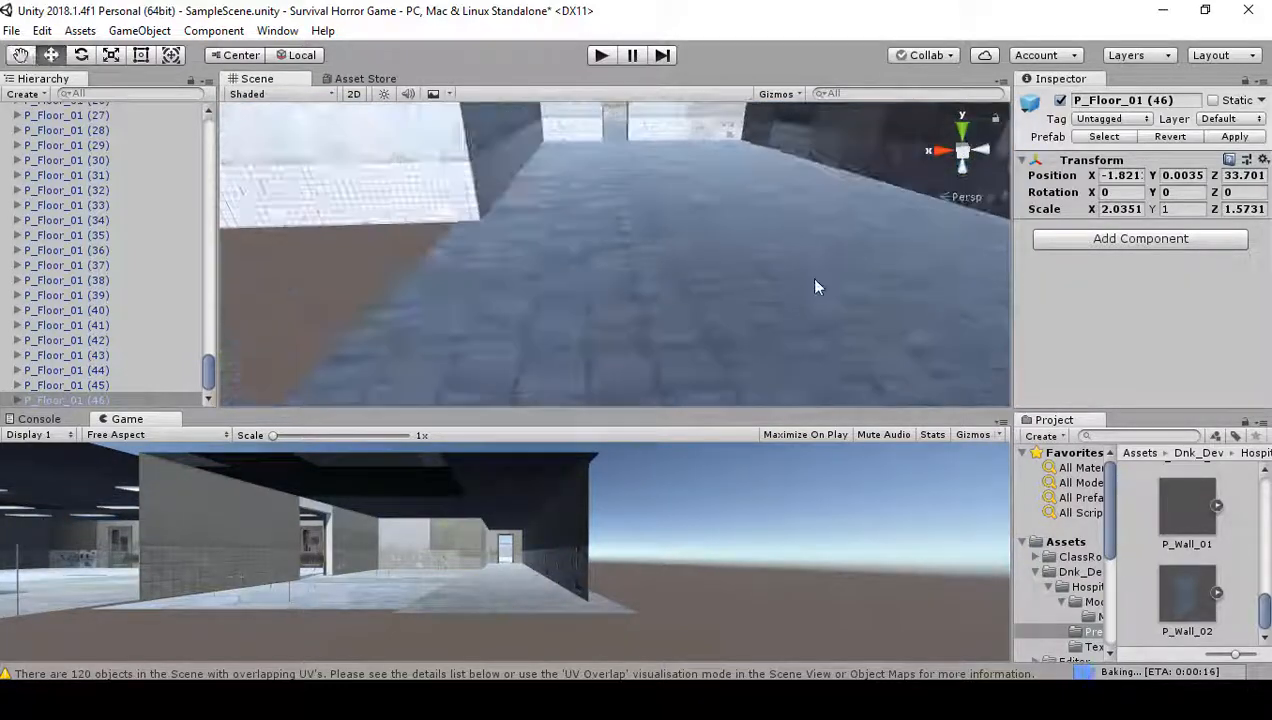
{"action": "left_click", "coordinate": [538, 272]}
{"action": "left_click_drag", "start_coordinate": [558, 268], "coordinate": [278, 277], "text": "alt"}
{"action": "key", "text": "ctrl+d"}
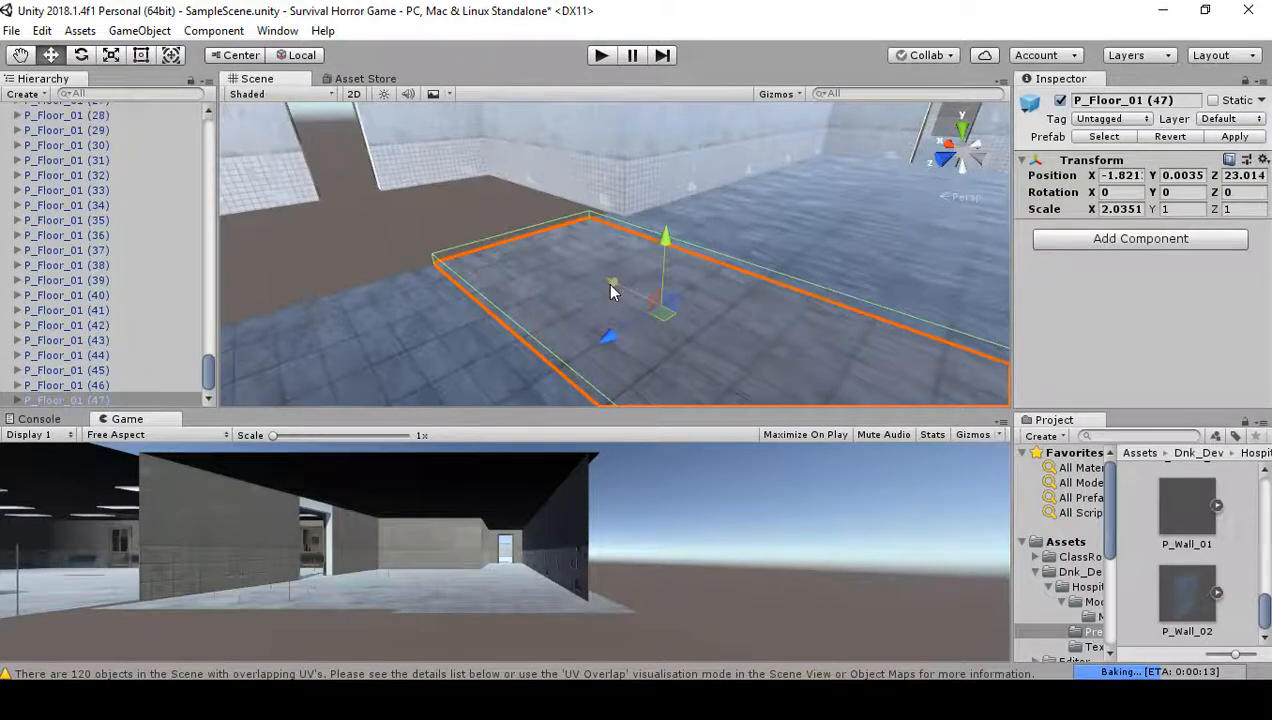
{"action": "left_click_drag", "start_coordinate": [606, 282], "coordinate": [240, 111]}
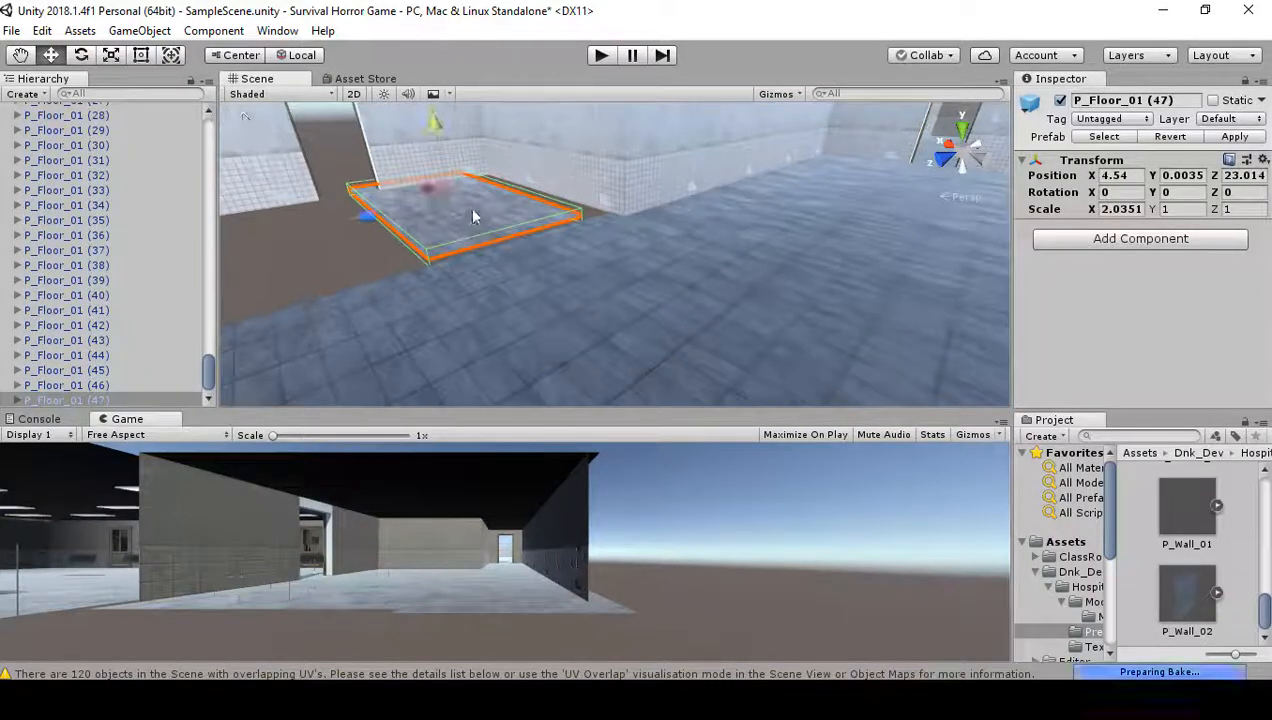
- Snap the copied tile to the middle row's edge at about X 4.28, level with the floor, and slide it to the side wall at Z 22.36
{"action": "right_click_drag", "start_coordinate": [475, 217], "coordinate": [714, 213]}
{"action": "key", "text": "w"}
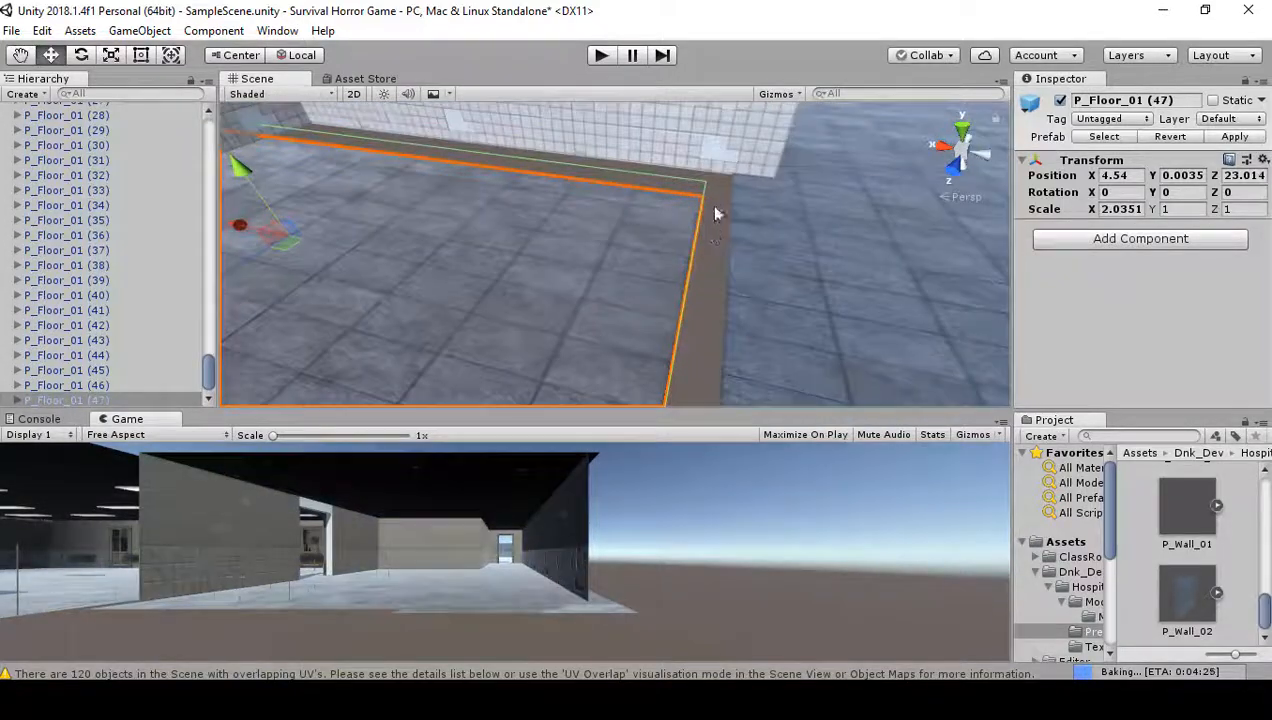
{"action": "key", "text": "v"}
{"action": "left_click_drag", "start_coordinate": [704, 198], "coordinate": [728, 187]}
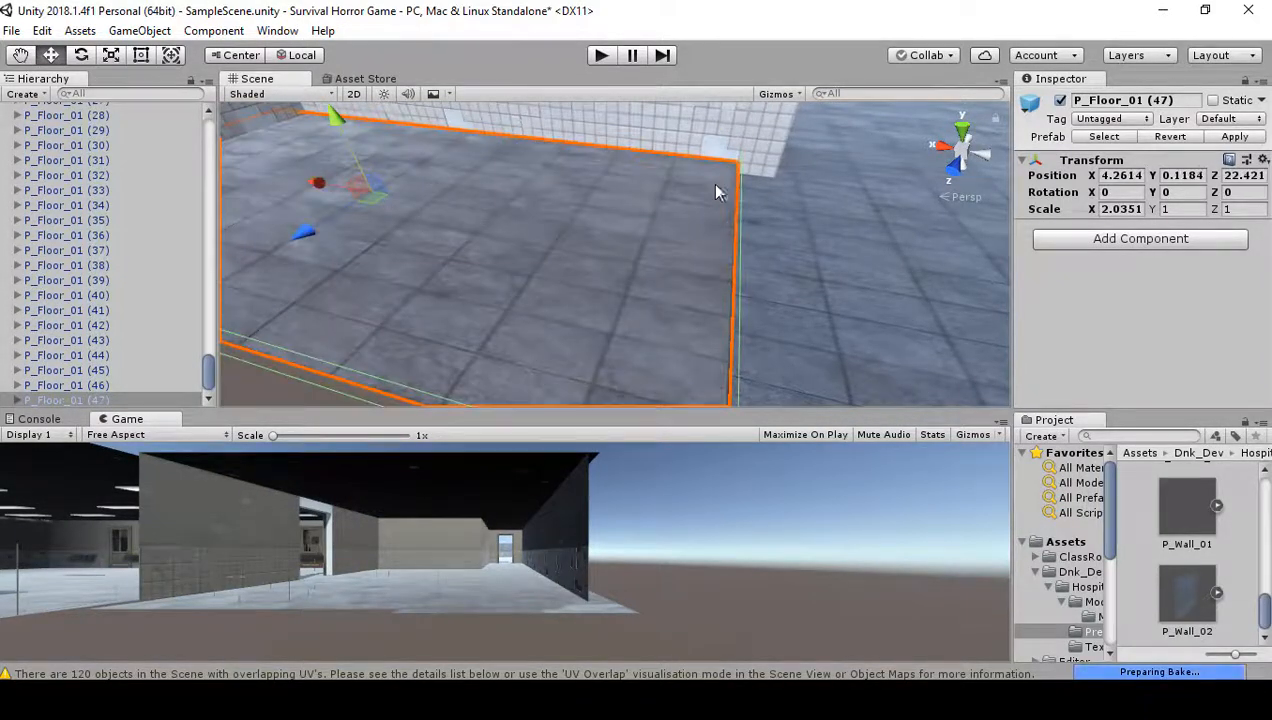
{"action": "right_click_drag", "start_coordinate": [715, 190], "coordinate": [393, 162]}
{"action": "right_click_drag", "start_coordinate": [462, 246], "coordinate": [418, 304]}
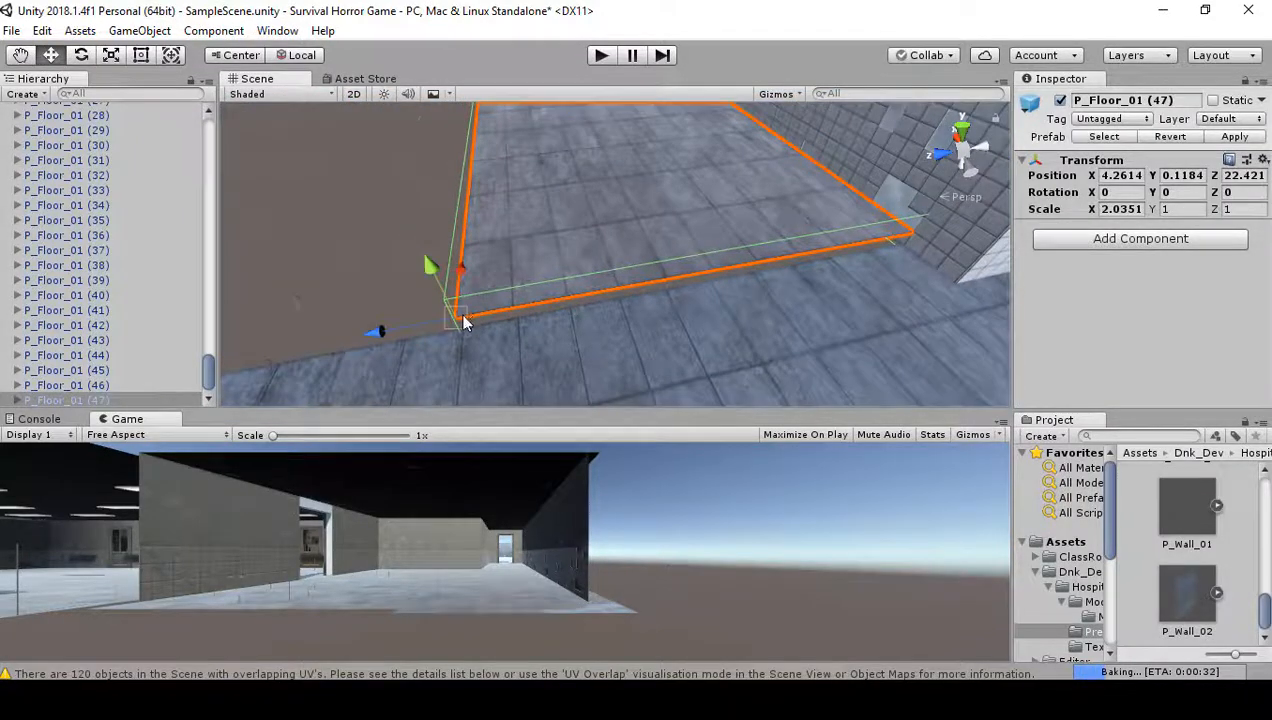
{"action": "left_click_drag", "start_coordinate": [463, 320], "coordinate": [459, 325]}
{"action": "right_click_drag", "start_coordinate": [681, 252], "coordinate": [650, 184]}
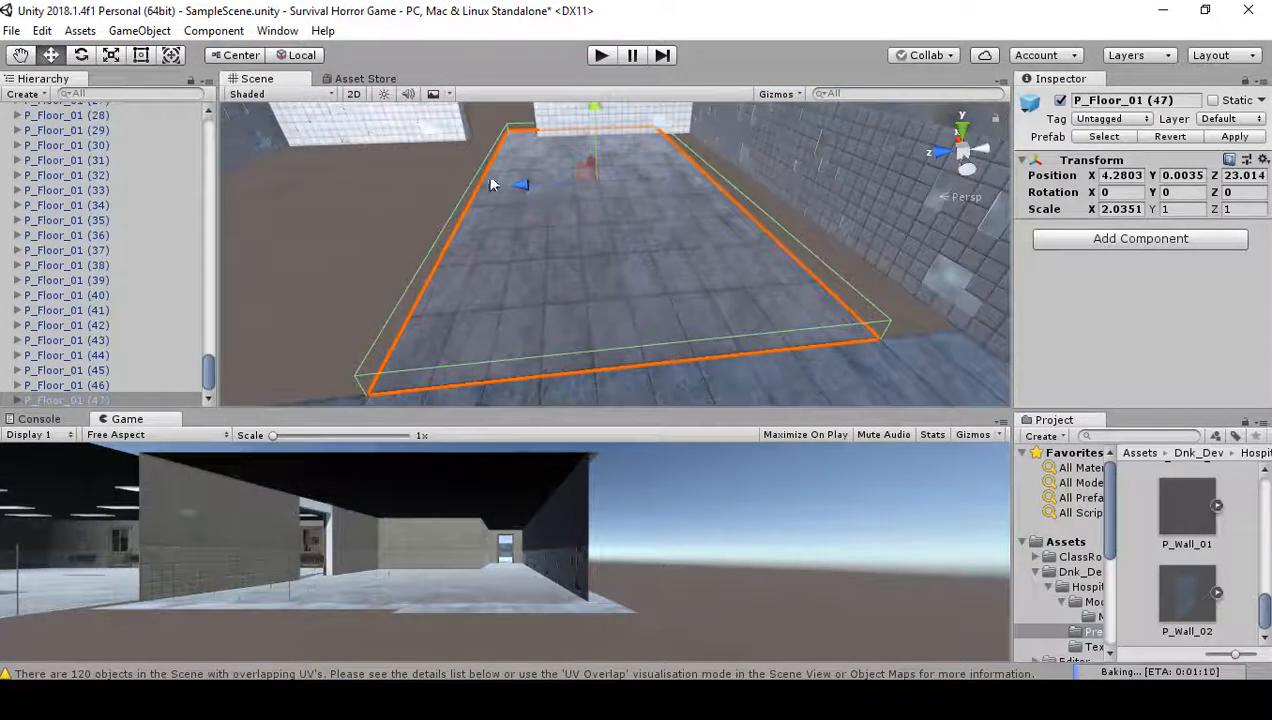
{"action": "left_click_drag", "start_coordinate": [490, 184], "coordinate": [557, 184]}
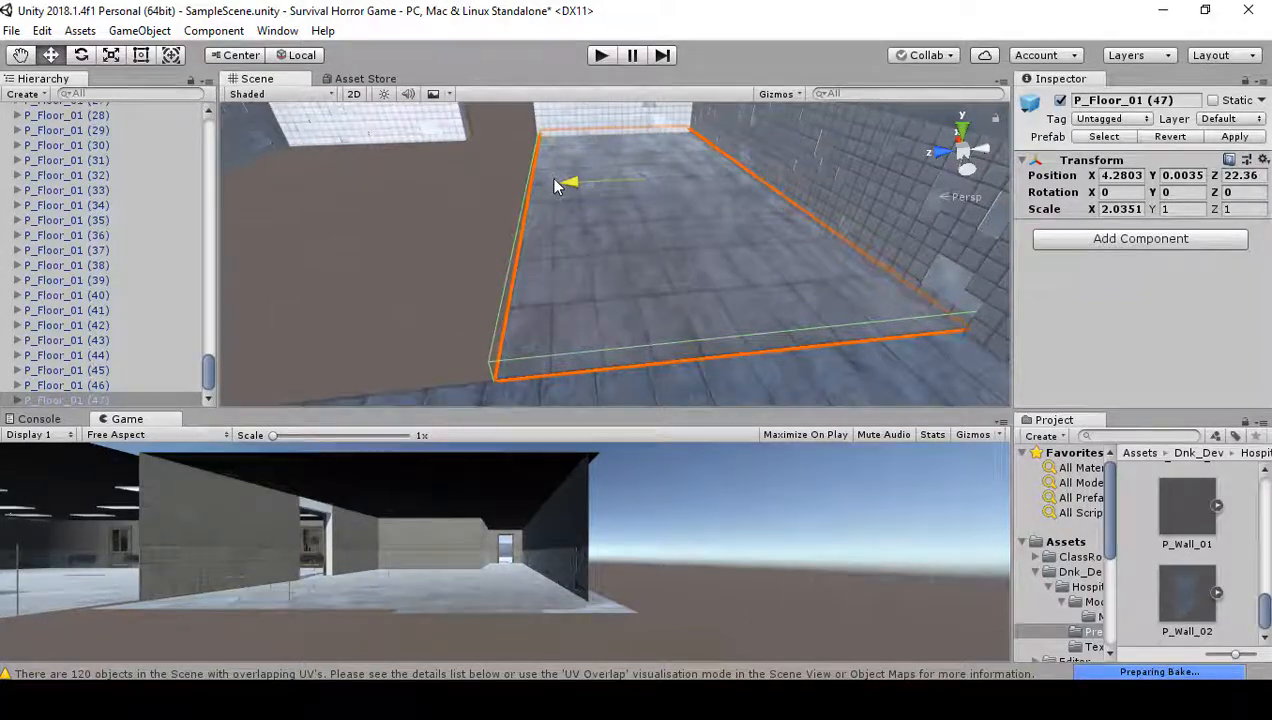
- Duplicate the tile beside the wall across the doorway area and snap the copy to its edge at about Z 25.35
{"action": "right_click_drag", "start_coordinate": [557, 184], "coordinate": [565, 220]}
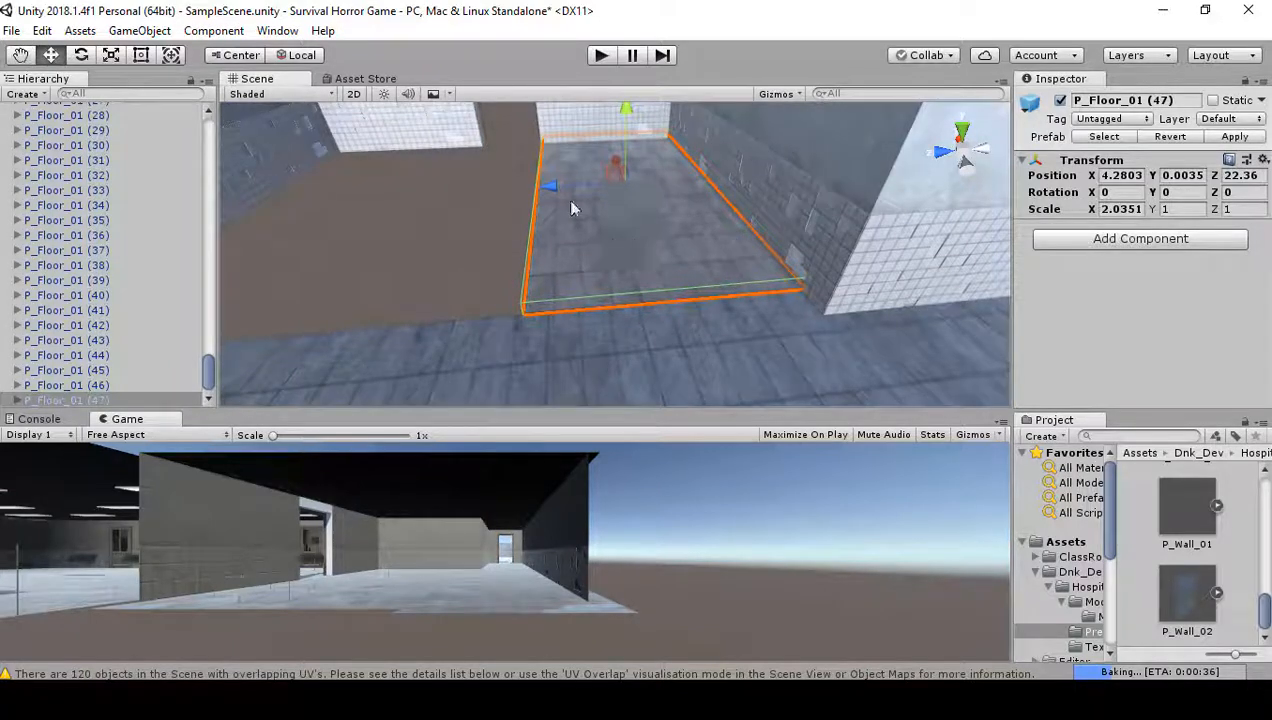
{"action": "key", "text": "ctrl+d"}
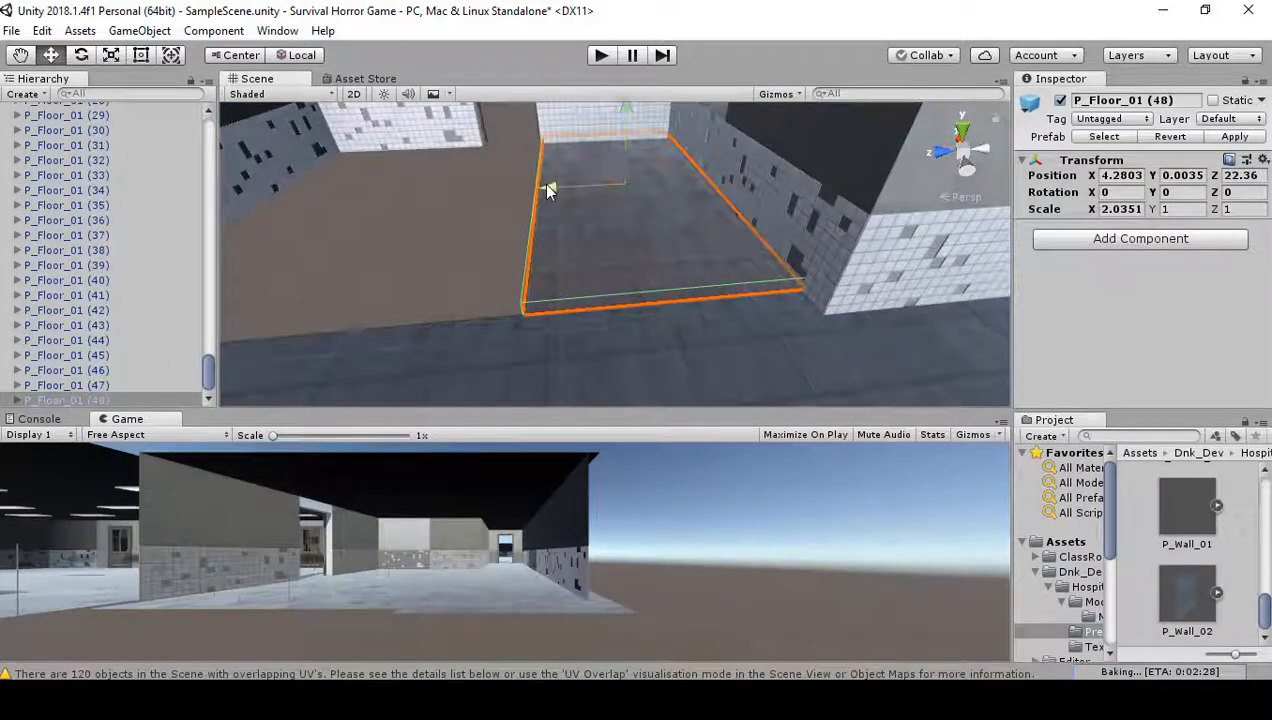
{"action": "left_click_drag", "start_coordinate": [545, 196], "coordinate": [373, 209]}
{"action": "key", "text": "v"}
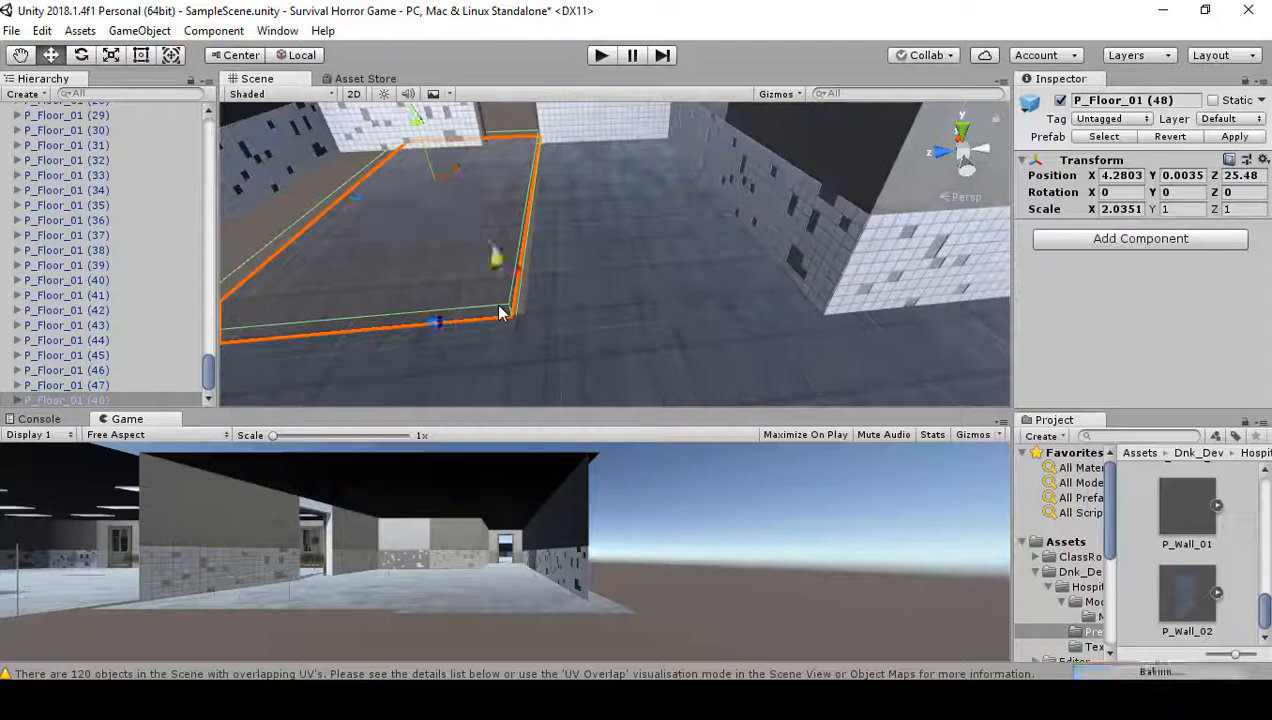
{"action": "left_click_drag", "start_coordinate": [501, 308], "coordinate": [538, 315]}
{"action": "right_click_drag", "start_coordinate": [512, 252], "coordinate": [470, 230]}
{"action": "key", "text": "a"}
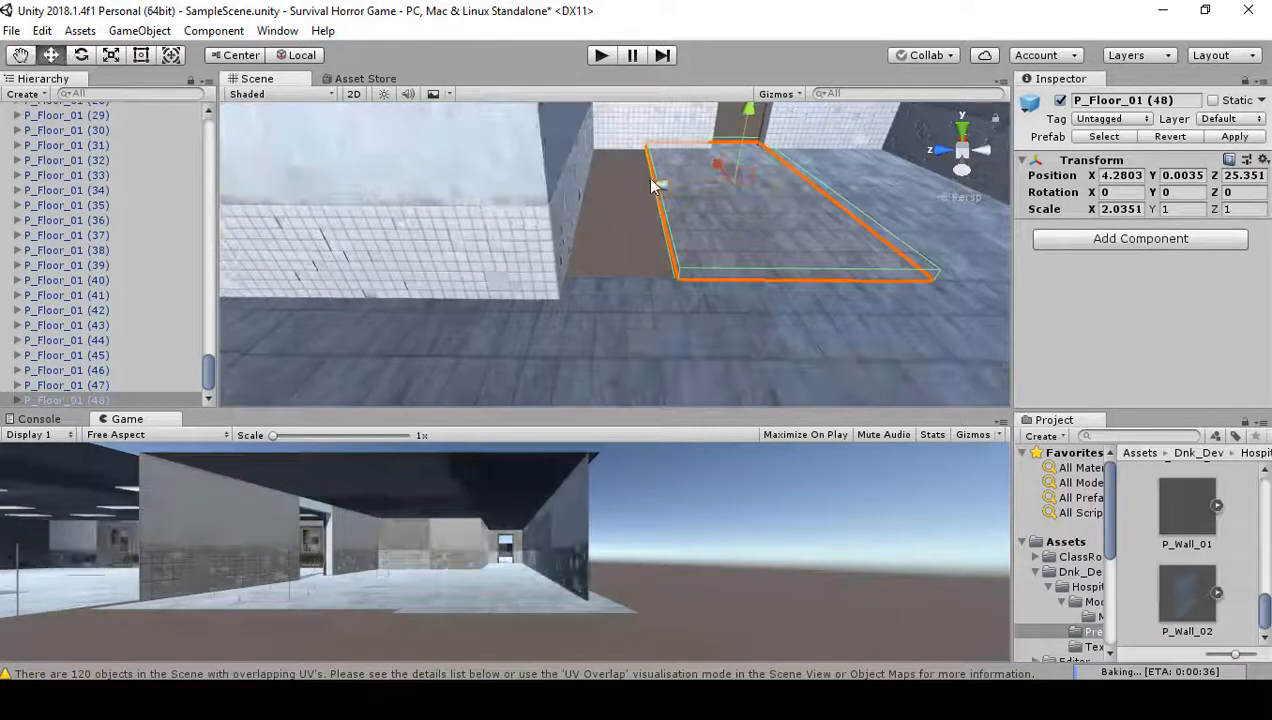
- Duplicate the floor tile in the doorway area and snap the copy to its edge at Z 28.342, covering the remaining gap
{"action": "left_click_drag", "start_coordinate": [651, 186], "coordinate": [481, 200]}
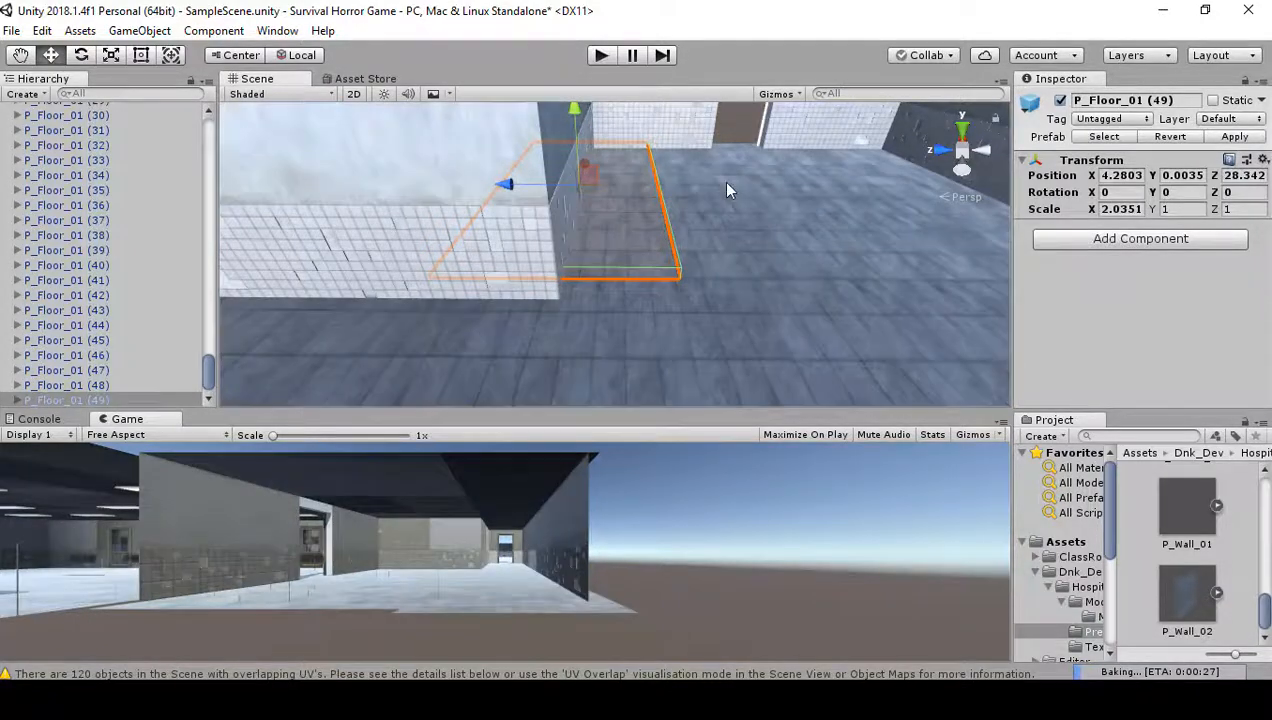
{"action": "left_click", "coordinate": [714, 196]}
{"action": "right_click_drag", "start_coordinate": [713, 200], "coordinate": [1163, 4]}
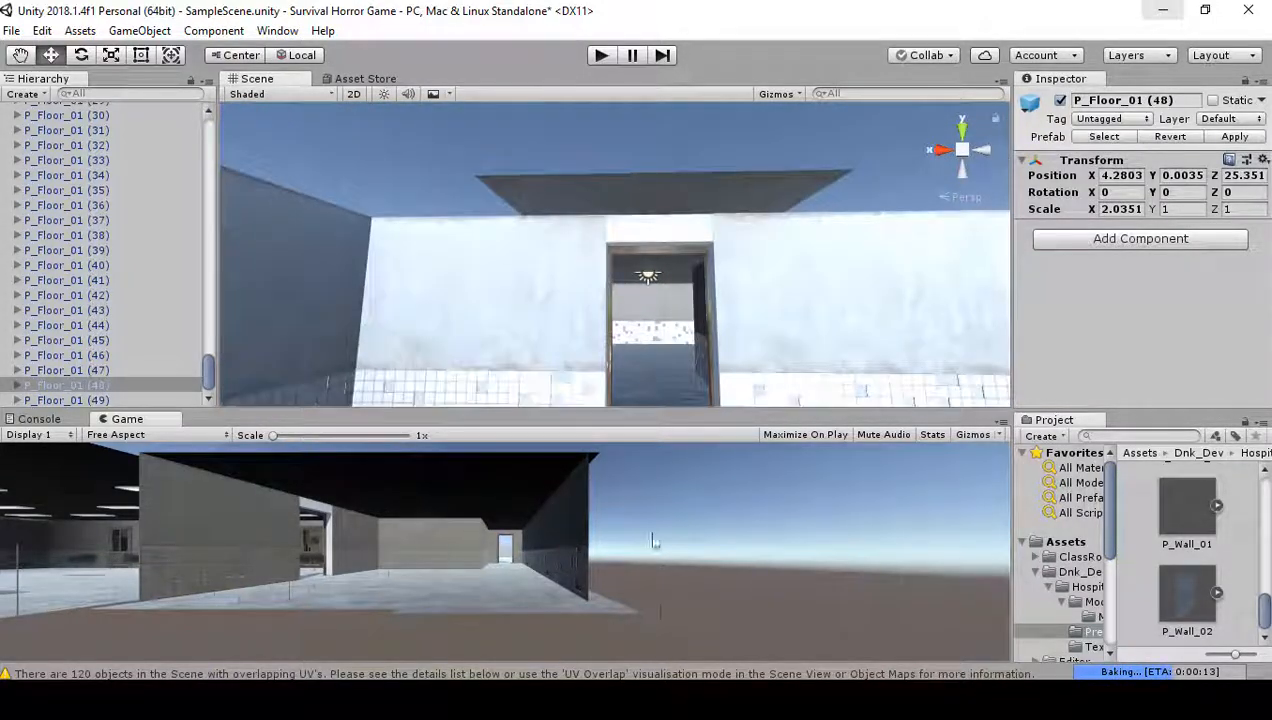
- Duplicate the ceiling tile above the doorway and snap the copy to its side at X 1.9388
{"action": "left_click", "coordinate": [606, 190]}
{"action": "right_click_drag", "start_coordinate": [537, 295], "coordinate": [558, 259]}
{"action": "left_click", "coordinate": [539, 238]}
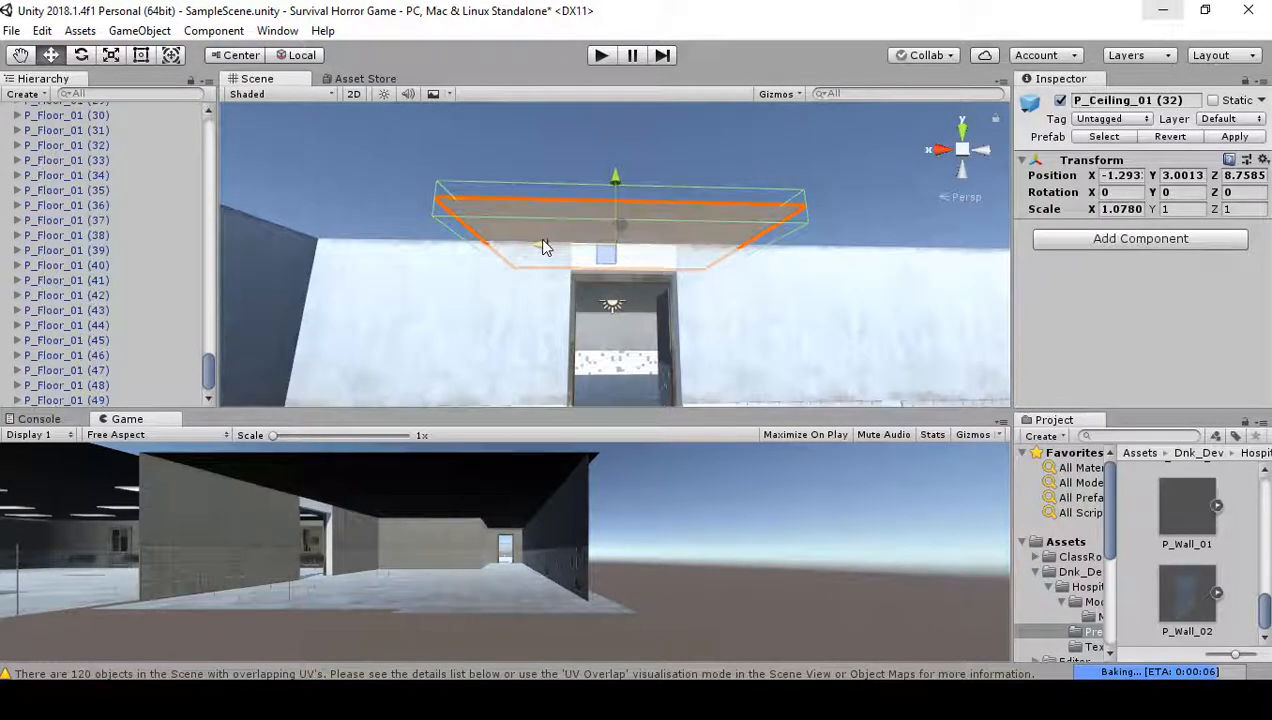
{"action": "left_click_drag", "start_coordinate": [542, 241], "coordinate": [324, 265]}
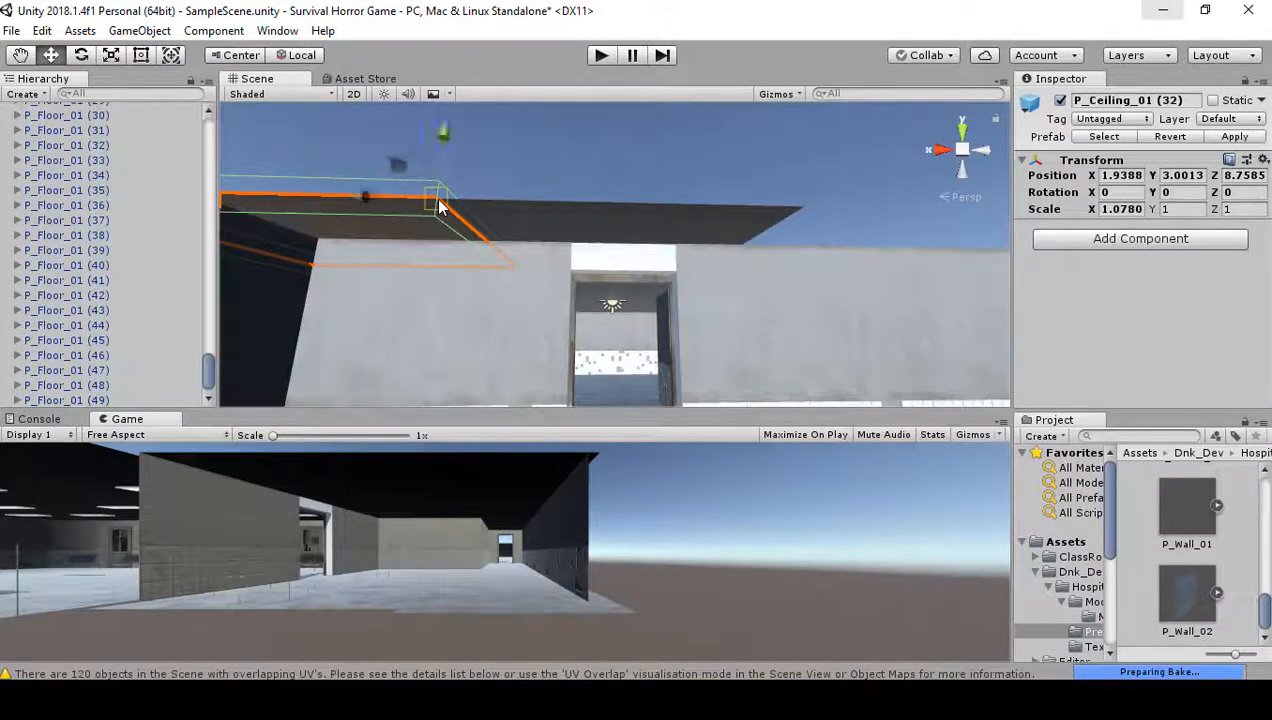
- Add two more ceiling tile copies on the doorway's other side, snapped edge to edge at X -4.525 and X -7.757
{"action": "key", "text": "ctrl+d"}
{"action": "left_click_drag", "start_coordinate": [476, 252], "coordinate": [815, 207]}
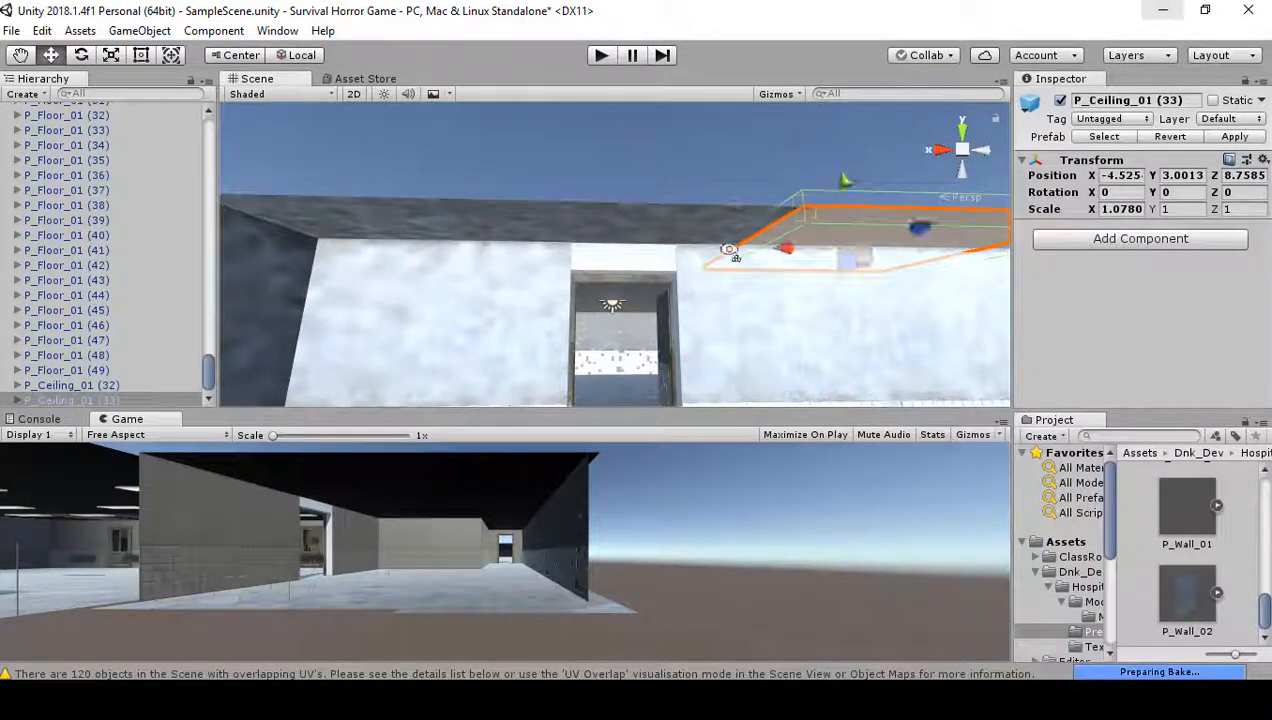
{"action": "right_click_drag", "start_coordinate": [729, 250], "coordinate": [647, 274]}
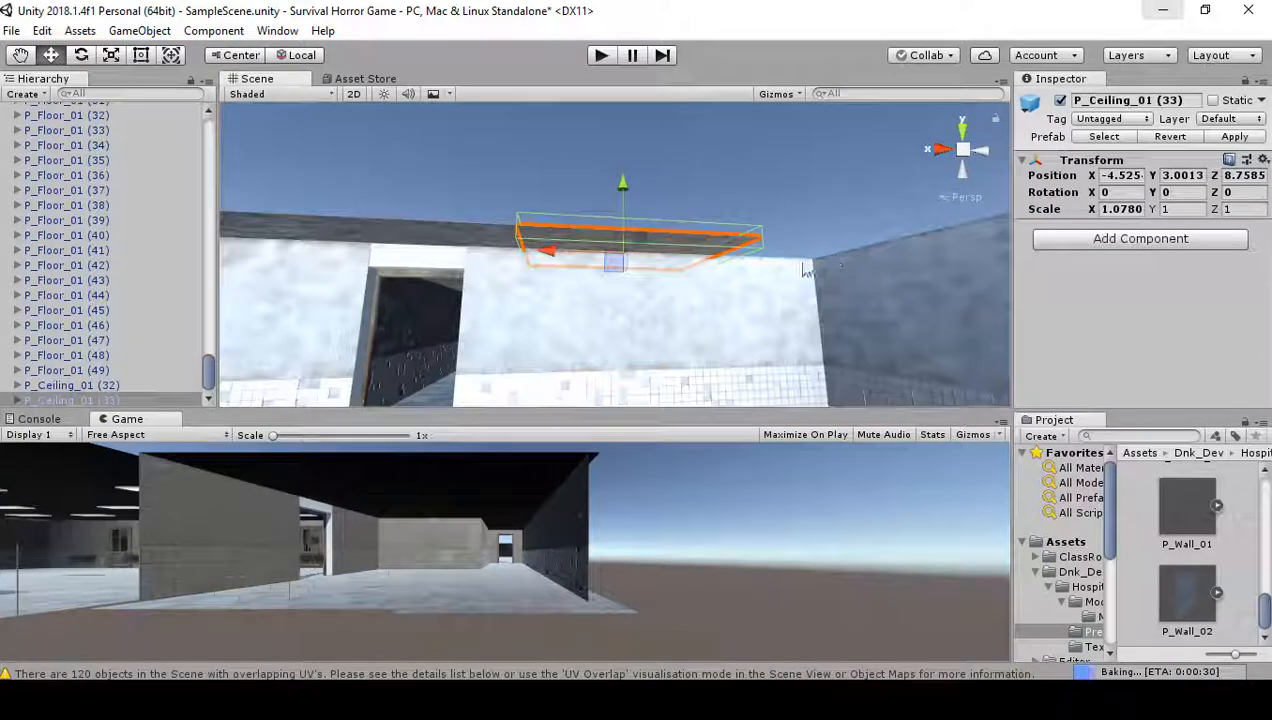
{"action": "left_click_drag", "start_coordinate": [553, 250], "coordinate": [733, 262]}
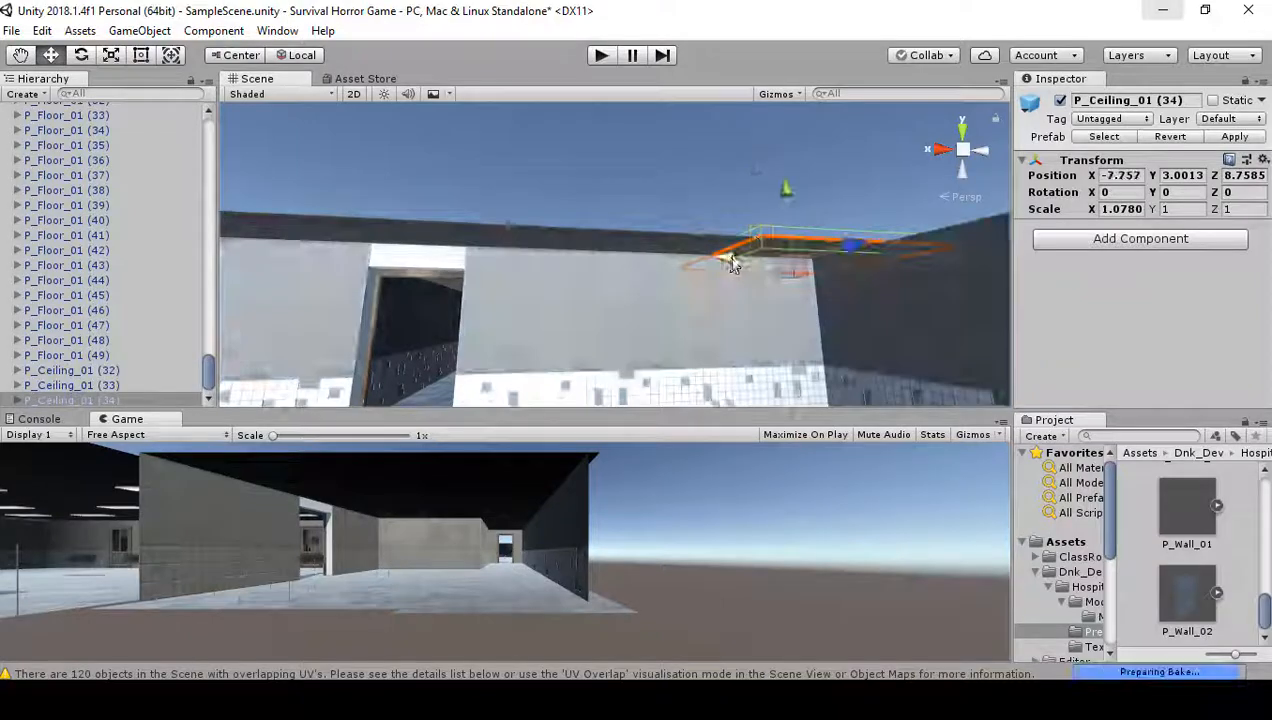
- Select the whole row of ceiling tiles along the doorway wall, duplicate it and snap the copies to the row's open edge
{"action": "right_click_drag", "start_coordinate": [733, 265], "coordinate": [620, 211]}
{"action": "left_click", "coordinate": [470, 207]}
{"action": "left_click", "coordinate": [434, 219], "text": "shift"}
{"action": "right_click_drag", "start_coordinate": [532, 282], "coordinate": [326, 364]}
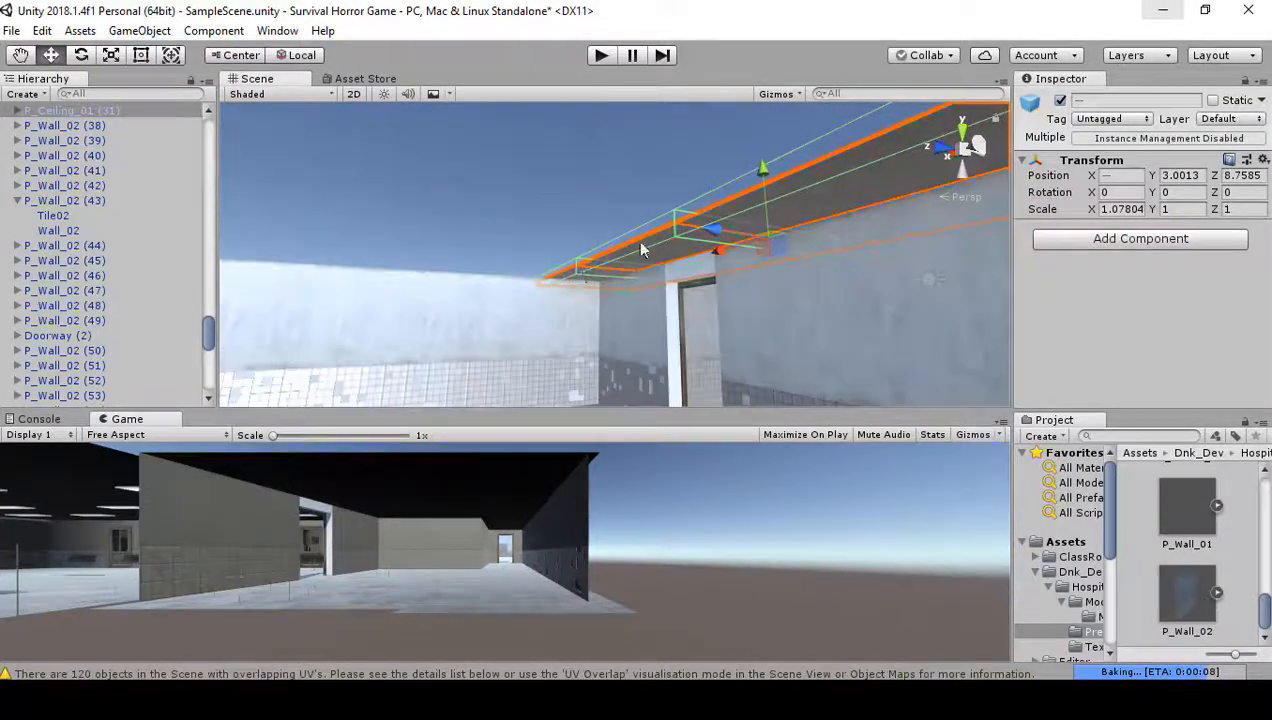
{"action": "left_click", "coordinate": [700, 234]}
{"action": "right_click_drag", "start_coordinate": [700, 234], "coordinate": [514, 244]}
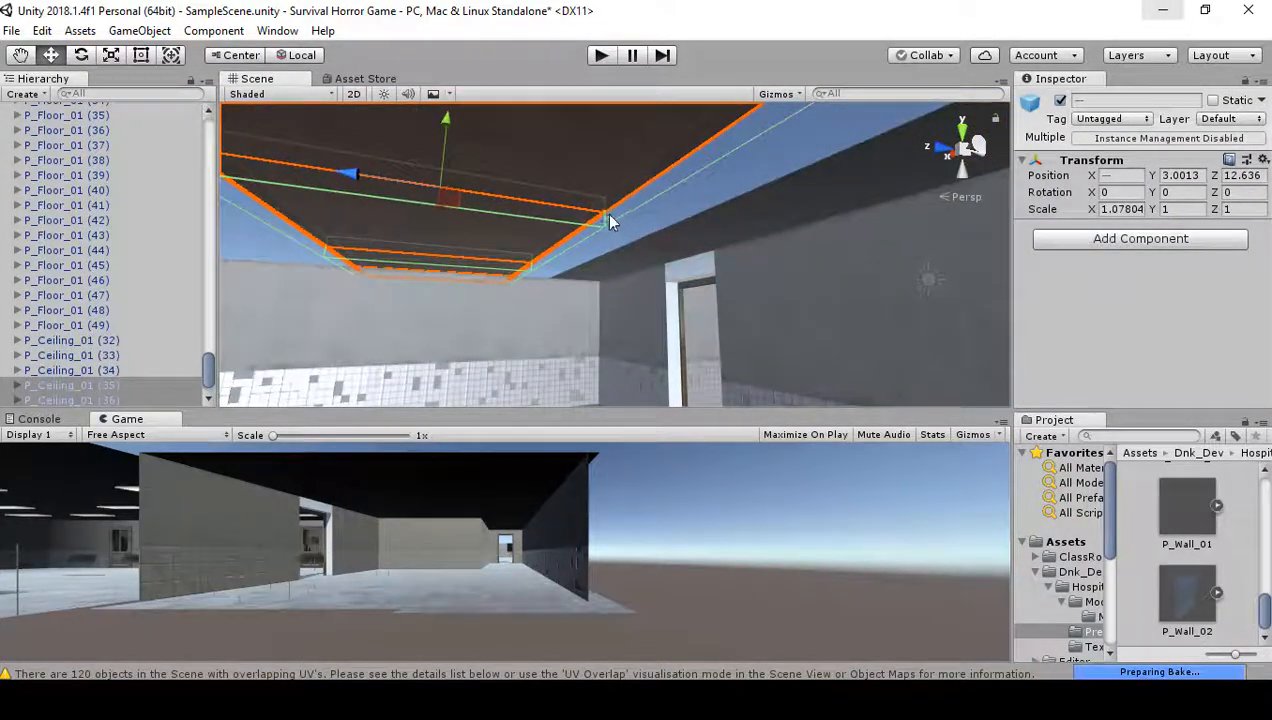
{"action": "key", "text": "v"}
{"action": "left_click_drag", "start_coordinate": [601, 214], "coordinate": [634, 223]}
- Duplicate the second ceiling row and snap the copies to its edge at Z 14.74
{"action": "right_click_drag", "start_coordinate": [584, 264], "coordinate": [447, 230]}
{"action": "key", "text": "ctrl+d"}
{"action": "left_click_drag", "start_coordinate": [598, 251], "coordinate": [528, 255]}
{"action": "right_click_drag", "start_coordinate": [528, 255], "coordinate": [214, 319]}
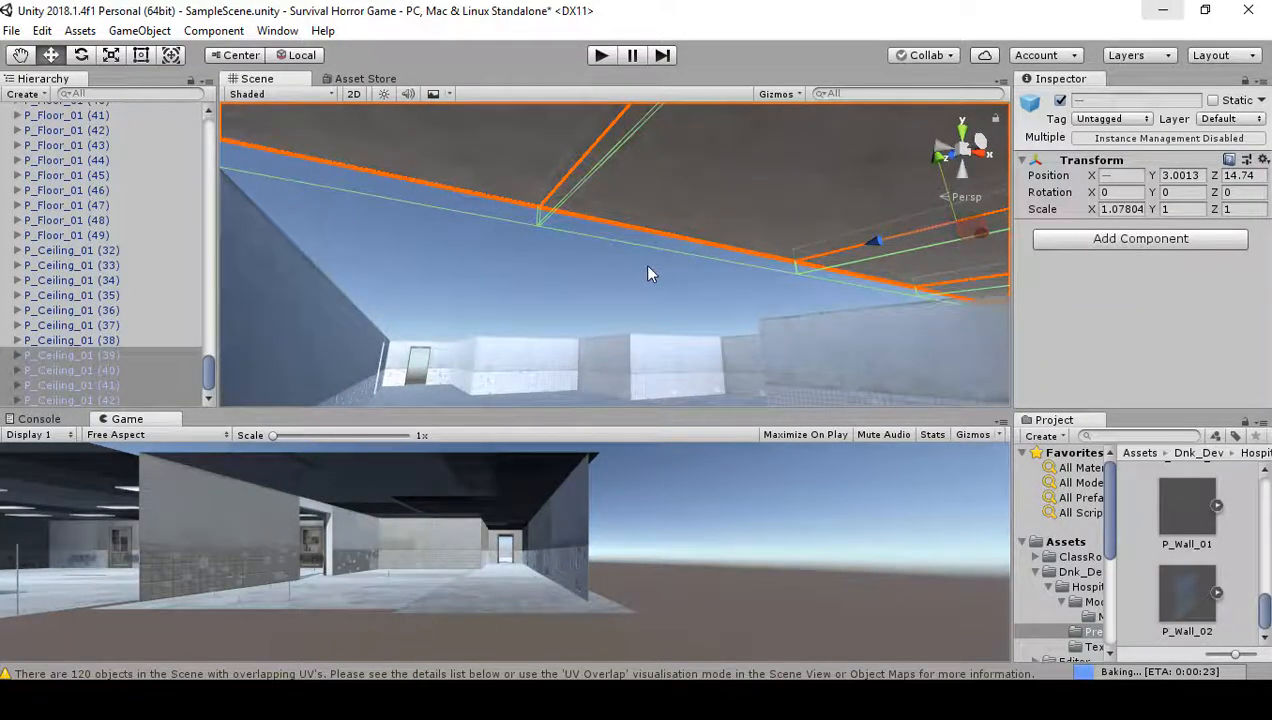
- Duplicate the ceiling row at Z 14.74 and vertex-snap the copies to its edge at Z 17.731
{"action": "right_click_drag", "start_coordinate": [648, 267], "coordinate": [881, 298]}
{"action": "key", "text": "ctrl+d"}
{"action": "left_click_drag", "start_coordinate": [541, 290], "coordinate": [303, 284]}
{"action": "key", "text": "a"}
{"action": "right_click_drag", "start_coordinate": [540, 308], "coordinate": [623, 316]}
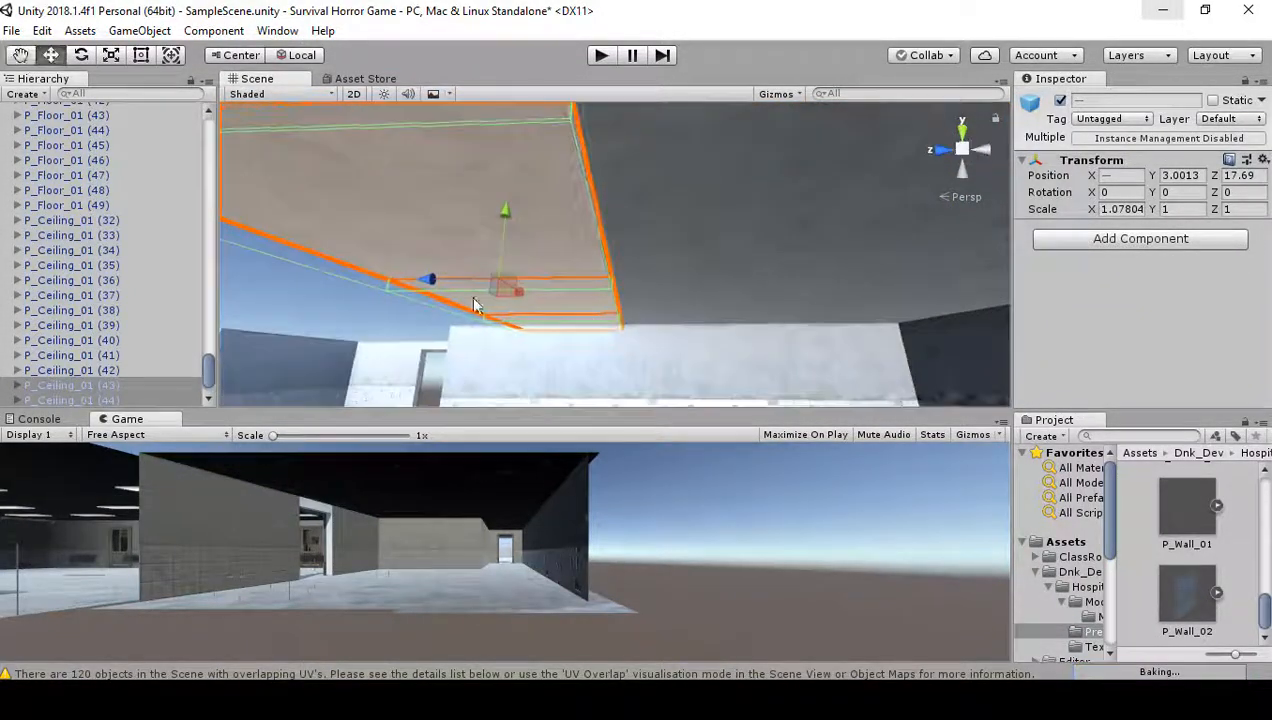
{"action": "left_click_drag", "start_coordinate": [480, 284], "coordinate": [449, 284]}
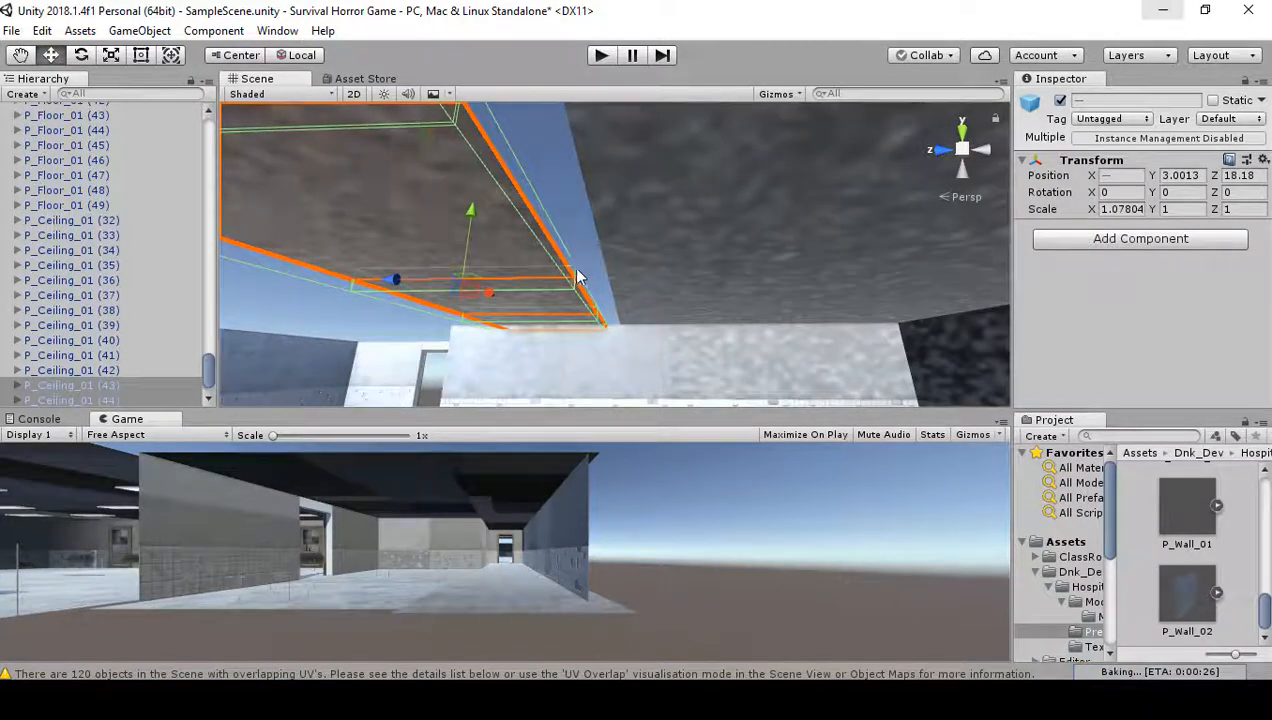
{"action": "key", "text": "v"}
{"action": "left_click_drag", "start_coordinate": [580, 278], "coordinate": [623, 298]}
{"action": "key", "text": "a"}
- Duplicate the ceiling row at Z 17.731 and move the copies to about Z 21.43
{"action": "right_click_drag", "start_coordinate": [623, 298], "coordinate": [545, 309]}
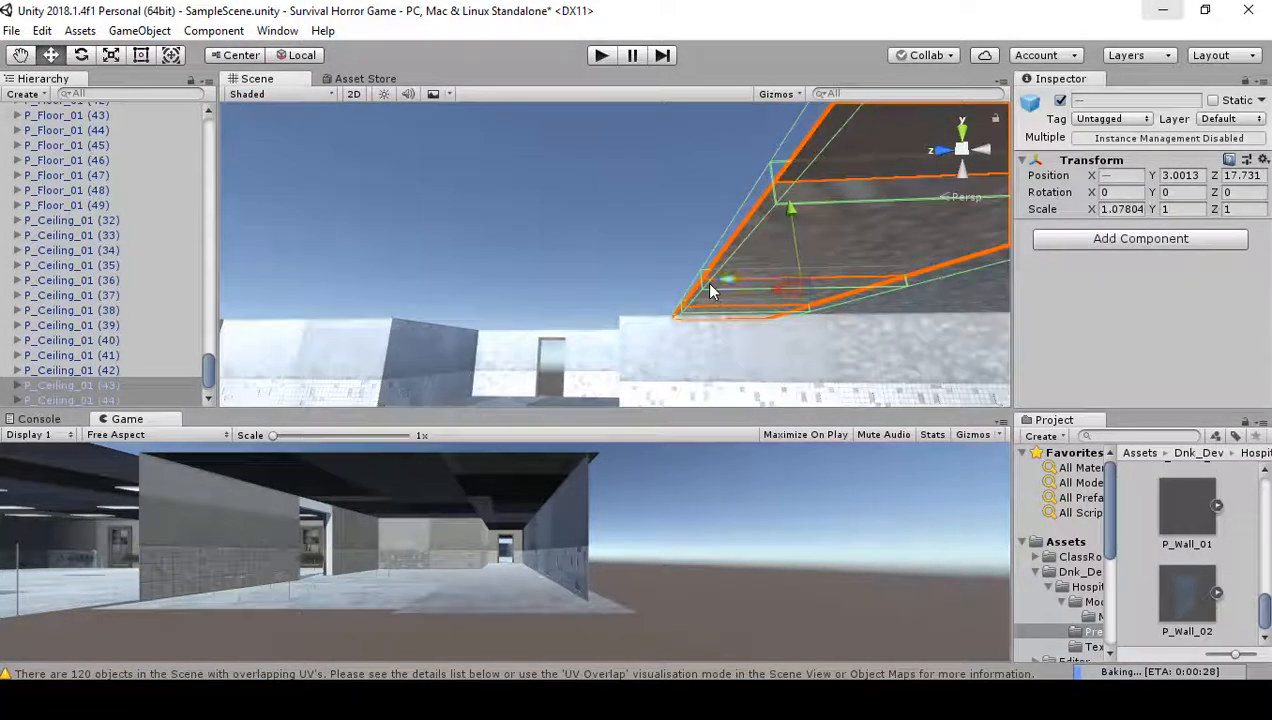
{"action": "key", "text": "ctrl+d"}
{"action": "left_click_drag", "start_coordinate": [707, 289], "coordinate": [471, 292]}
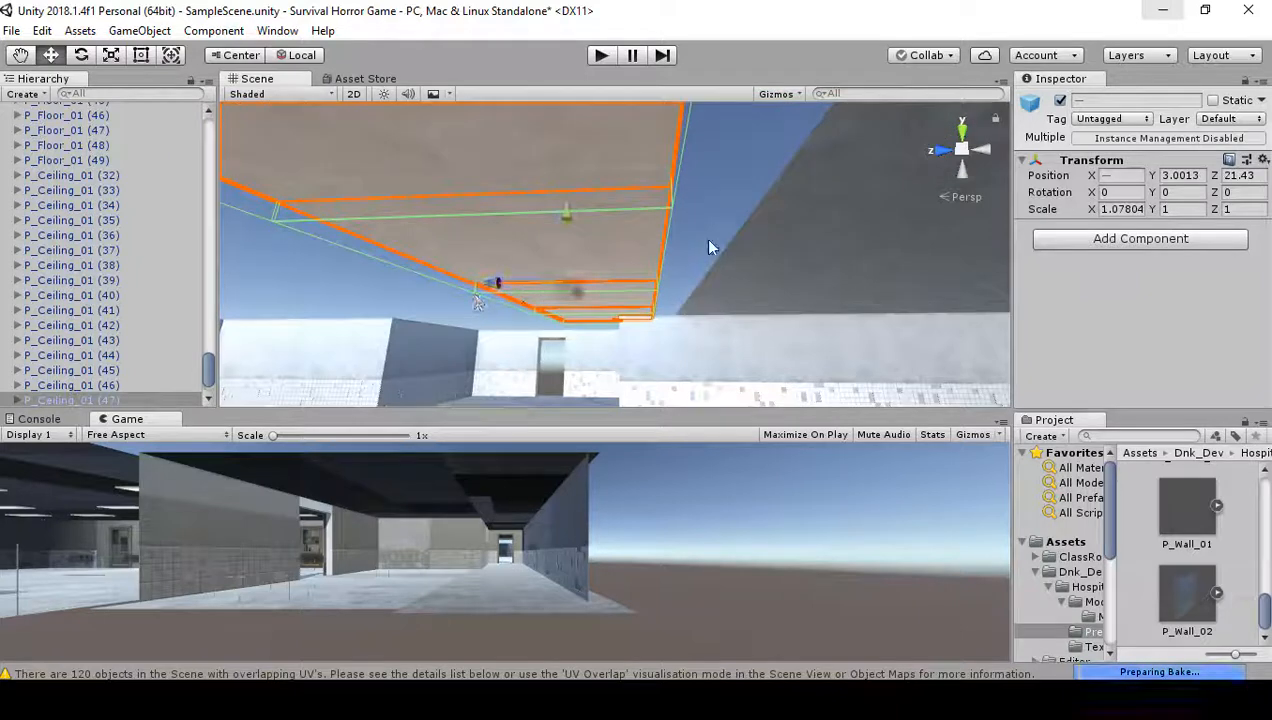
- Try to vertex-snap the copied ceiling row at Z 21.43 onto the edge of the neighbouring row
{"action": "key", "text": "v"}
{"action": "left_click_drag", "start_coordinate": [665, 213], "coordinate": [694, 256]}
{"action": "key", "text": "v"}
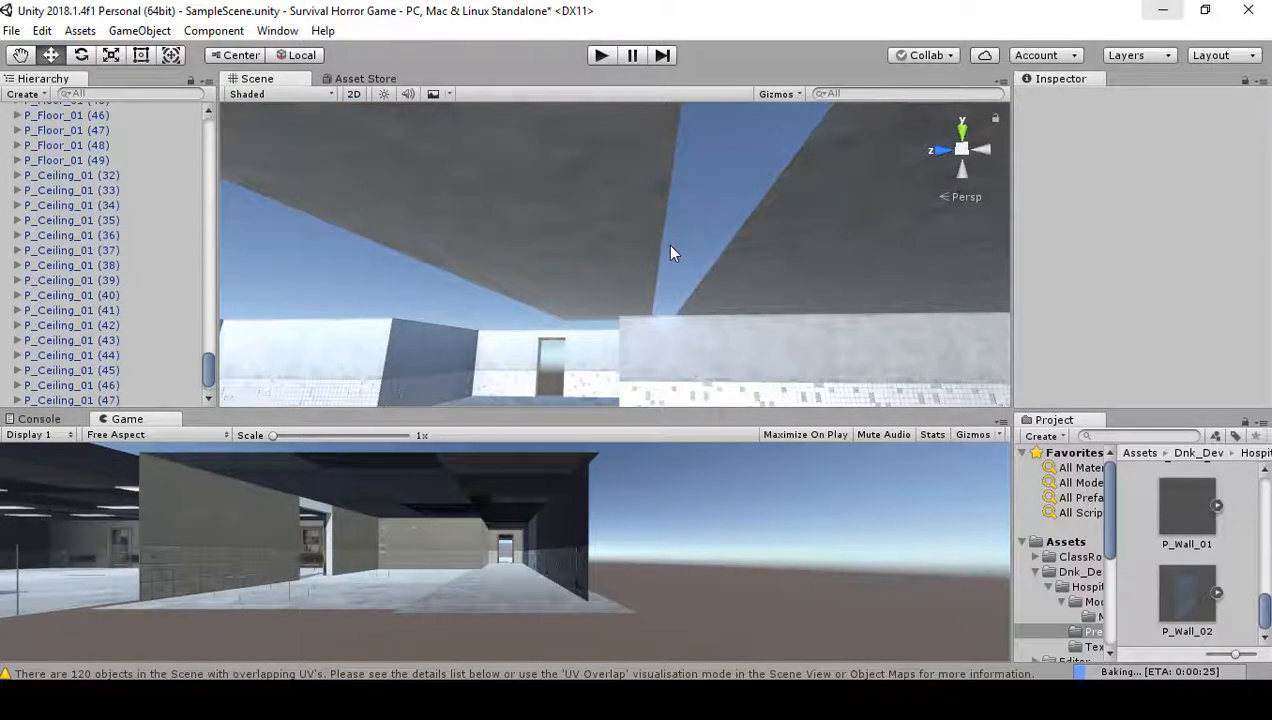
{"action": "key", "text": "ctrl+z"}
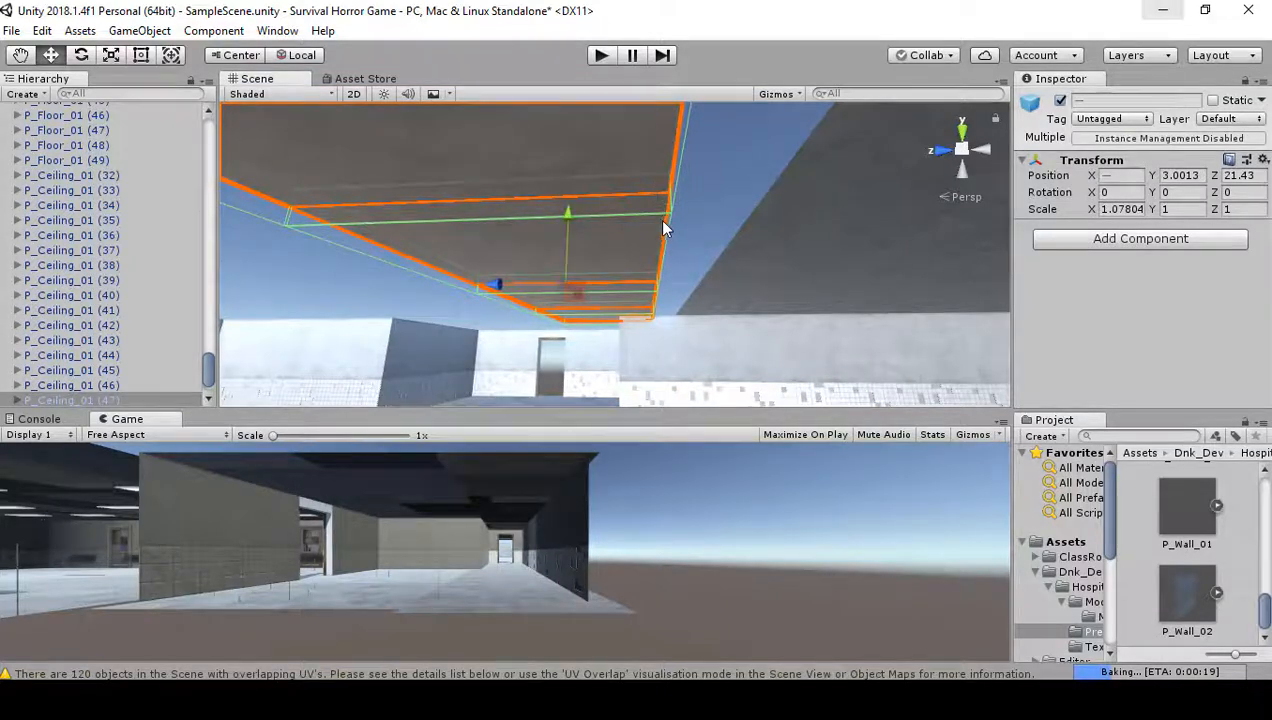
{"action": "left_click_drag", "start_coordinate": [664, 214], "coordinate": [719, 227]}
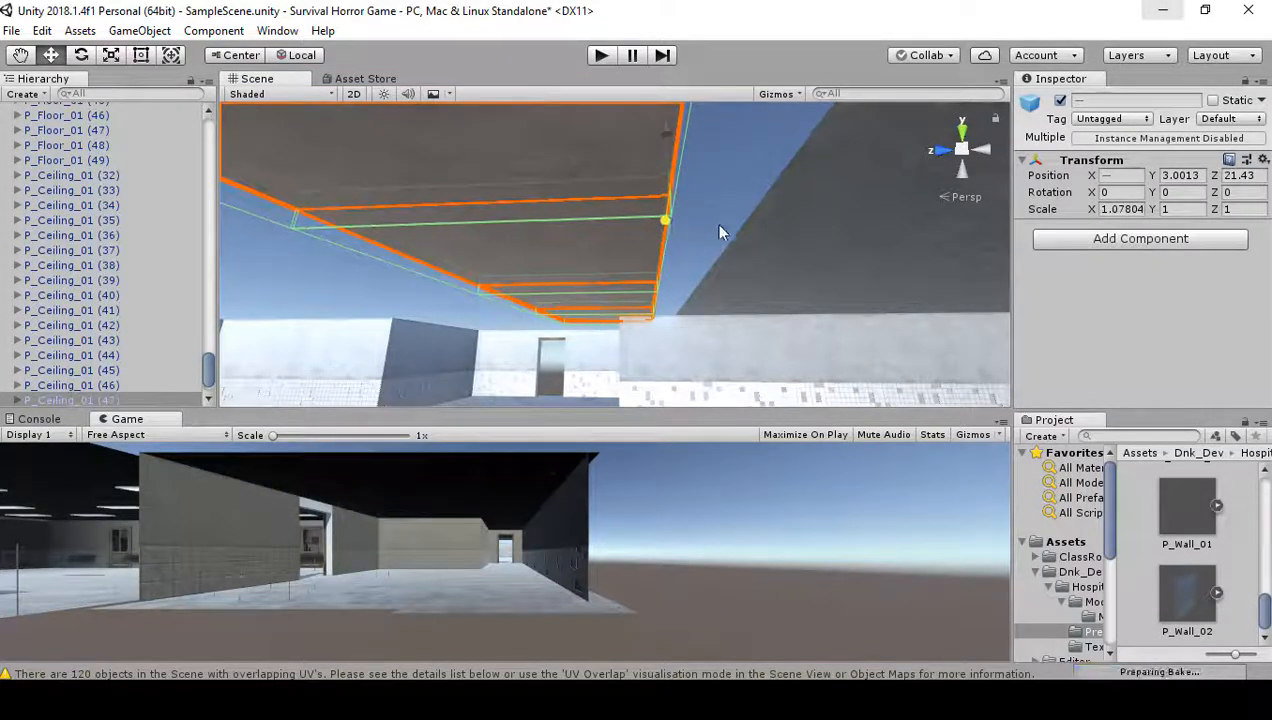
{"action": "mouse_move", "coordinate": [681, 259]}
{"action": "right_mouse_down"}
{"action": "mouse_move", "coordinate": [654, 247]}
{"action": "mouse_move", "coordinate": [677, 275]}
{"action": "right_mouse_up"}
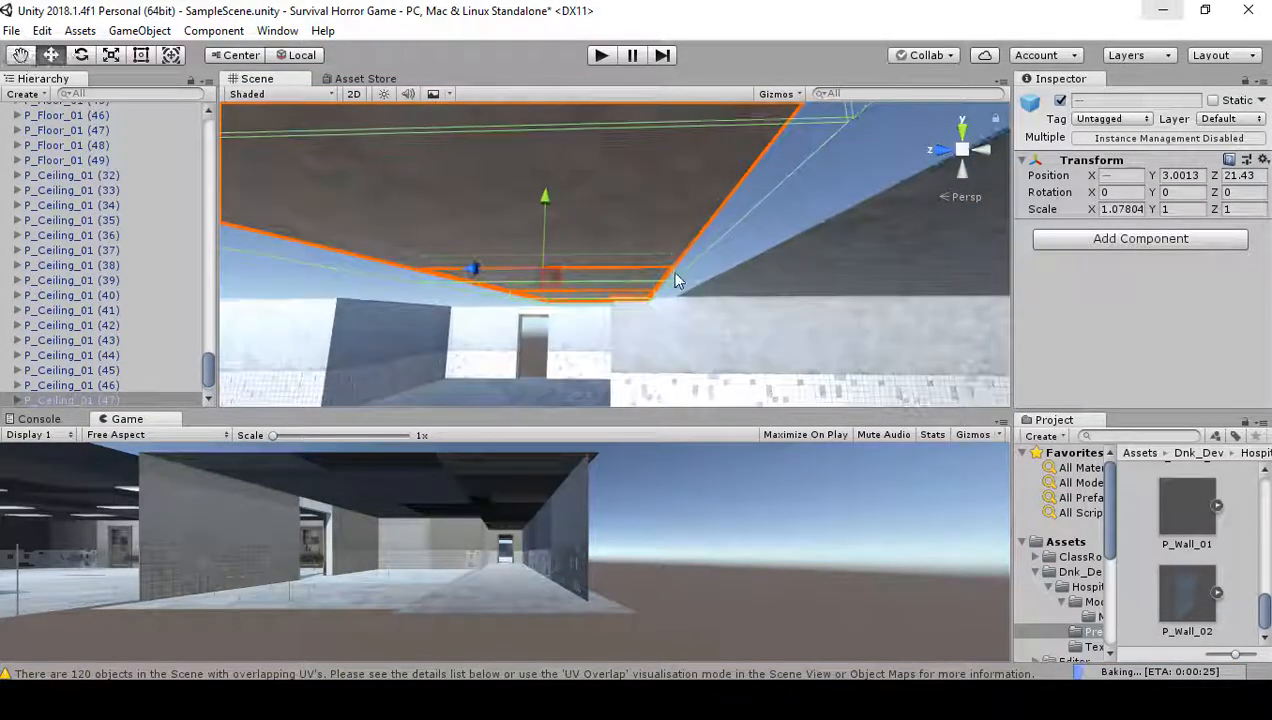
{"action": "key", "text": "v"}
{"action": "left_click_drag", "start_coordinate": [673, 274], "coordinate": [714, 286]}
{"action": "right_click_drag", "start_coordinate": [656, 304], "coordinate": [872, 239]}
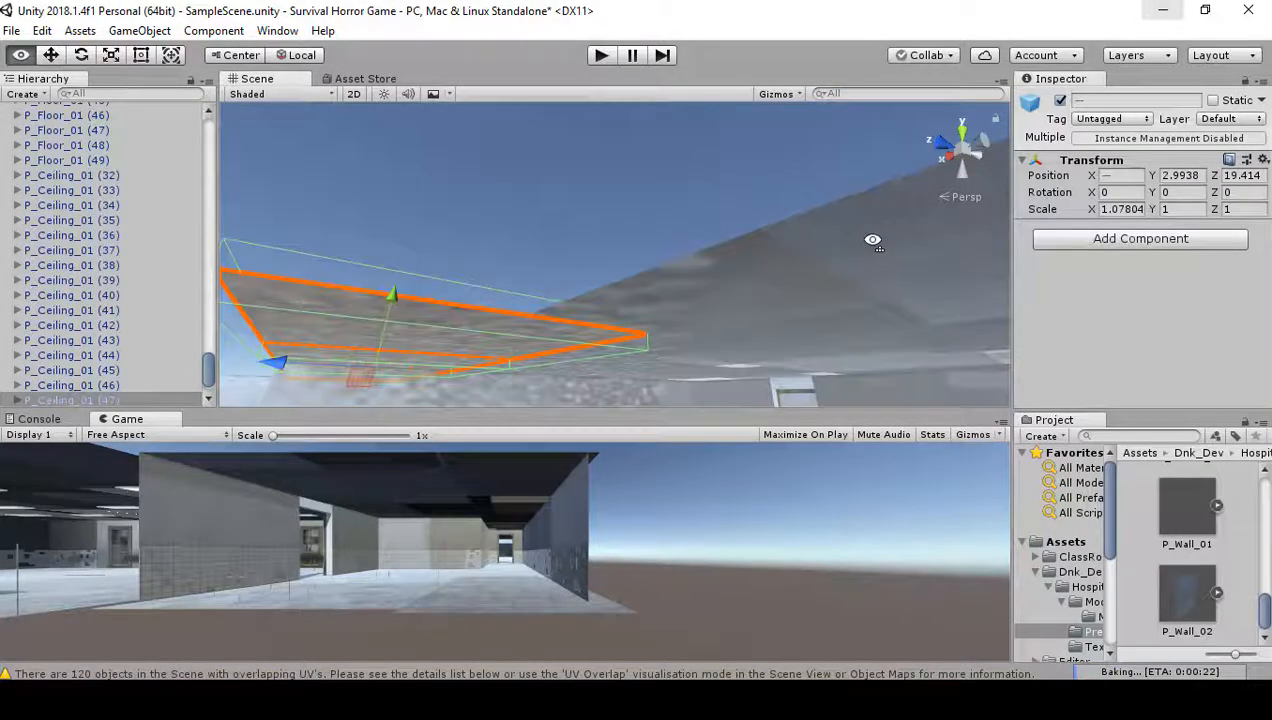
- Vertex-snap the copied ceiling row to its neighbour's edge at Z 20.722, keeping it at Y 3.0013
{"action": "key", "text": "v"}
{"action": "left_click_drag", "start_coordinate": [649, 334], "coordinate": [710, 308]}
{"action": "key", "text": "v"}
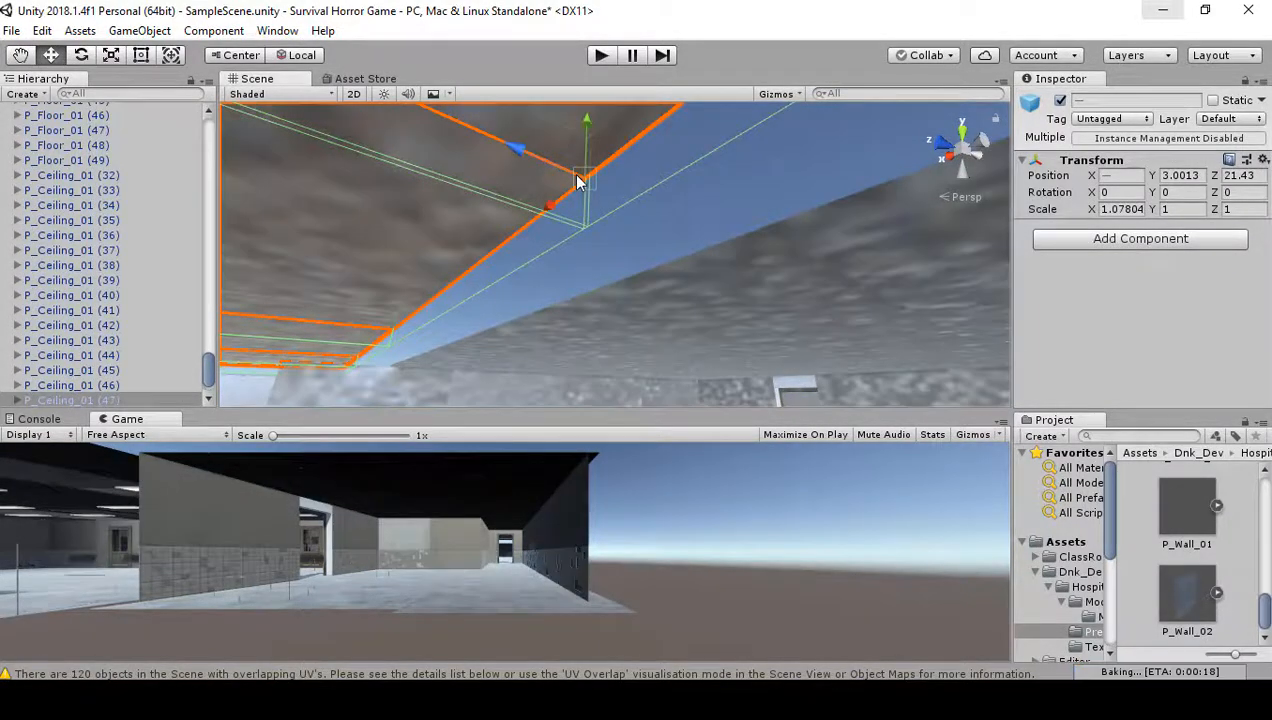
{"action": "left_click_drag", "start_coordinate": [577, 177], "coordinate": [618, 186]}
{"action": "right_click_drag", "start_coordinate": [705, 271], "coordinate": [447, 319]}
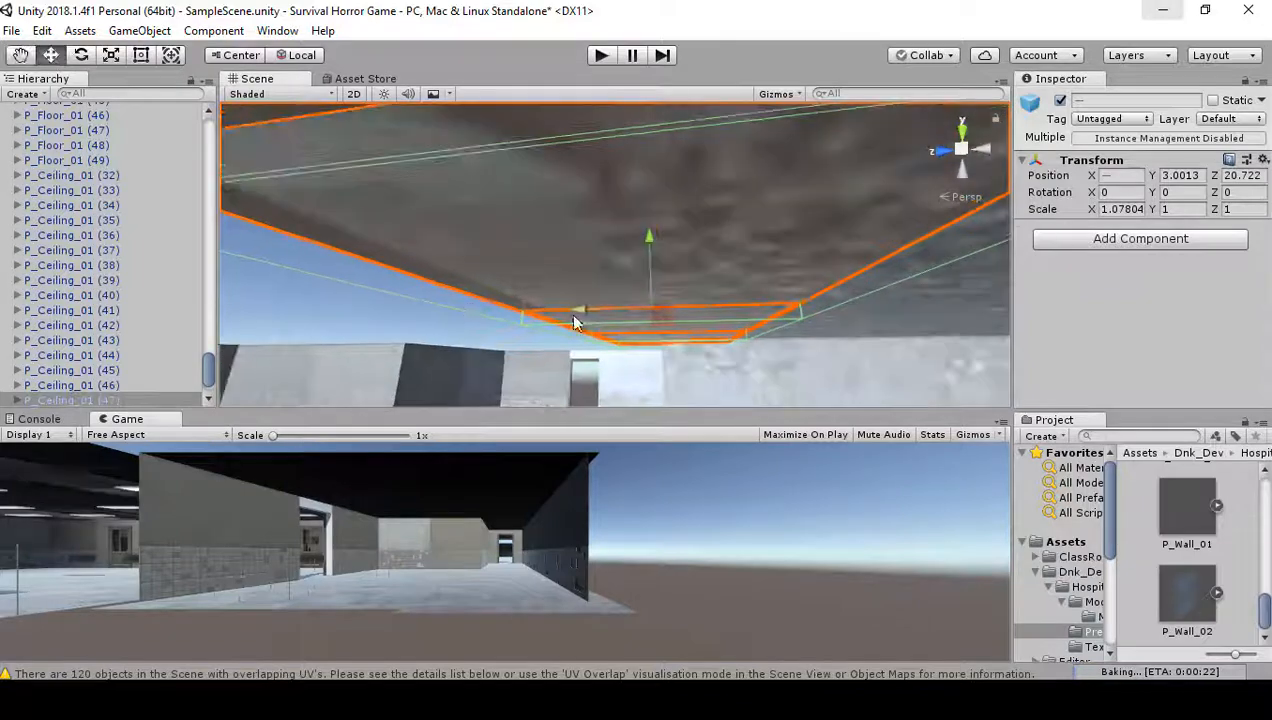
- Duplicate the ceiling row at Z 20.722 and vertex-snap the copies to its edge at Z 23.713
{"action": "key", "text": "ctrl+d"}
{"action": "left_click_drag", "start_coordinate": [569, 313], "coordinate": [262, 313]}
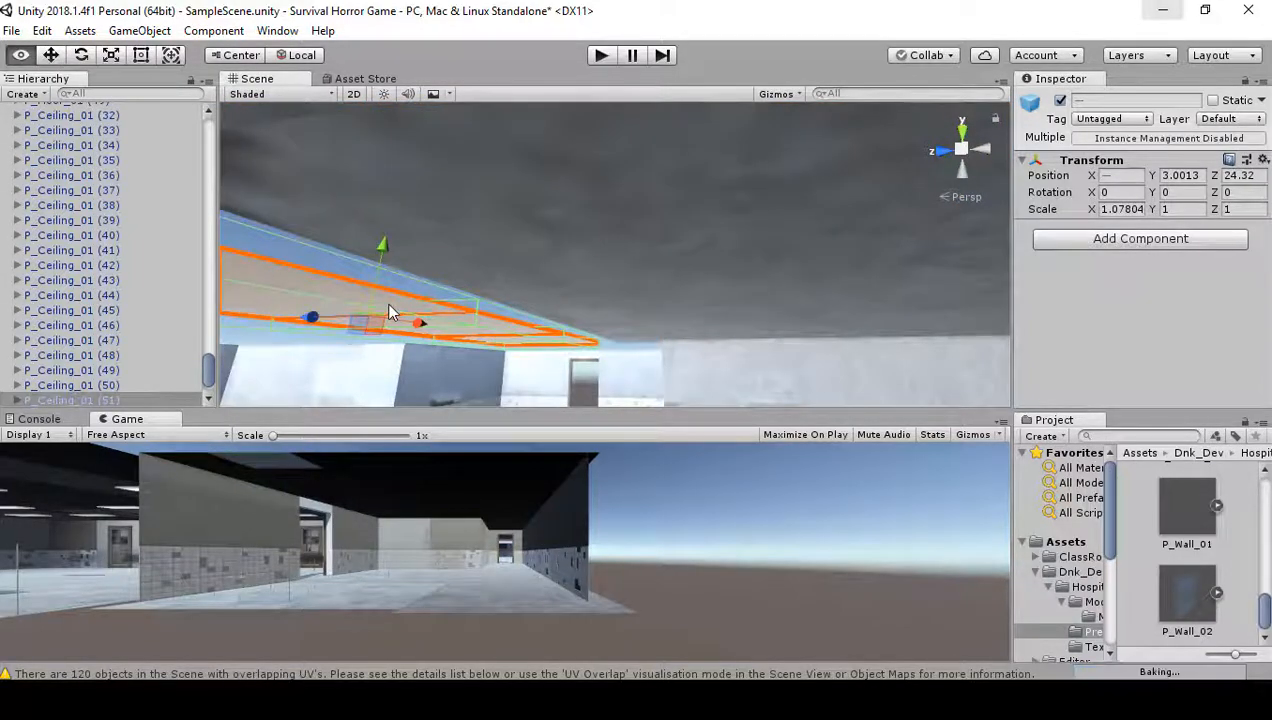
{"action": "right_click_drag", "start_coordinate": [390, 314], "coordinate": [524, 317]}
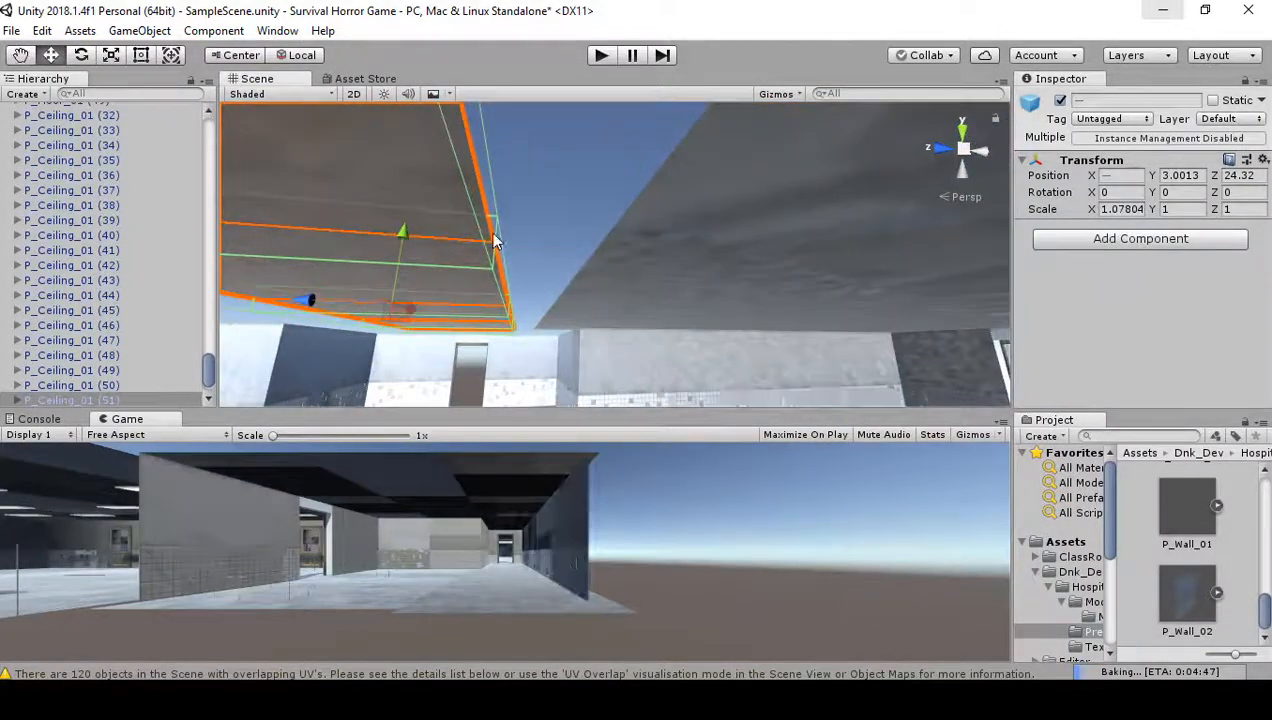
{"action": "key", "text": "v"}
{"action": "left_click_drag", "start_coordinate": [494, 241], "coordinate": [557, 244]}
{"action": "right_click_drag", "start_coordinate": [576, 296], "coordinate": [516, 294]}
{"action": "key", "text": "ctrl+a"}
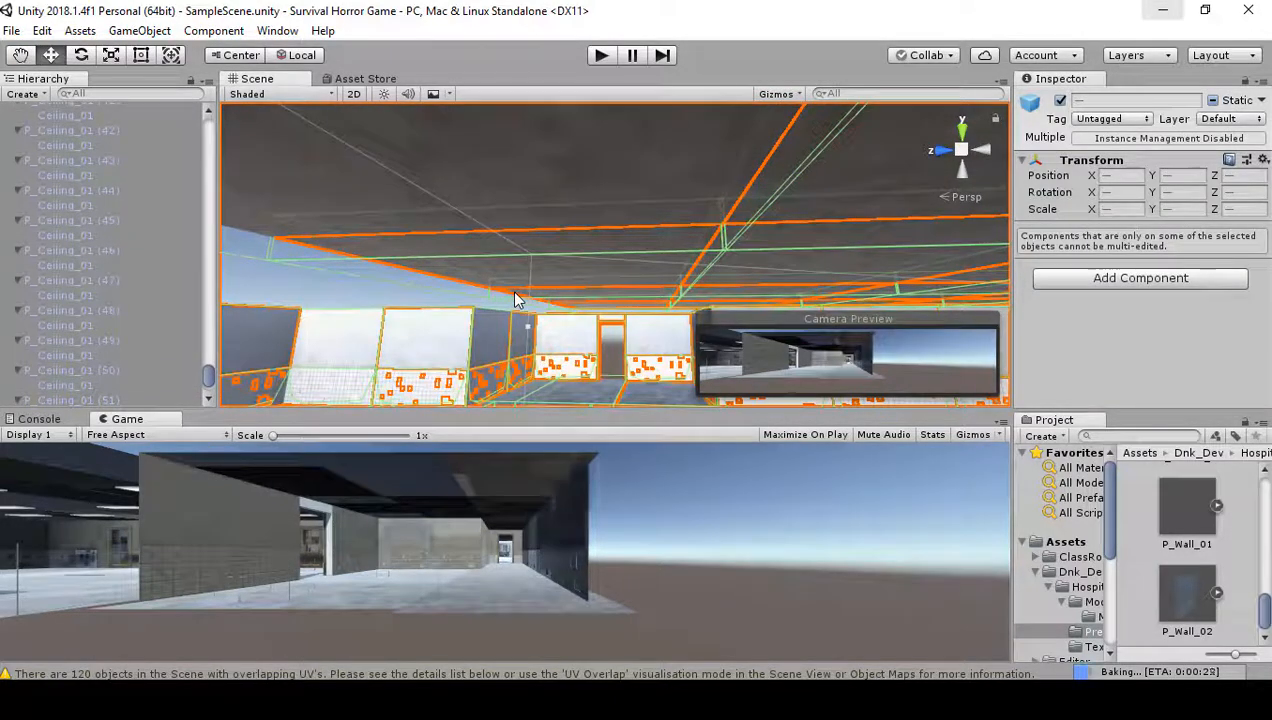
{"action": "key", "text": "ctrl+z"}
{"action": "mouse_move", "coordinate": [641, 318]}
{"action": "right_mouse_down"}
{"action": "mouse_move", "coordinate": [613, 315]}
{"action": "mouse_move", "coordinate": [626, 318]}
{"action": "right_mouse_up"}
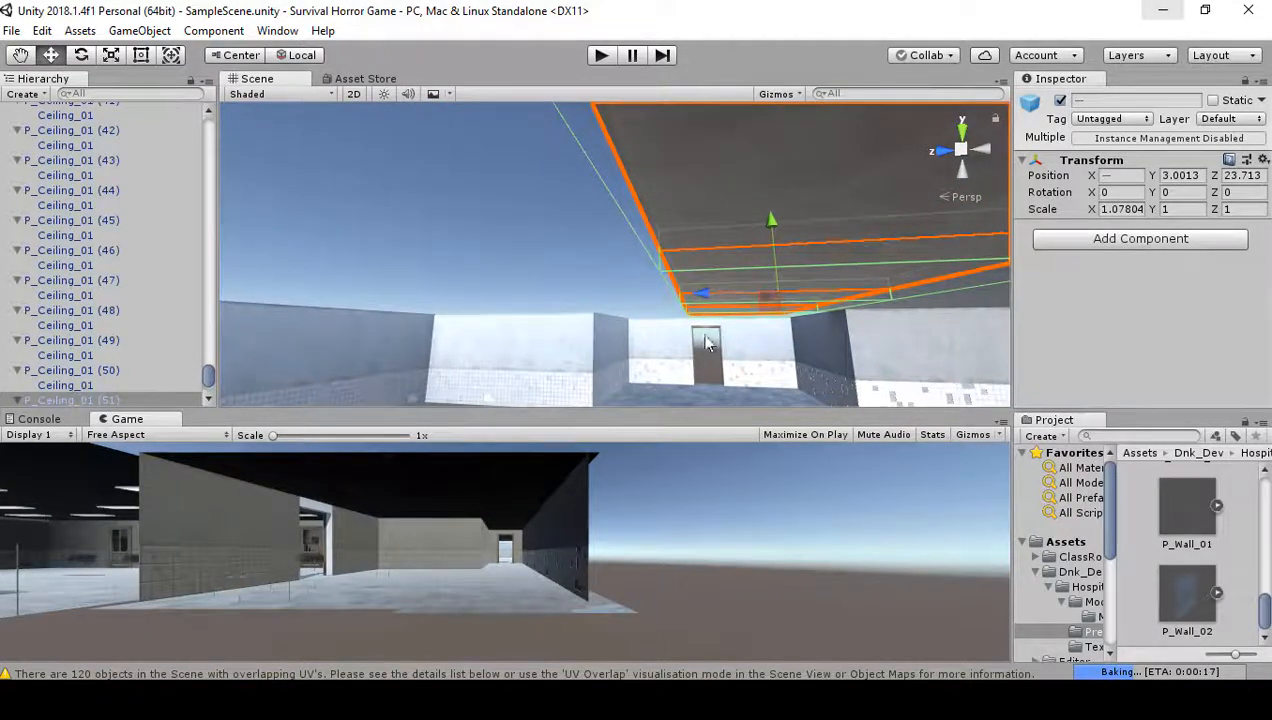
{"action": "right_click_drag", "start_coordinate": [706, 343], "coordinate": [718, 345]}
{"action": "right_click_drag", "start_coordinate": [599, 321], "coordinate": [649, 319]}
{"action": "left_click_drag", "start_coordinate": [553, 274], "coordinate": [508, 277]}
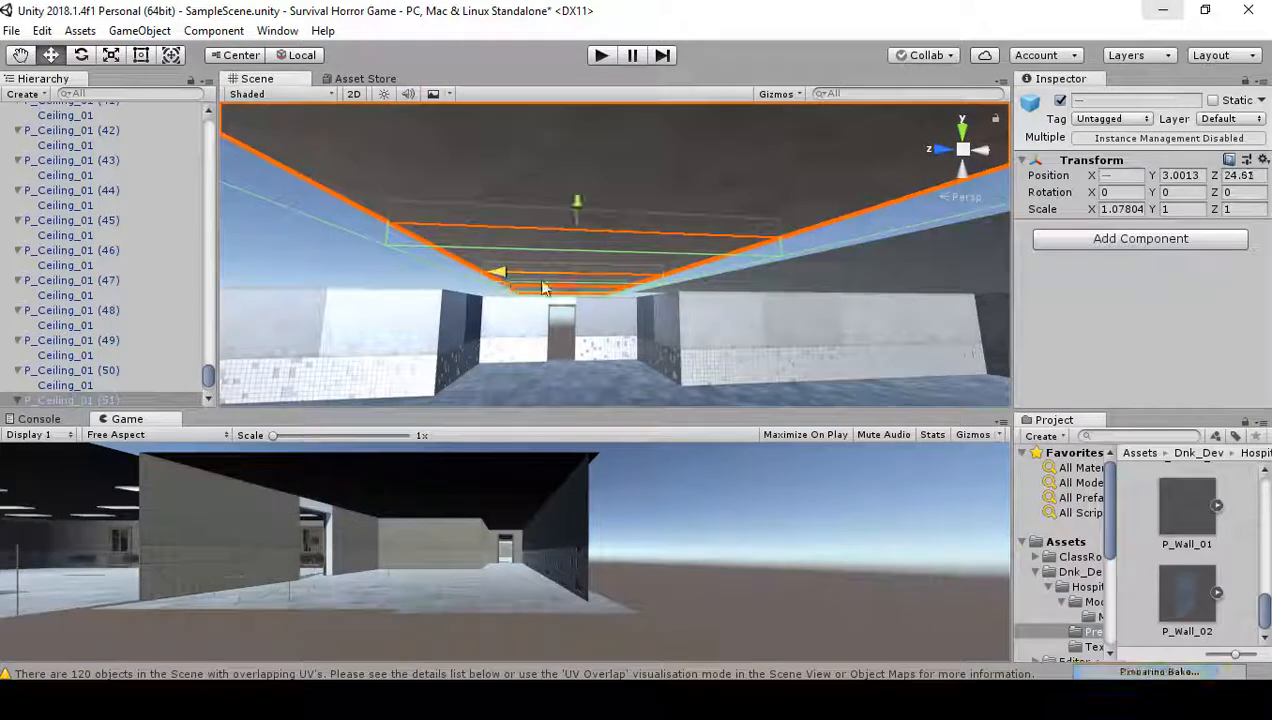
{"action": "key", "text": "ctrl+z"}
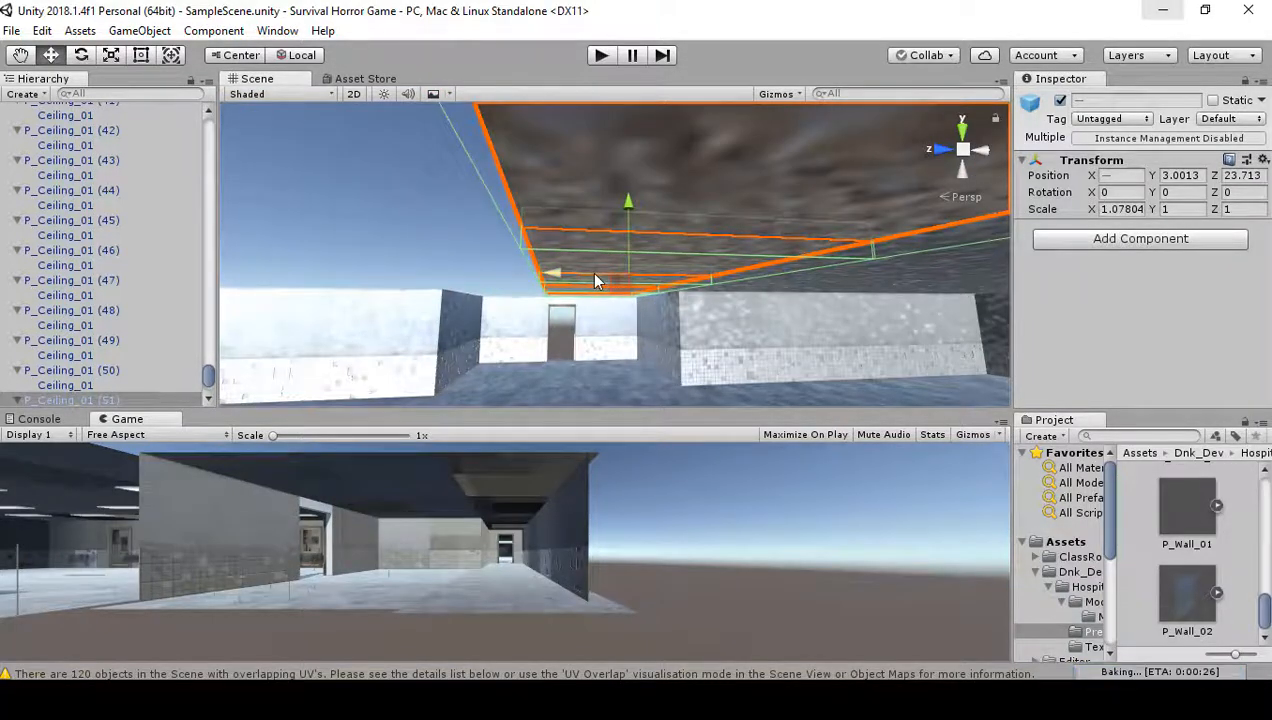
- Duplicate the ceiling row at Z 23.713 and snap the copies to its edge at Z 26.704
{"action": "key", "text": "ctrl+d"}
{"action": "left_click_drag", "start_coordinate": [553, 272], "coordinate": [489, 238]}
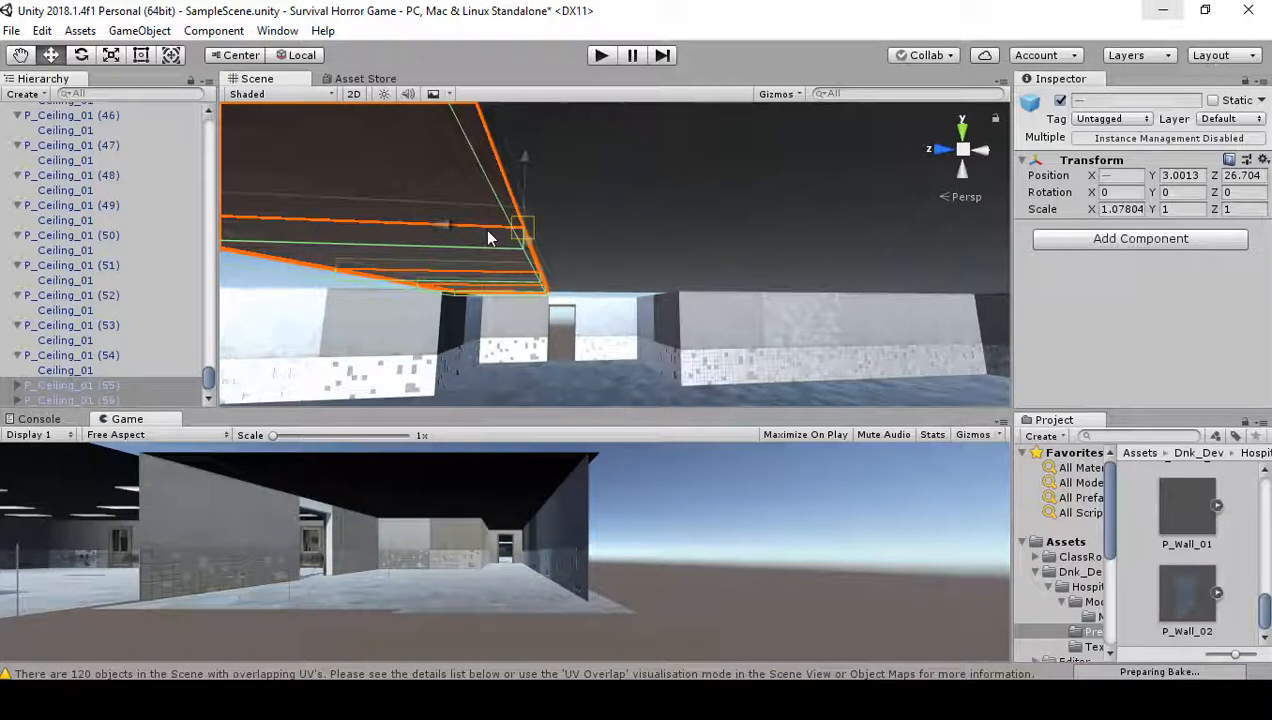
{"action": "right_click_drag", "start_coordinate": [361, 267], "coordinate": [362, 377]}
- Try to duplicate the ceiling row at Z 26.704 to about Z 30.19 and snap the copies to its edge
{"action": "key", "text": "a"}
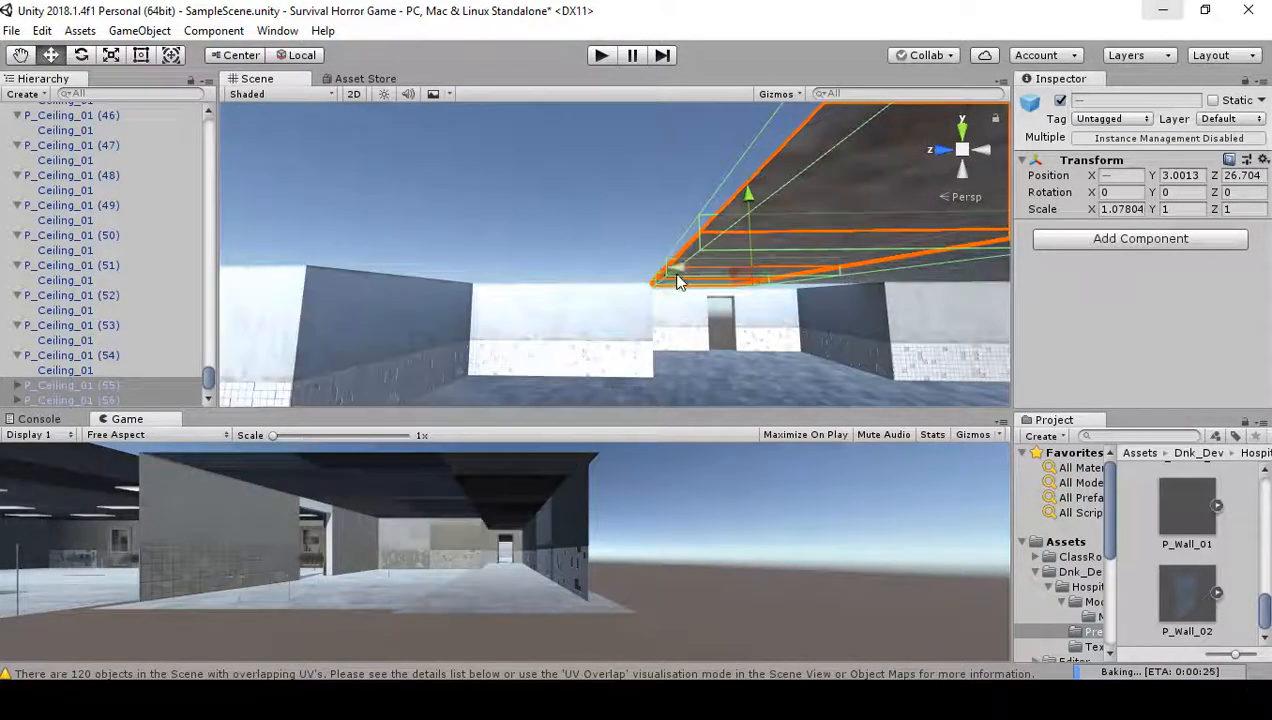
{"action": "key", "text": "ctrl+d"}
{"action": "left_click_drag", "start_coordinate": [673, 281], "coordinate": [480, 305]}
{"action": "key", "text": "v"}
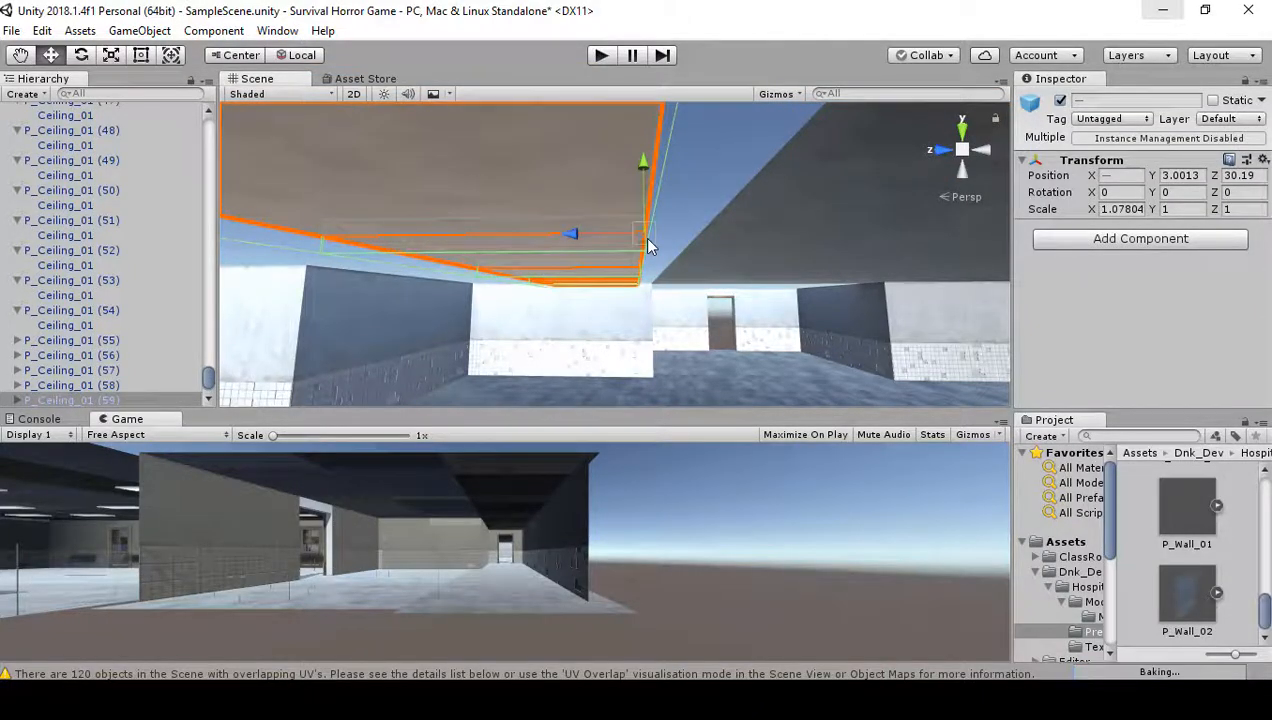
{"action": "left_click_drag", "start_coordinate": [647, 242], "coordinate": [684, 243]}
{"action": "right_click_drag", "start_coordinate": [636, 312], "coordinate": [688, 312]}
{"action": "key", "text": "ctrl+z"}
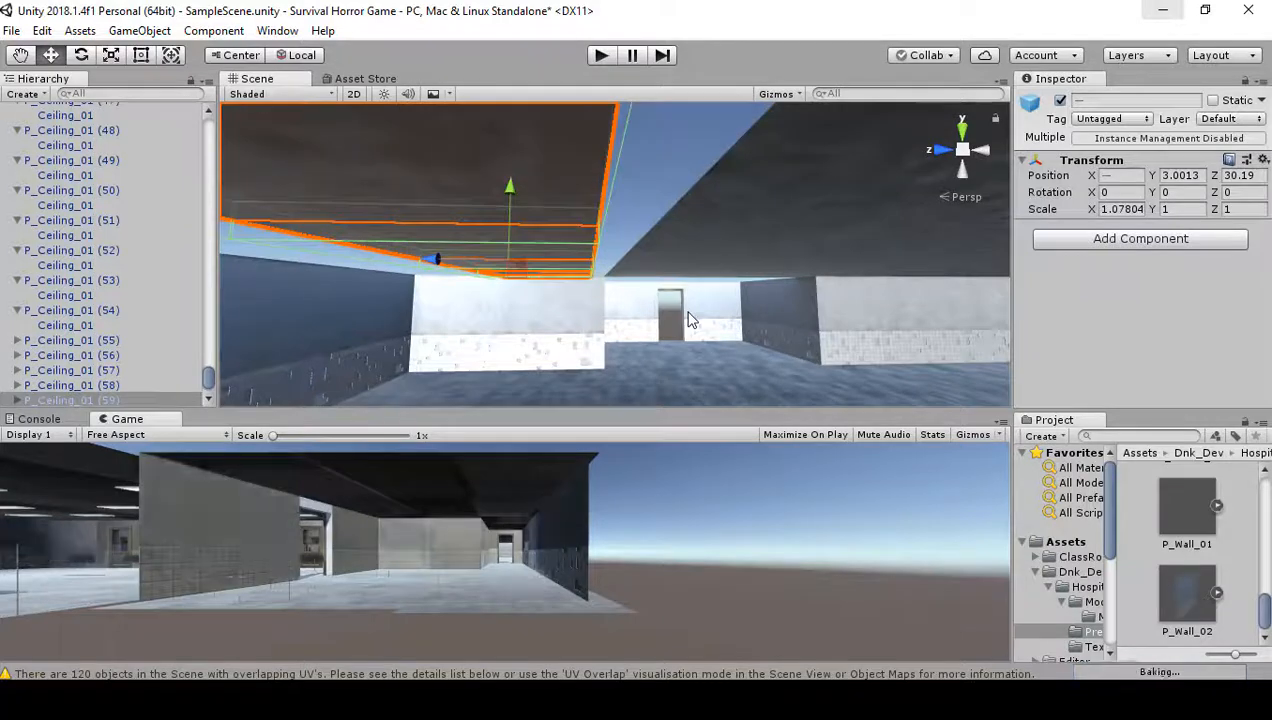
{"action": "key", "text": "ctrl+z"}
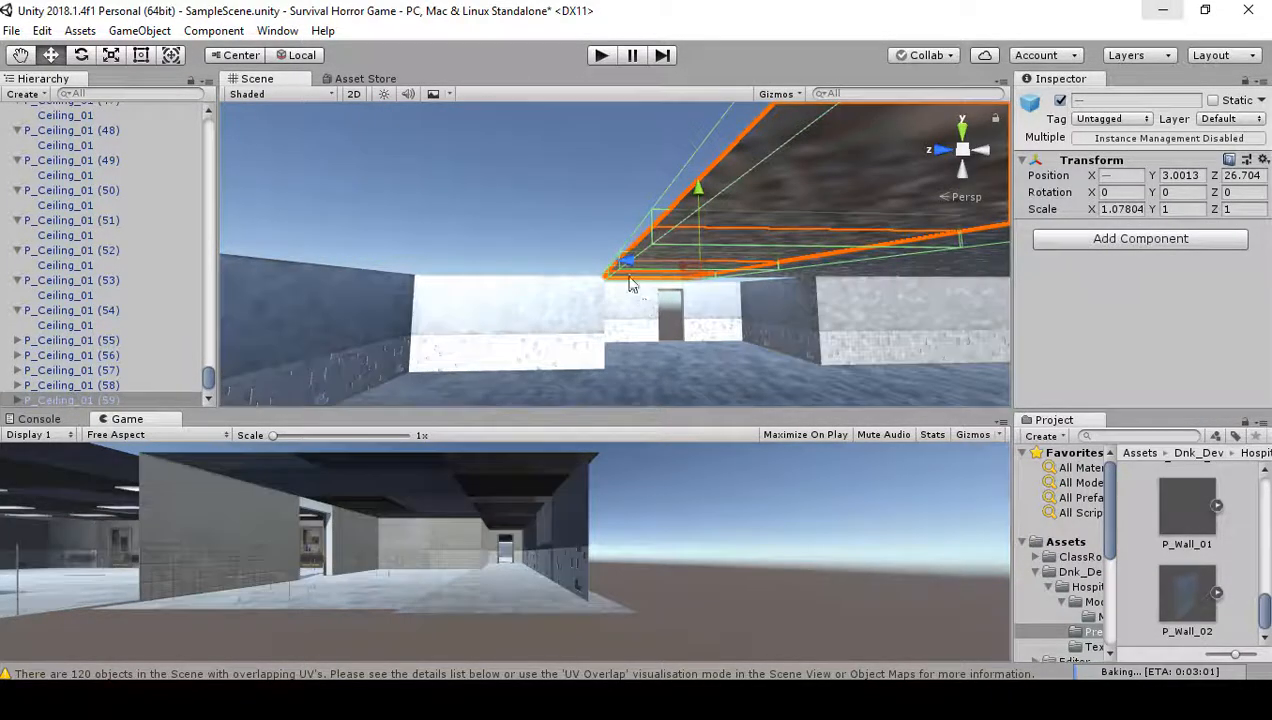
- Duplicate the ceiling row at Z 26.704, move the copies to about Z 30.02 and snap them to the neighbouring row's edge
{"action": "left_click_drag", "start_coordinate": [628, 263], "coordinate": [458, 288]}
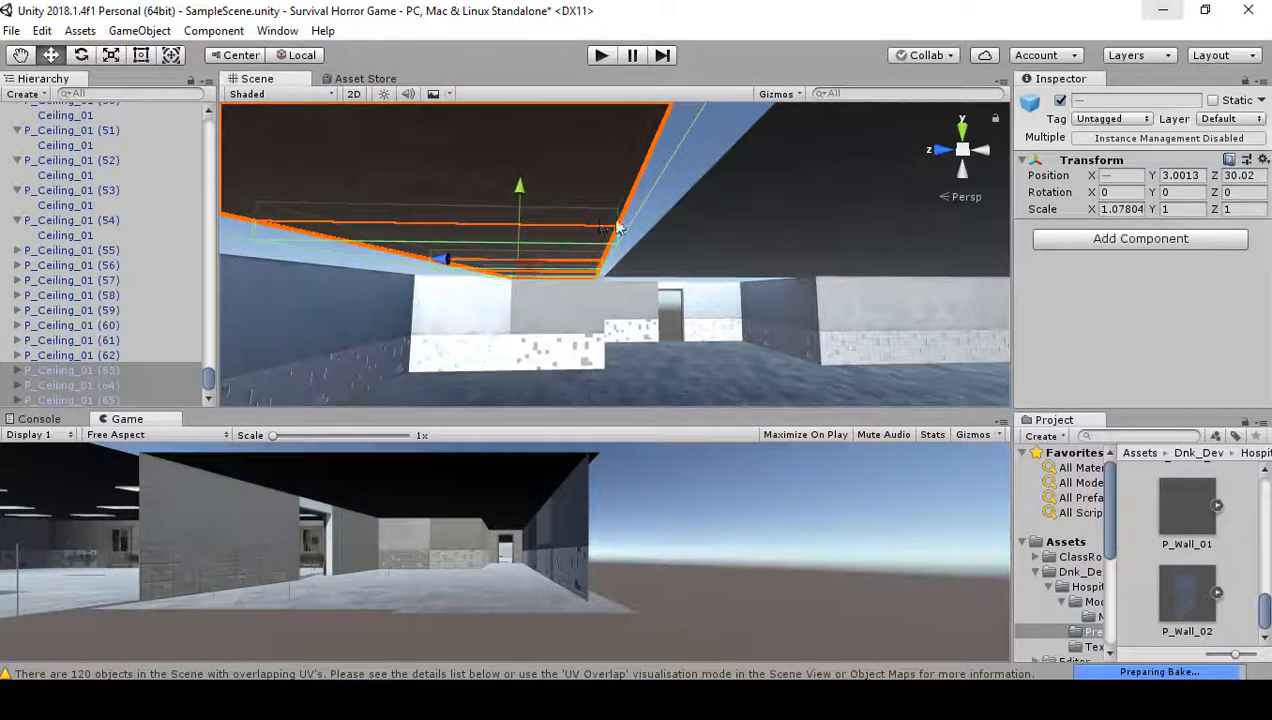
{"action": "left_click_drag", "start_coordinate": [618, 221], "coordinate": [645, 247]}
{"action": "right_click_drag", "start_coordinate": [653, 261], "coordinate": [611, 290]}
- Duplicate the latest ceiling row, move the copies to about Z 33.02 and vertex-snap them to the neighbouring row's edge at Z 32.686
{"action": "key", "text": "ctrl+d"}
{"action": "left_click_drag", "start_coordinate": [524, 260], "coordinate": [350, 270]}
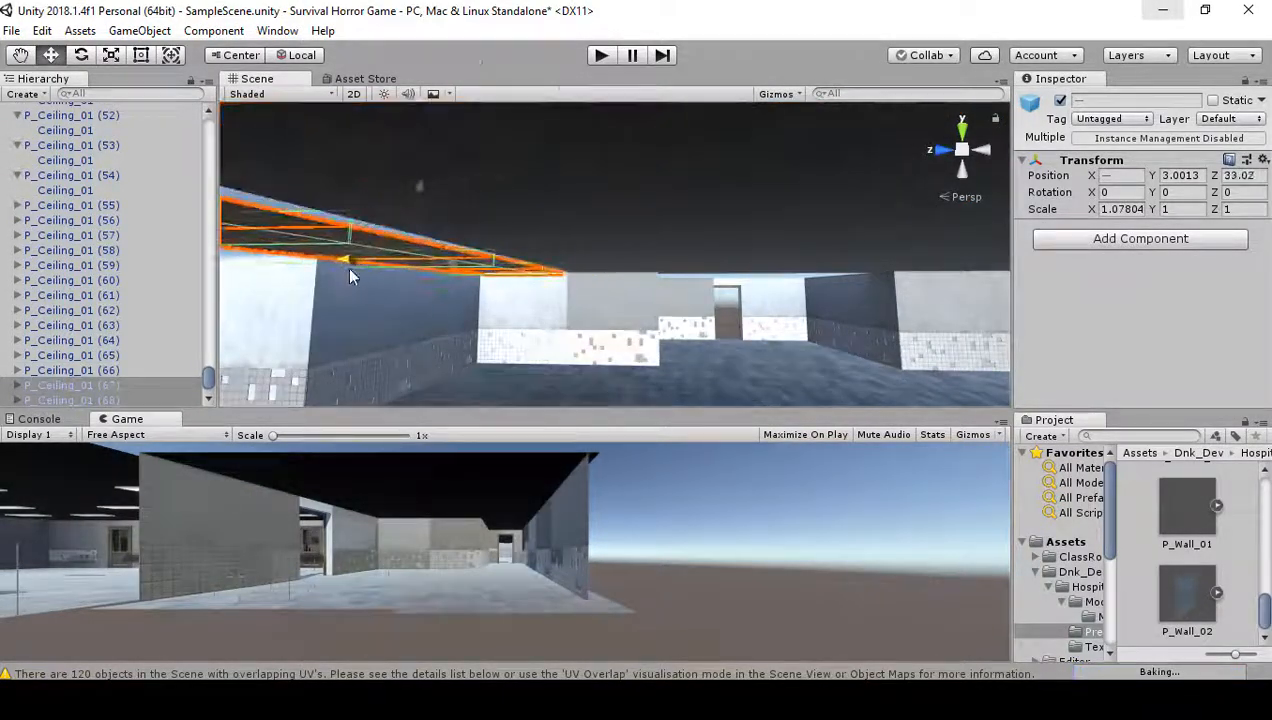
{"action": "right_click_drag", "start_coordinate": [480, 280], "coordinate": [436, 286]}
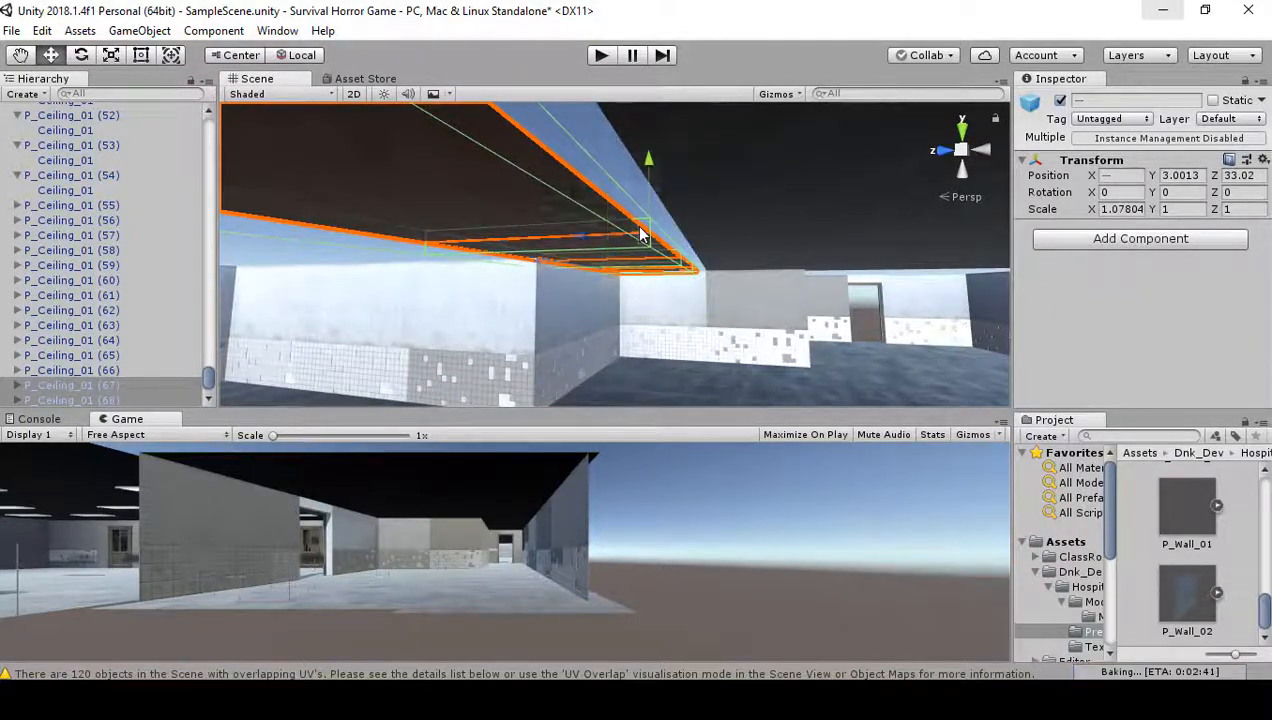
{"action": "left_click_drag", "start_coordinate": [642, 235], "coordinate": [670, 237]}
{"action": "right_click_drag", "start_coordinate": [620, 256], "coordinate": [728, 272]}
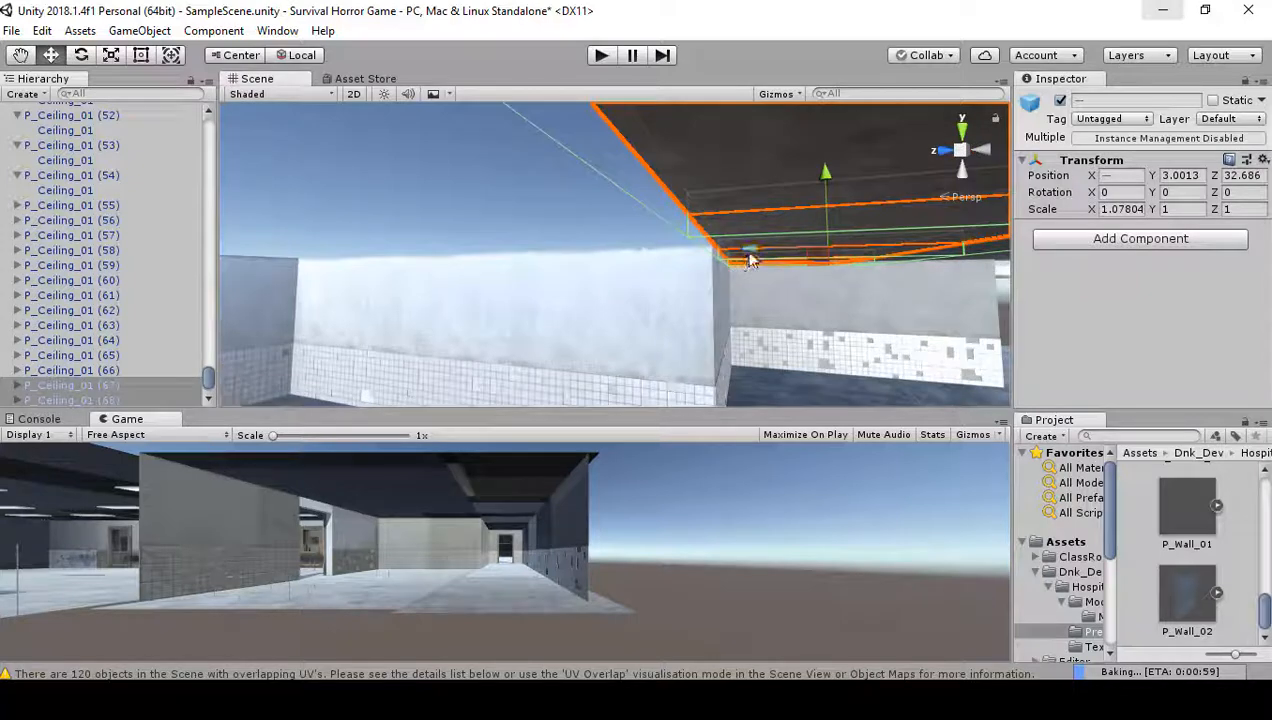
- Duplicate the ceiling row at Z 32.686 twice in succession, snapping the new rows edge to edge at Z 35.677 and Z 38.668
{"action": "left_click_drag", "start_coordinate": [752, 260], "coordinate": [686, 215]}
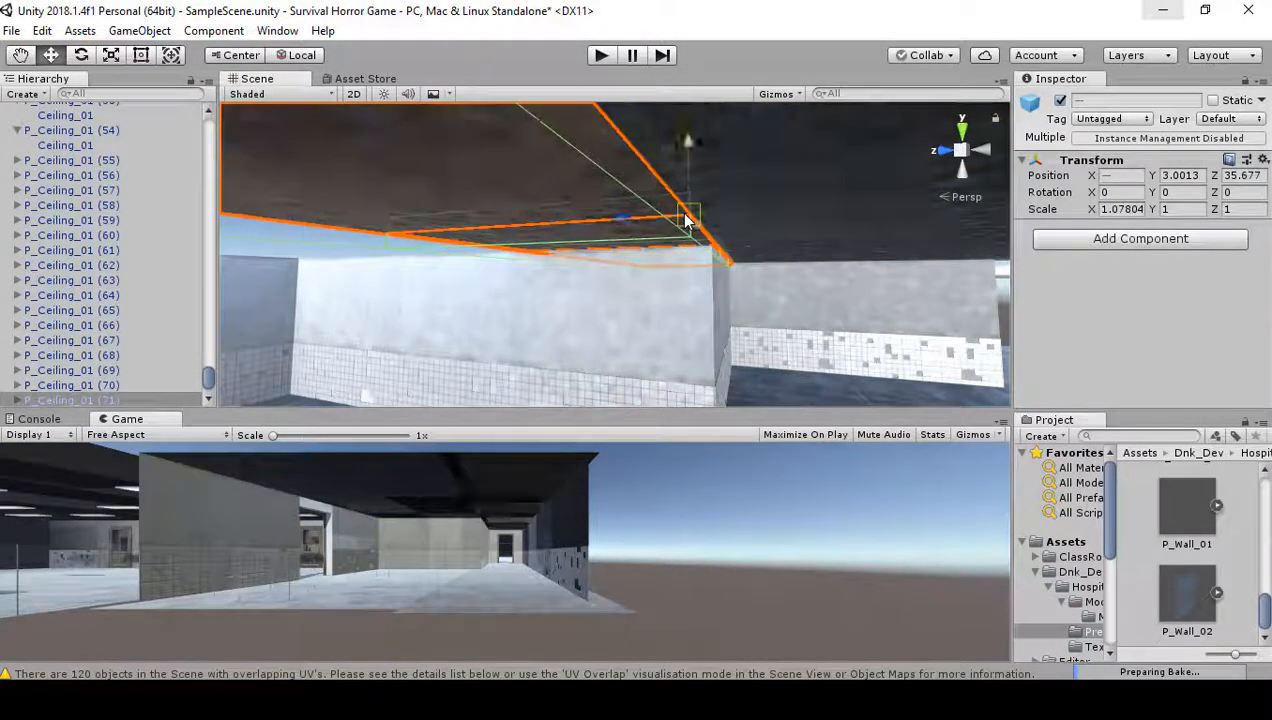
{"action": "right_click_drag", "start_coordinate": [686, 215], "coordinate": [717, 247]}
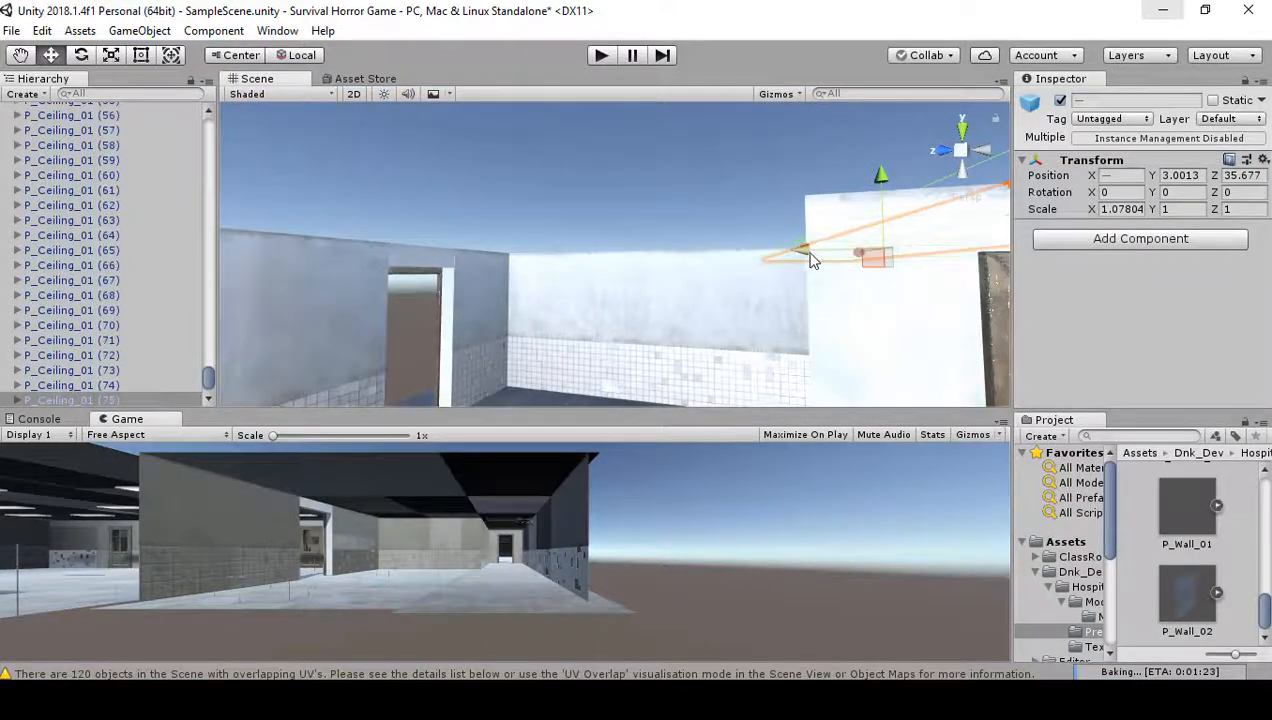
{"action": "left_click_drag", "start_coordinate": [812, 260], "coordinate": [603, 271]}
{"action": "right_click_drag", "start_coordinate": [744, 286], "coordinate": [803, 276]}
{"action": "left_click_drag", "start_coordinate": [793, 240], "coordinate": [816, 226]}
{"action": "right_click_drag", "start_coordinate": [808, 266], "coordinate": [664, 277]}
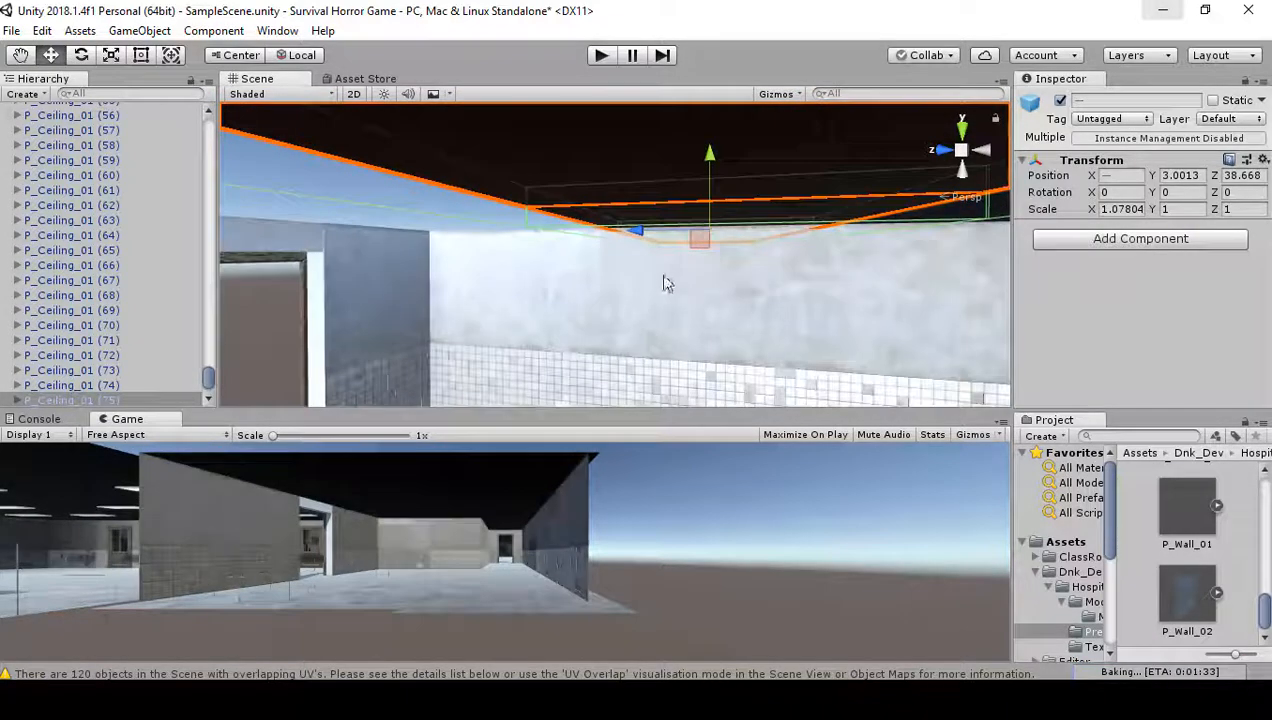
- Duplicate the ceiling row at Z 38.668, move the copies to about Z 42.04 and snap them to its edge at Z 41.659
{"action": "key", "text": "ctrl+d"}
{"action": "left_click_drag", "start_coordinate": [642, 238], "coordinate": [432, 244]}
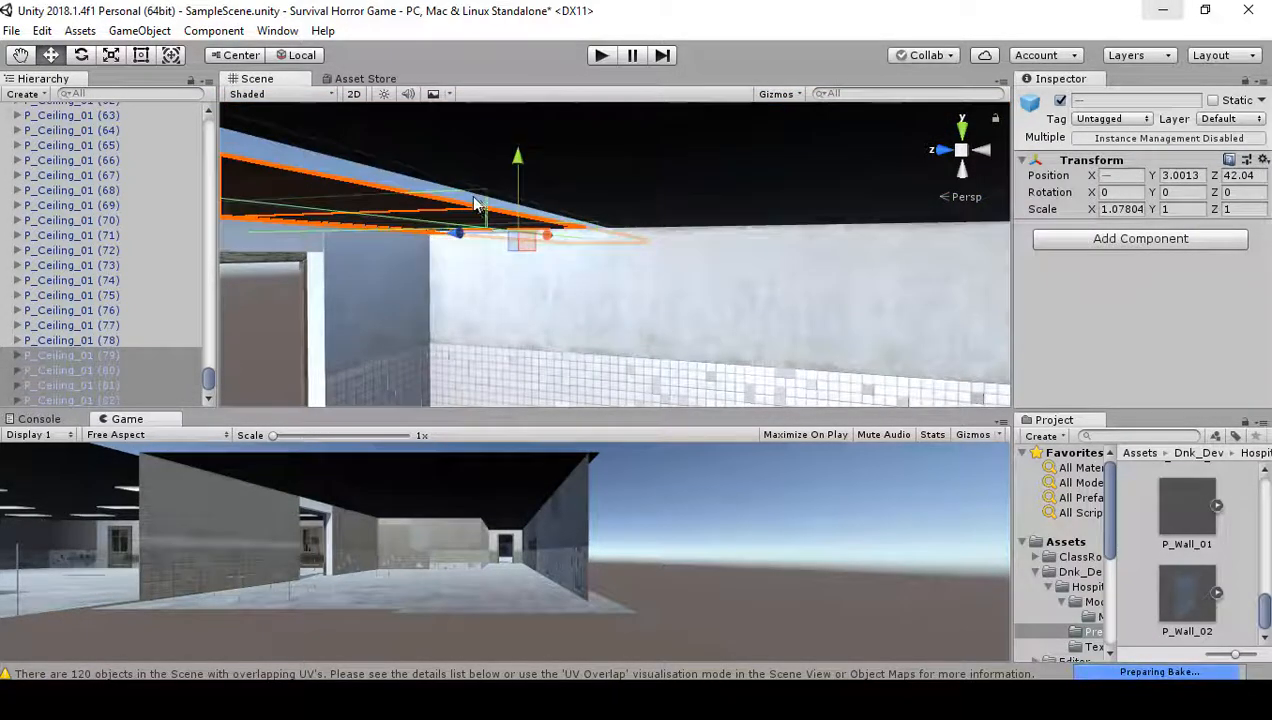
{"action": "left_click_drag", "start_coordinate": [474, 202], "coordinate": [512, 205]}
{"action": "right_click_drag", "start_coordinate": [546, 270], "coordinate": [637, 152]}
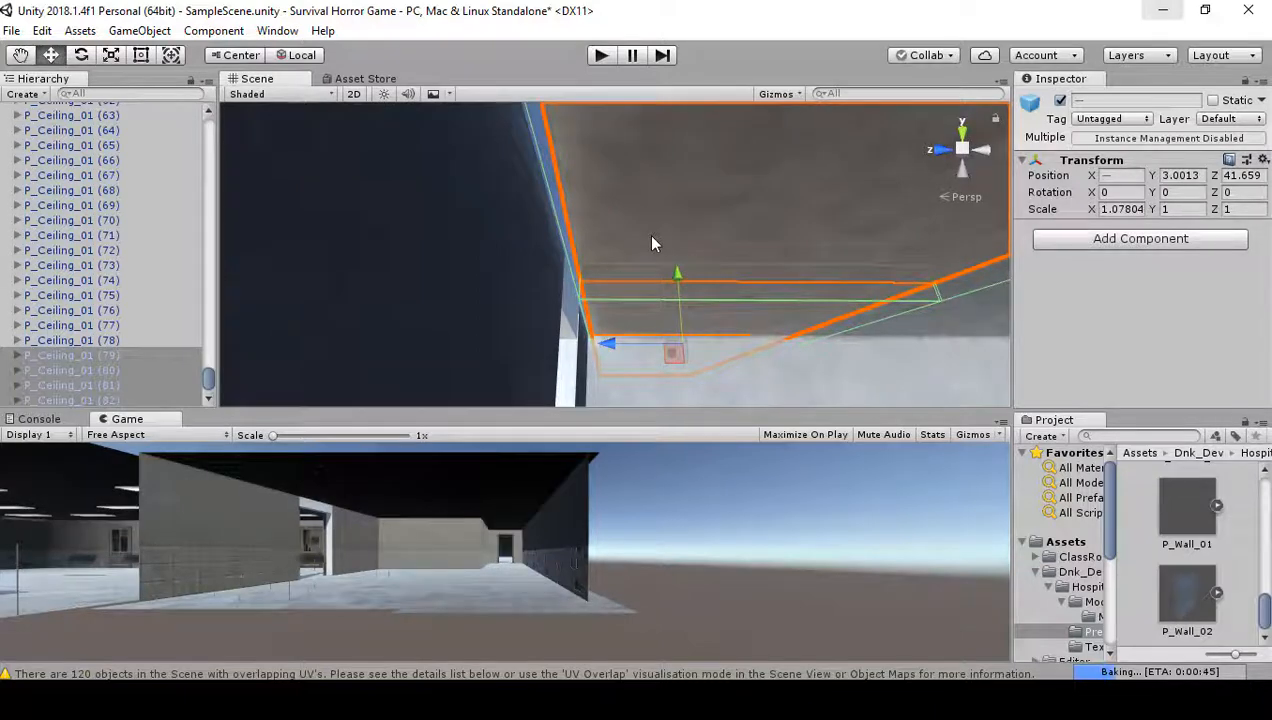
- Stretch the last ceiling row to a Z scale of about 1.067 to close the wall gap, then snap it back to the neighbouring row at Z 41.862
{"action": "right_click_drag", "start_coordinate": [674, 284], "coordinate": [456, 45]}
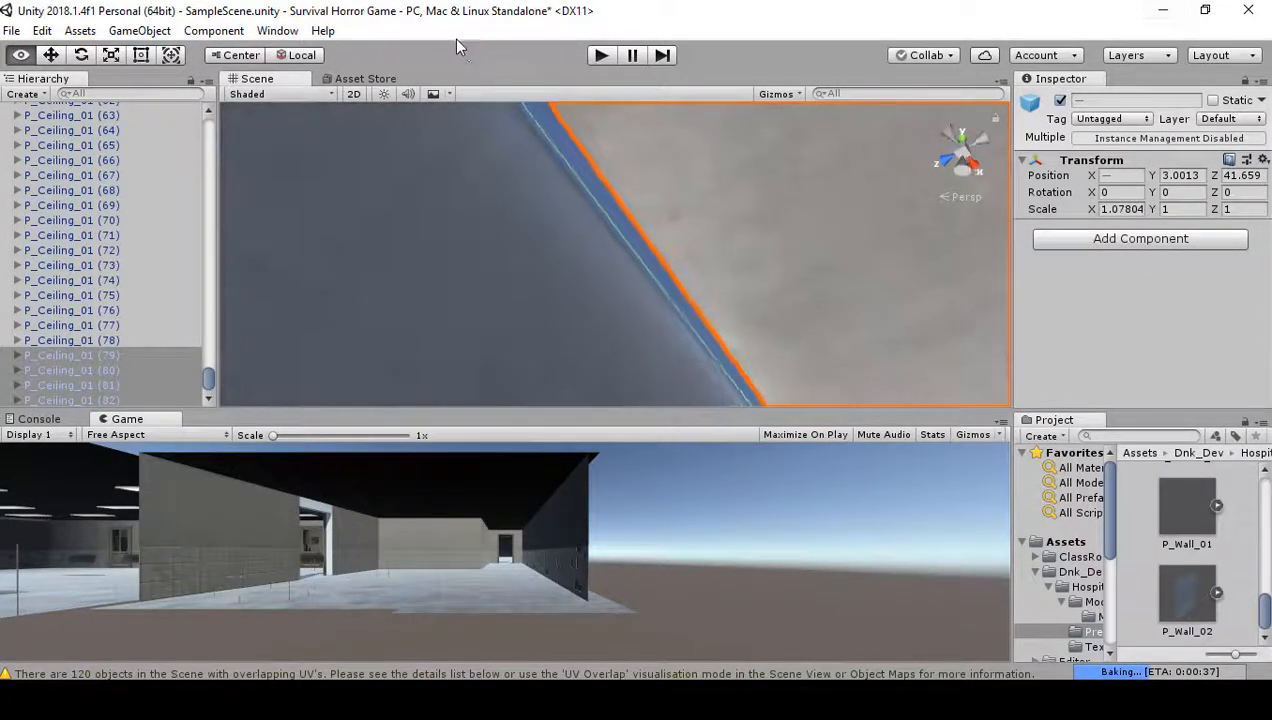
{"action": "right_click_drag", "start_coordinate": [573, 183], "coordinate": [692, 221]}
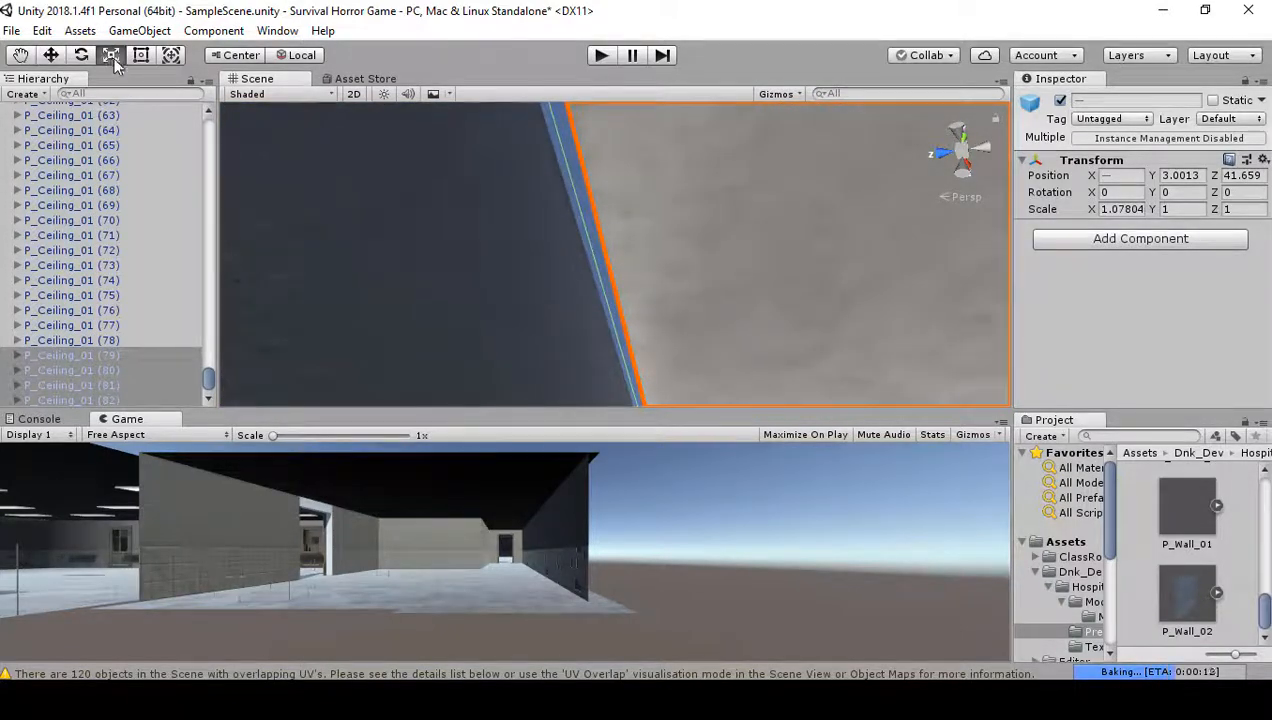
{"action": "right_click_drag", "start_coordinate": [528, 163], "coordinate": [558, 288]}
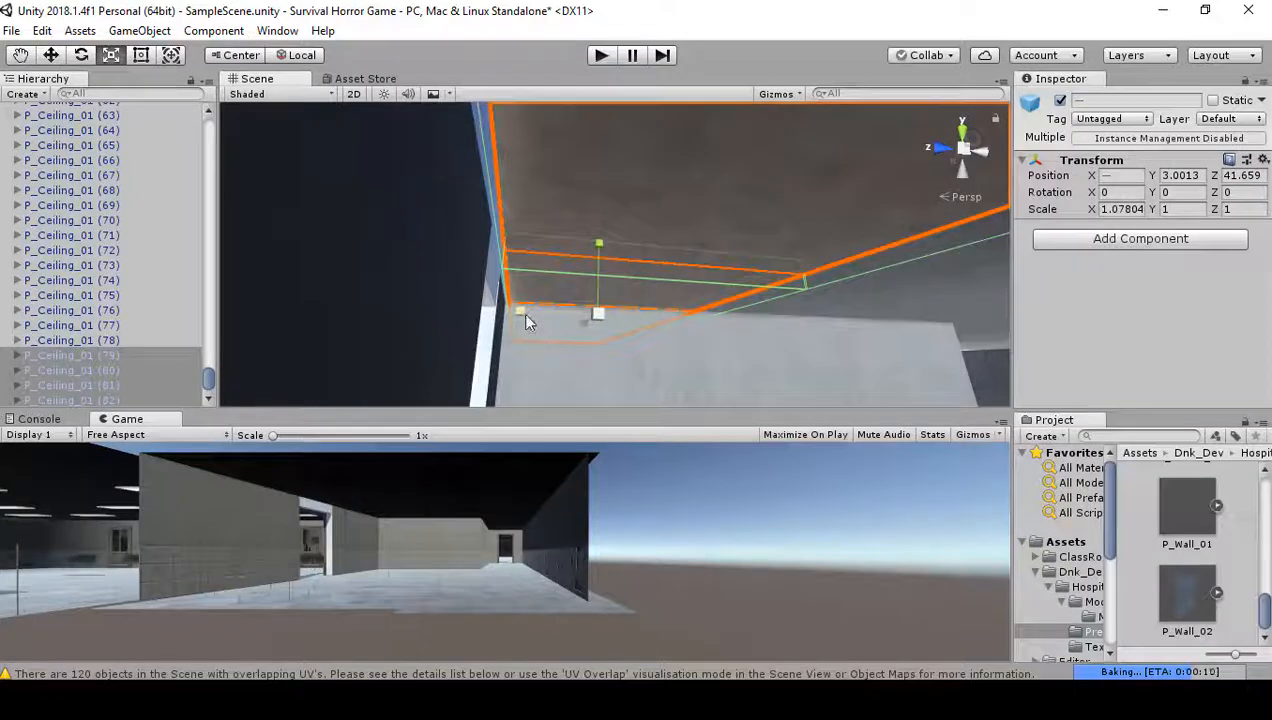
{"action": "left_click_drag", "start_coordinate": [526, 316], "coordinate": [517, 311]}
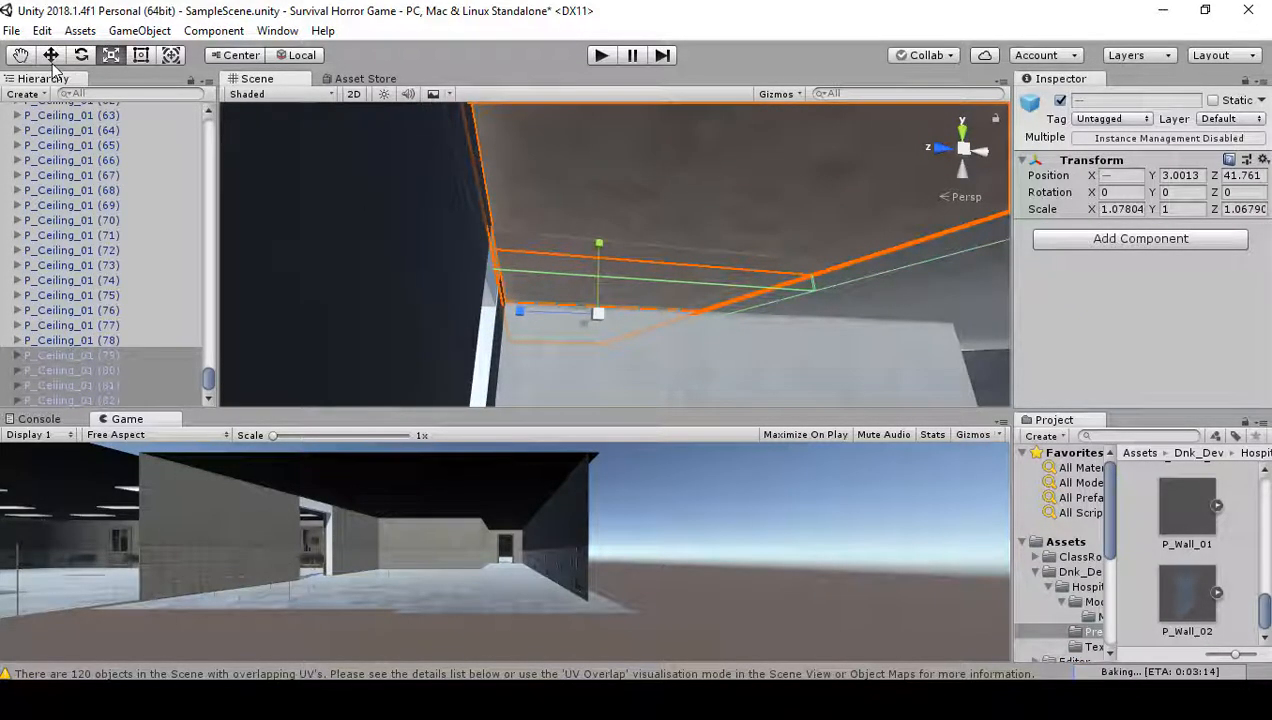
{"action": "left_click", "coordinate": [51, 56]}
{"action": "left_click_drag", "start_coordinate": [530, 308], "coordinate": [783, 278]}
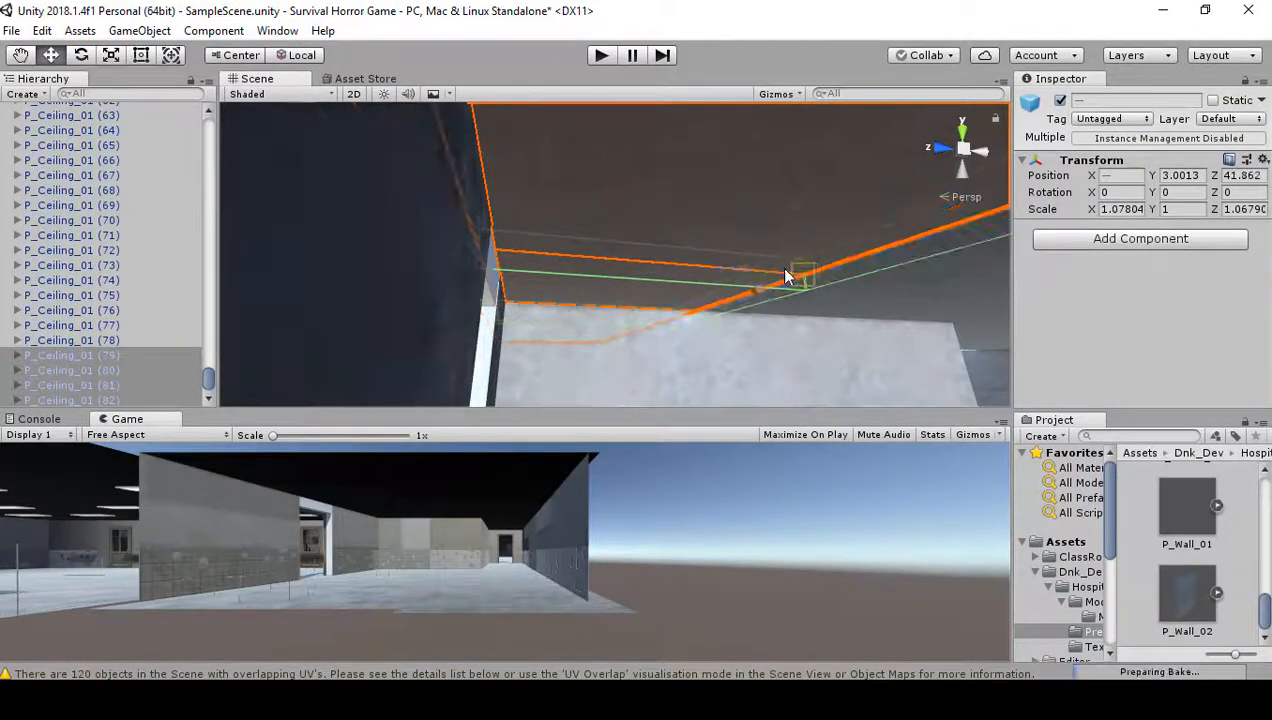
- Select the three ceiling panels along the room's open side, duplicate them and vertex-snap the copies to the outer edge of the ceiling
{"action": "right_click_drag", "start_coordinate": [840, 340], "coordinate": [636, 209]}
{"action": "left_click", "coordinate": [678, 201]}
{"action": "right_click_drag", "start_coordinate": [548, 268], "coordinate": [508, 134]}
{"action": "left_click", "coordinate": [450, 173]}
{"action": "right_click_drag", "start_coordinate": [450, 173], "coordinate": [285, 197]}
{"action": "left_click", "coordinate": [578, 196], "text": "ctrl"}
{"action": "left_click", "coordinate": [718, 241], "text": "ctrl"}
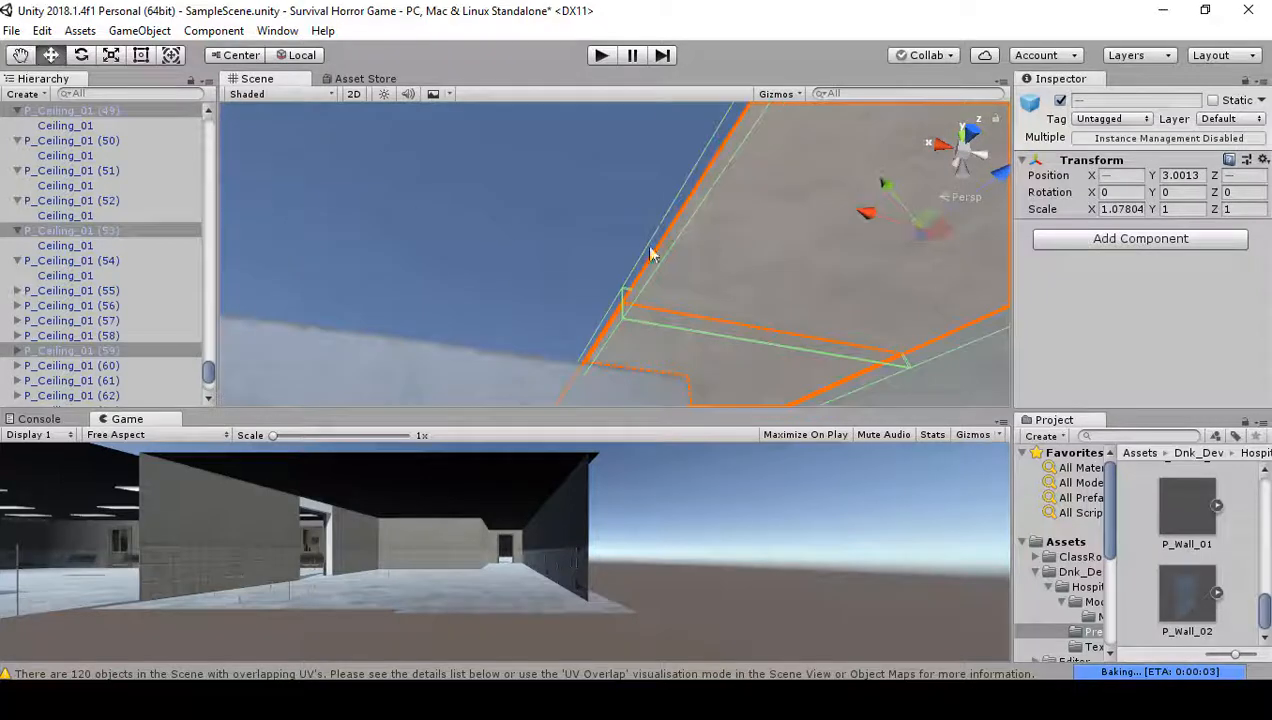
{"action": "key", "text": "ctrl+d"}
{"action": "left_click_drag", "start_coordinate": [866, 213], "coordinate": [466, 244]}
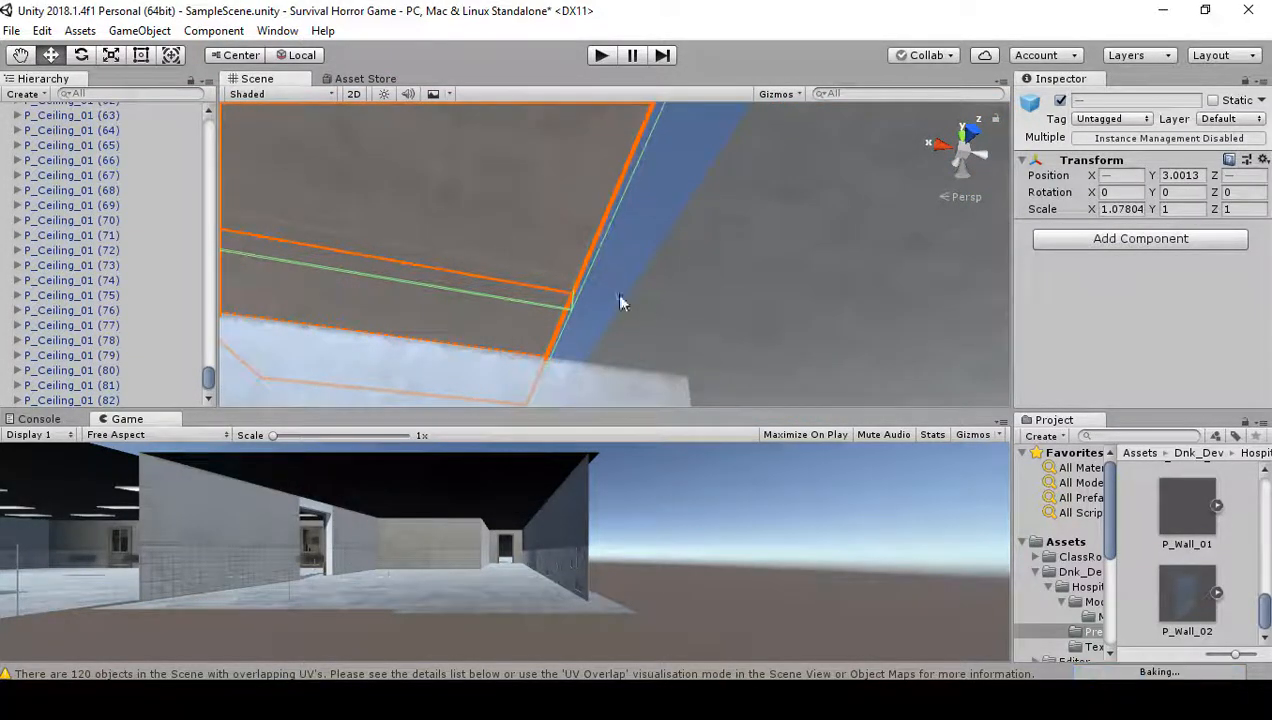
{"action": "left_click_drag", "start_coordinate": [575, 299], "coordinate": [607, 298]}
{"action": "right_click_drag", "start_coordinate": [607, 298], "coordinate": [440, 307]}
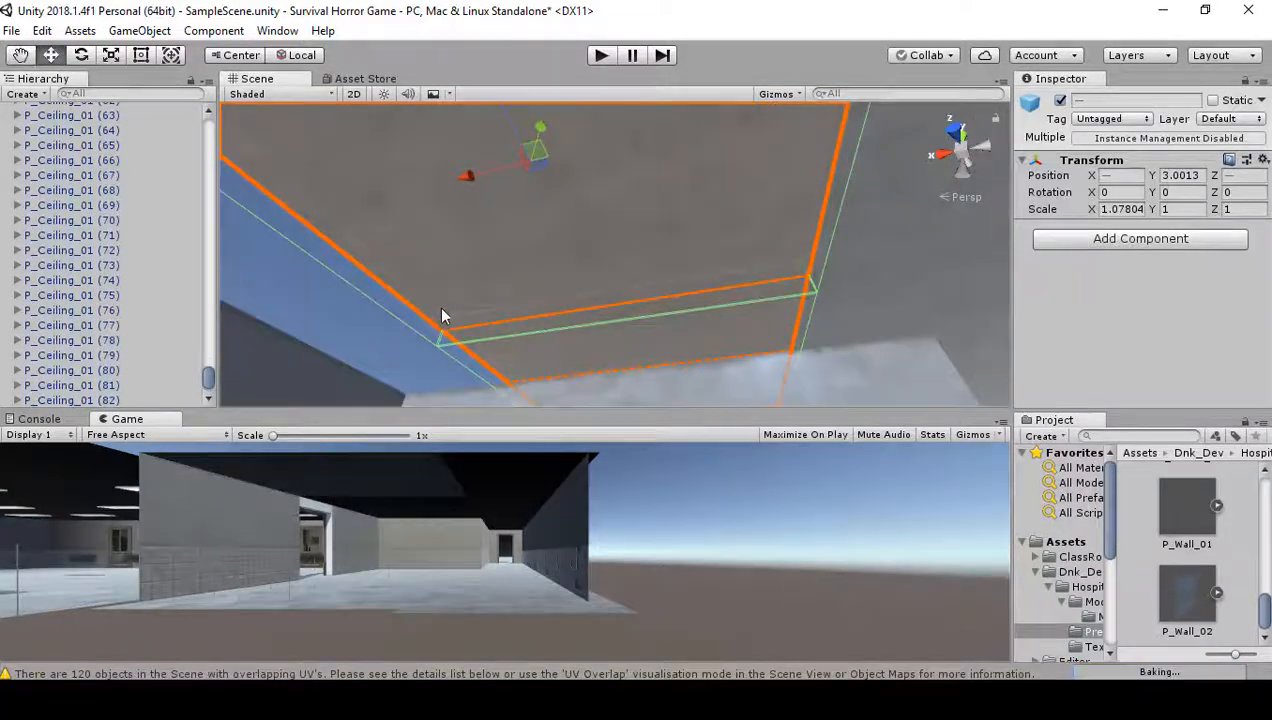
- Try to add another set of ceiling copies, moved to about X 8.857 and snapped to the adjacent panels at X 8.403
{"action": "key", "text": "ctrl+d"}
{"action": "left_click_drag", "start_coordinate": [466, 184], "coordinate": [1160, 278]}
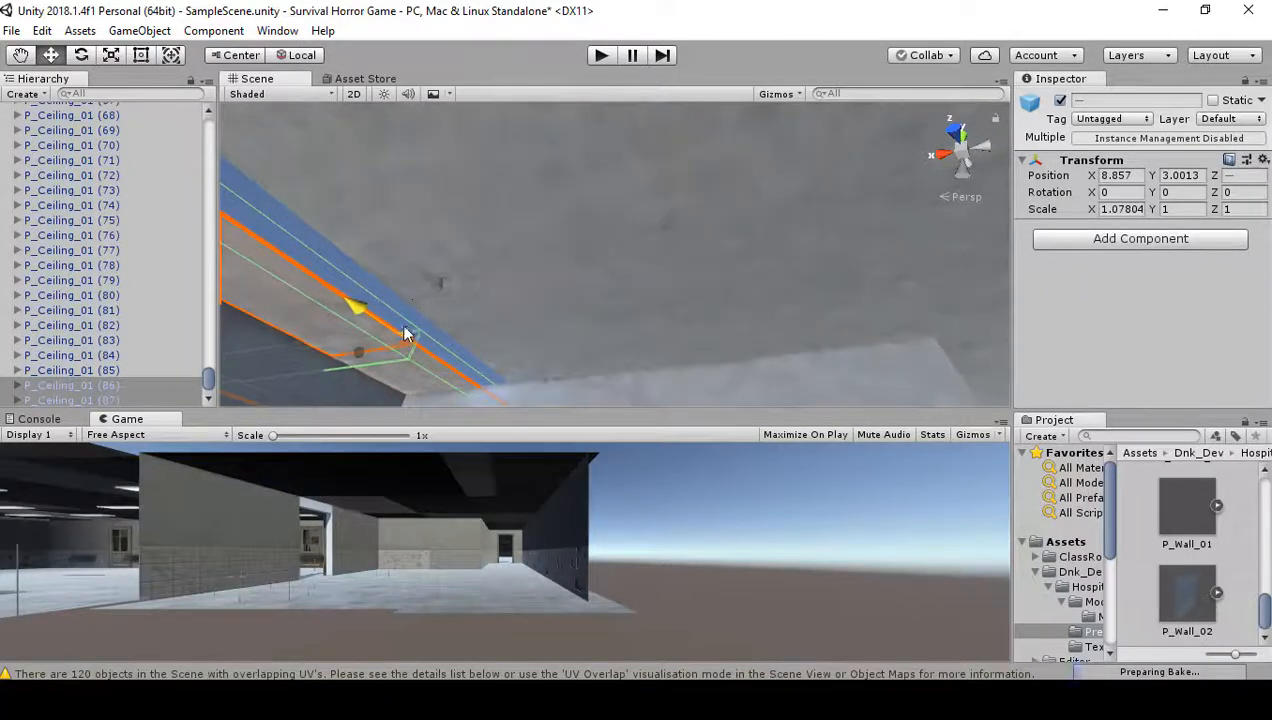
{"action": "key", "text": "v"}
{"action": "left_click_drag", "start_coordinate": [404, 338], "coordinate": [446, 337]}
{"action": "right_click_drag", "start_coordinate": [446, 337], "coordinate": [605, 414]}
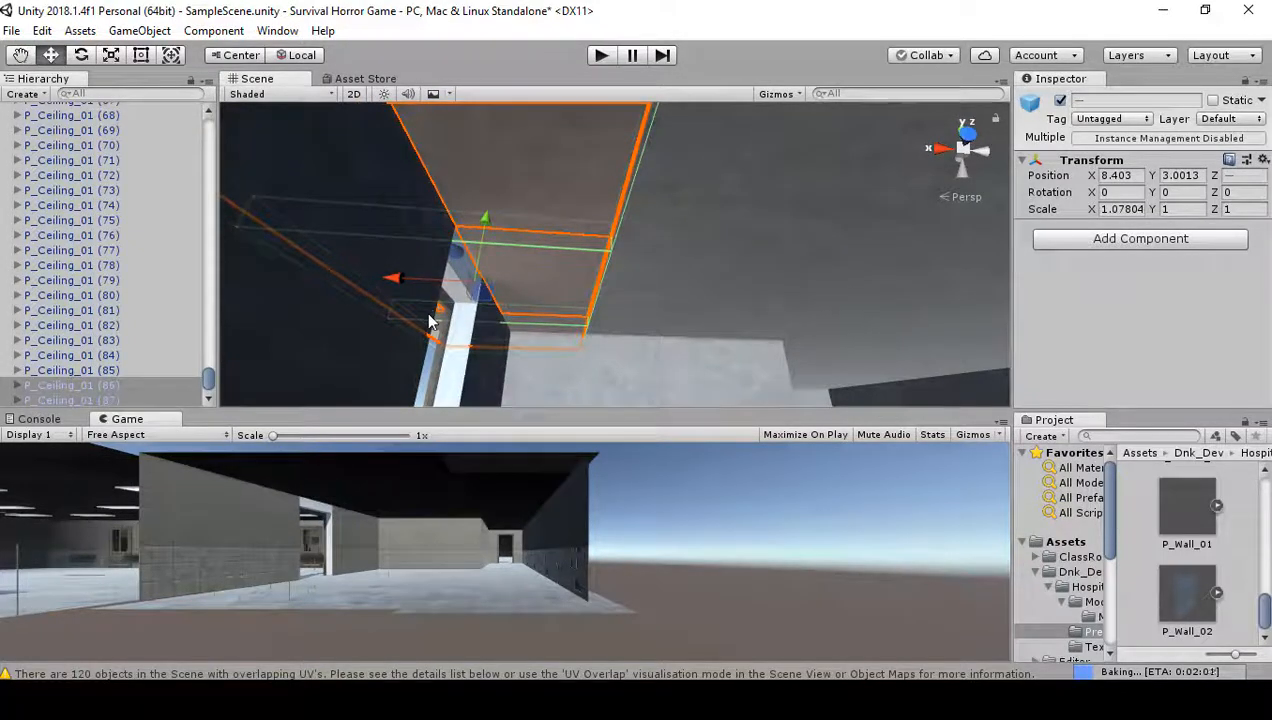
- Delete the extra ceiling copies near the doorway wall and undo the recent moves
{"action": "key", "text": "Delete"}
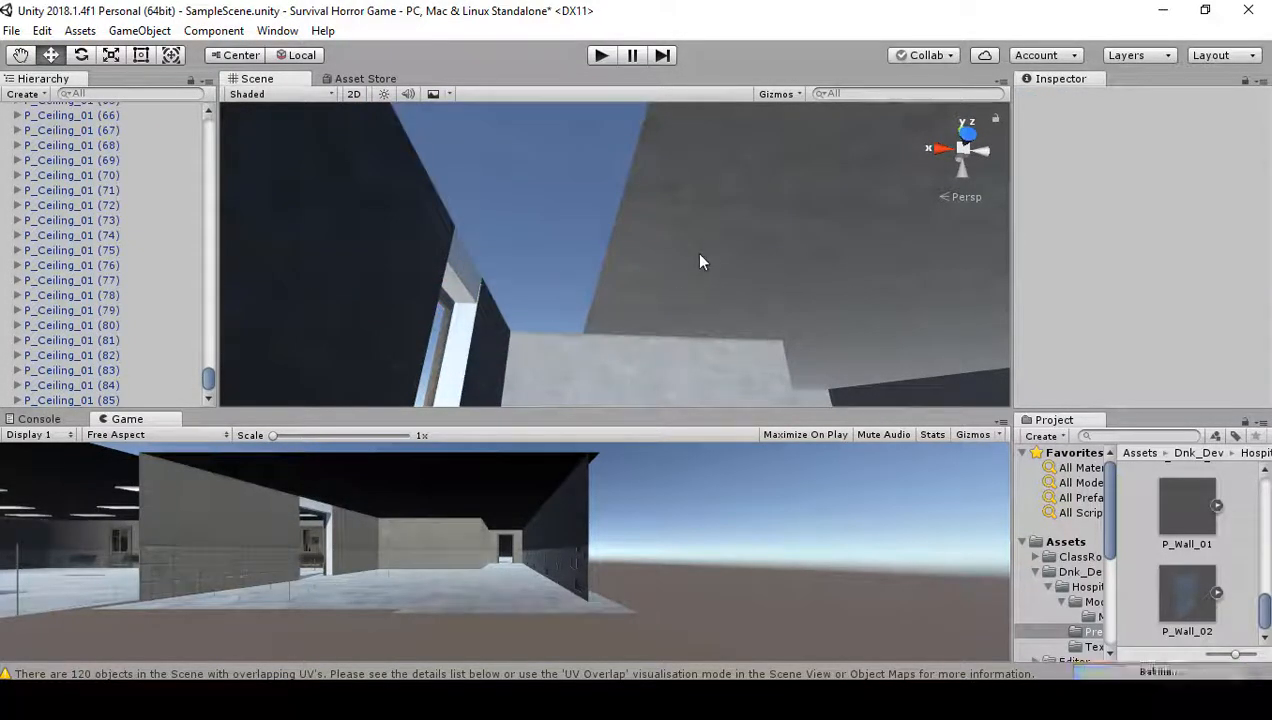
{"action": "key", "text": "ctrl+z"}
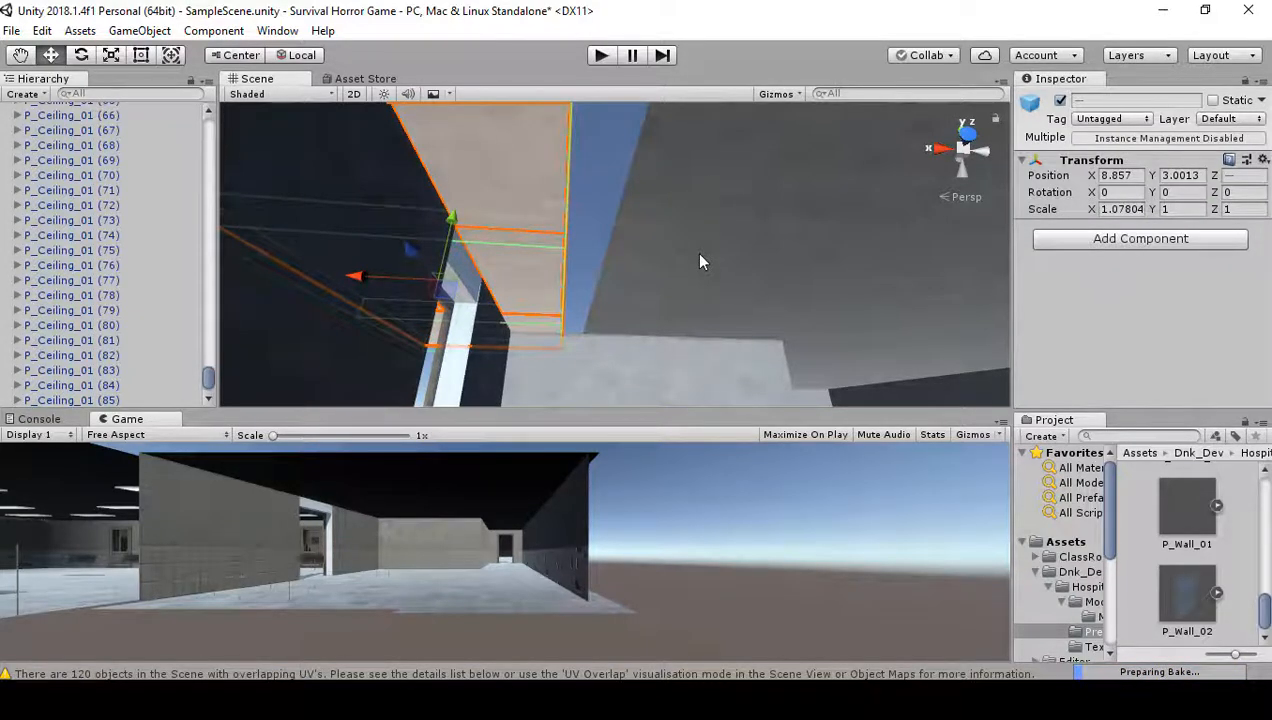
{"action": "key", "text": "ctrl+z"}
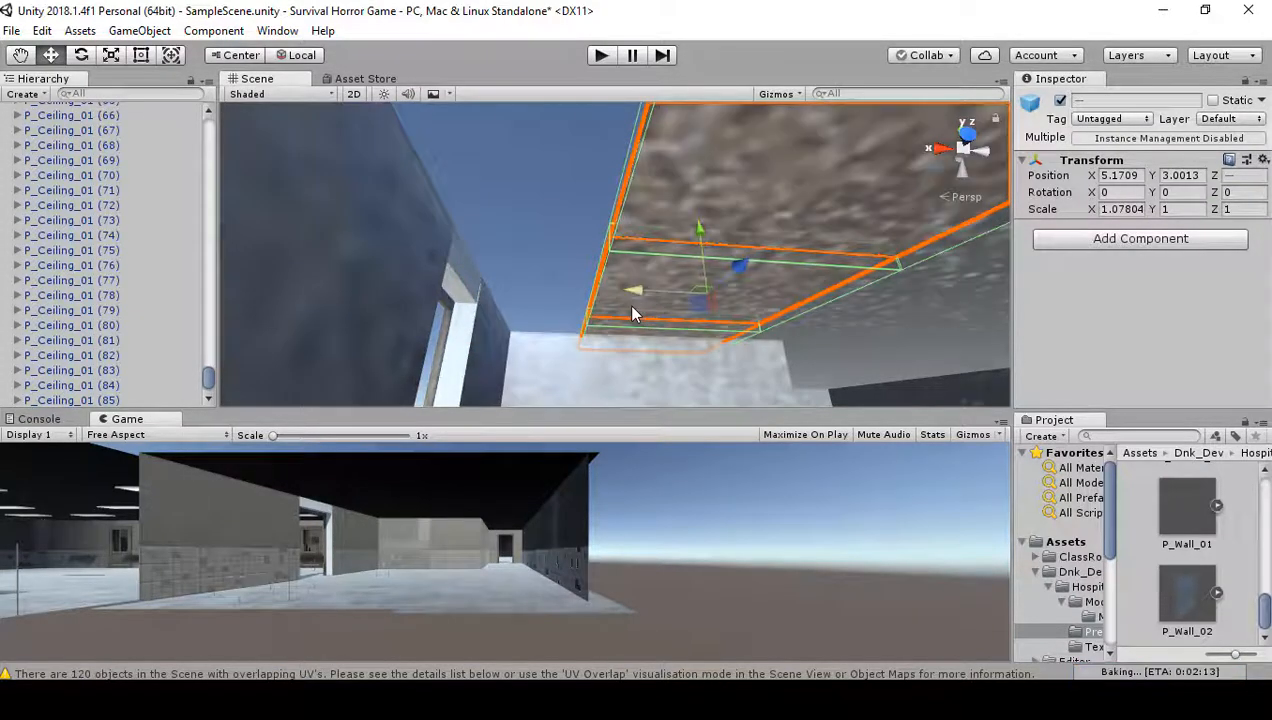
{"action": "mouse_move", "coordinate": [627, 309]}
{"action": "left_mouse_down"}
{"action": "mouse_move", "coordinate": [577, 300]}
{"action": "mouse_move", "coordinate": [483, 318]}
{"action": "mouse_move", "coordinate": [647, 297]}
{"action": "left_mouse_up"}
{"action": "key", "text": "ctrl+z"}
{"action": "key", "text": "ctrl+z"}
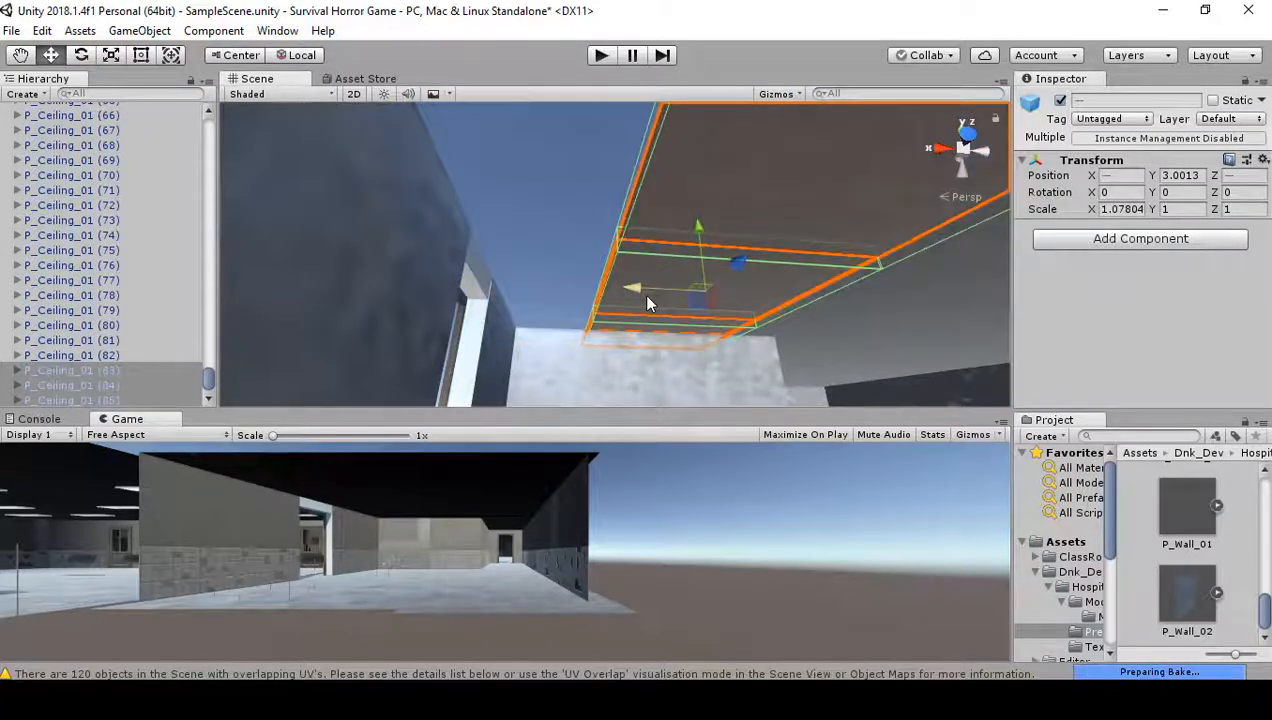
- Shift the three remaining ceiling copies along X and vertex-snap them back to the edge of the existing ceiling
{"action": "right_click_drag", "start_coordinate": [849, 276], "coordinate": [824, 260]}
{"action": "left_click", "coordinate": [632, 314]}
{"action": "key", "text": "ctrl+z"}
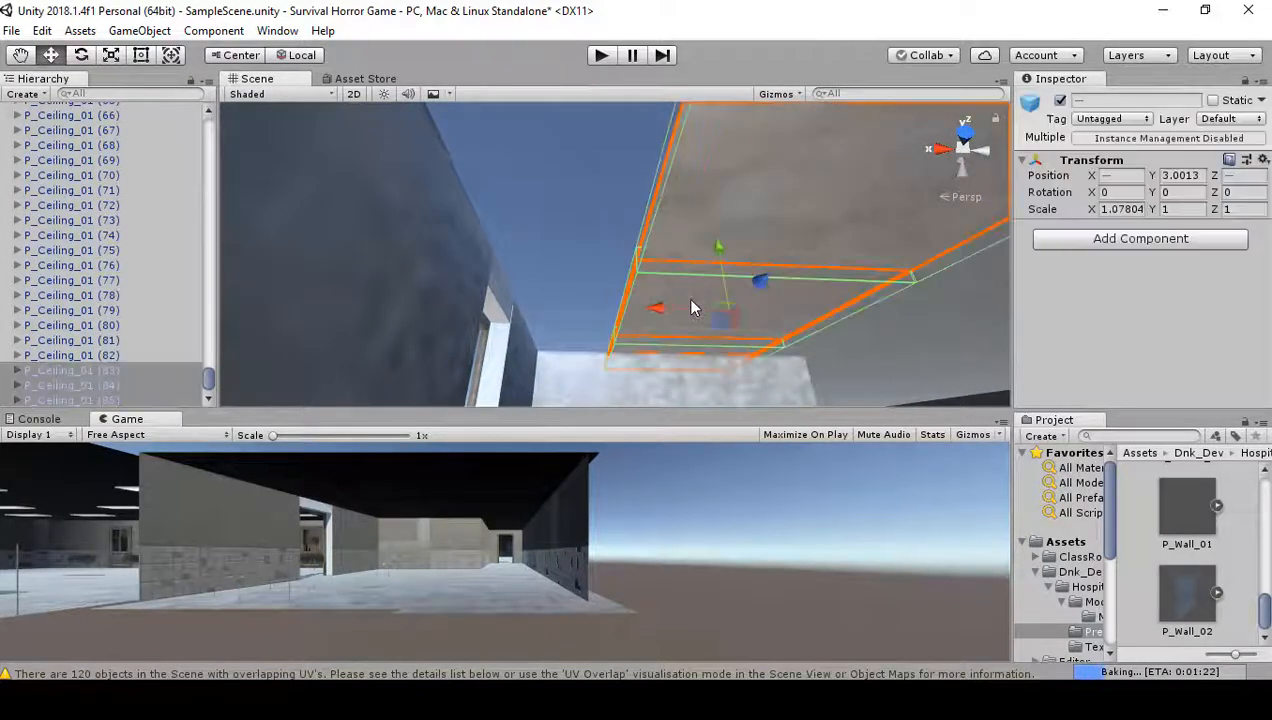
{"action": "left_click_drag", "start_coordinate": [667, 311], "coordinate": [629, 319]}
{"action": "key", "text": "v"}
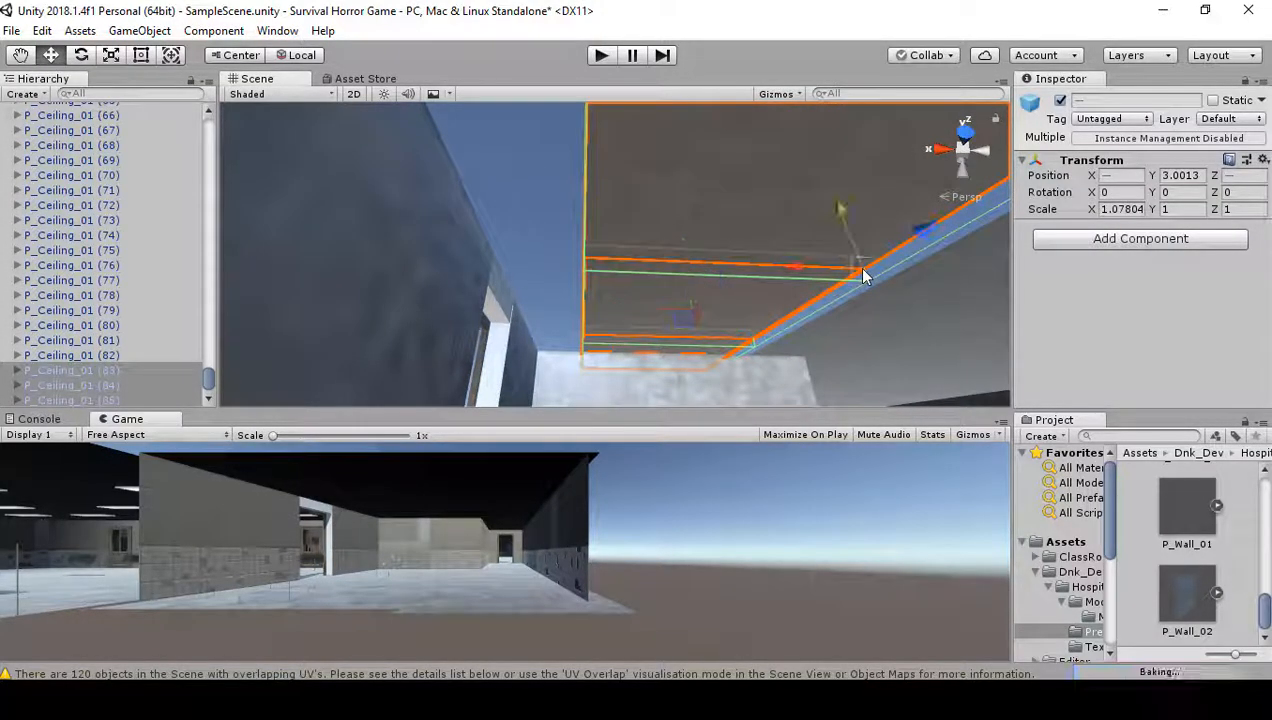
{"action": "left_click_drag", "start_coordinate": [864, 274], "coordinate": [881, 275]}
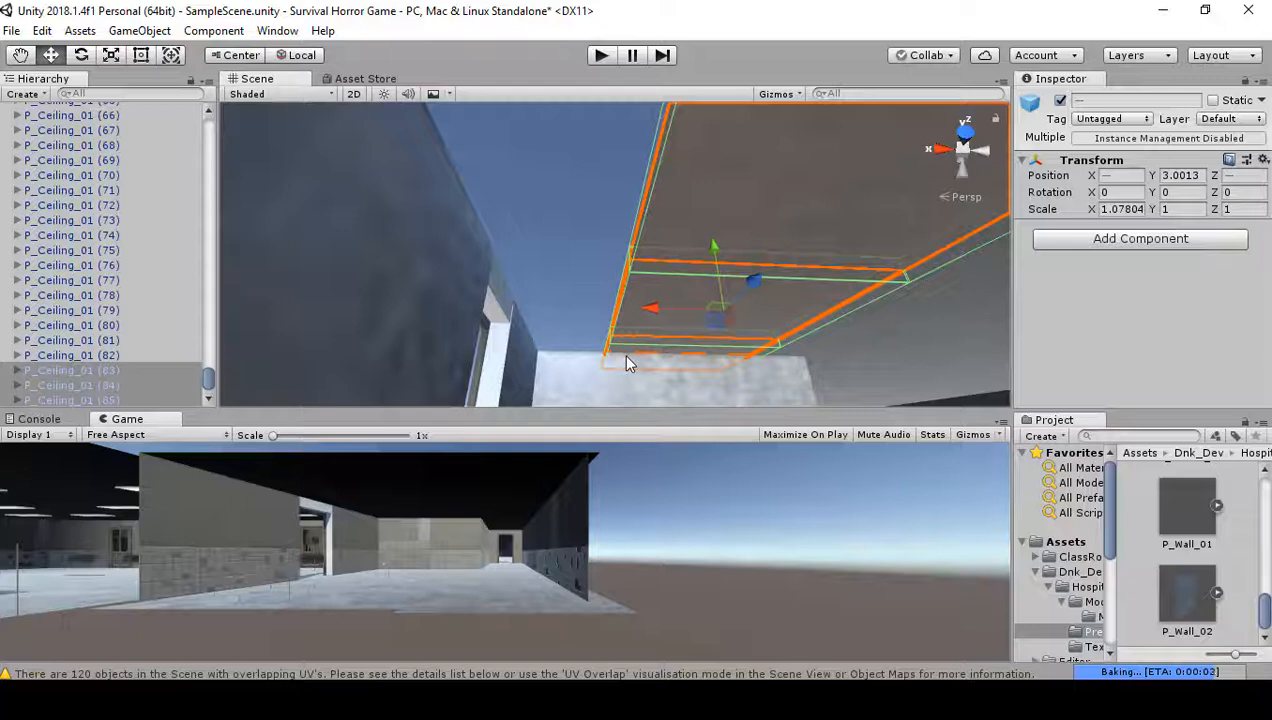
- Stretch the three ceiling copies to an X scale of about 2.09 to reach the doorway wall, aligned with the ceiling edge at X 5.1709
{"action": "left_click", "coordinate": [113, 57]}
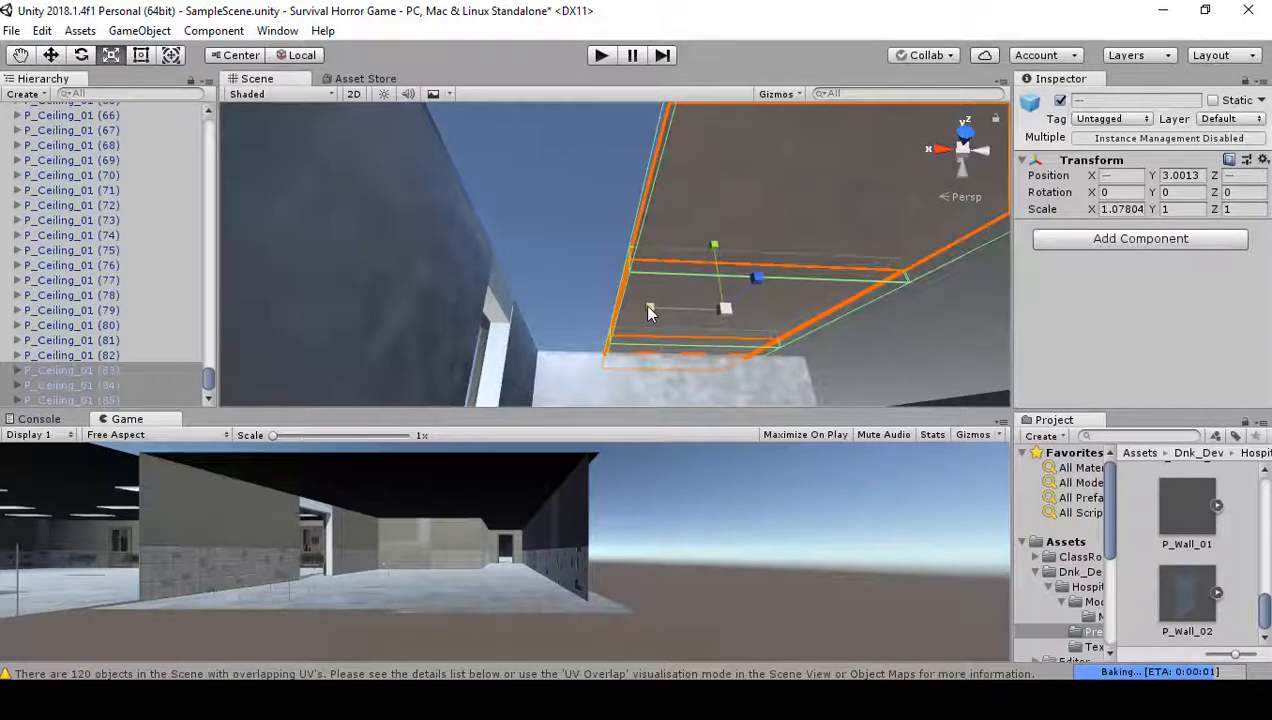
{"action": "left_click_drag", "start_coordinate": [648, 310], "coordinate": [514, 265]}
{"action": "left_click", "coordinate": [52, 56]}
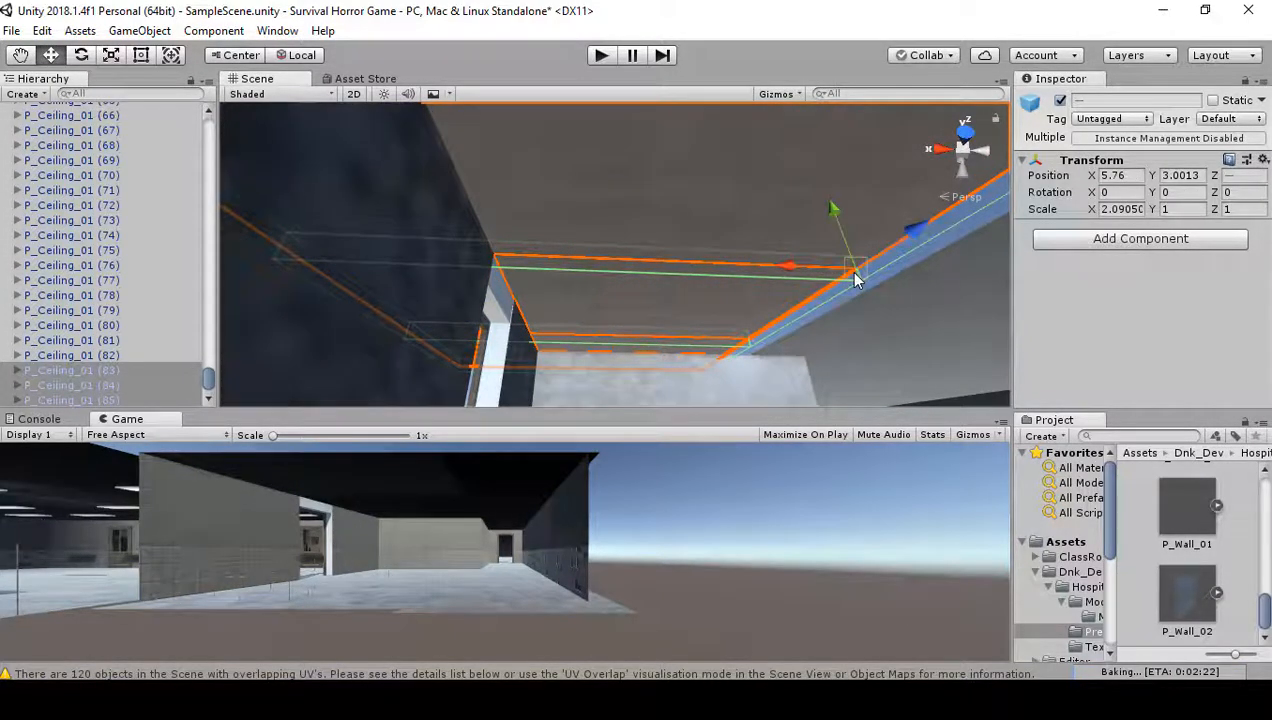
{"action": "key", "text": "ctrl+z"}
{"action": "left_click_drag", "start_coordinate": [880, 278], "coordinate": [800, 255], "text": "alt"}
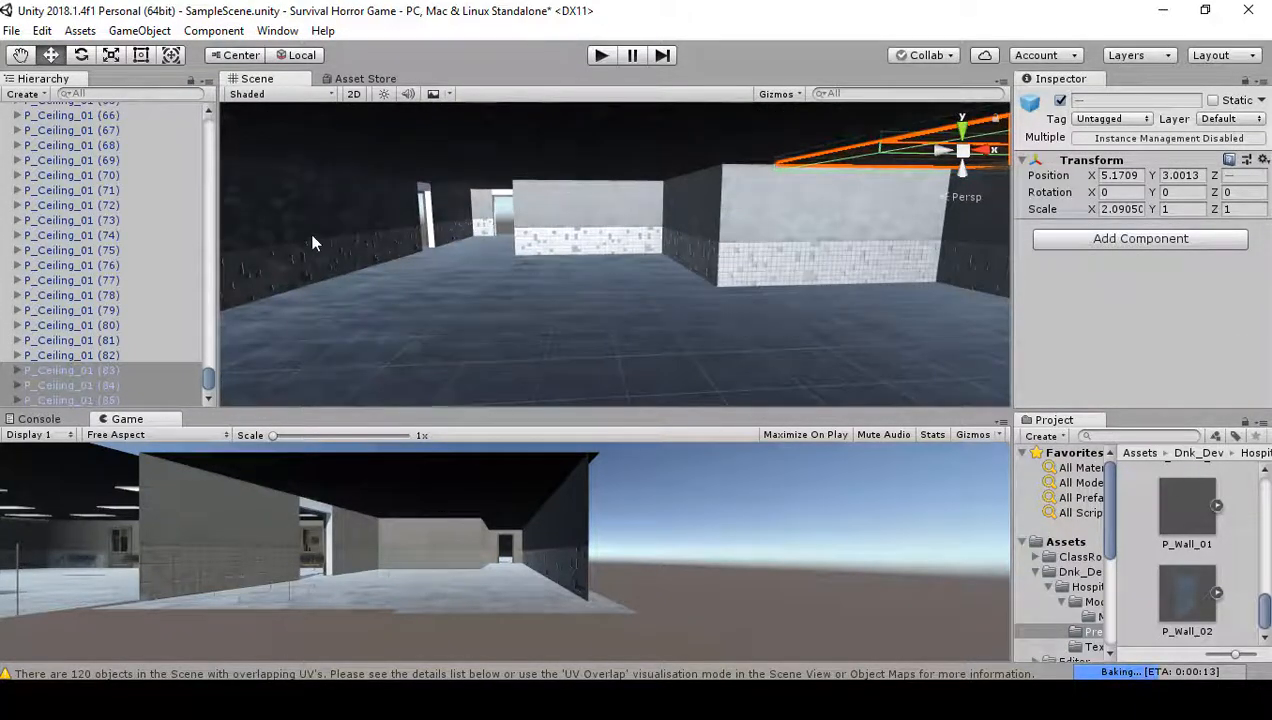